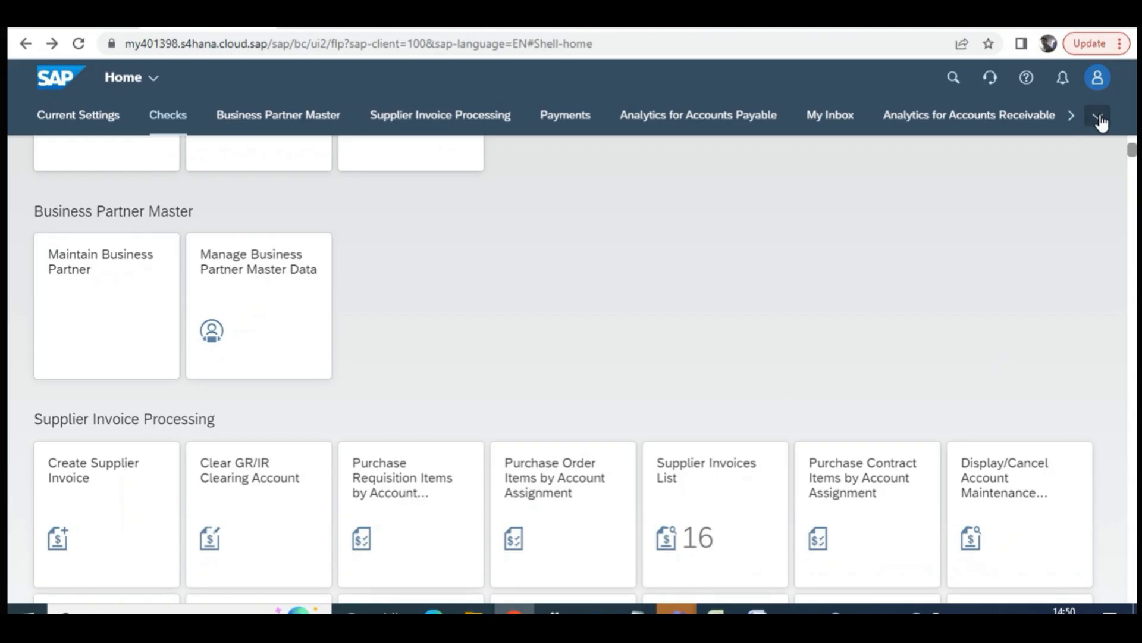
Look through the launchpad's group list and the Supplier Invoice Processing apps on the home page
{"action": "left_click", "coordinate": [1099, 119]}
{"action": "left_click_drag", "start_coordinate": [1100, 205], "coordinate": [1074, 550]}
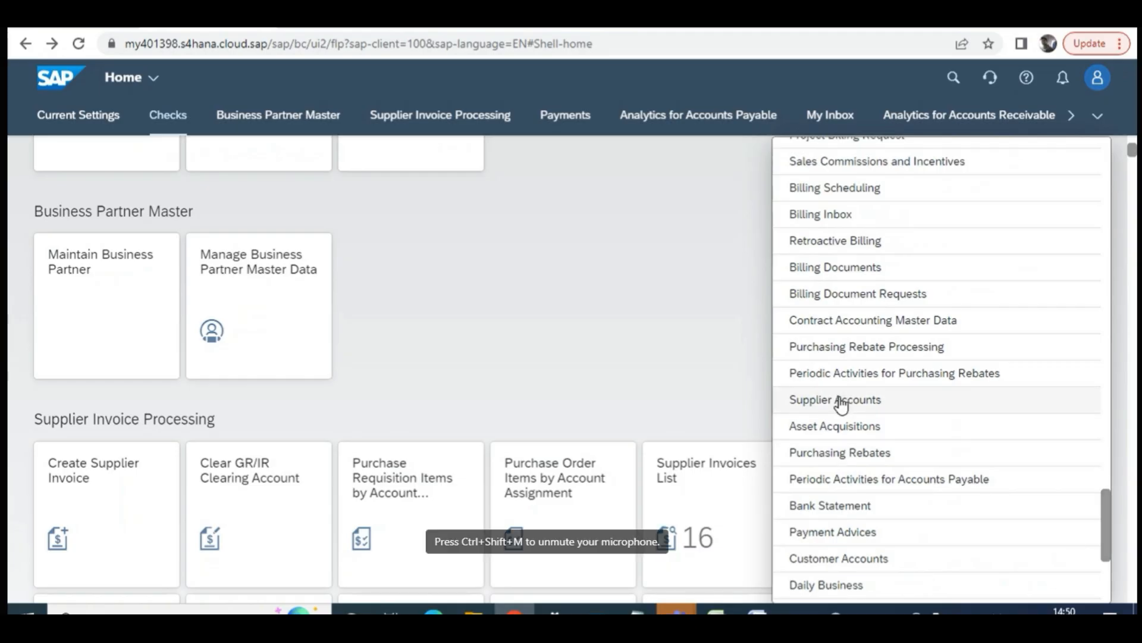
{"action": "left_click", "coordinate": [580, 395]}
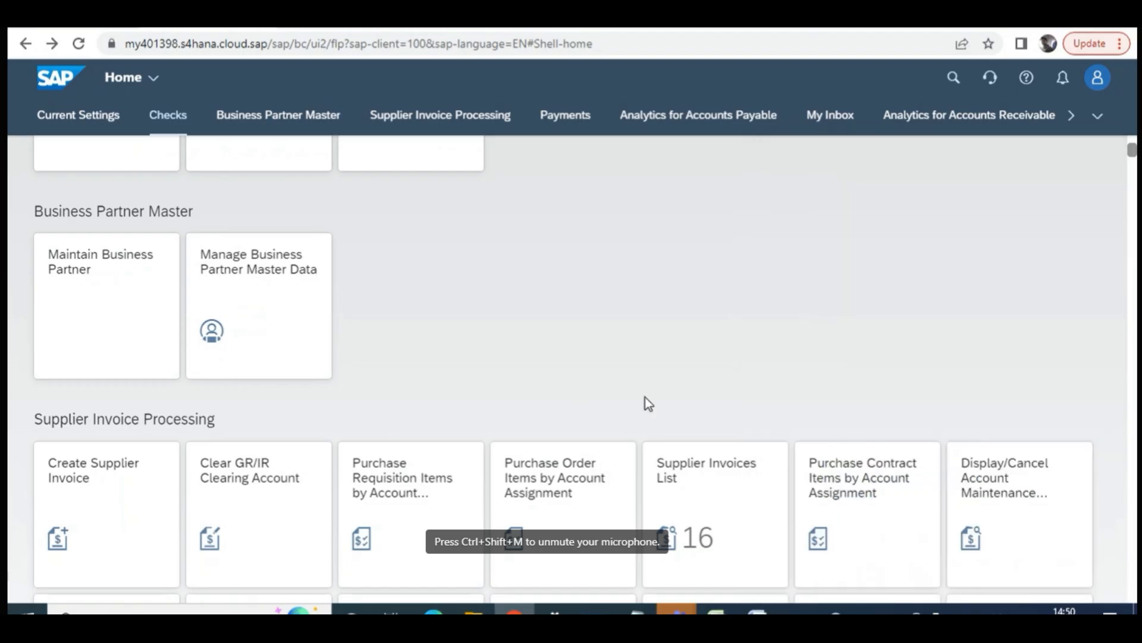
{"action": "scroll", "coordinate": [743, 419], "scroll_direction": "down", "scroll_amount": 1}
{"action": "scroll", "coordinate": [743, 422], "scroll_direction": "down", "scroll_amount": 4}
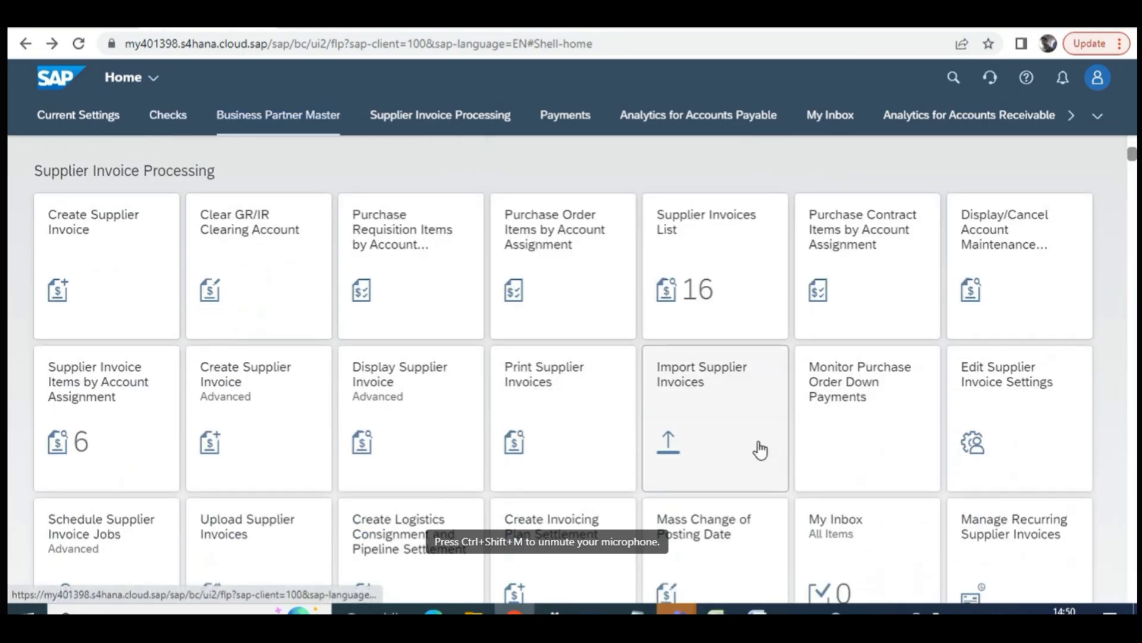
{"action": "scroll", "coordinate": [735, 450], "scroll_direction": "down", "scroll_amount": 1}
{"action": "scroll", "coordinate": [738, 445], "scroll_direction": "down", "scroll_amount": 3}
{"action": "scroll", "coordinate": [737, 445], "scroll_direction": "up", "scroll_amount": 6}
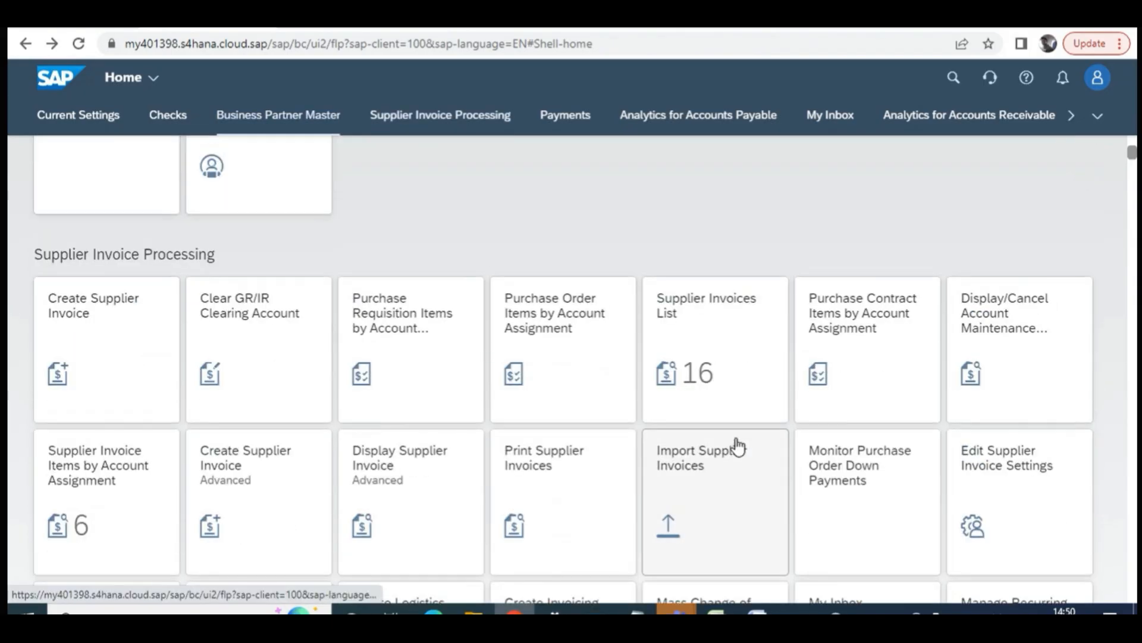
{"action": "scroll", "coordinate": [738, 446], "scroll_direction": "up", "scroll_amount": 3}
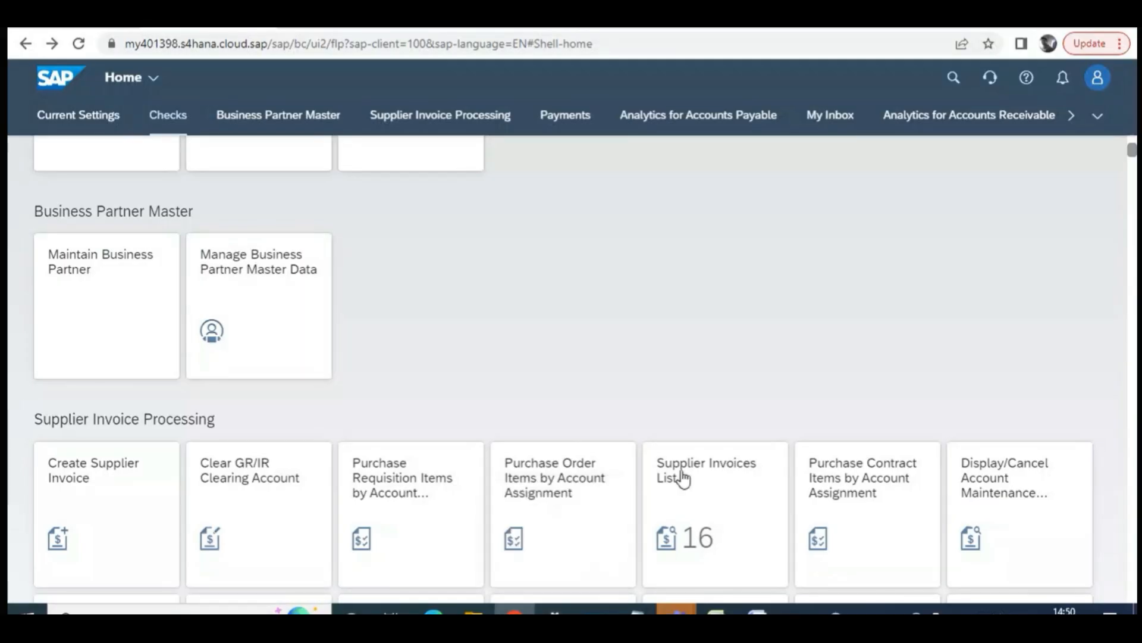
Switch to the Windows Bluetooth settings and try to connect the paired WI-C400 audio device
{"action": "mouse_move", "coordinate": [554, 612]}
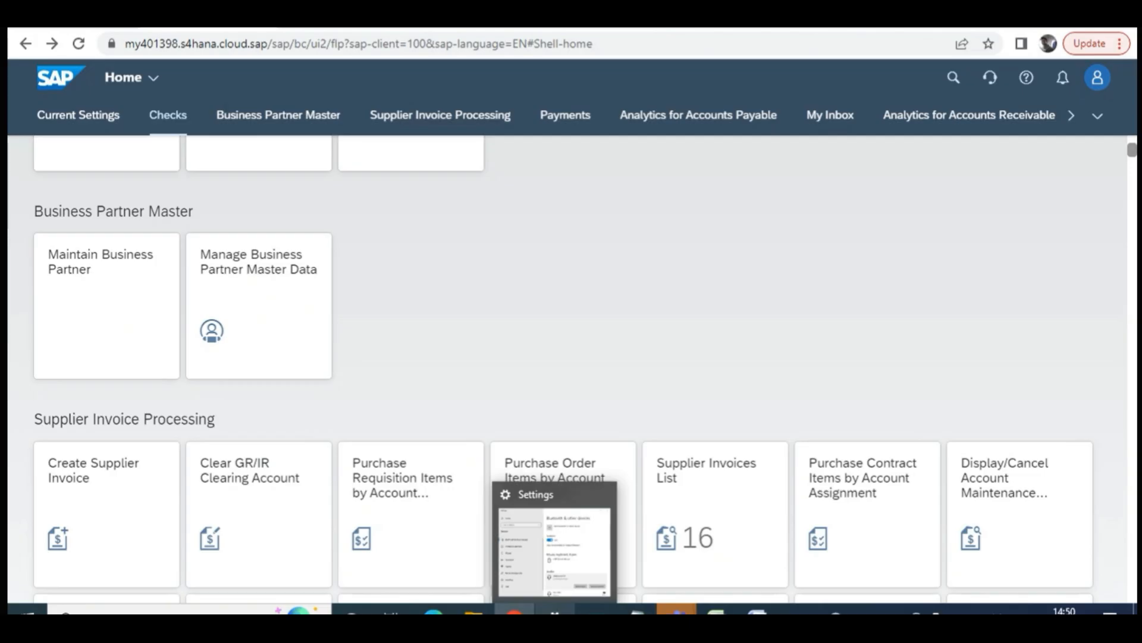
{"action": "mouse_move", "coordinate": [561, 567]}
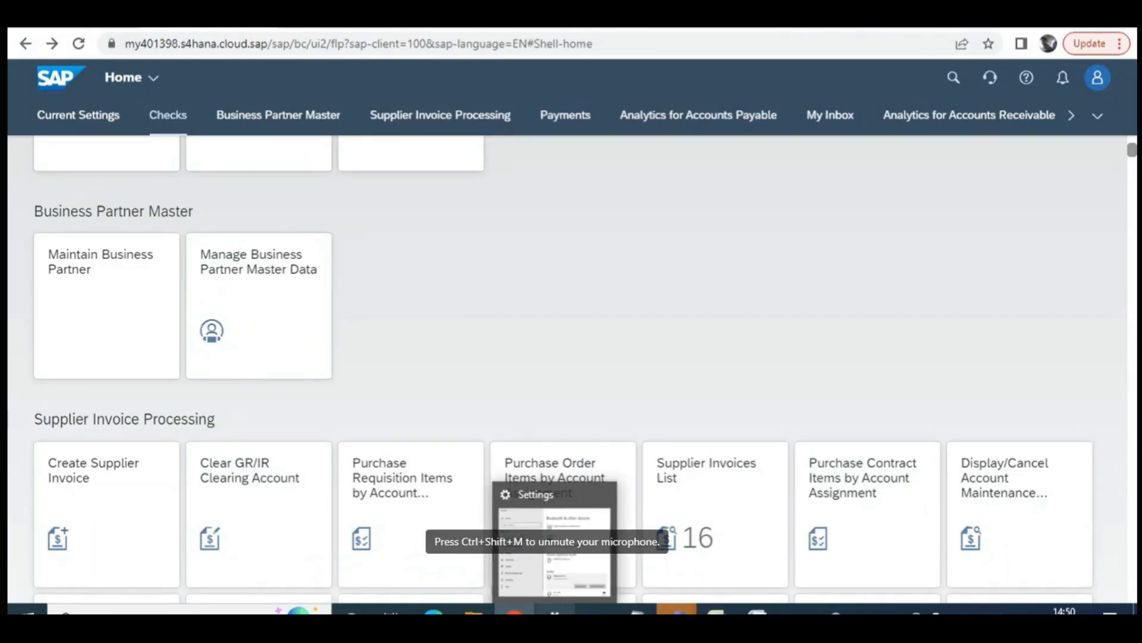
{"action": "left_click", "coordinate": [555, 610]}
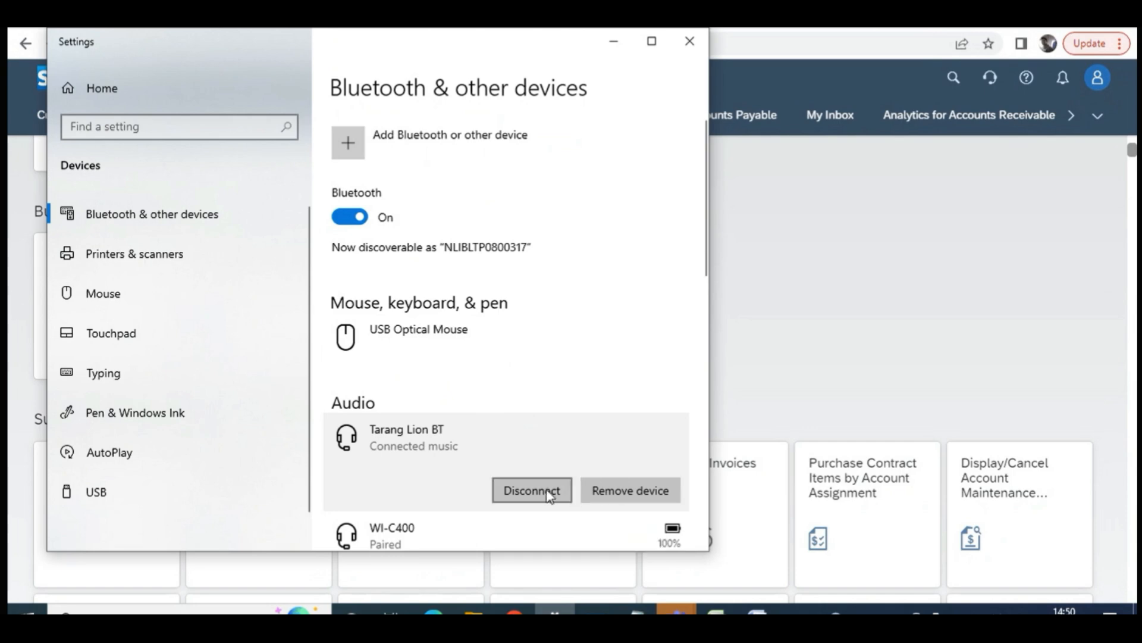
{"action": "scroll", "coordinate": [551, 482], "scroll_direction": "down", "scroll_amount": 2}
{"action": "left_click", "coordinate": [497, 396]}
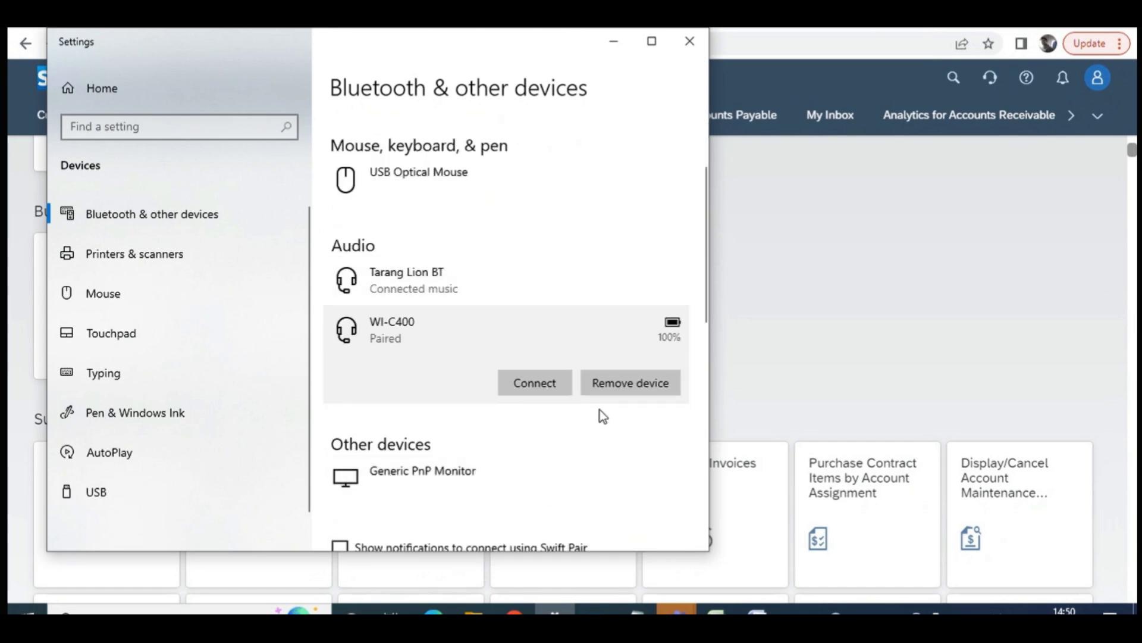
{"action": "left_click", "coordinate": [539, 385]}
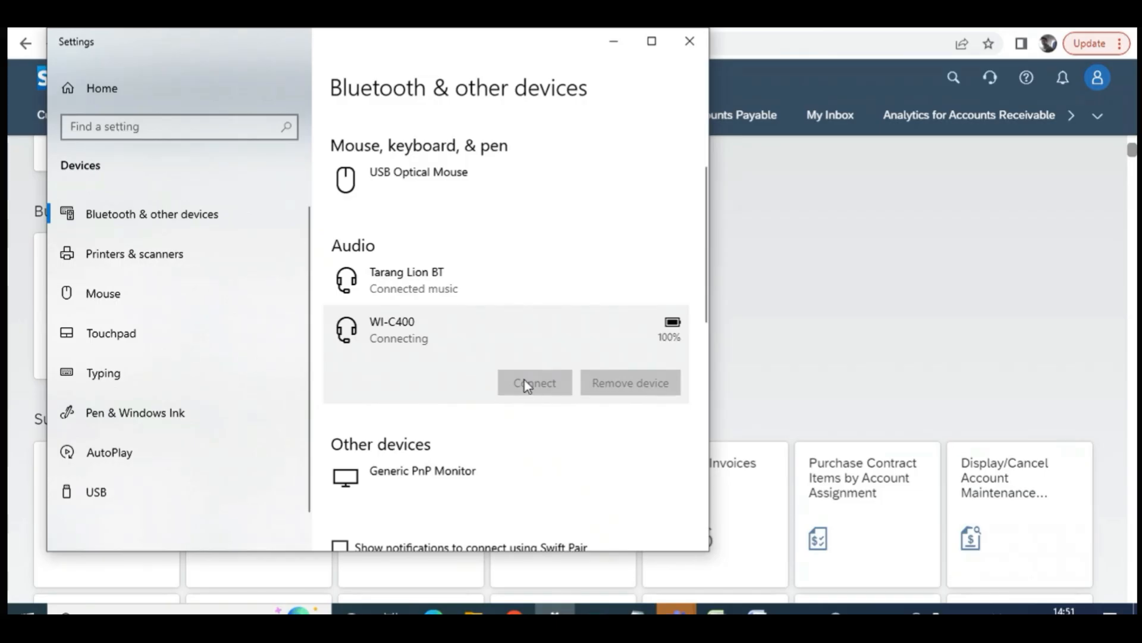
{"action": "left_click", "coordinate": [469, 290]}
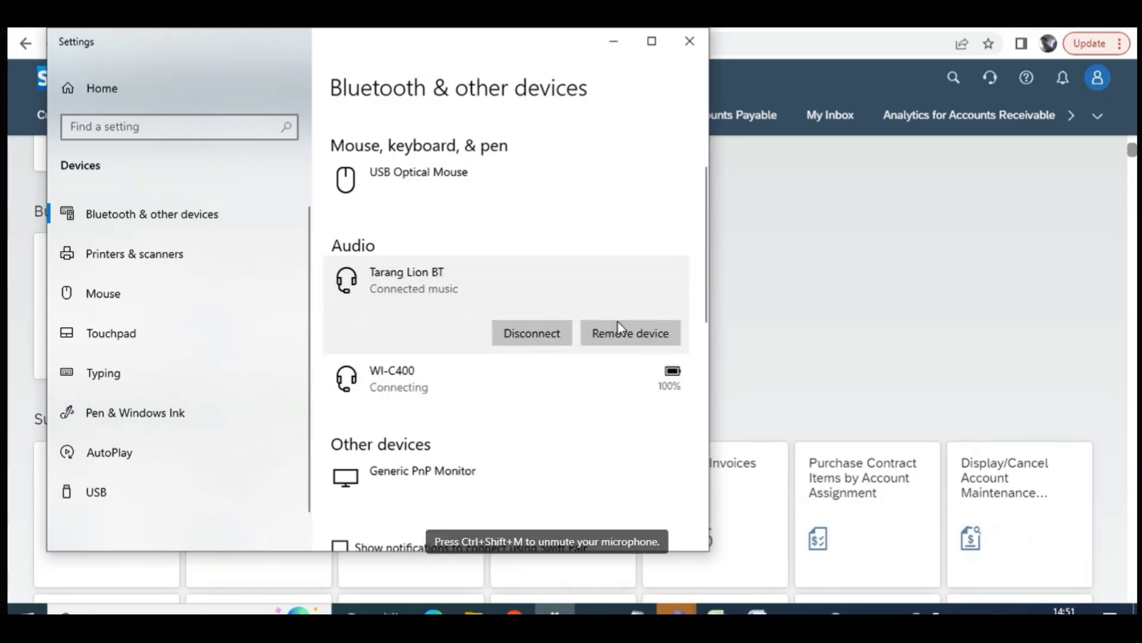
{"action": "left_click", "coordinate": [411, 388]}
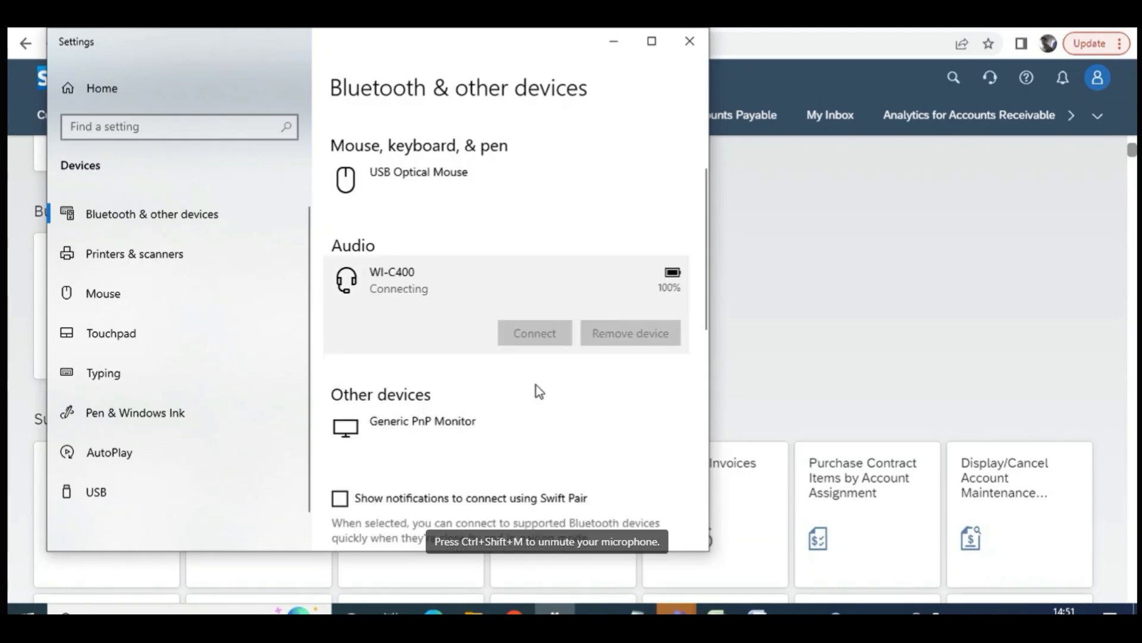
{"action": "left_click", "coordinate": [542, 352]}
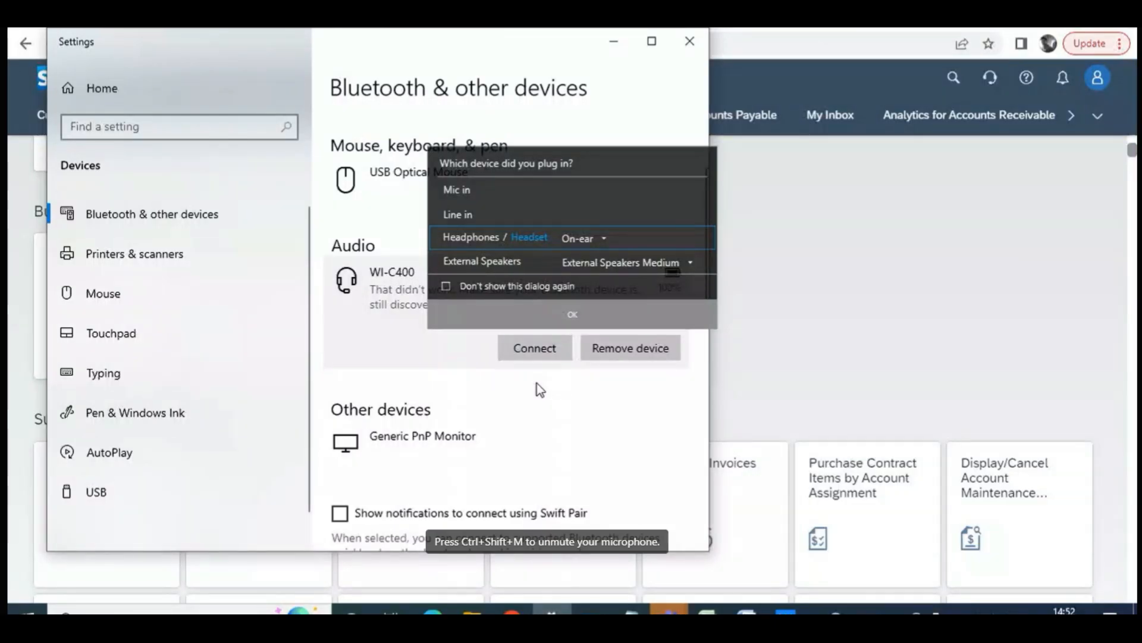
Identify the plugged-in audio device as a headset and minimize the Windows Settings window
{"action": "left_click", "coordinate": [532, 238]}
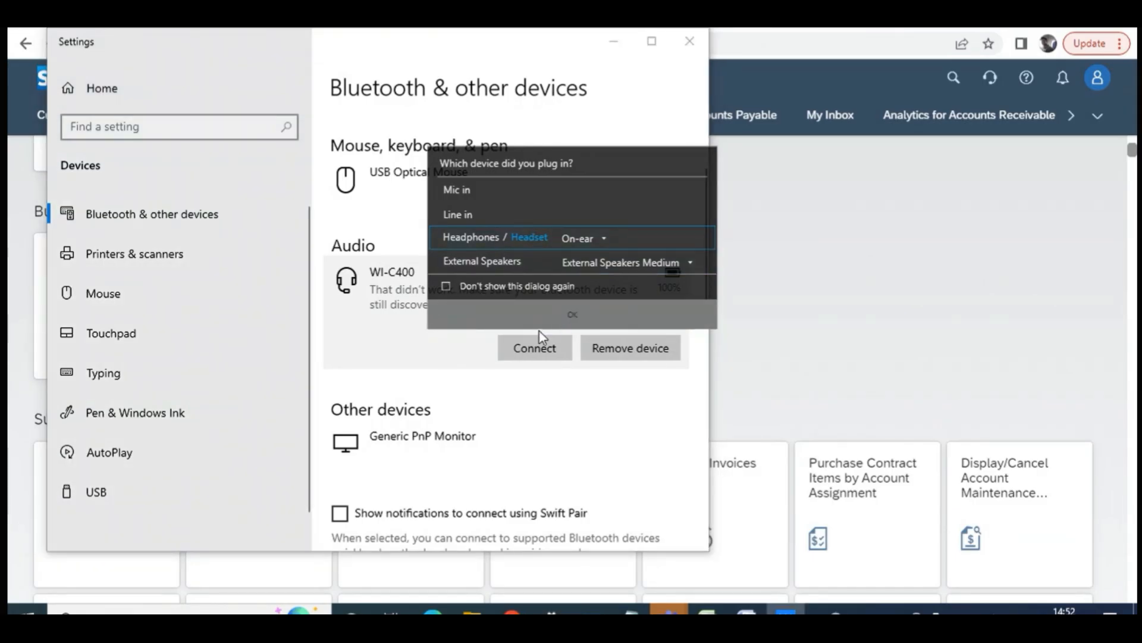
{"action": "left_click", "coordinate": [549, 326]}
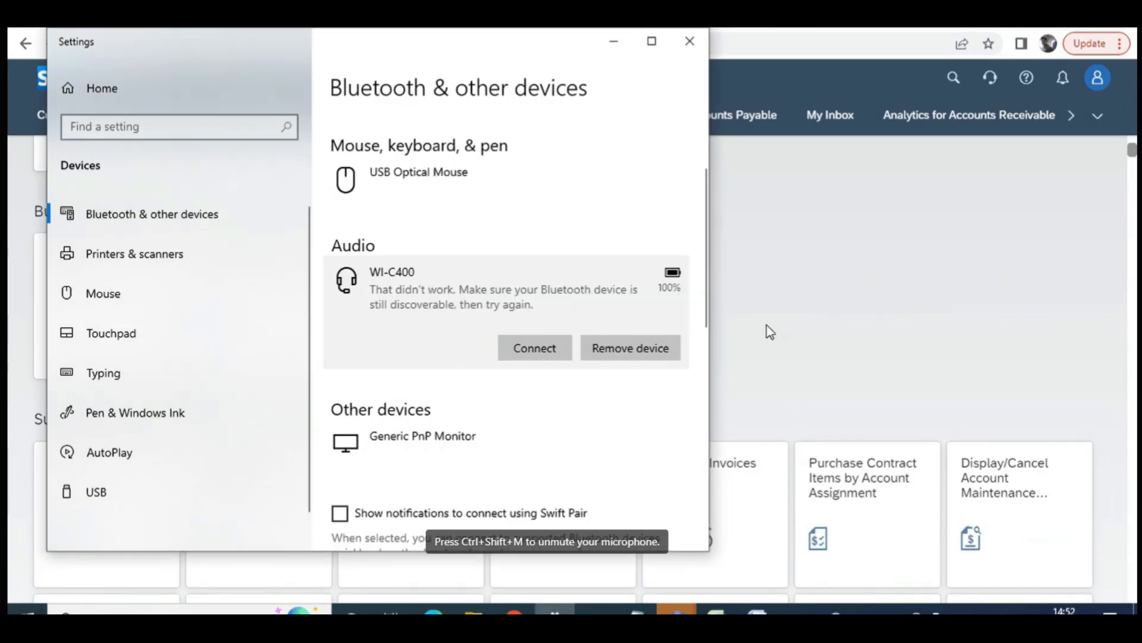
{"action": "left_click", "coordinate": [624, 47]}
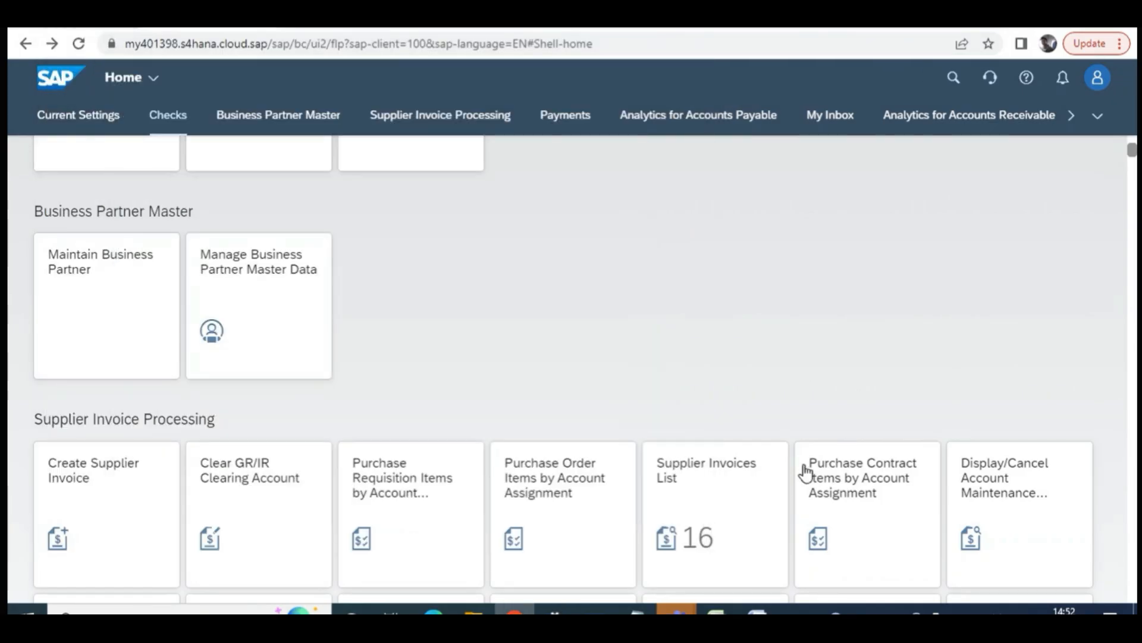
Check the Microsoft Teams meeting window with its participants and return to the SAP launchpad in the browser
{"action": "mouse_move", "coordinate": [676, 610]}
{"action": "left_click", "coordinate": [683, 547]}
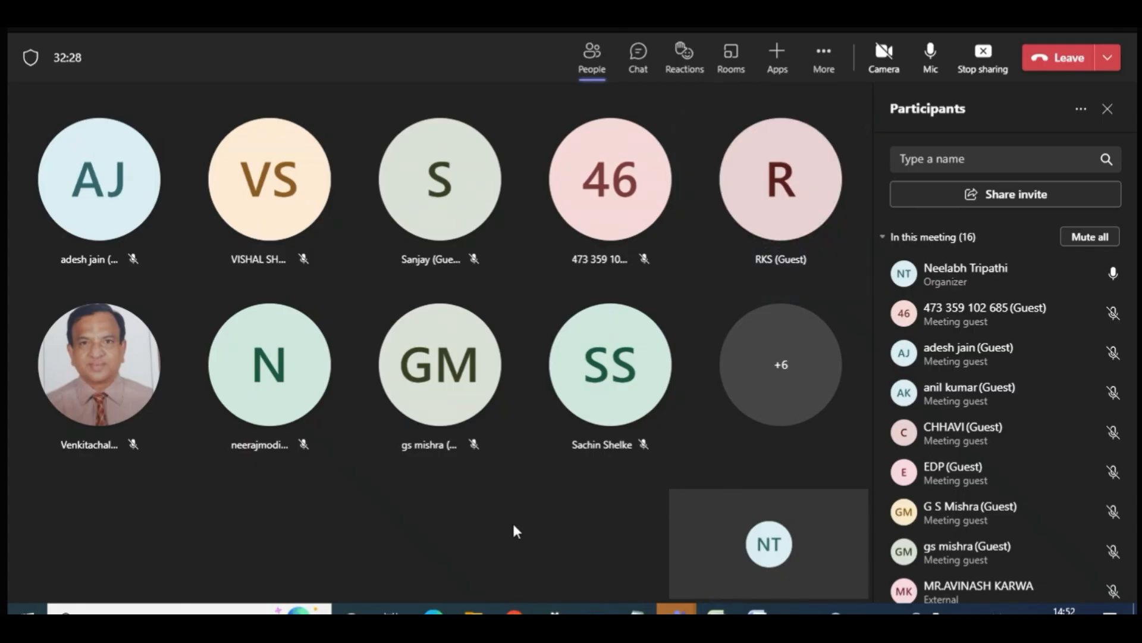
{"action": "left_click", "coordinate": [515, 610]}
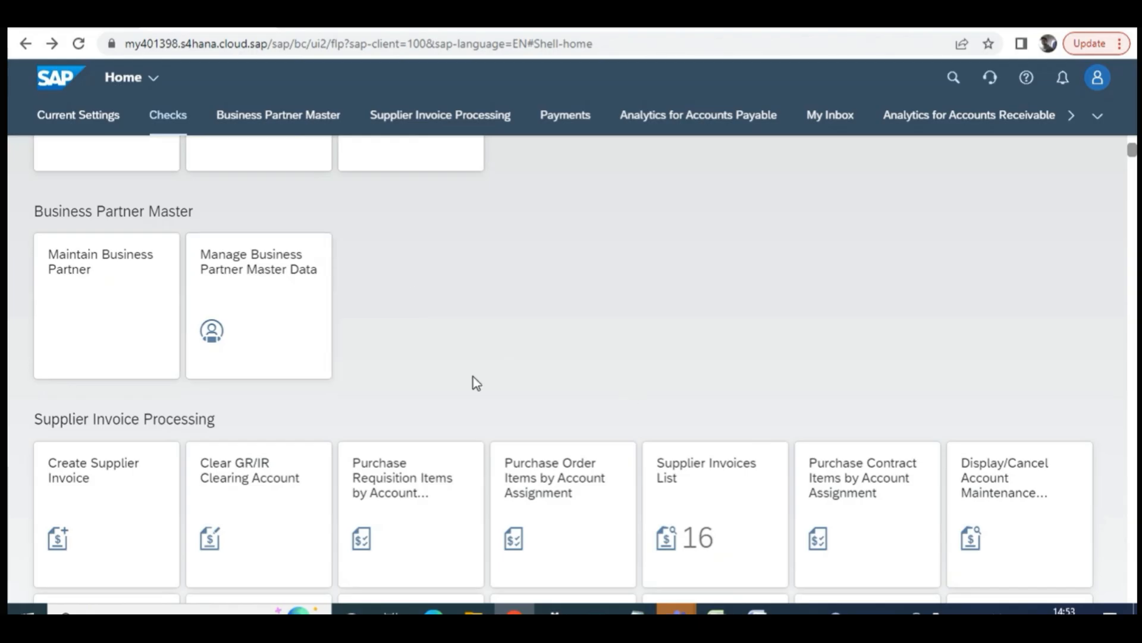
Find the Supplier Accounts group in the launchpad's full group list and go to it
{"action": "scroll", "coordinate": [430, 383], "scroll_direction": "up", "scroll_amount": 3}
{"action": "scroll", "coordinate": [462, 390], "scroll_direction": "down", "scroll_amount": 3}
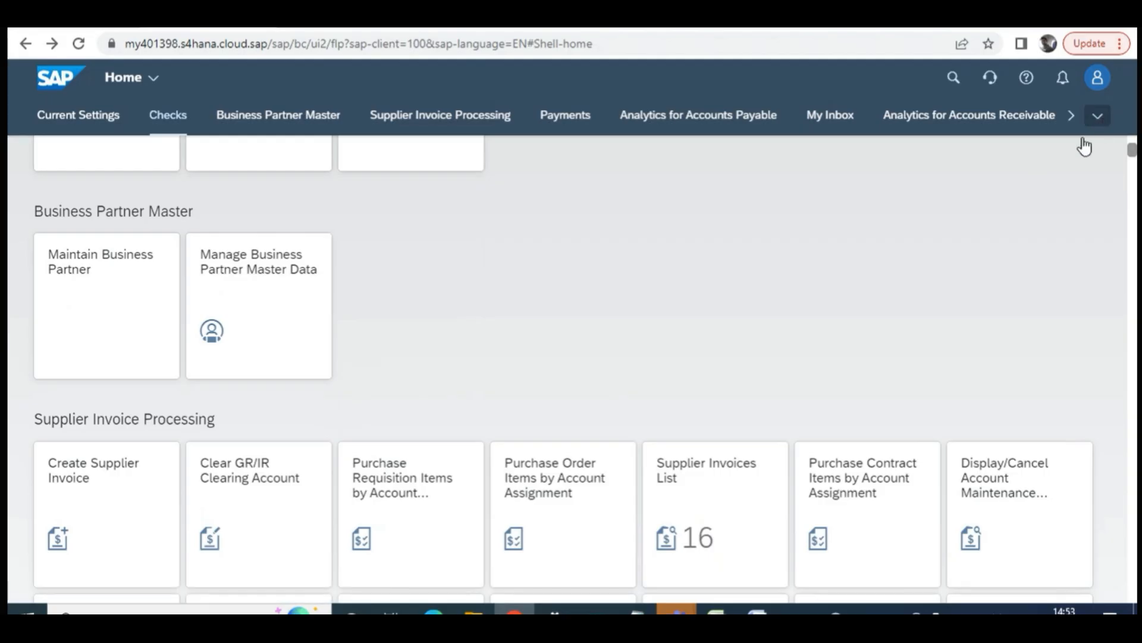
{"action": "left_click", "coordinate": [1098, 116]}
{"action": "scroll", "coordinate": [896, 515], "scroll_direction": "down", "scroll_amount": 4}
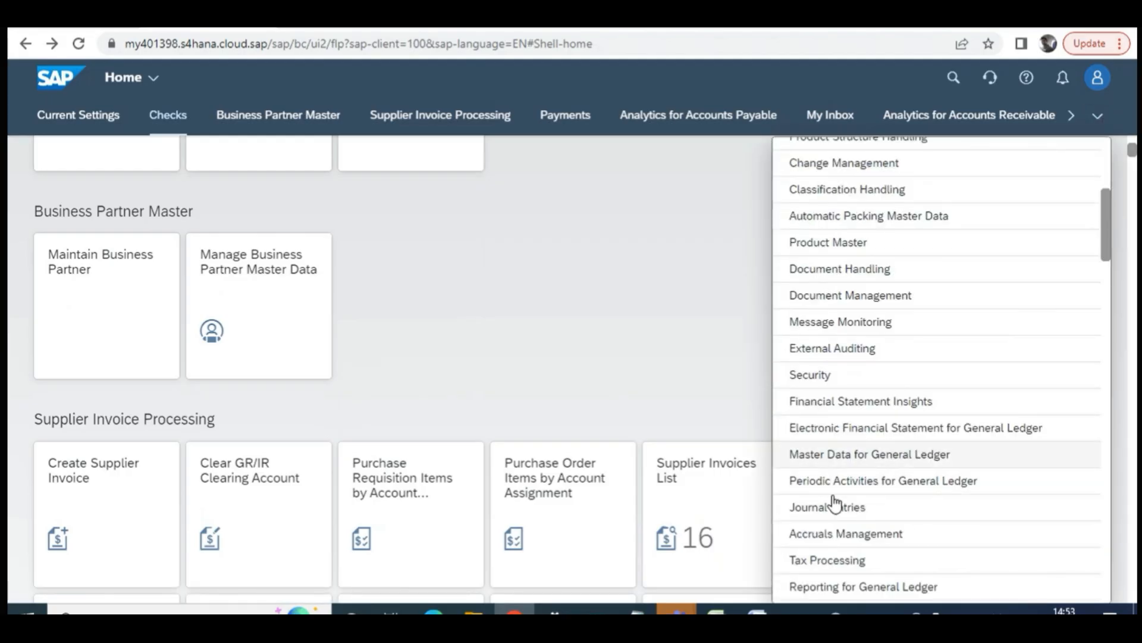
{"action": "scroll", "coordinate": [849, 538], "scroll_direction": "down", "scroll_amount": 3}
{"action": "scroll", "coordinate": [872, 501], "scroll_direction": "down", "scroll_amount": 7}
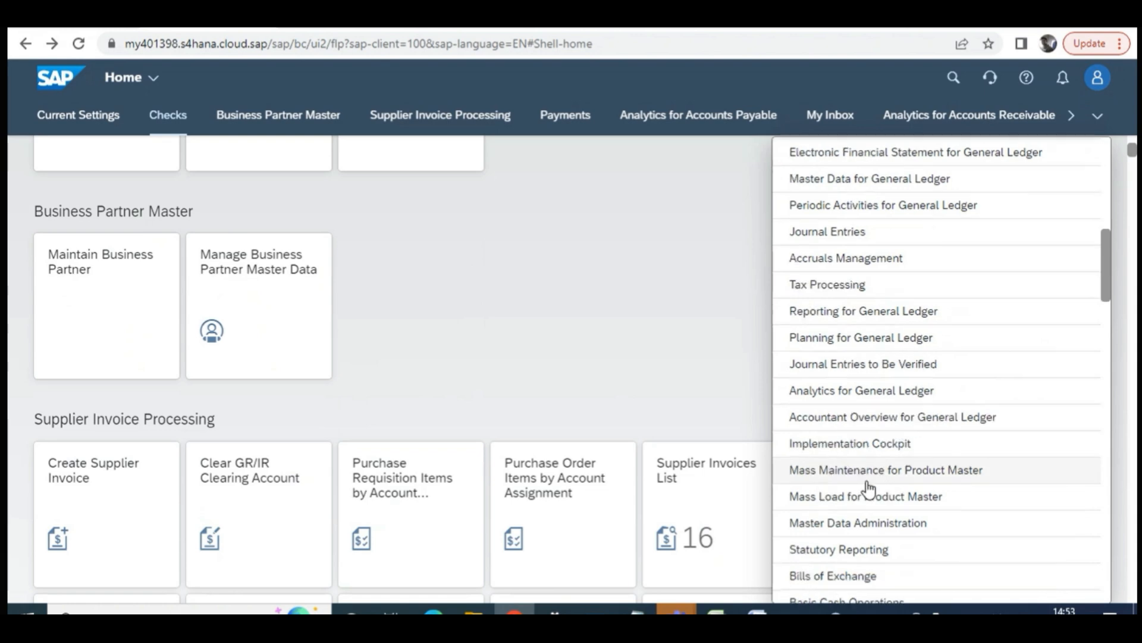
{"action": "scroll", "coordinate": [886, 476], "scroll_direction": "down", "scroll_amount": 7}
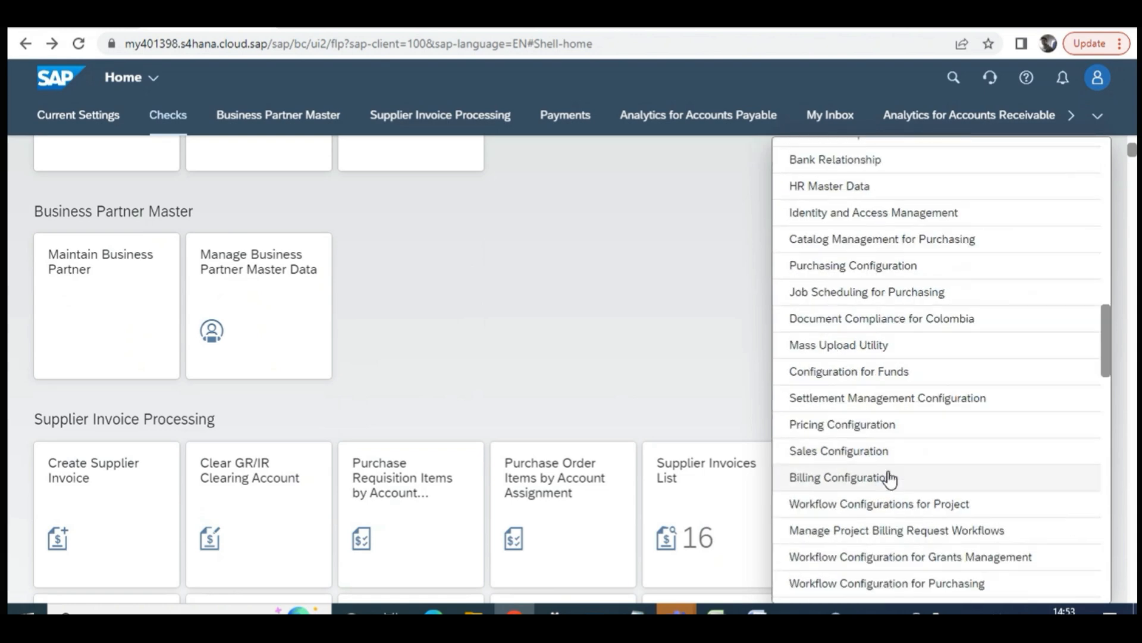
{"action": "scroll", "coordinate": [889, 502], "scroll_direction": "down", "scroll_amount": 3}
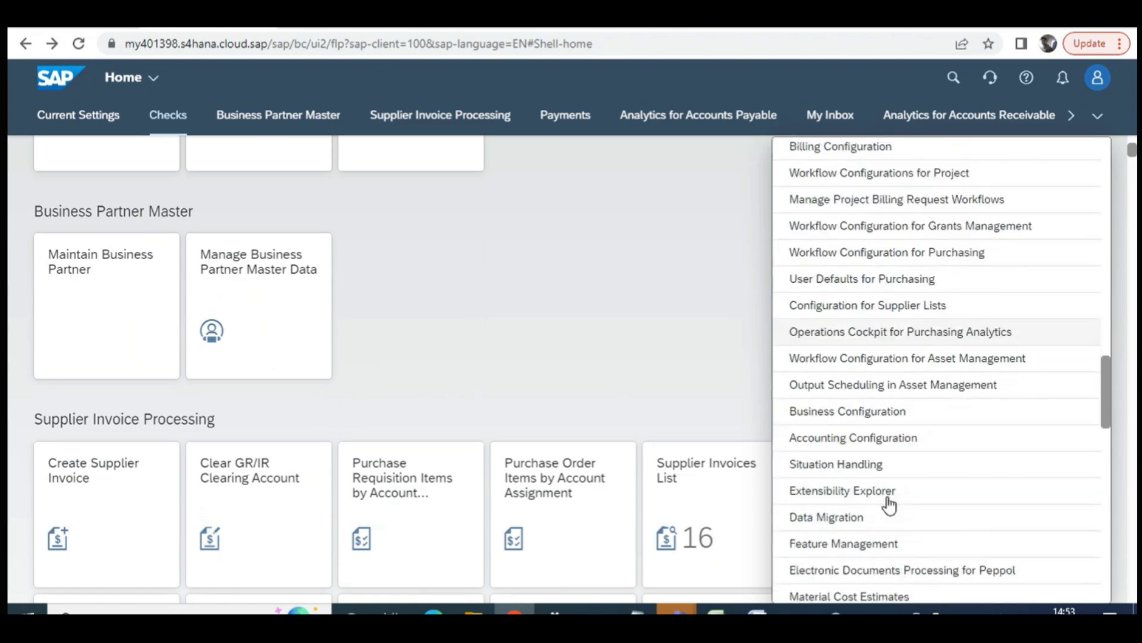
{"action": "scroll", "coordinate": [890, 502], "scroll_direction": "down", "scroll_amount": 2}
{"action": "scroll", "coordinate": [893, 500], "scroll_direction": "down", "scroll_amount": 6}
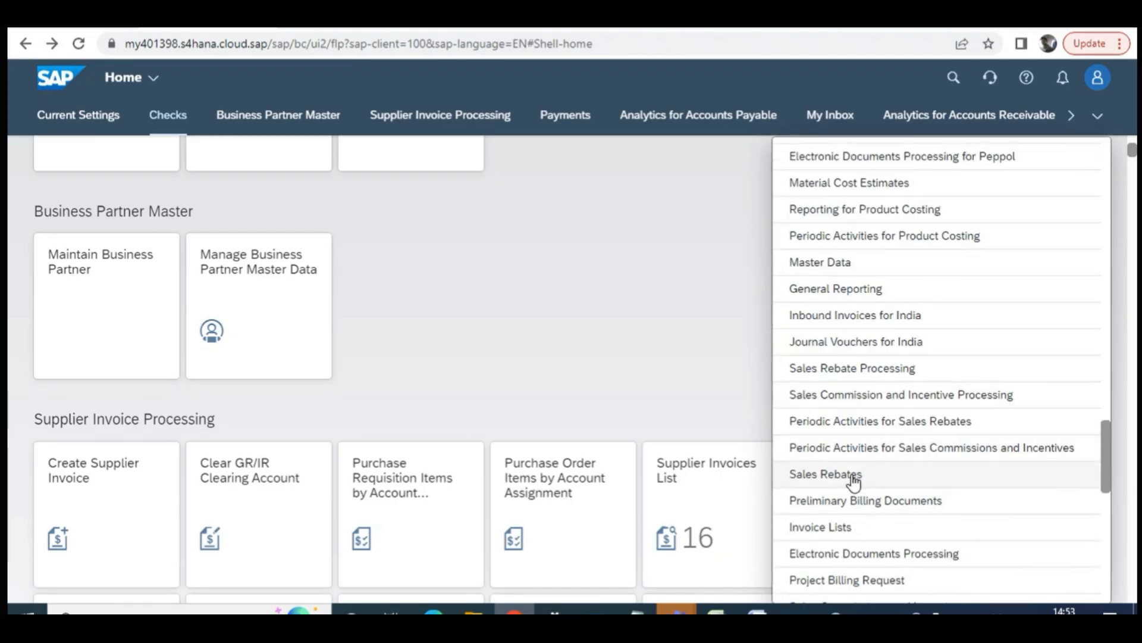
{"action": "scroll", "coordinate": [841, 387], "scroll_direction": "down", "scroll_amount": 2}
{"action": "scroll", "coordinate": [841, 424], "scroll_direction": "down", "scroll_amount": 1}
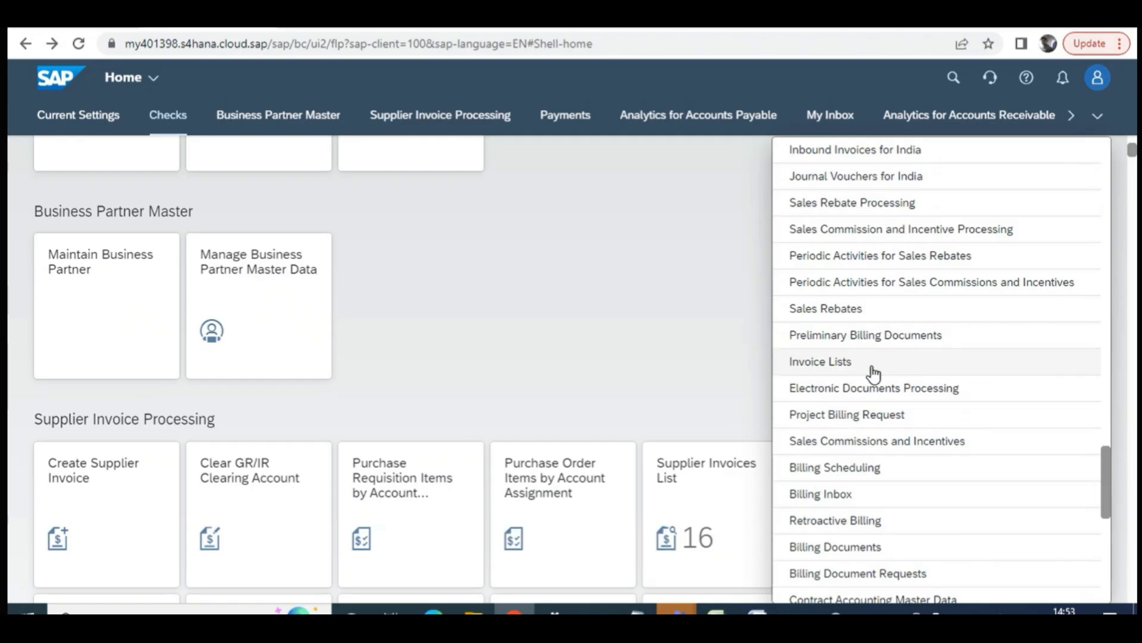
{"action": "scroll", "coordinate": [877, 373], "scroll_direction": "down", "scroll_amount": 3}
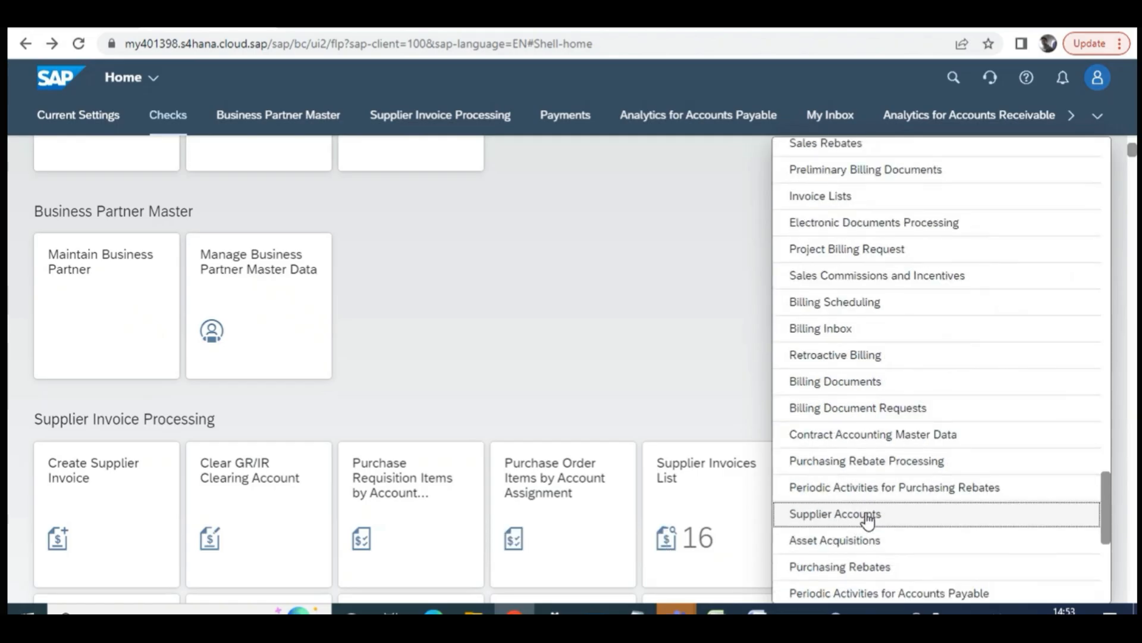
{"action": "left_click", "coordinate": [881, 515]}
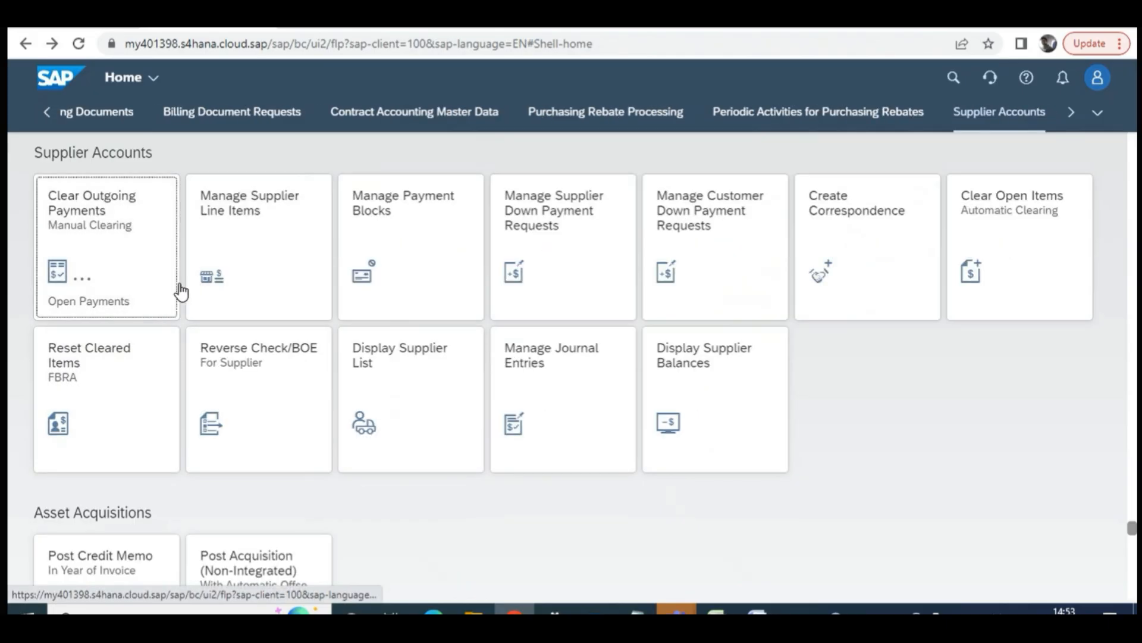
Open the Manage Supplier Line Items app and set the company code filter to 1810
{"action": "left_click", "coordinate": [242, 224]}
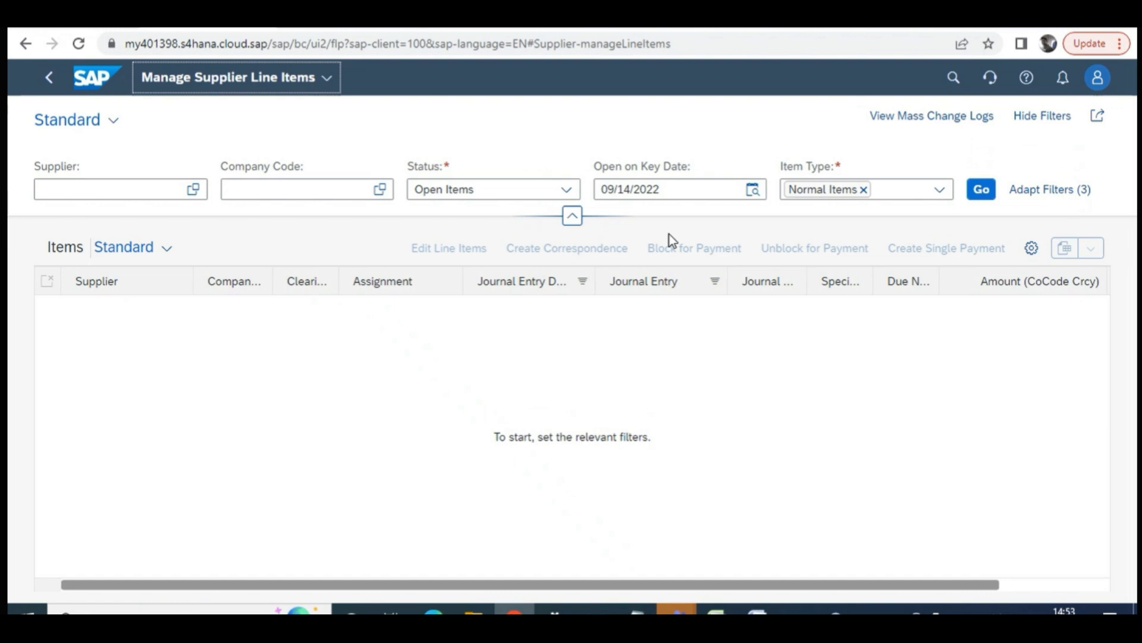
{"action": "left_click", "coordinate": [332, 189]}
{"action": "type", "text": "1810"}
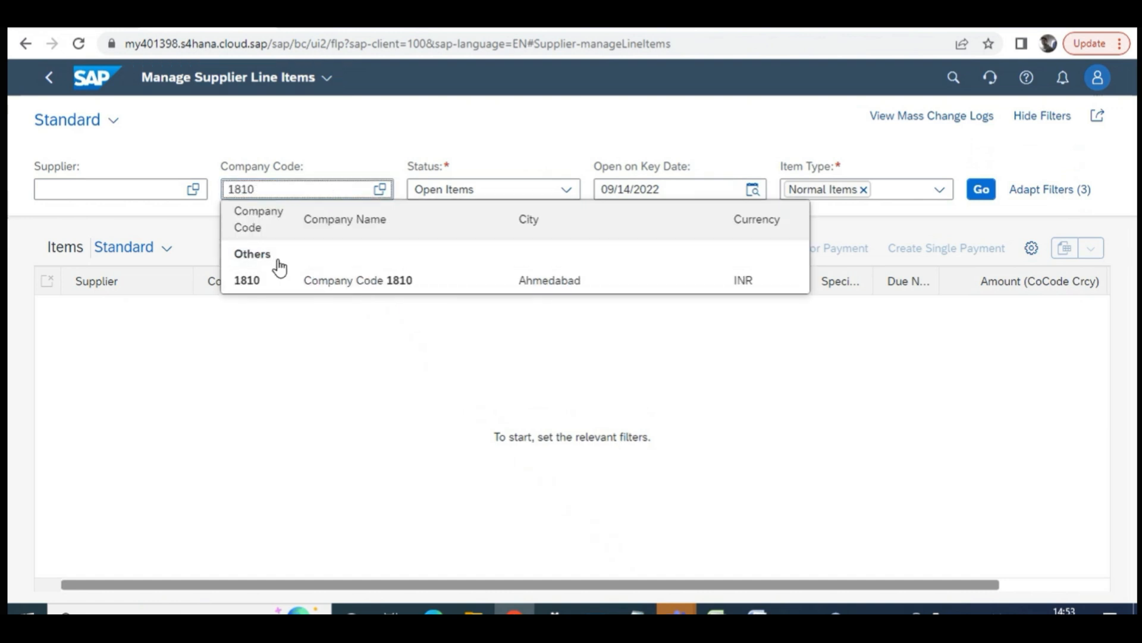
{"action": "left_click", "coordinate": [262, 287]}
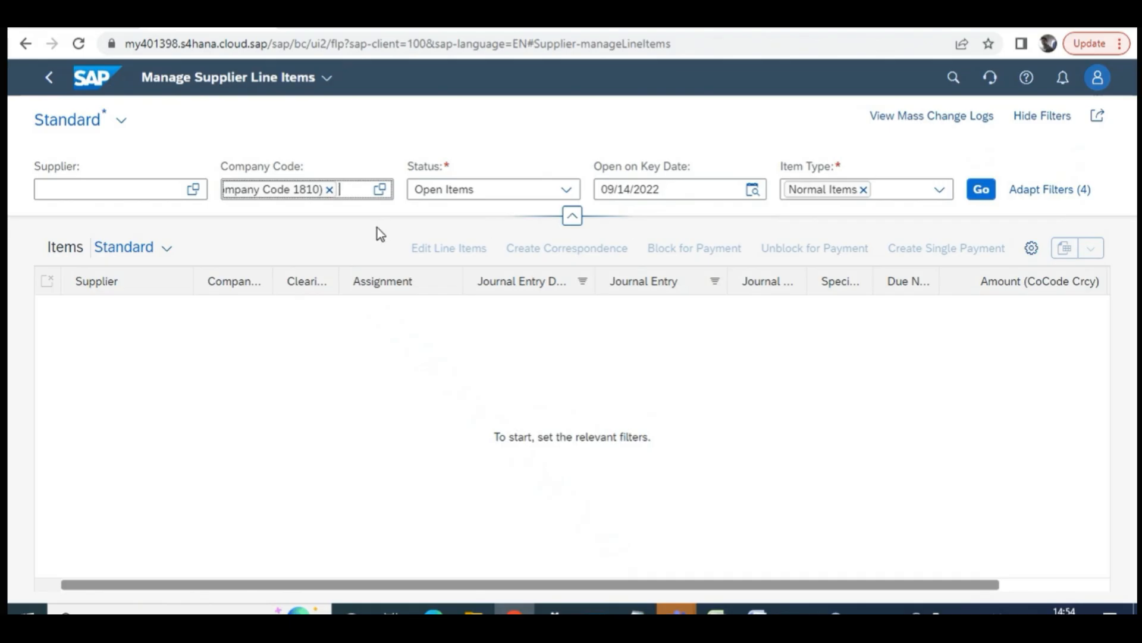
Review the available Item Type filter options and leave the filter area expanded
{"action": "left_click", "coordinate": [940, 193]}
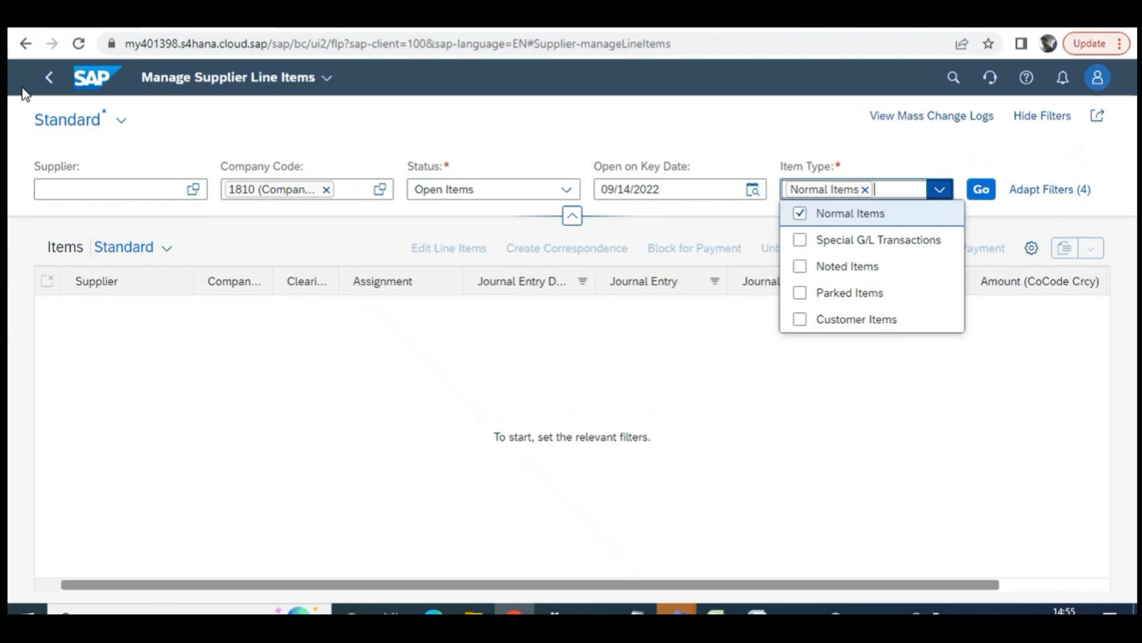
{"action": "left_click", "coordinate": [431, 138]}
{"action": "left_click", "coordinate": [431, 138]}
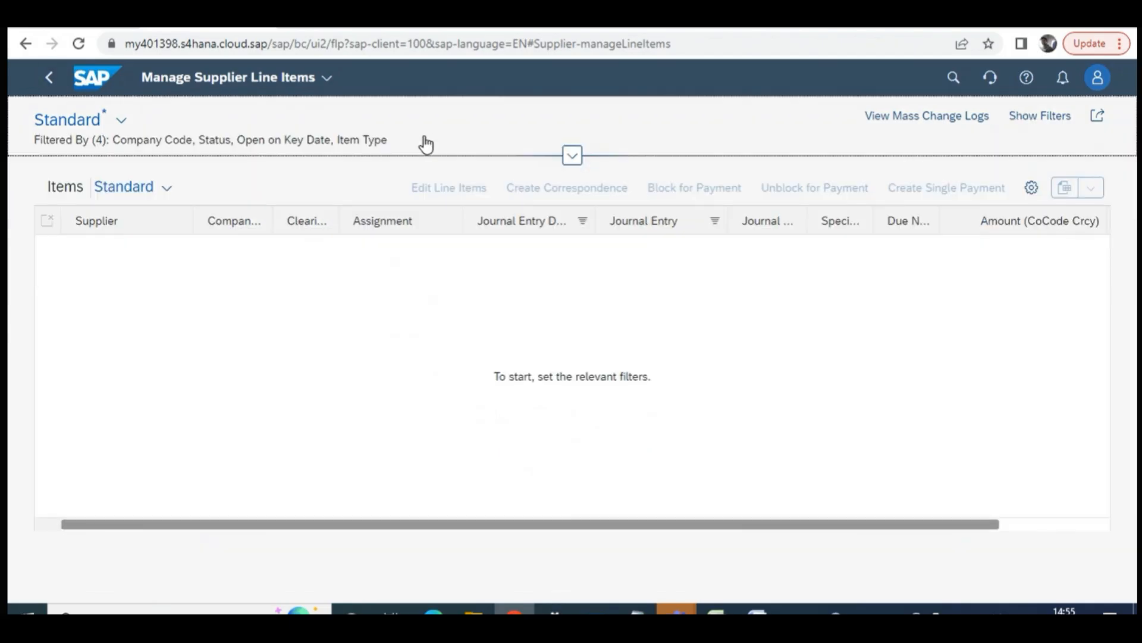
{"action": "left_click", "coordinate": [573, 157]}
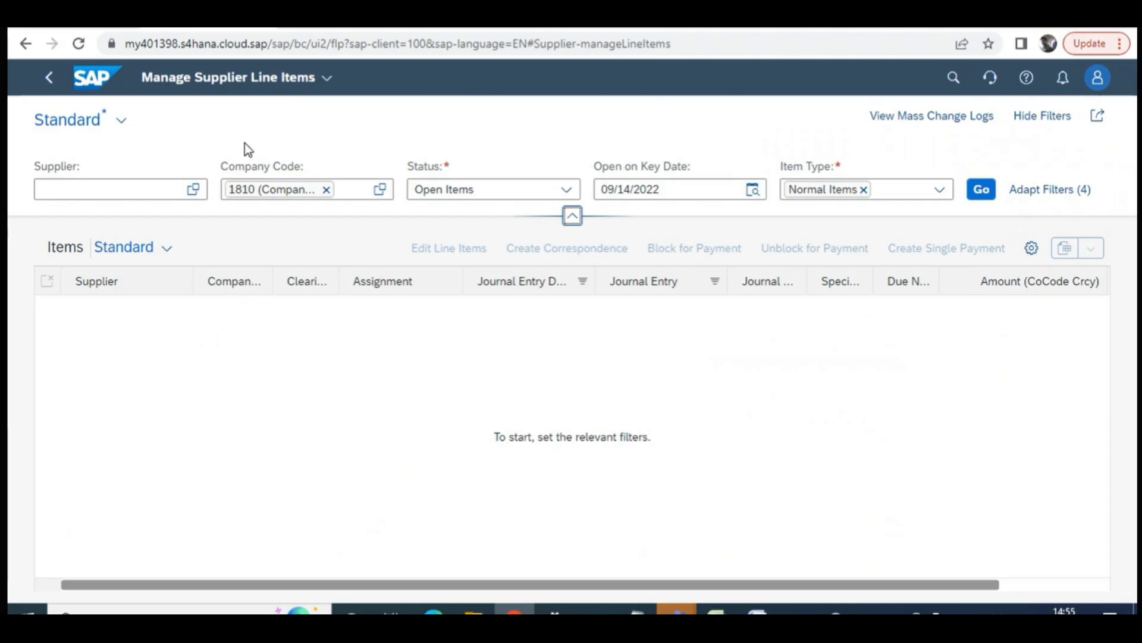
Return to the launchpad home page and go to the Supplier Invoice Processing group
{"action": "left_click", "coordinate": [51, 76]}
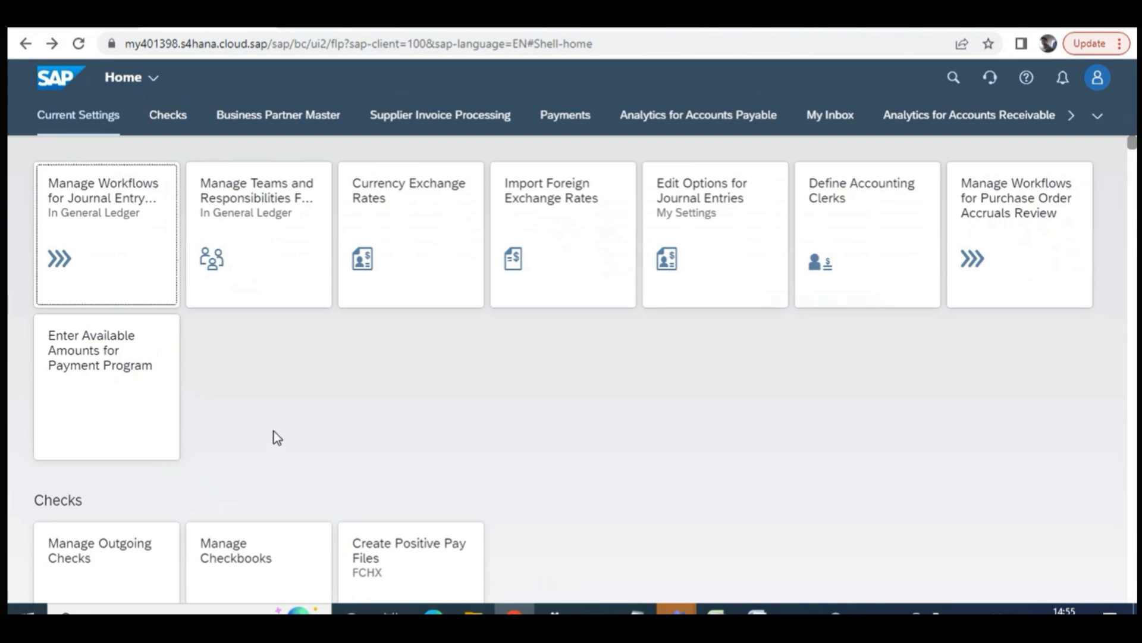
{"action": "scroll", "coordinate": [281, 436], "scroll_direction": "down", "scroll_amount": 5}
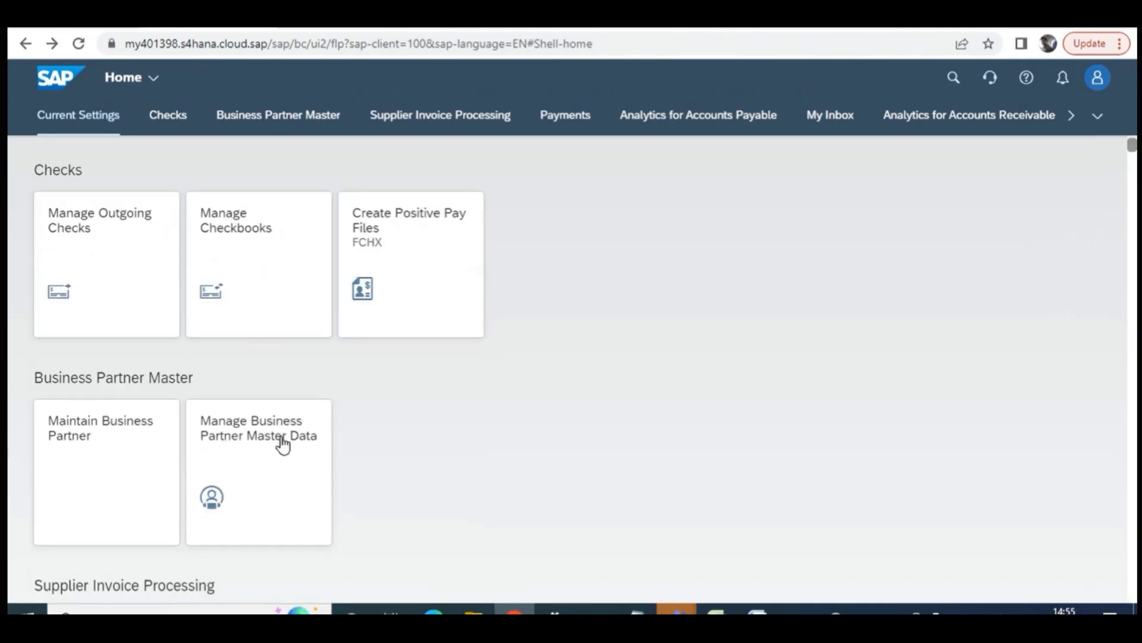
{"action": "scroll", "coordinate": [282, 440], "scroll_direction": "down", "scroll_amount": 3}
{"action": "scroll", "coordinate": [699, 357], "scroll_direction": "down", "scroll_amount": 3}
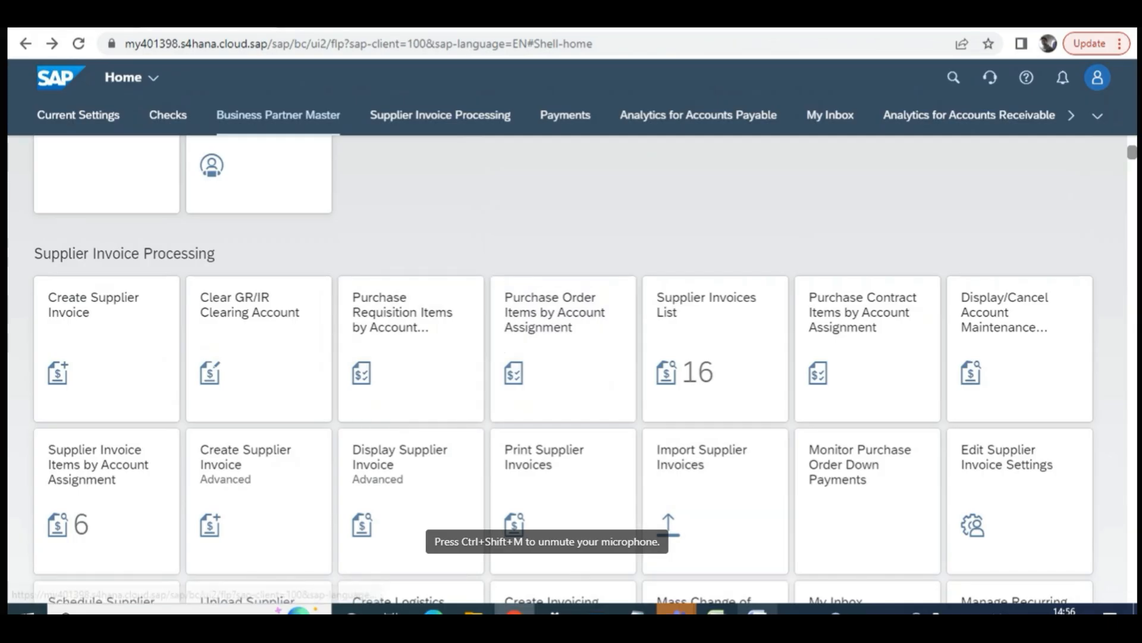
Switch to the Word document, find its Supplier Invoice section, and return to the SAP launchpad in the browser
{"action": "key", "text": "alt+Tab"}
{"action": "scroll", "coordinate": [441, 388], "scroll_direction": "down", "scroll_amount": 8}
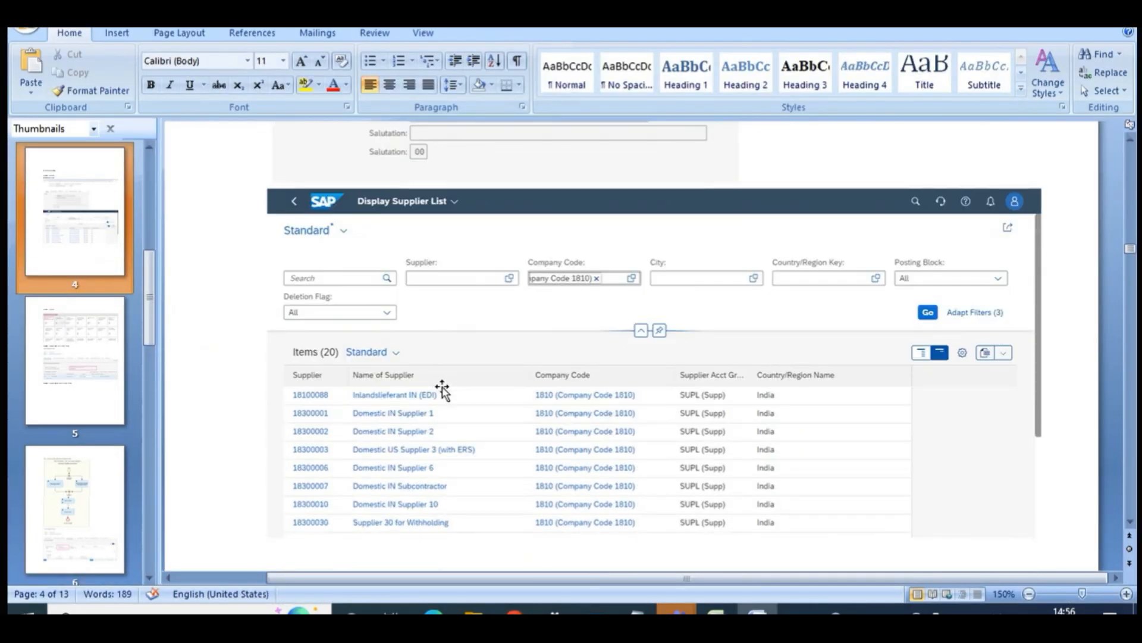
{"action": "scroll", "coordinate": [443, 389], "scroll_direction": "down", "scroll_amount": 5}
{"action": "scroll", "coordinate": [445, 388], "scroll_direction": "down", "scroll_amount": 3}
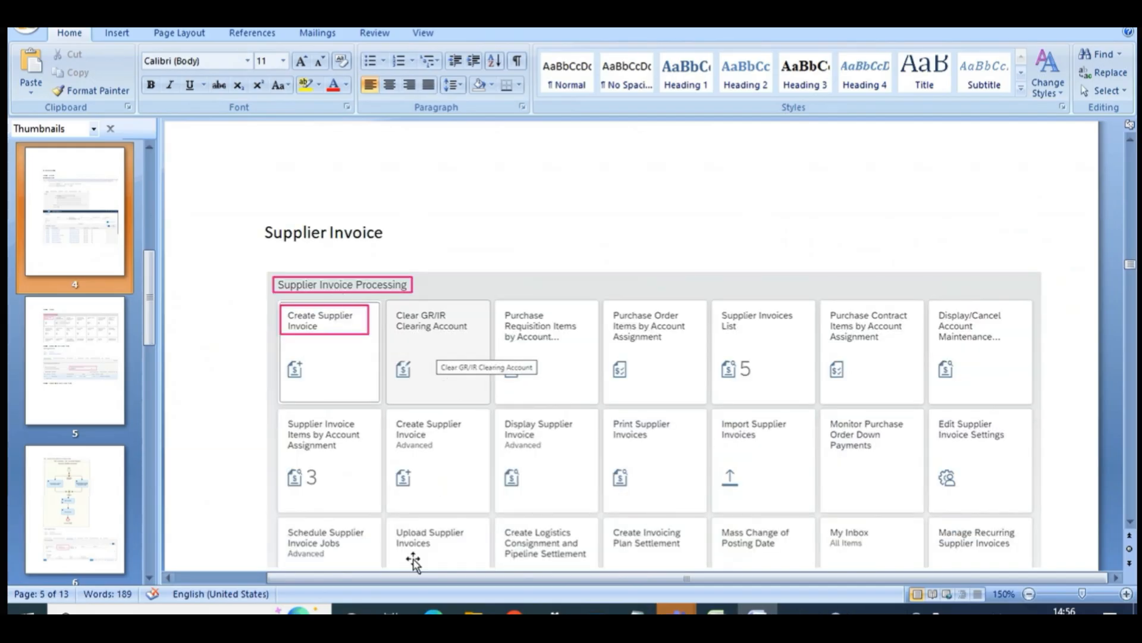
{"action": "left_click", "coordinate": [515, 612]}
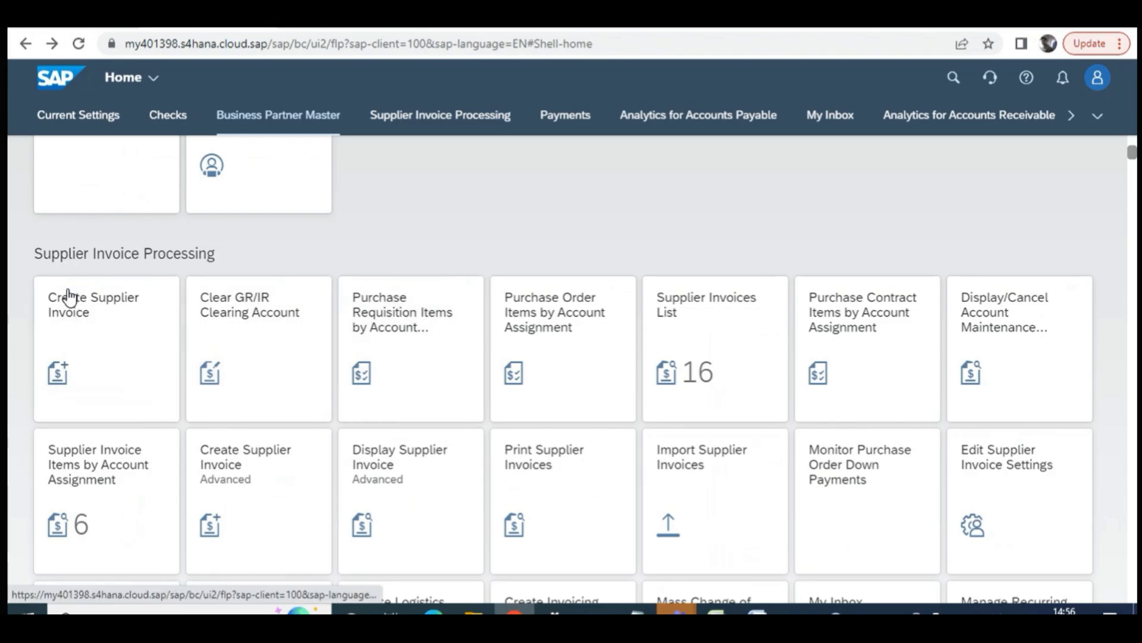
Open the Create Supplier Invoice app and start a new invoice without reusing the existing draft data
{"action": "left_click", "coordinate": [89, 323]}
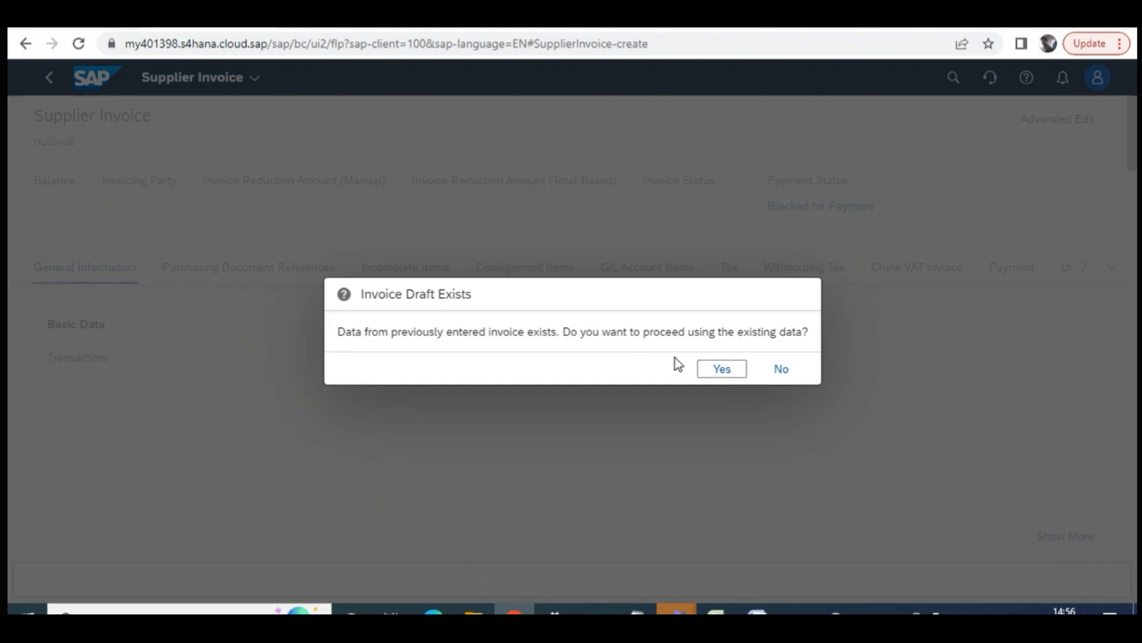
{"action": "left_click", "coordinate": [791, 375]}
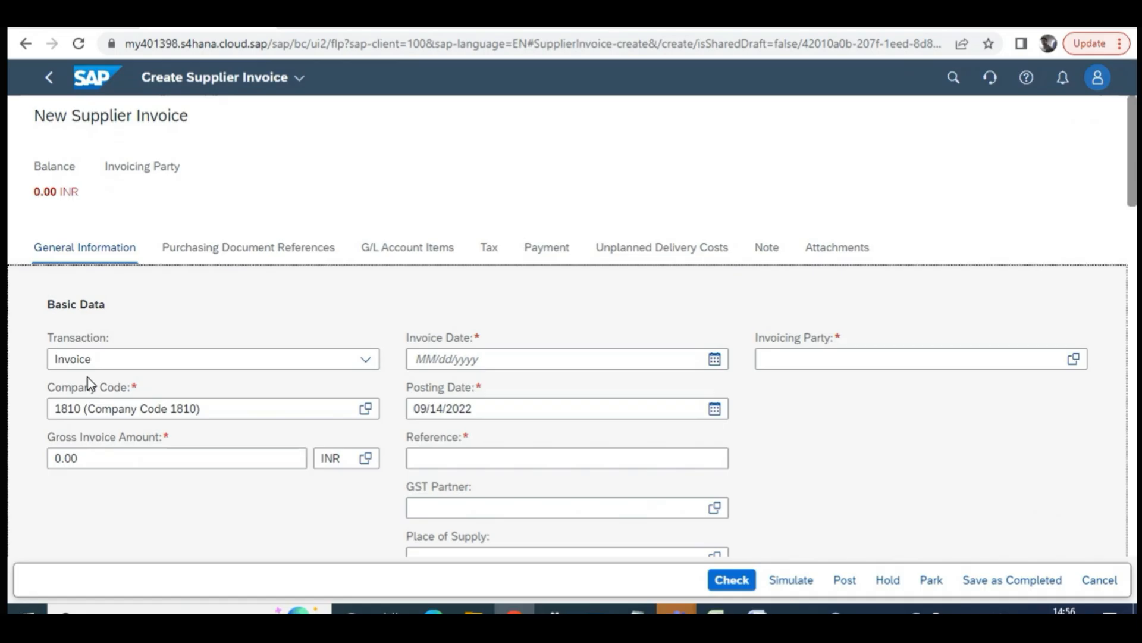
{"action": "scroll", "coordinate": [88, 377], "scroll_direction": "down", "scroll_amount": 1}
{"action": "scroll", "coordinate": [85, 324], "scroll_direction": "up", "scroll_amount": 1}
{"action": "left_click_drag", "start_coordinate": [48, 305], "coordinate": [109, 310]}
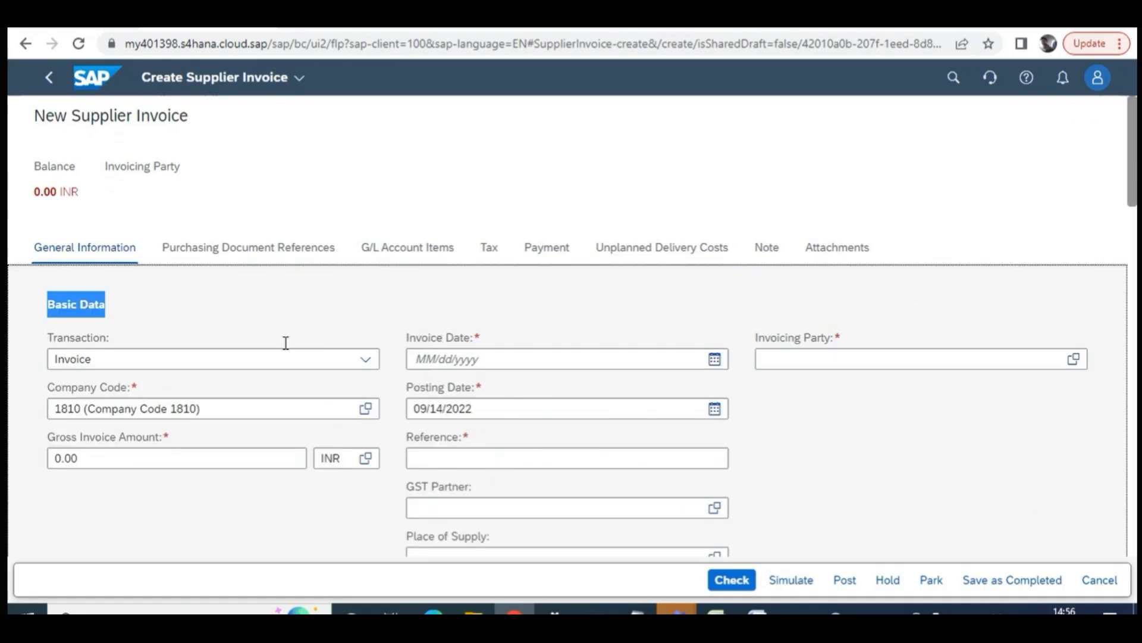
Review the Transaction options, keep Invoice, and set the invoice date to 09/14/2022
{"action": "left_click", "coordinate": [366, 360]}
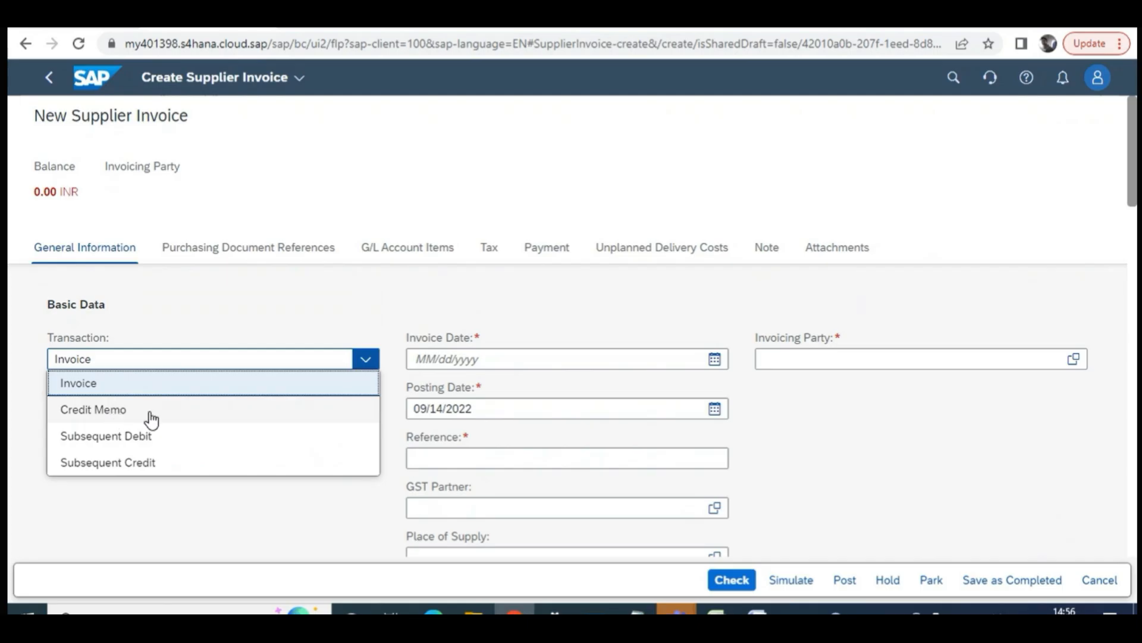
{"action": "left_click", "coordinate": [364, 359]}
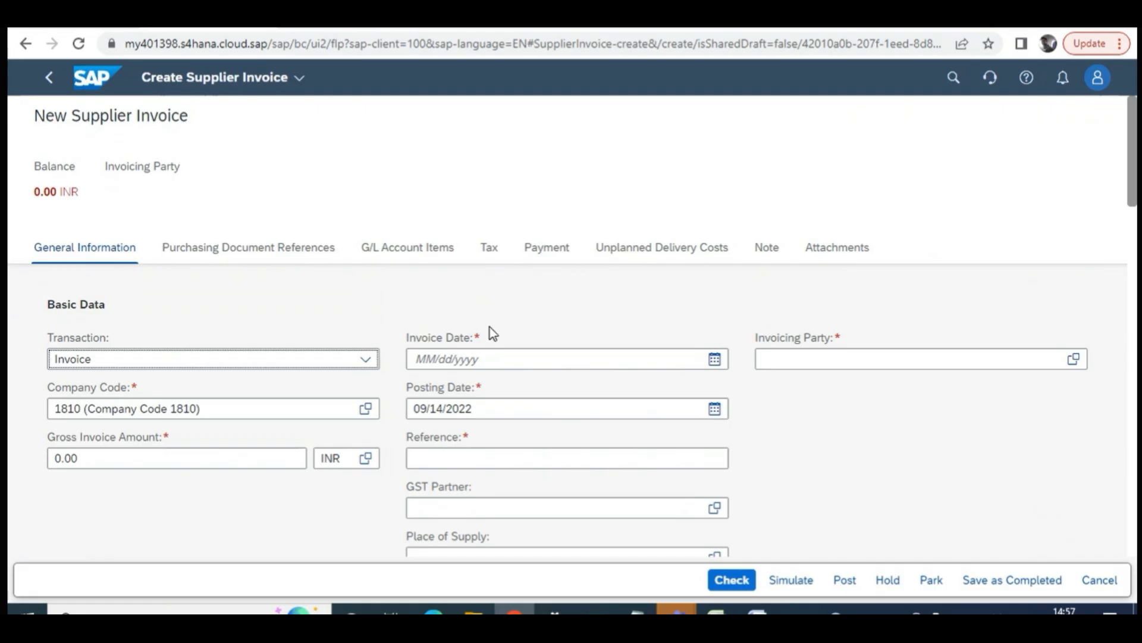
{"action": "left_click", "coordinate": [637, 357]}
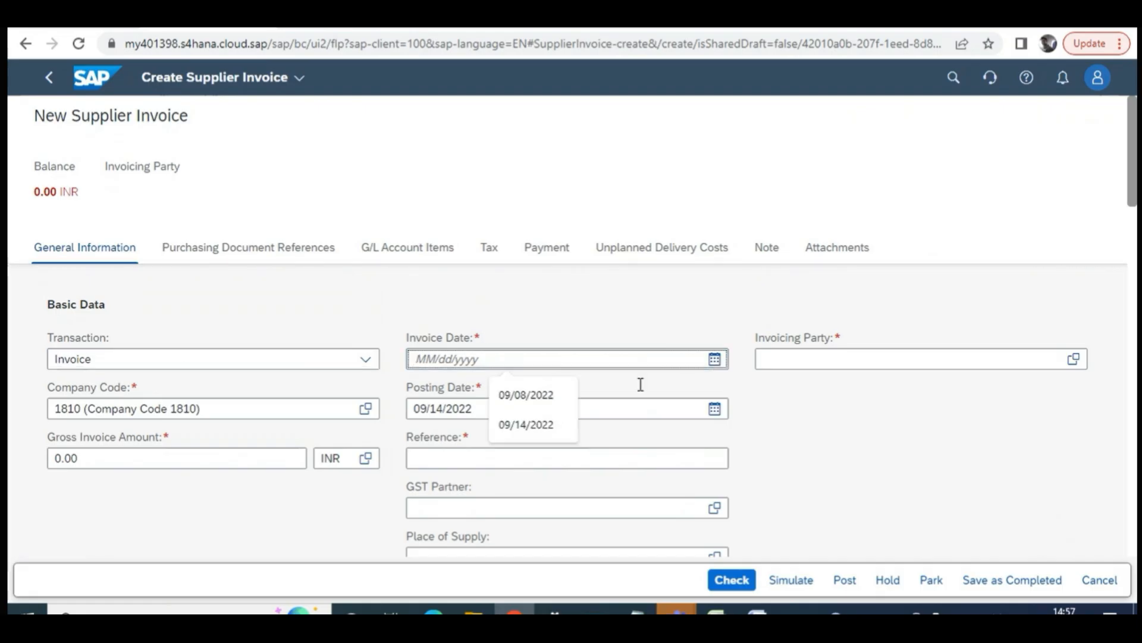
{"action": "left_click", "coordinate": [710, 366]}
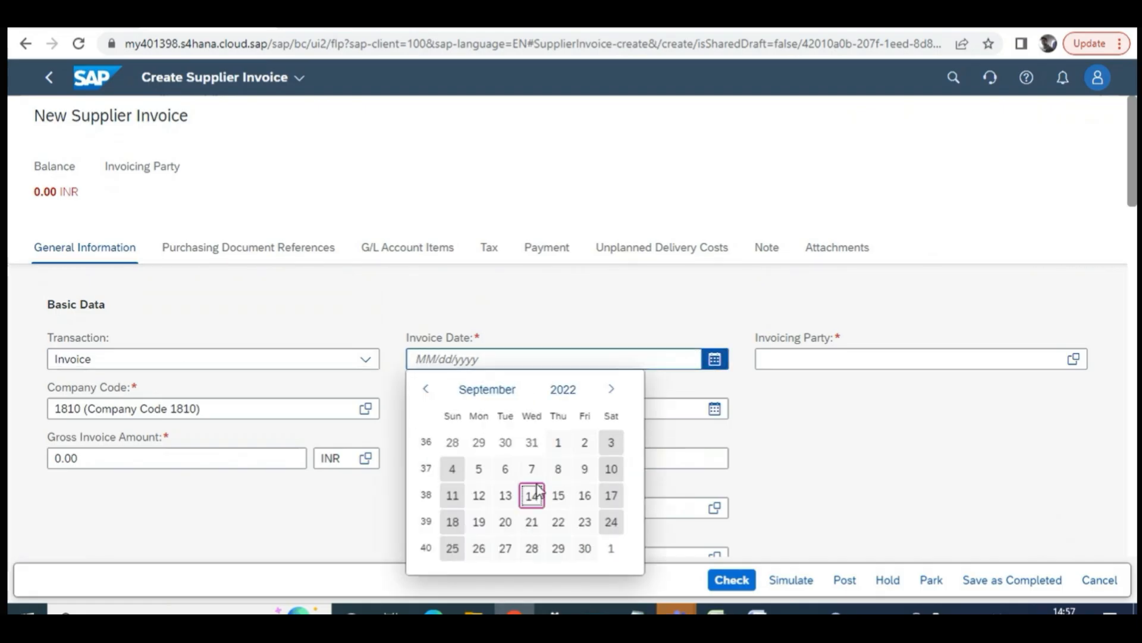
{"action": "left_click", "coordinate": [533, 492]}
{"action": "left_click", "coordinate": [813, 359]}
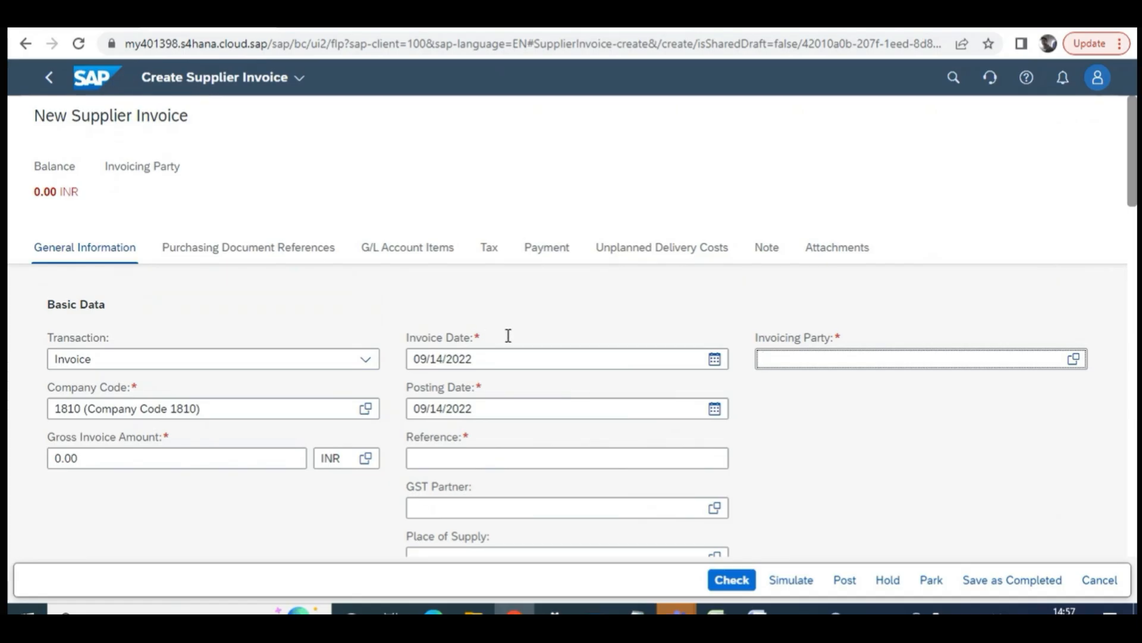
Enter PO INV 3 as the invoice's reference in the basic data
{"action": "scroll", "coordinate": [512, 351], "scroll_direction": "down", "scroll_amount": 3}
{"action": "scroll", "coordinate": [485, 384], "scroll_direction": "down", "scroll_amount": 1}
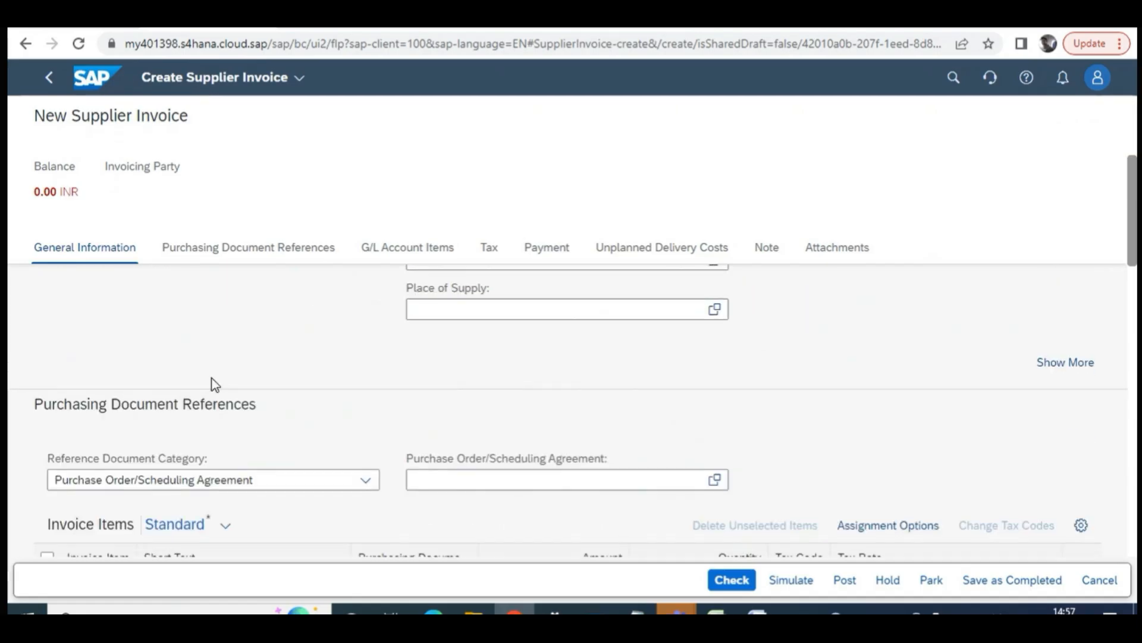
{"action": "left_click", "coordinate": [436, 477]}
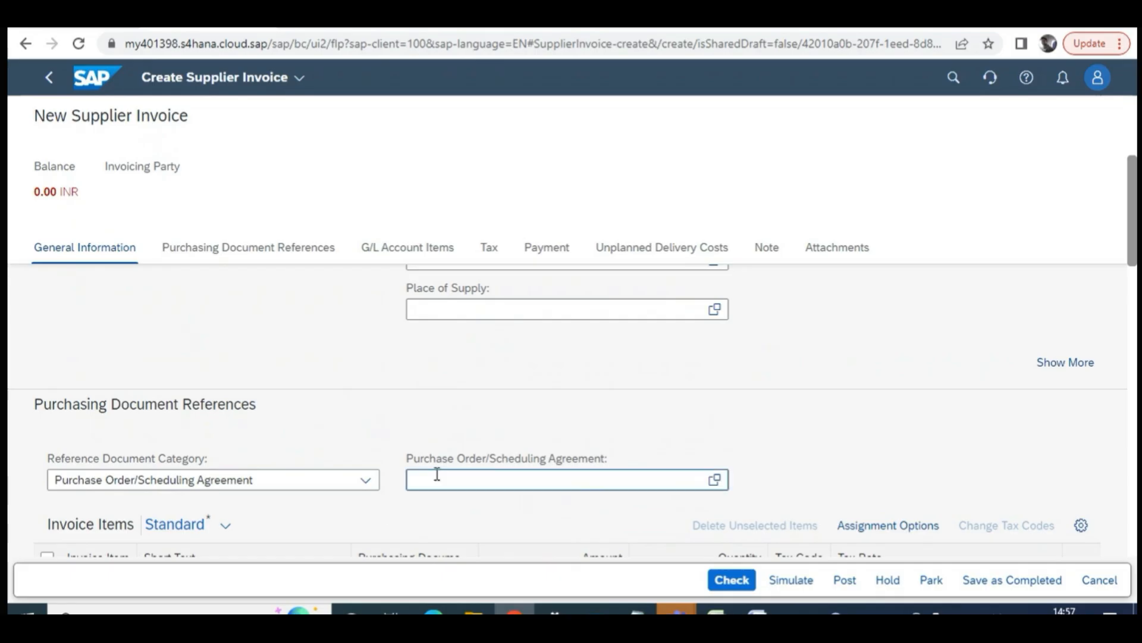
{"action": "scroll", "coordinate": [455, 440], "scroll_direction": "up", "scroll_amount": 3}
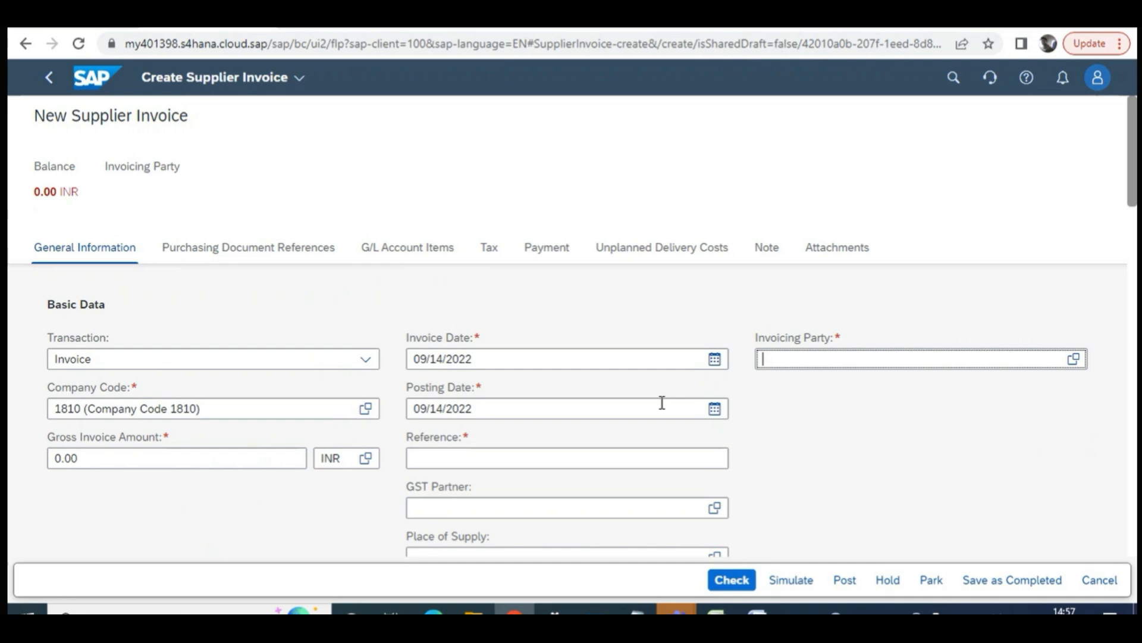
{"action": "left_click", "coordinate": [505, 462]}
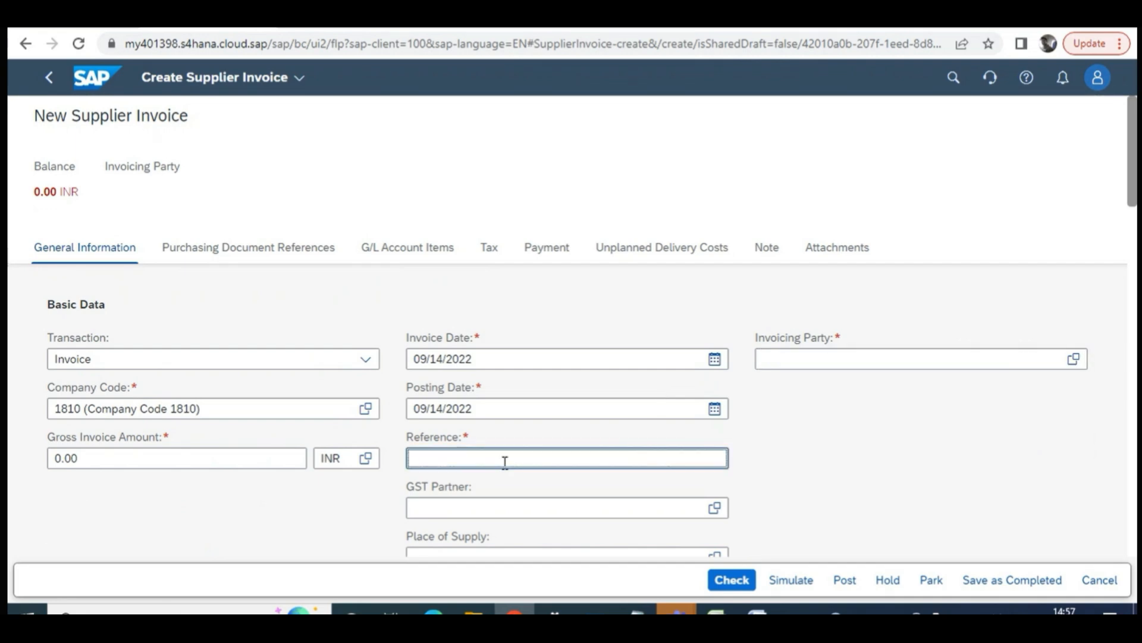
{"action": "left_click_drag", "start_coordinate": [409, 437], "coordinate": [457, 438]}
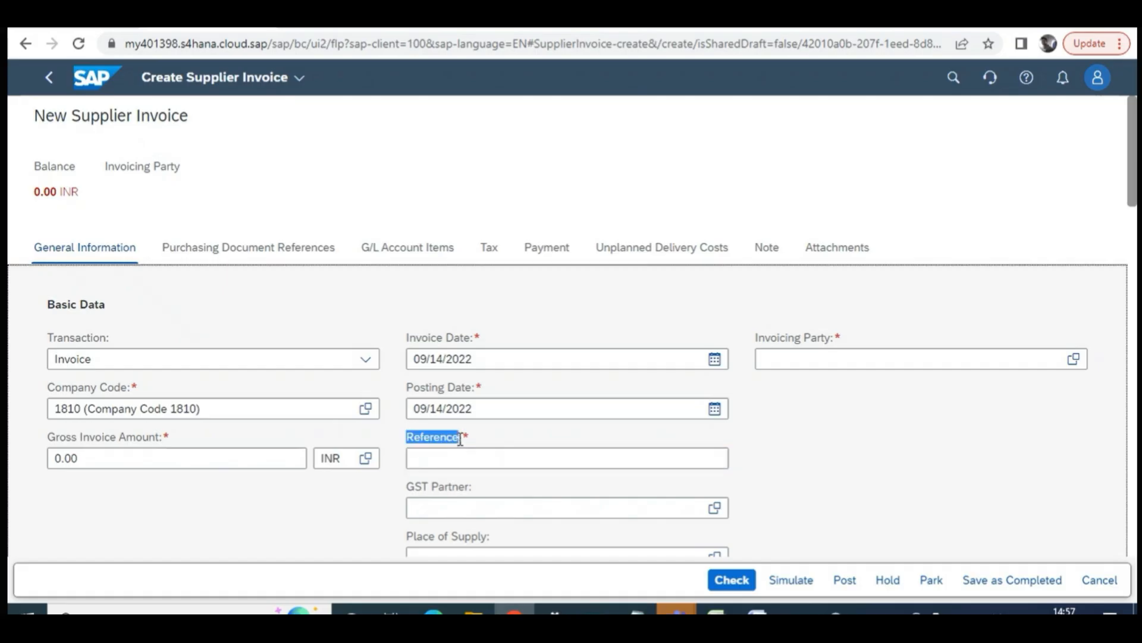
{"action": "left_click", "coordinate": [410, 456]}
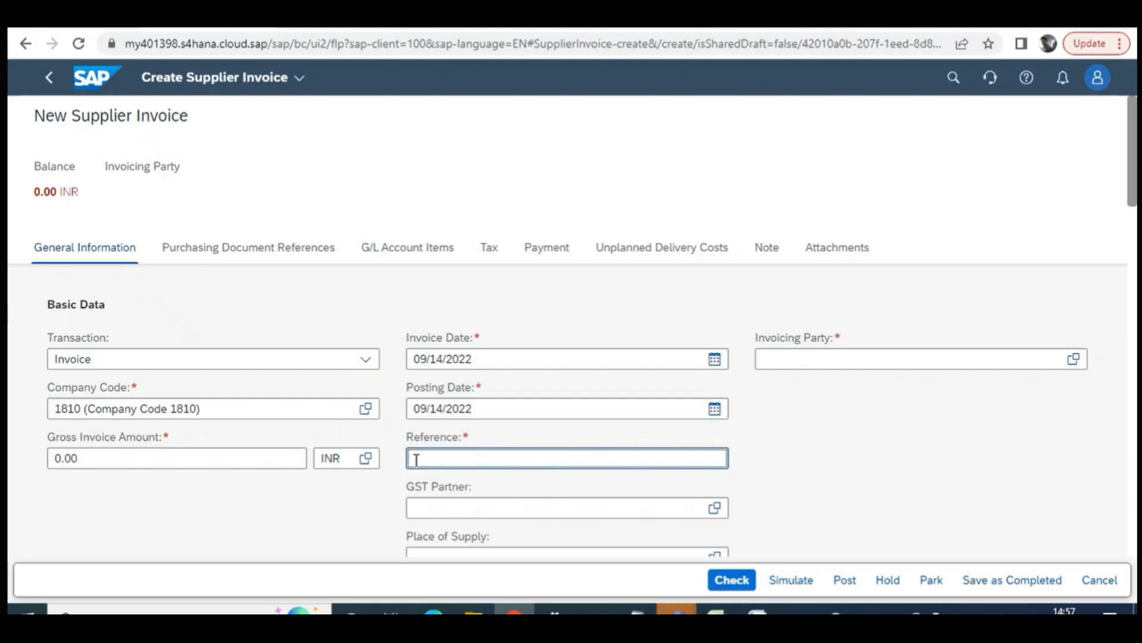
{"action": "scroll", "coordinate": [466, 448], "scroll_direction": "down", "scroll_amount": 3}
{"action": "scroll", "coordinate": [466, 449], "scroll_direction": "up", "scroll_amount": 3}
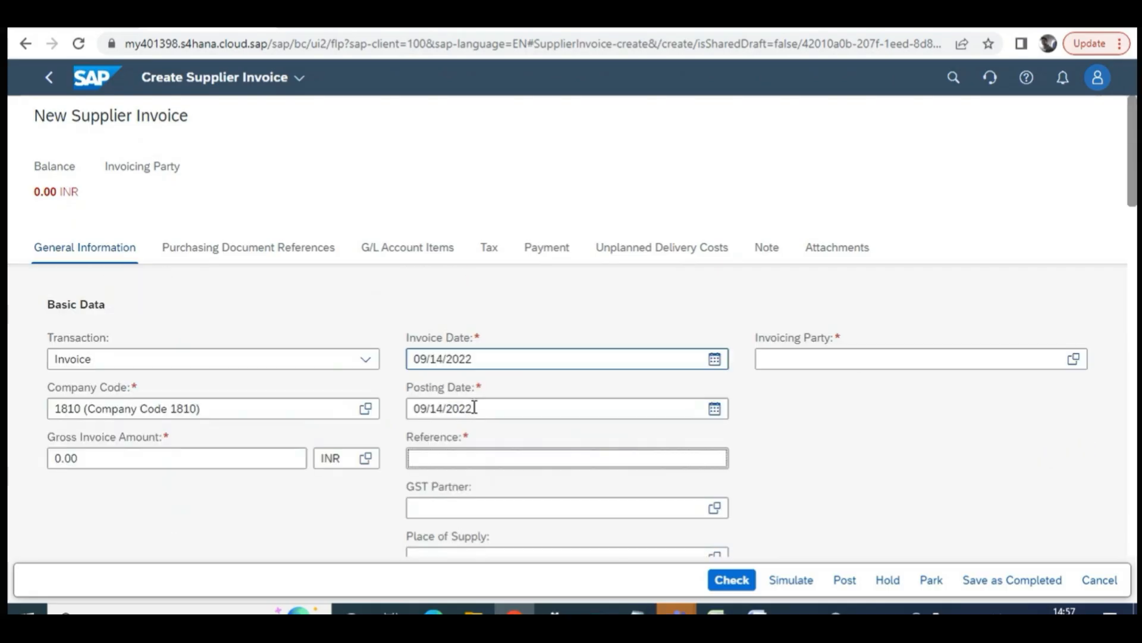
{"action": "type", "text": "PO INV 3"}
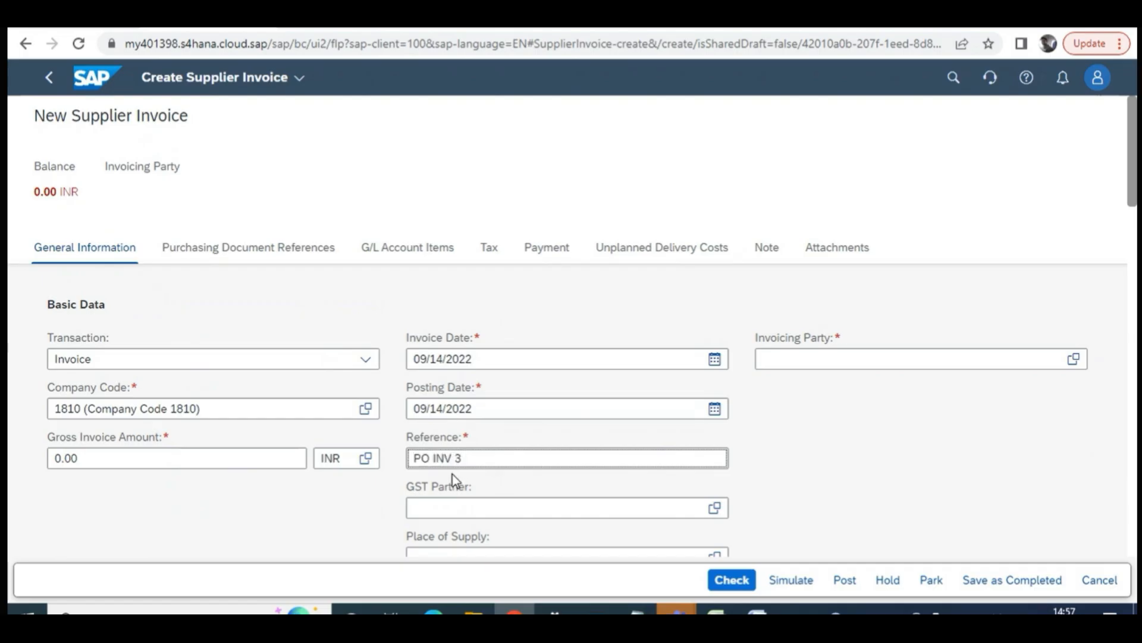
Review the Reference Document Category options under Purchasing Document References, keeping Purchase Order/Scheduling Agreement
{"action": "scroll", "coordinate": [434, 474], "scroll_direction": "down", "scroll_amount": 2}
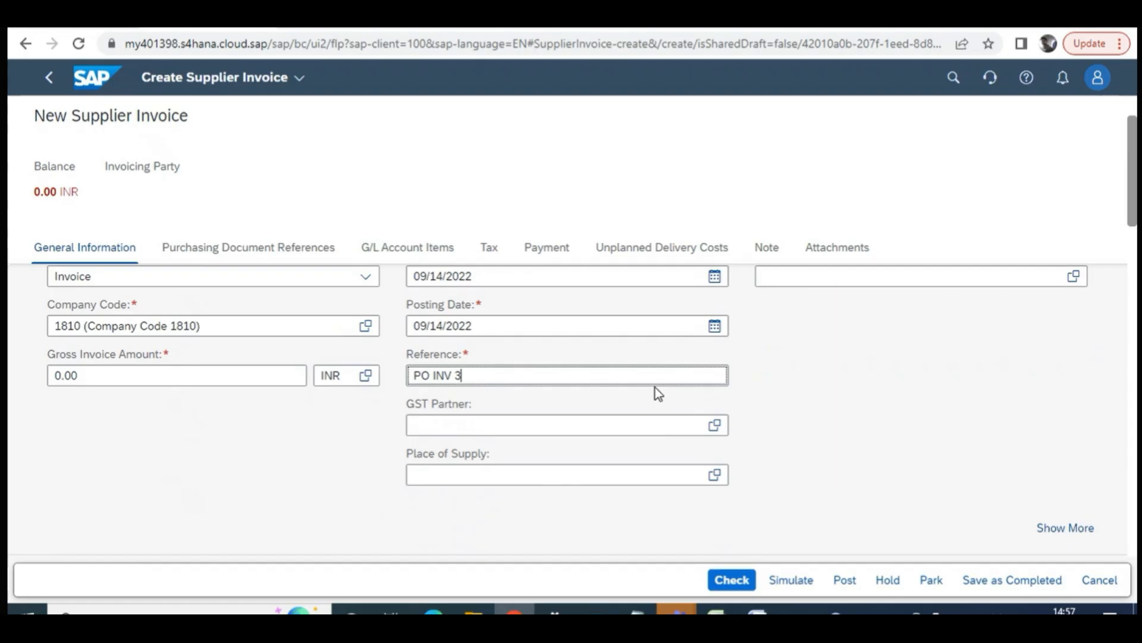
{"action": "scroll", "coordinate": [491, 441], "scroll_direction": "down", "scroll_amount": 3}
{"action": "scroll", "coordinate": [195, 404], "scroll_direction": "down", "scroll_amount": 2}
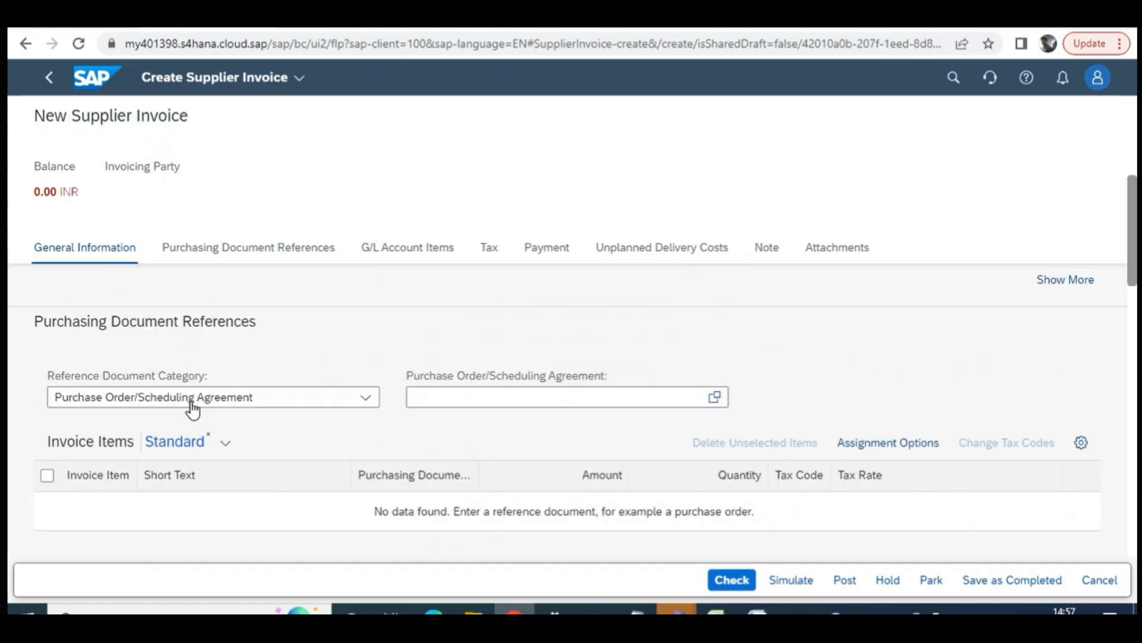
{"action": "left_click", "coordinate": [366, 398]}
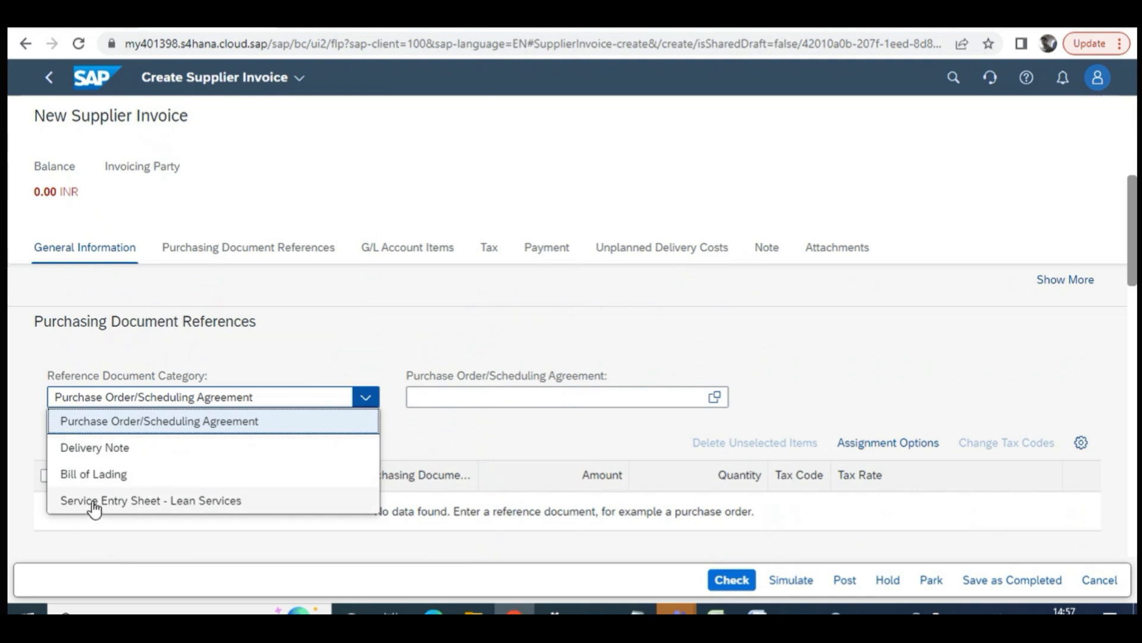
{"action": "left_click", "coordinate": [367, 399]}
{"action": "left_click", "coordinate": [452, 398]}
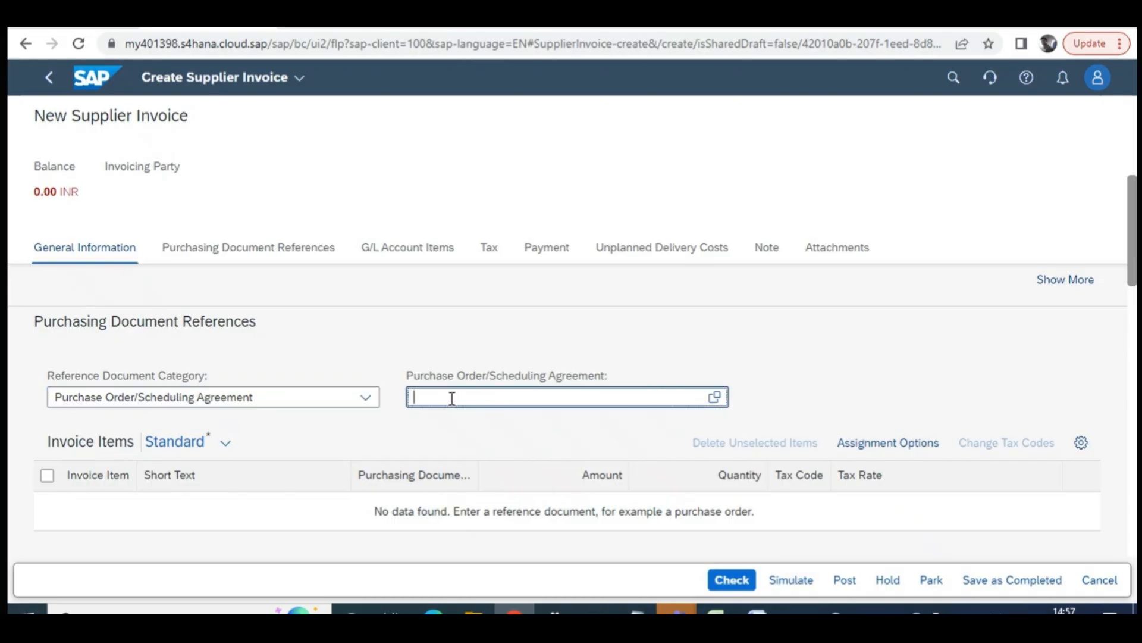
Check the Word document's supplier invoice pages again and return to the new supplier invoice in the browser
{"action": "key", "text": "alt+Tab"}
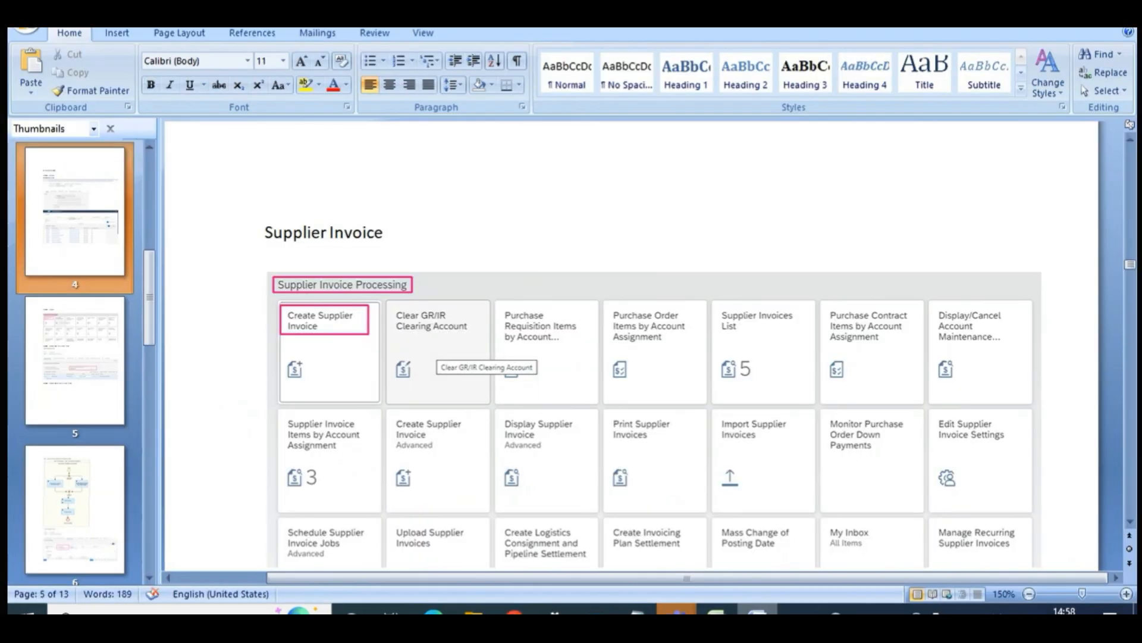
{"action": "scroll", "coordinate": [674, 476], "scroll_direction": "down", "scroll_amount": 3}
{"action": "scroll", "coordinate": [673, 474], "scroll_direction": "up", "scroll_amount": 3}
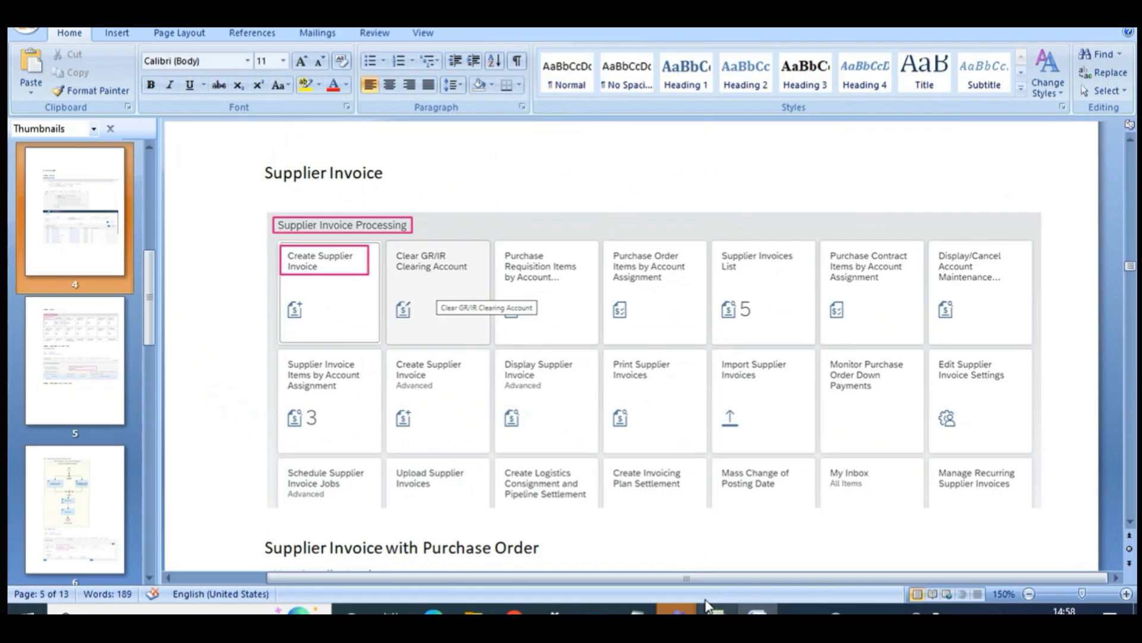
{"action": "key", "text": "alt+Tab"}
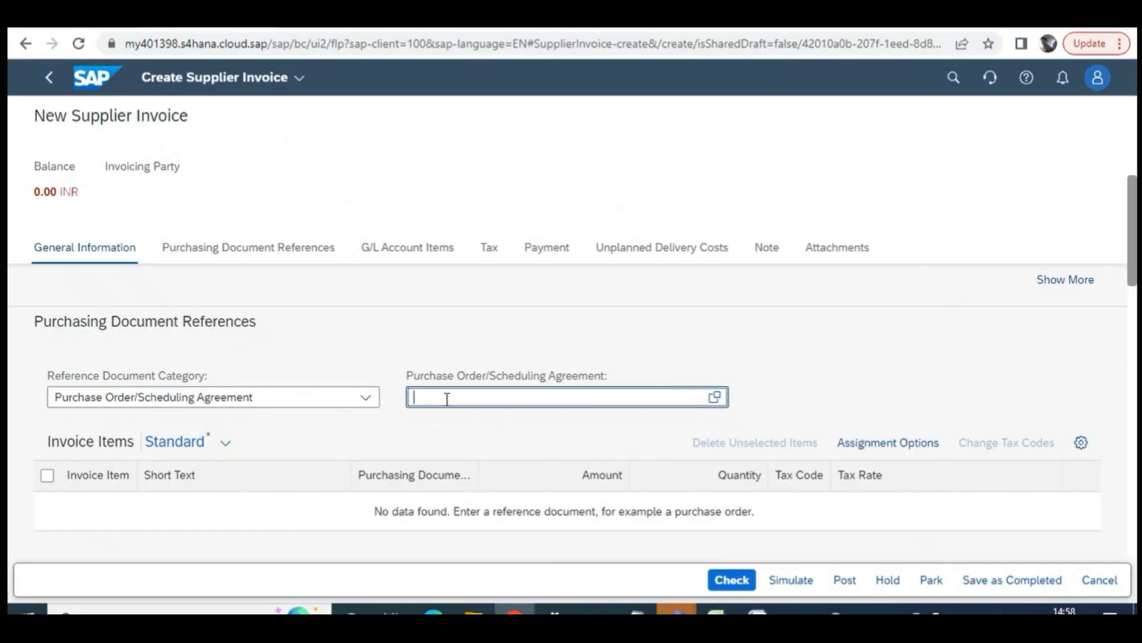
Copy the latest purchase order number from the colleague's Microsoft Teams chat and paste it into the invoice's Purchase Order/Scheduling Agreement field in the browser
{"action": "mouse_move", "coordinate": [676, 608]}
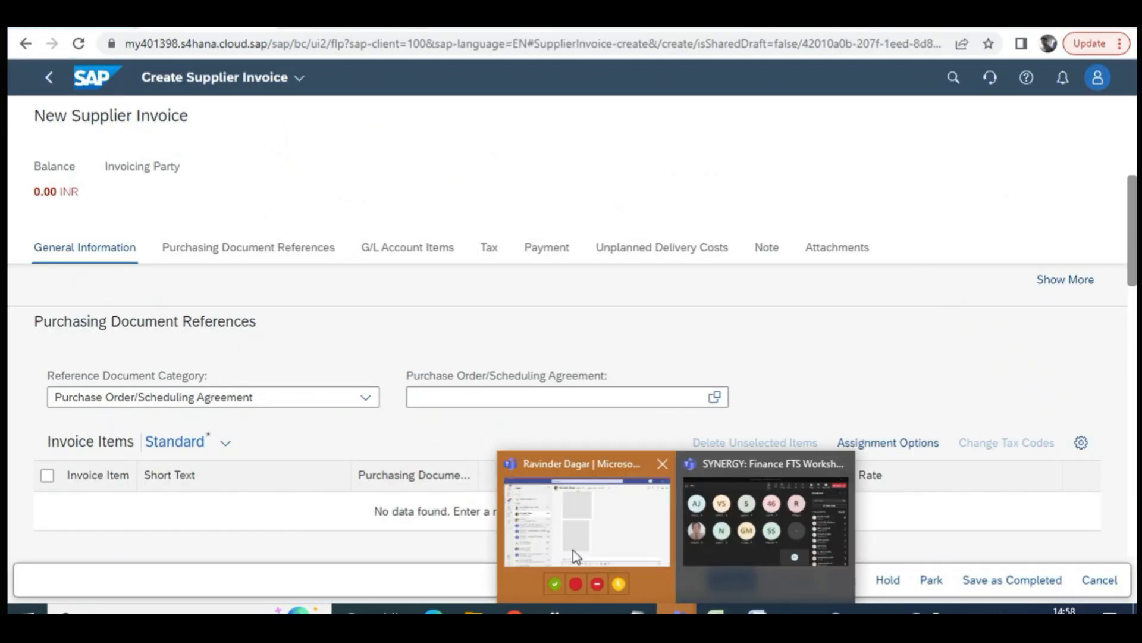
{"action": "left_click", "coordinate": [571, 548]}
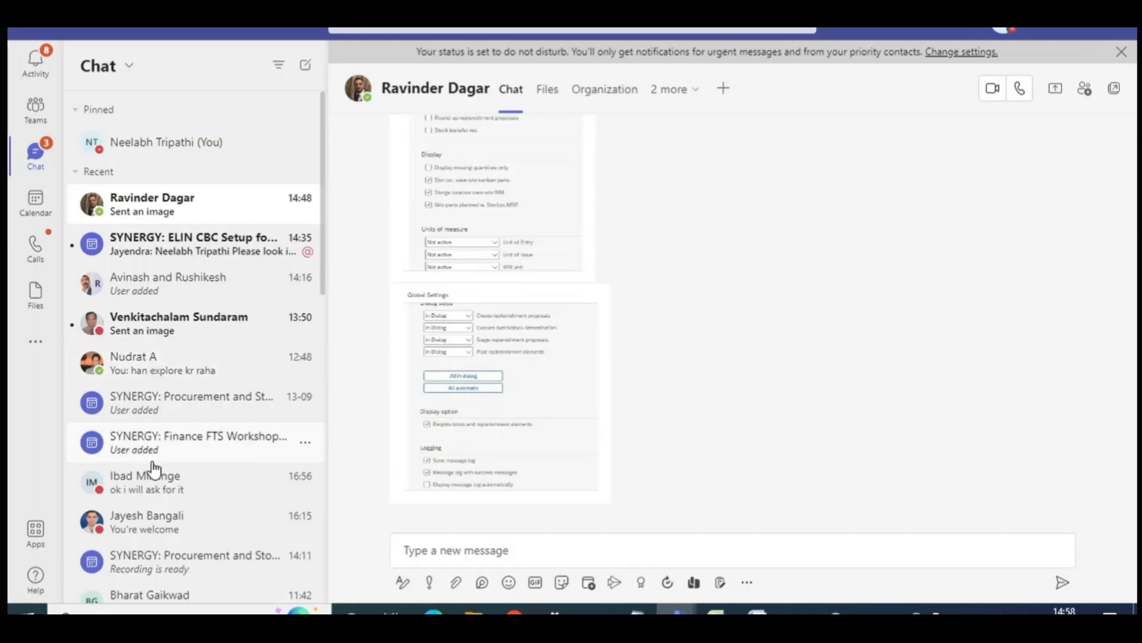
{"action": "scroll", "coordinate": [153, 503], "scroll_direction": "down", "scroll_amount": 4}
{"action": "left_click", "coordinate": [256, 400]}
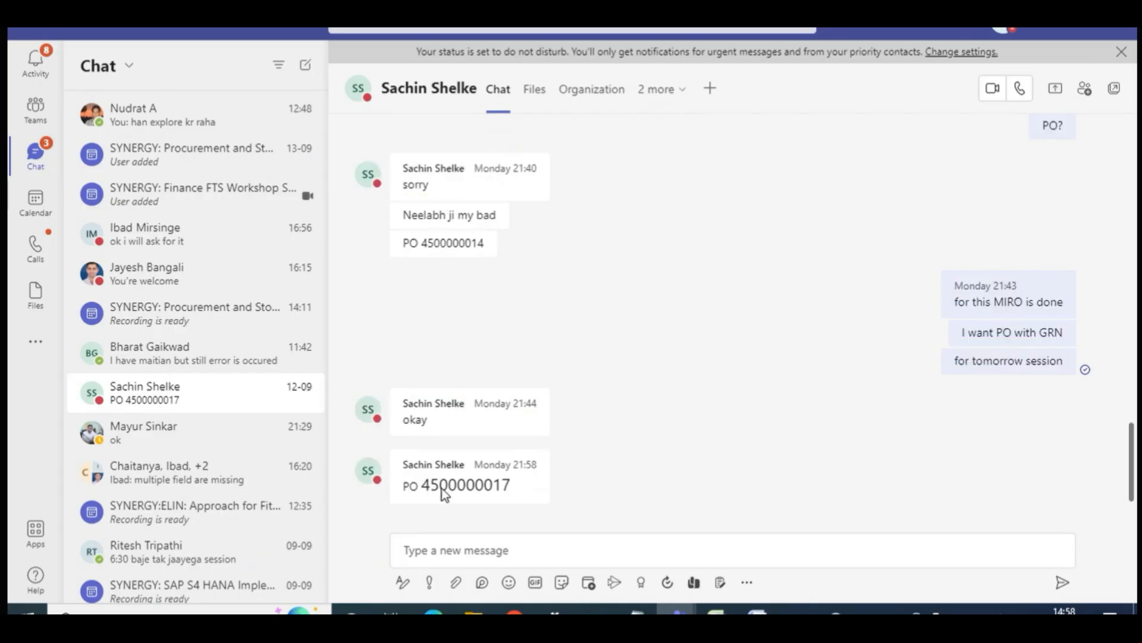
{"action": "left_click_drag", "start_coordinate": [512, 485], "coordinate": [425, 486]}
{"action": "key", "text": "ctrl+c"}
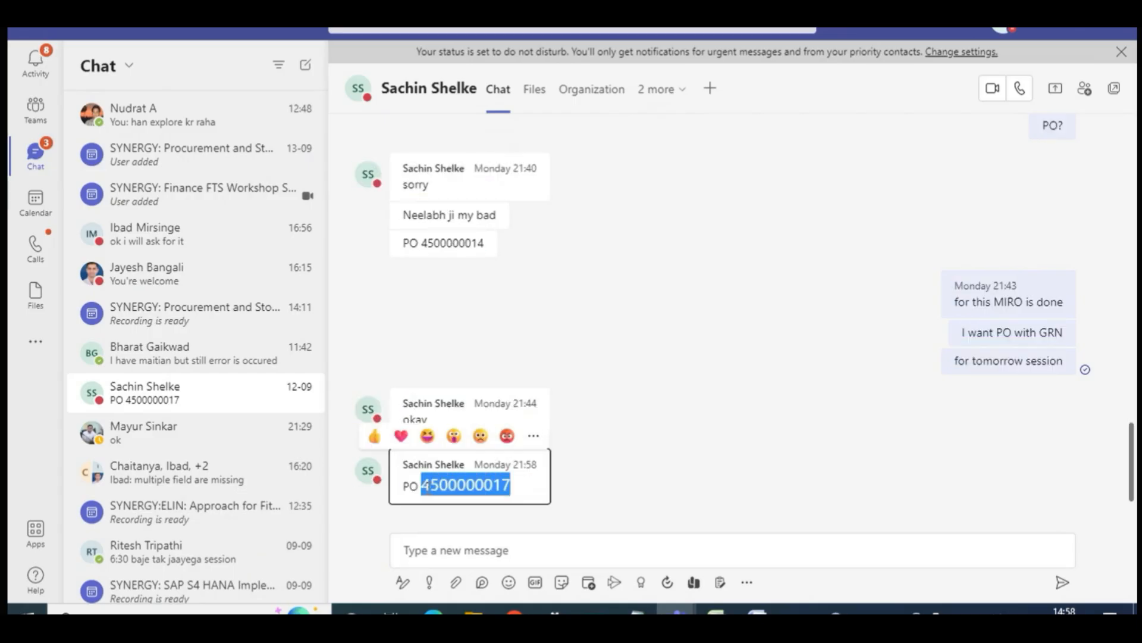
{"action": "left_click", "coordinate": [1052, 41]}
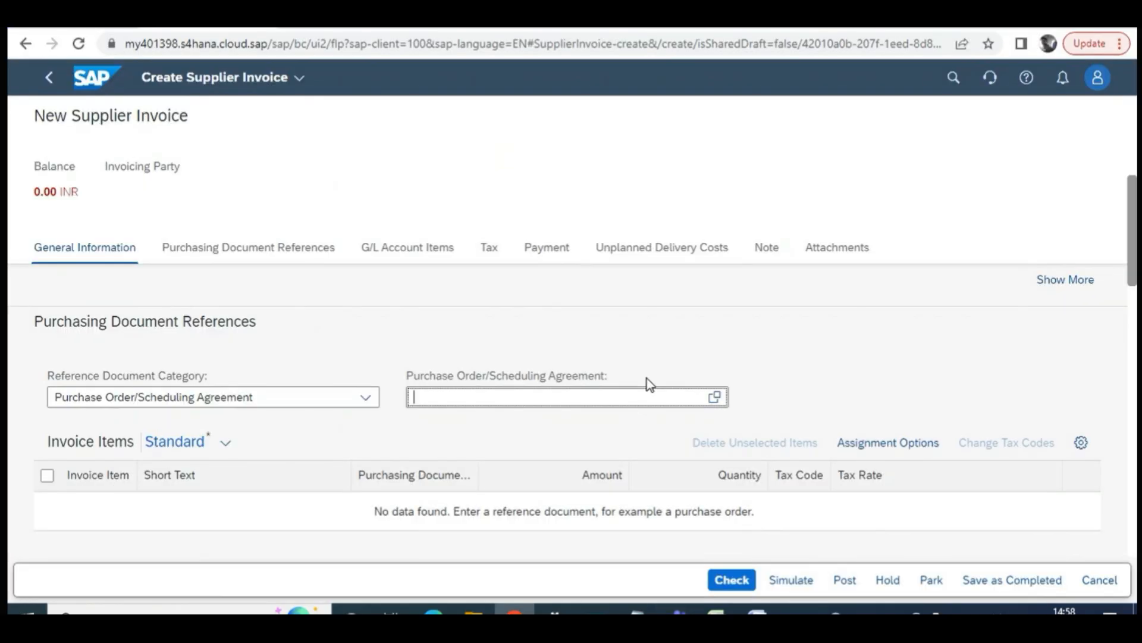
{"action": "key", "text": "ctrl+v"}
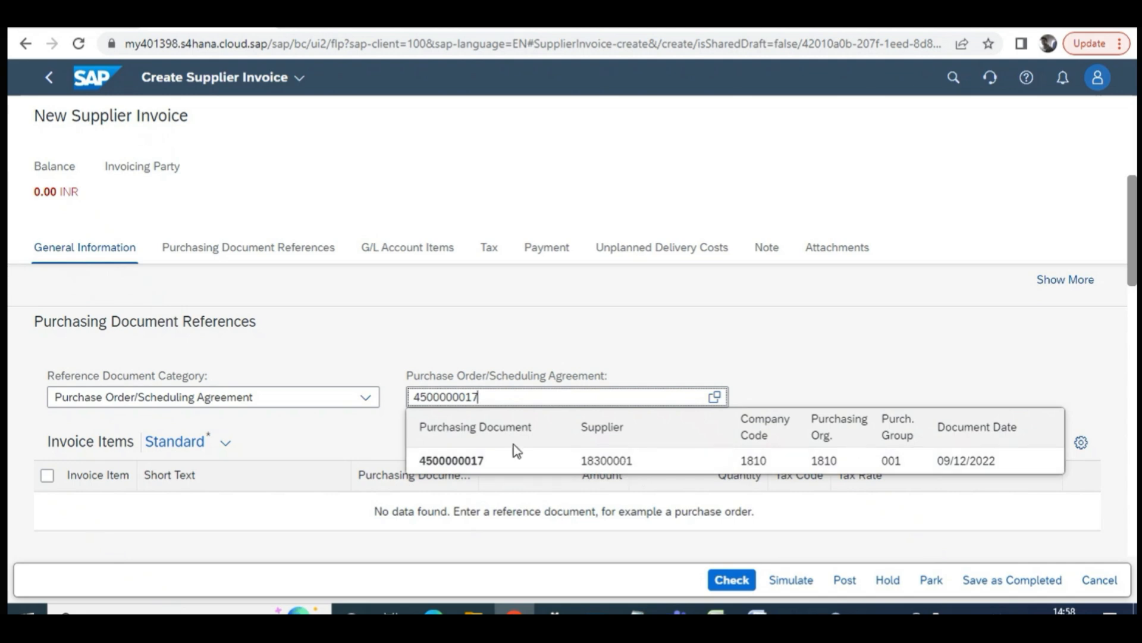
Accept the suggested purchase order as the invoice's reference and open the details of its Office Supplies item
{"action": "left_click", "coordinate": [479, 464]}
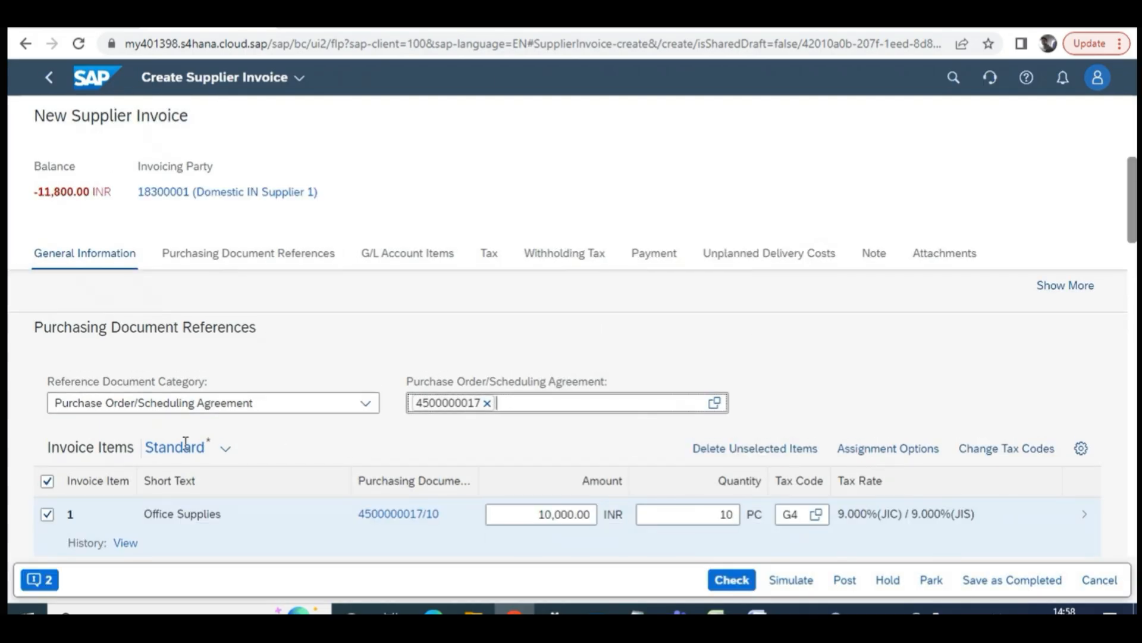
{"action": "scroll", "coordinate": [184, 440], "scroll_direction": "down", "scroll_amount": 2}
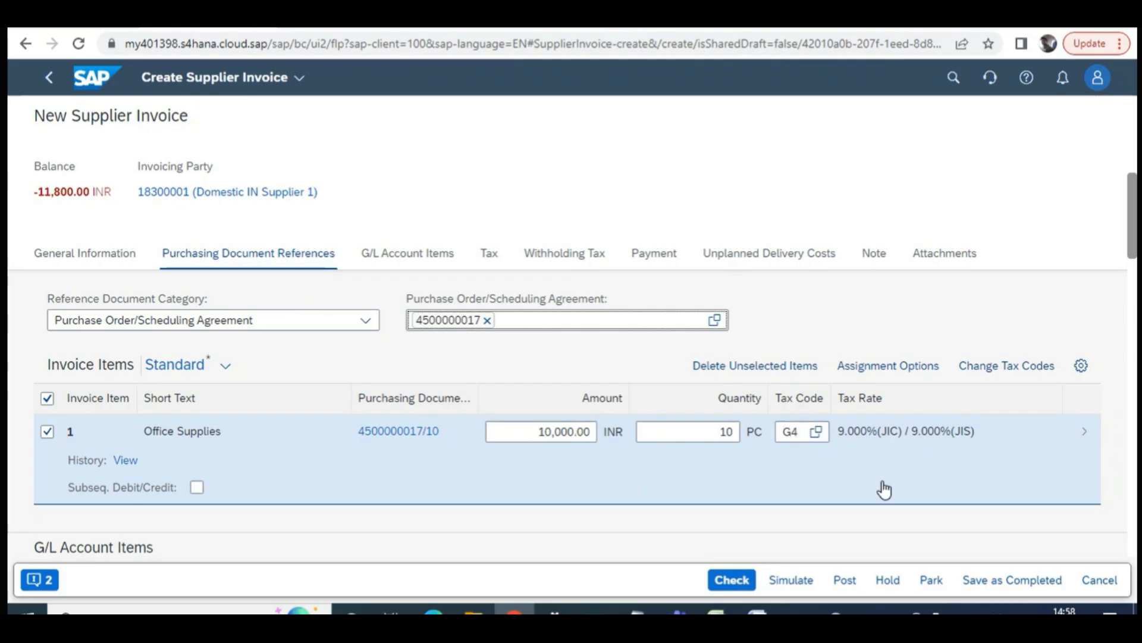
{"action": "left_click", "coordinate": [1087, 435]}
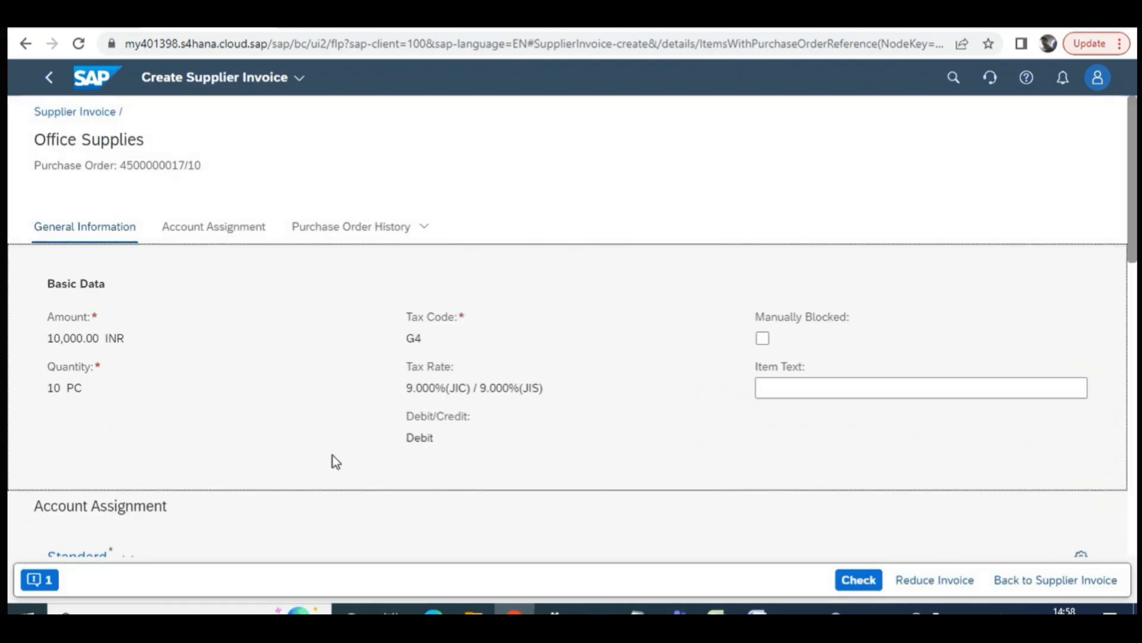
Examine the Office Supplies item's details from the basic data down to the purchase order and goods receipt document flow
{"action": "scroll", "coordinate": [333, 457], "scroll_direction": "down", "scroll_amount": 9}
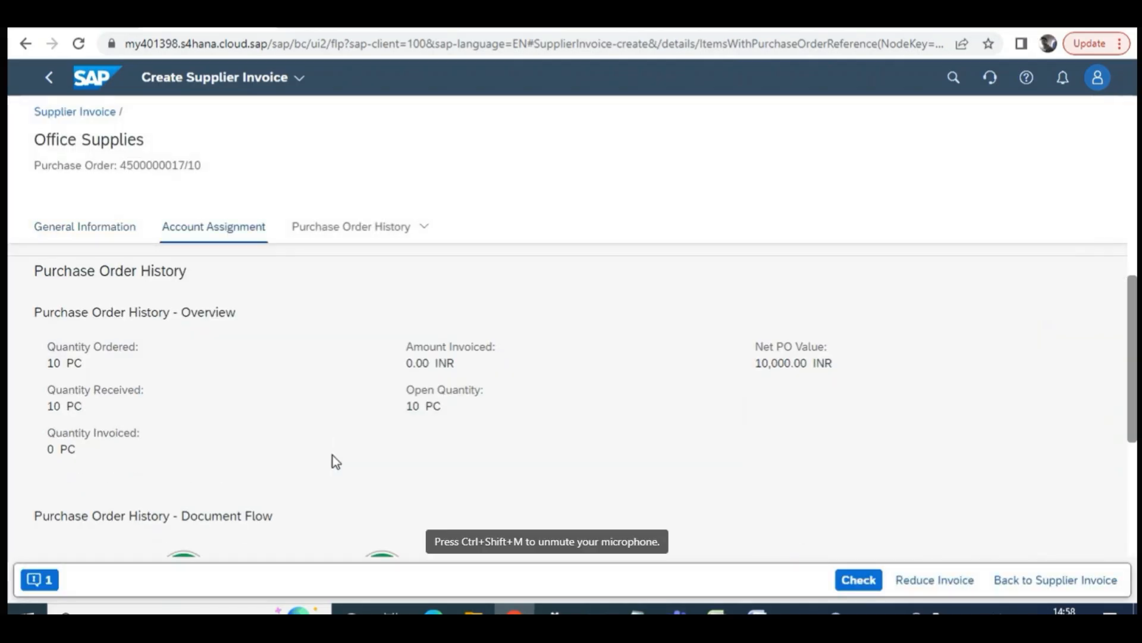
{"action": "scroll", "coordinate": [333, 455], "scroll_direction": "down", "scroll_amount": 5}
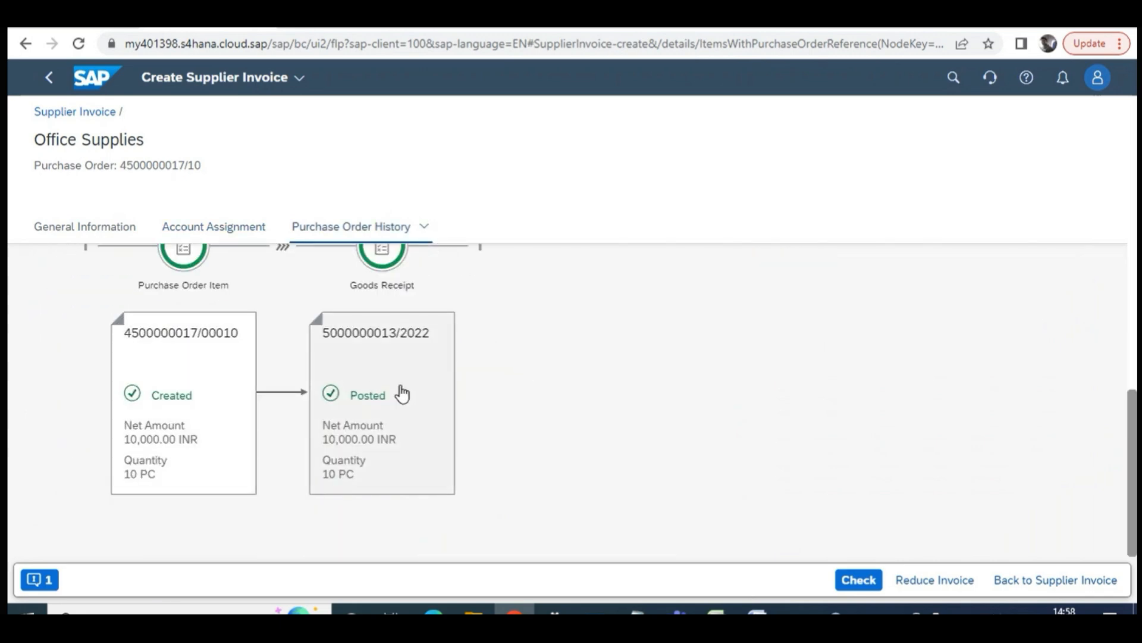
{"action": "scroll", "coordinate": [403, 394], "scroll_direction": "up", "scroll_amount": 2}
{"action": "scroll", "coordinate": [416, 440], "scroll_direction": "down", "scroll_amount": 1}
{"action": "scroll", "coordinate": [396, 492], "scroll_direction": "up", "scroll_amount": 3}
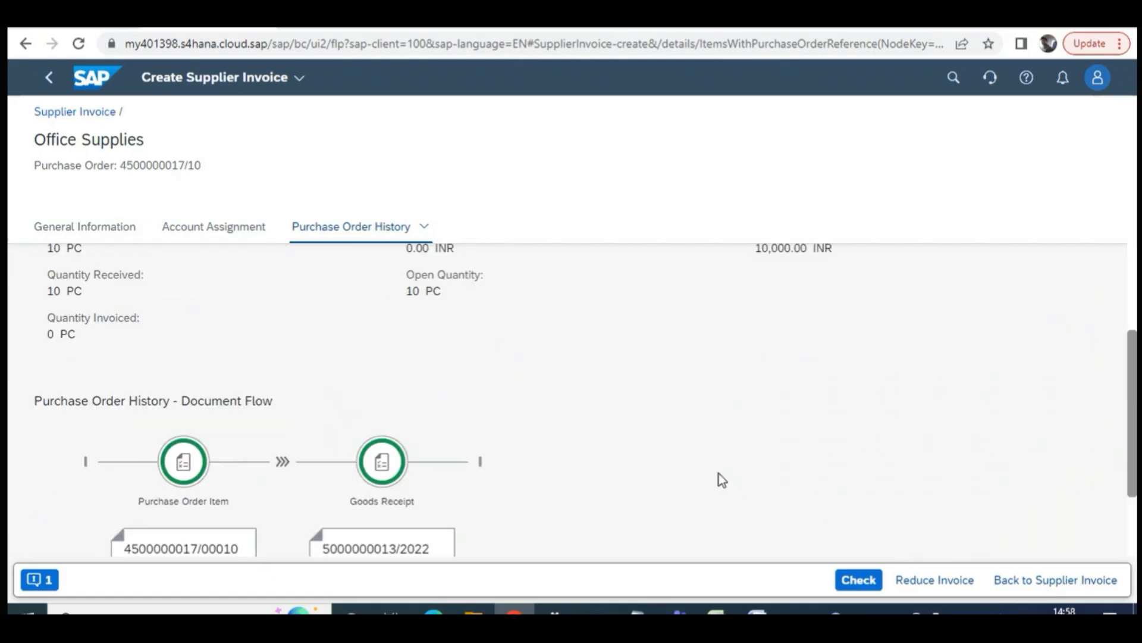
{"action": "scroll", "coordinate": [717, 474], "scroll_direction": "up", "scroll_amount": 10}
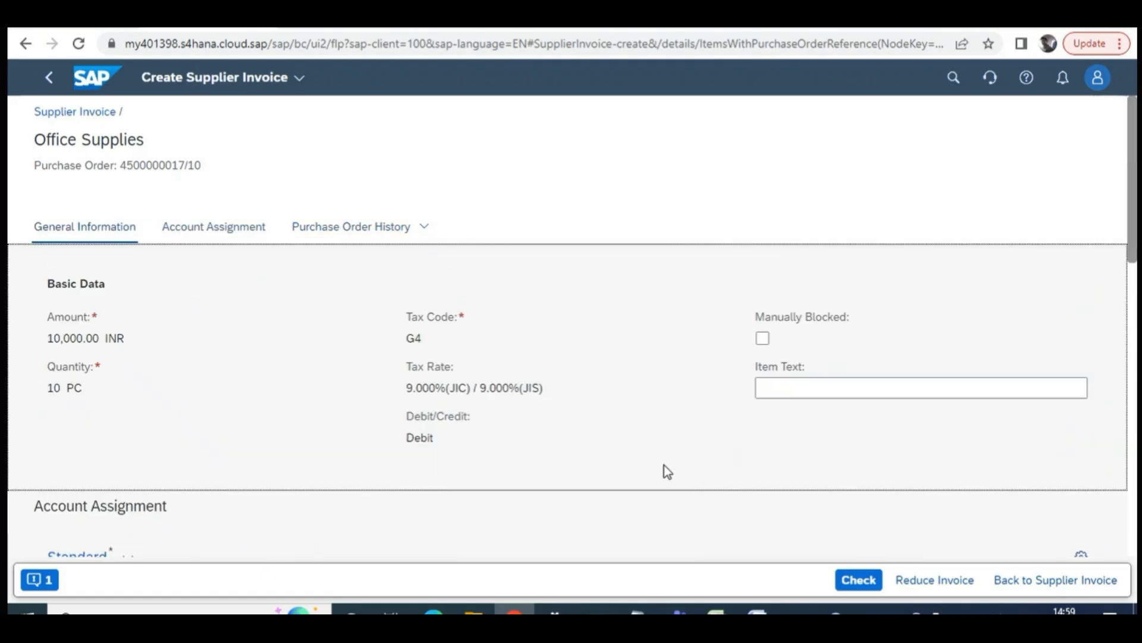
{"action": "scroll", "coordinate": [545, 417], "scroll_direction": "down", "scroll_amount": 8}
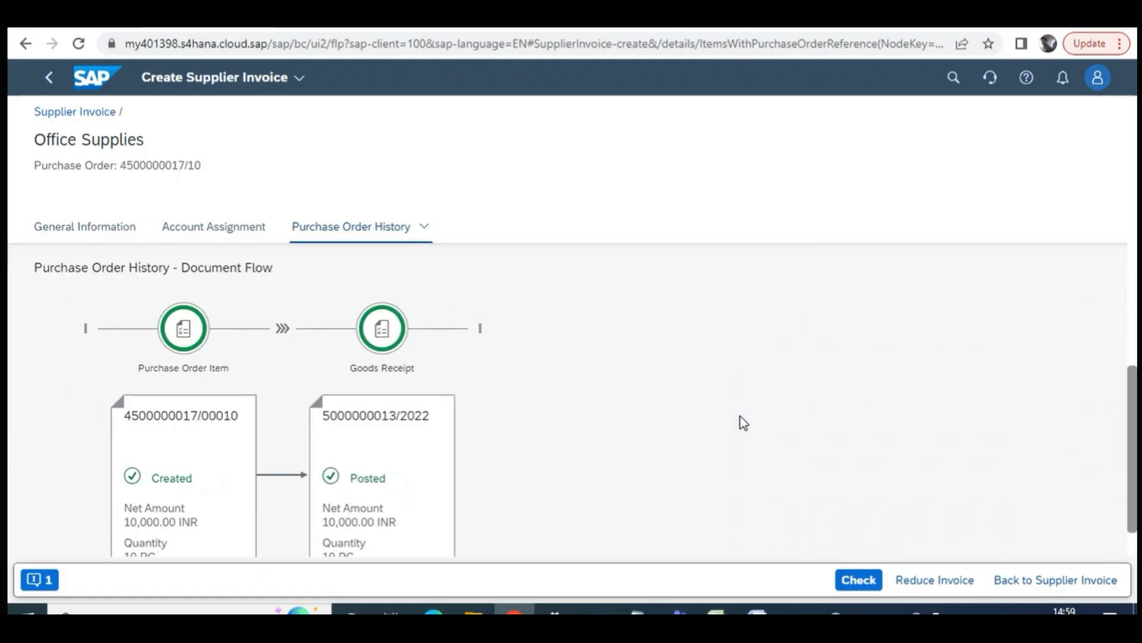
{"action": "scroll", "coordinate": [550, 351], "scroll_direction": "down", "scroll_amount": 1}
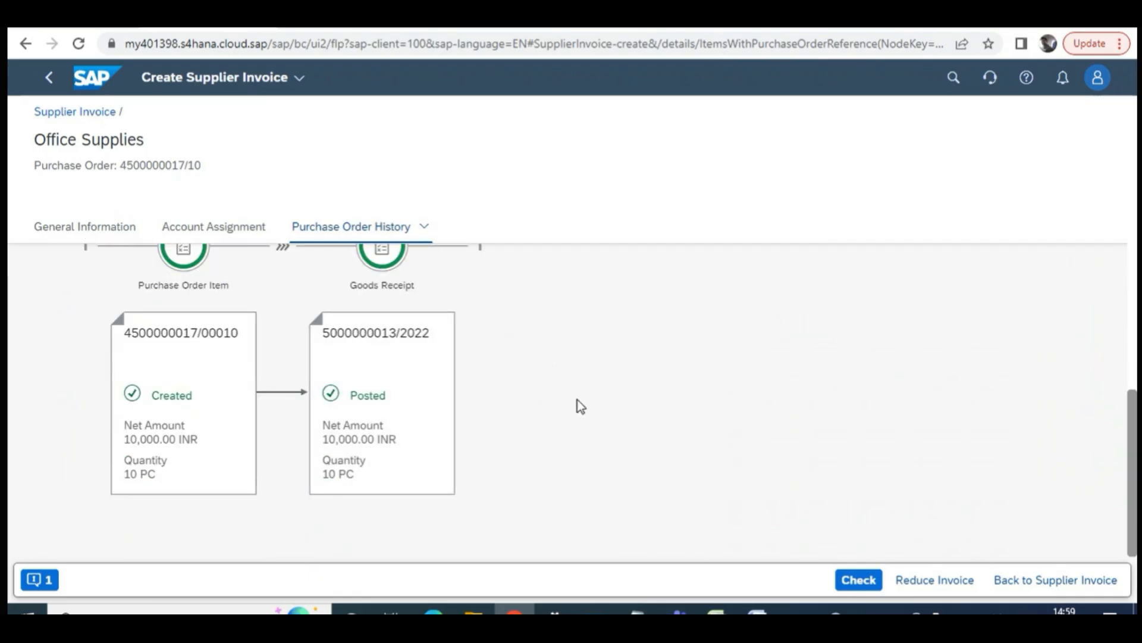
{"action": "scroll", "coordinate": [577, 400], "scroll_direction": "up", "scroll_amount": 8}
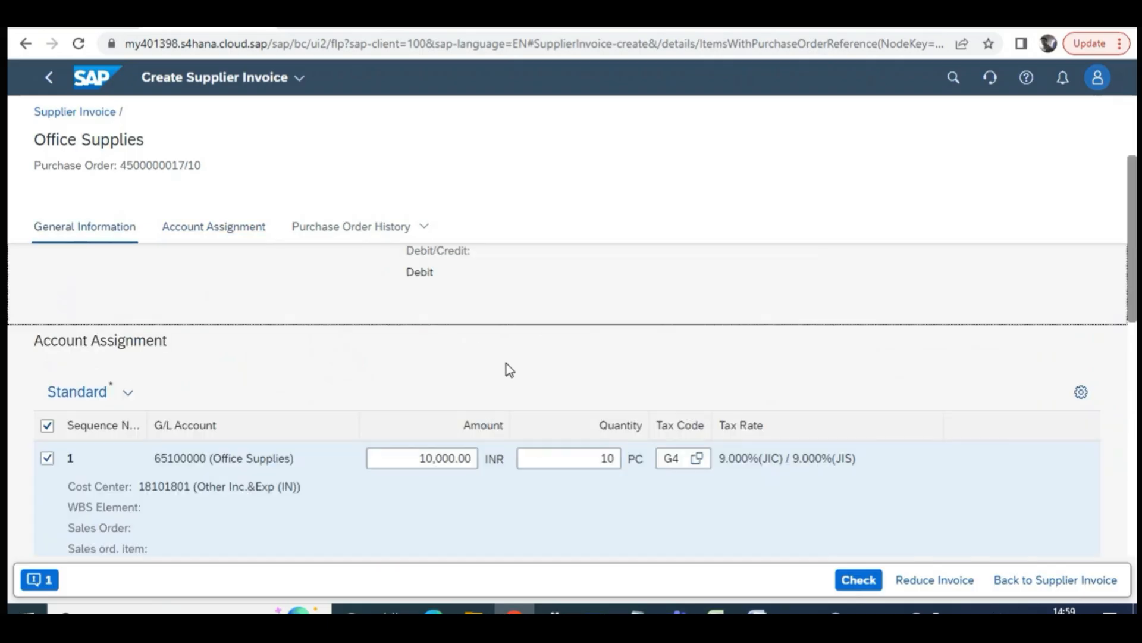
{"action": "scroll", "coordinate": [506, 363], "scroll_direction": "up", "scroll_amount": 2}
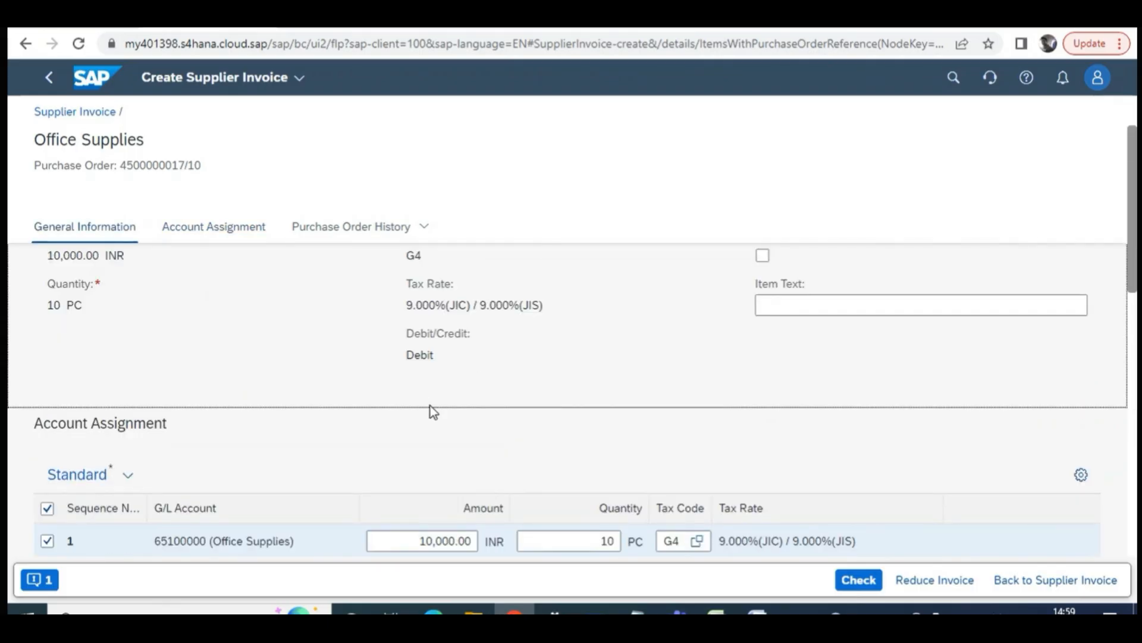
{"action": "scroll", "coordinate": [430, 406], "scroll_direction": "up", "scroll_amount": 2}
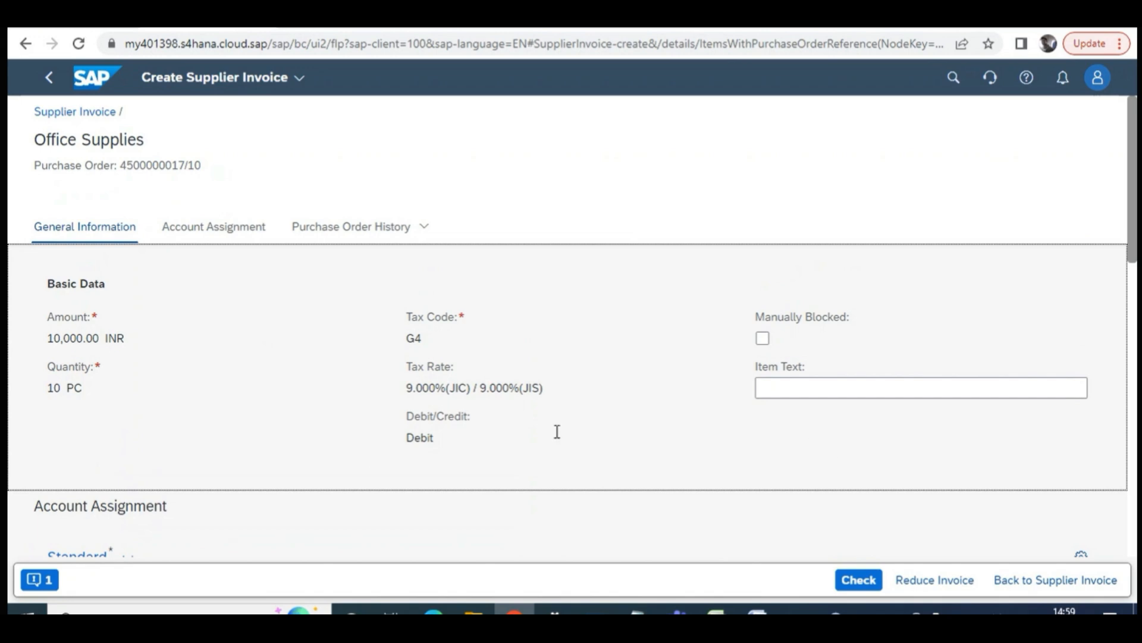
Check the item's Account Assignment for G/L account and cost center, and its Purchase Order History overview for quantities
{"action": "scroll", "coordinate": [414, 426], "scroll_direction": "down", "scroll_amount": 1}
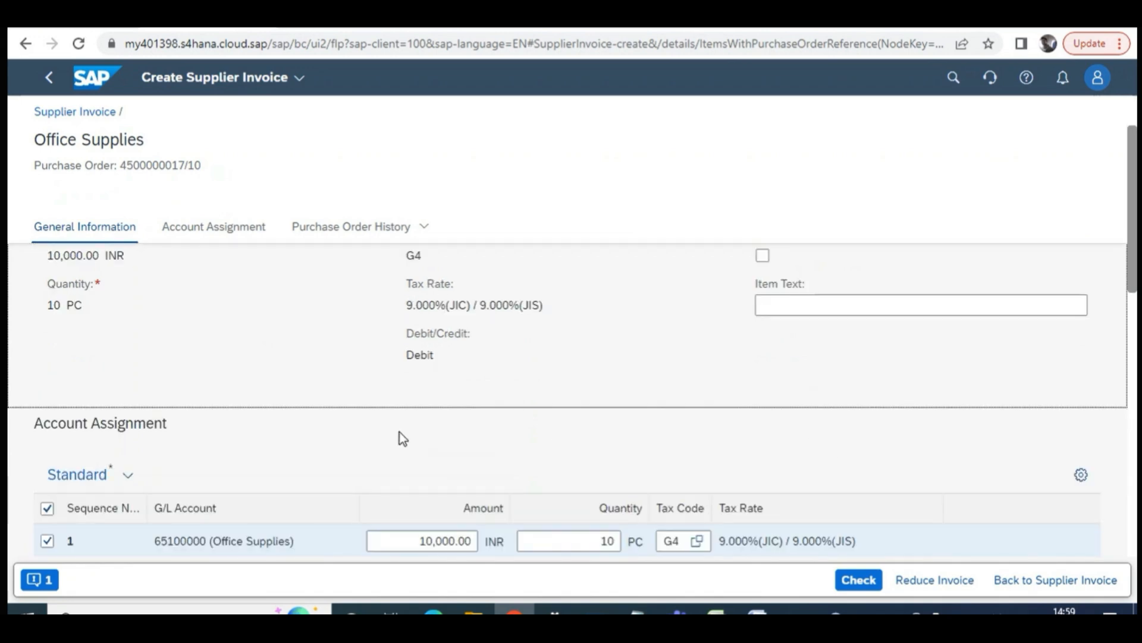
{"action": "scroll", "coordinate": [121, 440], "scroll_direction": "down", "scroll_amount": 1}
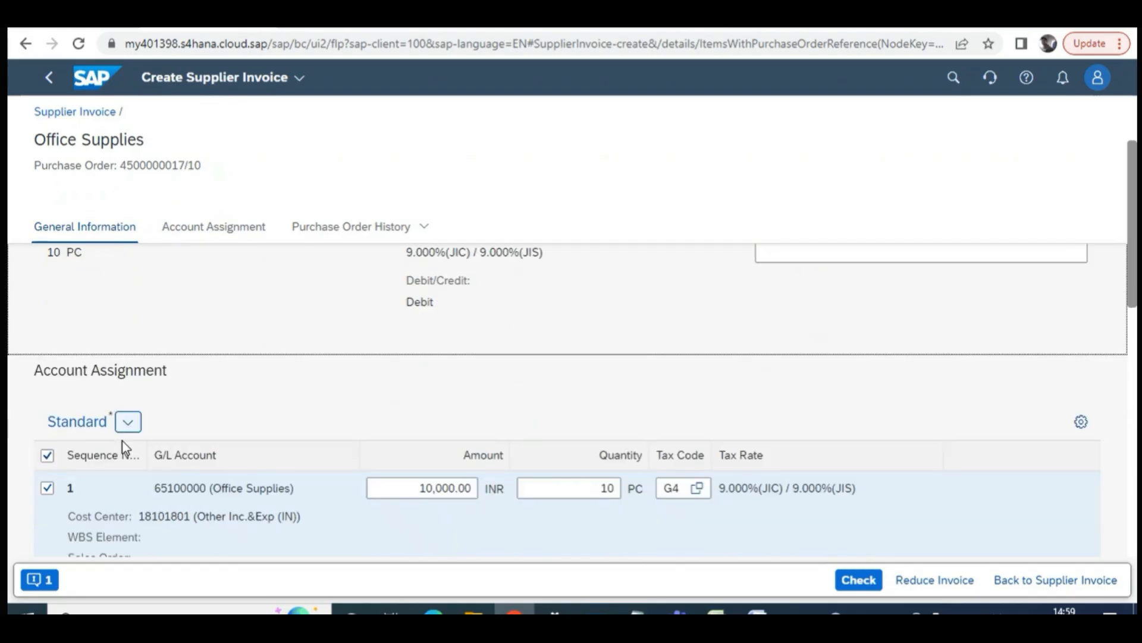
{"action": "scroll", "coordinate": [380, 373], "scroll_direction": "up", "scroll_amount": 1}
{"action": "scroll", "coordinate": [384, 379], "scroll_direction": "up", "scroll_amount": 1}
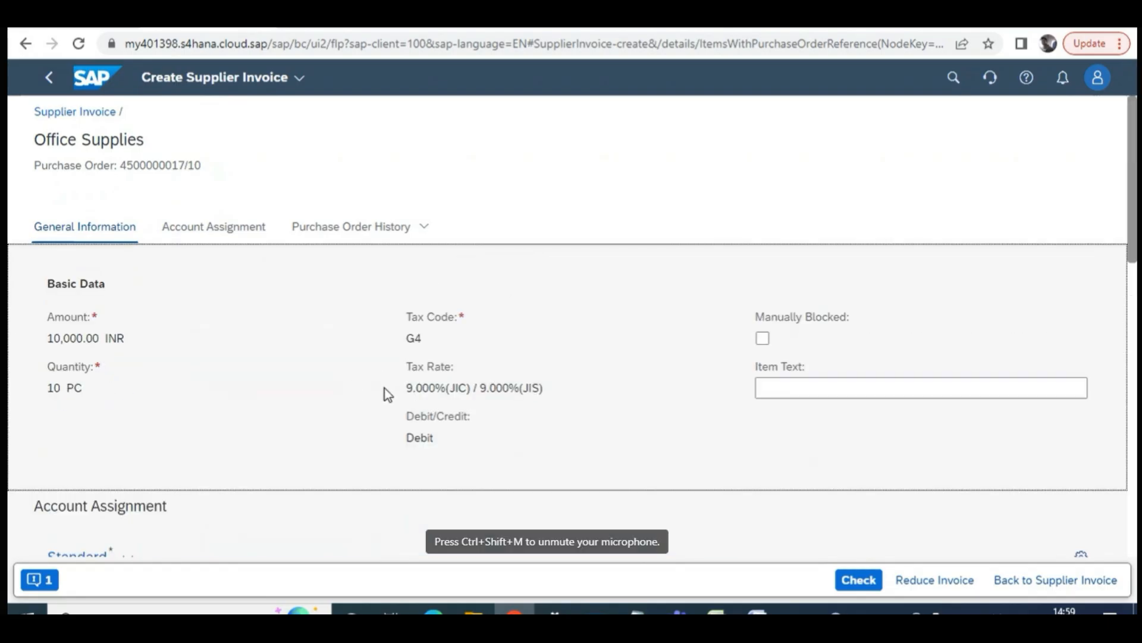
{"action": "left_click", "coordinate": [214, 229]}
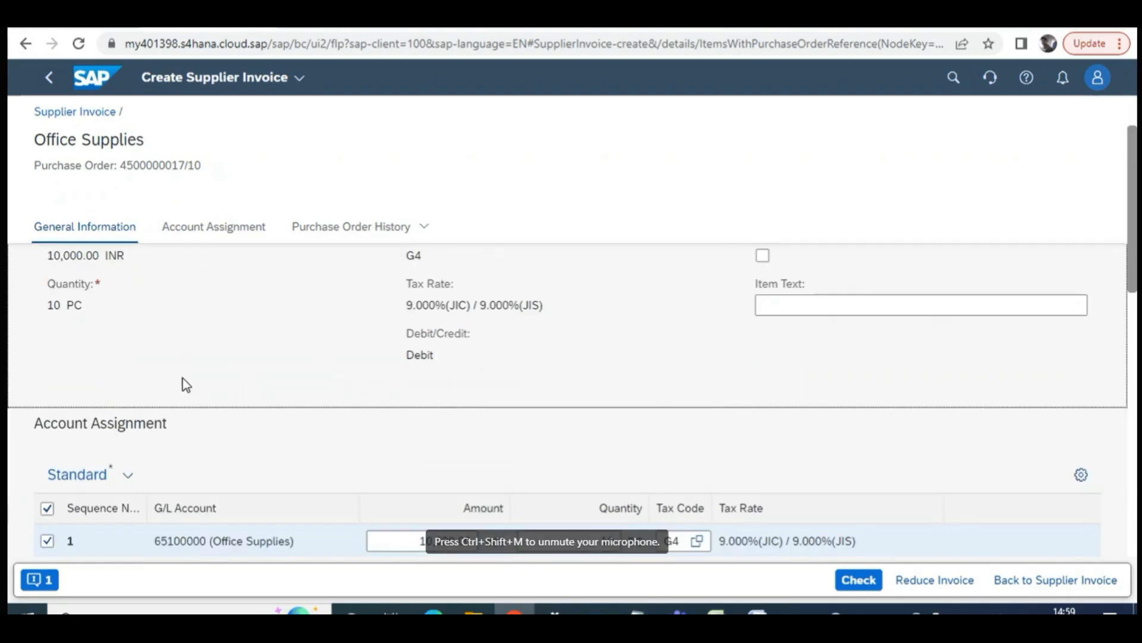
{"action": "scroll", "coordinate": [298, 390], "scroll_direction": "down", "scroll_amount": 1}
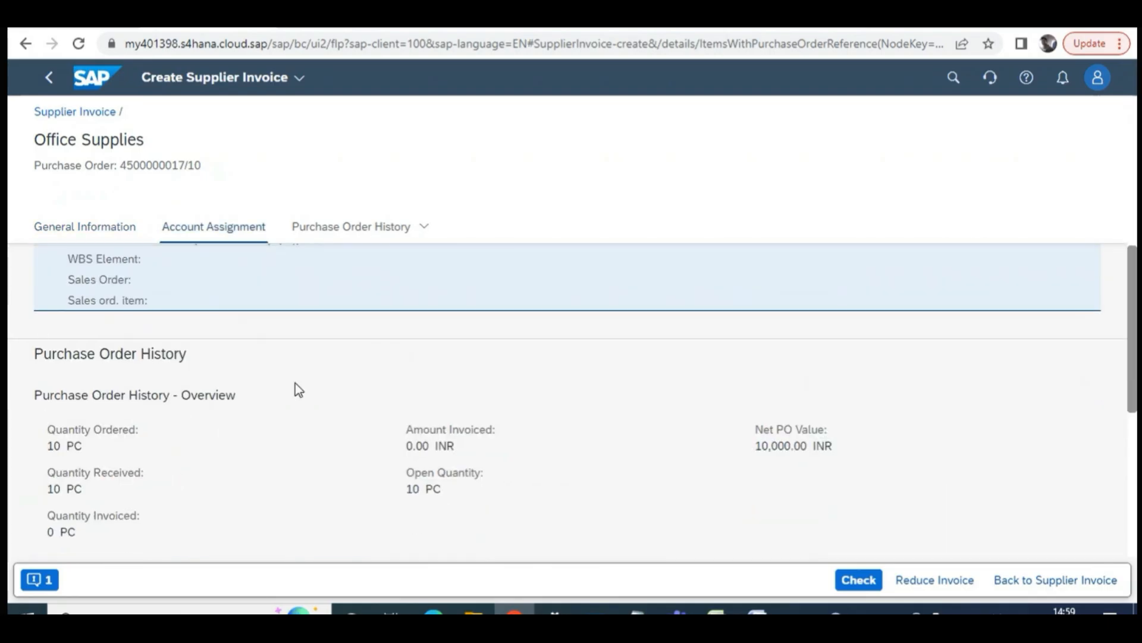
{"action": "scroll", "coordinate": [340, 390], "scroll_direction": "down", "scroll_amount": 2}
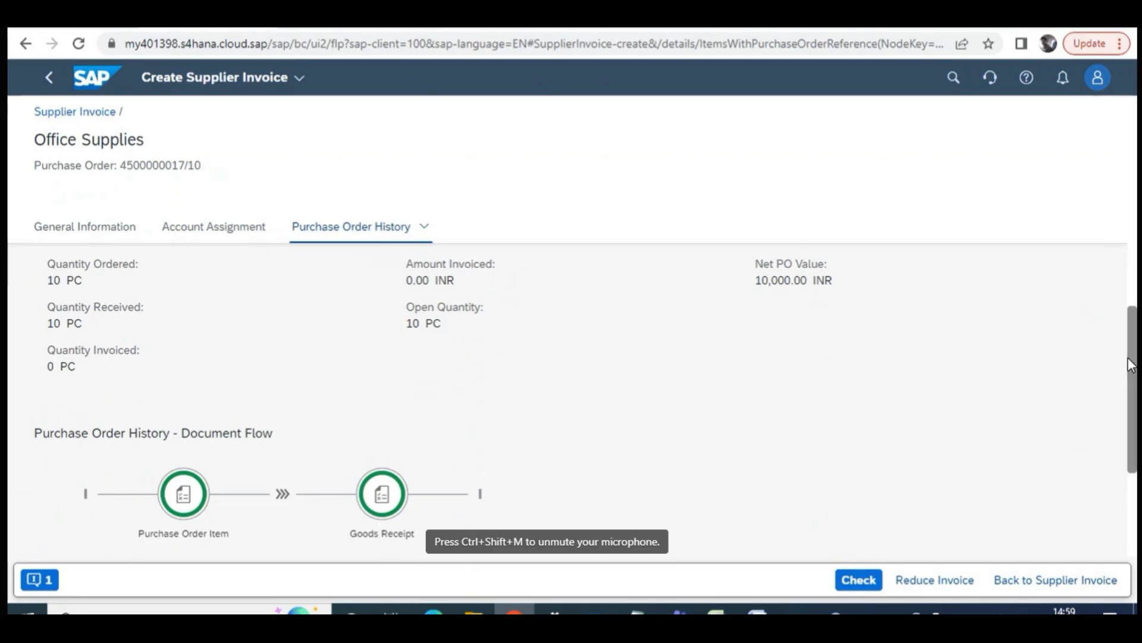
{"action": "left_click_drag", "start_coordinate": [1133, 366], "coordinate": [1134, 149]}
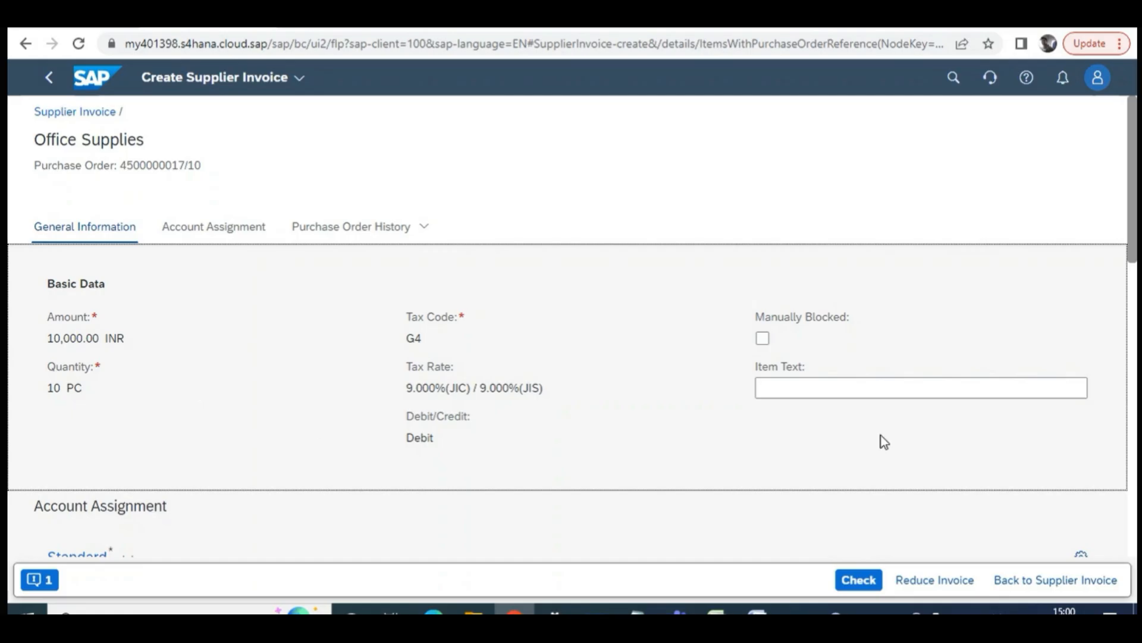
Go over the item's General Information, Account Assignment and Purchase Order History once more and return to the new supplier invoice
{"action": "scroll", "coordinate": [569, 431], "scroll_direction": "down", "scroll_amount": 3}
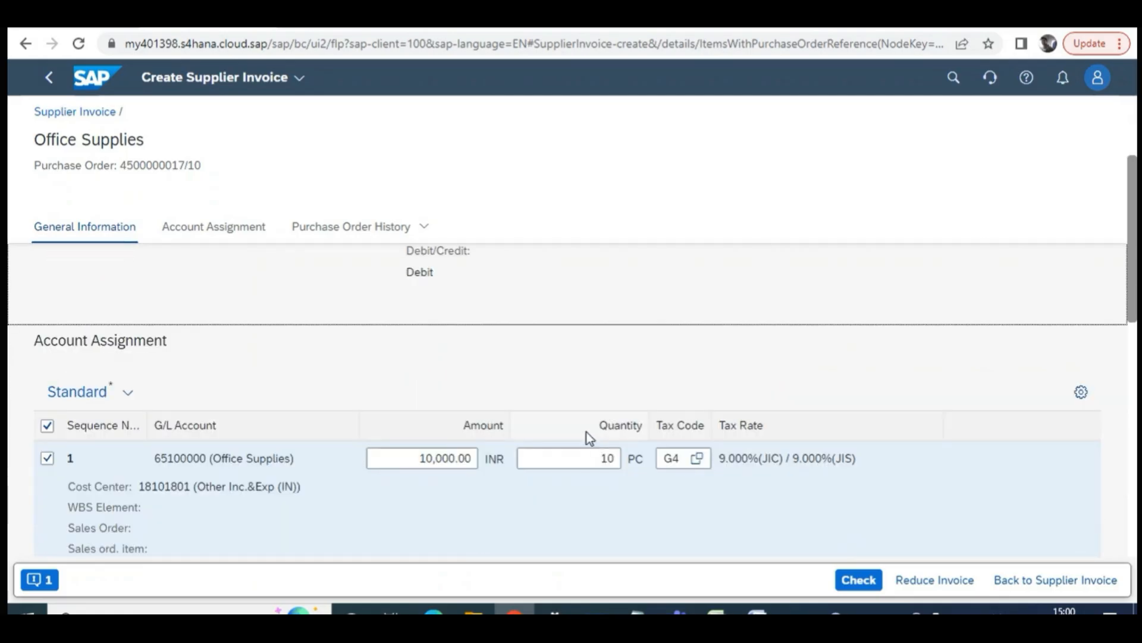
{"action": "scroll", "coordinate": [361, 426], "scroll_direction": "down", "scroll_amount": 2}
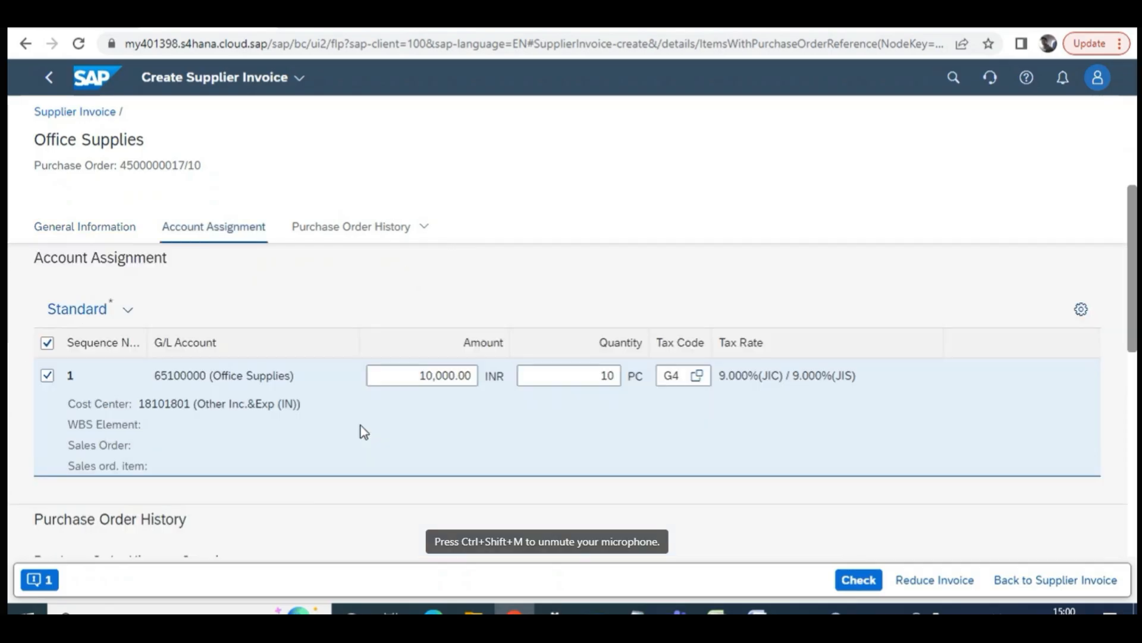
{"action": "scroll", "coordinate": [813, 473], "scroll_direction": "down", "scroll_amount": 5}
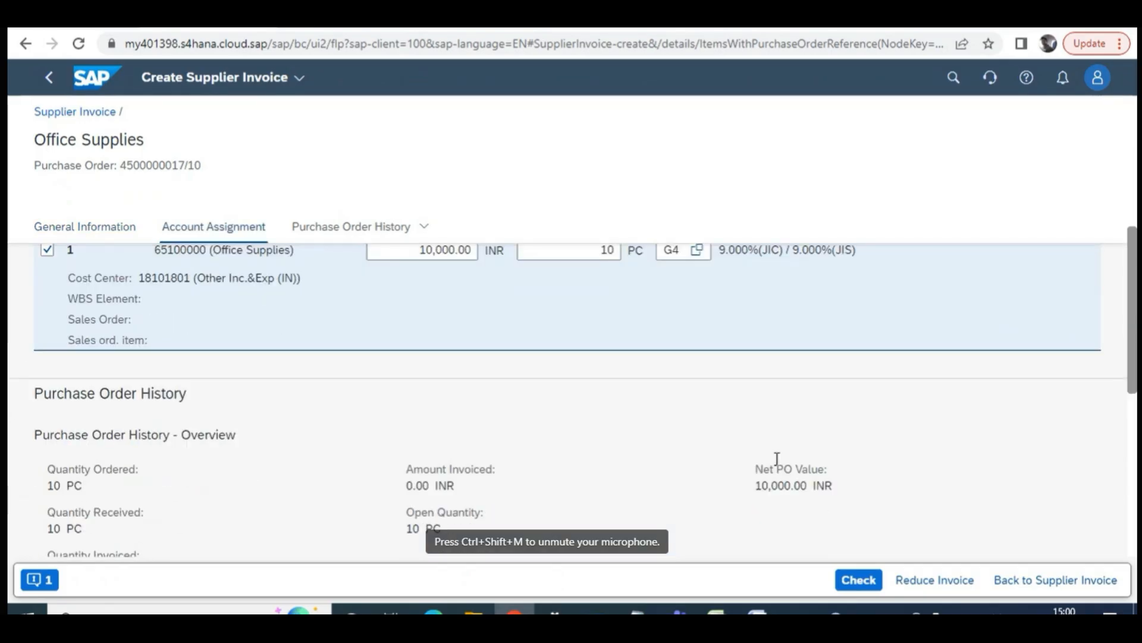
{"action": "scroll", "coordinate": [773, 452], "scroll_direction": "down", "scroll_amount": 3}
{"action": "scroll", "coordinate": [627, 447], "scroll_direction": "up", "scroll_amount": 10}
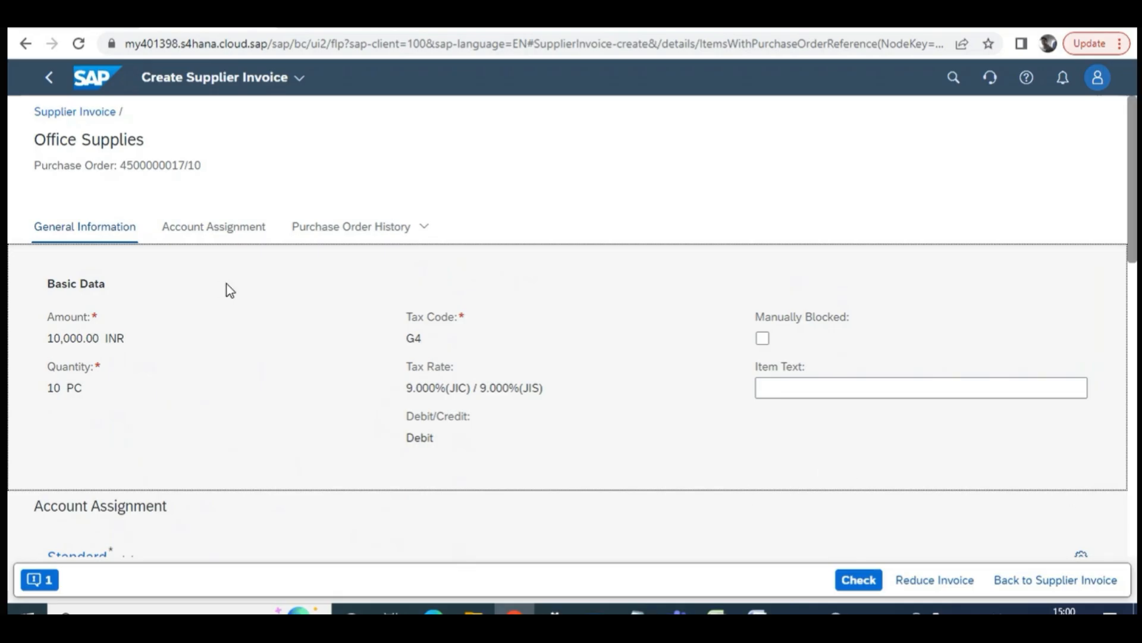
{"action": "left_click", "coordinate": [364, 241]}
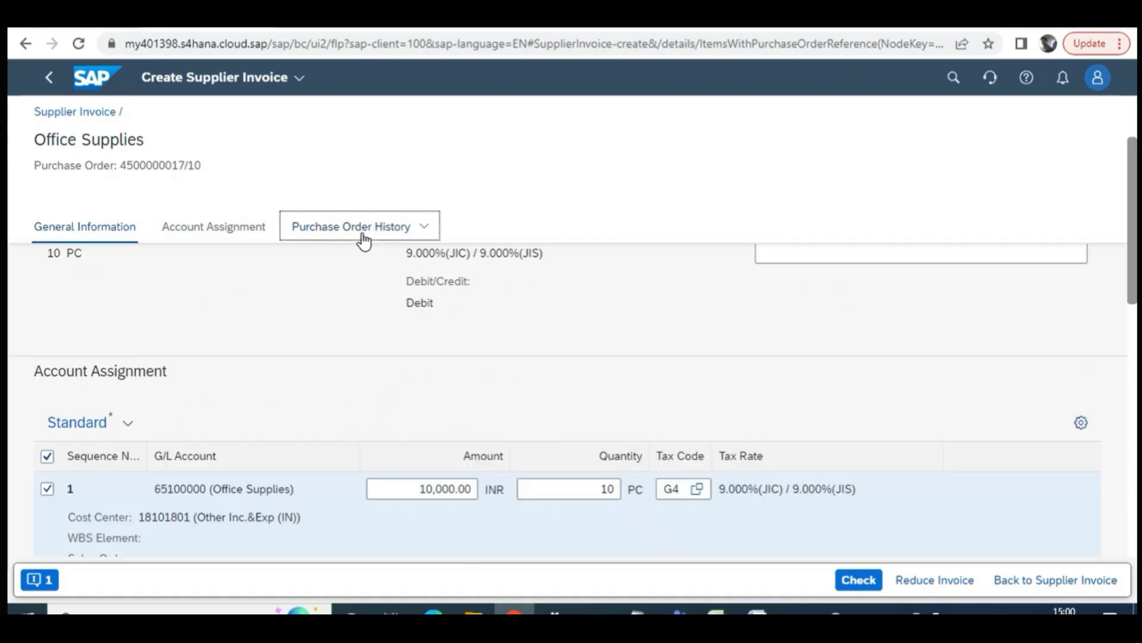
{"action": "left_click", "coordinate": [93, 232]}
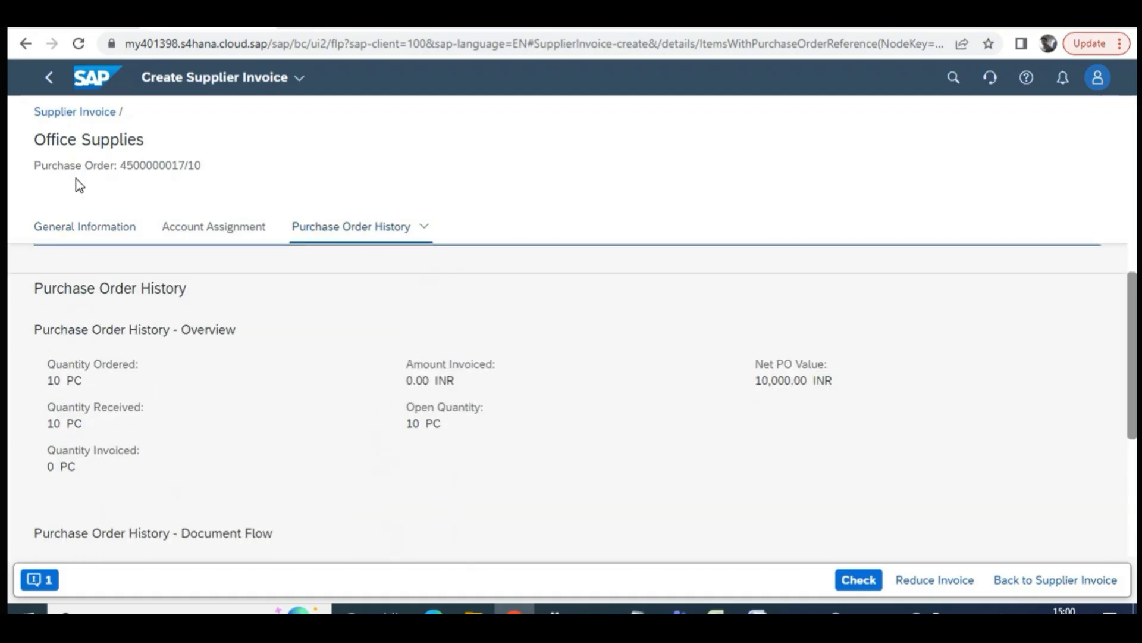
{"action": "left_click", "coordinate": [50, 91]}
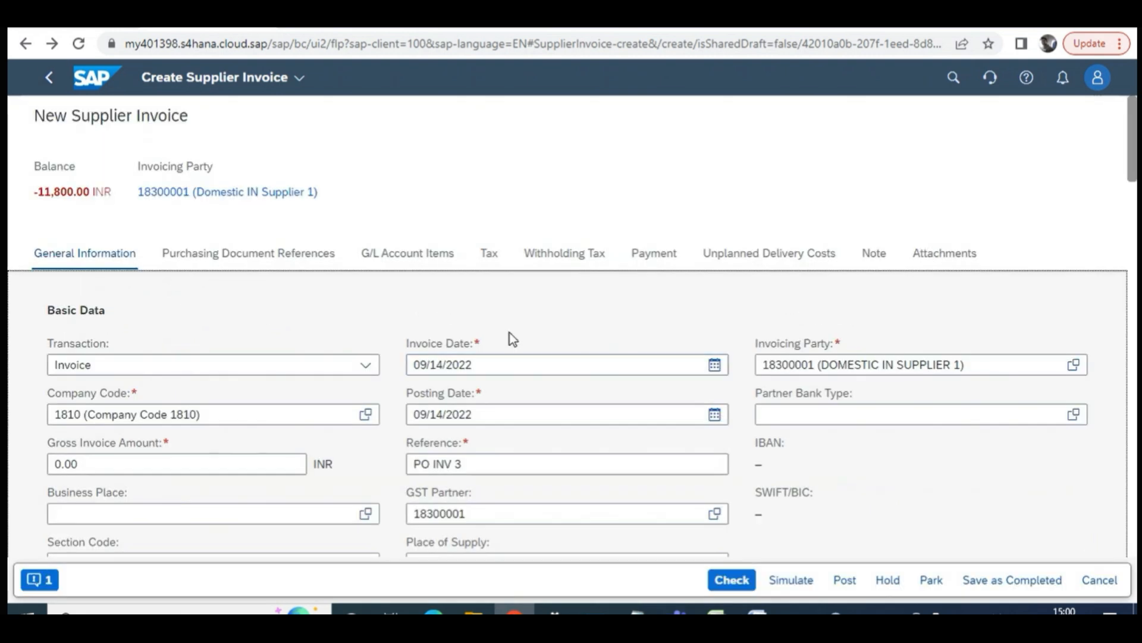
Review the supplier invoice's basic data, purchase order item, G/L account items, tax, withholding tax and payment sections
{"action": "scroll", "coordinate": [510, 333], "scroll_direction": "down", "scroll_amount": 2}
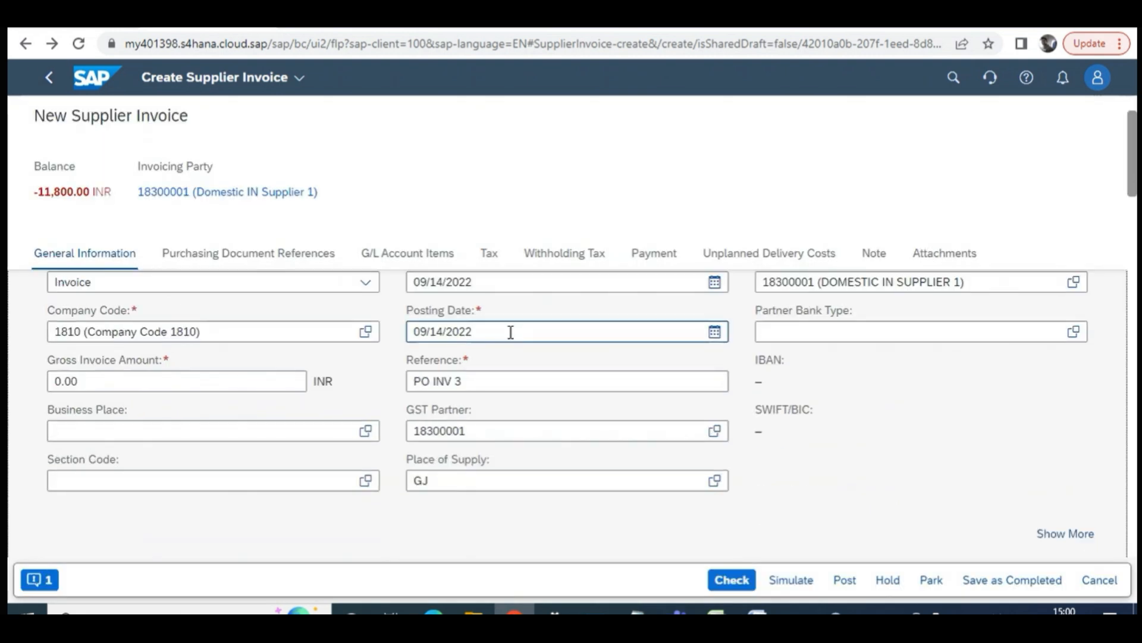
{"action": "left_click", "coordinate": [476, 381]}
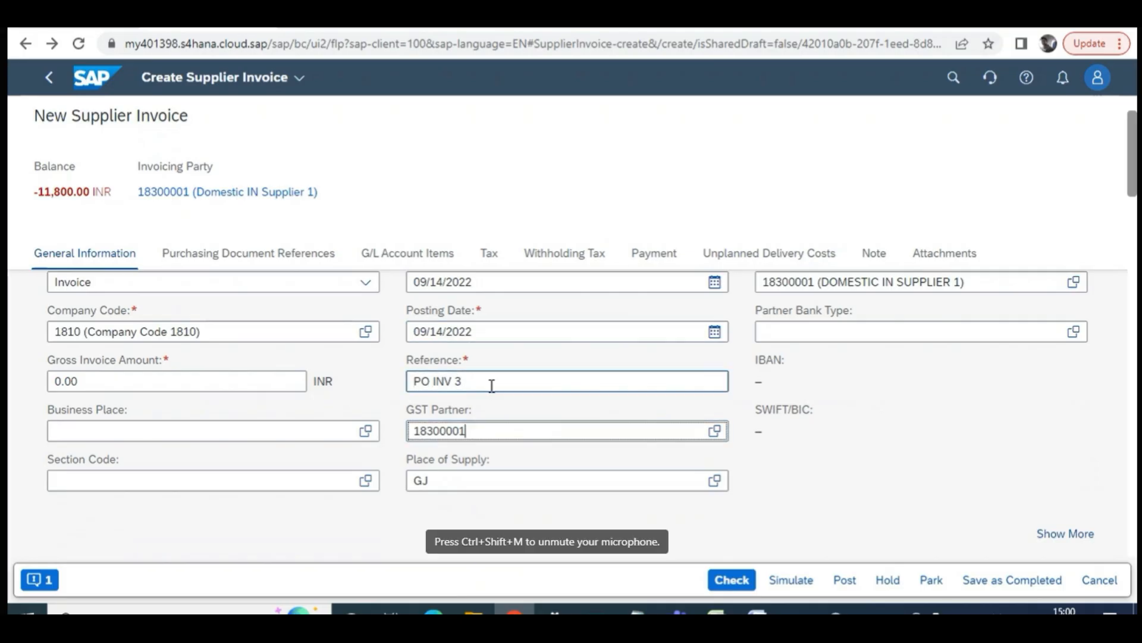
{"action": "left_click", "coordinate": [485, 382]}
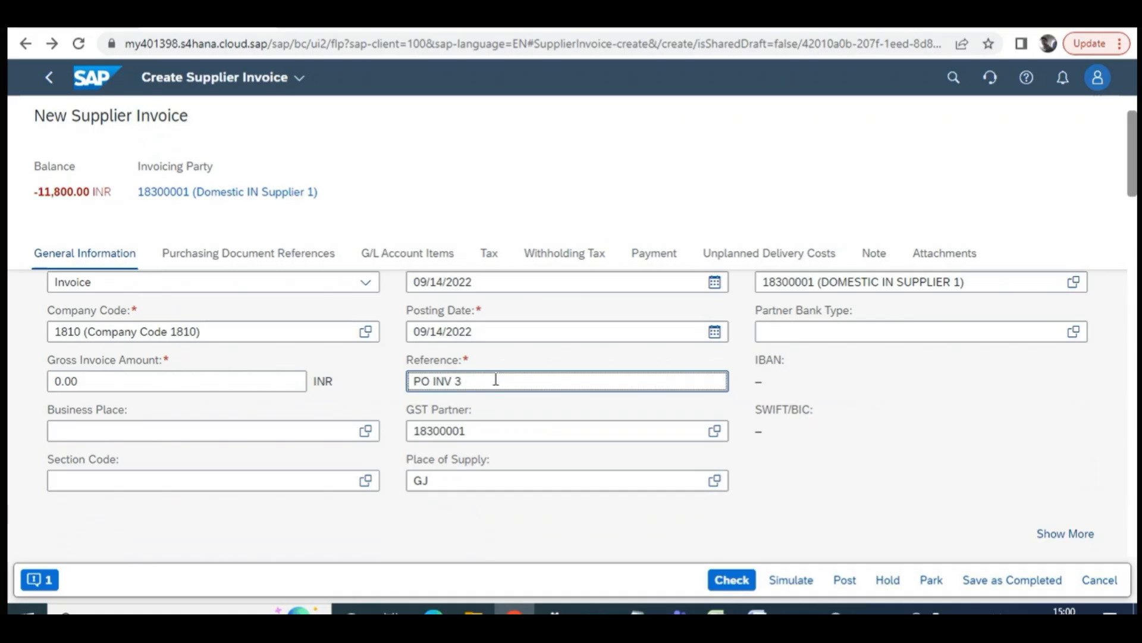
{"action": "scroll", "coordinate": [494, 427], "scroll_direction": "down", "scroll_amount": 2}
{"action": "scroll", "coordinate": [499, 435], "scroll_direction": "down", "scroll_amount": 5}
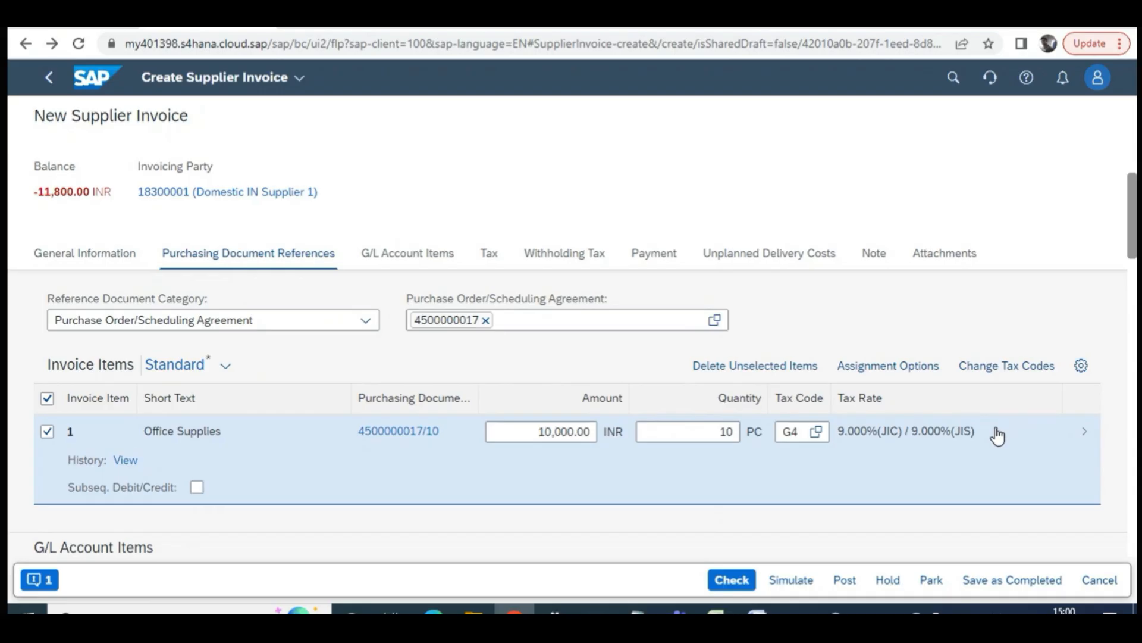
{"action": "scroll", "coordinate": [355, 499], "scroll_direction": "down", "scroll_amount": 5}
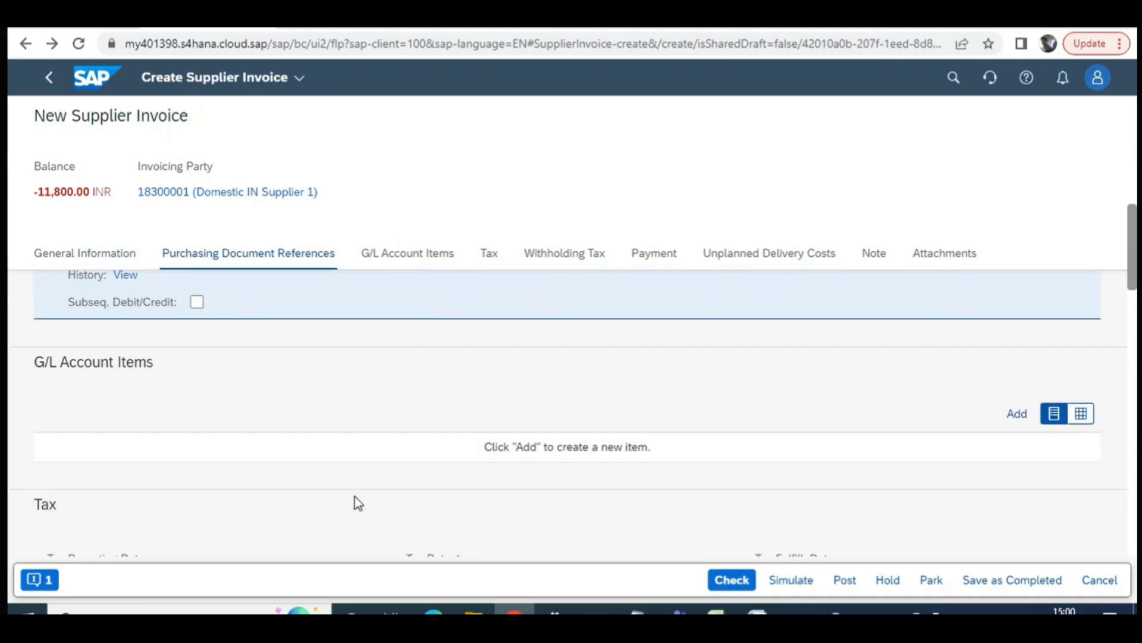
{"action": "scroll", "coordinate": [459, 489], "scroll_direction": "down", "scroll_amount": 3}
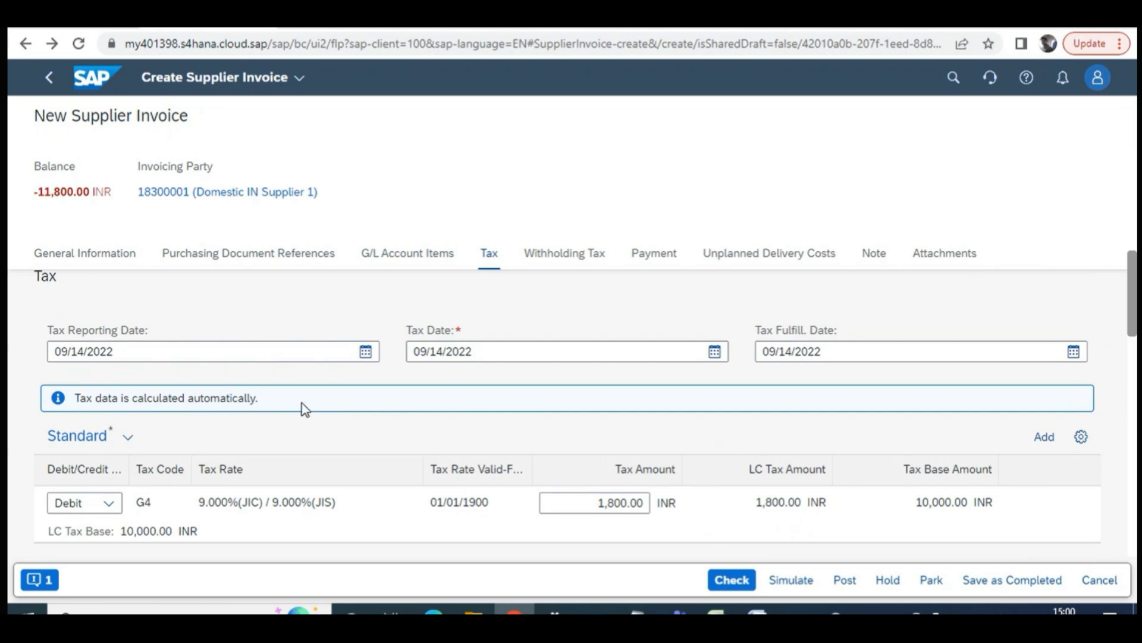
{"action": "scroll", "coordinate": [354, 448], "scroll_direction": "down", "scroll_amount": 2}
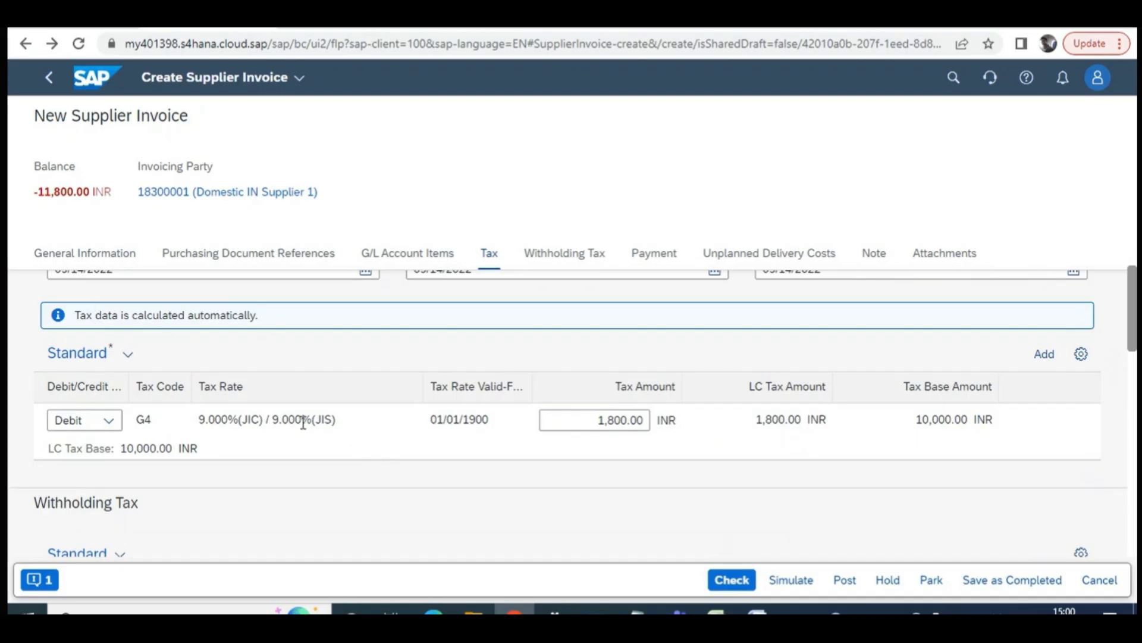
{"action": "scroll", "coordinate": [360, 445], "scroll_direction": "down", "scroll_amount": 2}
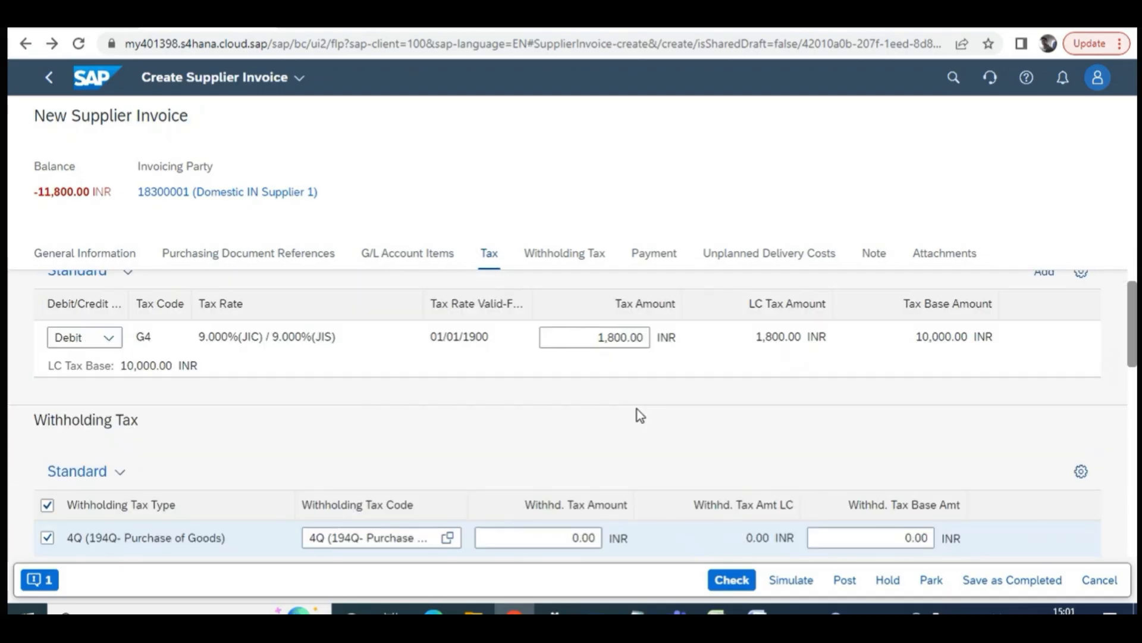
{"action": "scroll", "coordinate": [303, 439], "scroll_direction": "down", "scroll_amount": 3}
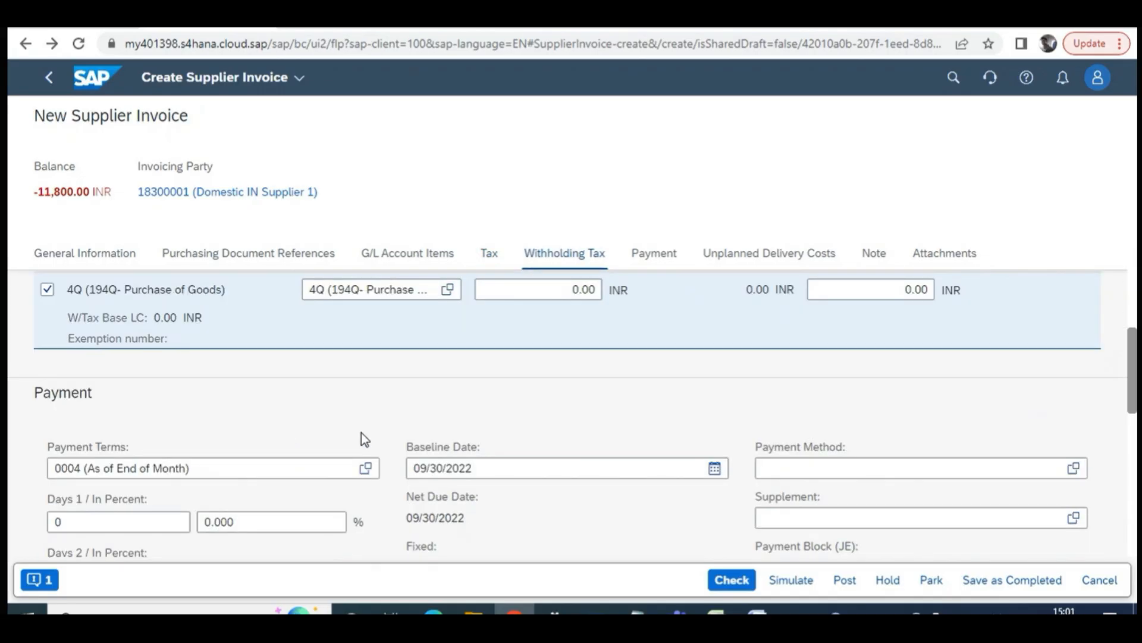
Look over the invoice's payment, withholding tax, tax and G/L account sections, ending at the referenced purchase order item
{"action": "scroll", "coordinate": [362, 433], "scroll_direction": "down", "scroll_amount": 1}
{"action": "scroll", "coordinate": [362, 432], "scroll_direction": "down", "scroll_amount": 4}
{"action": "scroll", "coordinate": [363, 433], "scroll_direction": "up", "scroll_amount": 3}
{"action": "scroll", "coordinate": [362, 433], "scroll_direction": "up", "scroll_amount": 6}
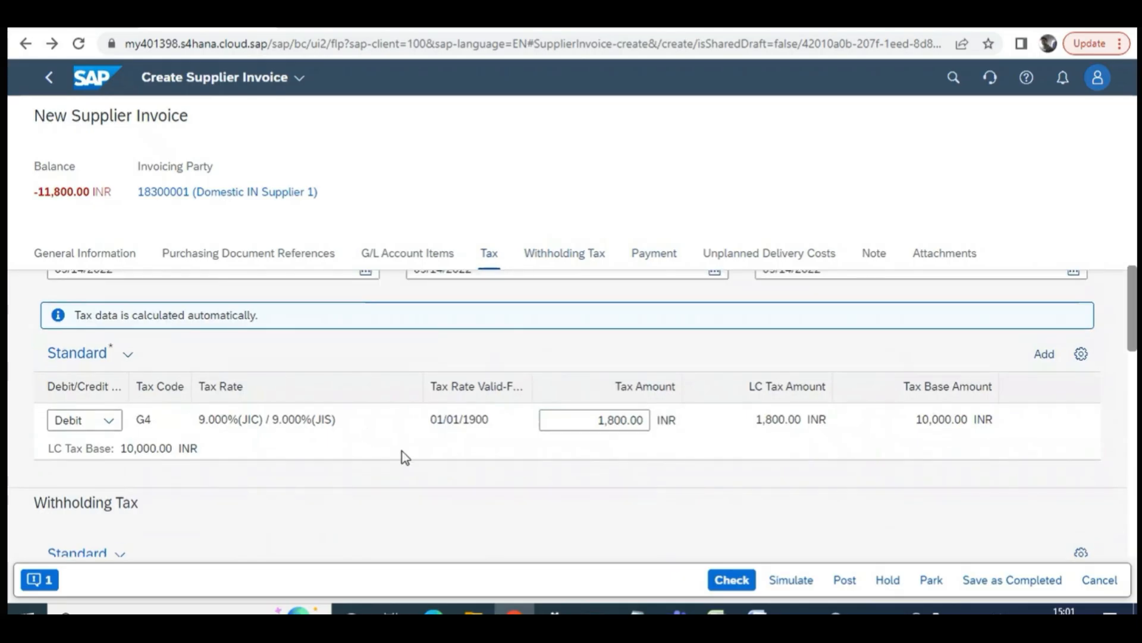
{"action": "scroll", "coordinate": [430, 392], "scroll_direction": "up", "scroll_amount": 3}
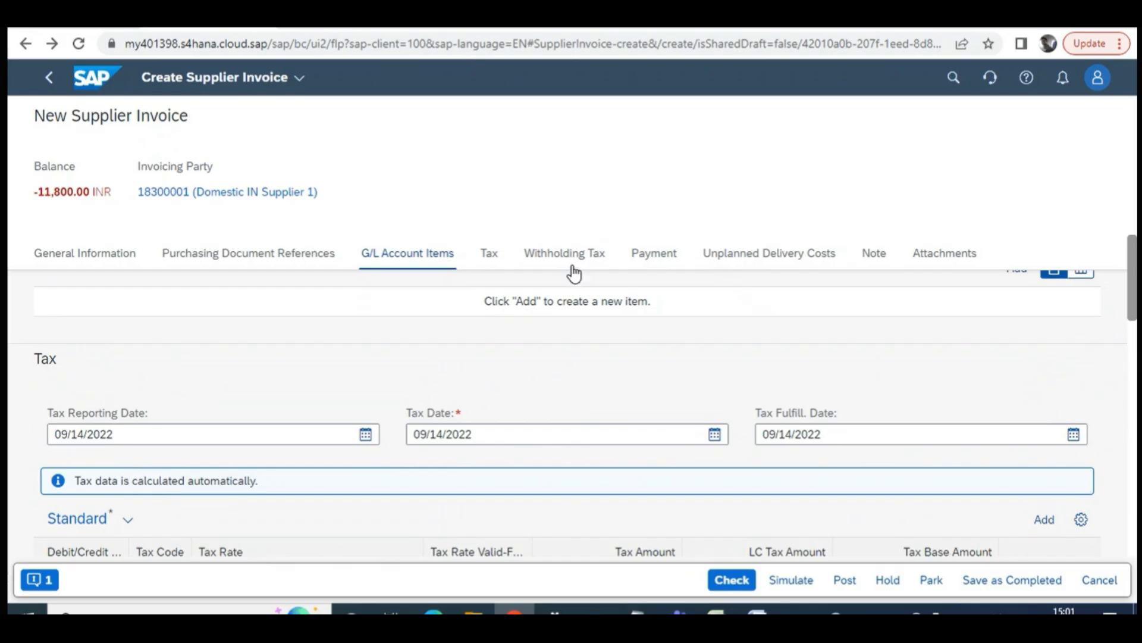
{"action": "scroll", "coordinate": [625, 438], "scroll_direction": "up", "scroll_amount": 3}
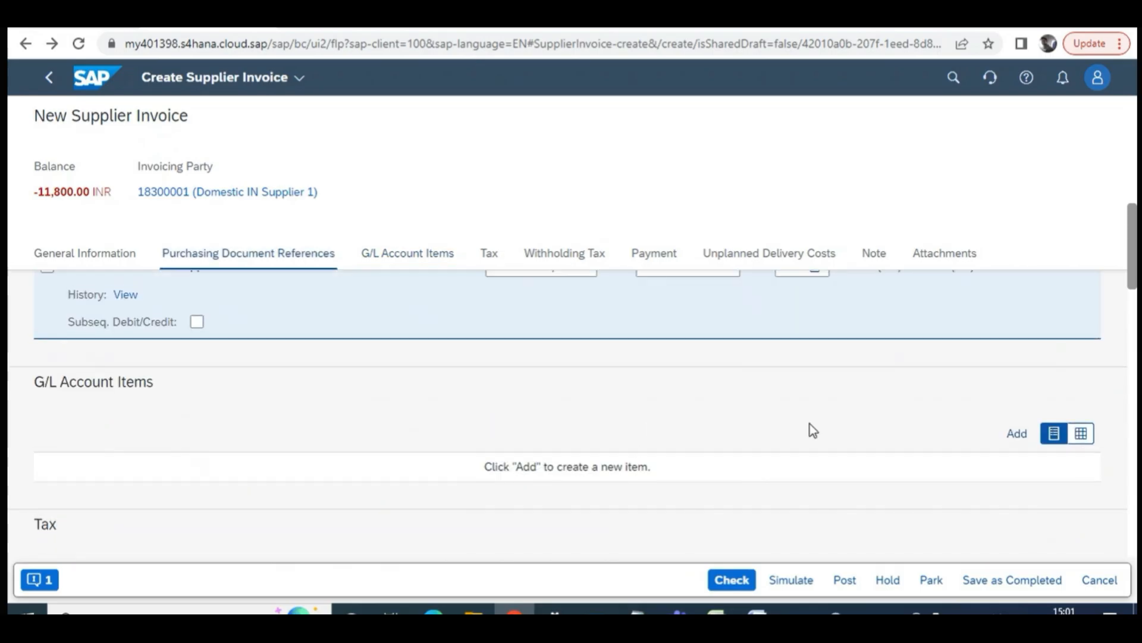
{"action": "scroll", "coordinate": [653, 427], "scroll_direction": "up", "scroll_amount": 5}
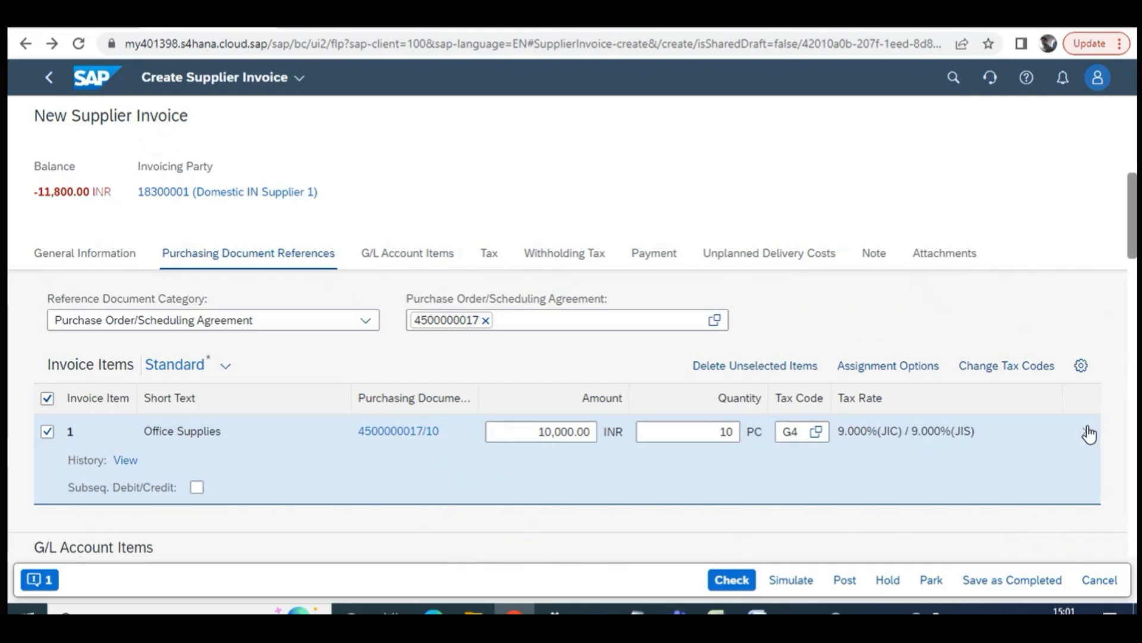
Open the Office Supplies invoice item's details and examine its account assignment and purchase order document flow
{"action": "left_click", "coordinate": [1089, 434]}
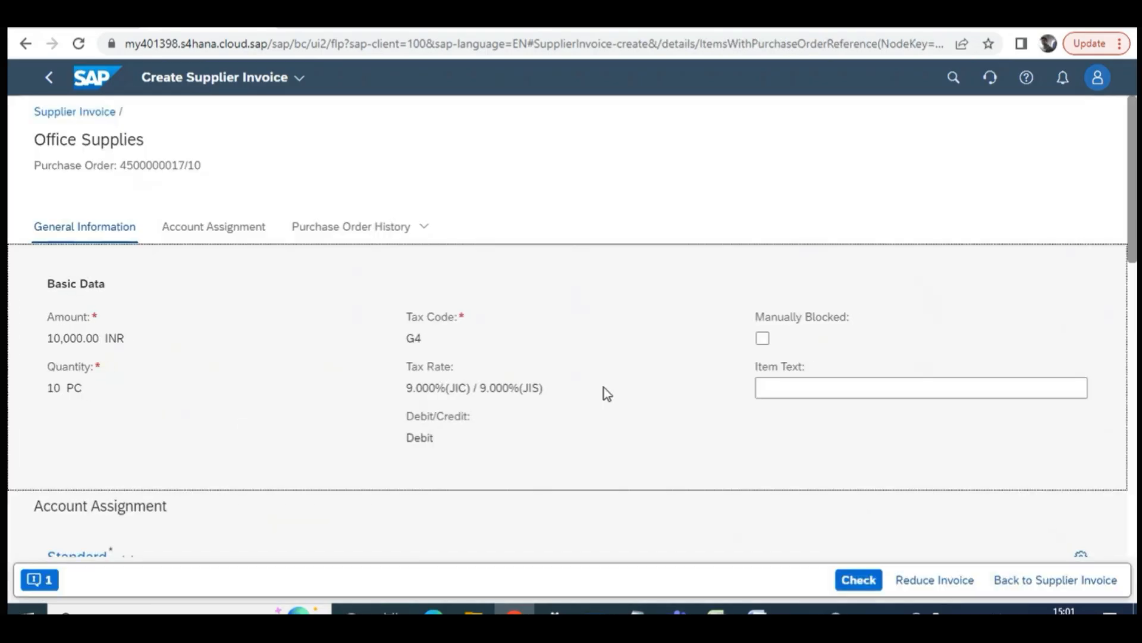
{"action": "scroll", "coordinate": [383, 375], "scroll_direction": "down", "scroll_amount": 3}
{"action": "scroll", "coordinate": [446, 441], "scroll_direction": "down", "scroll_amount": 2}
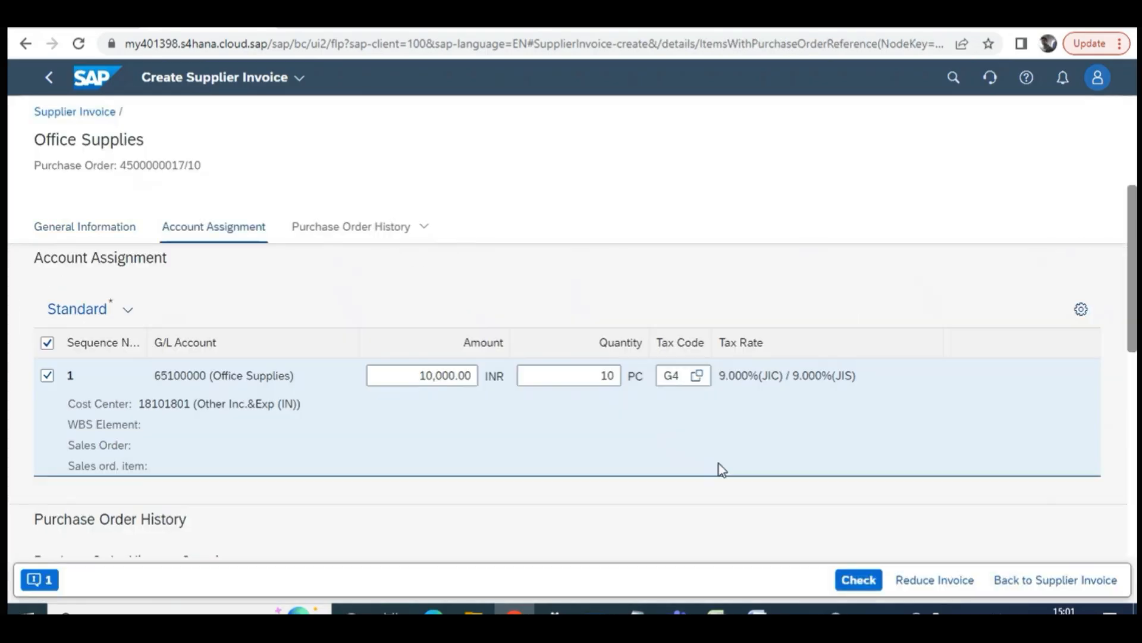
{"action": "scroll", "coordinate": [240, 438], "scroll_direction": "down", "scroll_amount": 2}
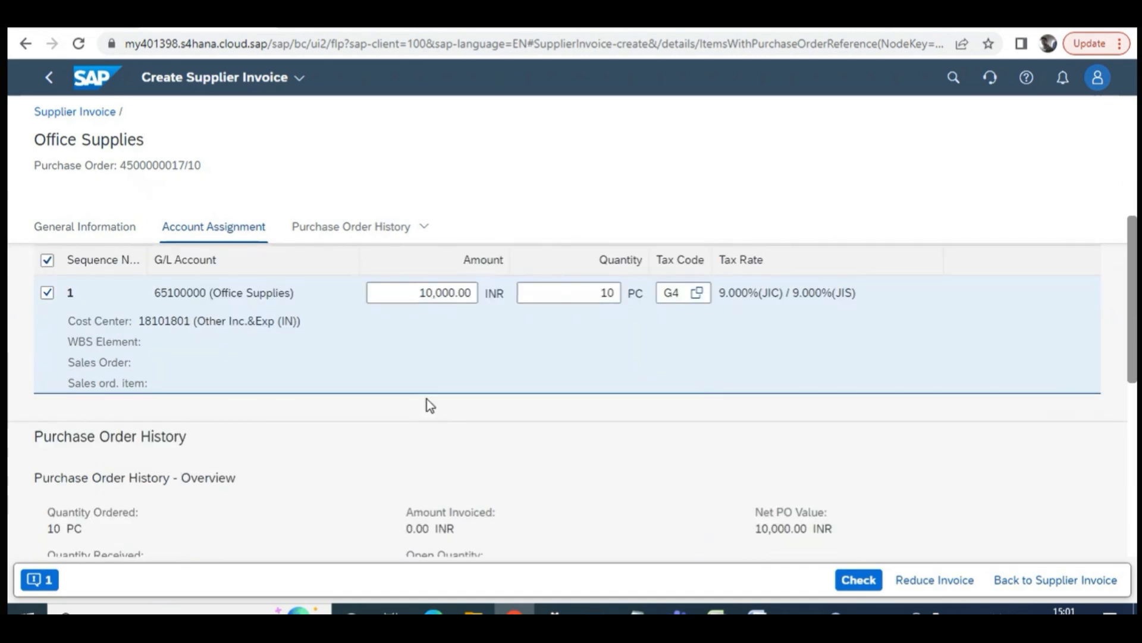
{"action": "scroll", "coordinate": [612, 452], "scroll_direction": "down", "scroll_amount": 4}
{"action": "scroll", "coordinate": [627, 455], "scroll_direction": "down", "scroll_amount": 2}
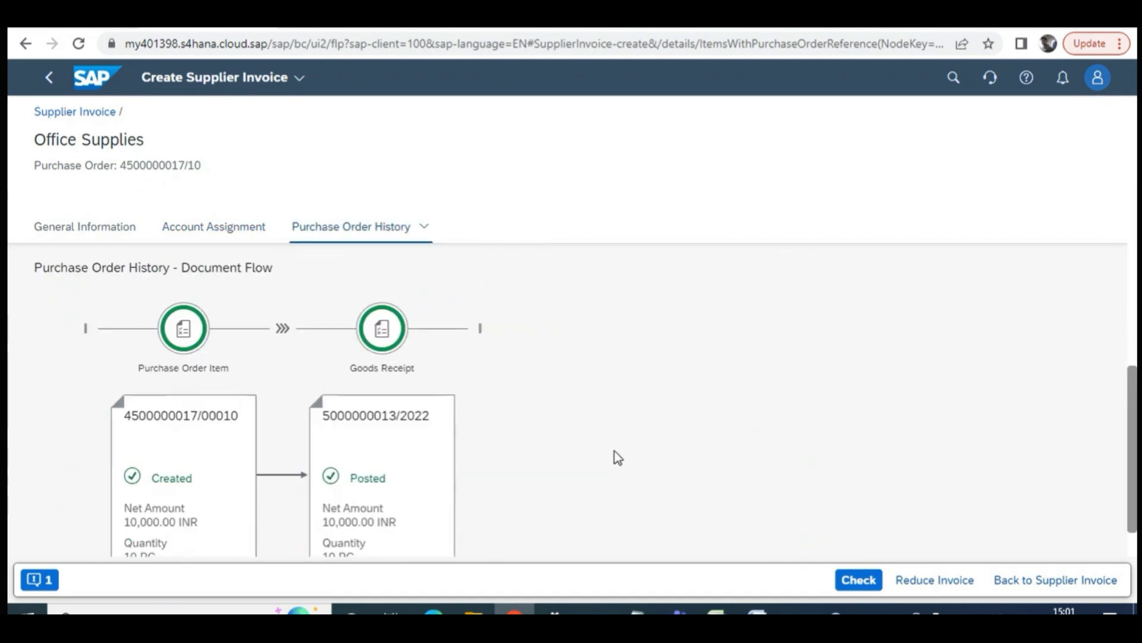
{"action": "scroll", "coordinate": [569, 444], "scroll_direction": "up", "scroll_amount": 8}
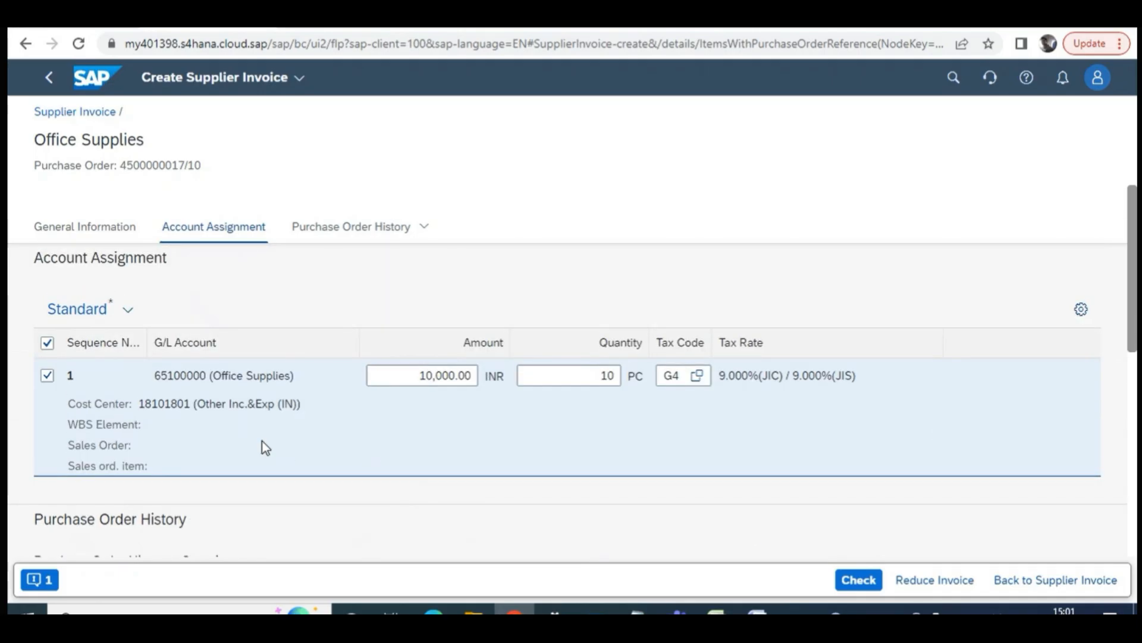
{"action": "scroll", "coordinate": [309, 436], "scroll_direction": "up", "scroll_amount": 4}
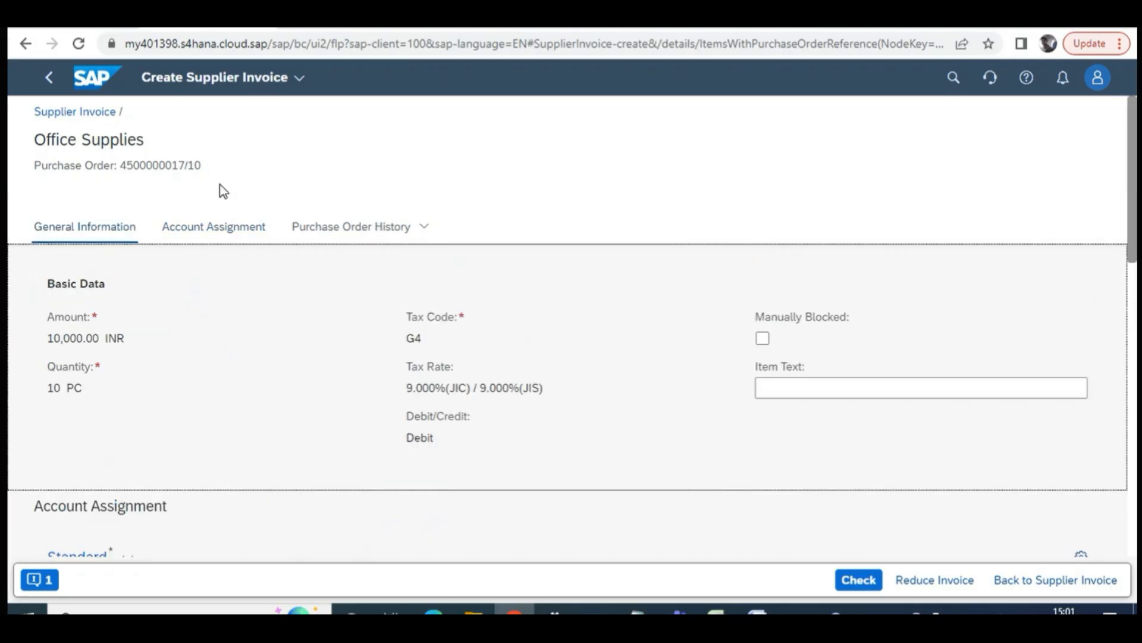
Recheck the item's G/L account assignment and the ordered, received and invoiced quantities in its purchase order history
{"action": "scroll", "coordinate": [288, 348], "scroll_direction": "down", "scroll_amount": 2}
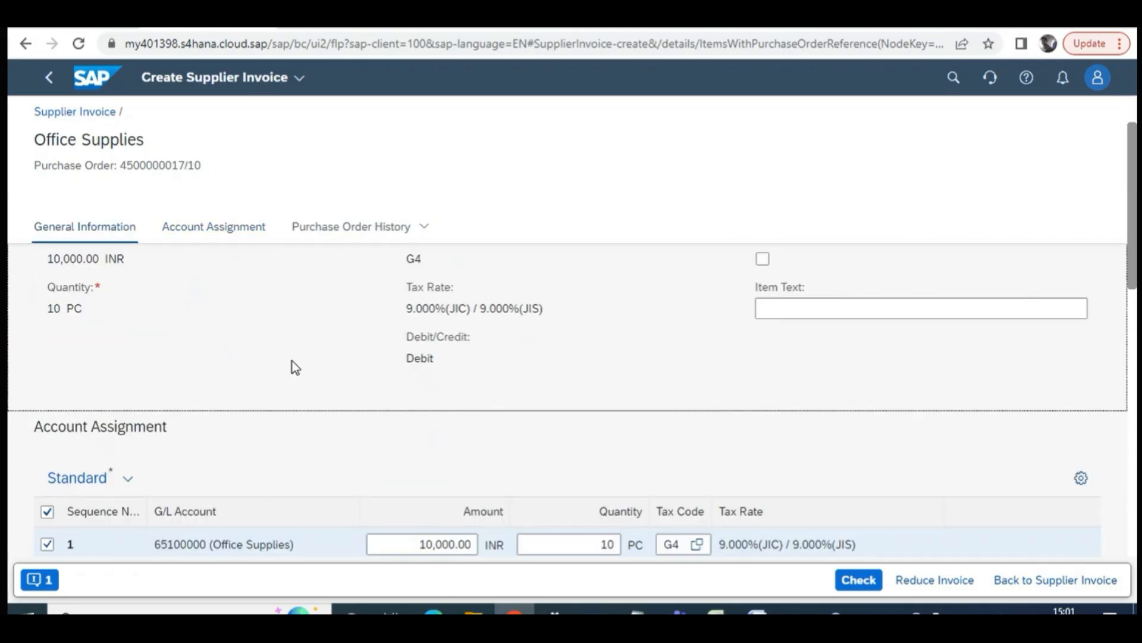
{"action": "scroll", "coordinate": [293, 363], "scroll_direction": "down", "scroll_amount": 3}
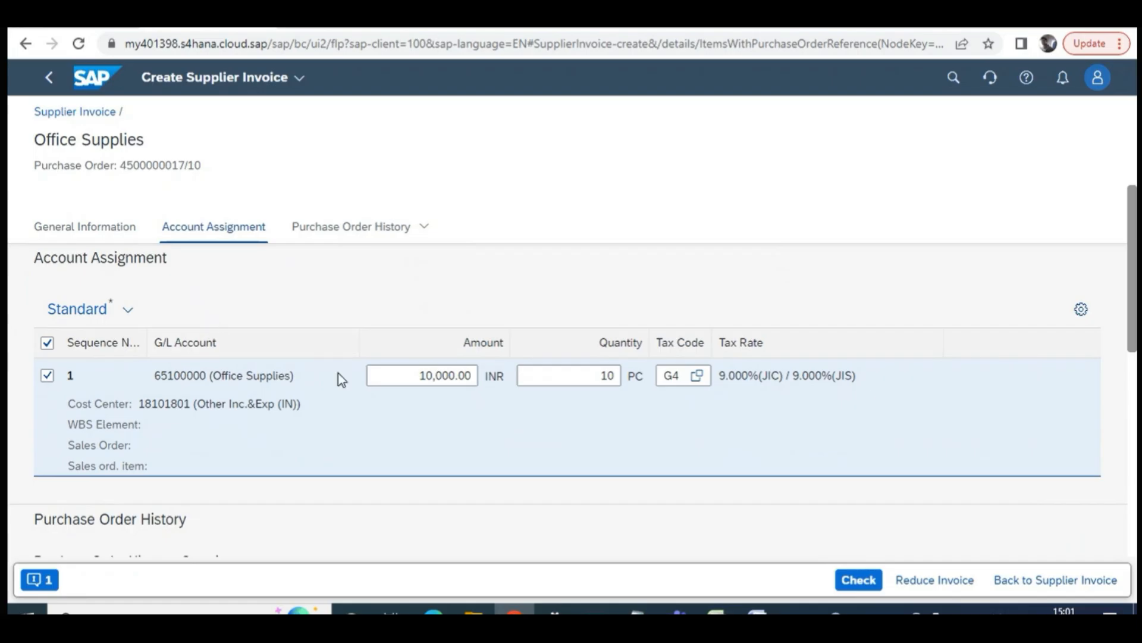
{"action": "scroll", "coordinate": [472, 459], "scroll_direction": "down", "scroll_amount": 3}
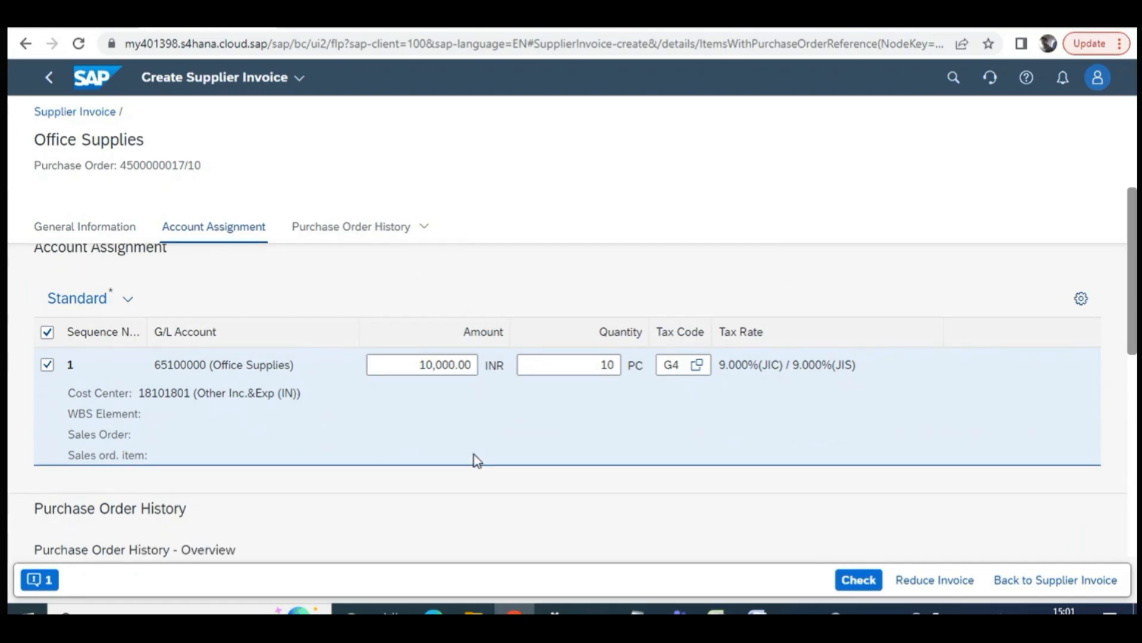
{"action": "scroll", "coordinate": [635, 448], "scroll_direction": "down", "scroll_amount": 6}
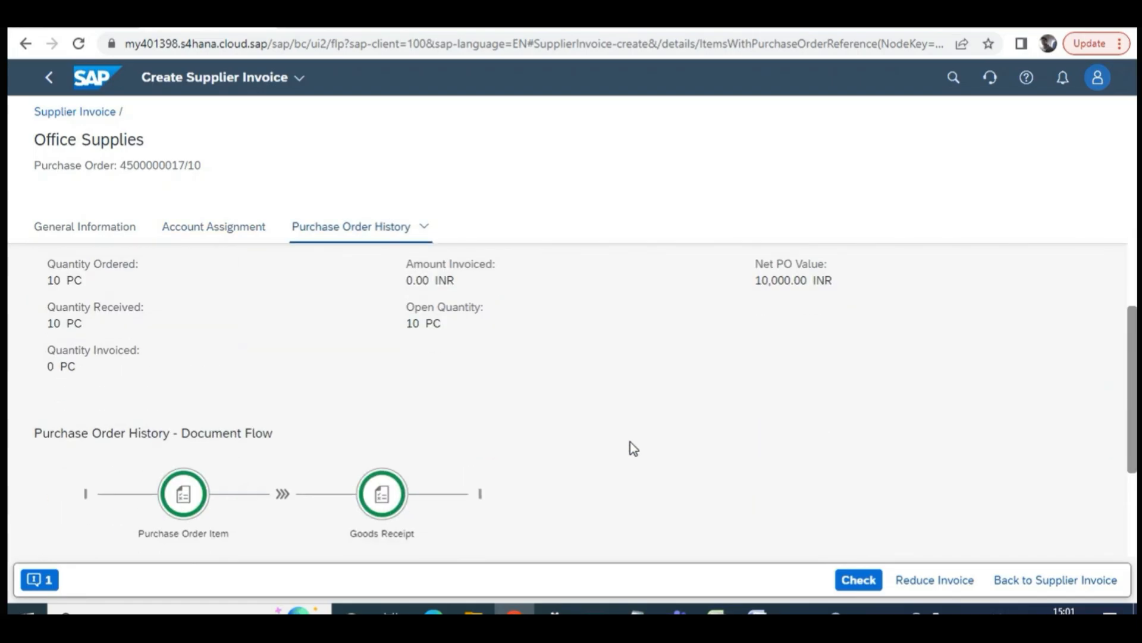
{"action": "scroll", "coordinate": [632, 444], "scroll_direction": "up", "scroll_amount": 2}
{"action": "scroll", "coordinate": [630, 443], "scroll_direction": "up", "scroll_amount": 10}
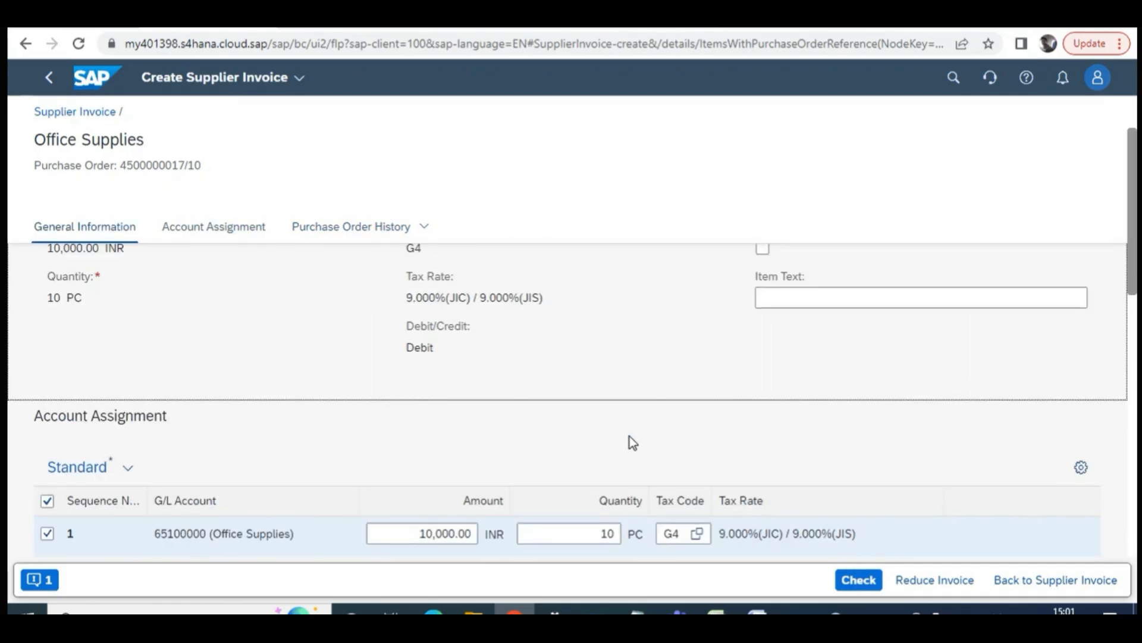
{"action": "scroll", "coordinate": [602, 430], "scroll_direction": "up", "scroll_amount": 1}
Examine the item's cost center assignment, purchase order history overview and goods receipt flow, ending at its basic data
{"action": "scroll", "coordinate": [601, 432], "scroll_direction": "down", "scroll_amount": 2}
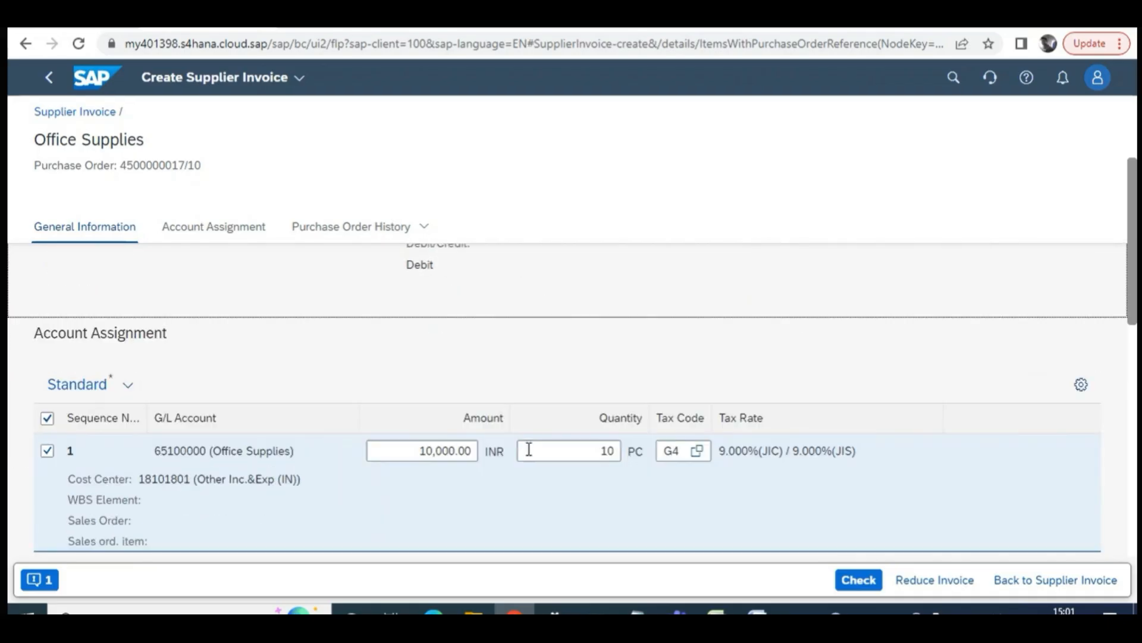
{"action": "scroll", "coordinate": [247, 473], "scroll_direction": "down", "scroll_amount": 1}
{"action": "scroll", "coordinate": [291, 408], "scroll_direction": "down", "scroll_amount": 1}
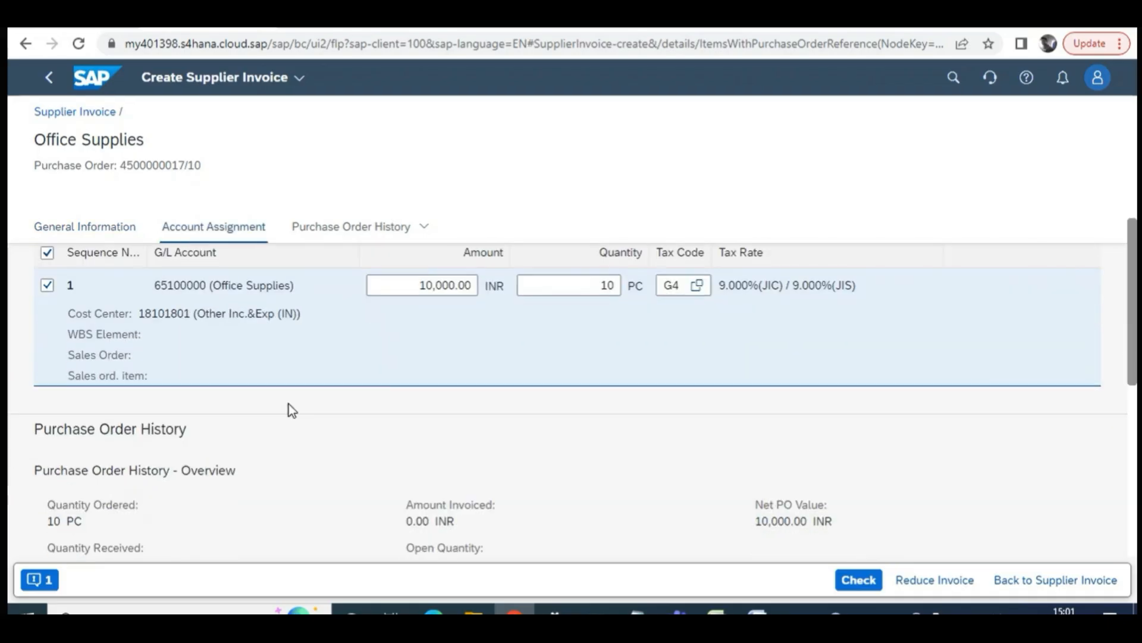
{"action": "scroll", "coordinate": [309, 388], "scroll_direction": "down", "scroll_amount": 1}
{"action": "scroll", "coordinate": [313, 400], "scroll_direction": "down", "scroll_amount": 2}
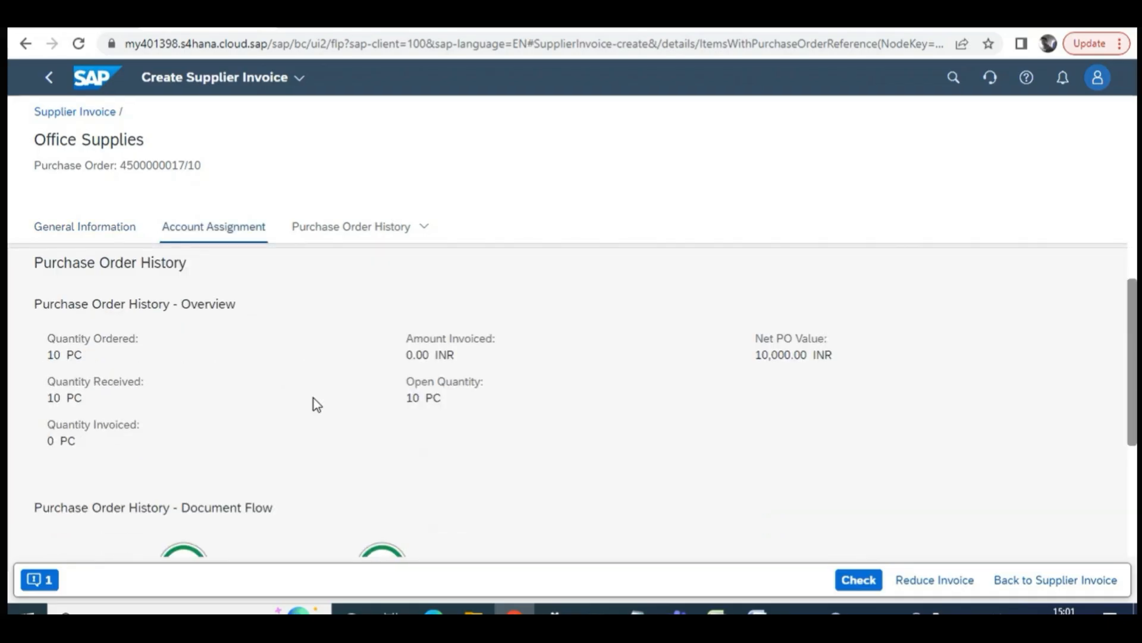
{"action": "scroll", "coordinate": [316, 405], "scroll_direction": "down", "scroll_amount": 2}
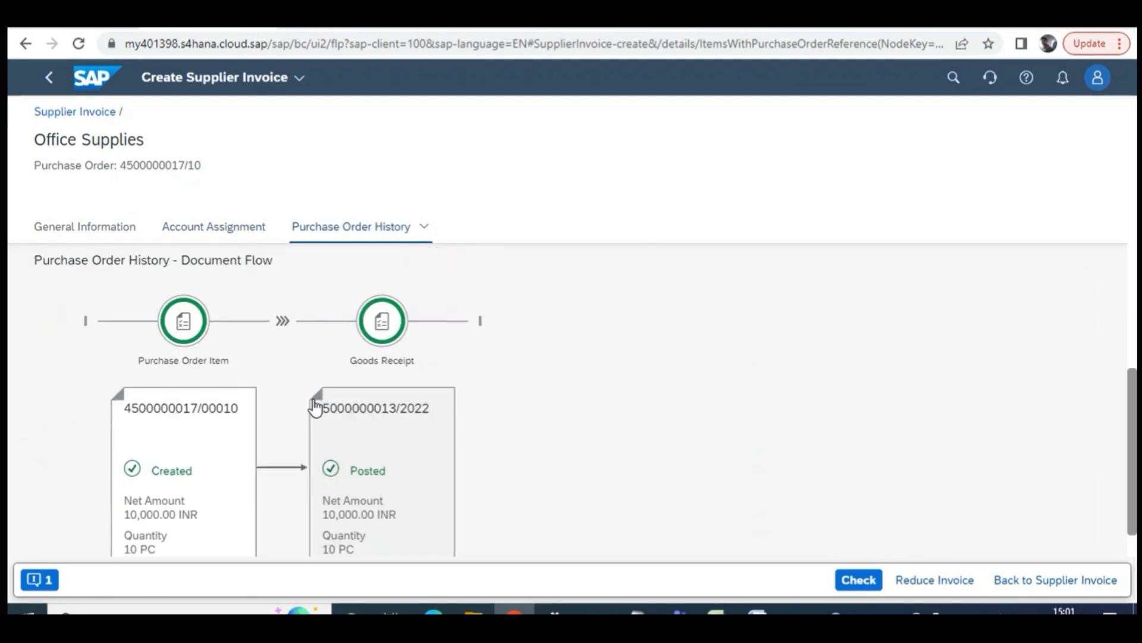
{"action": "scroll", "coordinate": [315, 408], "scroll_direction": "up", "scroll_amount": 3}
{"action": "scroll", "coordinate": [315, 407], "scroll_direction": "up", "scroll_amount": 2}
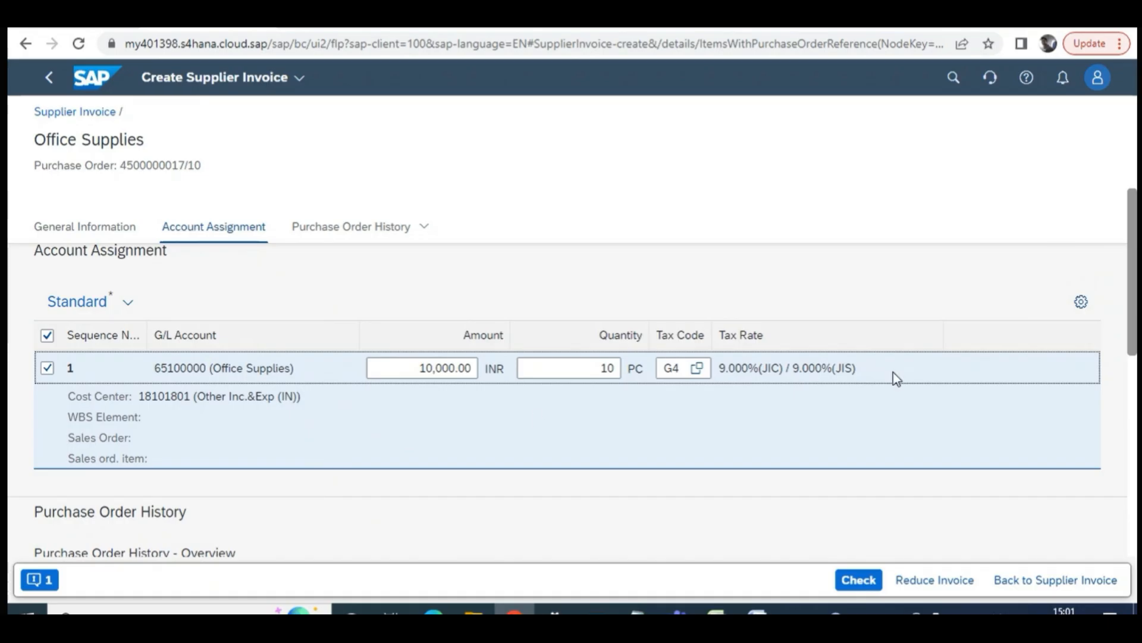
{"action": "scroll", "coordinate": [213, 424], "scroll_direction": "up", "scroll_amount": 2}
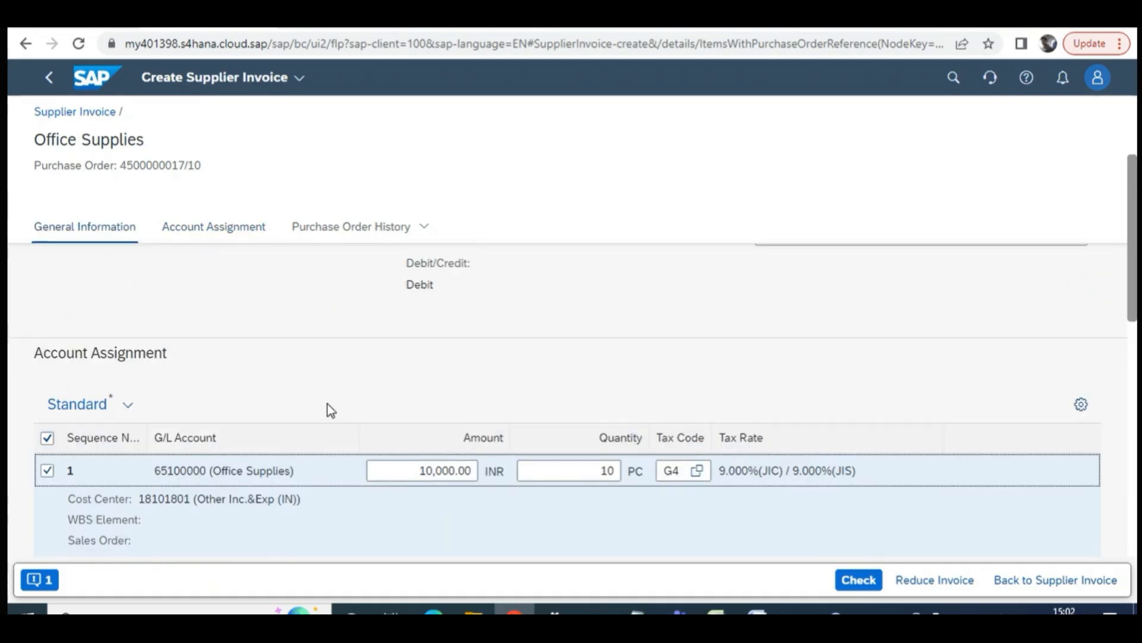
{"action": "scroll", "coordinate": [331, 410], "scroll_direction": "up", "scroll_amount": 1}
{"action": "scroll", "coordinate": [375, 397], "scroll_direction": "up", "scroll_amount": 2}
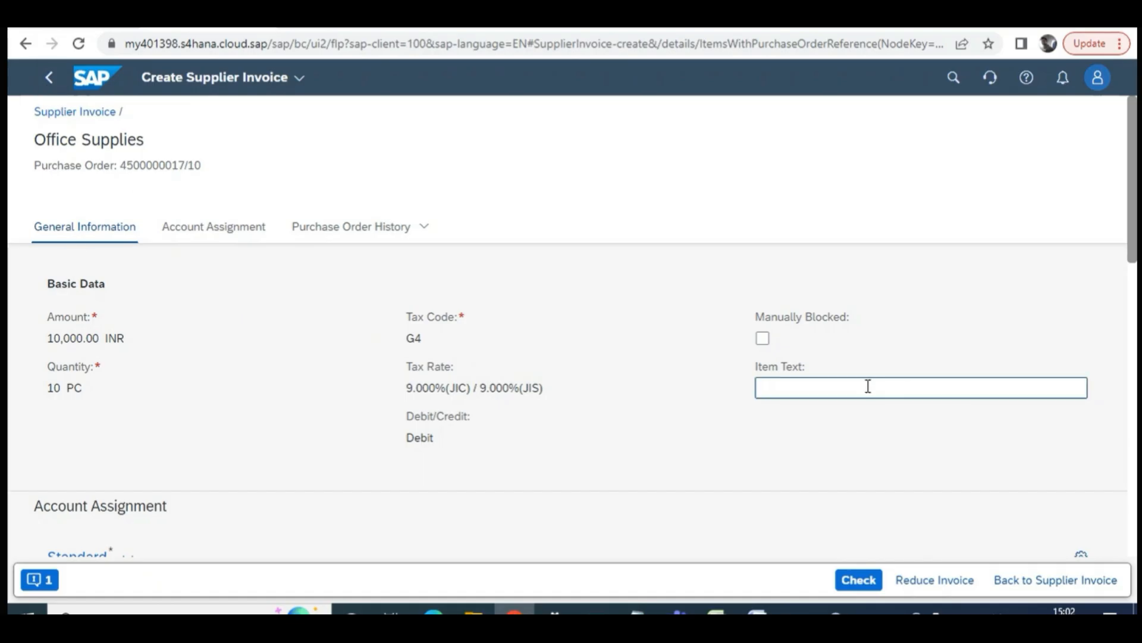
Review the item's account assignment and purchase order overview once more, and return to the new supplier invoice
{"action": "scroll", "coordinate": [403, 397], "scroll_direction": "down", "scroll_amount": 2}
{"action": "scroll", "coordinate": [403, 398], "scroll_direction": "down", "scroll_amount": 3}
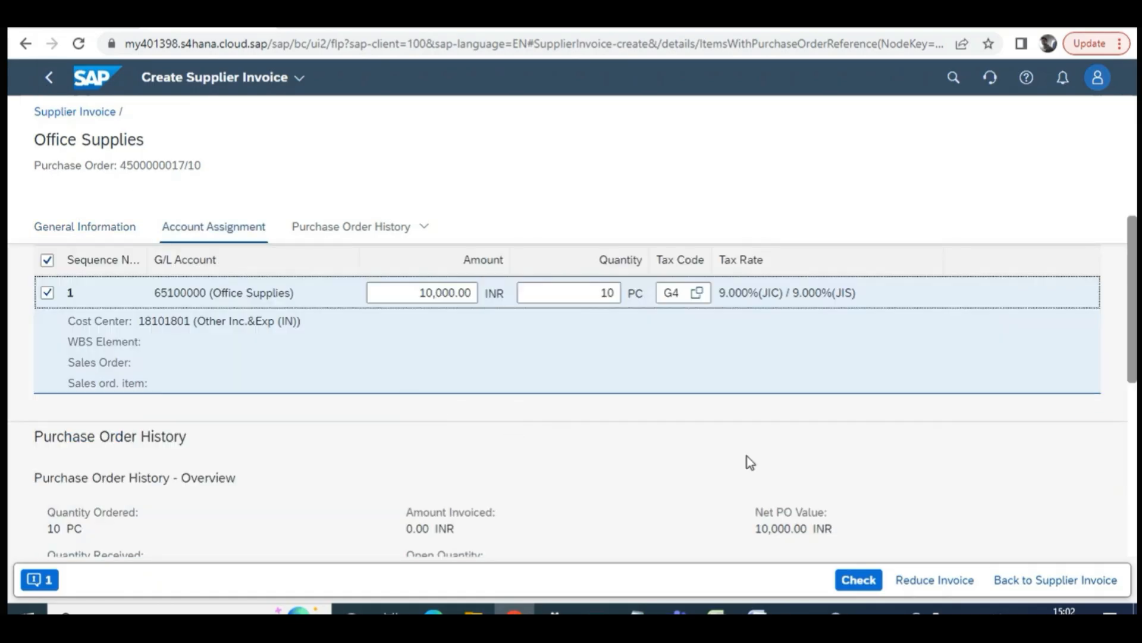
{"action": "scroll", "coordinate": [745, 456], "scroll_direction": "down", "scroll_amount": 1}
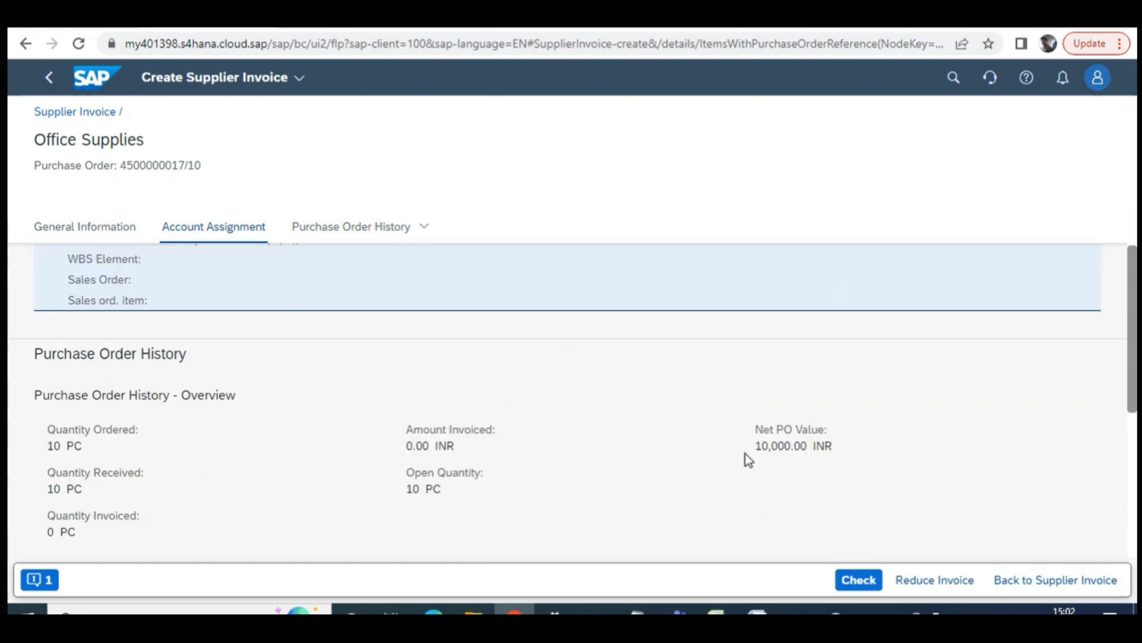
{"action": "scroll", "coordinate": [745, 453], "scroll_direction": "up", "scroll_amount": 6}
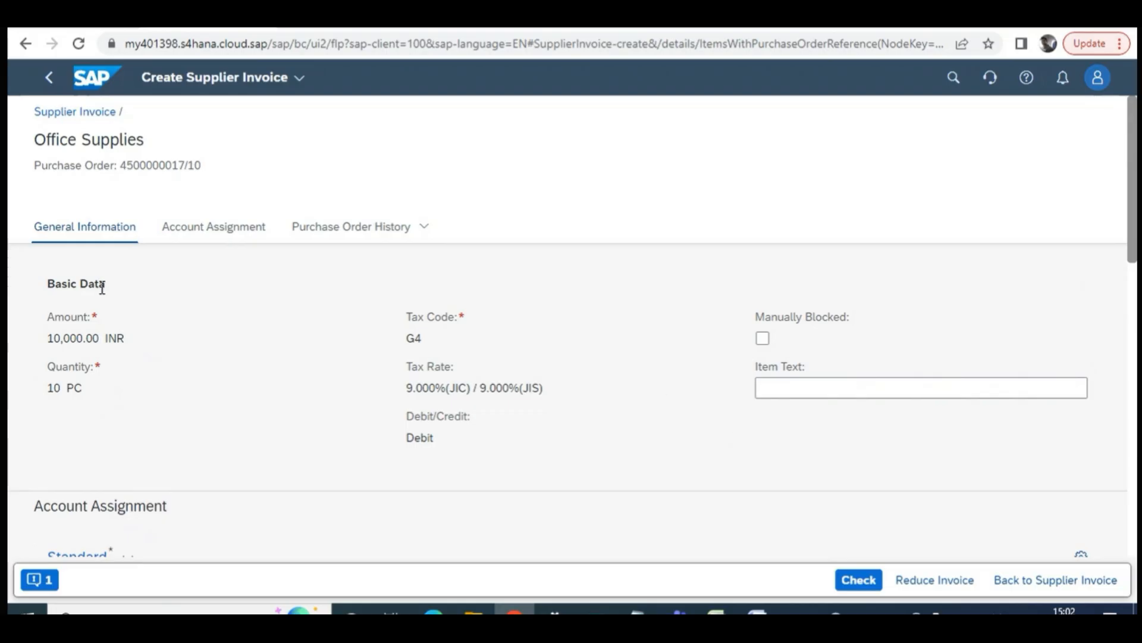
{"action": "left_click", "coordinate": [257, 234]}
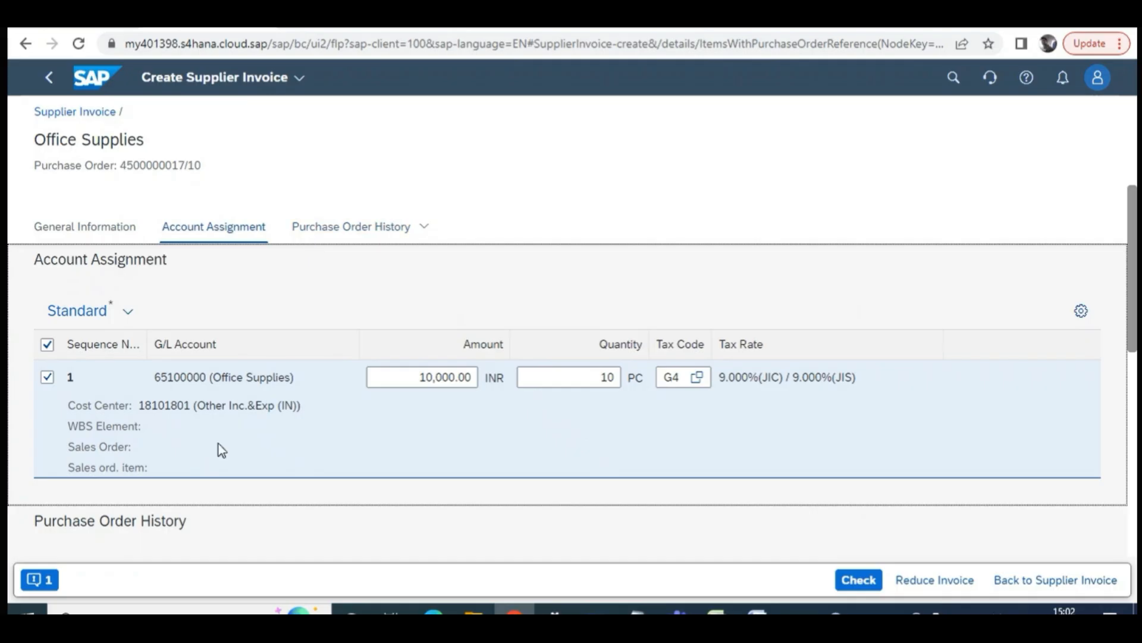
{"action": "left_click", "coordinate": [50, 79]}
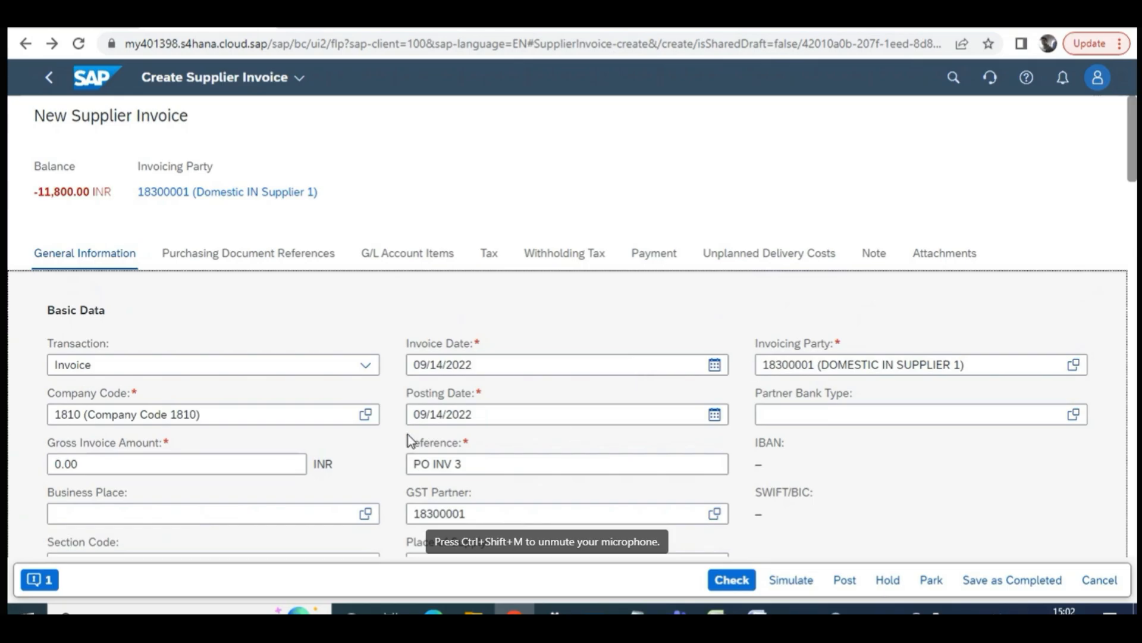
Check the supplier invoice's purchase order item and its general information, including GST partner and place of supply
{"action": "scroll", "coordinate": [460, 429], "scroll_direction": "down", "scroll_amount": 3}
{"action": "scroll", "coordinate": [461, 430], "scroll_direction": "down", "scroll_amount": 5}
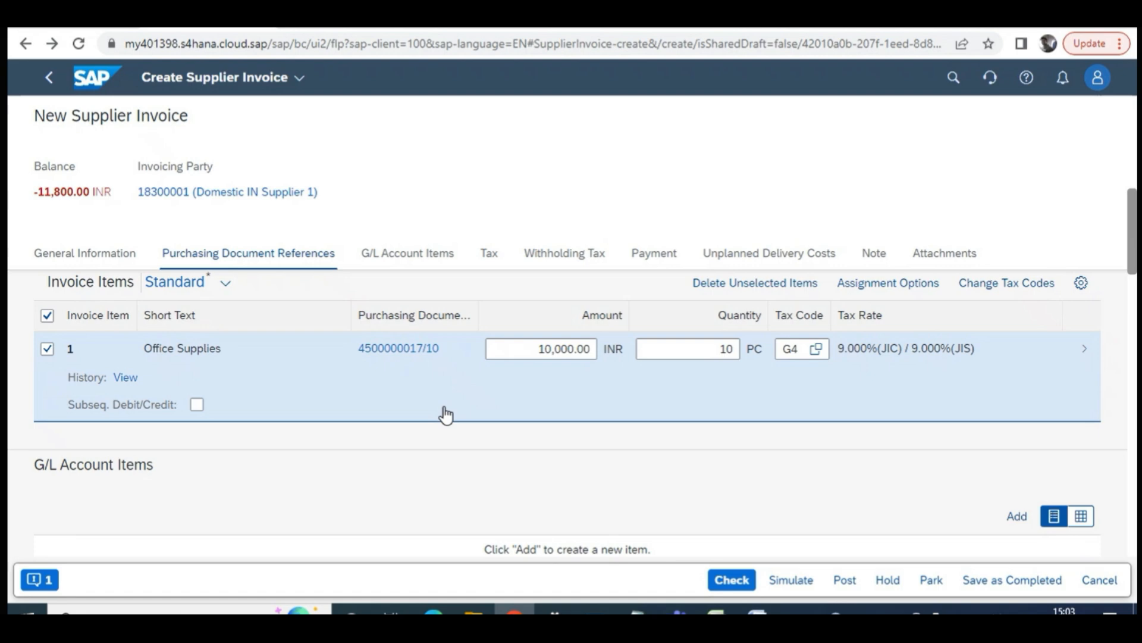
{"action": "scroll", "coordinate": [437, 422], "scroll_direction": "up", "scroll_amount": 5}
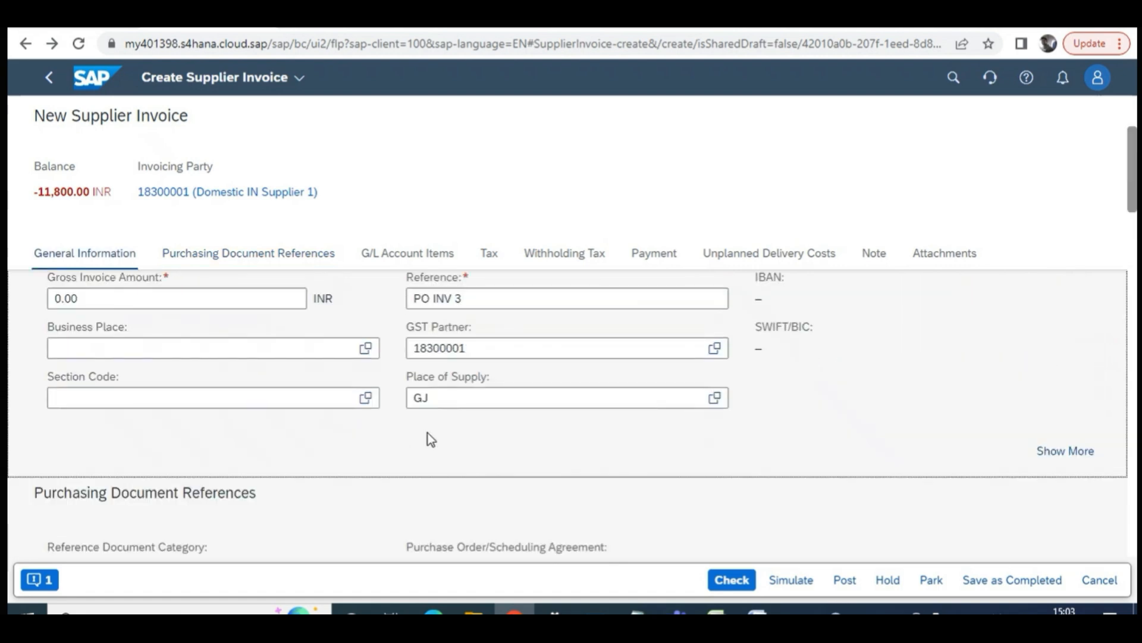
{"action": "scroll", "coordinate": [426, 453], "scroll_direction": "up", "scroll_amount": 3}
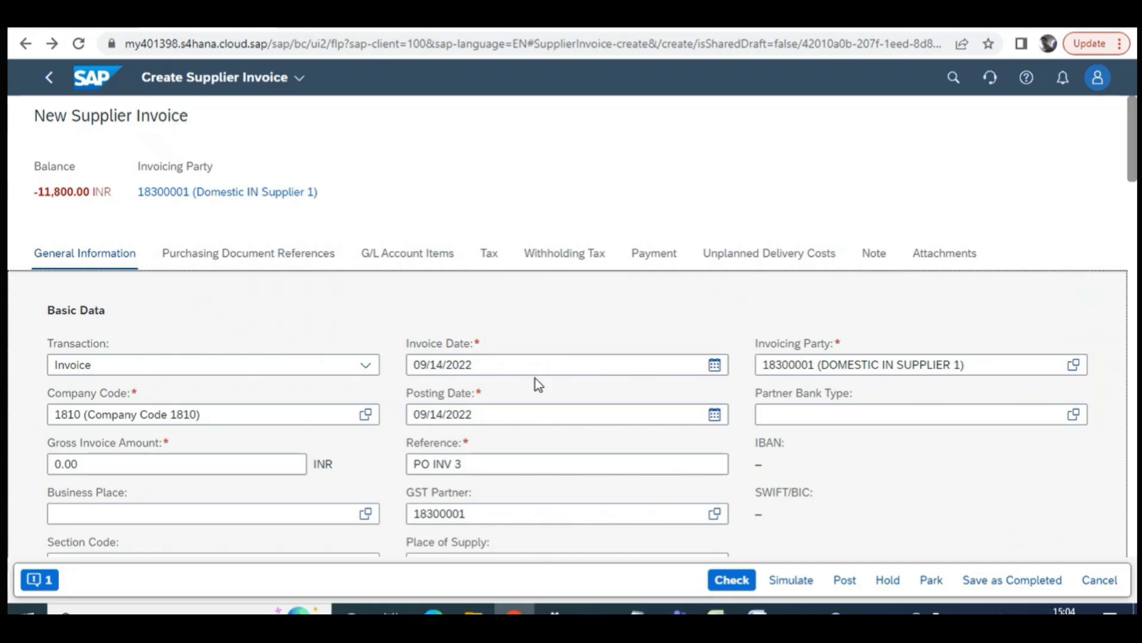
Examine the Reference, Invoicing Party and Invoice Date fields in the supplier invoice's basic data
{"action": "scroll", "coordinate": [538, 384], "scroll_direction": "down", "scroll_amount": 1}
{"action": "left_click_drag", "start_coordinate": [470, 382], "coordinate": [411, 389]}
{"action": "left_click", "coordinate": [476, 381]}
{"action": "left_click_drag", "start_coordinate": [482, 381], "coordinate": [402, 384]}
{"action": "left_click", "coordinate": [505, 383]}
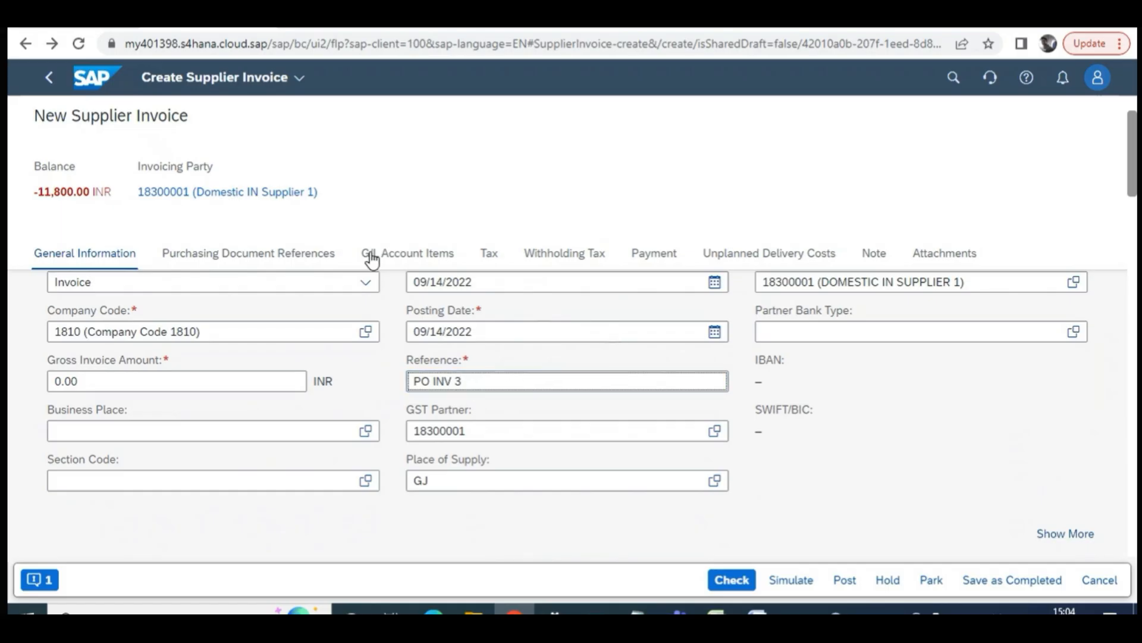
{"action": "left_click", "coordinate": [767, 282]}
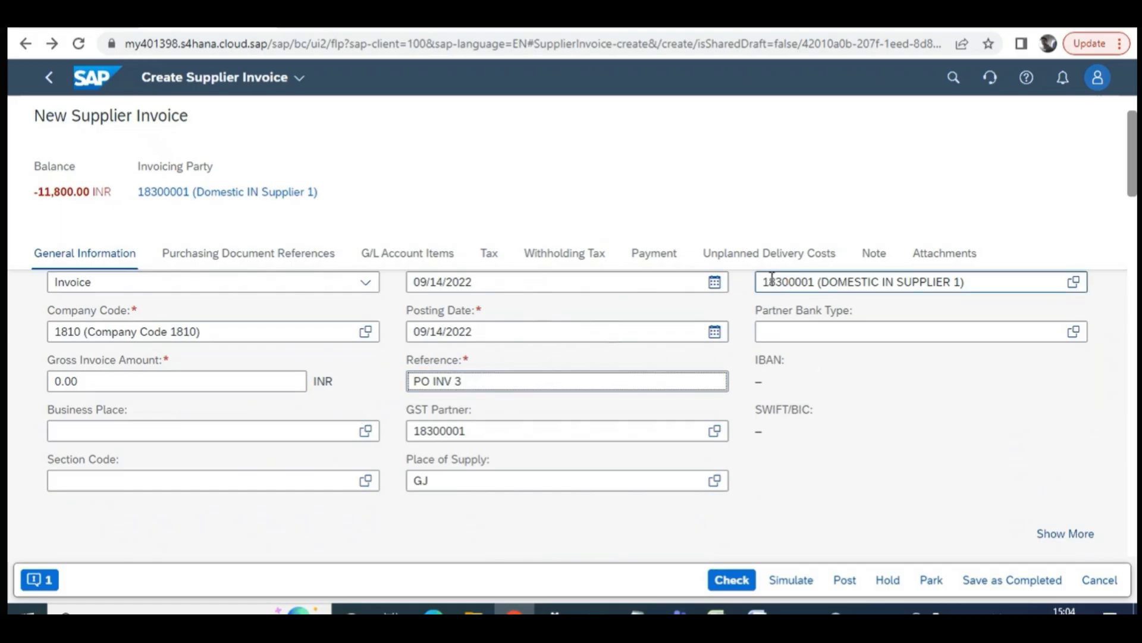
{"action": "double_click", "coordinate": [767, 282]}
{"action": "scroll", "coordinate": [806, 288], "scroll_direction": "up", "scroll_amount": 1}
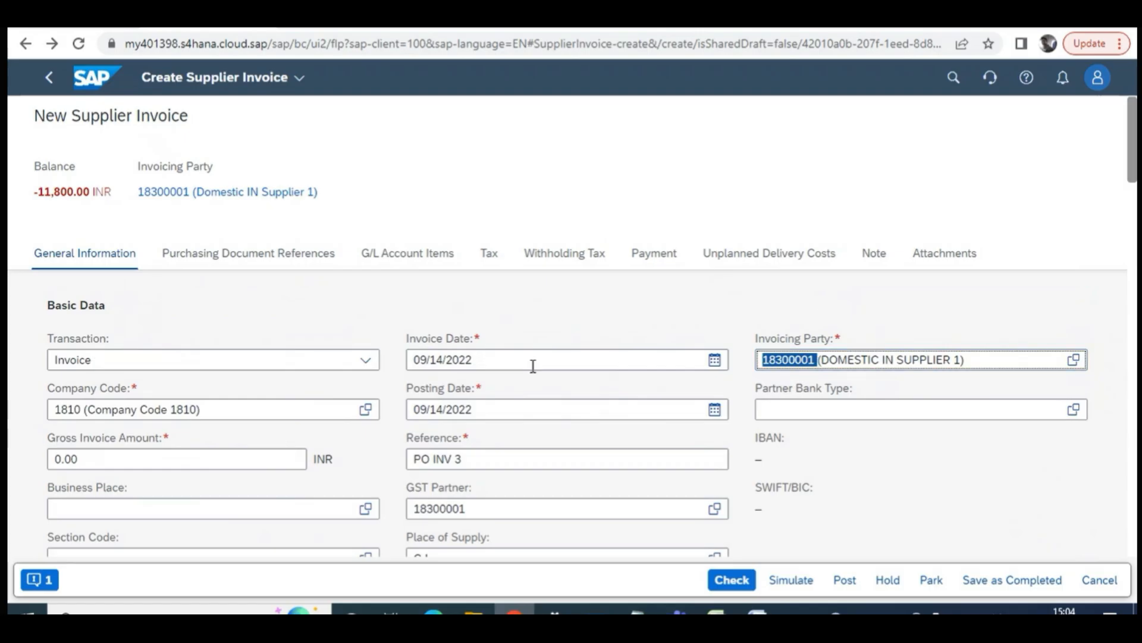
{"action": "mouse_move", "coordinate": [461, 459]}
{"action": "left_mouse_down"}
{"action": "mouse_move", "coordinate": [407, 459]}
{"action": "mouse_move", "coordinate": [473, 457]}
{"action": "left_mouse_up"}
{"action": "mouse_move", "coordinate": [487, 367]}
{"action": "left_mouse_down"}
{"action": "mouse_move", "coordinate": [395, 363]}
{"action": "mouse_move", "coordinate": [506, 358]}
{"action": "left_mouse_up"}
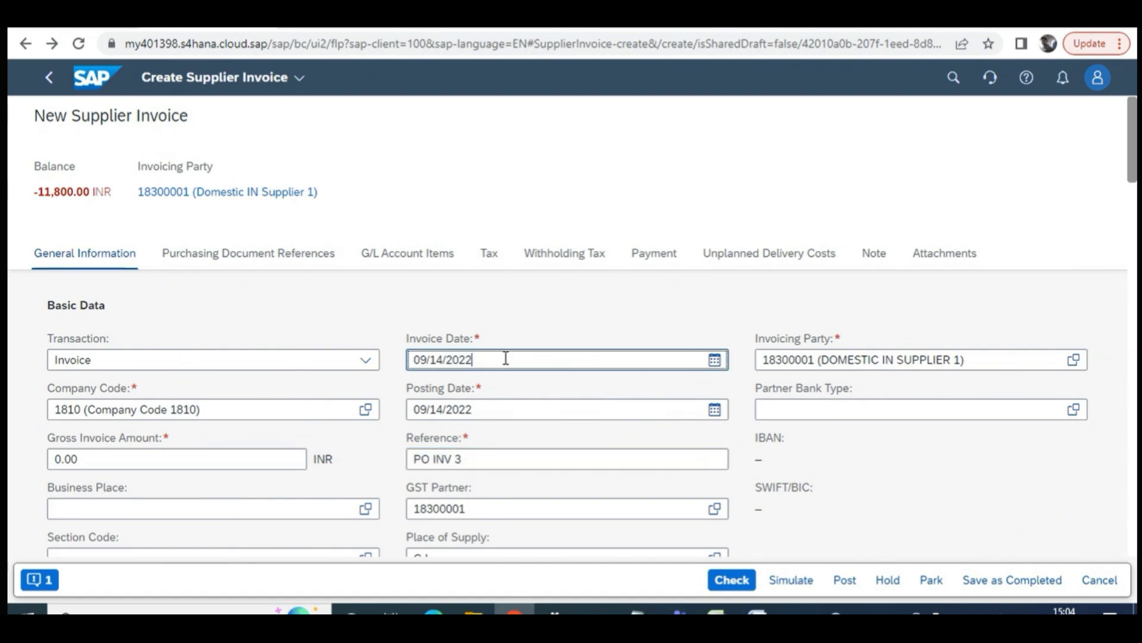
{"action": "scroll", "coordinate": [540, 393], "scroll_direction": "down", "scroll_amount": 1}
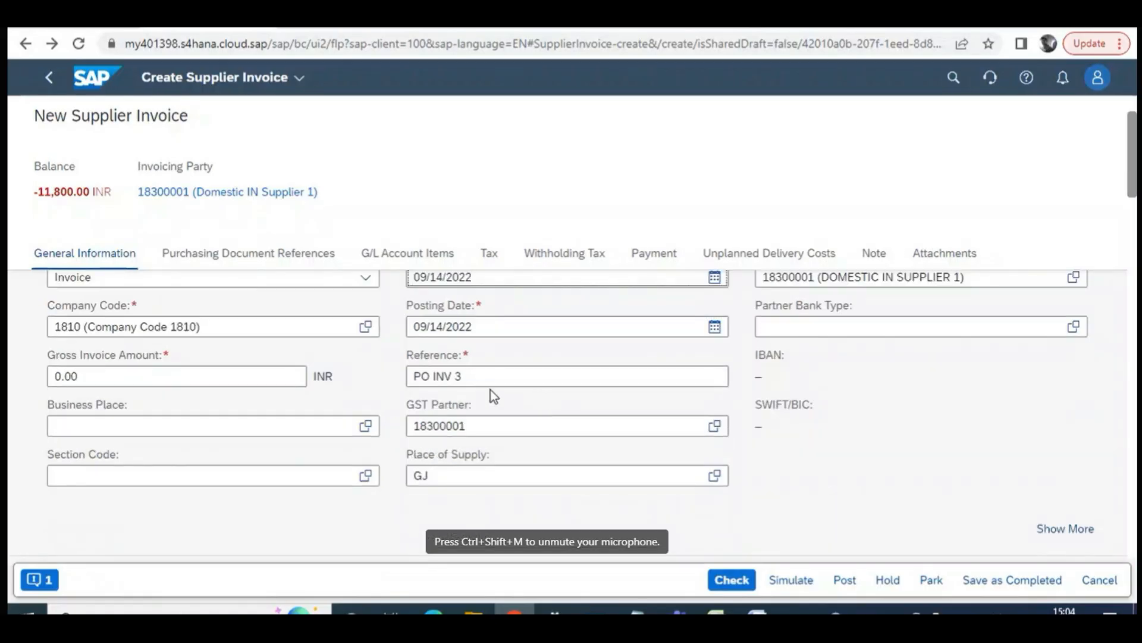
Examine the Reference and GST Partner fields in the supplier invoice's basic data
{"action": "scroll", "coordinate": [491, 390], "scroll_direction": "up", "scroll_amount": 1}
{"action": "left_click", "coordinate": [650, 459]}
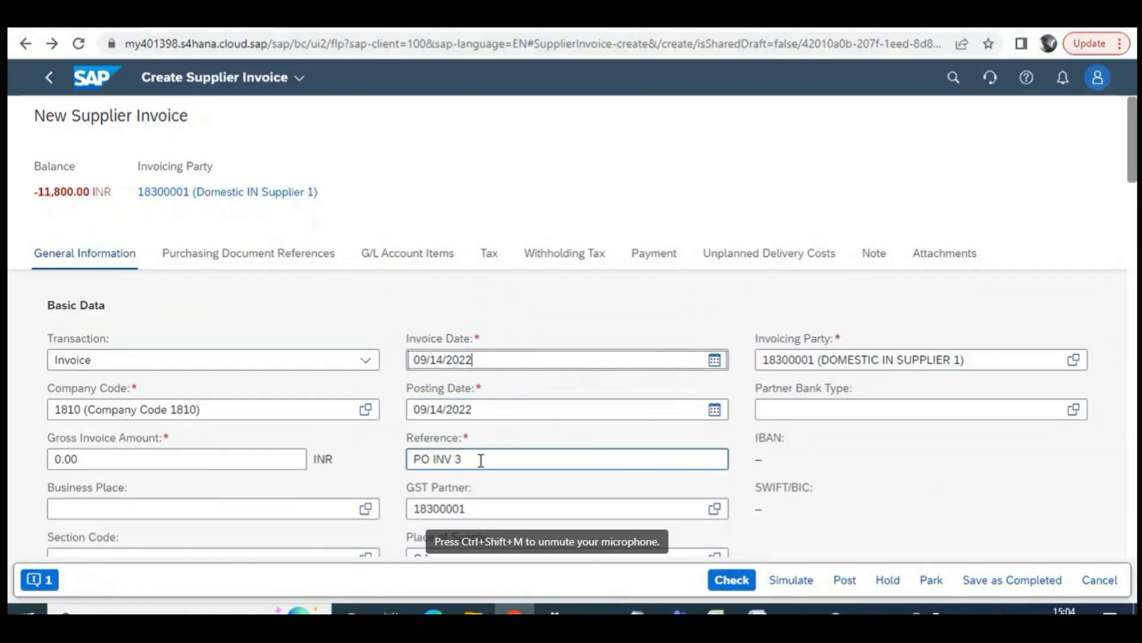
{"action": "left_click_drag", "start_coordinate": [548, 458], "coordinate": [388, 454]}
{"action": "left_click", "coordinate": [485, 459]}
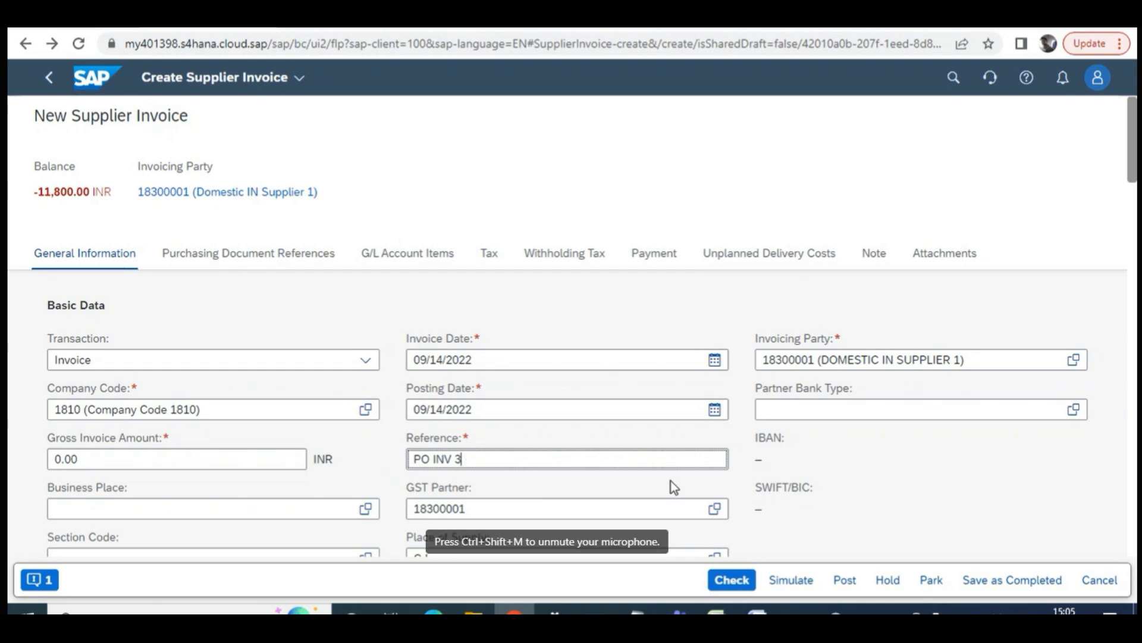
{"action": "left_click", "coordinate": [468, 510]}
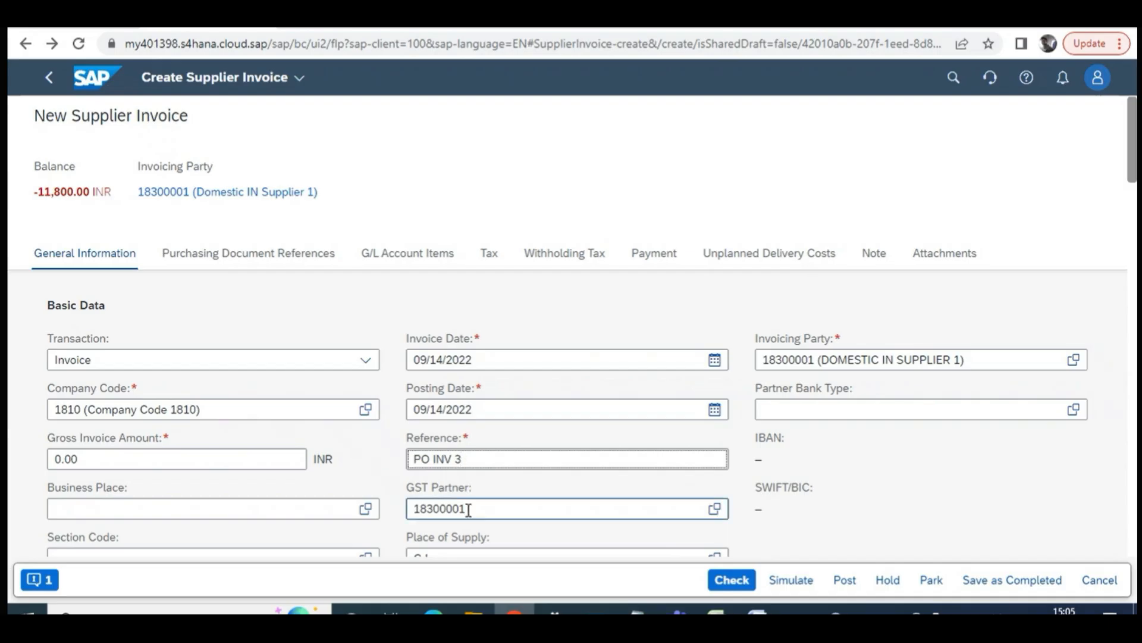
Examine the invoice's purchasing document references, including the reference document category, purchase order and Office Supplies item
{"action": "scroll", "coordinate": [482, 515], "scroll_direction": "down", "scroll_amount": 4}
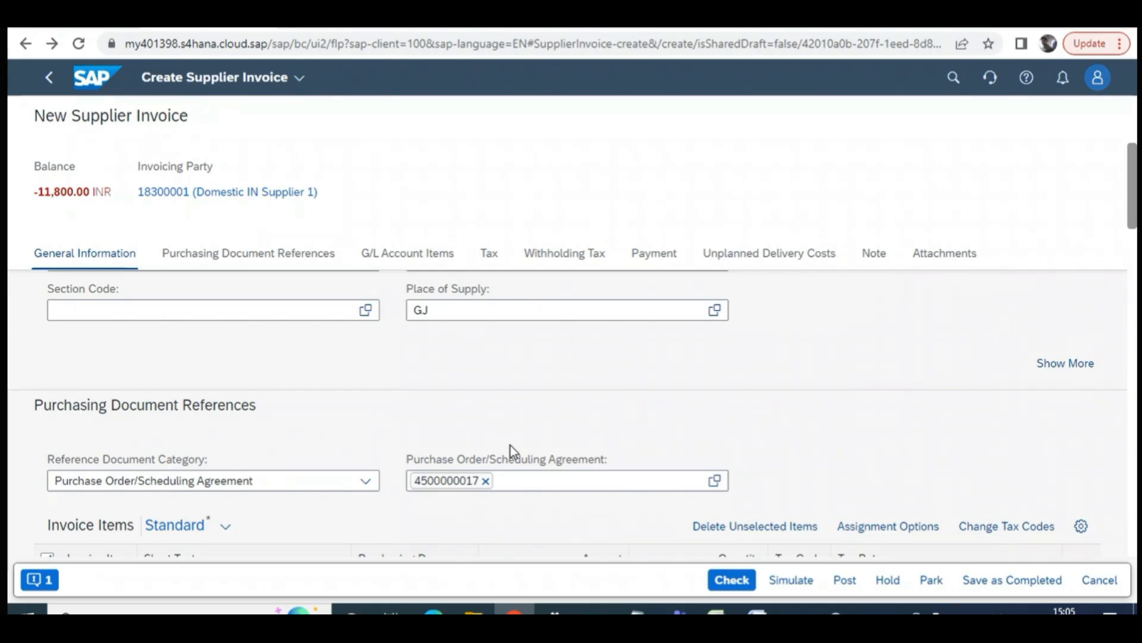
{"action": "left_click", "coordinate": [413, 488]}
{"action": "scroll", "coordinate": [157, 393], "scroll_direction": "down", "scroll_amount": 4}
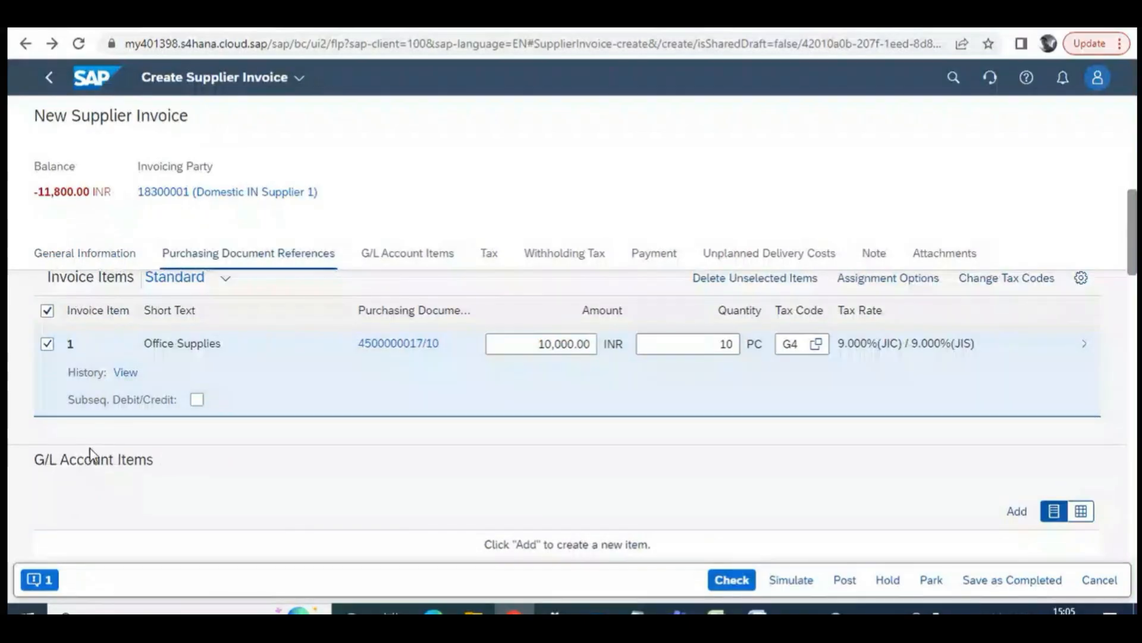
{"action": "scroll", "coordinate": [228, 481], "scroll_direction": "up", "scroll_amount": 4}
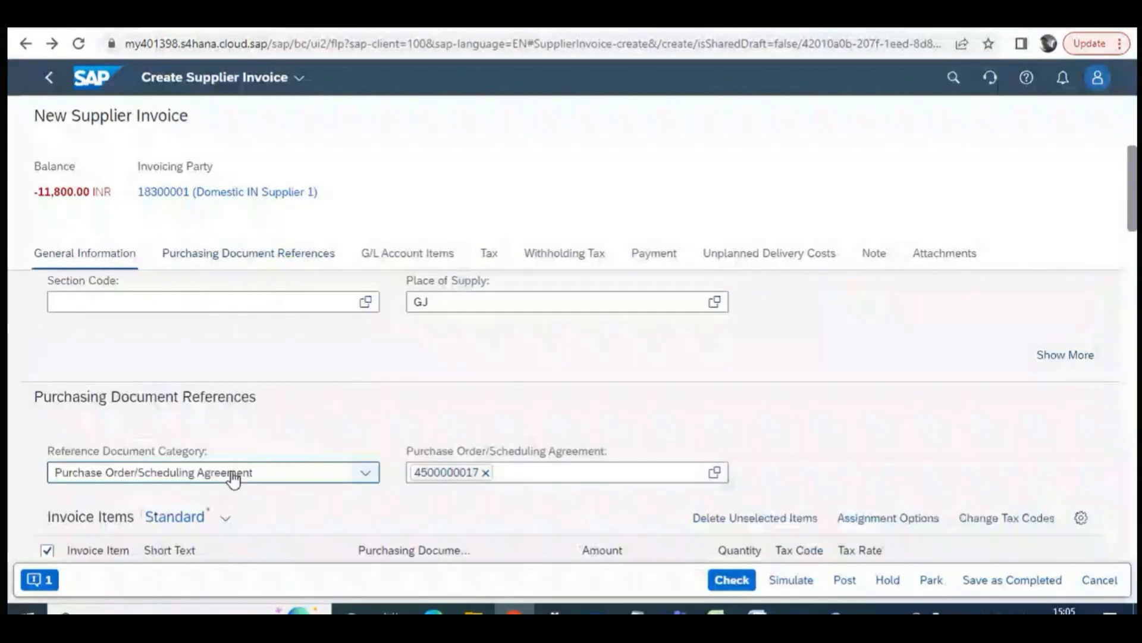
{"action": "scroll", "coordinate": [357, 467], "scroll_direction": "down", "scroll_amount": 4}
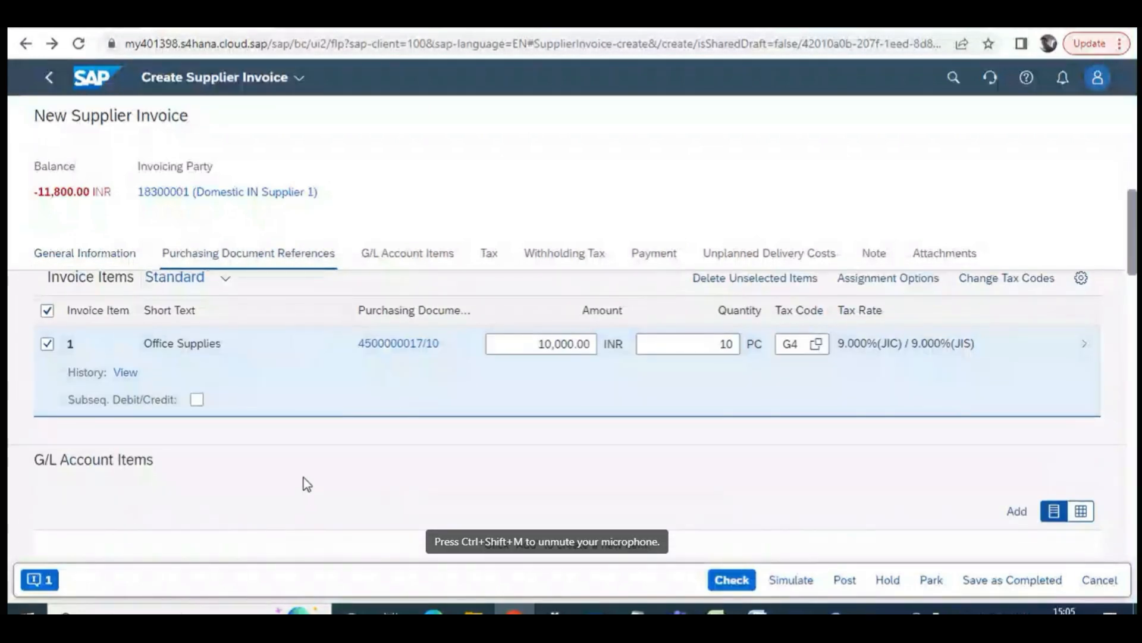
{"action": "scroll", "coordinate": [309, 331], "scroll_direction": "up", "scroll_amount": 1}
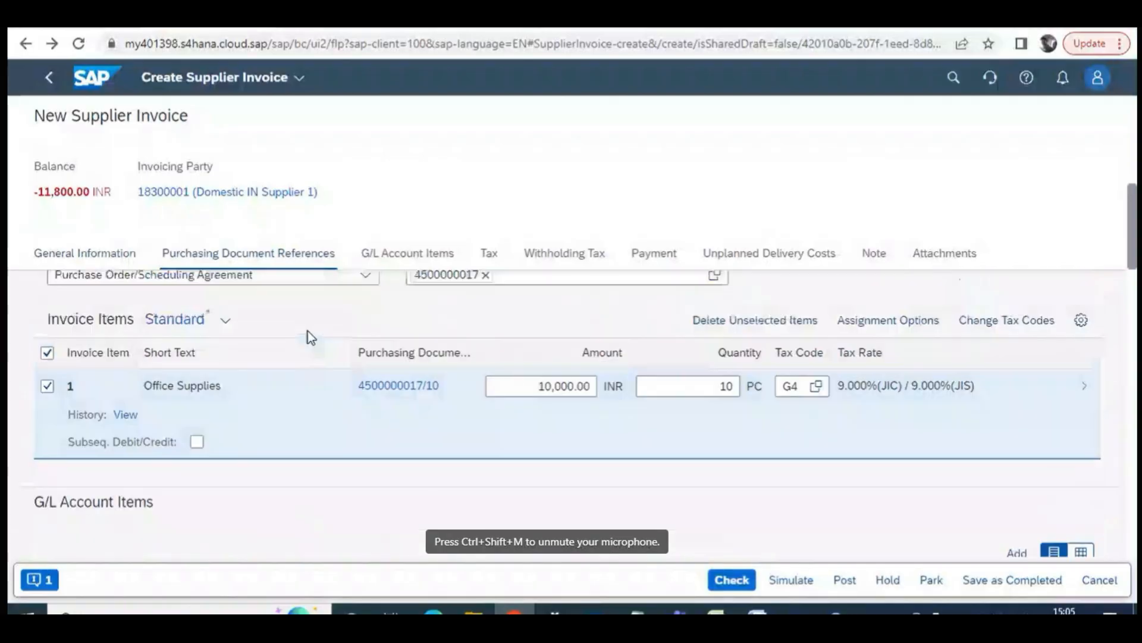
{"action": "scroll", "coordinate": [281, 348], "scroll_direction": "up", "scroll_amount": 2}
{"action": "scroll", "coordinate": [393, 353], "scroll_direction": "up", "scroll_amount": 1}
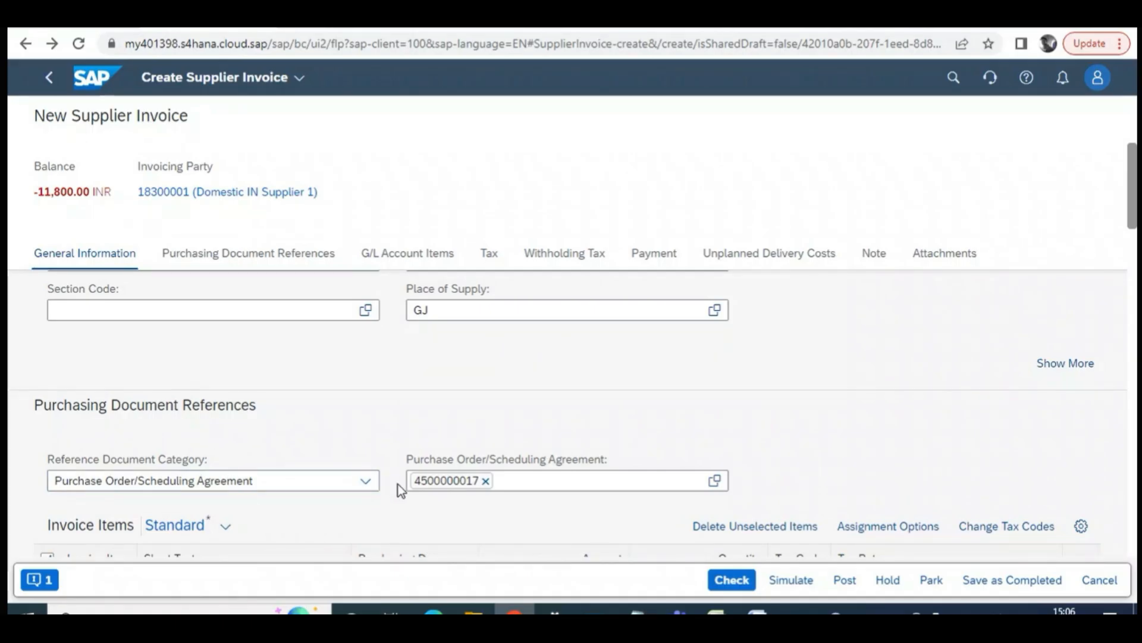
{"action": "scroll", "coordinate": [338, 429], "scroll_direction": "up", "scroll_amount": 1}
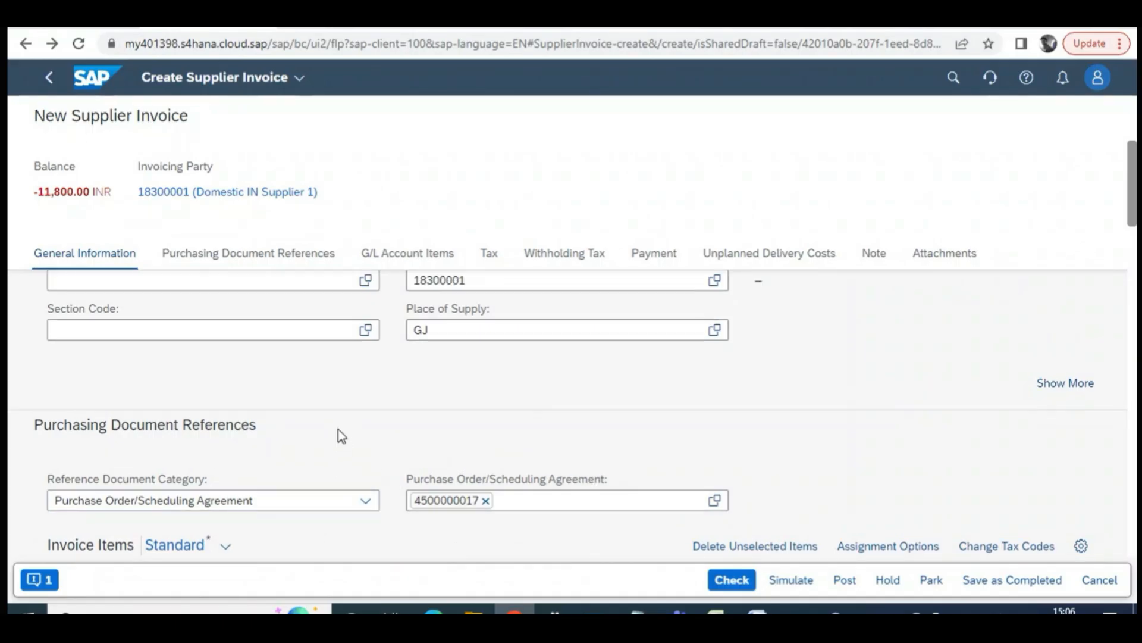
{"action": "scroll", "coordinate": [338, 430], "scroll_direction": "down", "scroll_amount": 1}
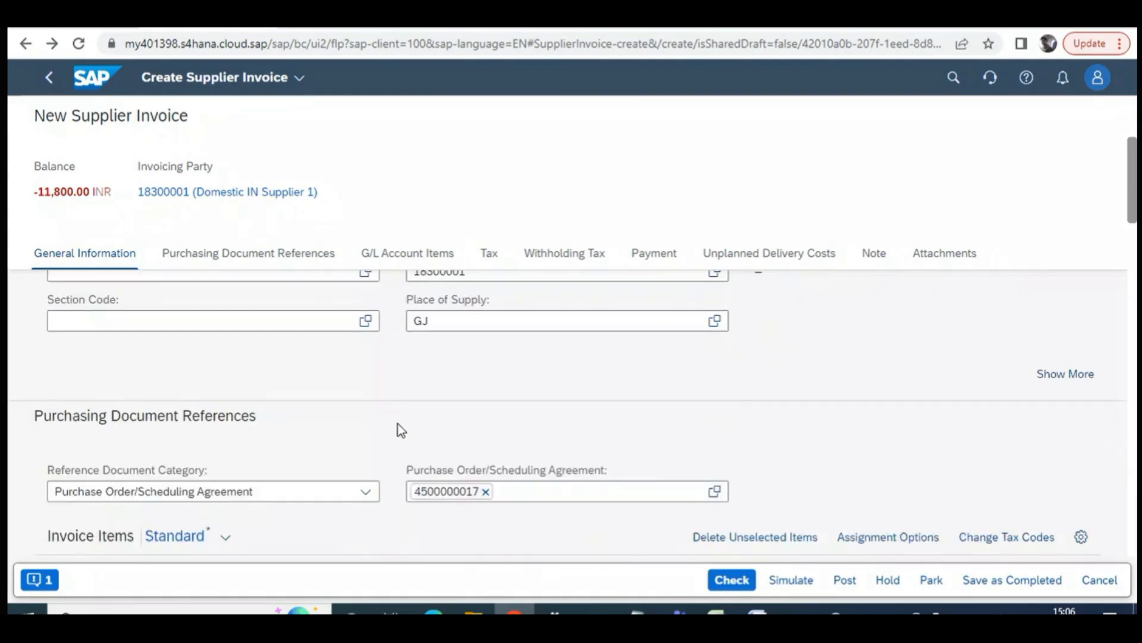
{"action": "scroll", "coordinate": [398, 423], "scroll_direction": "down", "scroll_amount": 1}
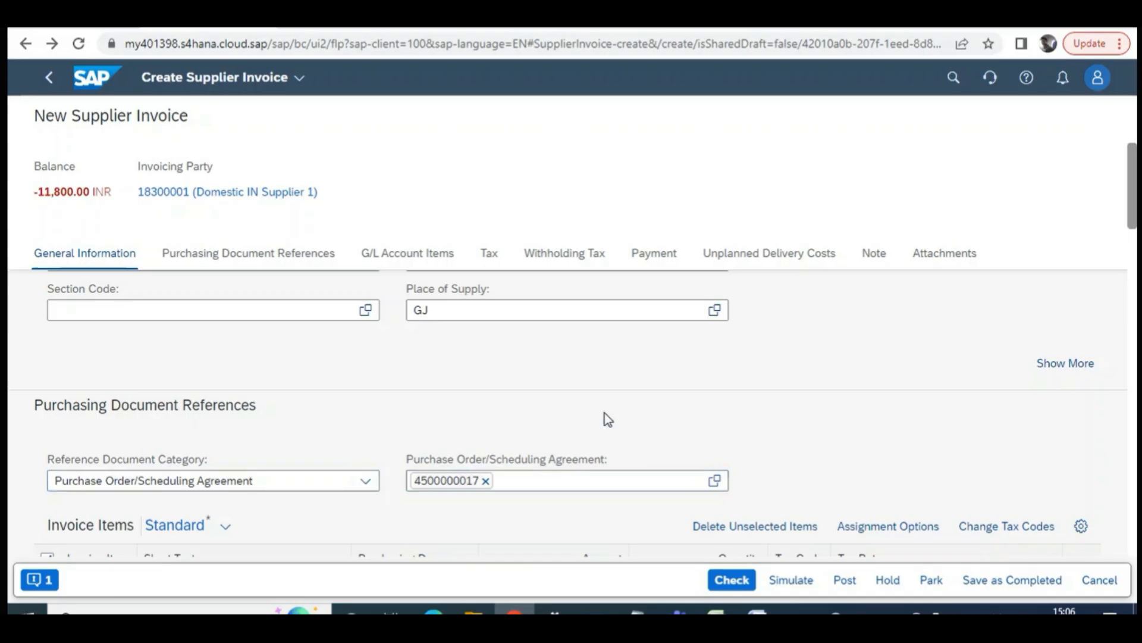
Compare the invoice's basic data with its purchase order reference in the purchasing document references
{"action": "scroll", "coordinate": [607, 416], "scroll_direction": "up", "scroll_amount": 5}
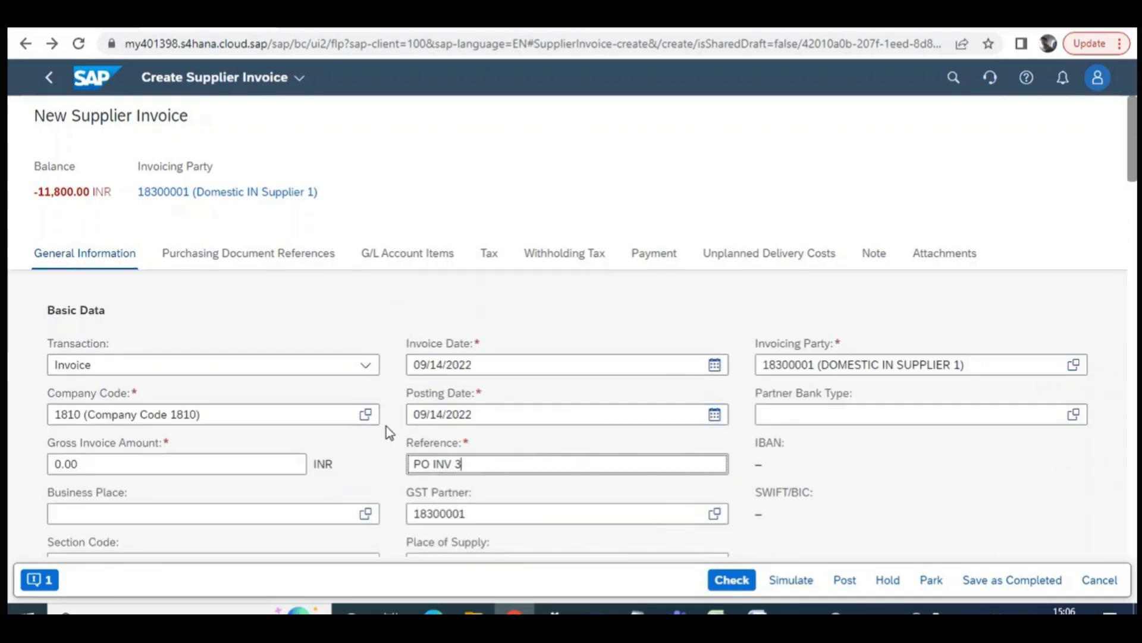
{"action": "scroll", "coordinate": [387, 422], "scroll_direction": "down", "scroll_amount": 3}
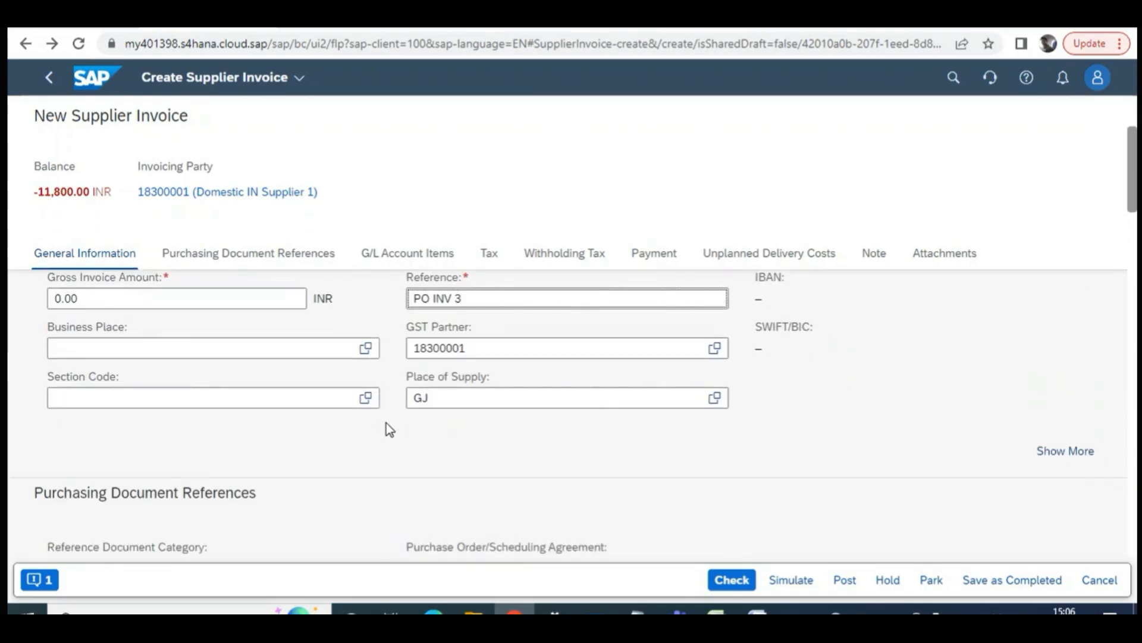
{"action": "scroll", "coordinate": [387, 424], "scroll_direction": "down", "scroll_amount": 3}
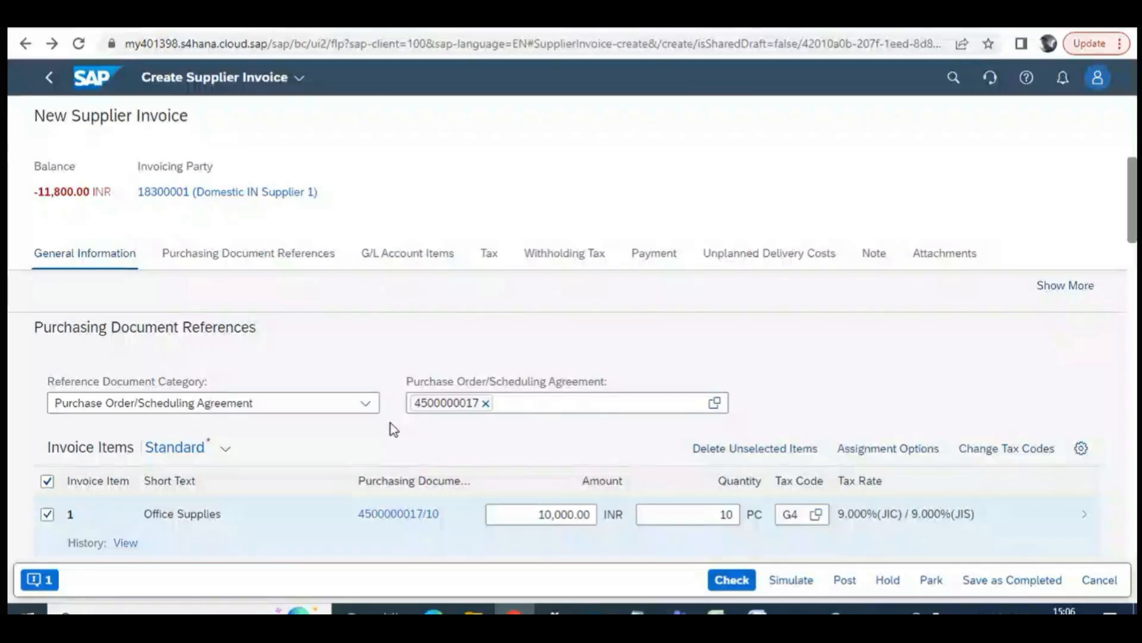
{"action": "left_click", "coordinate": [473, 405]}
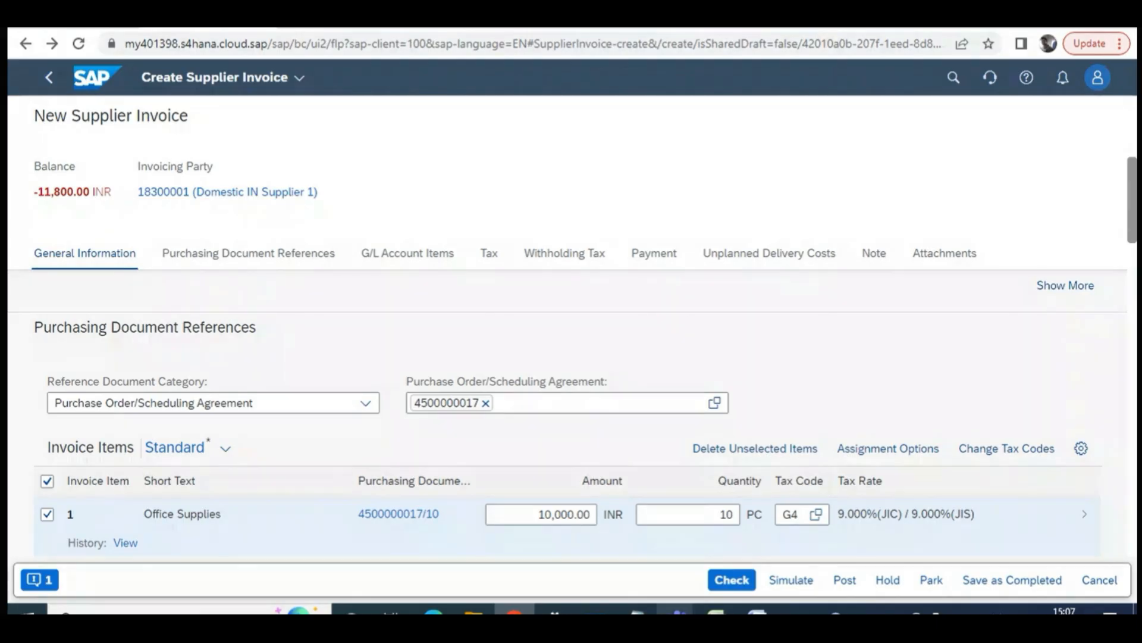
Switch to the Teams meeting to check the participants, and return to the supplier invoice in the browser
{"action": "mouse_move", "coordinate": [678, 611]}
{"action": "left_click", "coordinate": [720, 540]}
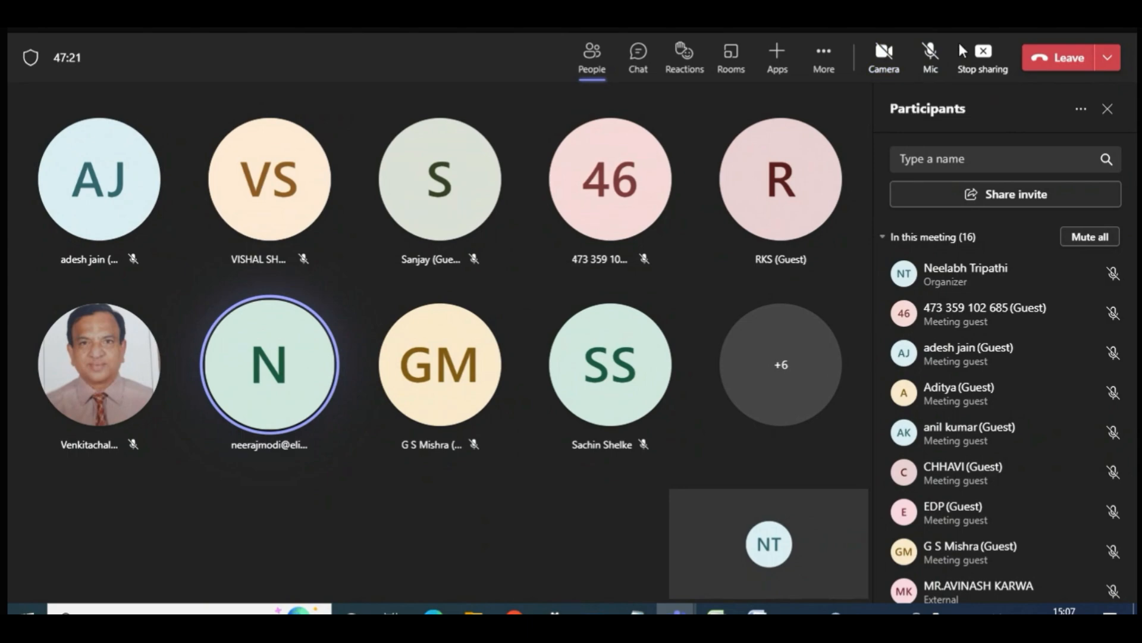
{"action": "left_click", "coordinate": [515, 611]}
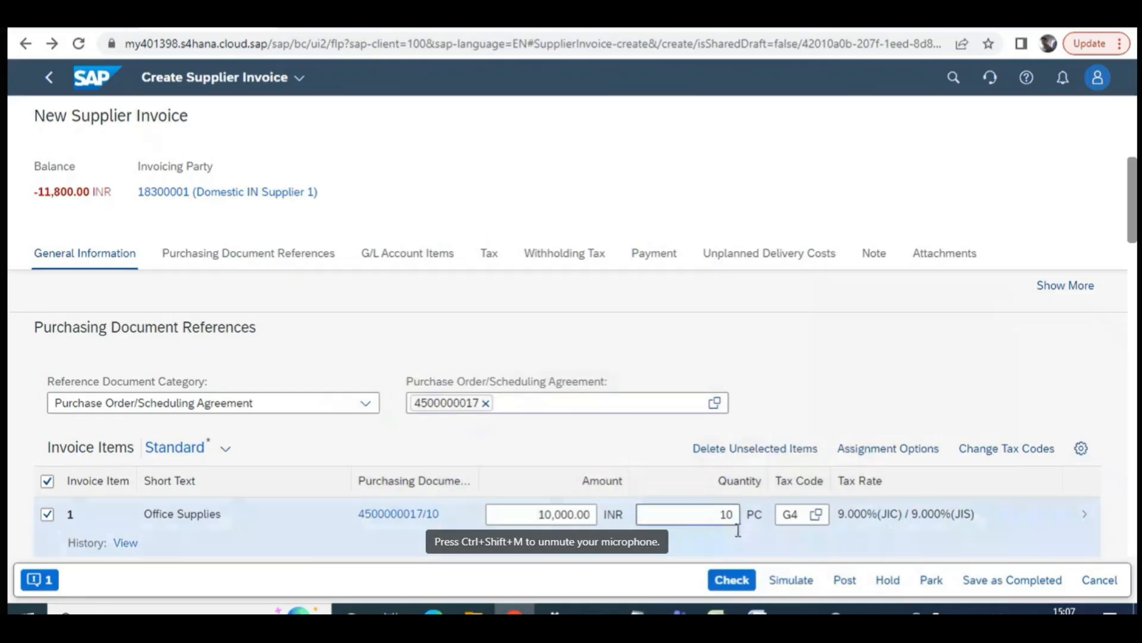
View the available reference document categories and keep Purchase Order/Scheduling Agreement selected
{"action": "left_click", "coordinate": [377, 403]}
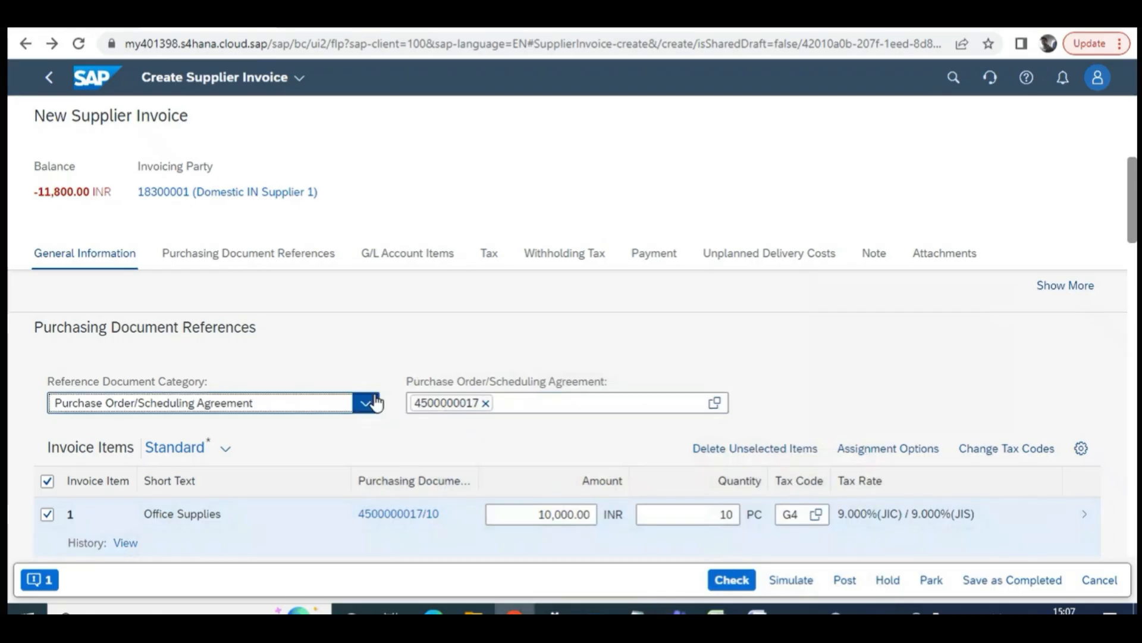
{"action": "left_click", "coordinate": [376, 403]}
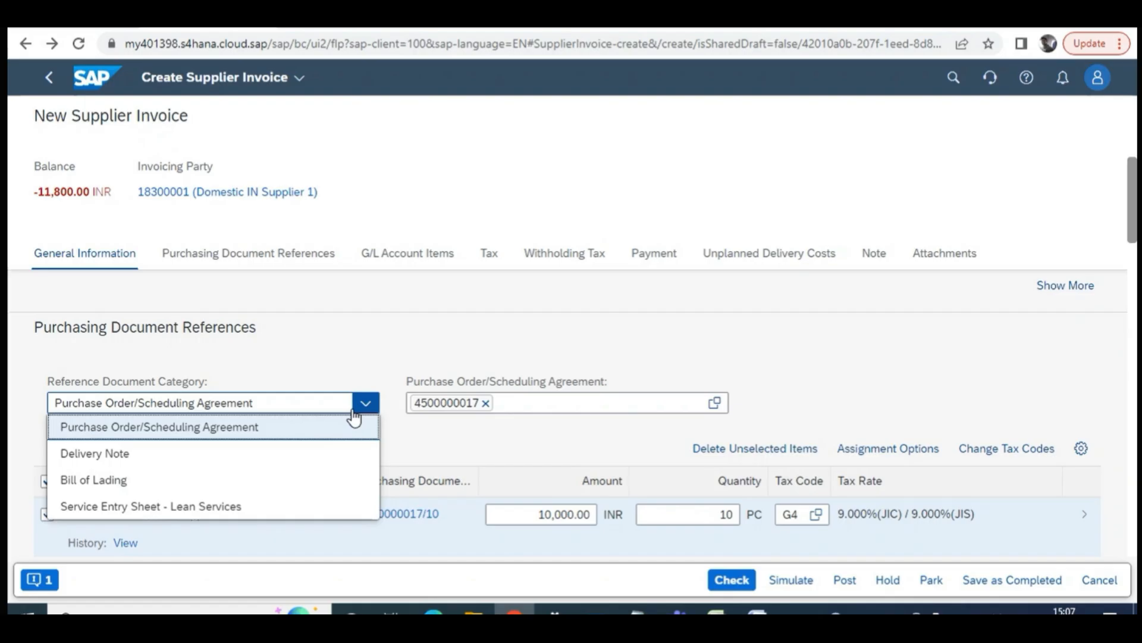
{"action": "left_click", "coordinate": [355, 422]}
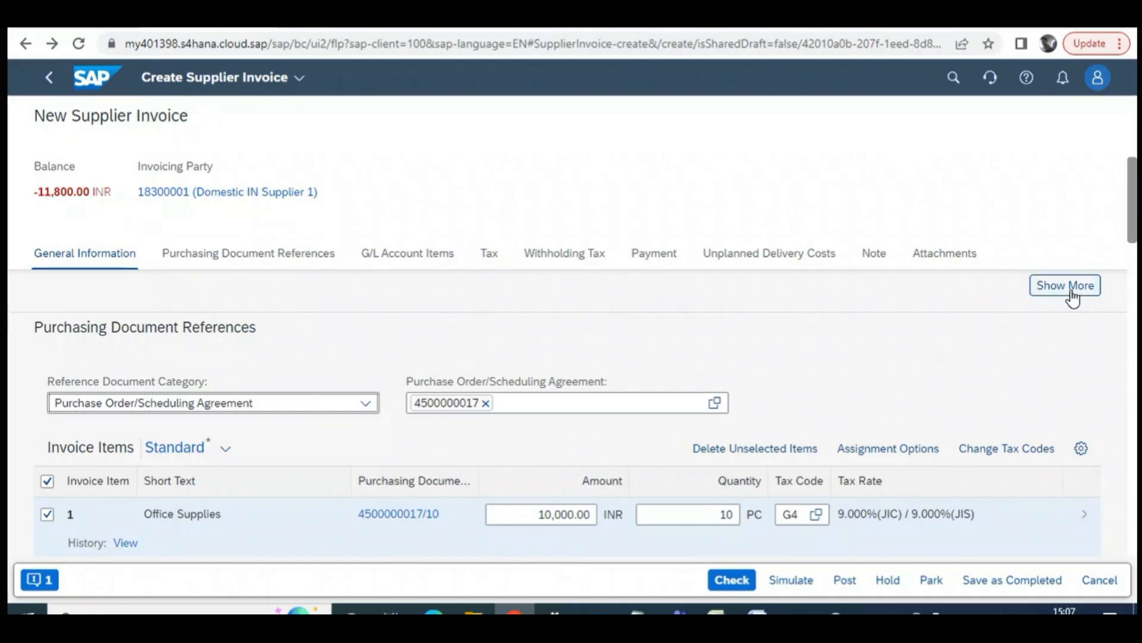
Inspect the purchasing document search filters for the invoice's purchase order reference, and leave the selection without changes
{"action": "left_click", "coordinate": [715, 403]}
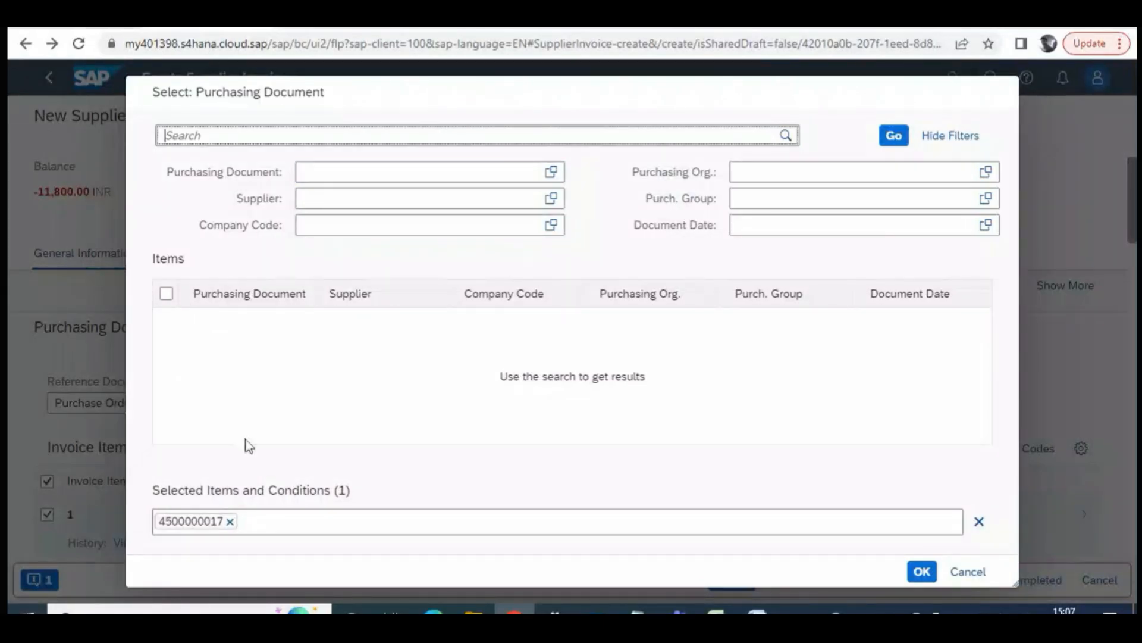
{"action": "left_click", "coordinate": [527, 179]}
{"action": "left_click", "coordinate": [959, 577]}
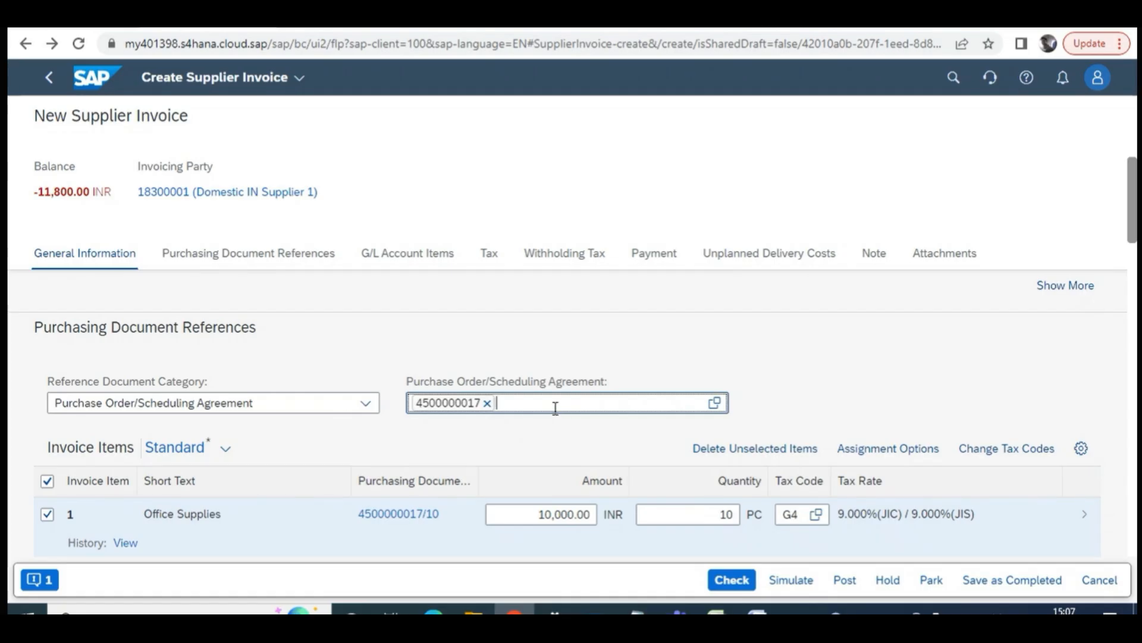
{"action": "left_click", "coordinate": [714, 402]}
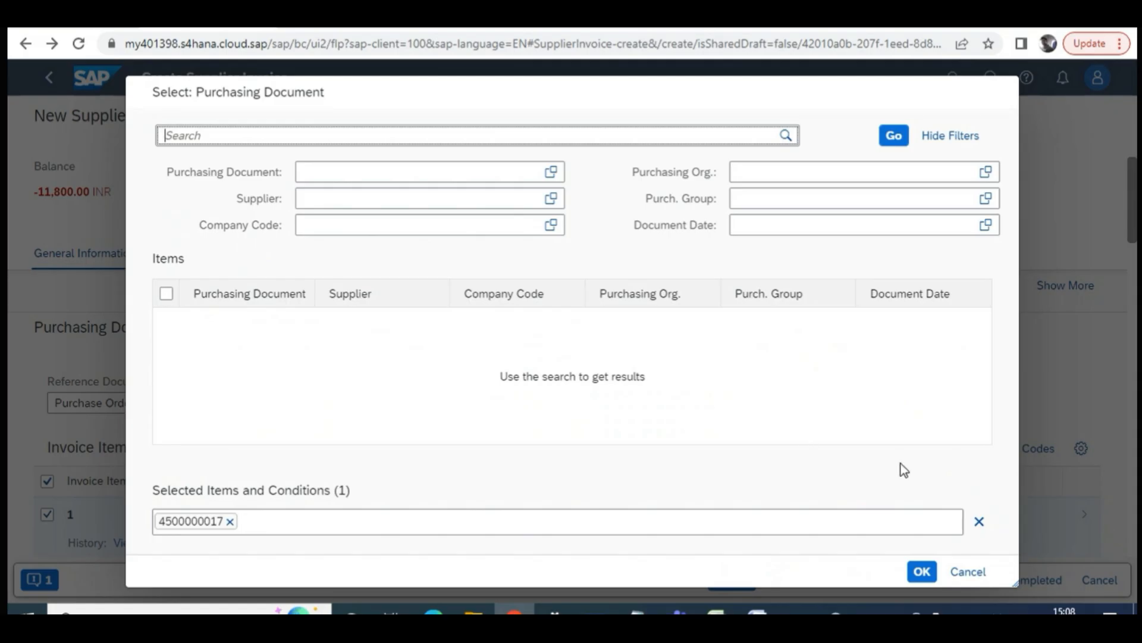
{"action": "left_click", "coordinate": [980, 581]}
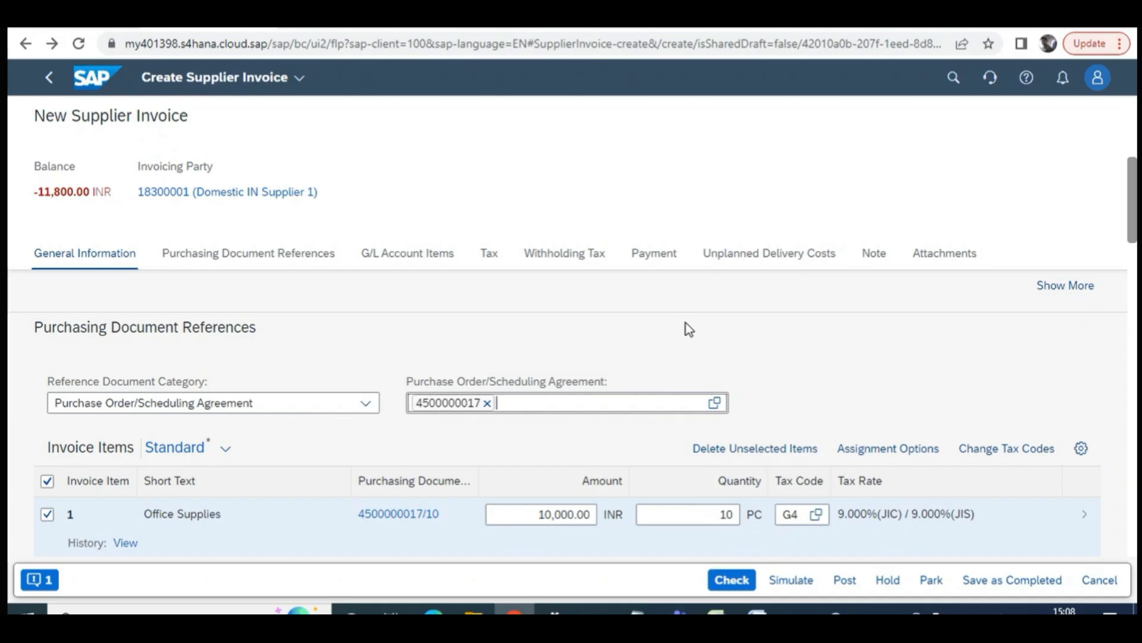
{"action": "left_click", "coordinate": [714, 403]}
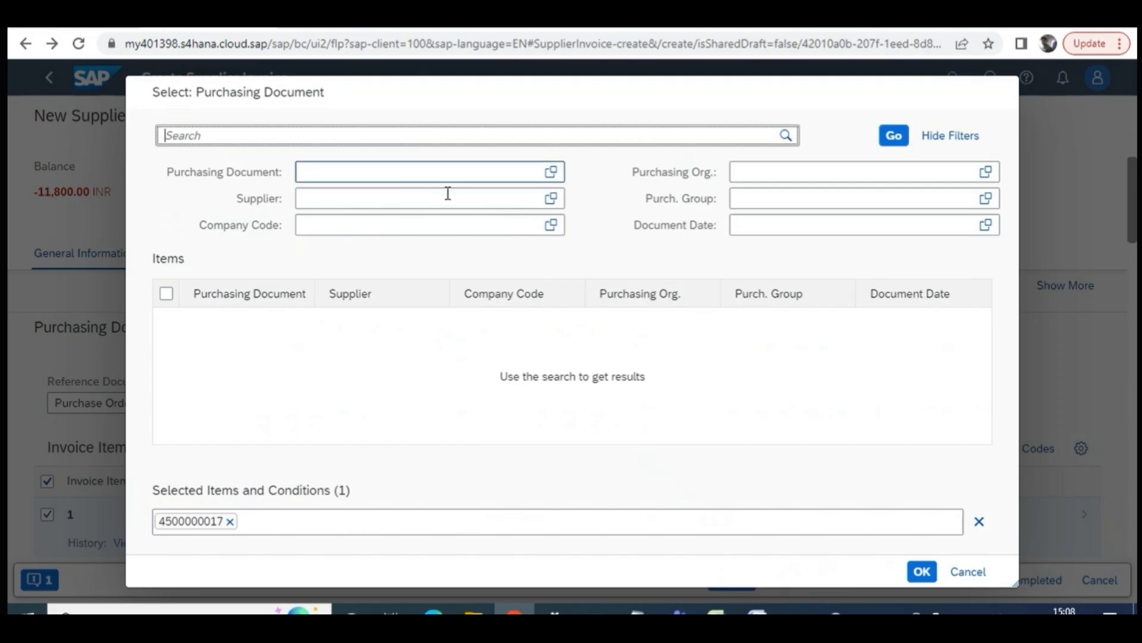
{"action": "left_click", "coordinate": [958, 571]}
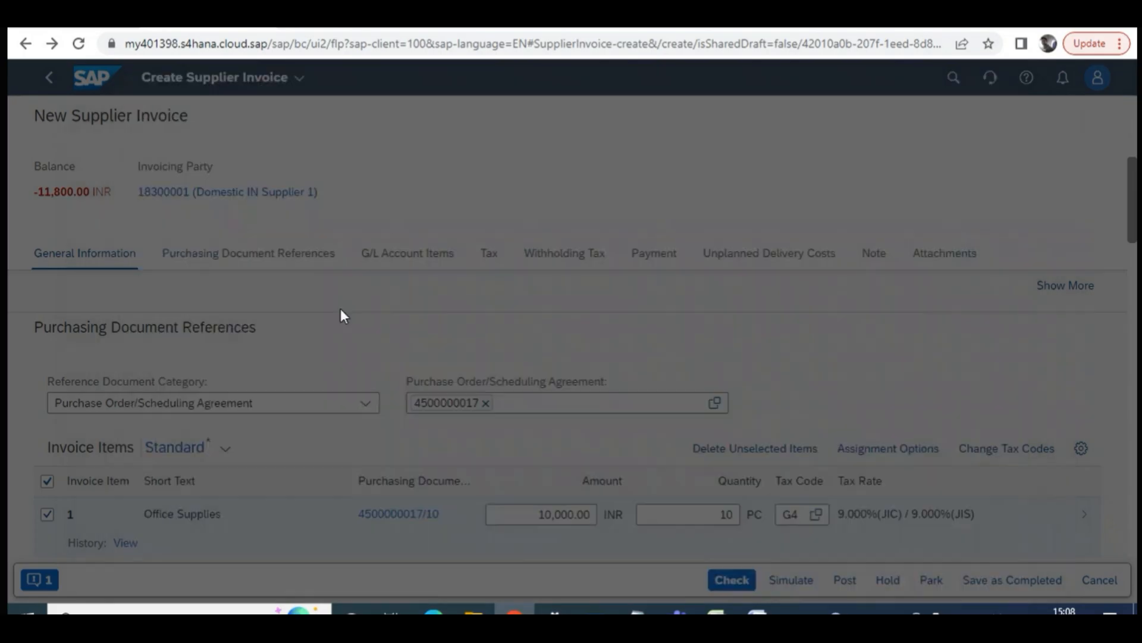
Review the supplier invoice's basic data, purchase order item and G/L account items section
{"action": "scroll", "coordinate": [510, 466], "scroll_direction": "up", "scroll_amount": 4}
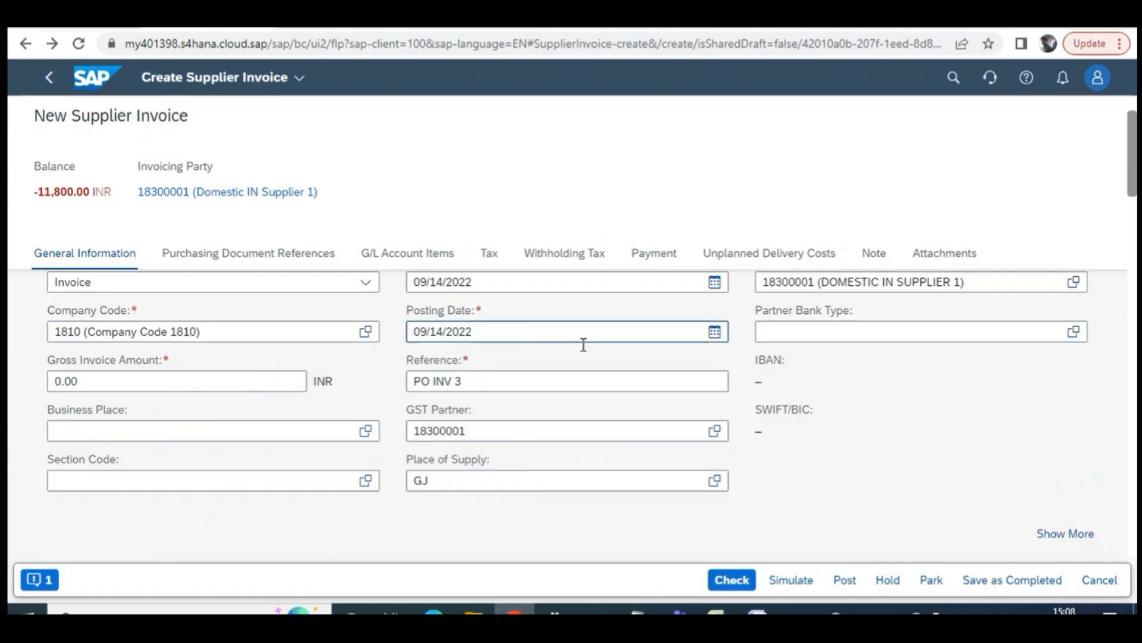
{"action": "scroll", "coordinate": [575, 442], "scroll_direction": "down", "scroll_amount": 2}
{"action": "scroll", "coordinate": [571, 440], "scroll_direction": "down", "scroll_amount": 1}
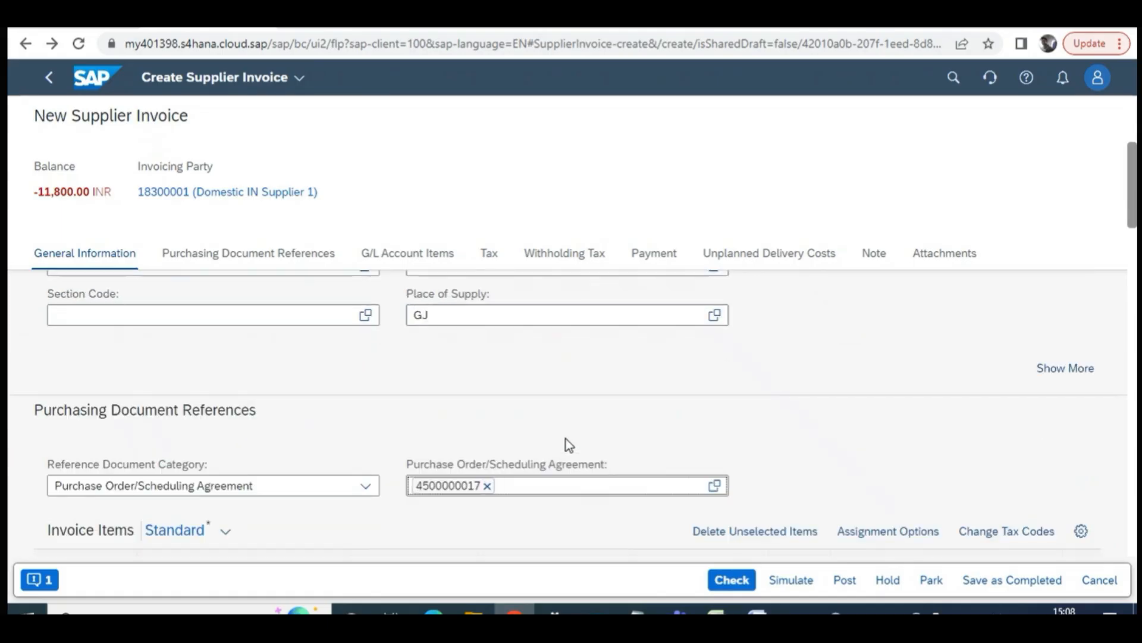
{"action": "scroll", "coordinate": [560, 434], "scroll_direction": "down", "scroll_amount": 3}
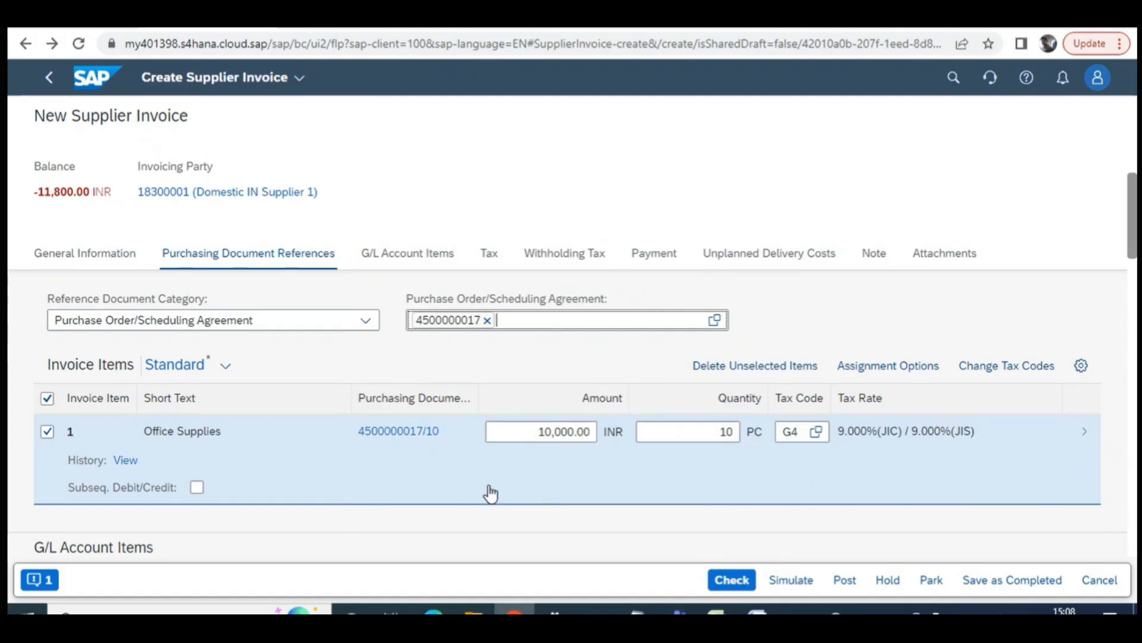
{"action": "scroll", "coordinate": [490, 494], "scroll_direction": "up", "scroll_amount": 4}
{"action": "scroll", "coordinate": [558, 501], "scroll_direction": "up", "scroll_amount": 3}
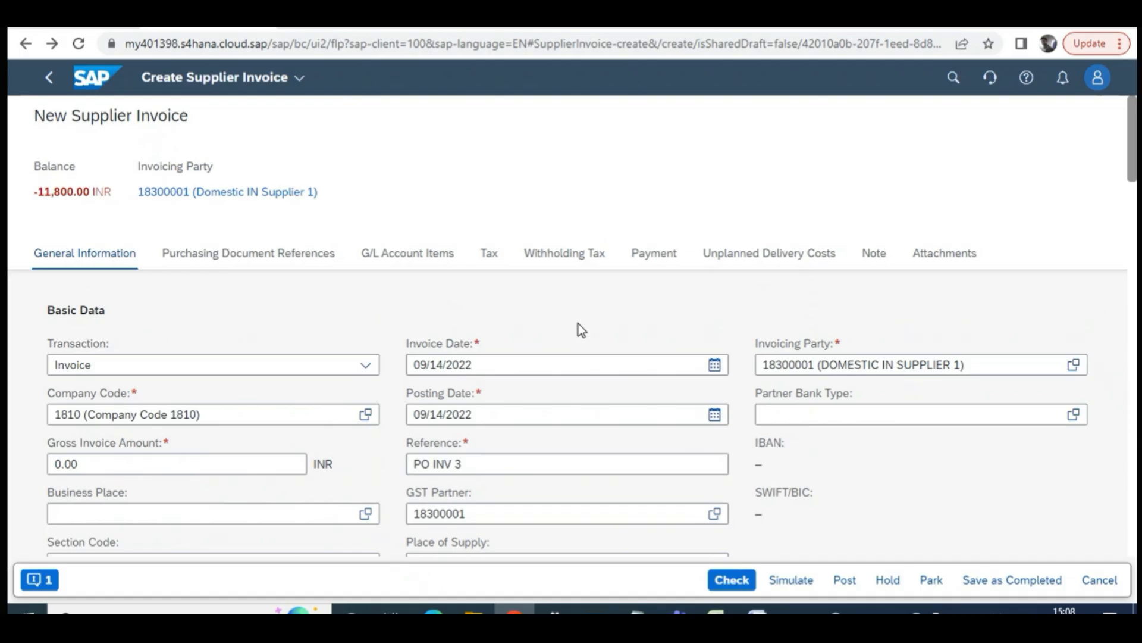
{"action": "scroll", "coordinate": [536, 393], "scroll_direction": "down", "scroll_amount": 1}
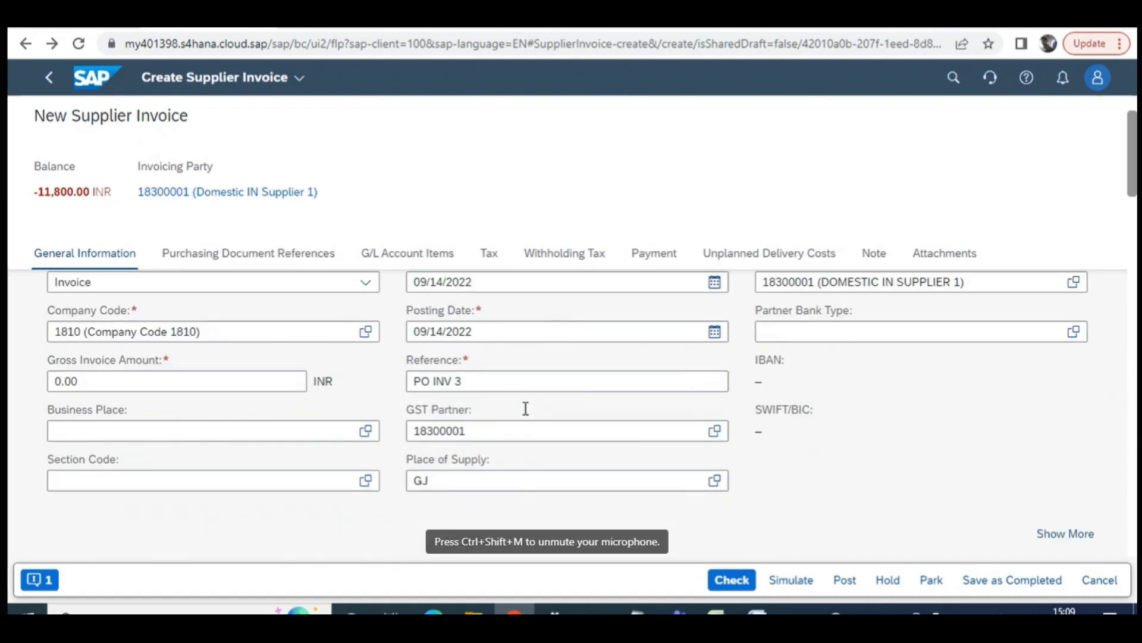
{"action": "scroll", "coordinate": [434, 428], "scroll_direction": "down", "scroll_amount": 2}
{"action": "scroll", "coordinate": [362, 484], "scroll_direction": "down", "scroll_amount": 2}
{"action": "scroll", "coordinate": [166, 486], "scroll_direction": "down", "scroll_amount": 2}
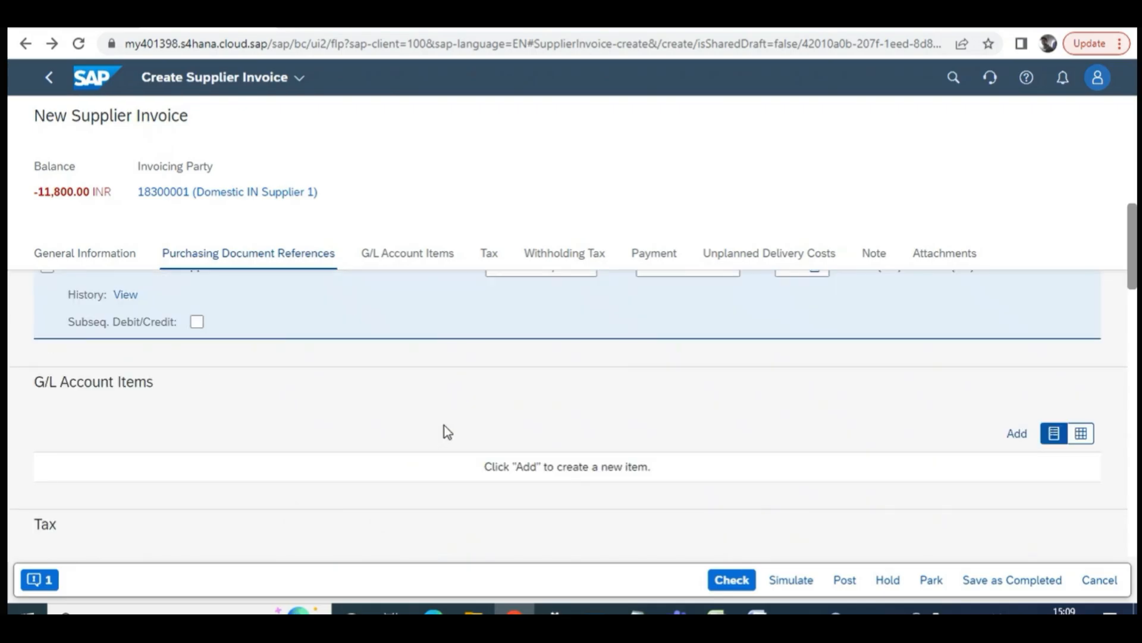
{"action": "scroll", "coordinate": [445, 428], "scroll_direction": "up", "scroll_amount": 1}
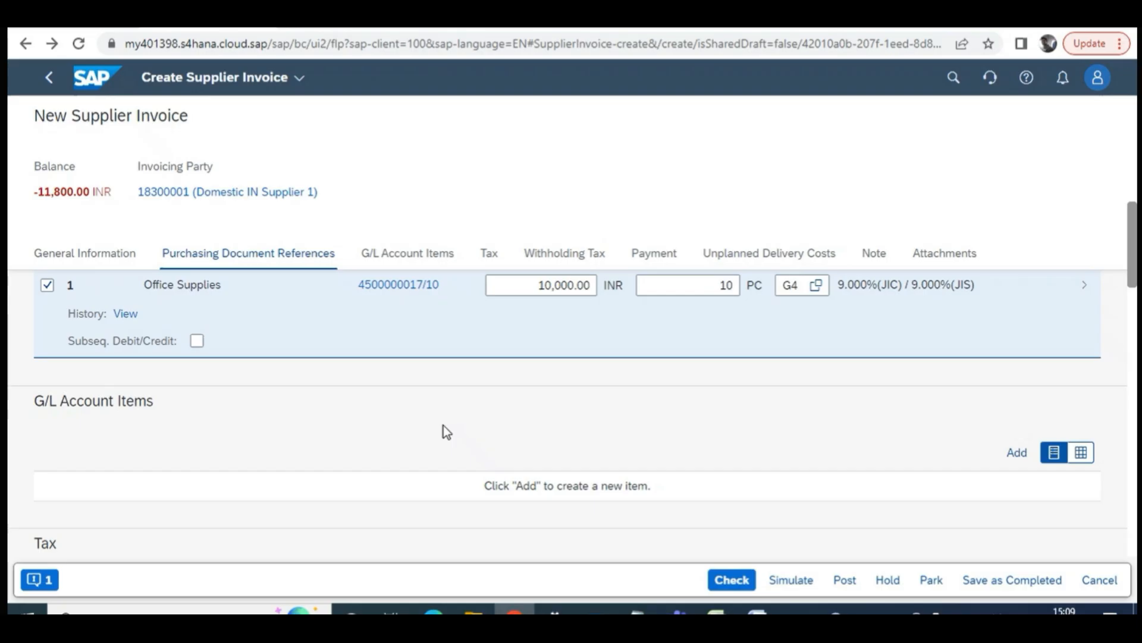
{"action": "scroll", "coordinate": [426, 432], "scroll_direction": "up", "scroll_amount": 1}
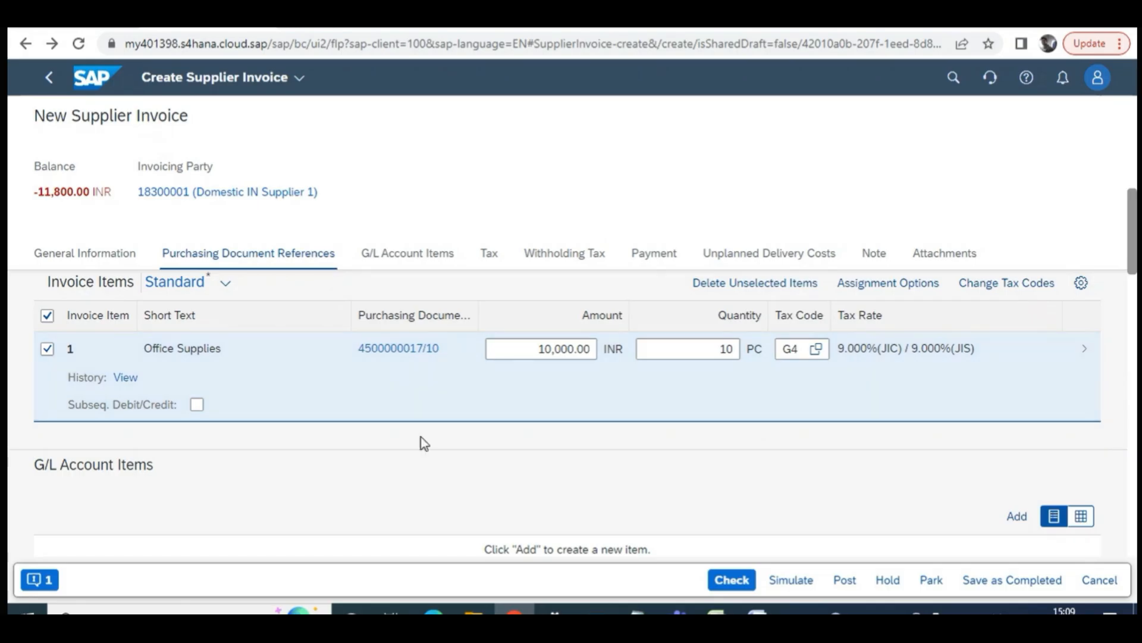
Examine the invoice's general information fields against the purchase order reference, its Office Supplies item and the G/L account items section
{"action": "scroll", "coordinate": [430, 451], "scroll_direction": "up", "scroll_amount": 8}
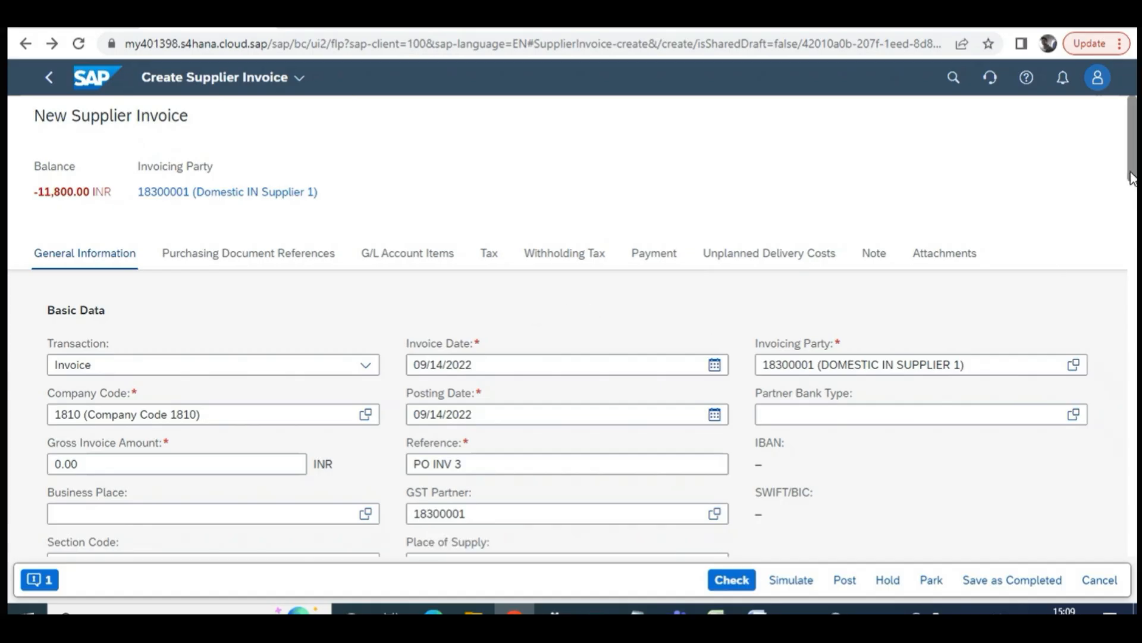
{"action": "scroll", "coordinate": [365, 310], "scroll_direction": "down", "scroll_amount": 1}
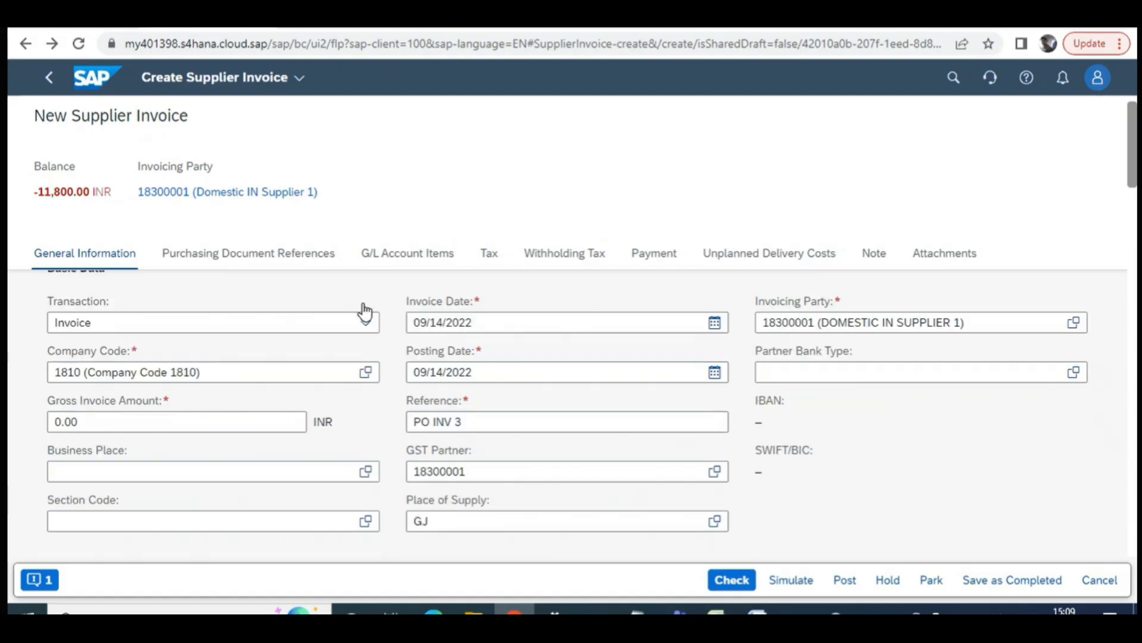
{"action": "scroll", "coordinate": [366, 311], "scroll_direction": "down", "scroll_amount": 8}
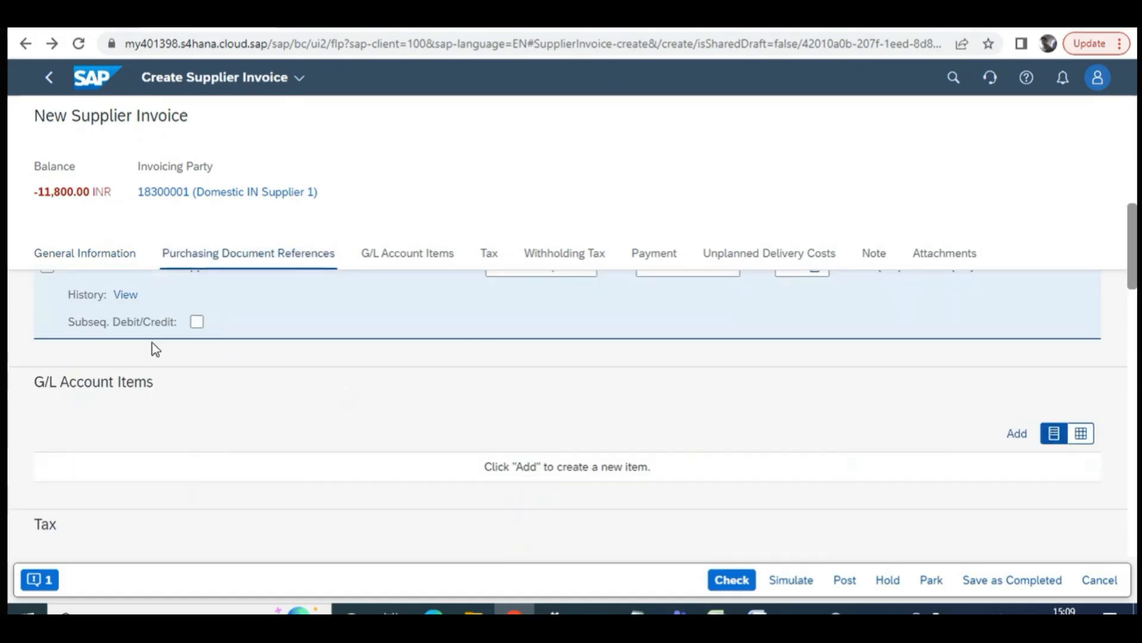
{"action": "scroll", "coordinate": [153, 348], "scroll_direction": "up", "scroll_amount": 2}
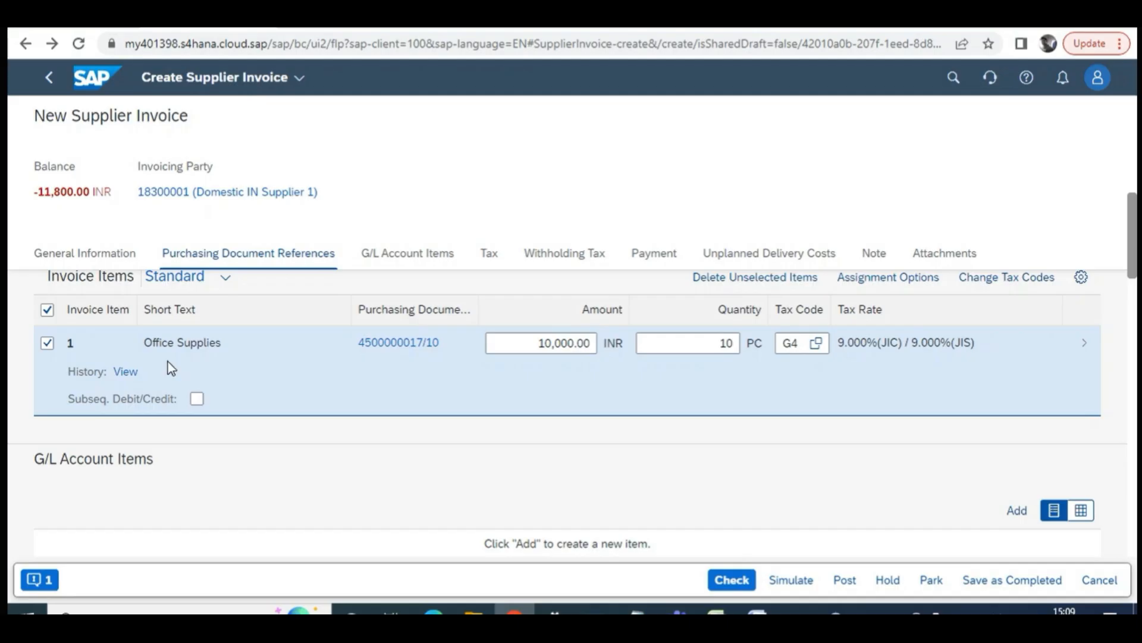
{"action": "scroll", "coordinate": [393, 452], "scroll_direction": "up", "scroll_amount": 6}
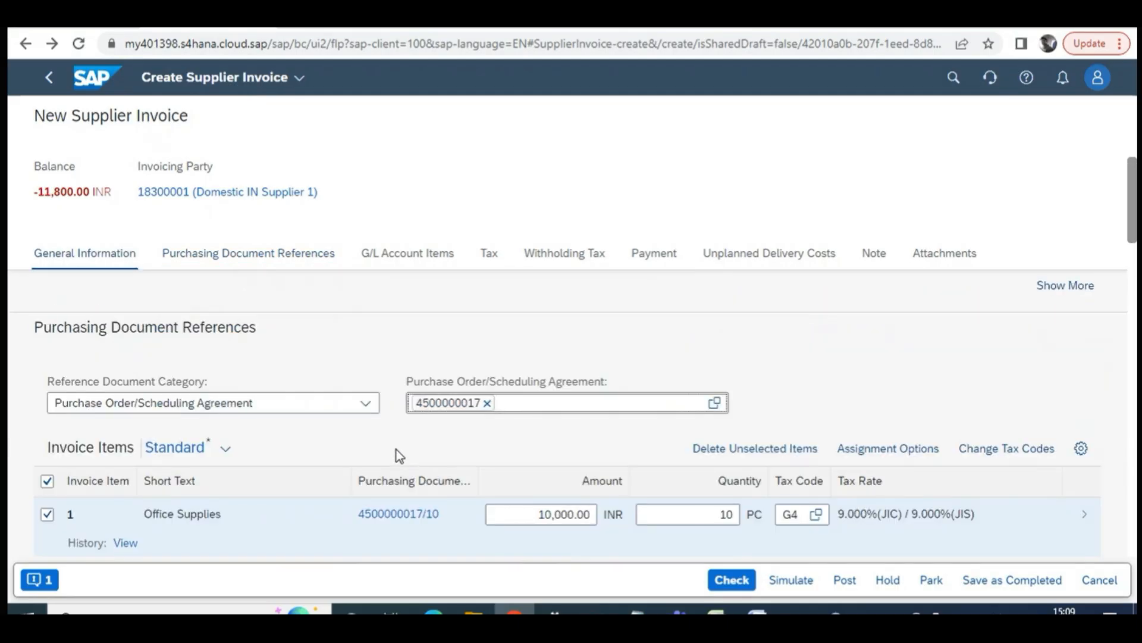
{"action": "scroll", "coordinate": [388, 417], "scroll_direction": "down", "scroll_amount": 4}
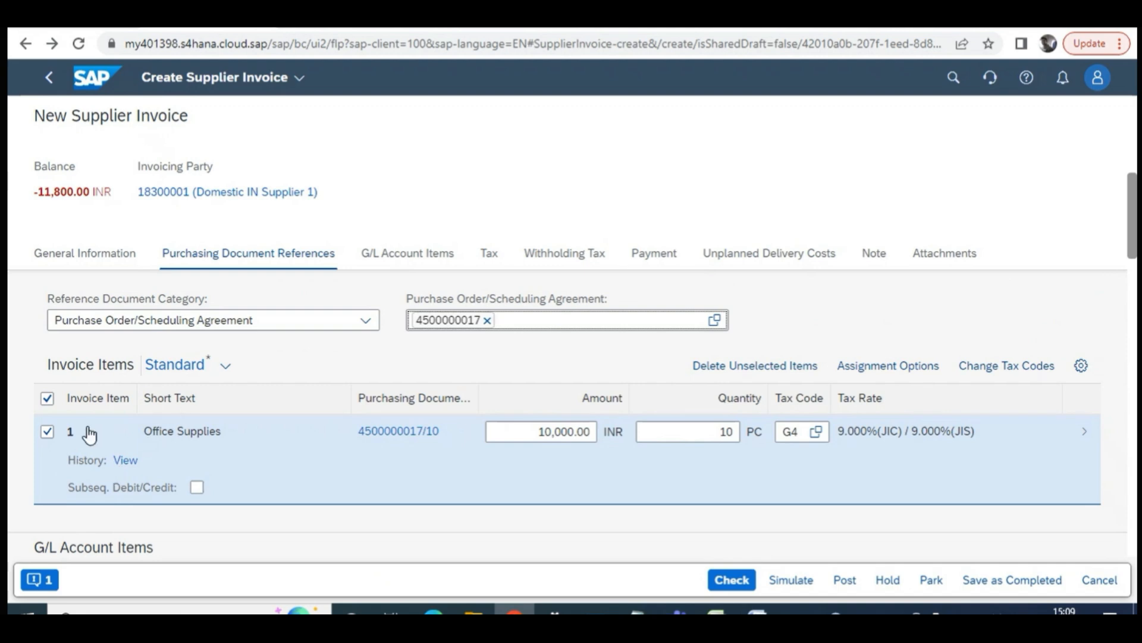
{"action": "scroll", "coordinate": [156, 541], "scroll_direction": "down", "scroll_amount": 2}
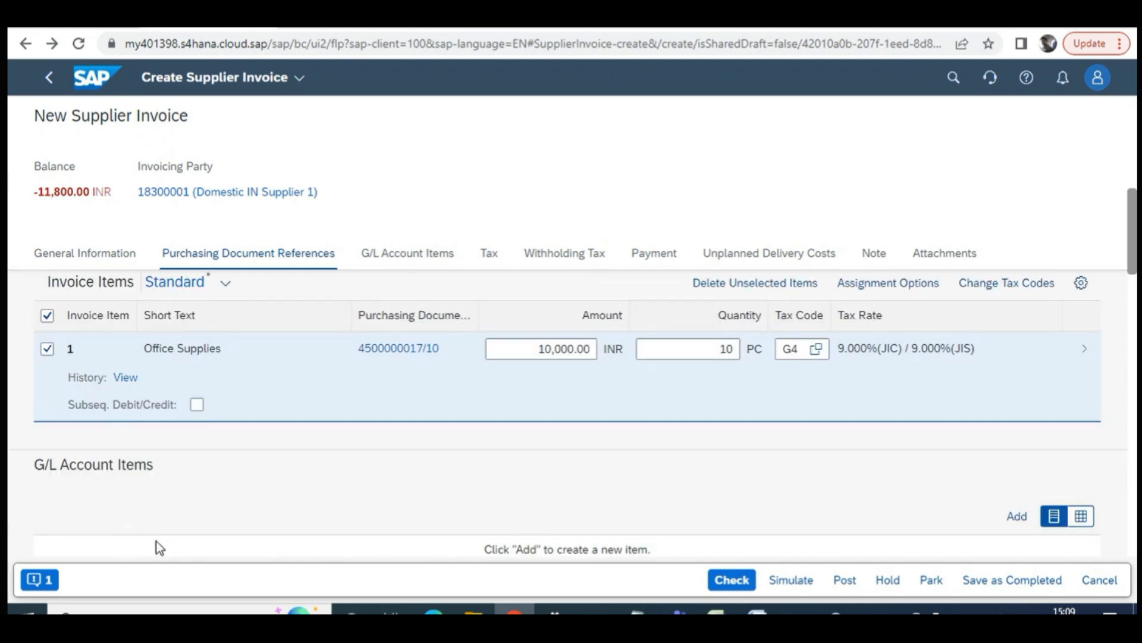
{"action": "scroll", "coordinate": [386, 359], "scroll_direction": "up", "scroll_amount": 4}
{"action": "scroll", "coordinate": [392, 365], "scroll_direction": "up", "scroll_amount": 1}
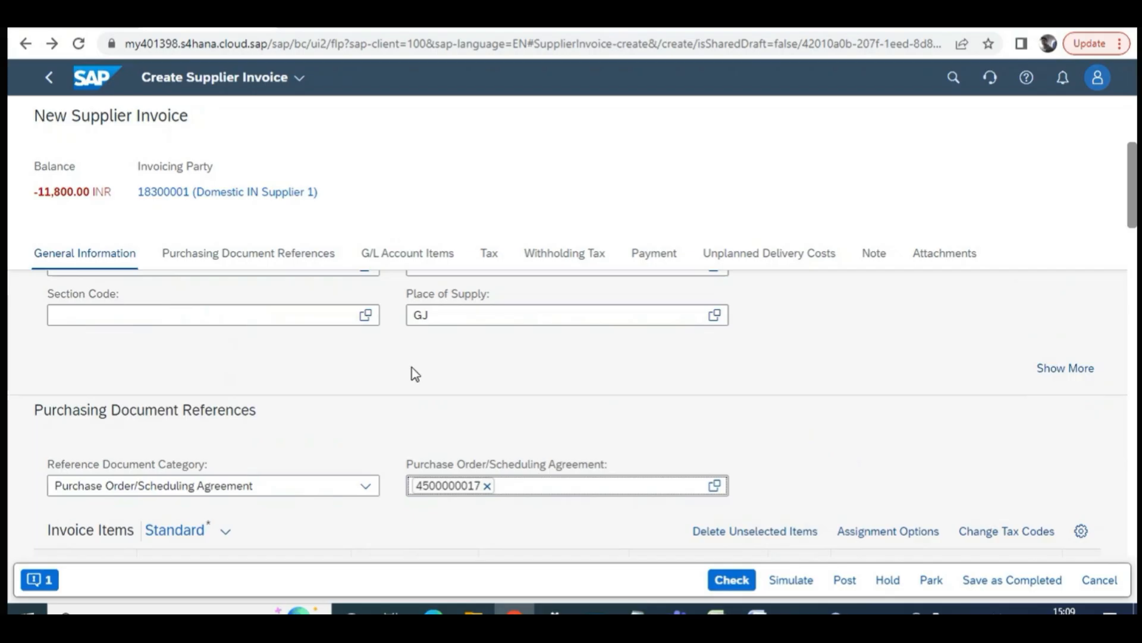
{"action": "scroll", "coordinate": [430, 417], "scroll_direction": "up", "scroll_amount": 4}
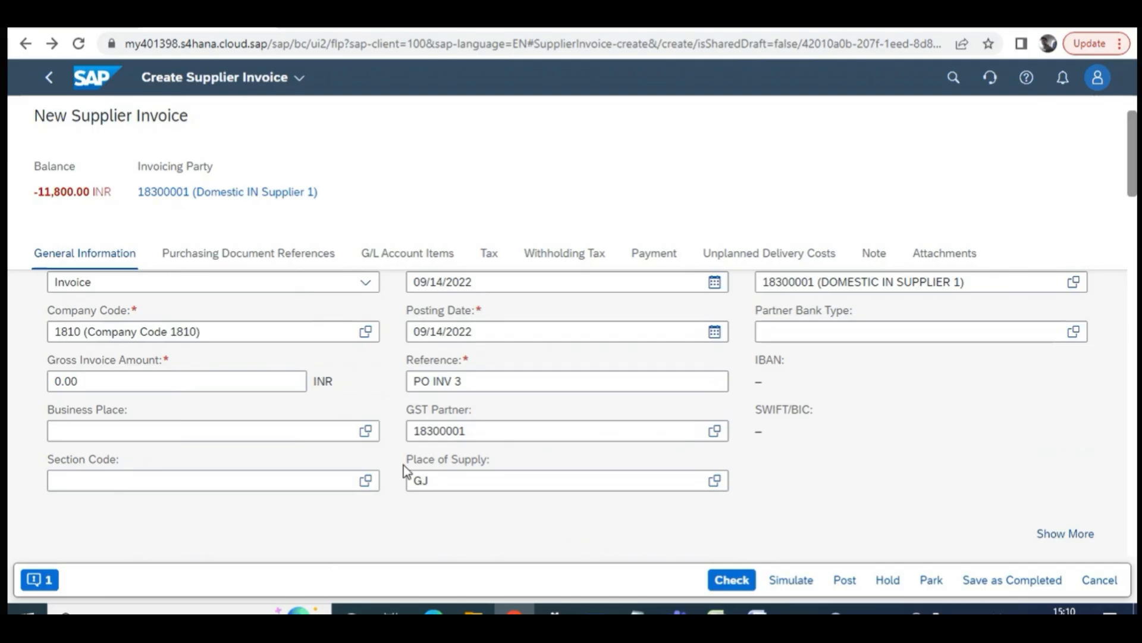
{"action": "scroll", "coordinate": [393, 441], "scroll_direction": "up", "scroll_amount": 2}
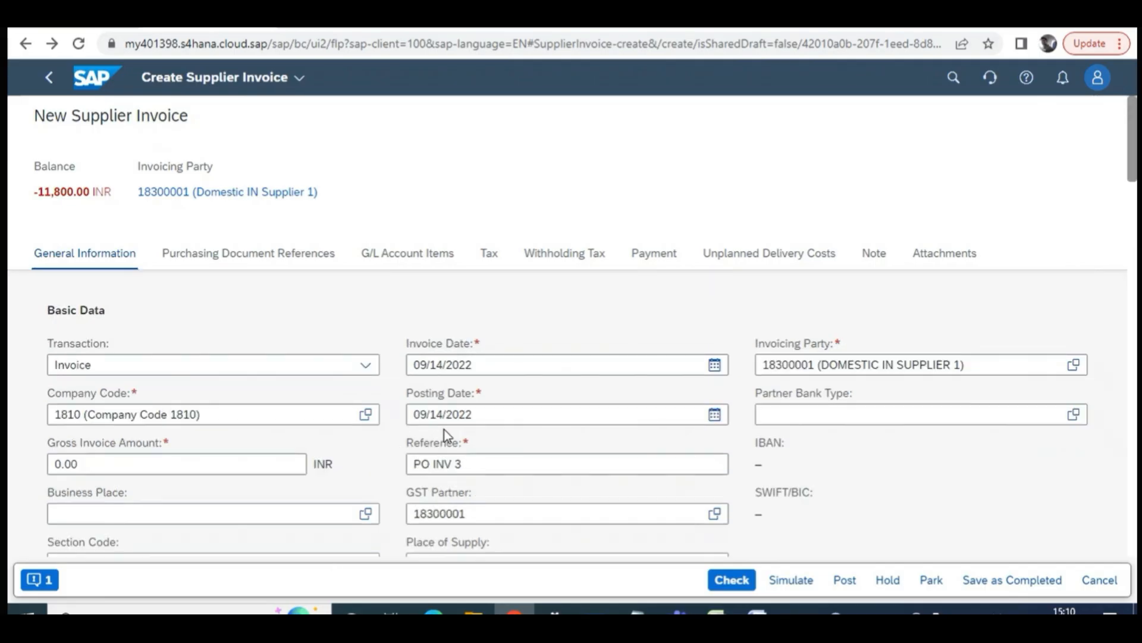
{"action": "scroll", "coordinate": [539, 366], "scroll_direction": "down", "scroll_amount": 4}
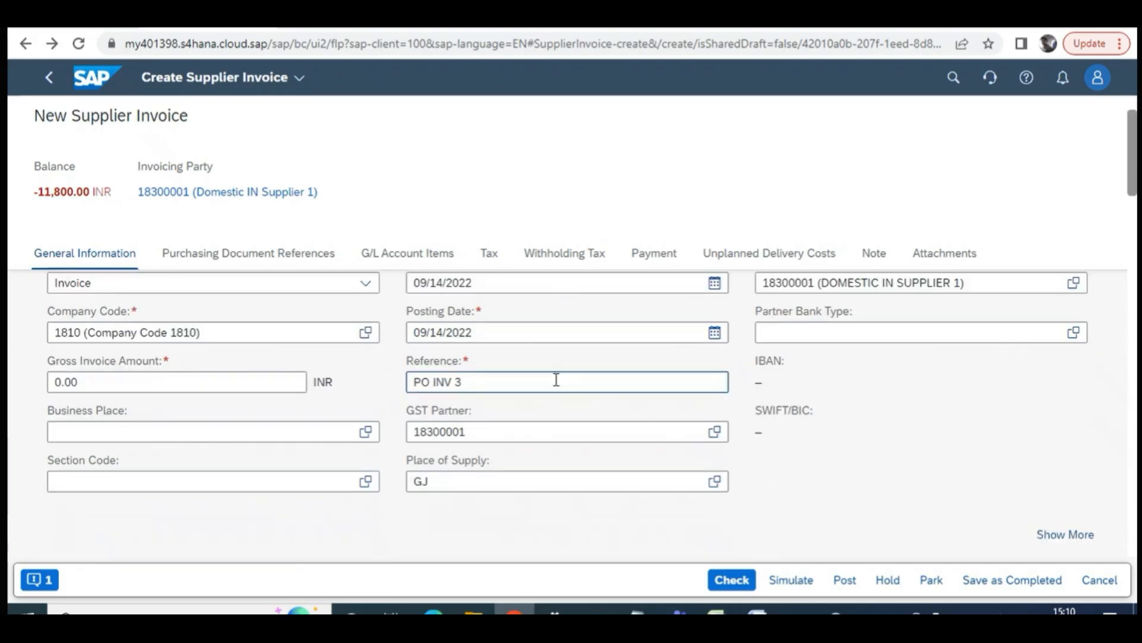
{"action": "scroll", "coordinate": [502, 428], "scroll_direction": "up", "scroll_amount": 2}
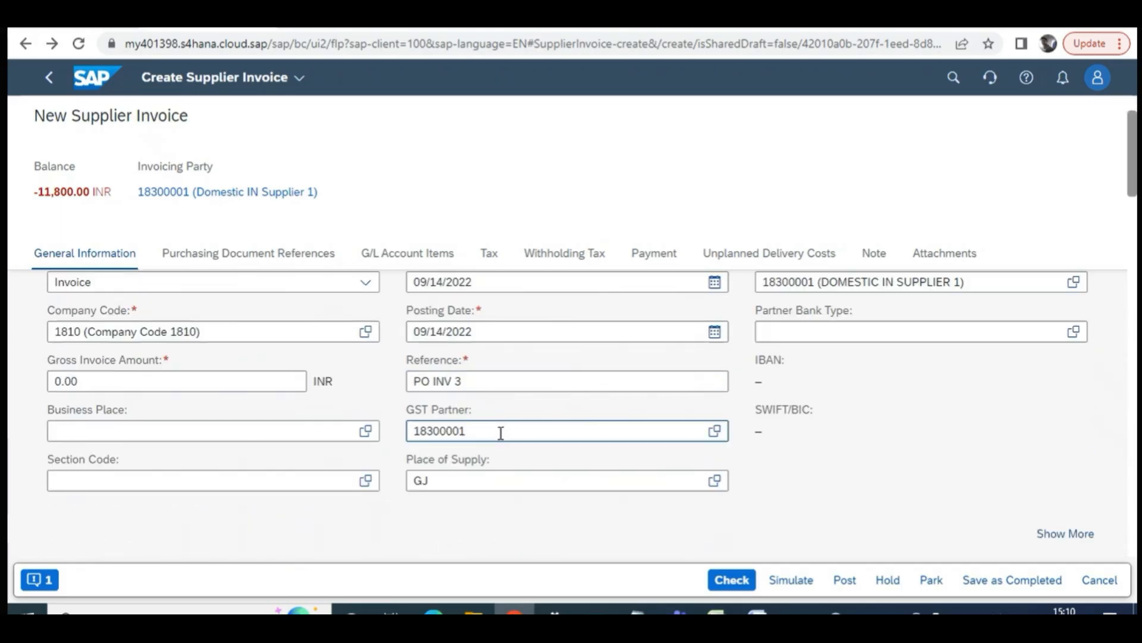
{"action": "scroll", "coordinate": [500, 432], "scroll_direction": "down", "scroll_amount": 6}
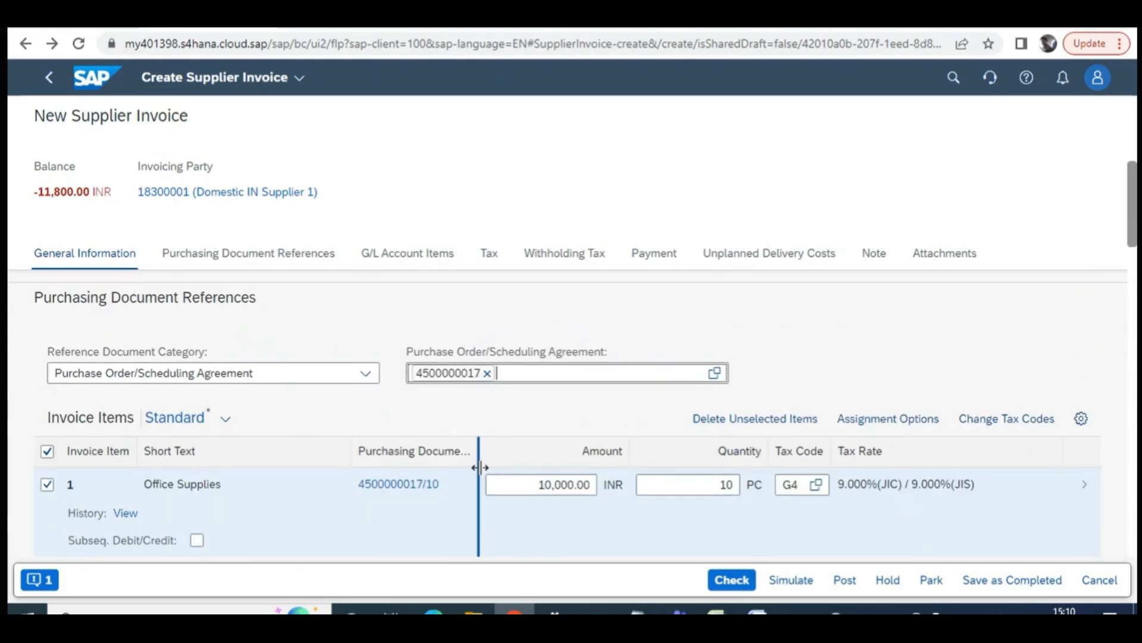
{"action": "scroll", "coordinate": [607, 502], "scroll_direction": "down", "scroll_amount": 2}
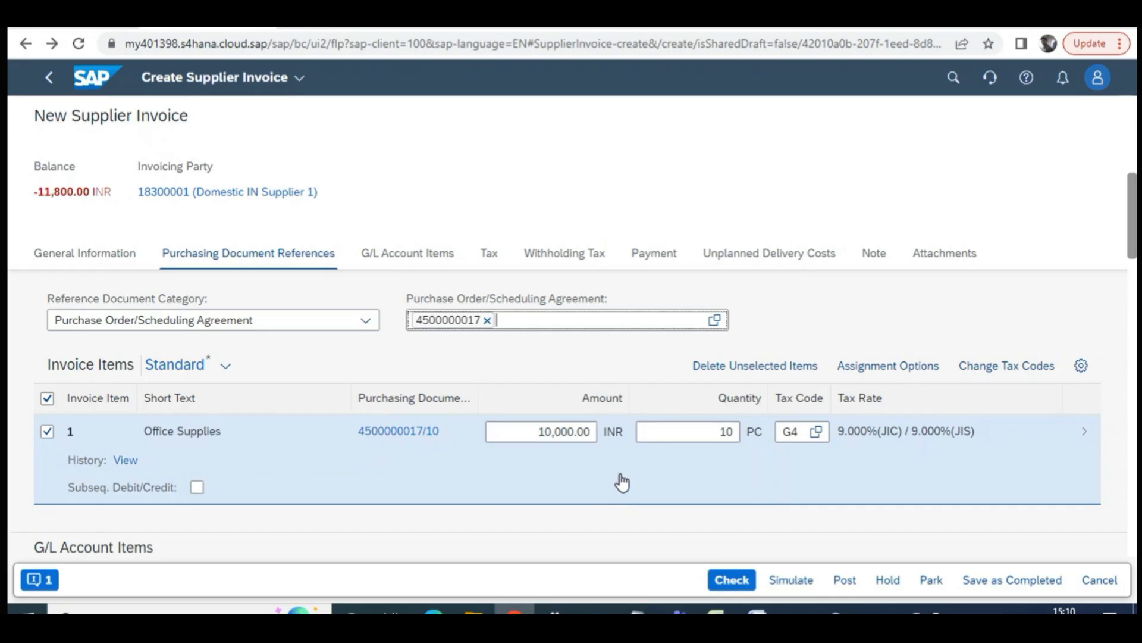
{"action": "scroll", "coordinate": [835, 470], "scroll_direction": "up", "scroll_amount": 10}
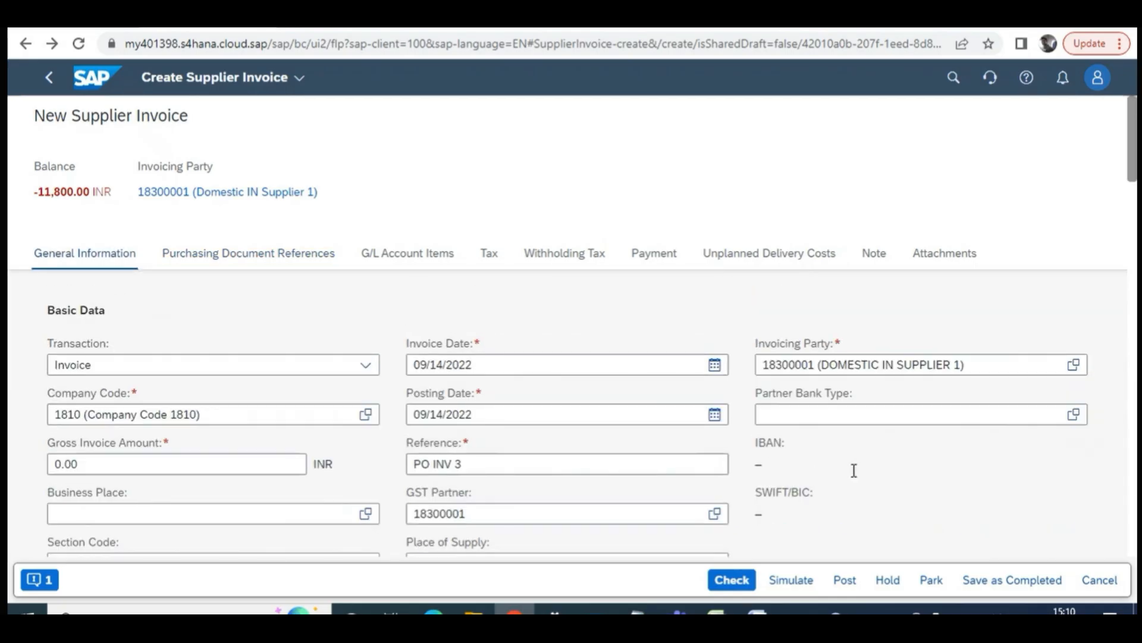
Expand the additional details in the invoice's general information and examine the document type field
{"action": "scroll", "coordinate": [855, 472], "scroll_direction": "down", "scroll_amount": 4}
{"action": "left_click", "coordinate": [1068, 451]}
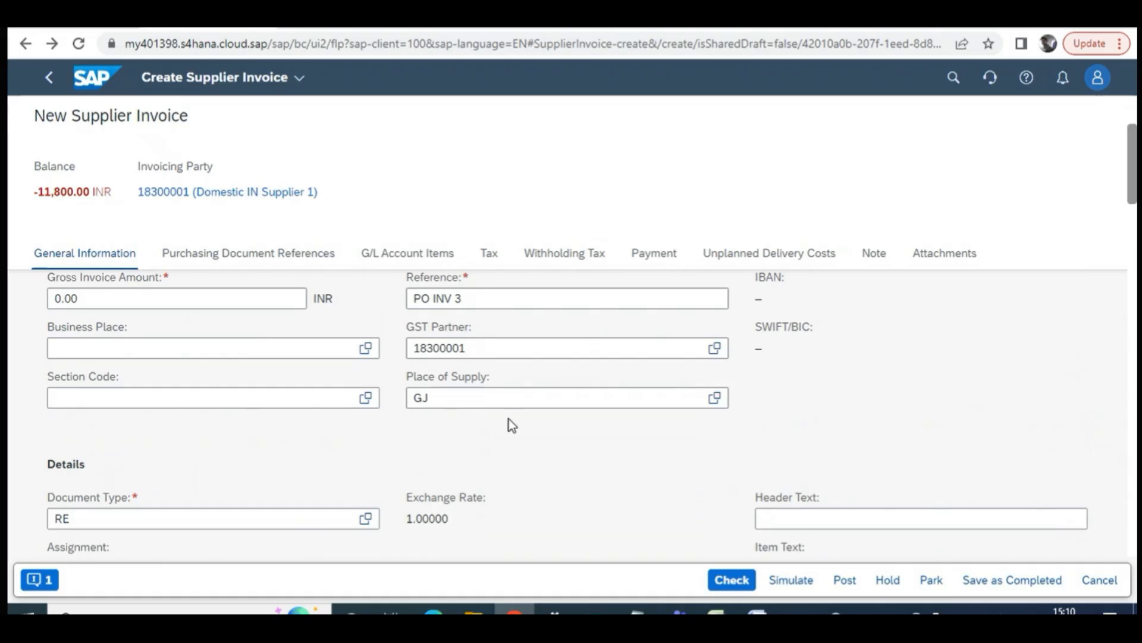
{"action": "scroll", "coordinate": [509, 422], "scroll_direction": "down", "scroll_amount": 2}
{"action": "scroll", "coordinate": [508, 427], "scroll_direction": "down", "scroll_amount": 2}
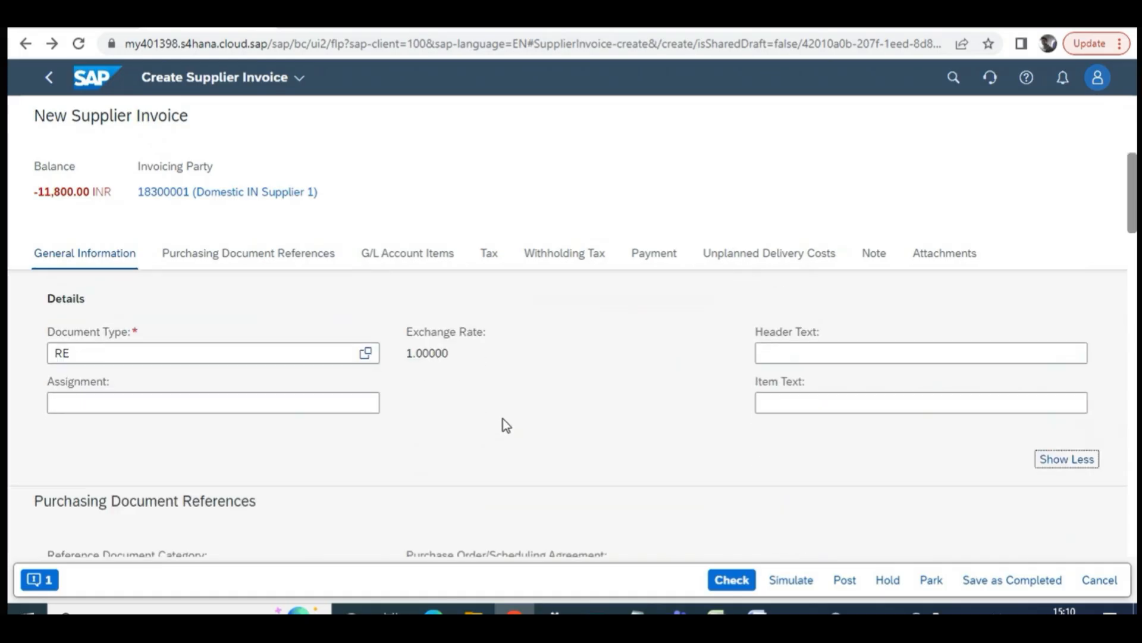
{"action": "scroll", "coordinate": [577, 431], "scroll_direction": "up", "scroll_amount": 2}
{"action": "left_click", "coordinate": [196, 440]}
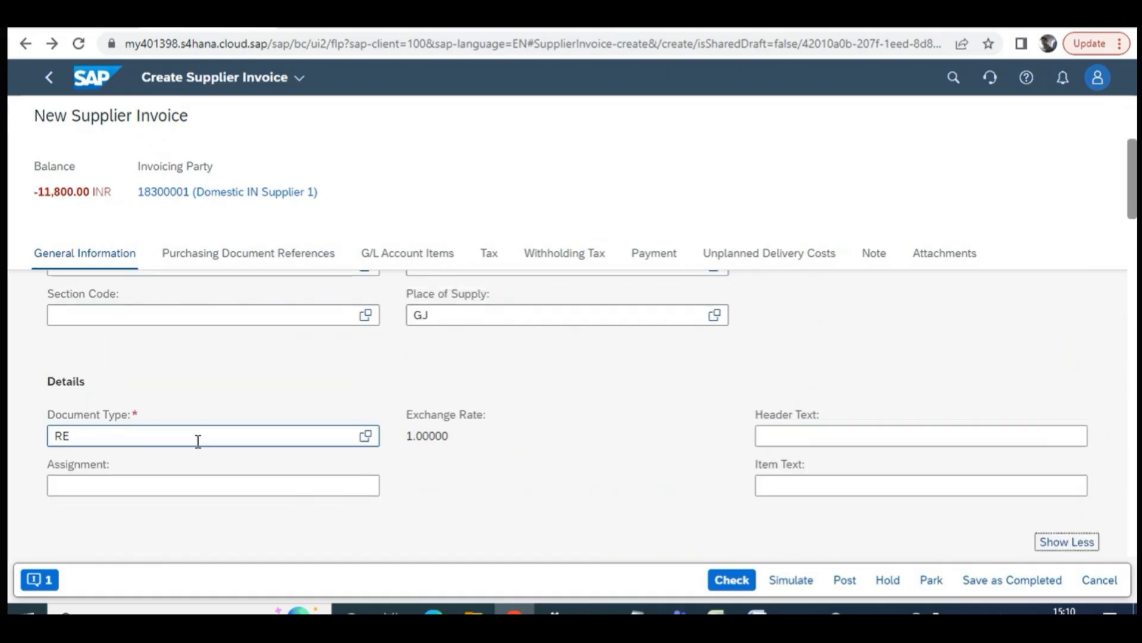
{"action": "left_click", "coordinate": [50, 415]}
{"action": "left_click_drag", "start_coordinate": [50, 415], "coordinate": [134, 412]}
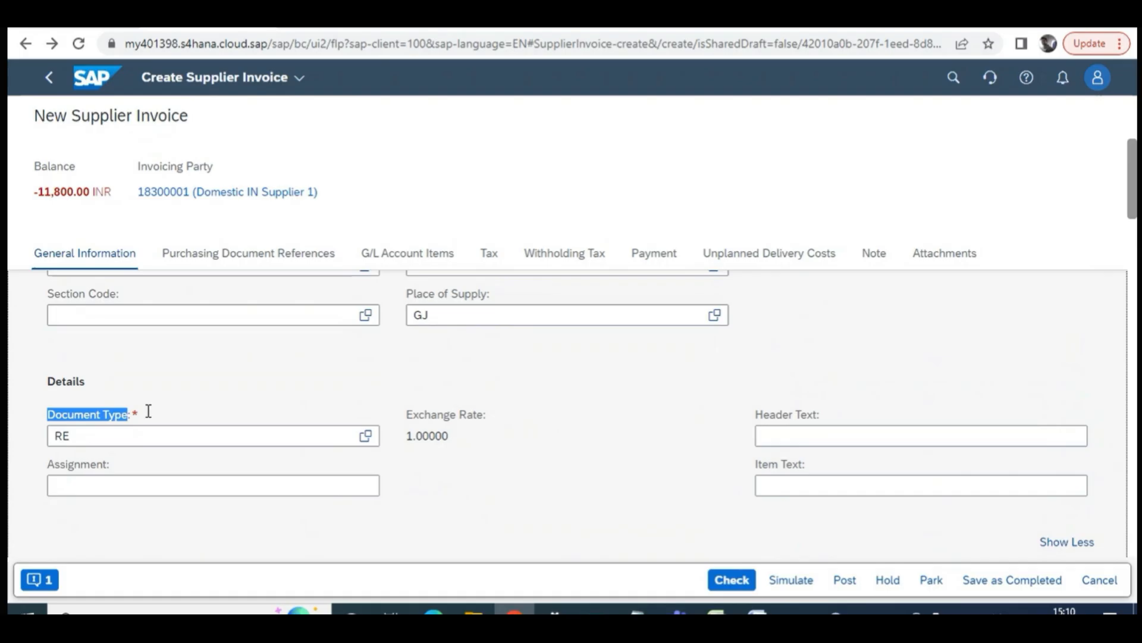
{"action": "left_click_drag", "start_coordinate": [87, 437], "coordinate": [50, 441]}
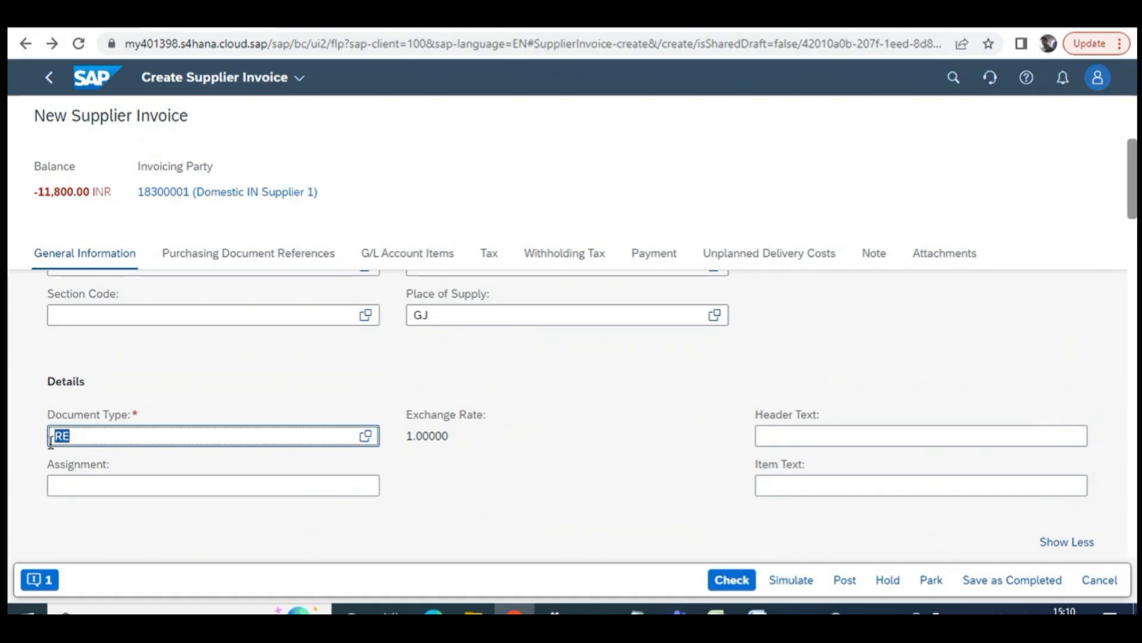
Set the invoice's business place to 1810 (Gujarat) from the list of available business places
{"action": "scroll", "coordinate": [522, 485], "scroll_direction": "up", "scroll_amount": 3}
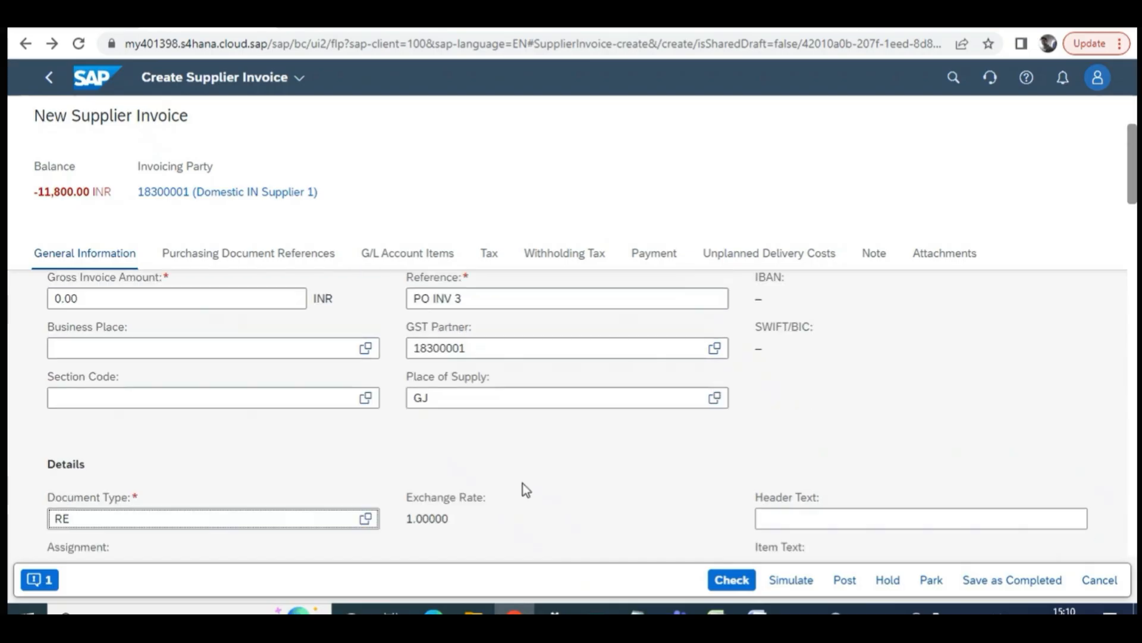
{"action": "left_click", "coordinate": [198, 434]}
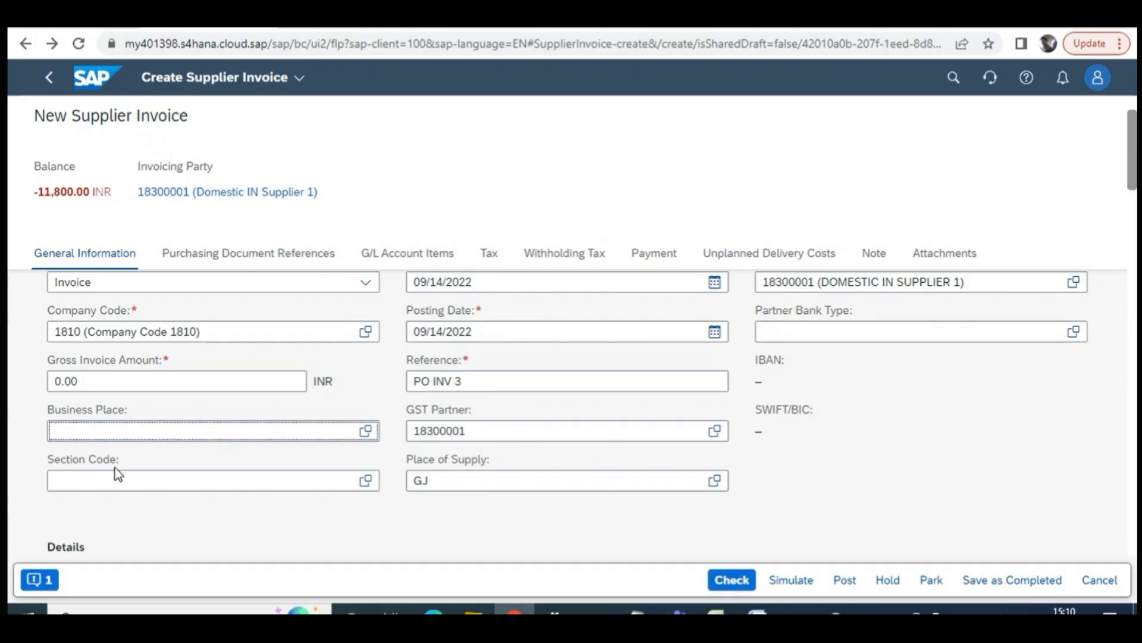
{"action": "left_click", "coordinate": [367, 431]}
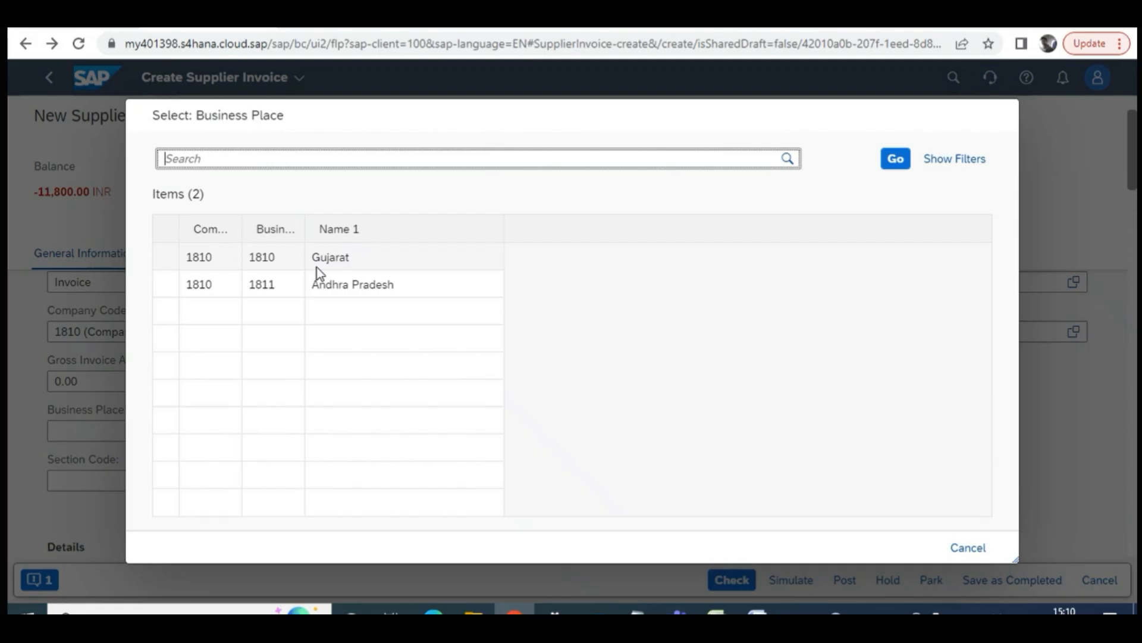
{"action": "left_click", "coordinate": [332, 257]}
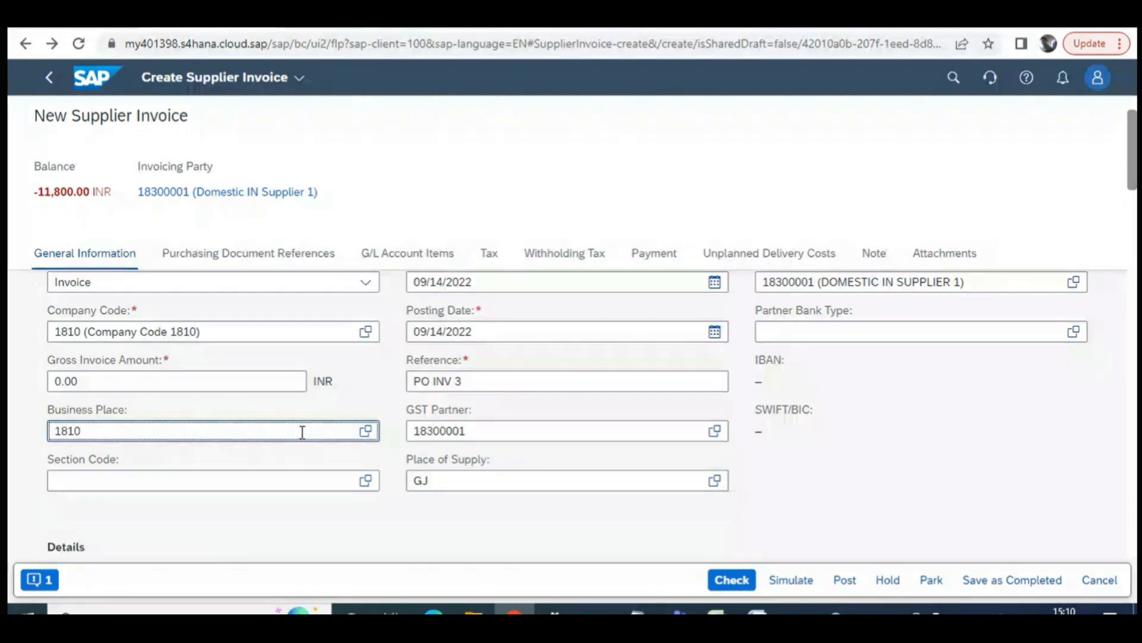
Set the invoice's section code to 1821 (Gujarat) from the section codes for company code 1810
{"action": "left_click", "coordinate": [148, 481]}
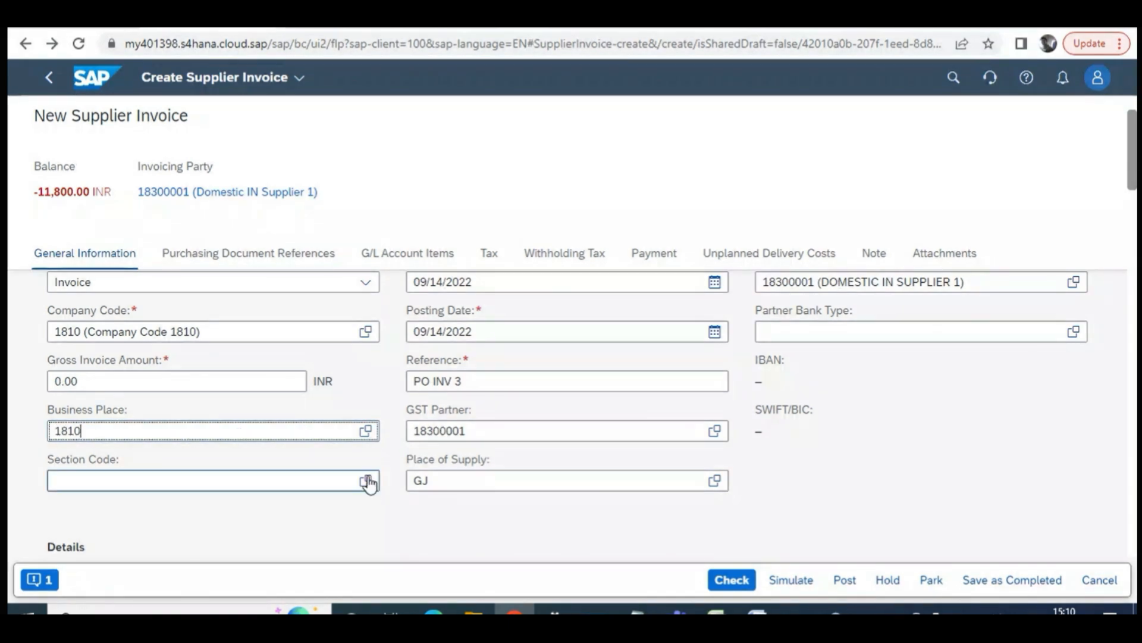
{"action": "left_click", "coordinate": [366, 482]}
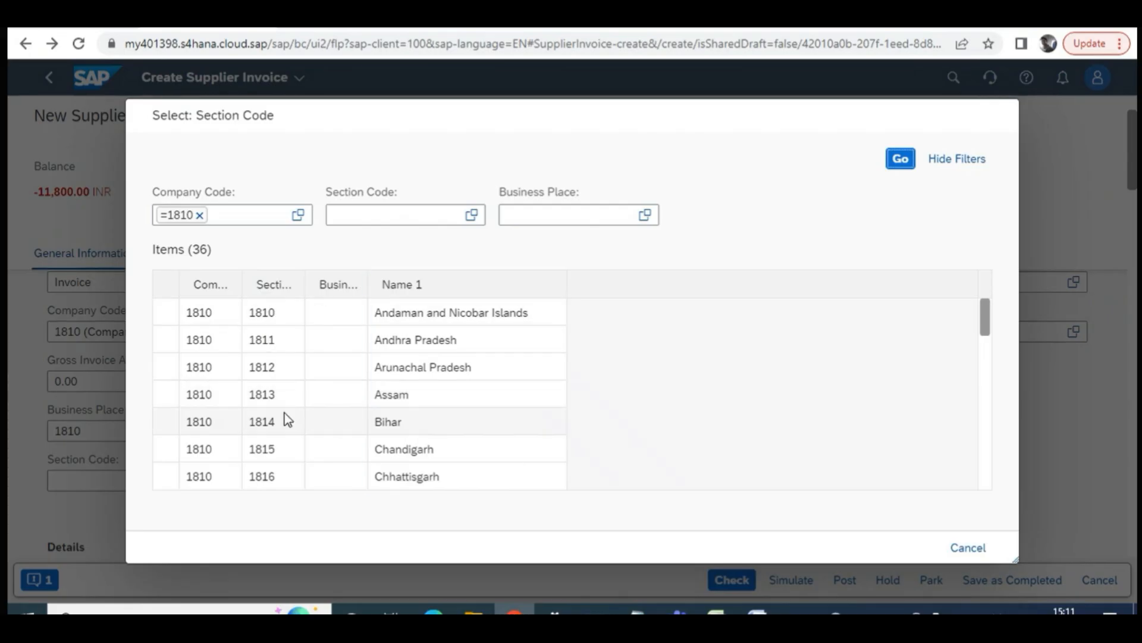
{"action": "scroll", "coordinate": [365, 439], "scroll_direction": "down", "scroll_amount": 5}
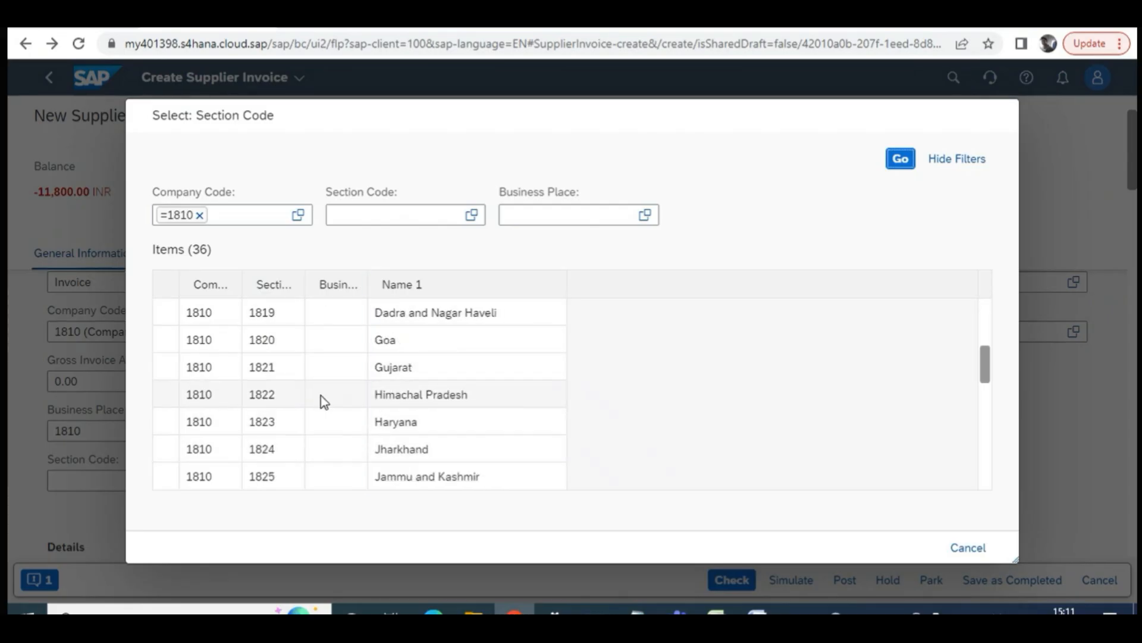
{"action": "left_click", "coordinate": [284, 370]}
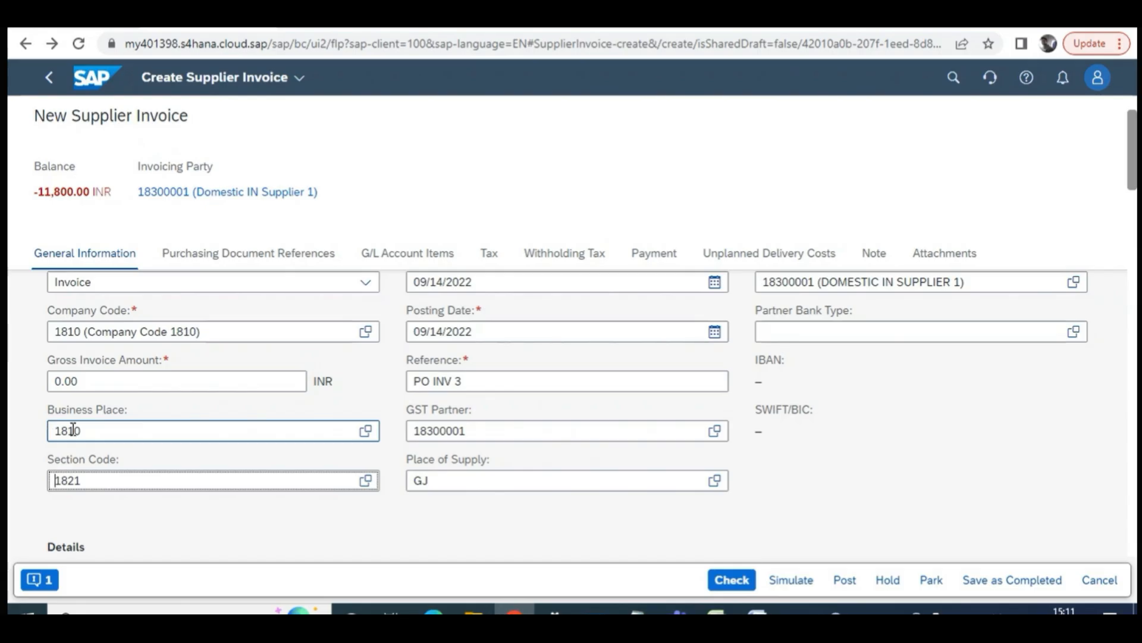
Highlight the Business Place and Section Code labels in the invoice's basic data to review both fields
{"action": "left_click_drag", "start_coordinate": [50, 409], "coordinate": [141, 417]}
{"action": "left_click", "coordinate": [44, 409]}
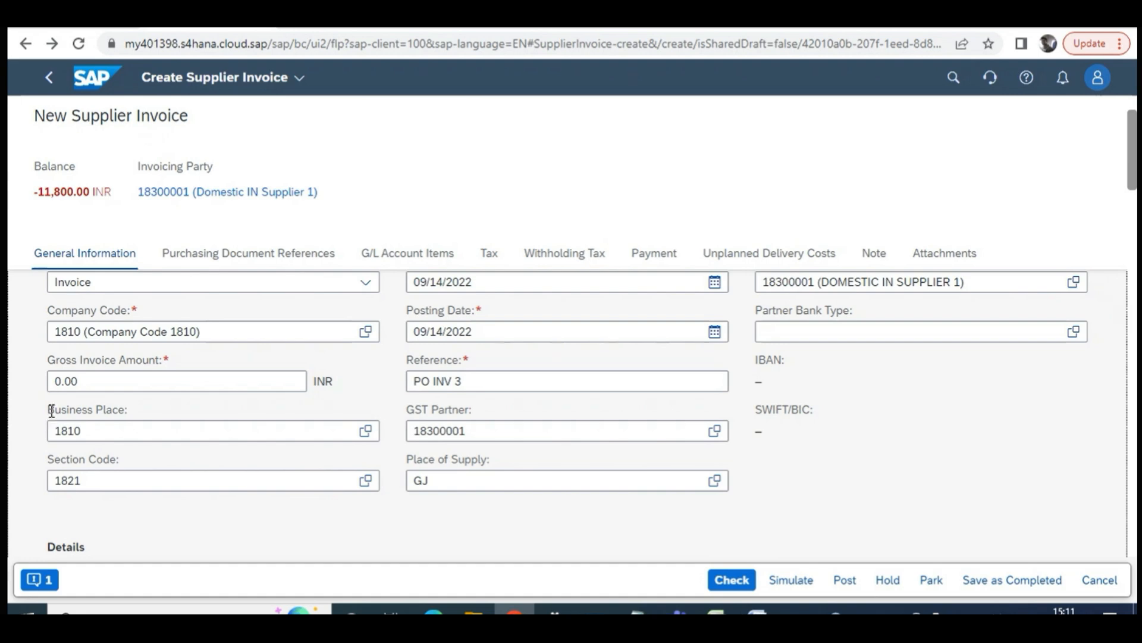
{"action": "left_click_drag", "start_coordinate": [50, 411], "coordinate": [129, 411]}
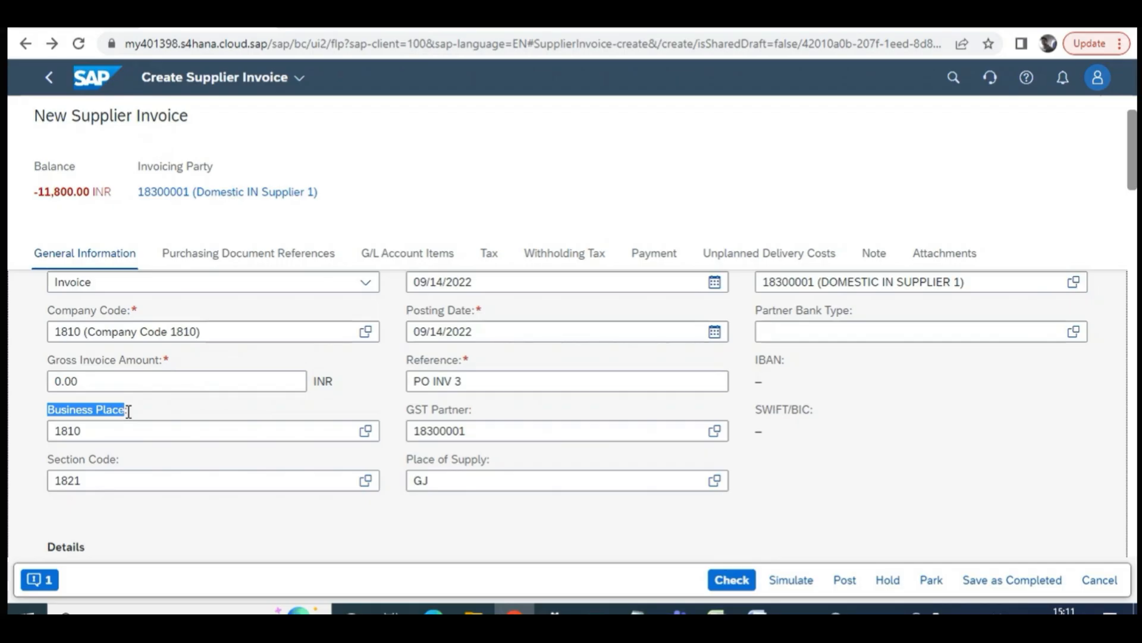
{"action": "left_click_drag", "start_coordinate": [128, 411], "coordinate": [44, 408]}
{"action": "mouse_move", "coordinate": [45, 408]}
{"action": "left_mouse_down"}
{"action": "mouse_move", "coordinate": [76, 425]}
{"action": "mouse_move", "coordinate": [112, 425]}
{"action": "mouse_move", "coordinate": [126, 409]}
{"action": "mouse_move", "coordinate": [46, 411]}
{"action": "left_mouse_up"}
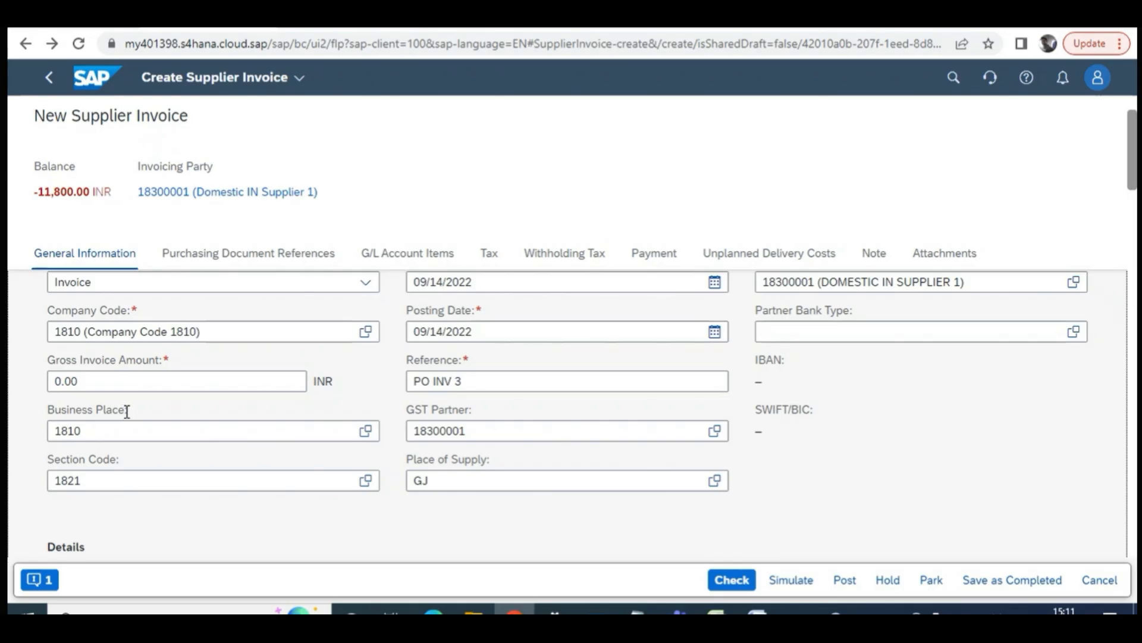
{"action": "mouse_move", "coordinate": [48, 408]}
{"action": "left_mouse_down"}
{"action": "mouse_move", "coordinate": [127, 409]}
{"action": "mouse_move", "coordinate": [65, 425]}
{"action": "mouse_move", "coordinate": [49, 410]}
{"action": "left_mouse_up"}
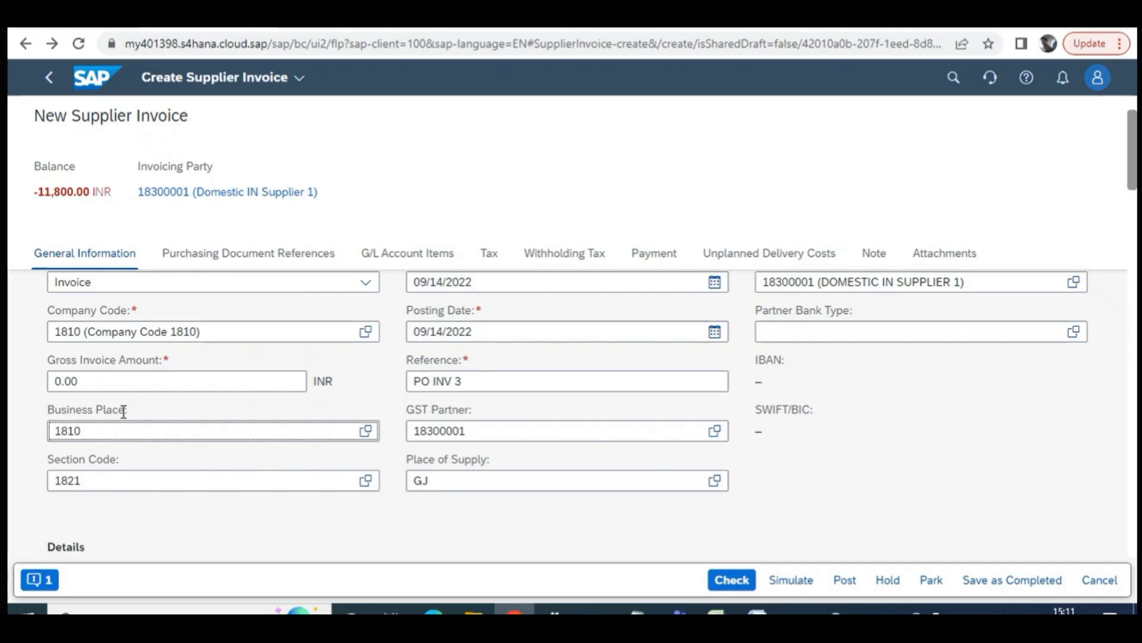
{"action": "left_click_drag", "start_coordinate": [124, 411], "coordinate": [43, 412]}
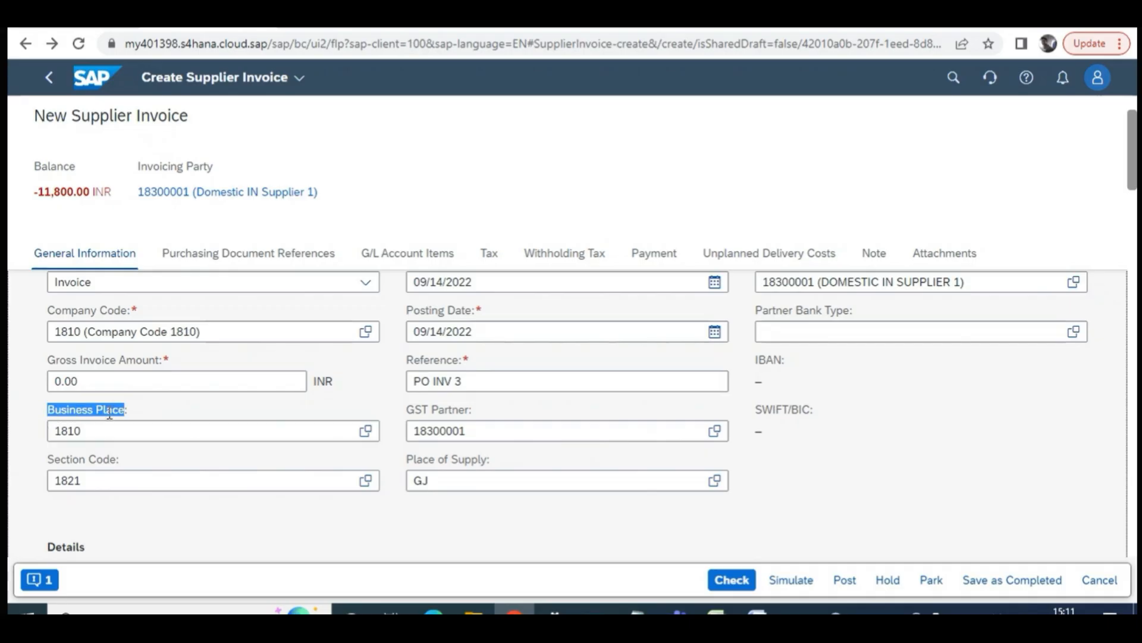
{"action": "left_click", "coordinate": [147, 411]}
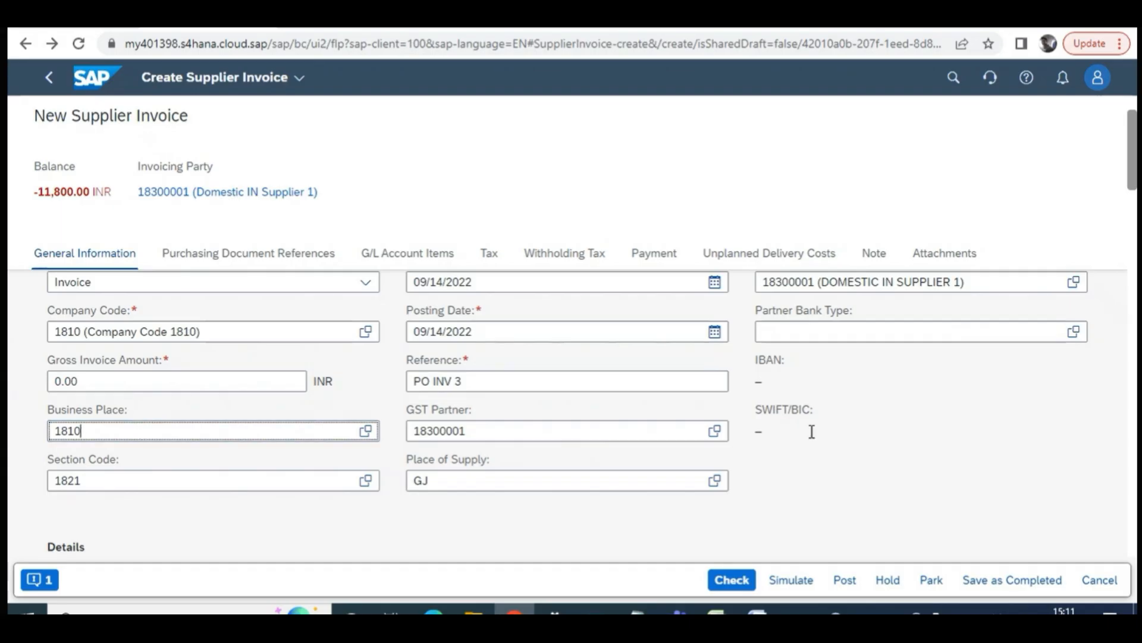
{"action": "left_click_drag", "start_coordinate": [51, 459], "coordinate": [127, 458]}
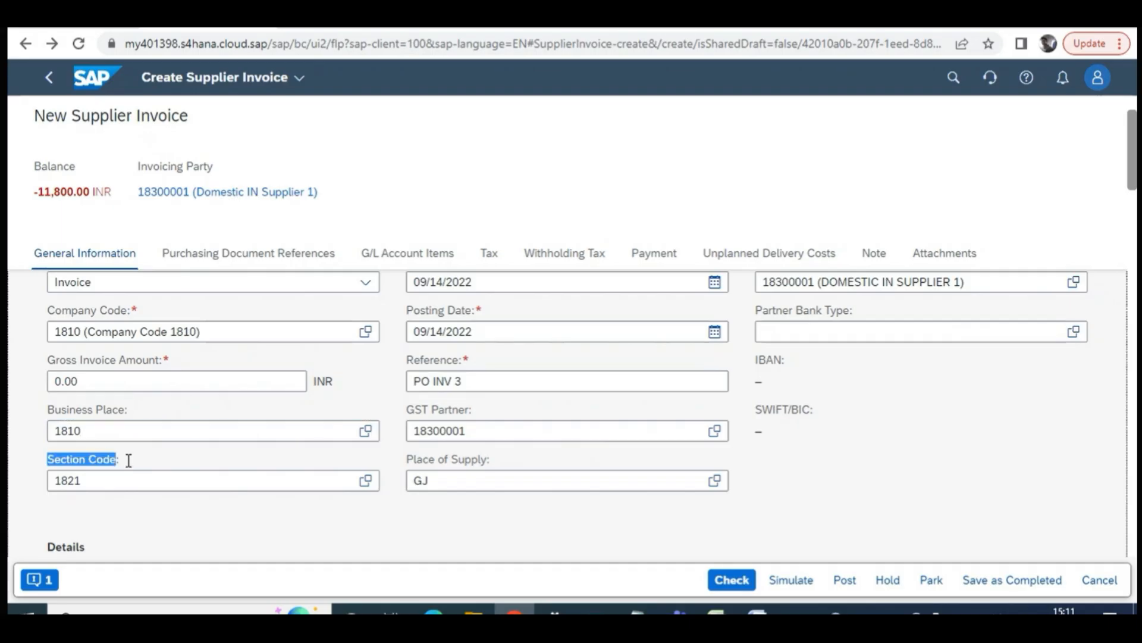
Review the invoice's basic data and details sections, from the transaction and invoicing party down to the document type and assignment
{"action": "left_click", "coordinate": [126, 460]}
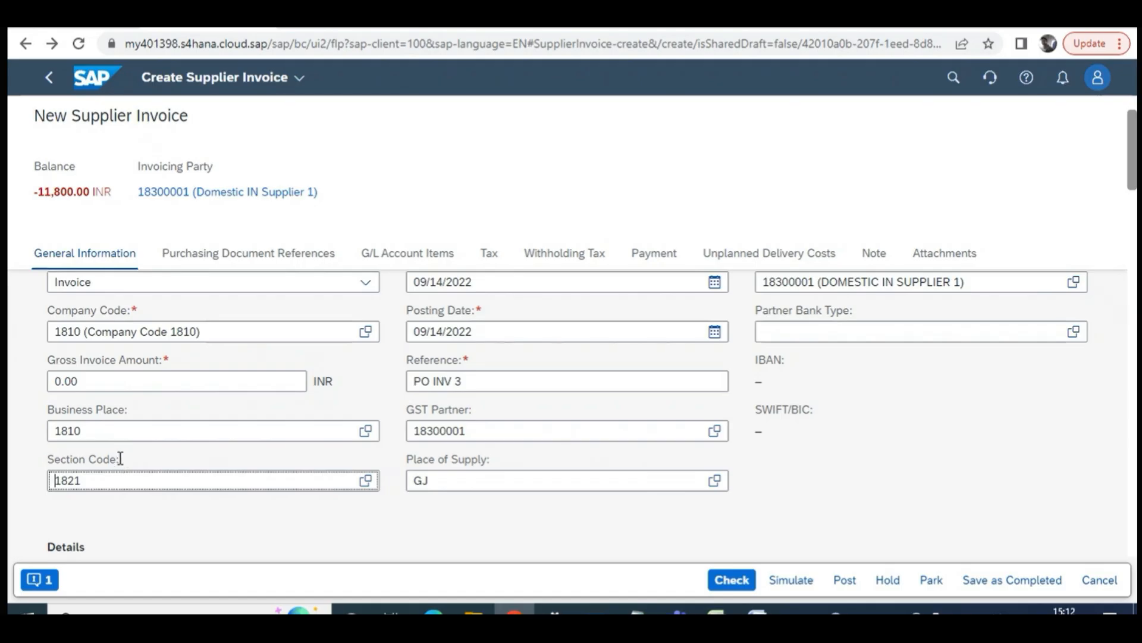
{"action": "mouse_move", "coordinate": [50, 457]}
{"action": "left_mouse_down"}
{"action": "mouse_move", "coordinate": [119, 459]}
{"action": "mouse_move", "coordinate": [51, 457]}
{"action": "left_mouse_up"}
{"action": "left_click", "coordinate": [51, 456]}
{"action": "scroll", "coordinate": [921, 461], "scroll_direction": "up", "scroll_amount": 2}
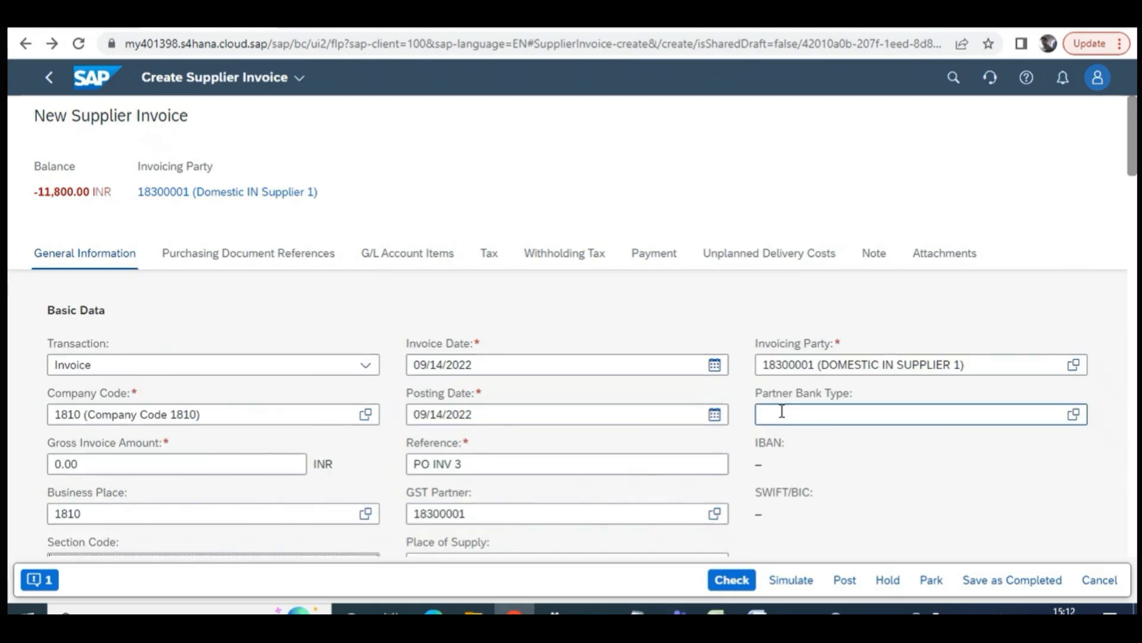
{"action": "scroll", "coordinate": [773, 420], "scroll_direction": "down", "scroll_amount": 3}
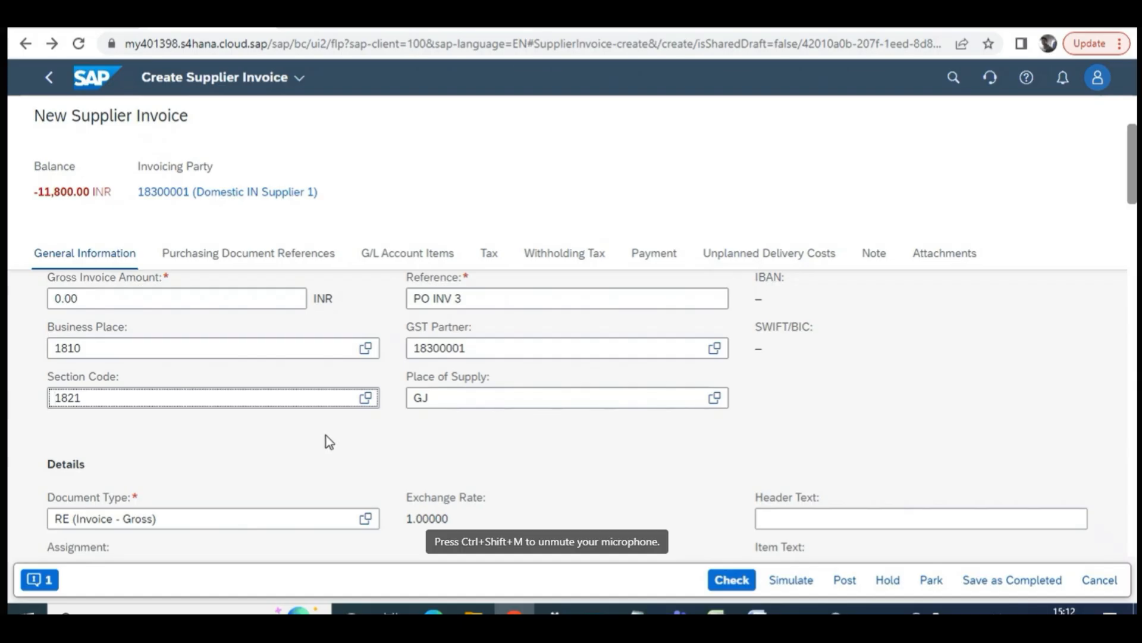
{"action": "scroll", "coordinate": [373, 438], "scroll_direction": "down", "scroll_amount": 3}
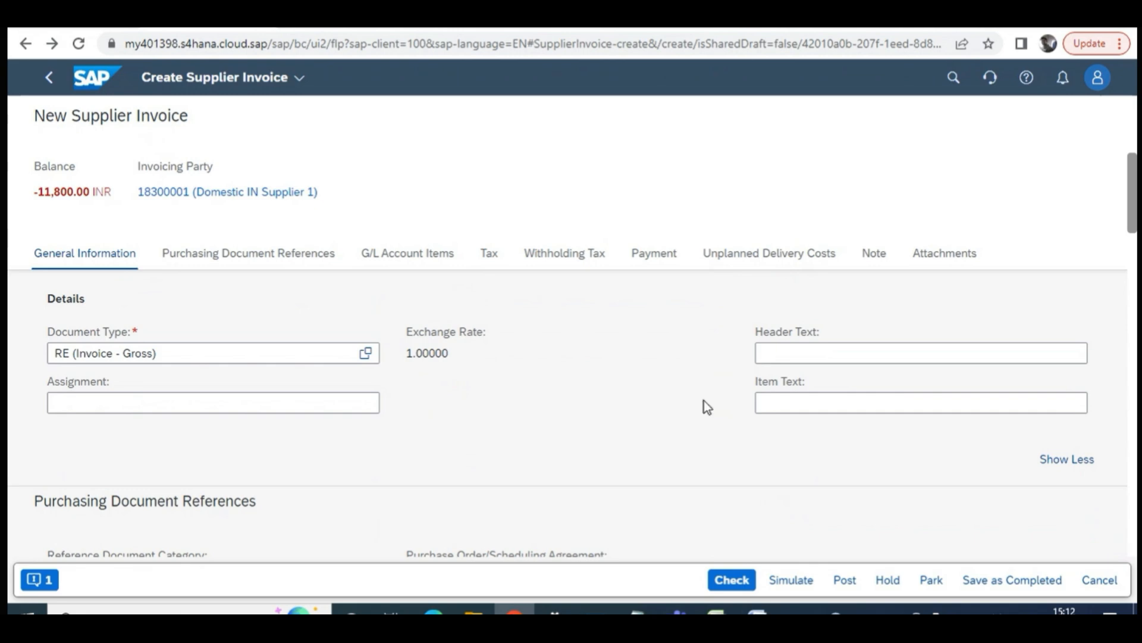
{"action": "scroll", "coordinate": [375, 458], "scroll_direction": "up", "scroll_amount": 1}
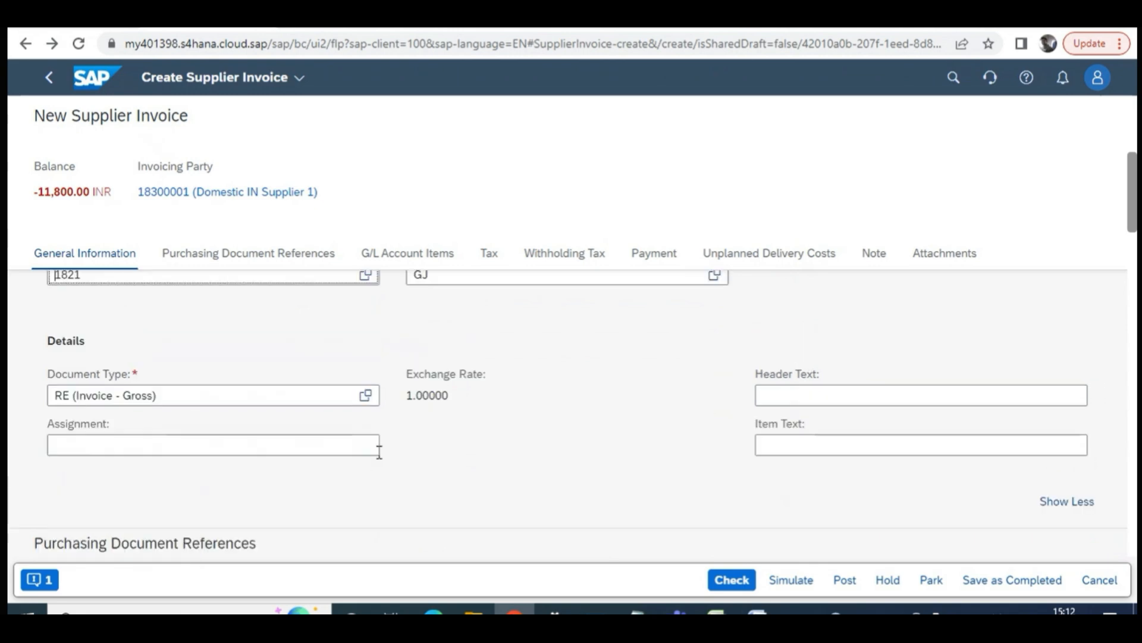
{"action": "scroll", "coordinate": [379, 452], "scroll_direction": "up", "scroll_amount": 3}
Highlight the Business Place and Section Code labels in turn to compare the two fields
{"action": "left_click_drag", "start_coordinate": [124, 329], "coordinate": [47, 332]}
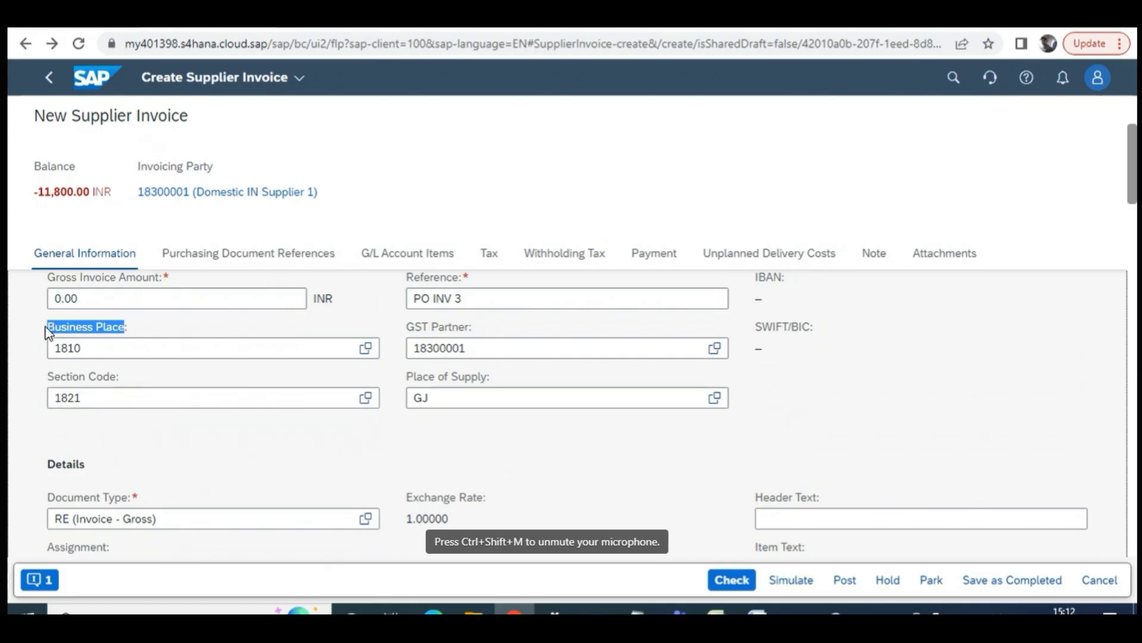
{"action": "left_click", "coordinate": [160, 326]}
{"action": "left_click_drag", "start_coordinate": [126, 326], "coordinate": [44, 331]}
{"action": "left_click", "coordinate": [132, 327]}
{"action": "left_click", "coordinate": [133, 327]}
{"action": "left_click_drag", "start_coordinate": [133, 327], "coordinate": [44, 331]}
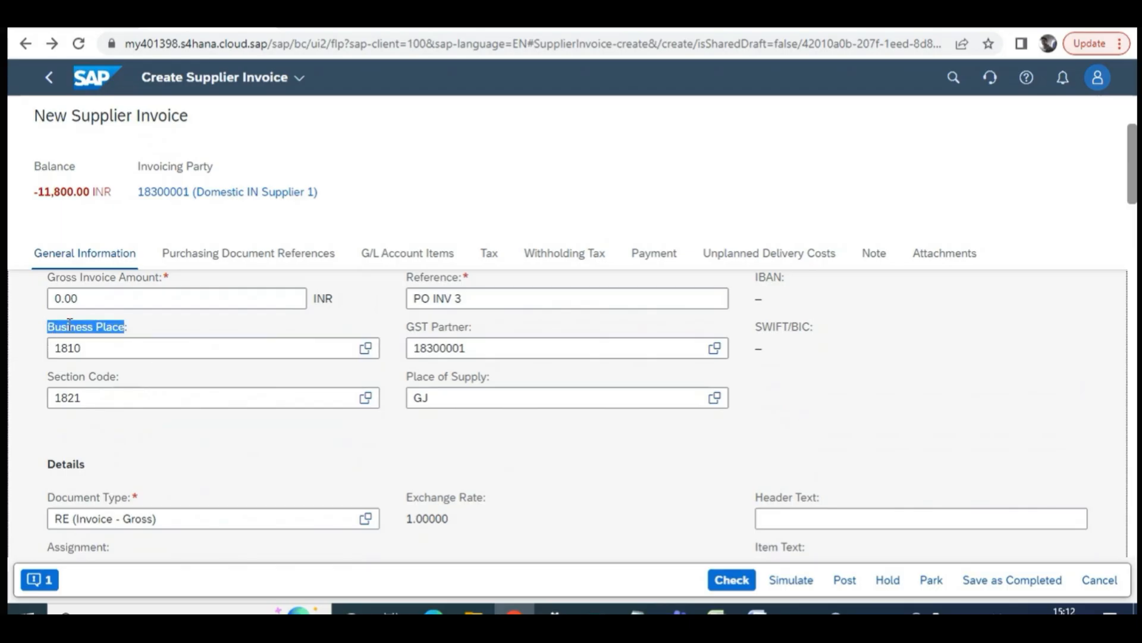
{"action": "left_click", "coordinate": [134, 377]}
{"action": "left_click_drag", "start_coordinate": [125, 375], "coordinate": [48, 370]}
{"action": "left_click", "coordinate": [125, 377]}
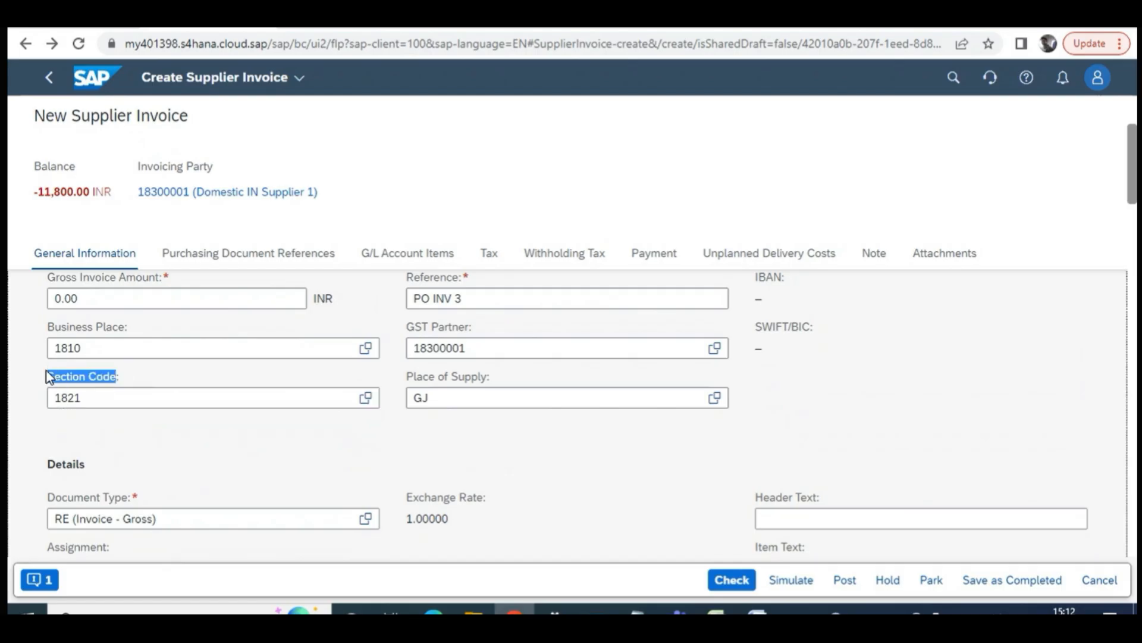
{"action": "left_click", "coordinate": [128, 371]}
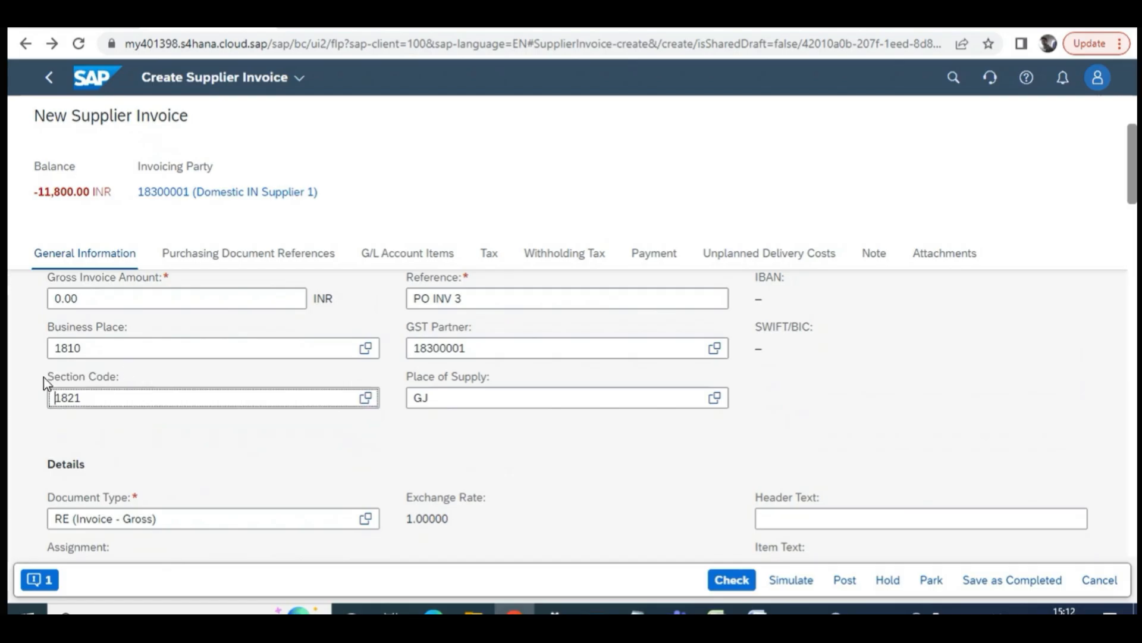
{"action": "left_click_drag", "start_coordinate": [50, 377], "coordinate": [123, 378]}
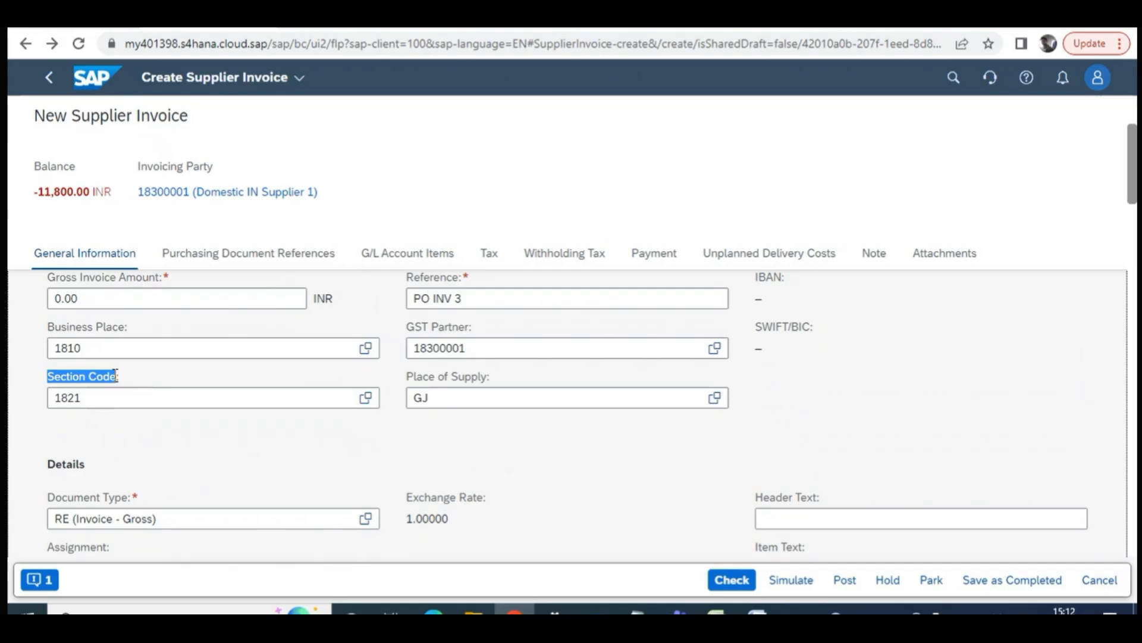
{"action": "left_click", "coordinate": [114, 373]}
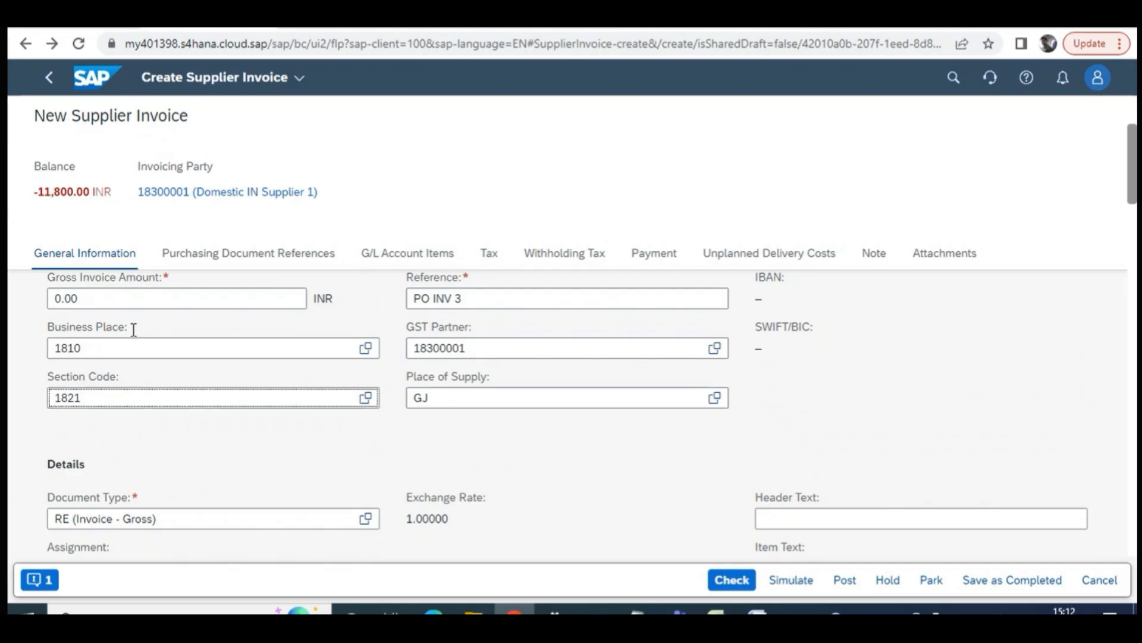
{"action": "left_click_drag", "start_coordinate": [125, 327], "coordinate": [60, 327]}
{"action": "left_click", "coordinate": [79, 329]}
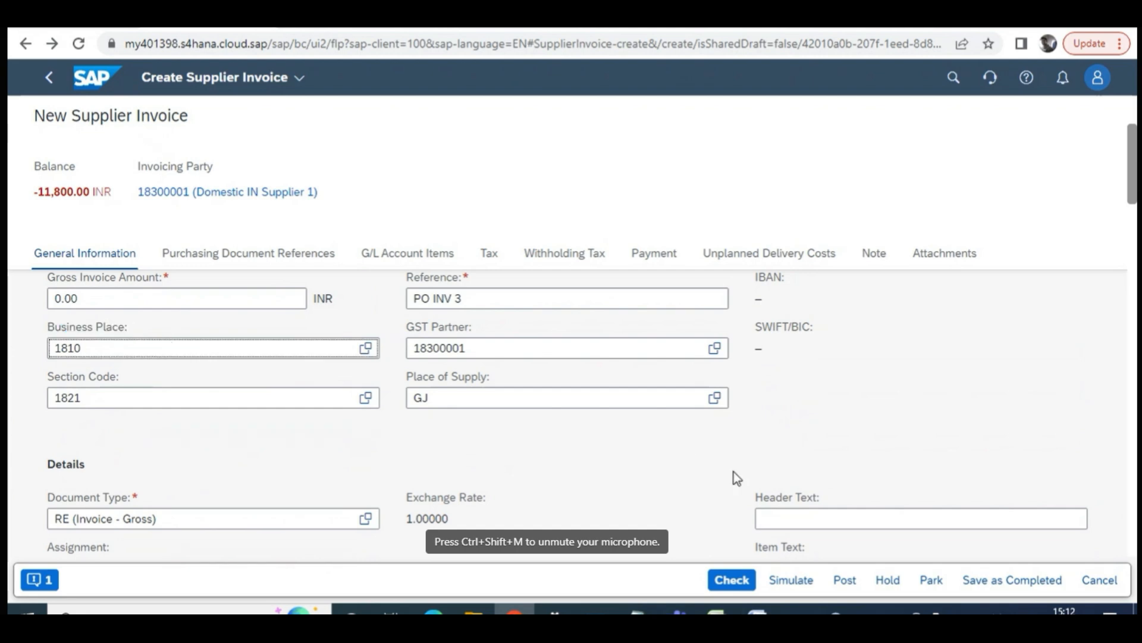
Look over the invoice's header fields and highlight the Business Place label for closer review
{"action": "scroll", "coordinate": [654, 452], "scroll_direction": "down", "scroll_amount": 1}
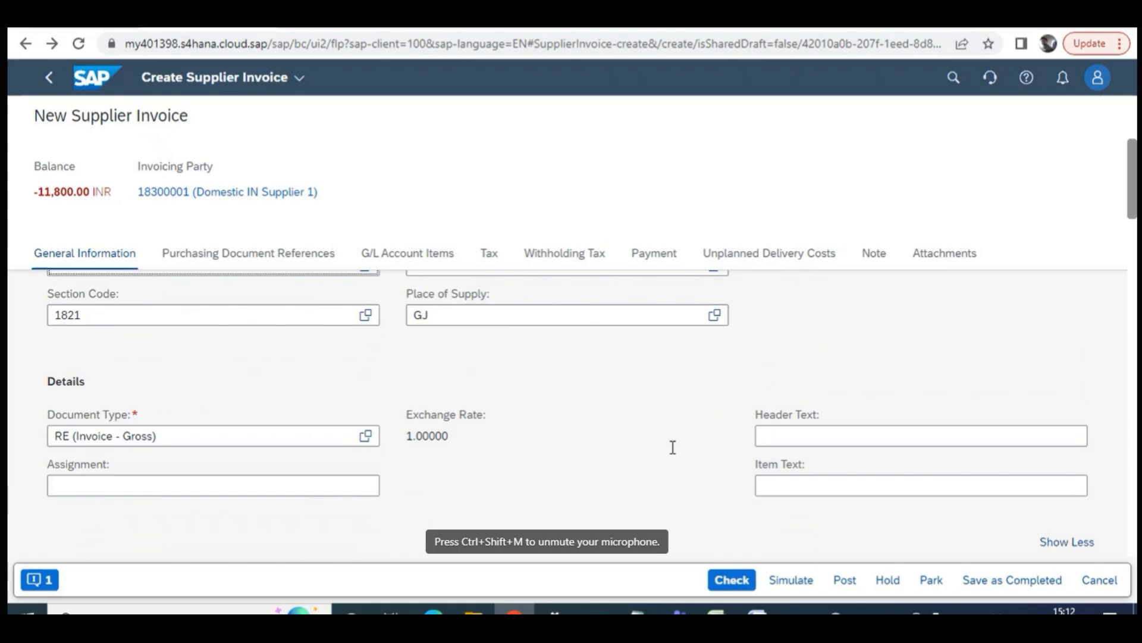
{"action": "scroll", "coordinate": [672, 447], "scroll_direction": "up", "scroll_amount": 4}
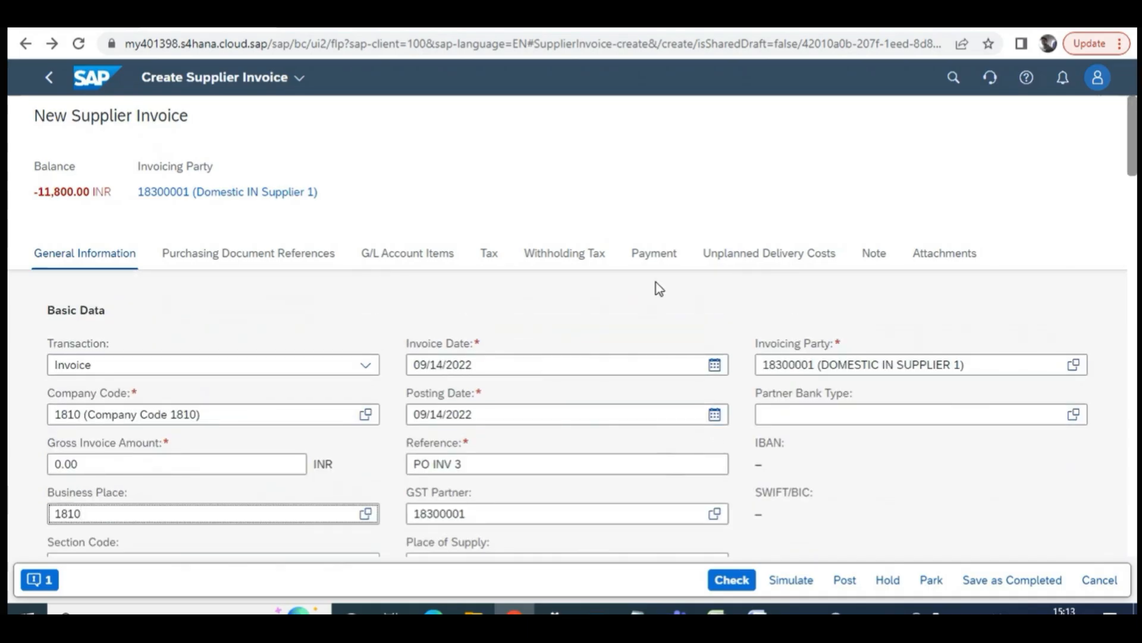
{"action": "scroll", "coordinate": [600, 316], "scroll_direction": "down", "scroll_amount": 1}
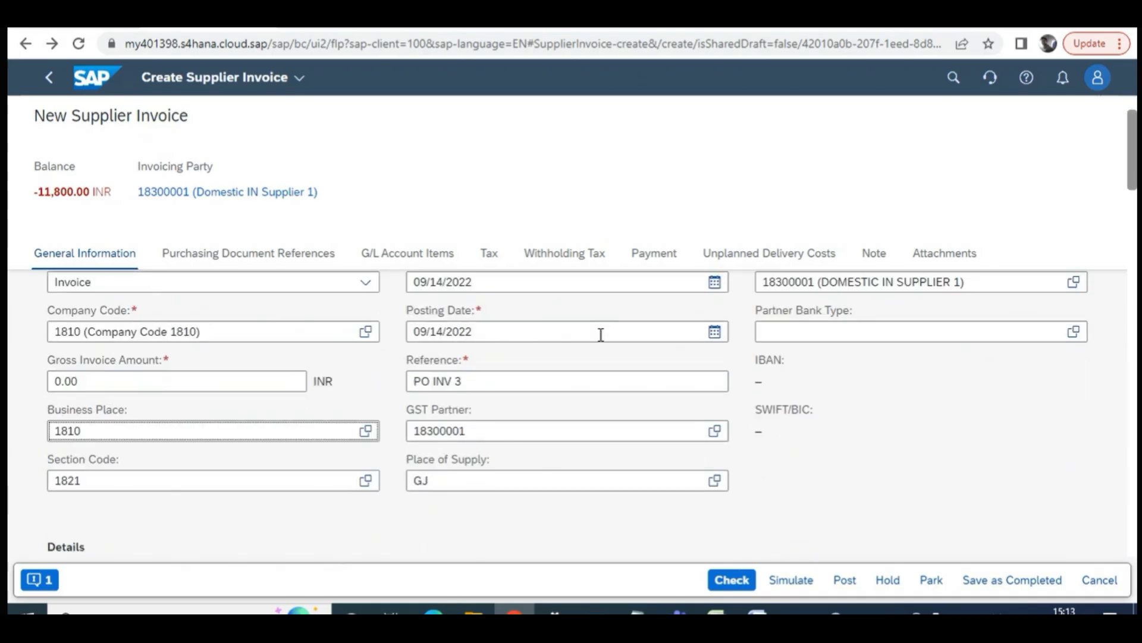
{"action": "mouse_move", "coordinate": [132, 409]}
{"action": "left_mouse_down"}
{"action": "mouse_move", "coordinate": [46, 408]}
{"action": "mouse_move", "coordinate": [149, 410]}
{"action": "mouse_move", "coordinate": [47, 408]}
{"action": "mouse_move", "coordinate": [135, 410]}
{"action": "left_mouse_up"}
{"action": "left_click", "coordinate": [137, 410]}
{"action": "left_click_drag", "start_coordinate": [134, 409], "coordinate": [46, 409]}
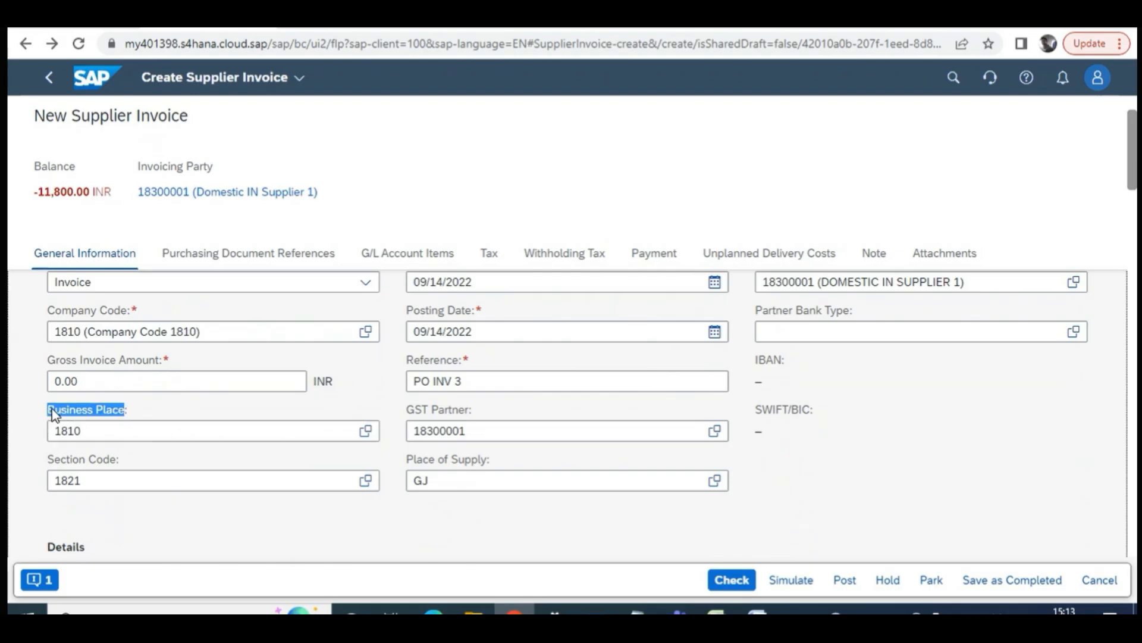
{"action": "left_click", "coordinate": [52, 413]}
{"action": "left_click", "coordinate": [133, 409]}
{"action": "left_click_drag", "start_coordinate": [96, 410], "coordinate": [47, 409]}
{"action": "left_click", "coordinate": [141, 409]}
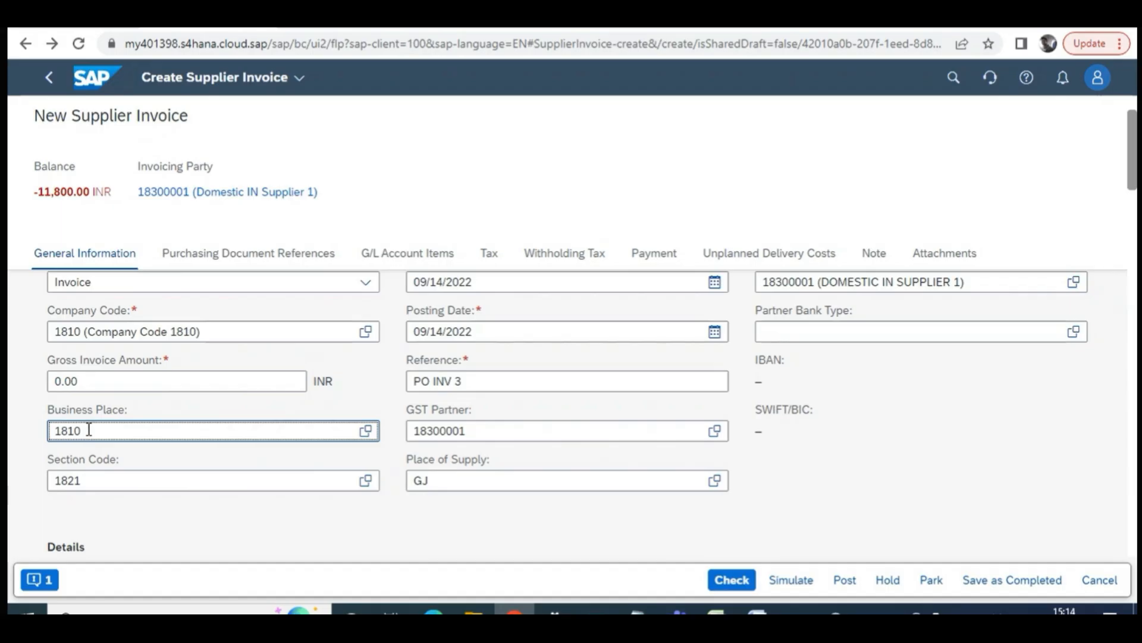
Highlight the company code value in the basic data to relate it to the business place
{"action": "left_click", "coordinate": [213, 332]}
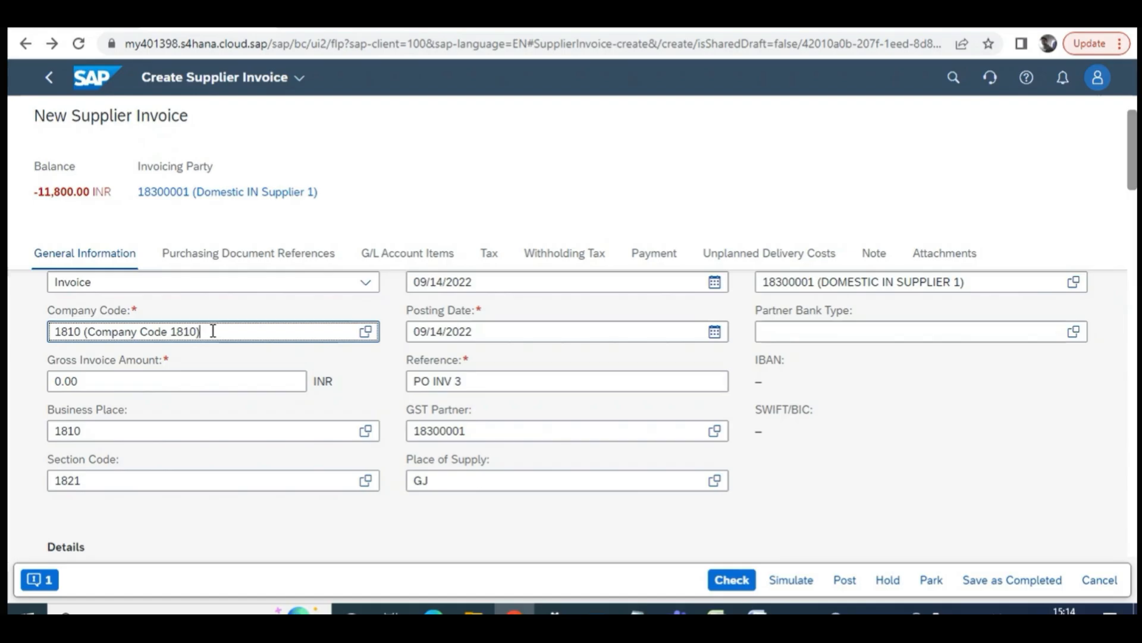
{"action": "scroll", "coordinate": [213, 332], "scroll_direction": "up", "scroll_amount": 1}
{"action": "left_click_drag", "start_coordinate": [213, 415], "coordinate": [37, 420]}
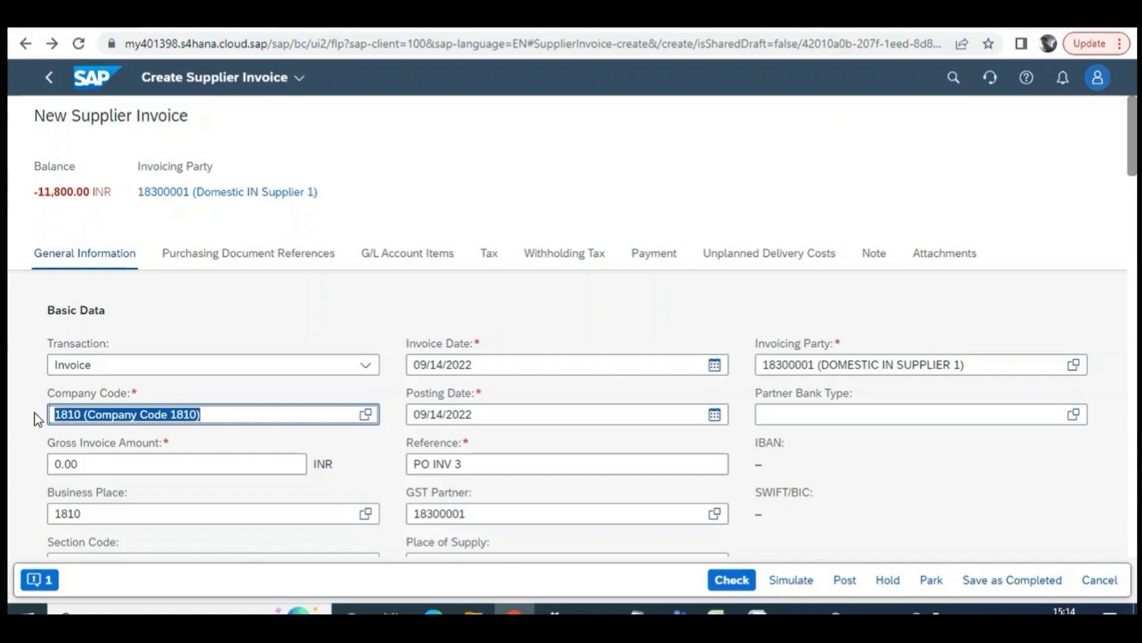
{"action": "left_click", "coordinate": [216, 414]}
{"action": "scroll", "coordinate": [233, 402], "scroll_direction": "down", "scroll_amount": 1}
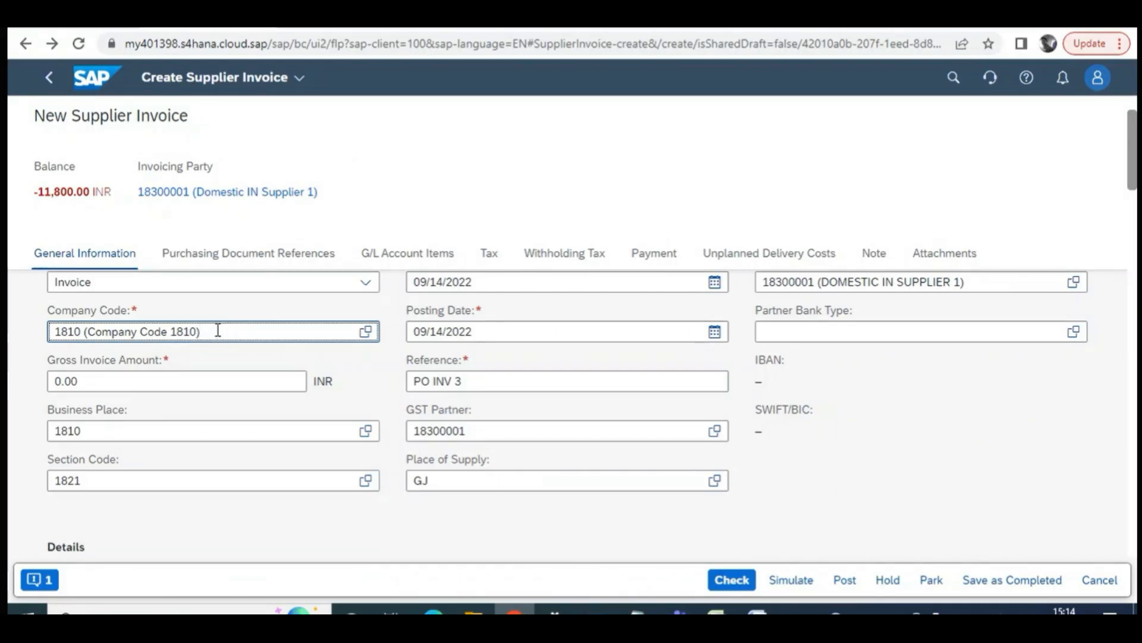
{"action": "left_click", "coordinate": [199, 386]}
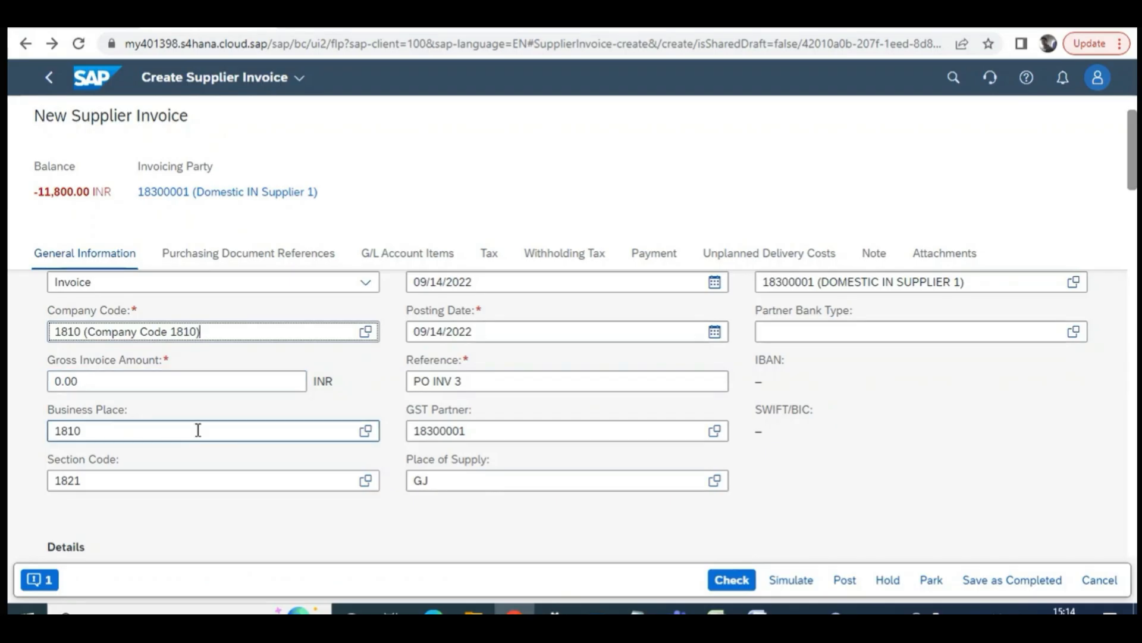
Examine the list of business places for company code 1810 and choose 1810 (Gujarat) again
{"action": "mouse_move", "coordinate": [133, 410]}
{"action": "left_mouse_down"}
{"action": "mouse_move", "coordinate": [44, 409]}
{"action": "mouse_move", "coordinate": [142, 413]}
{"action": "mouse_move", "coordinate": [46, 405]}
{"action": "mouse_move", "coordinate": [134, 407]}
{"action": "left_mouse_up"}
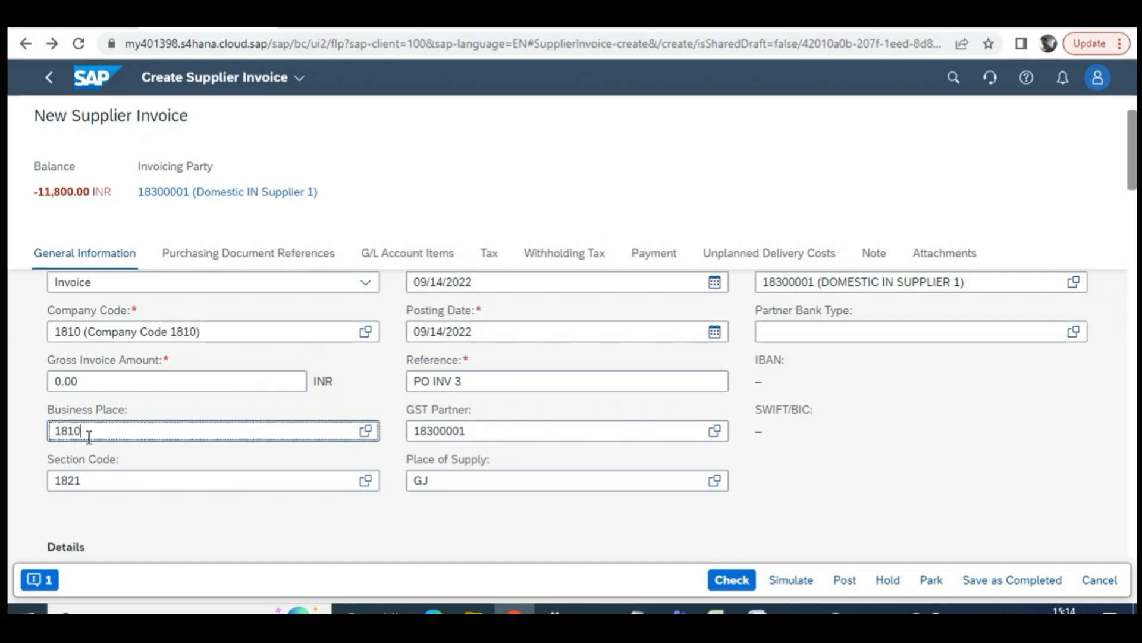
{"action": "left_click", "coordinate": [366, 431]}
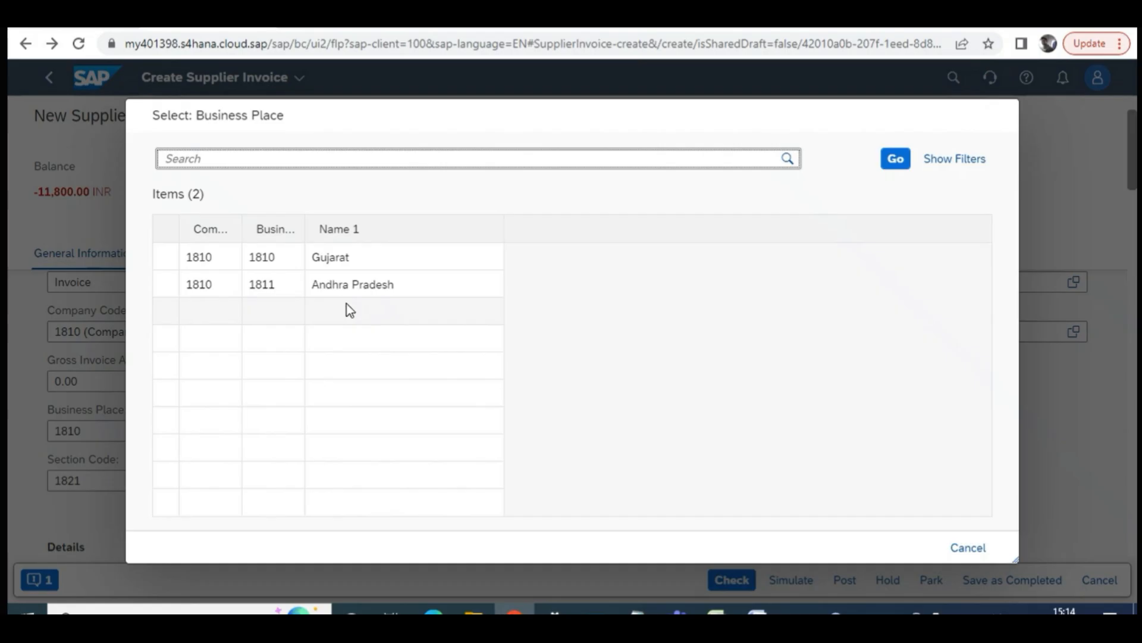
{"action": "left_click", "coordinate": [358, 265]}
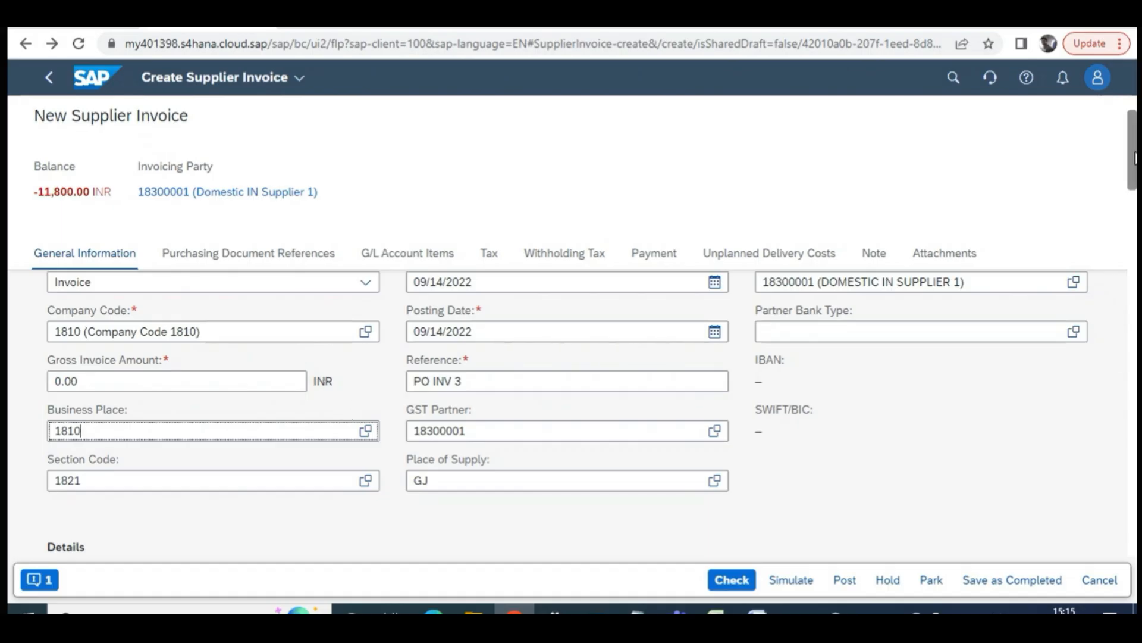
Examine the balance shown in the supplier invoice's header, highlighting its label and amount
{"action": "scroll", "coordinate": [1134, 152], "scroll_direction": "up", "scroll_amount": 1}
{"action": "scroll", "coordinate": [1134, 152], "scroll_direction": "down", "scroll_amount": 1}
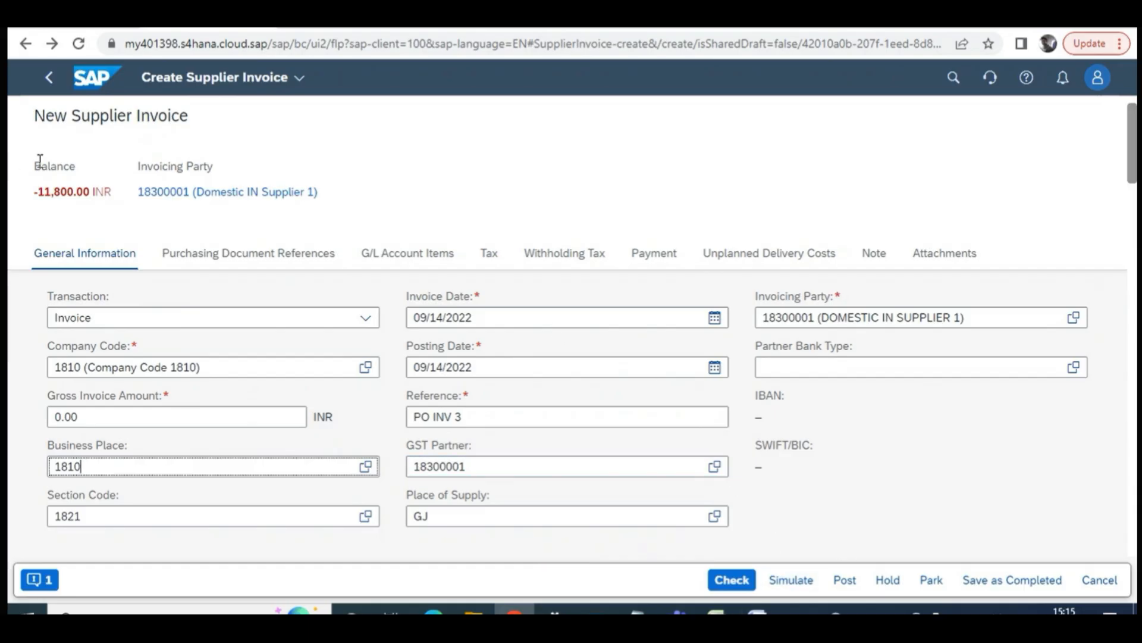
{"action": "left_click_drag", "start_coordinate": [33, 166], "coordinate": [106, 209]}
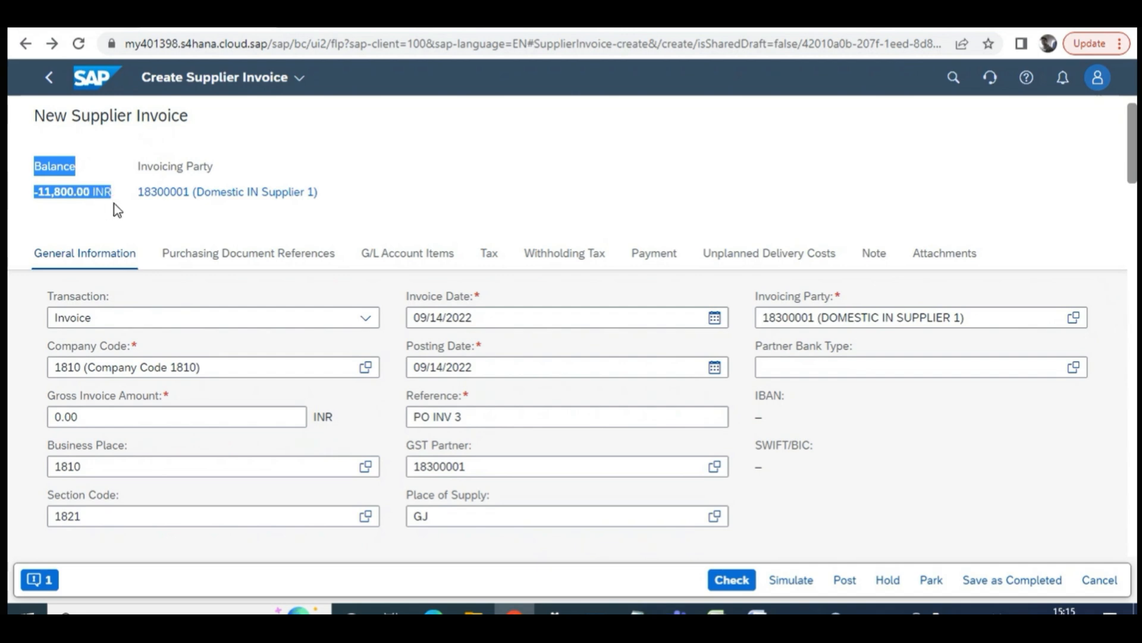
{"action": "left_click", "coordinate": [34, 170]}
{"action": "left_click_drag", "start_coordinate": [40, 190], "coordinate": [89, 195]}
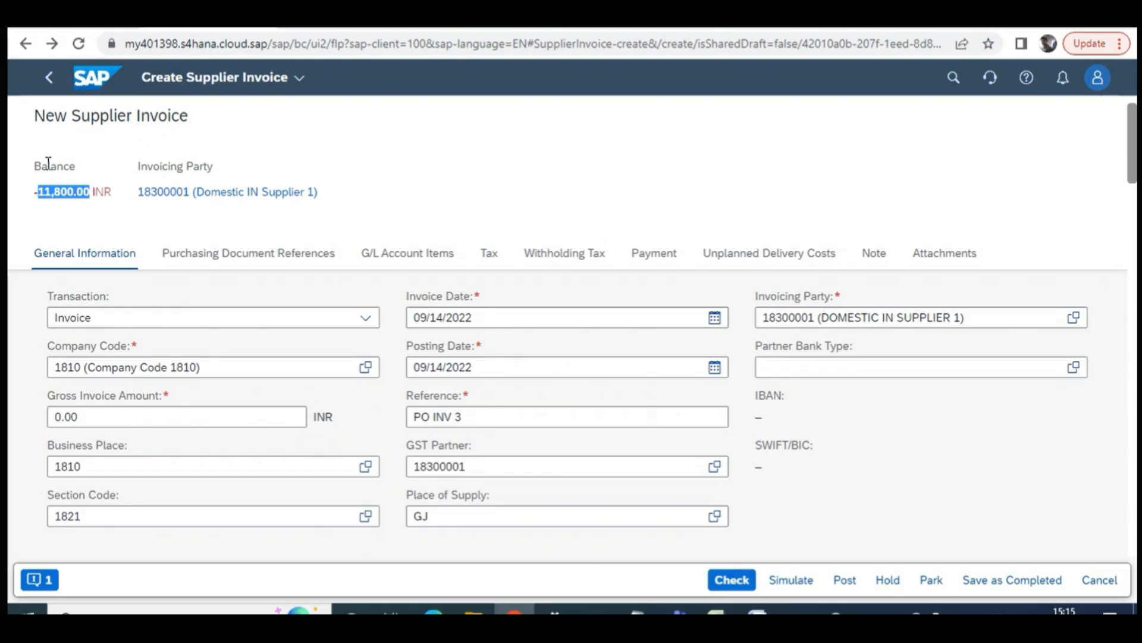
{"action": "left_click", "coordinate": [78, 213]}
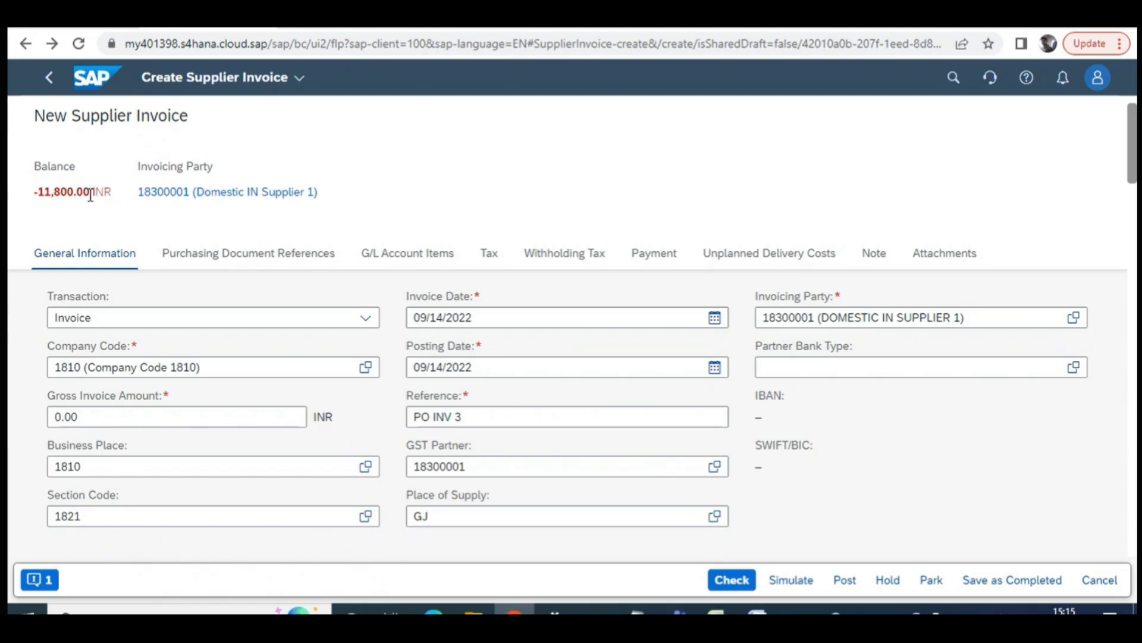
{"action": "double_click", "coordinate": [90, 195]}
{"action": "left_click", "coordinate": [65, 214]}
{"action": "left_click_drag", "start_coordinate": [37, 172], "coordinate": [100, 208]}
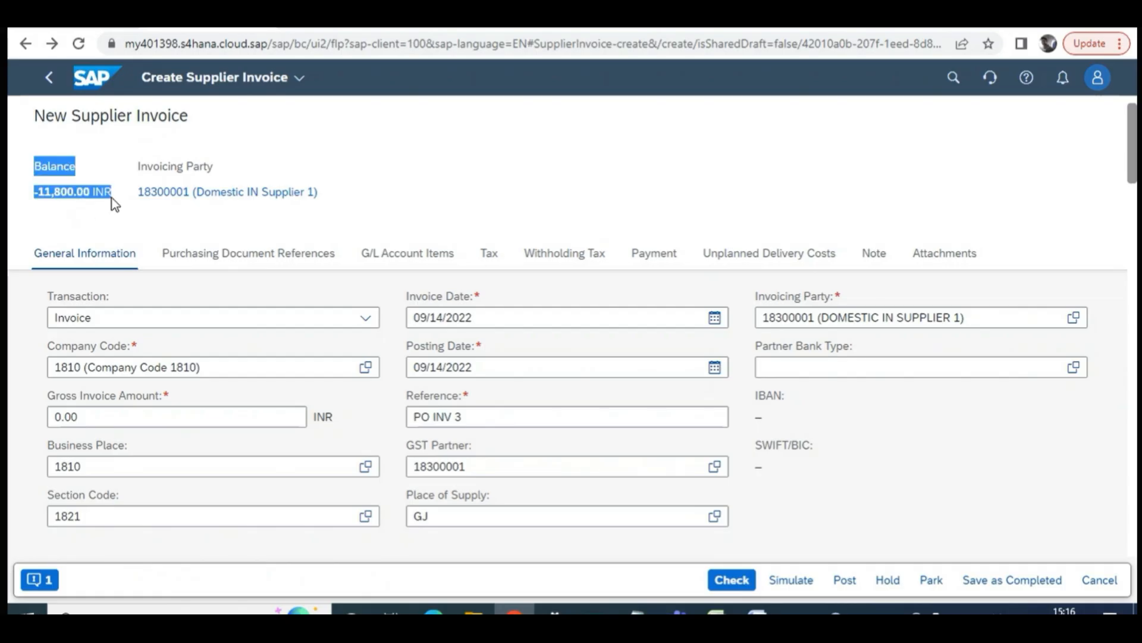
{"action": "left_click", "coordinate": [115, 219]}
Copy the balance amount without its minus sign and set the gross invoice amount to 11,800.00 INR
{"action": "left_click_drag", "start_coordinate": [38, 190], "coordinate": [90, 192]}
{"action": "key", "text": "ctrl+c"}
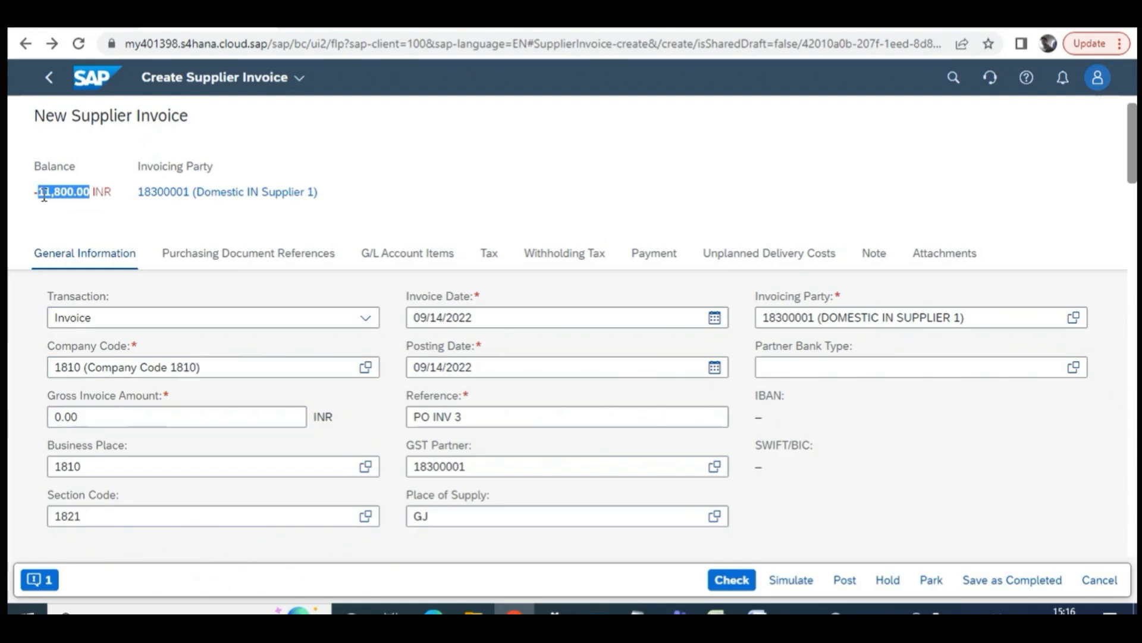
{"action": "left_click", "coordinate": [104, 413]}
{"action": "key", "text": "BackSpace"}
{"action": "key", "text": "BackSpace"}
{"action": "key", "text": "BackSpace"}
{"action": "key", "text": "BackSpace"}
{"action": "key", "text": "ctrl+v"}
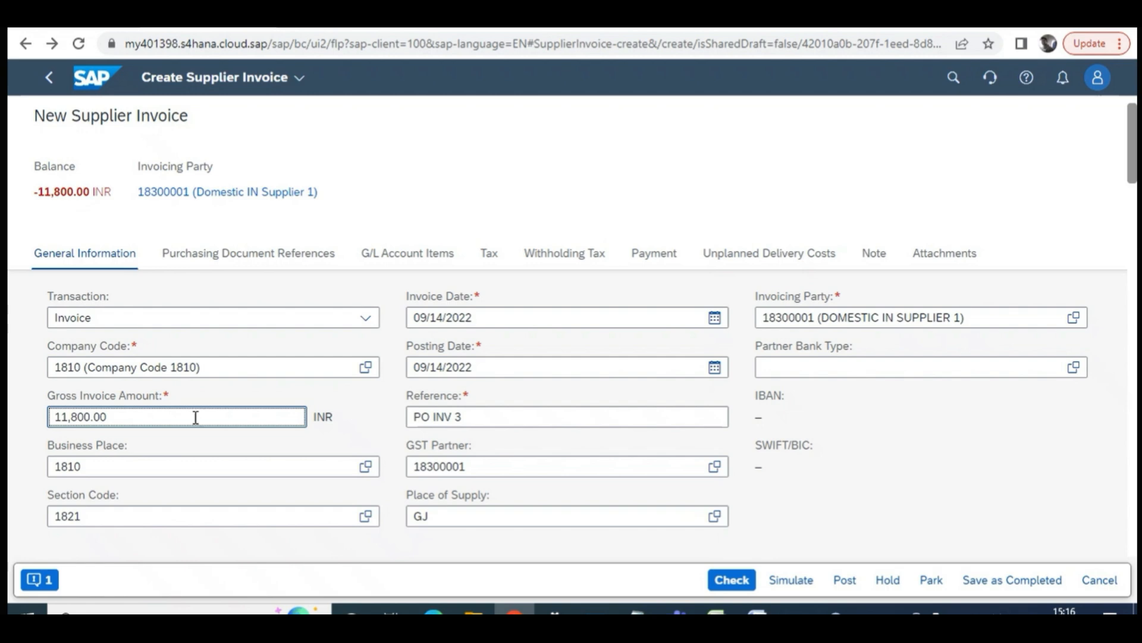
Run a check on the supplier invoice and close the check message
{"action": "left_click", "coordinate": [741, 579]}
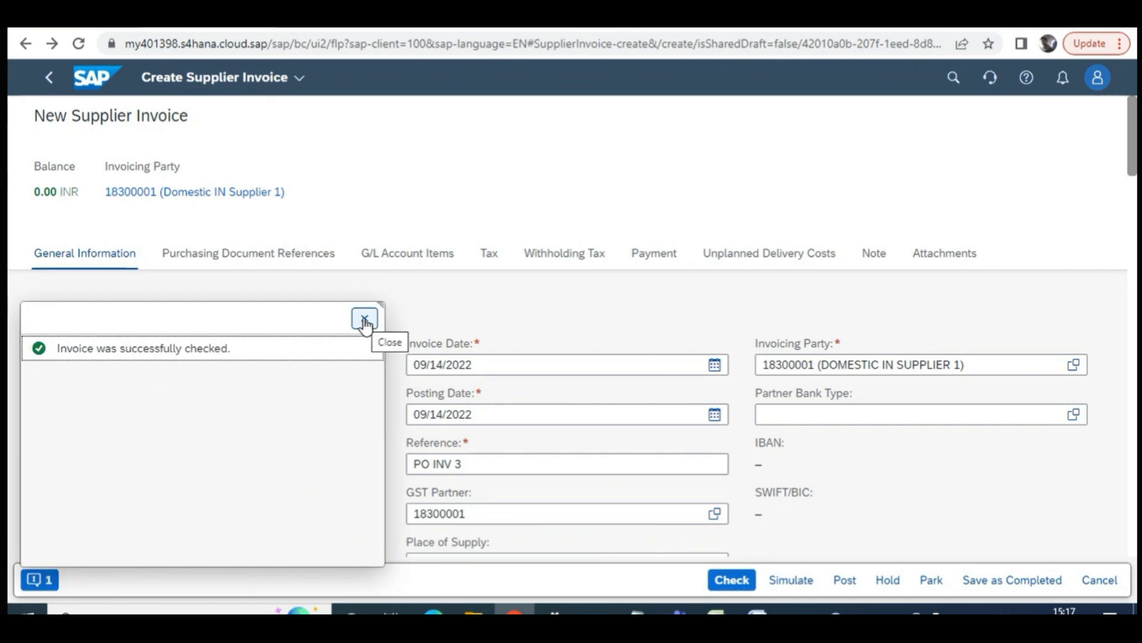
{"action": "left_click", "coordinate": [365, 321]}
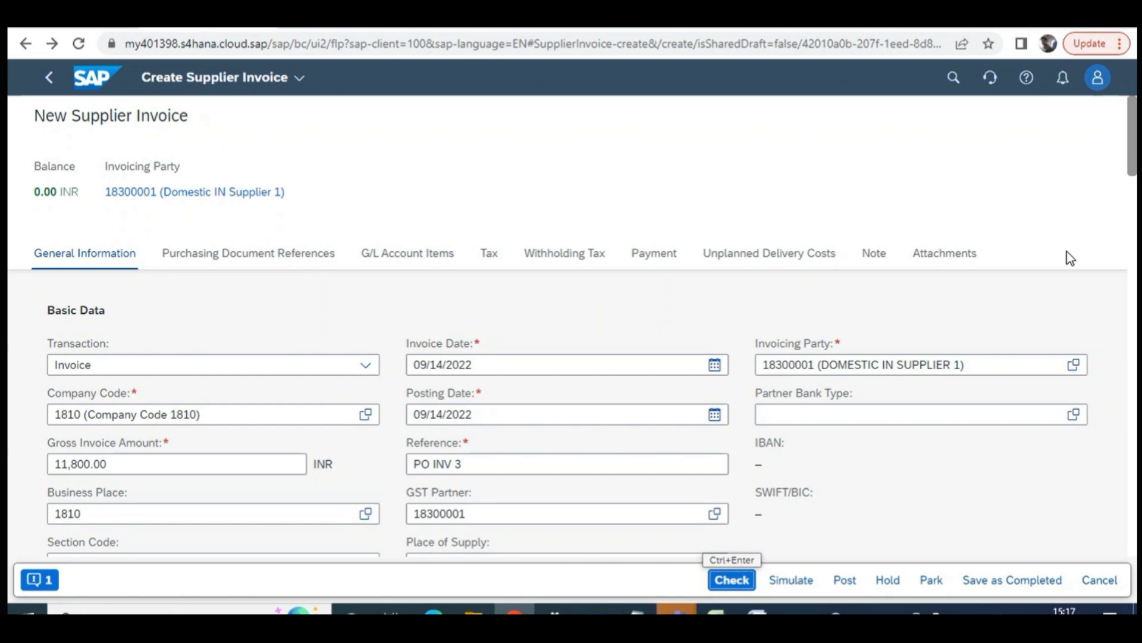
Highlight the Invoicing Party label in the basic data to review that field
{"action": "left_click", "coordinate": [277, 504]}
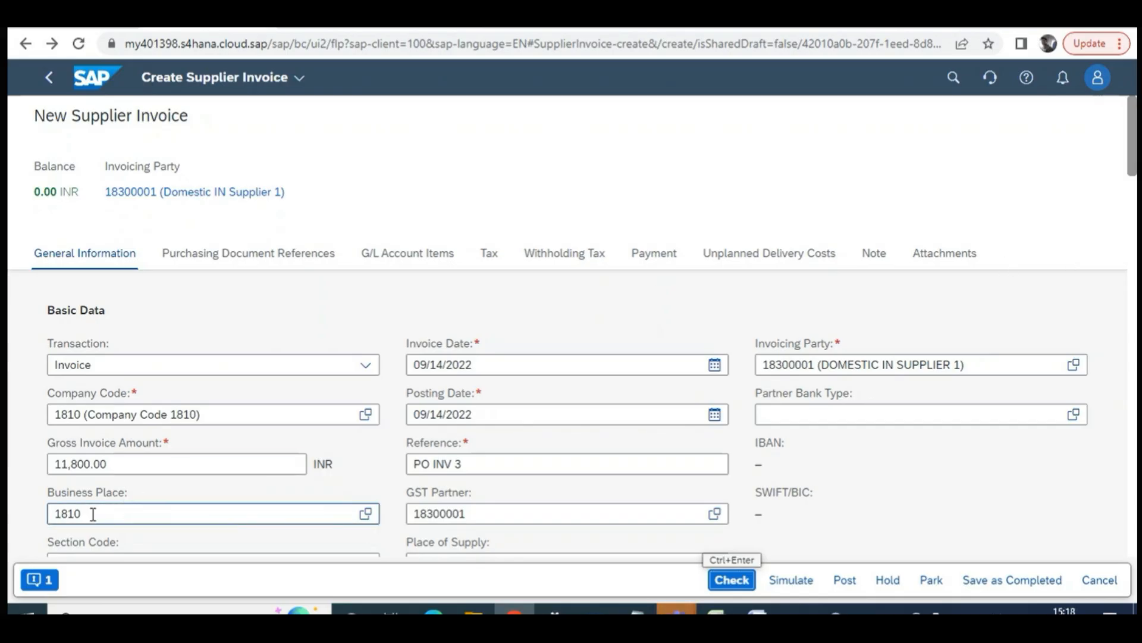
{"action": "triple_click", "coordinate": [827, 352]}
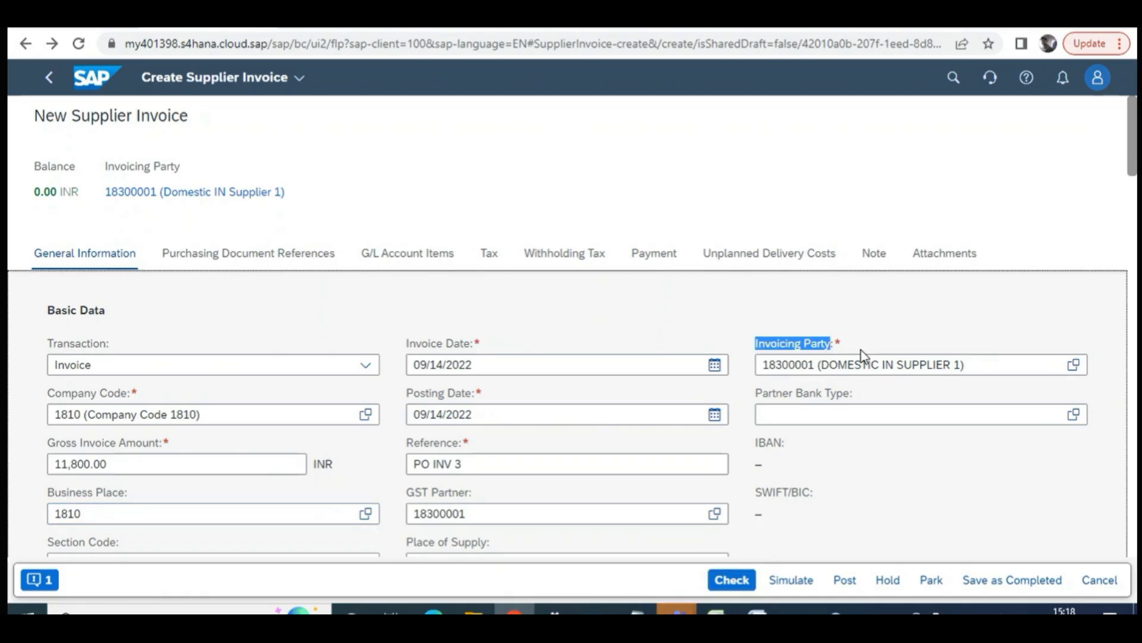
Review the Business Place, Place of Supply and Invoicing Party fields in the invoice's basic data
{"action": "double_click", "coordinate": [64, 511]}
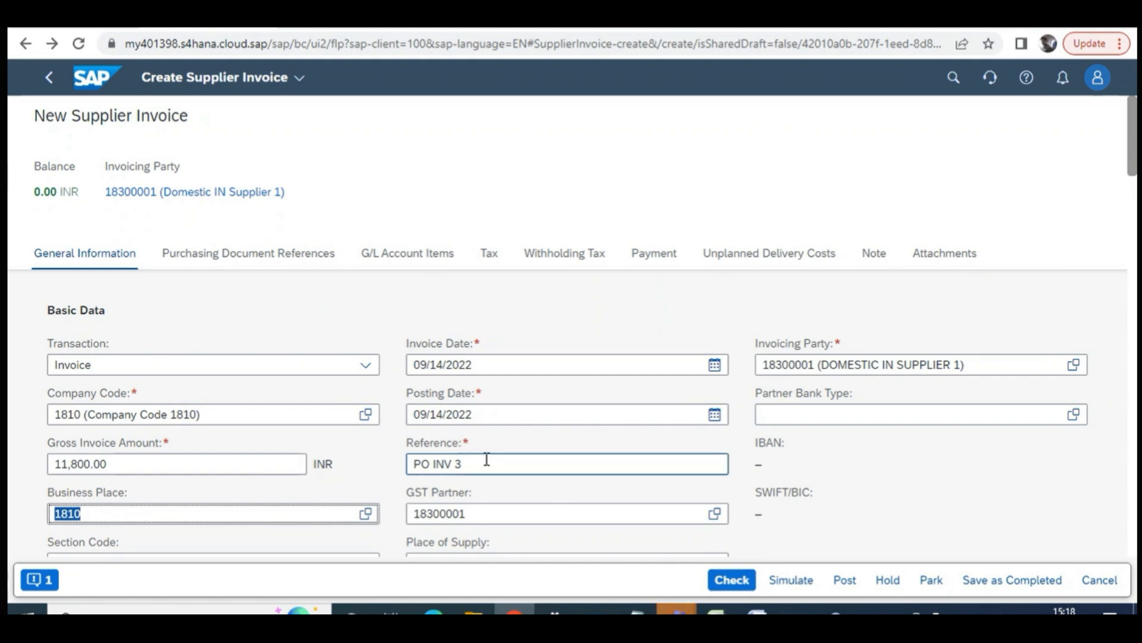
{"action": "scroll", "coordinate": [626, 459], "scroll_direction": "down", "scroll_amount": 2}
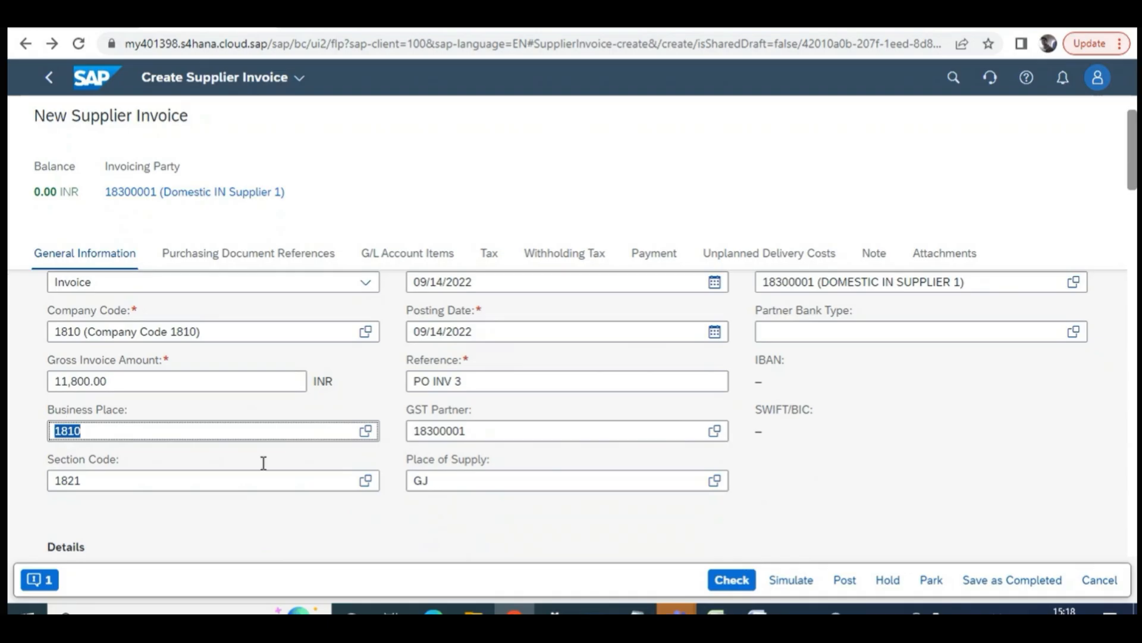
{"action": "mouse_move", "coordinate": [408, 460]}
{"action": "left_mouse_down"}
{"action": "mouse_move", "coordinate": [503, 460]}
{"action": "mouse_move", "coordinate": [407, 464]}
{"action": "left_mouse_up"}
{"action": "left_click", "coordinate": [415, 480]}
{"action": "type", "text": "GJ"}
{"action": "scroll", "coordinate": [814, 431], "scroll_direction": "up", "scroll_amount": 2}
{"action": "left_click_drag", "start_coordinate": [761, 345], "coordinate": [837, 344]}
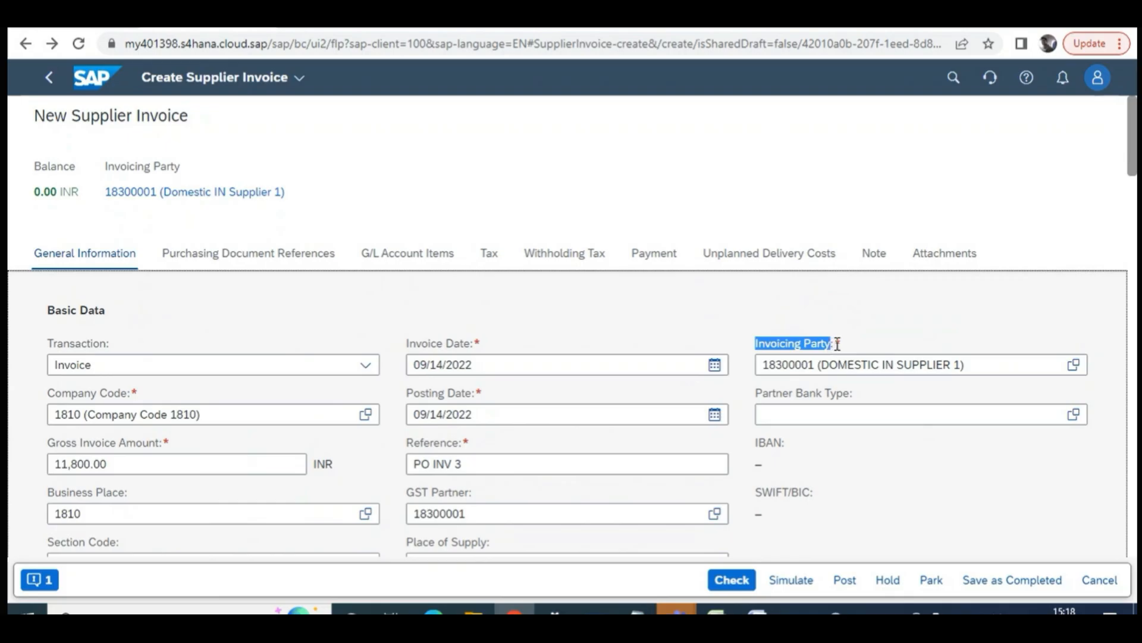
{"action": "scroll", "coordinate": [915, 465], "scroll_direction": "down", "scroll_amount": 2}
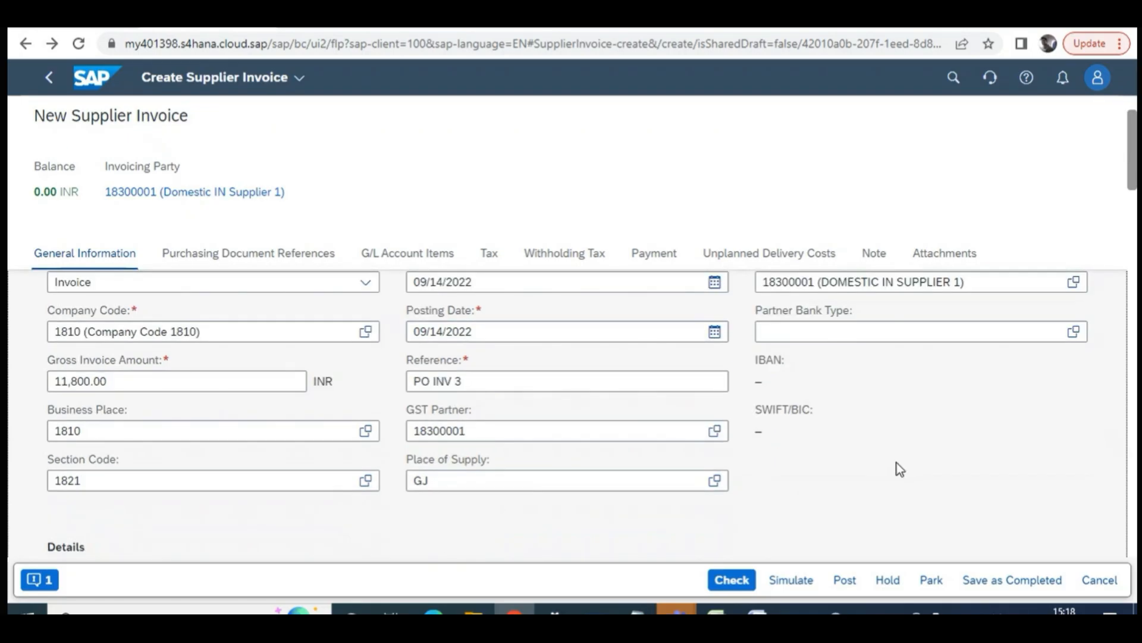
{"action": "scroll", "coordinate": [897, 463], "scroll_direction": "up", "scroll_amount": 1}
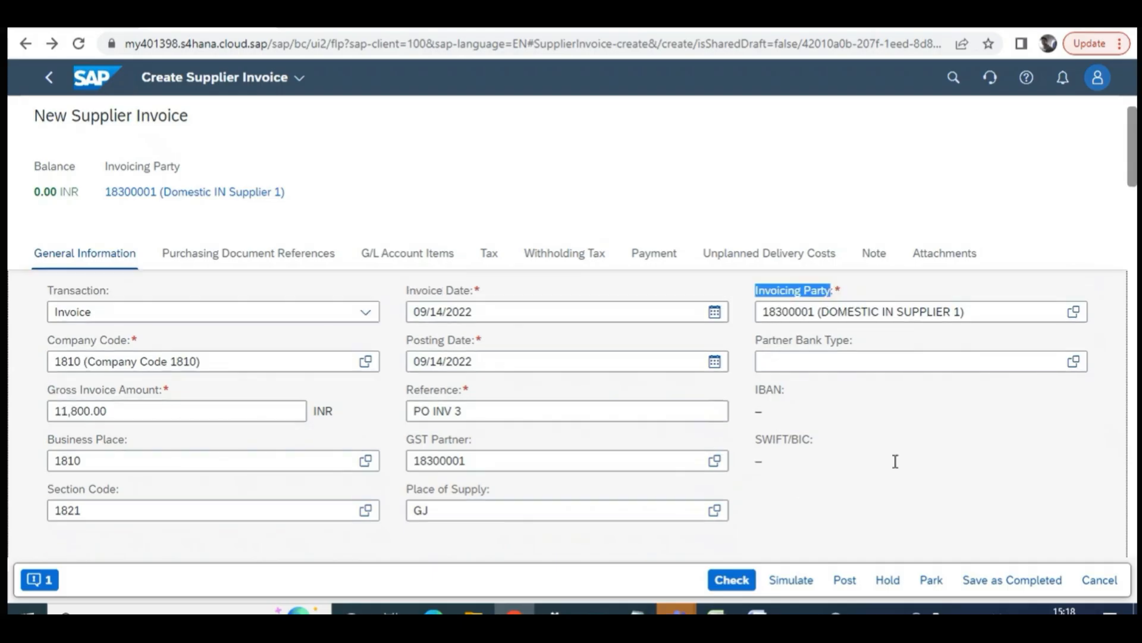
{"action": "scroll", "coordinate": [896, 461], "scroll_direction": "up", "scroll_amount": 2}
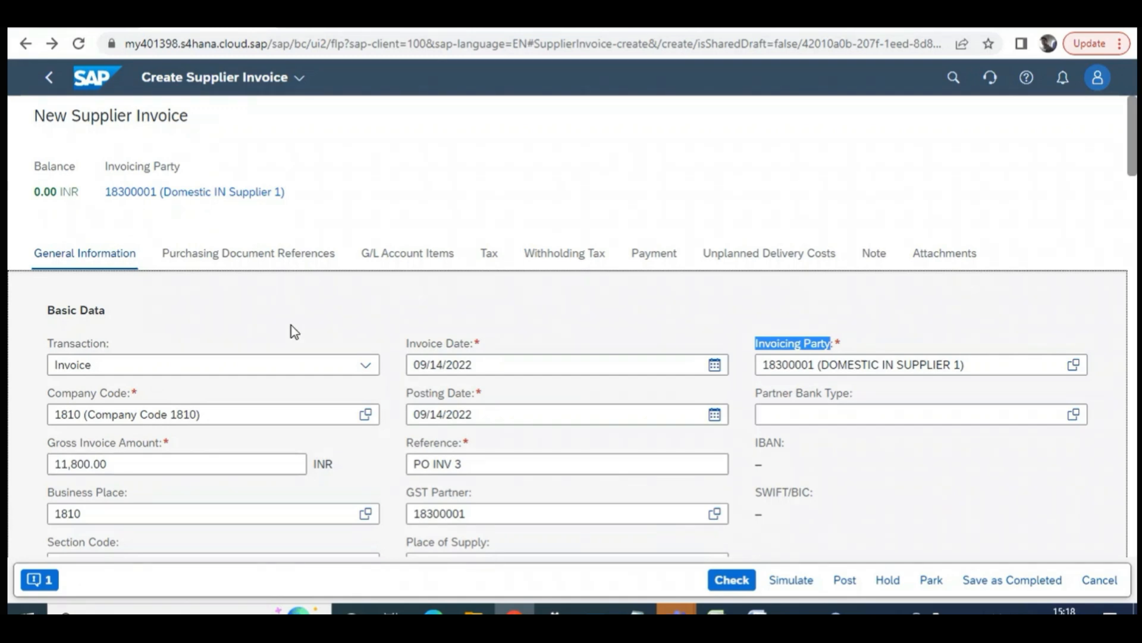
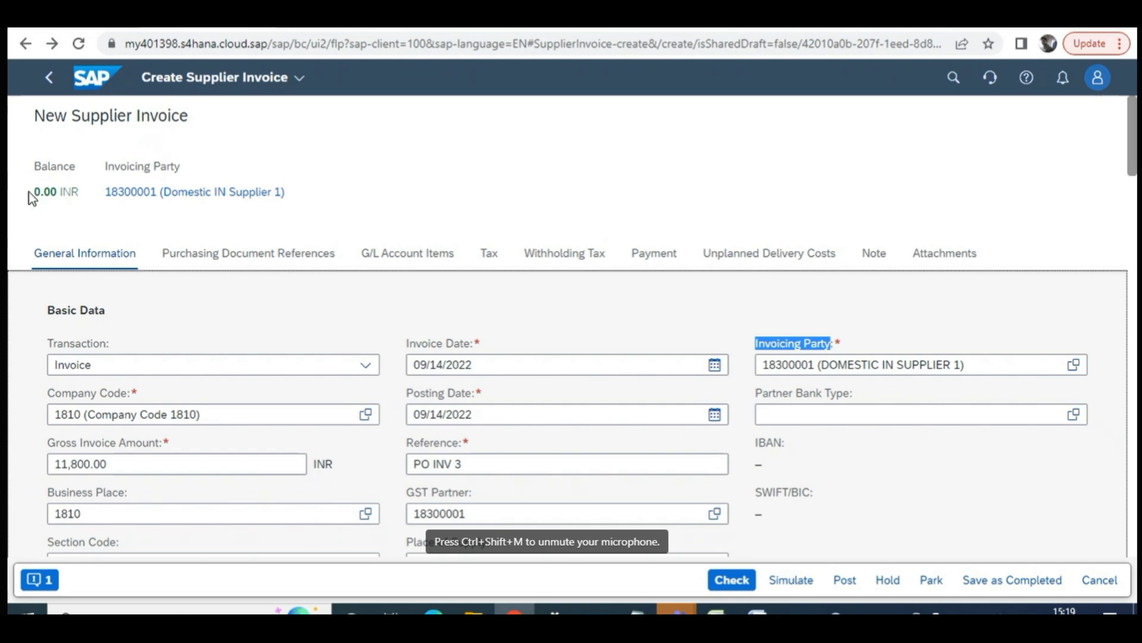
Examine the balance amount in the supplier invoice header before the simulation
{"action": "left_click_drag", "start_coordinate": [29, 192], "coordinate": [81, 199]}
{"action": "left_click", "coordinate": [320, 576]}
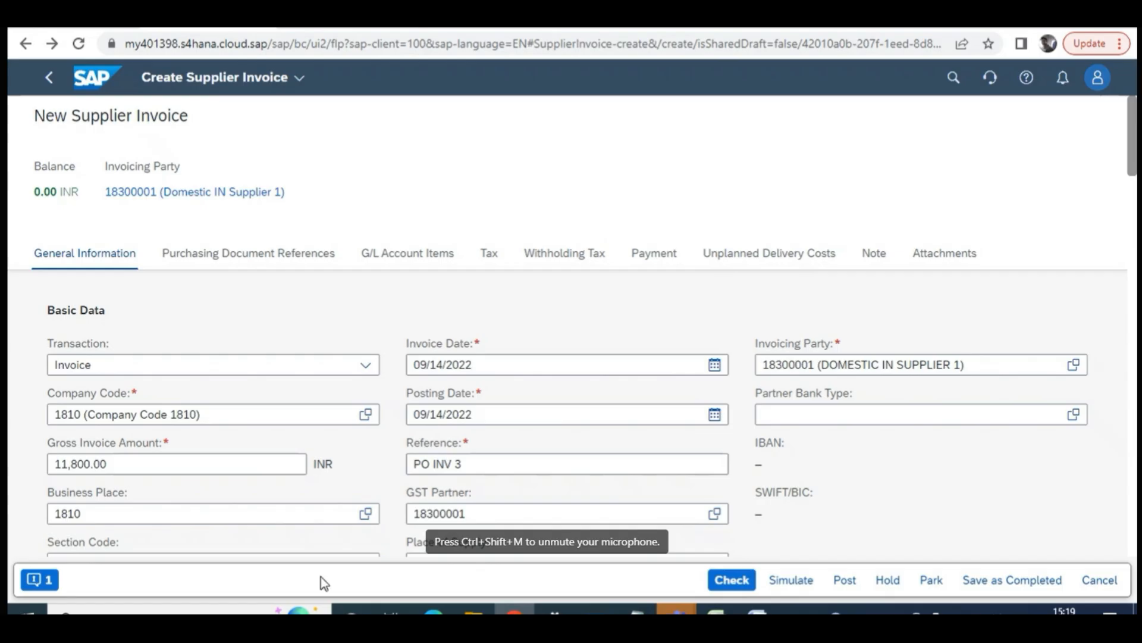
Start simulating the supplier invoice and switch the computer's Wi-Fi connection to the S20+ network
{"action": "key", "text": "ctrl+shift+s"}
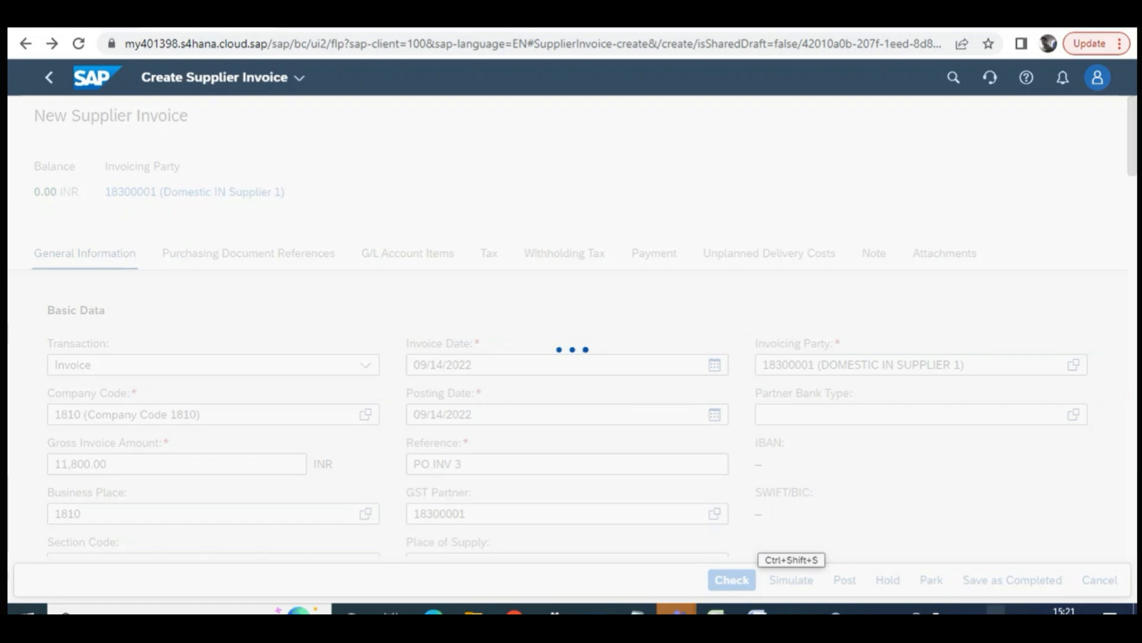
{"action": "left_click", "coordinate": [1002, 610]}
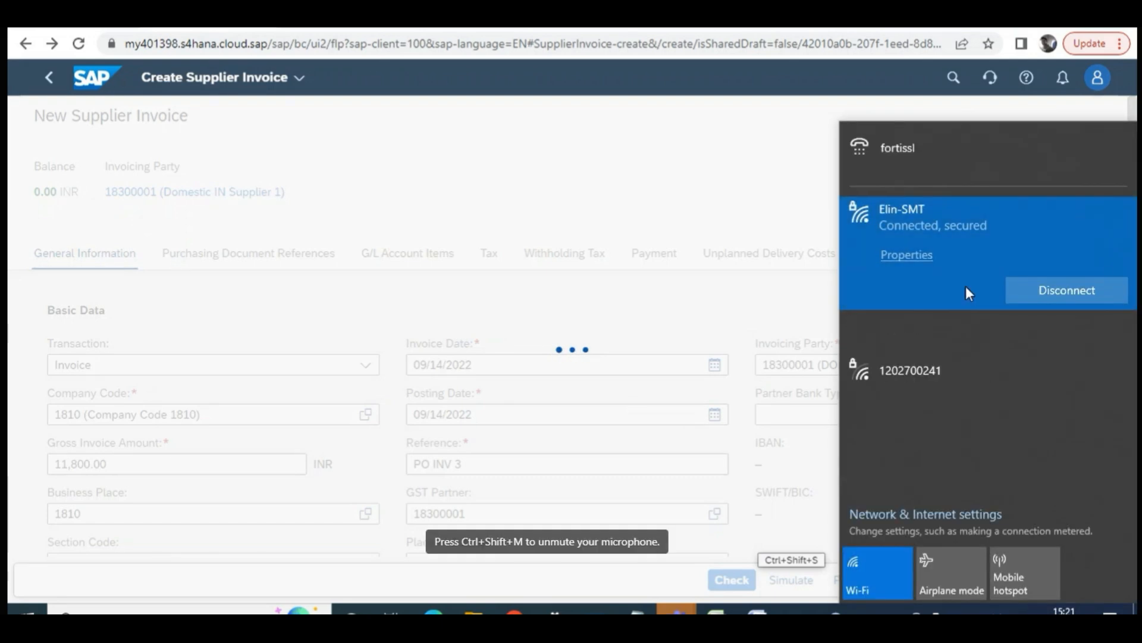
{"action": "left_click", "coordinate": [936, 338]}
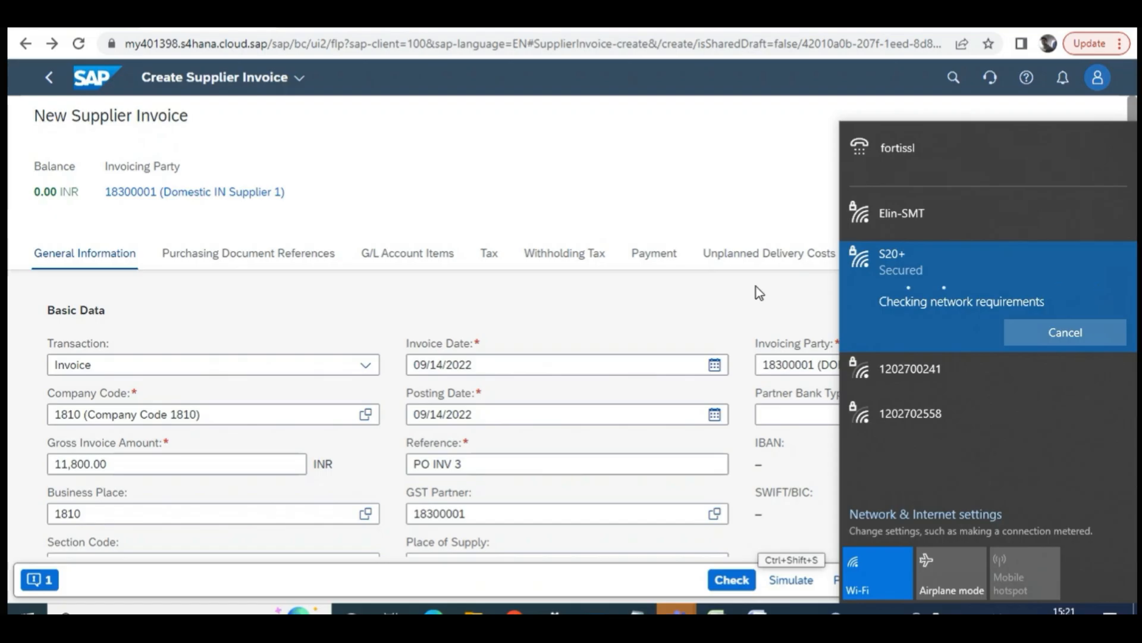
{"action": "left_click", "coordinate": [756, 287]}
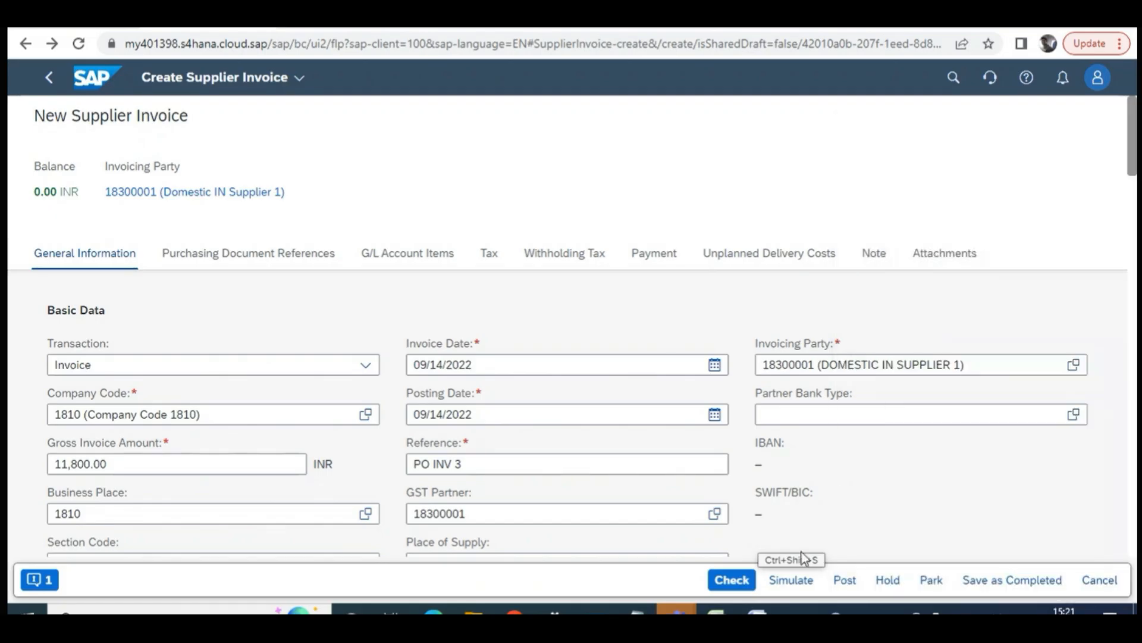
Try to simulate the supplier invoice, view the error details and close the error messages
{"action": "left_click", "coordinate": [794, 580]}
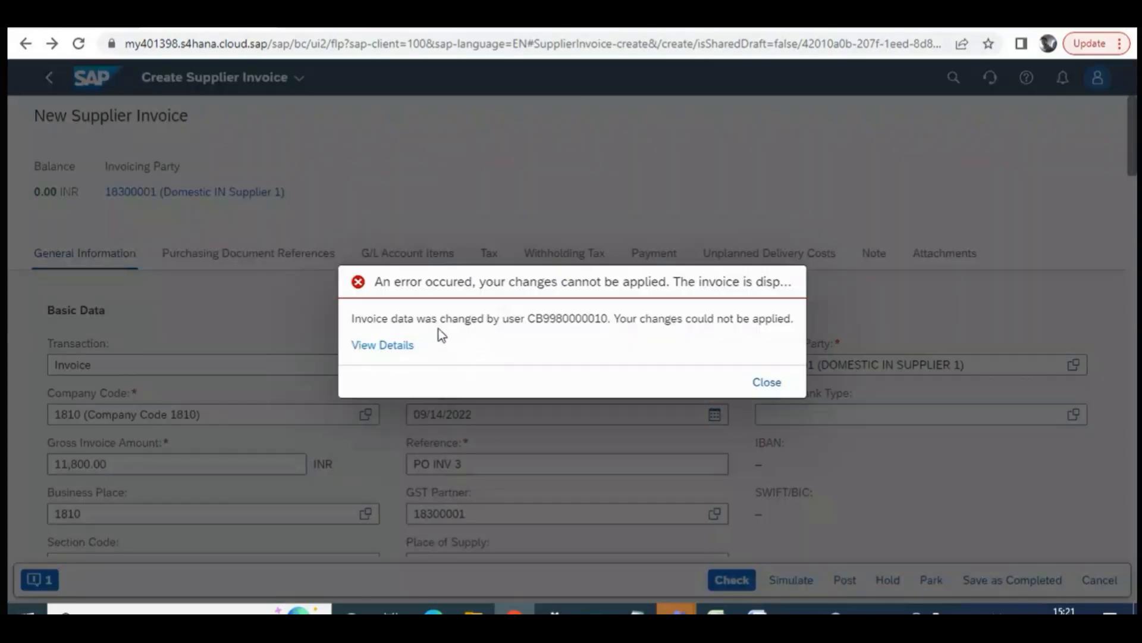
{"action": "left_click", "coordinate": [400, 344]}
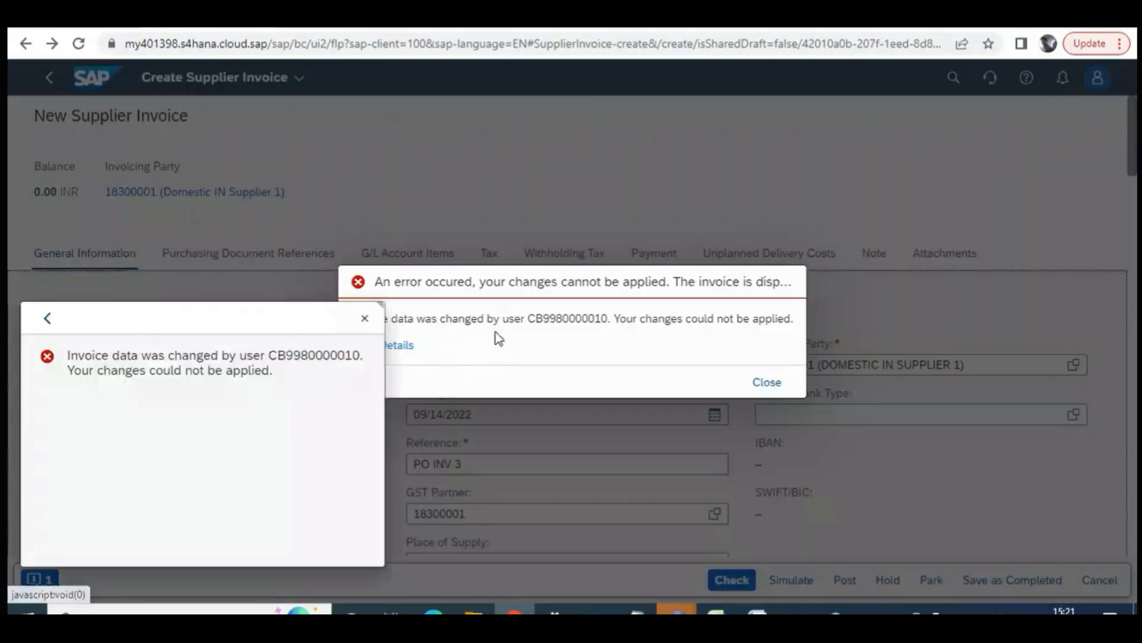
{"action": "left_click", "coordinate": [364, 319]}
{"action": "left_click", "coordinate": [766, 383]}
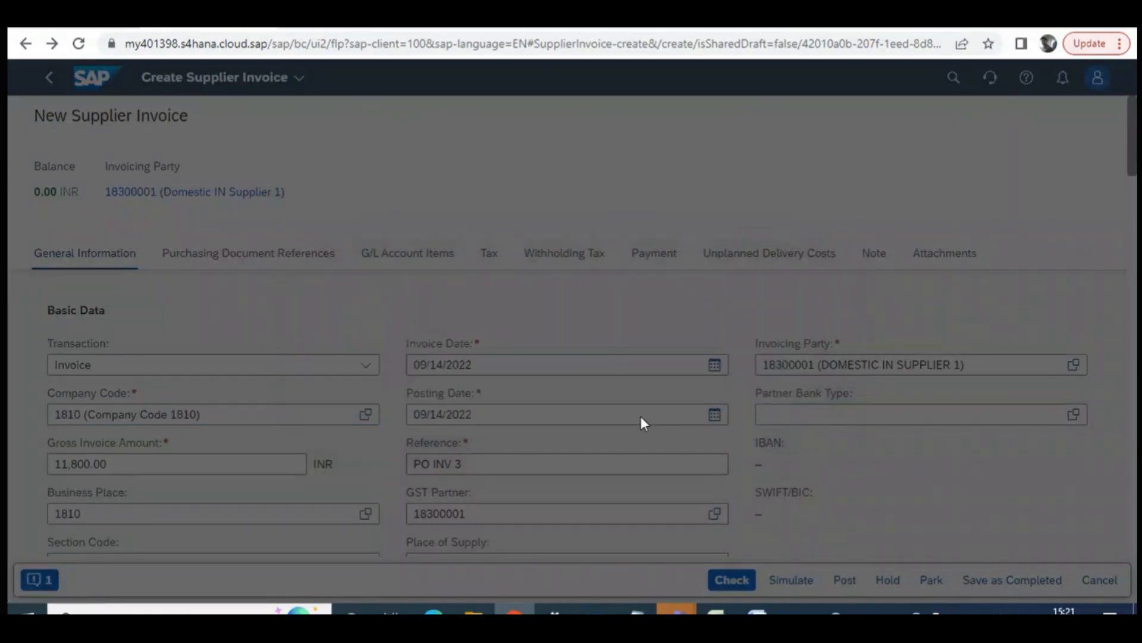
Run the check on the supplier invoice again, close its message and simulate the posting
{"action": "left_click", "coordinate": [735, 582]}
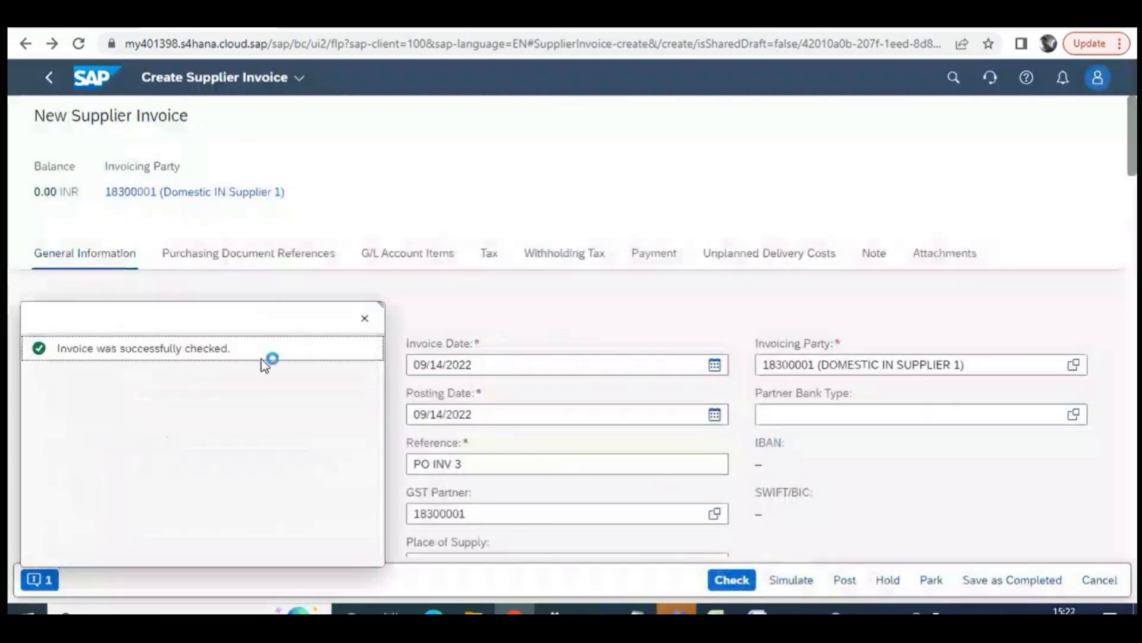
{"action": "left_click", "coordinate": [365, 318]}
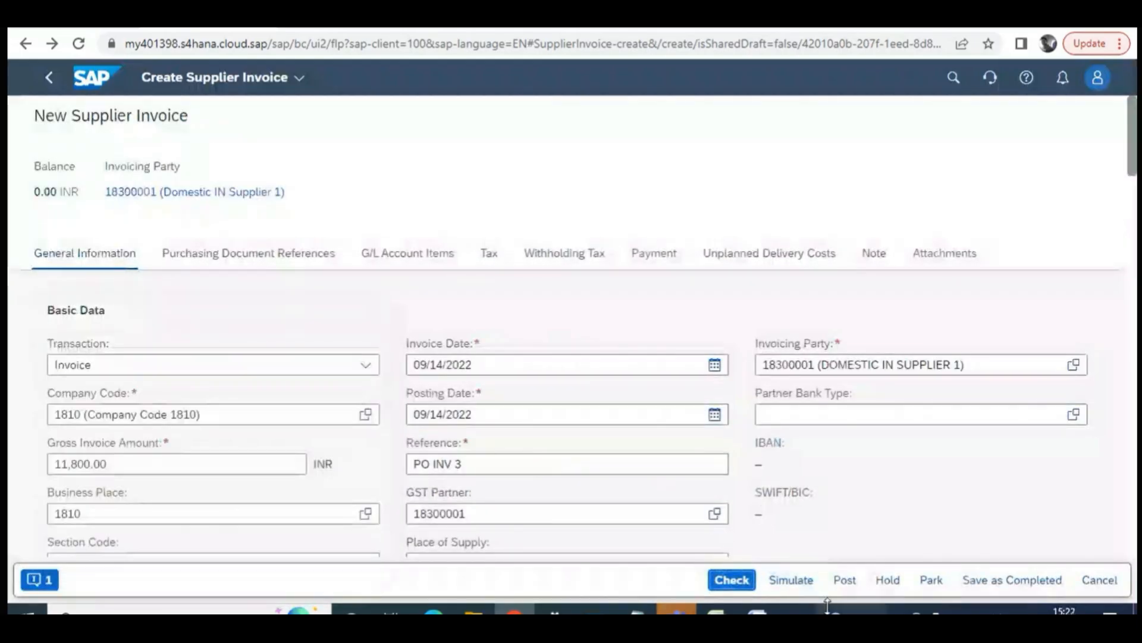
{"action": "left_click", "coordinate": [791, 579]}
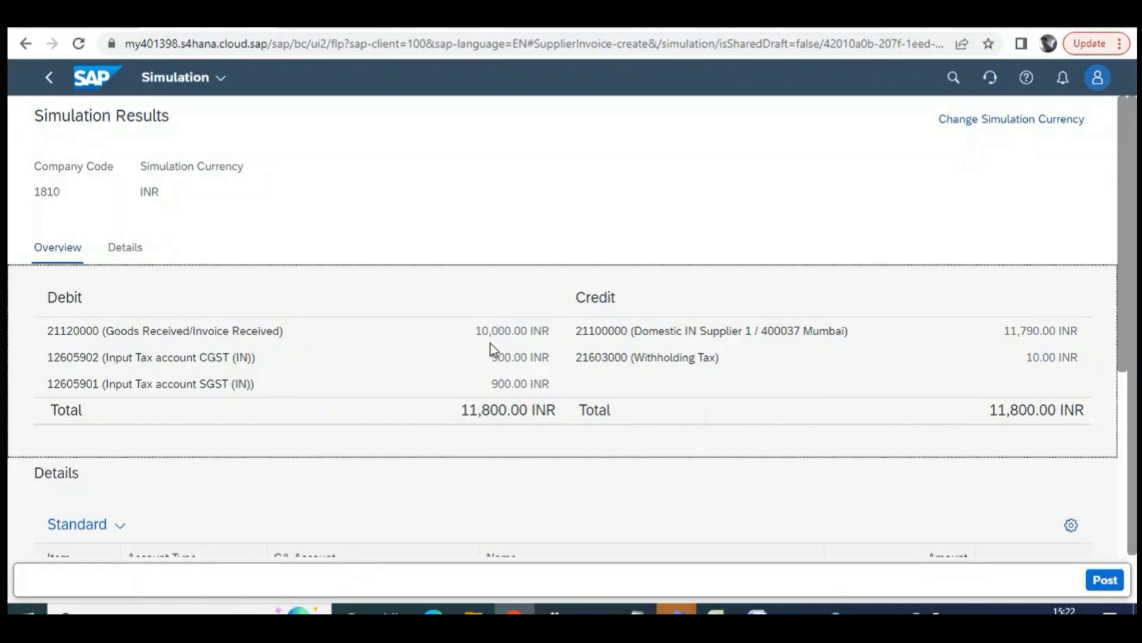
Examine the simulated amounts for goods received, CGST and SGST input tax, withholding tax and the supplier credit
{"action": "left_click_drag", "start_coordinate": [476, 331], "coordinate": [526, 333]}
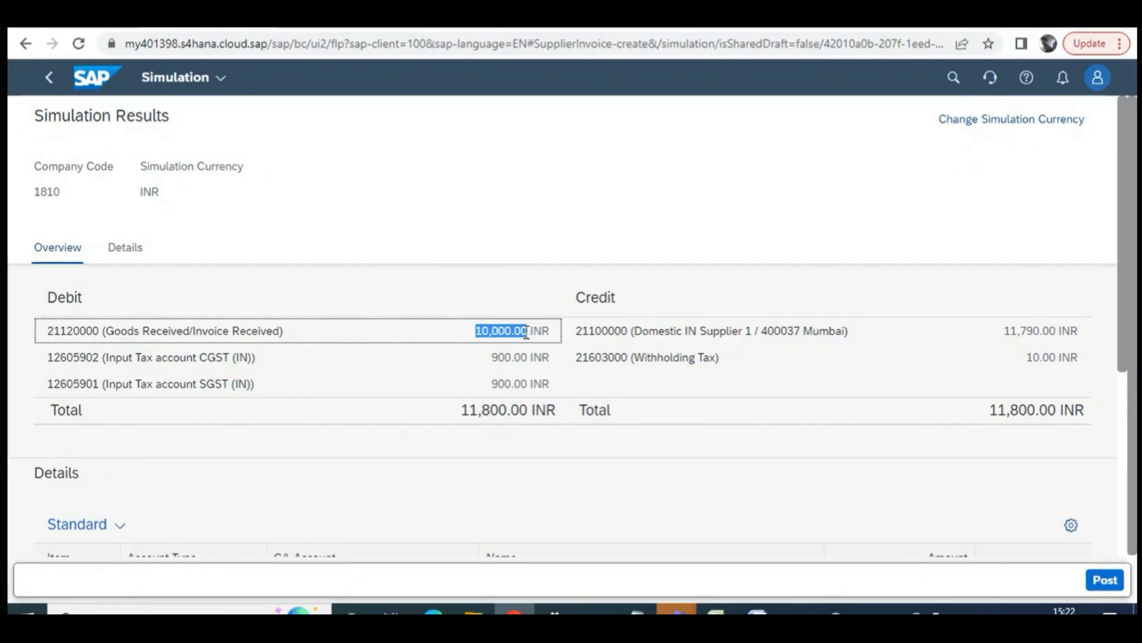
{"action": "left_click", "coordinate": [494, 357]}
{"action": "left_click_drag", "start_coordinate": [493, 357], "coordinate": [556, 390]}
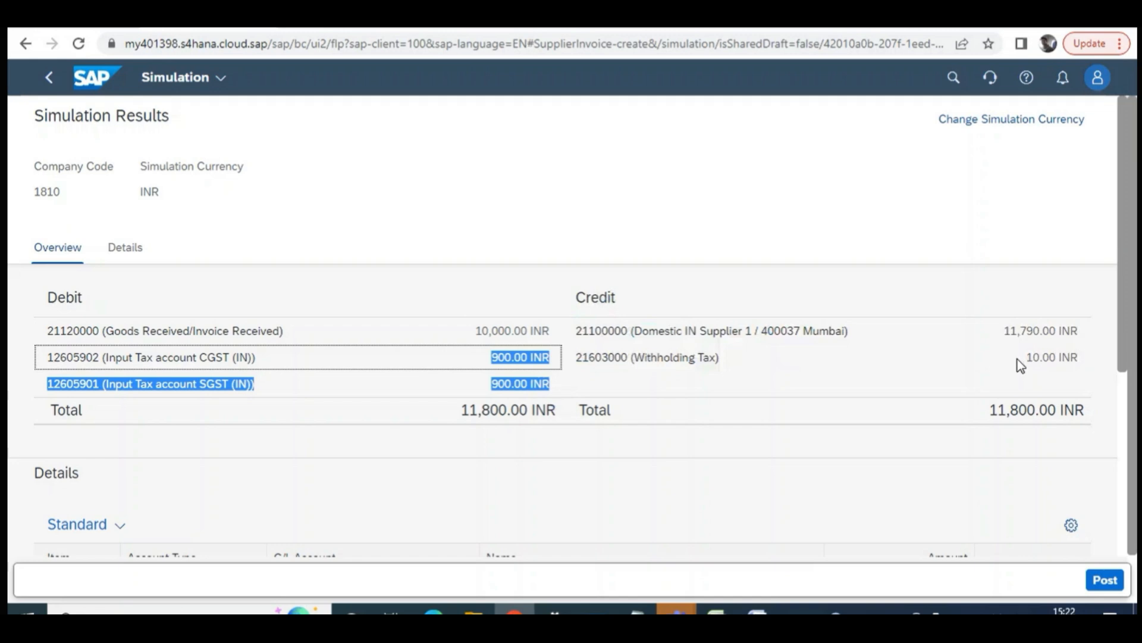
{"action": "left_click_drag", "start_coordinate": [1018, 359], "coordinate": [1072, 336]}
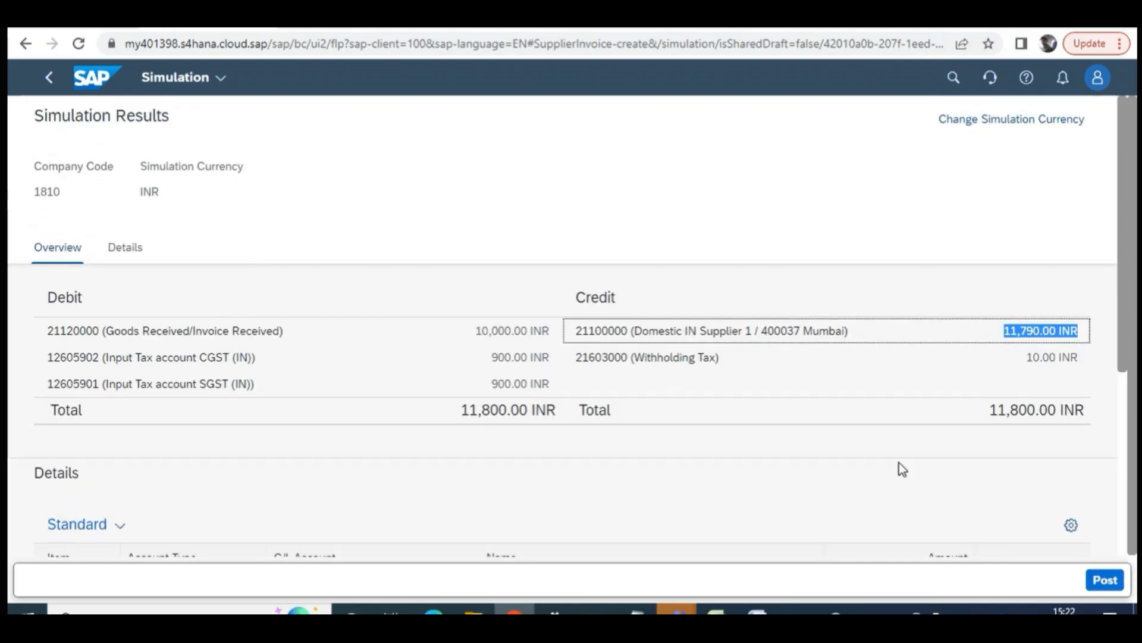
Post the simulated supplier invoice, highlight the document number and decline creating another invoice
{"action": "left_click", "coordinate": [1105, 581]}
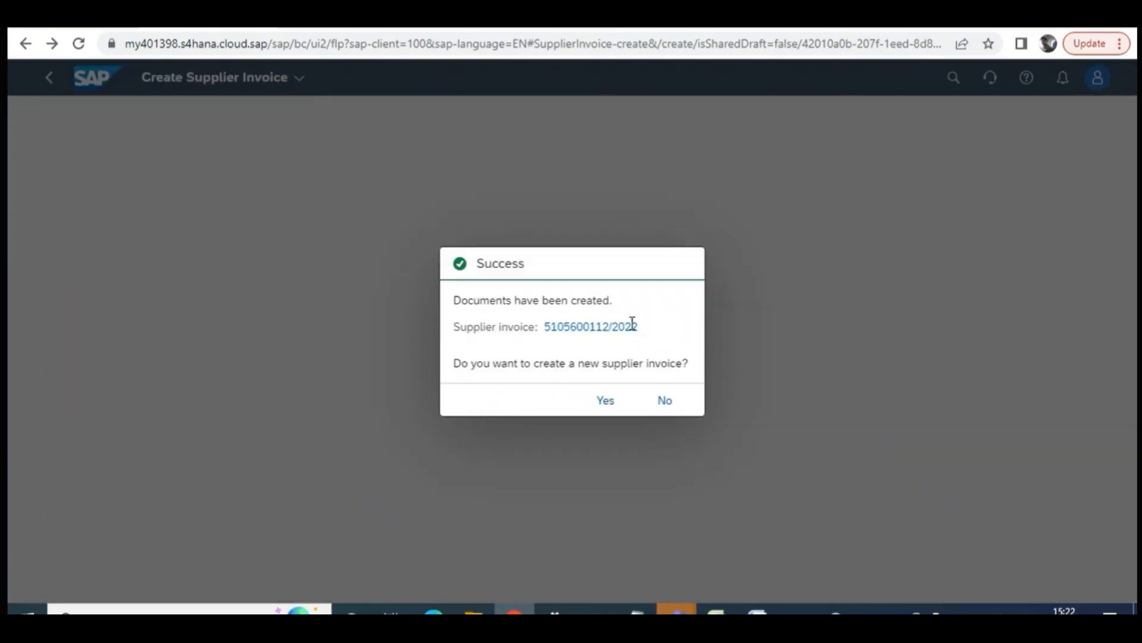
{"action": "left_click_drag", "start_coordinate": [635, 326], "coordinate": [580, 305]}
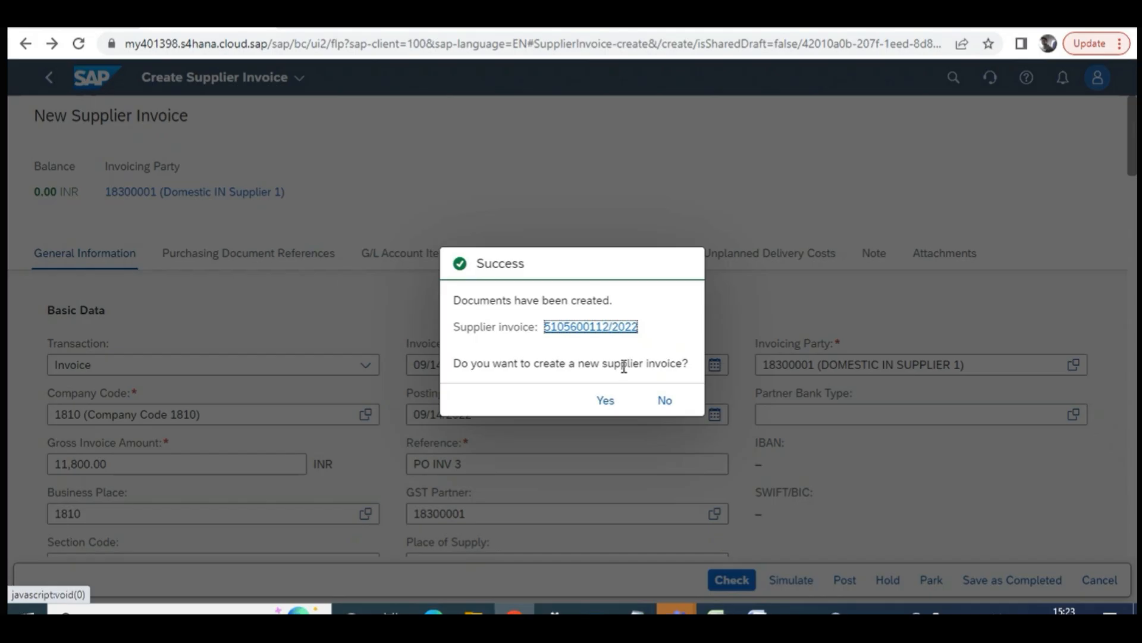
{"action": "left_click", "coordinate": [650, 411]}
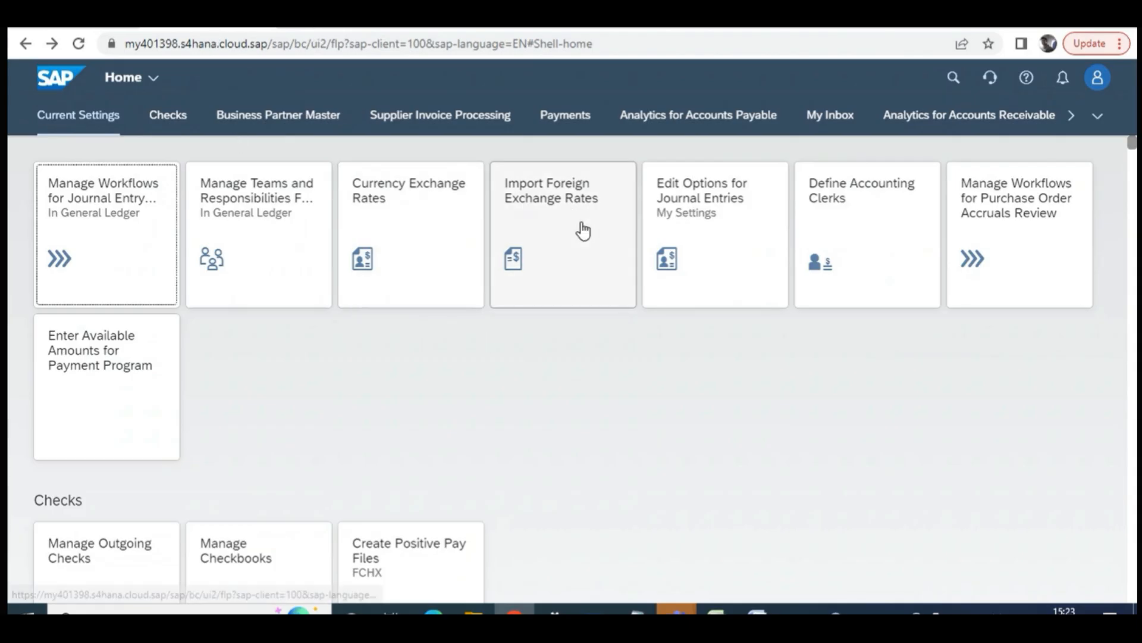
Open the Supplier Invoices List from Supplier Invoice Processing and list the invoices of company code 1810
{"action": "left_click", "coordinate": [435, 119]}
{"action": "left_click", "coordinate": [708, 281]}
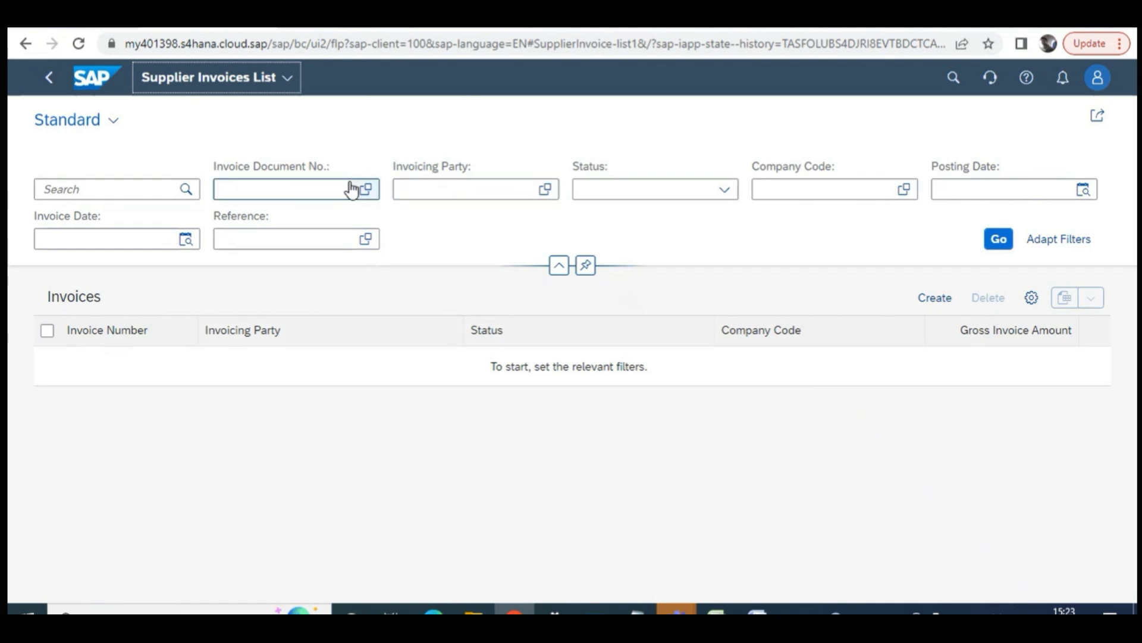
{"action": "left_click", "coordinate": [806, 189]}
{"action": "type", "text": "1810"}
{"action": "key", "text": "Return"}
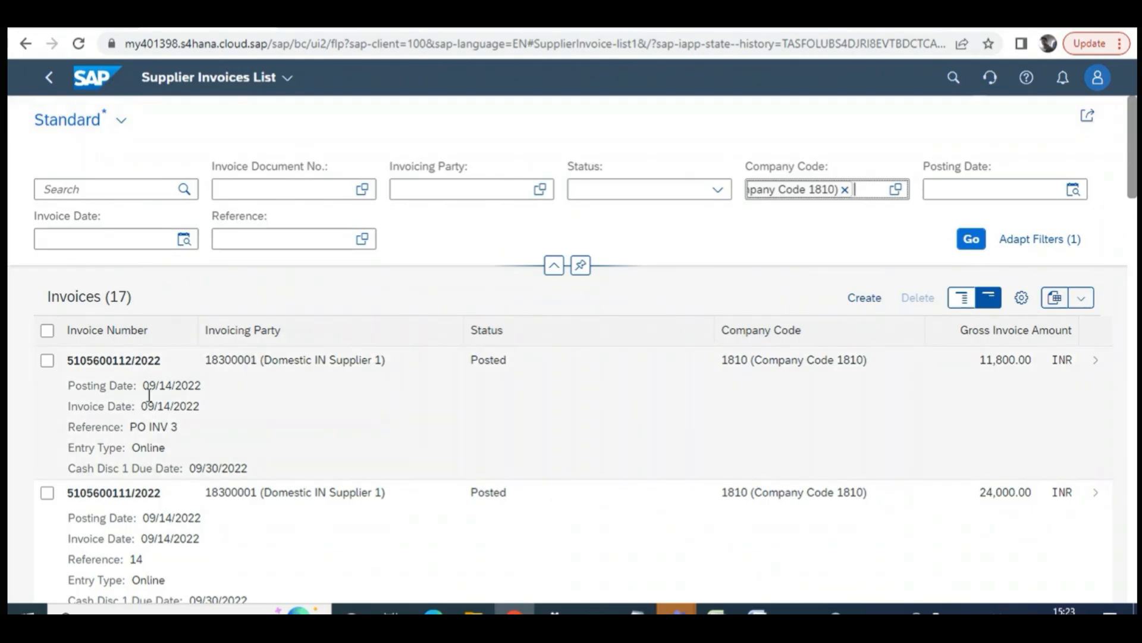
{"action": "left_click", "coordinate": [1082, 300]}
{"action": "left_click", "coordinate": [725, 300]}
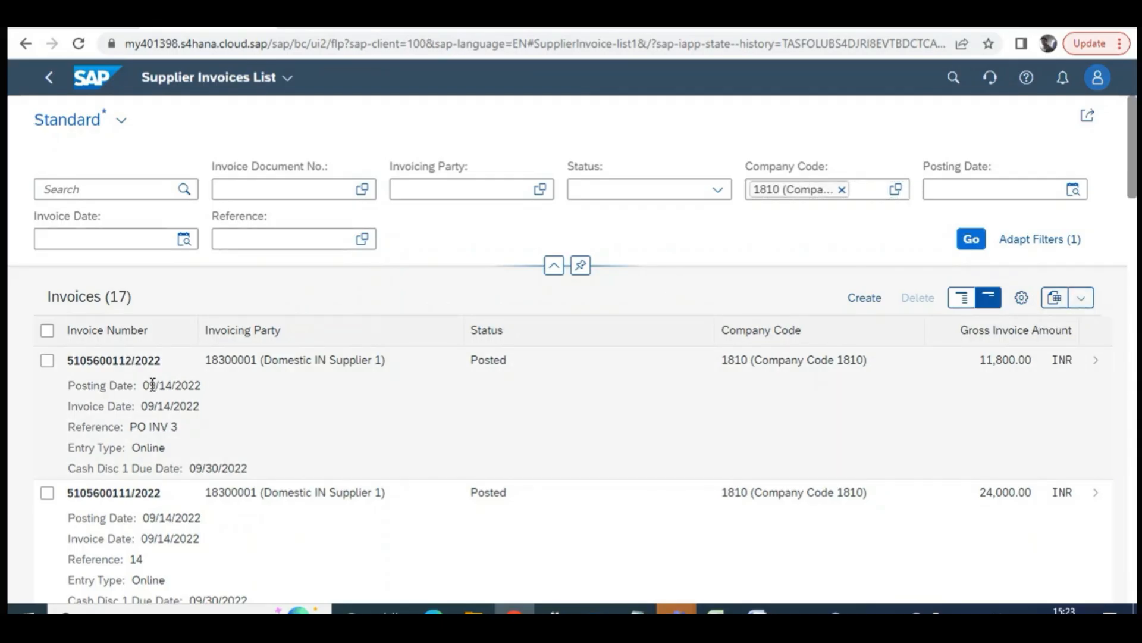
Open the posted invoice with reference PO INV 3 and review its sections down to payment and its purchasing document references
{"action": "left_click", "coordinate": [115, 364]}
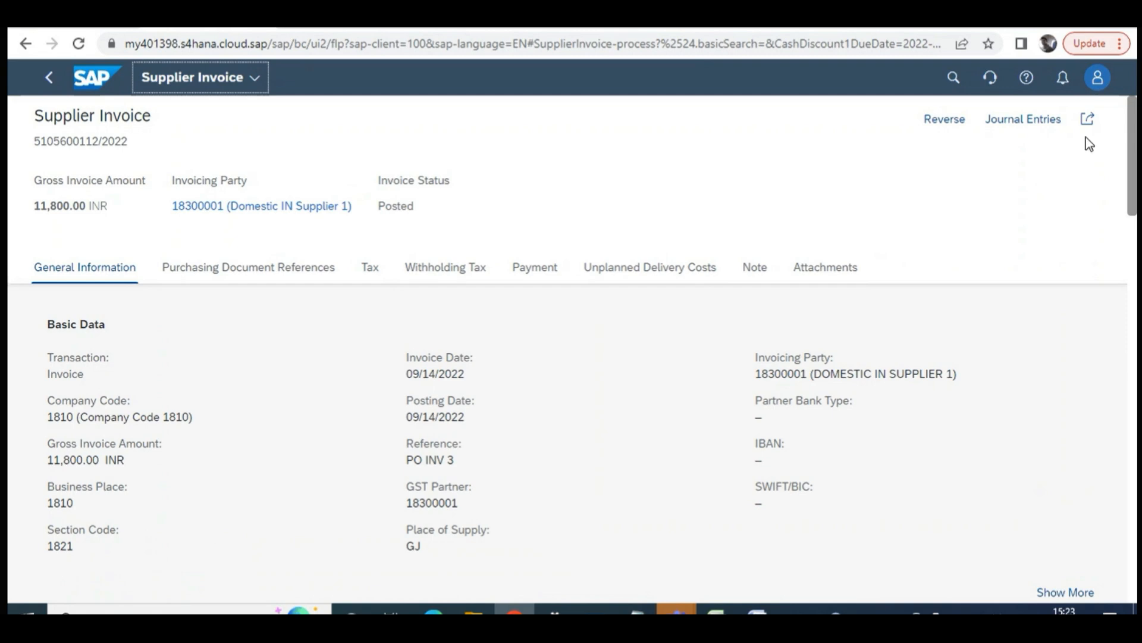
{"action": "scroll", "coordinate": [895, 398], "scroll_direction": "down", "scroll_amount": 5}
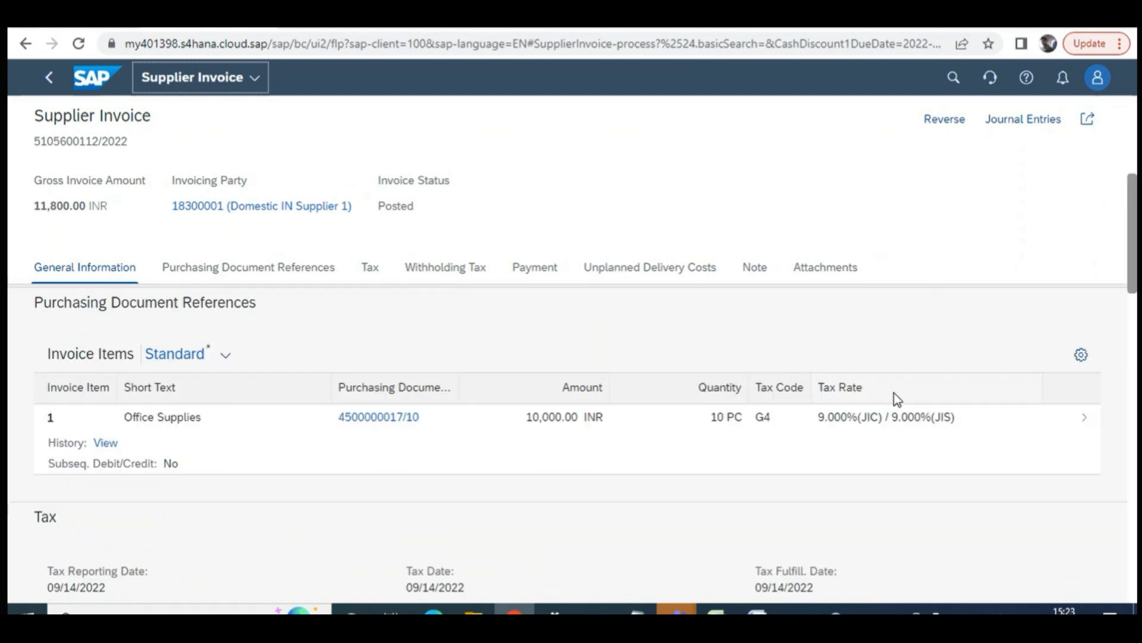
{"action": "scroll", "coordinate": [897, 400], "scroll_direction": "down", "scroll_amount": 10}
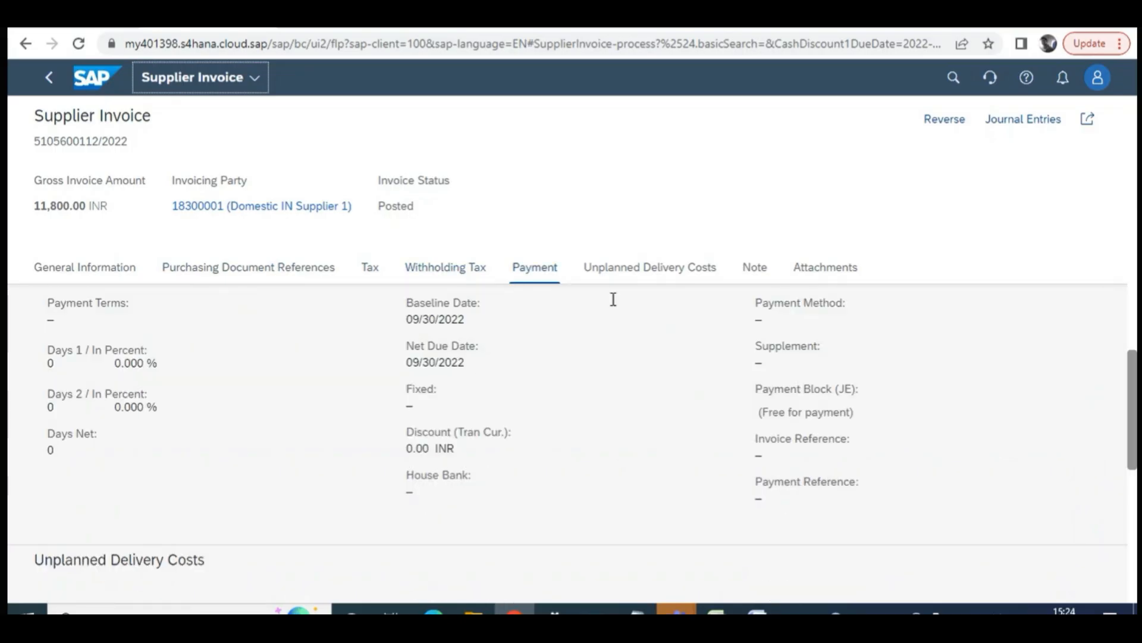
{"action": "scroll", "coordinate": [219, 283], "scroll_direction": "up", "scroll_amount": 5}
{"action": "left_click", "coordinate": [245, 277]}
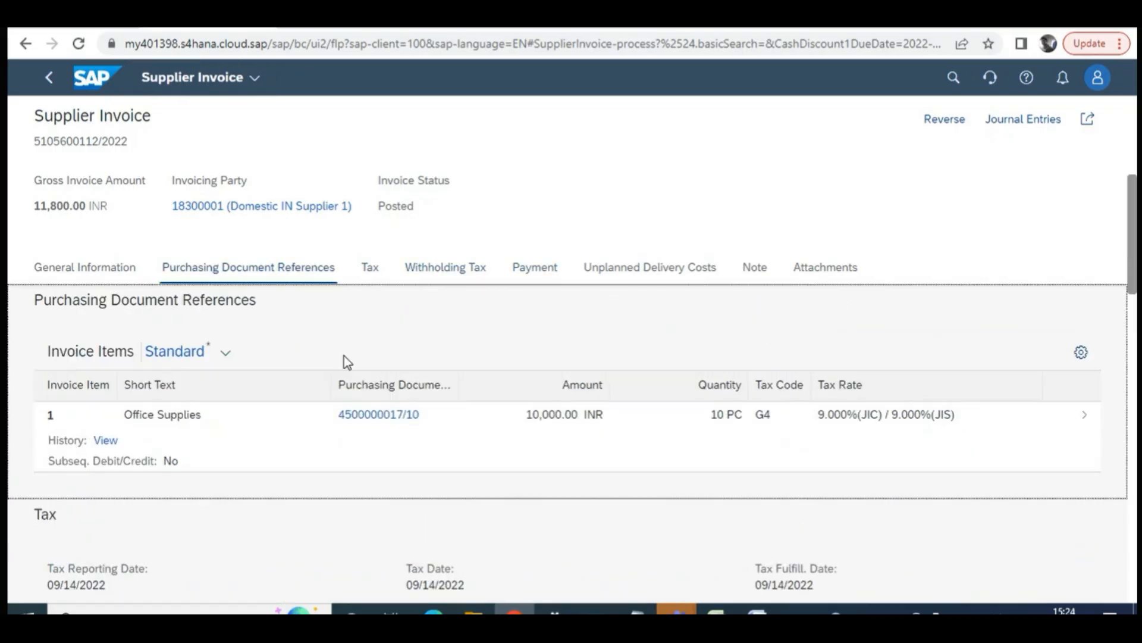
Open the purchase order item linked to the Office Supplies invoice line and display its process flow
{"action": "left_click", "coordinate": [373, 417]}
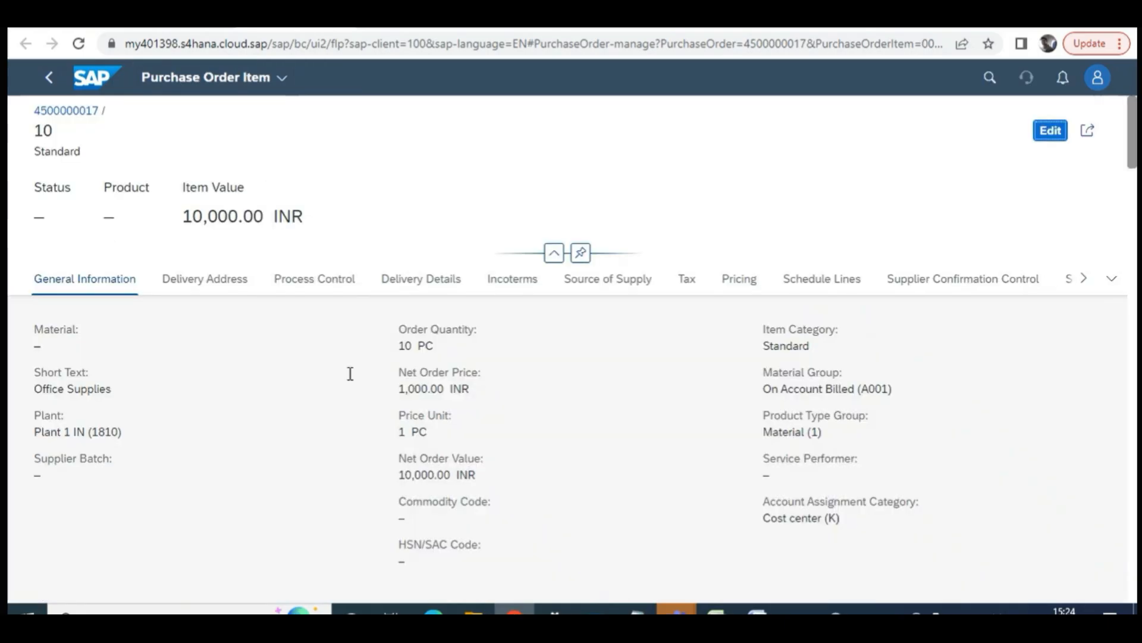
{"action": "left_click", "coordinate": [1118, 283]}
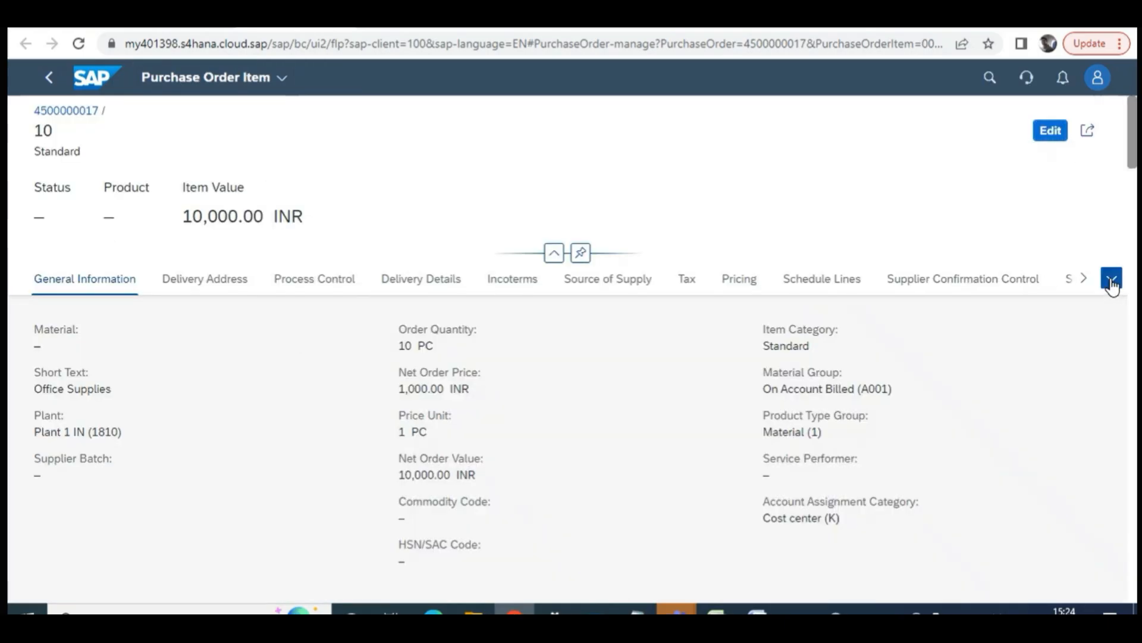
{"action": "scroll", "coordinate": [1058, 404], "scroll_direction": "down", "scroll_amount": 2}
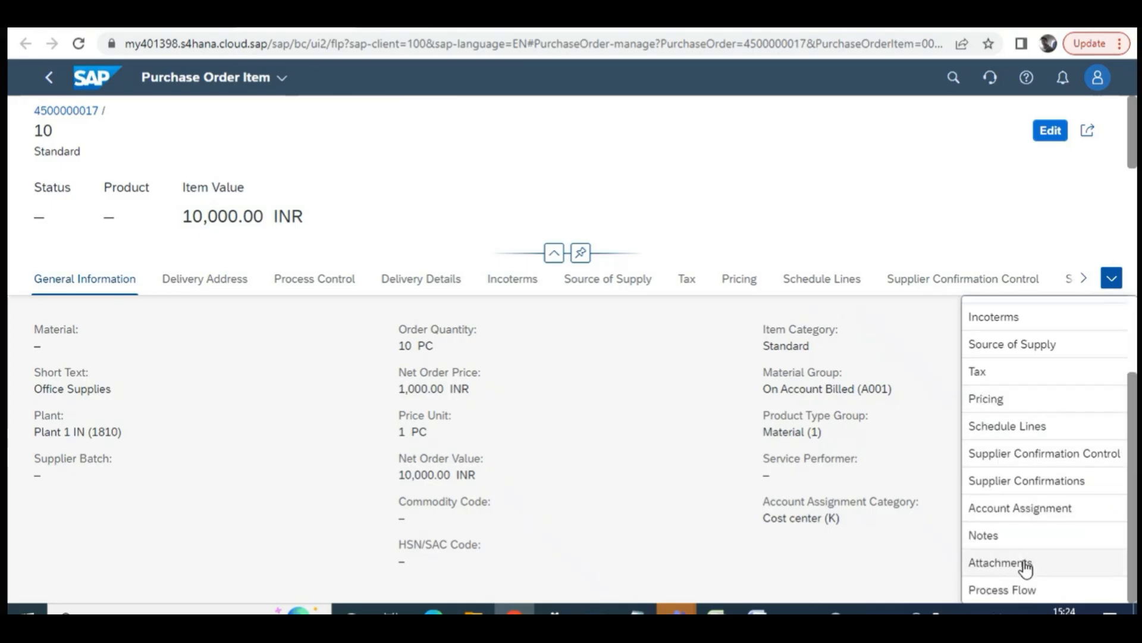
{"action": "left_click", "coordinate": [991, 591]}
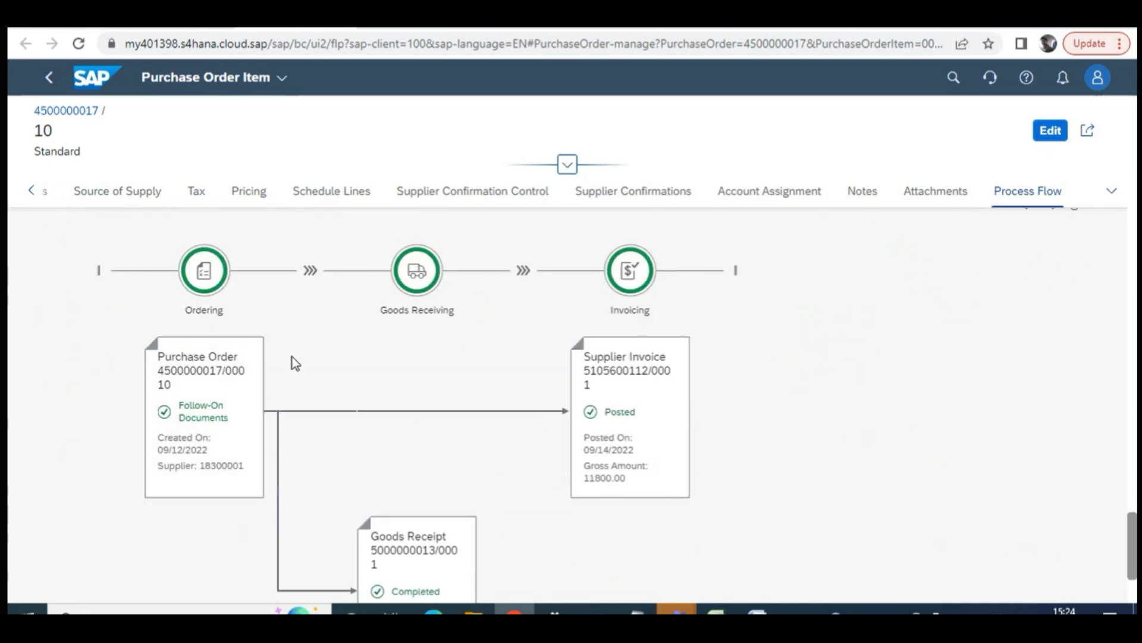
Open the goods receipt from the purchase order item's process flow and follow its material document link to the Material Documents Overview
{"action": "scroll", "coordinate": [237, 394], "scroll_direction": "down", "scroll_amount": 2}
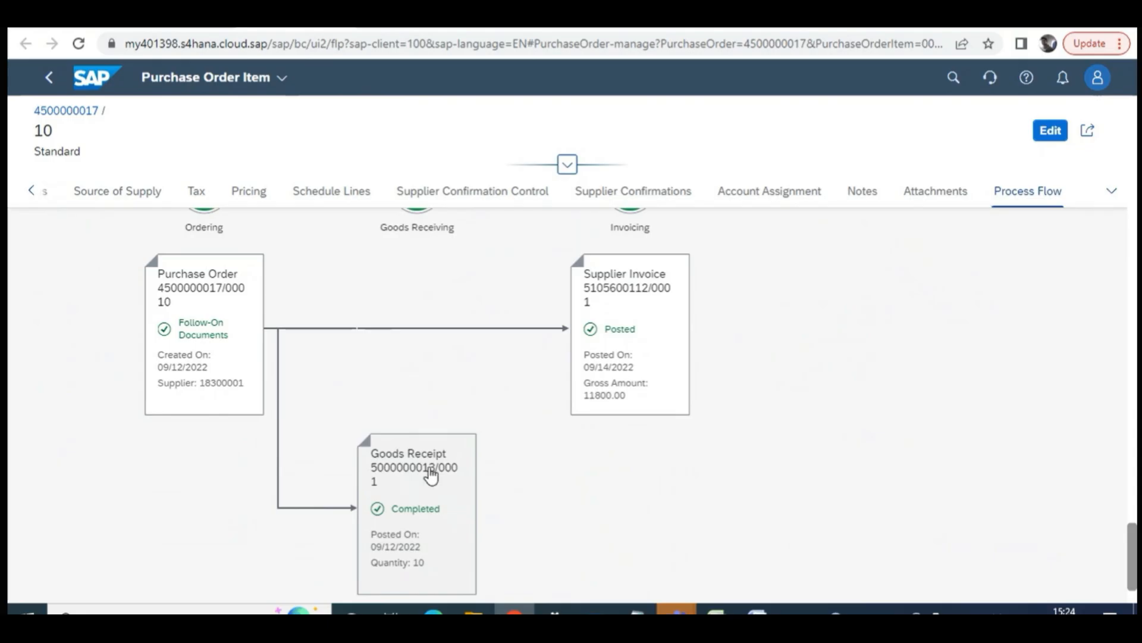
{"action": "left_click", "coordinate": [432, 474]}
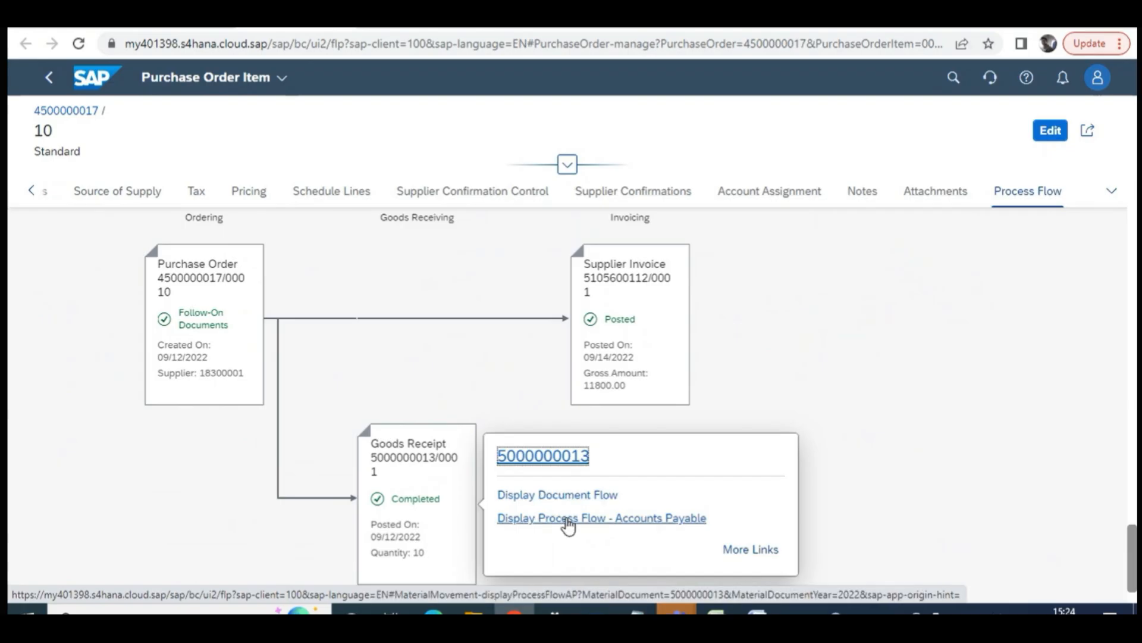
{"action": "left_click", "coordinate": [553, 455]}
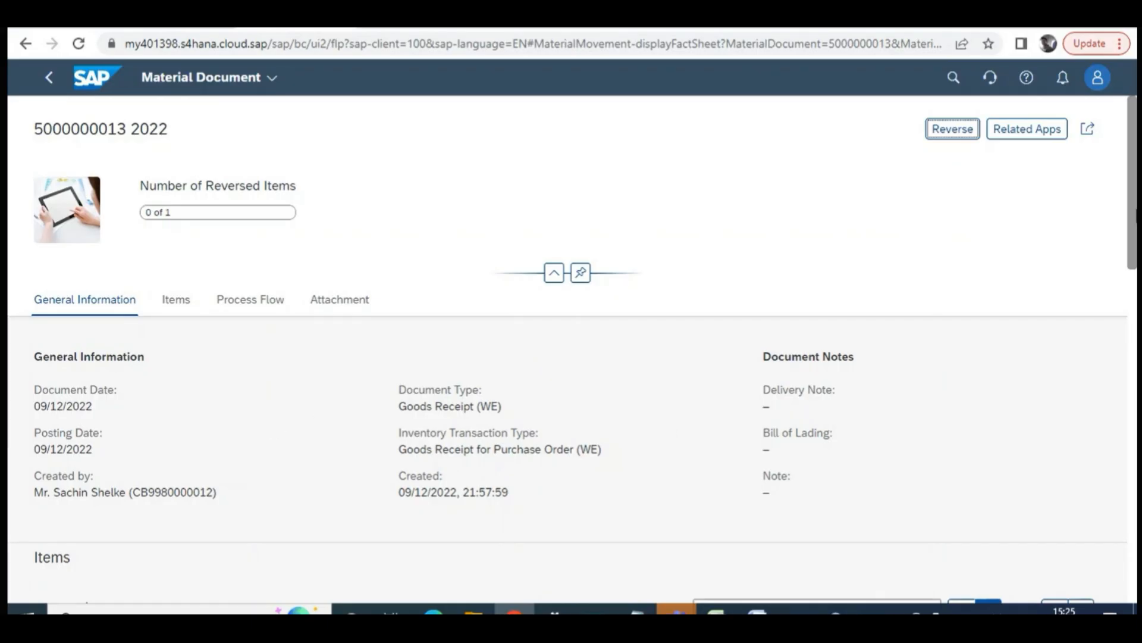
{"action": "scroll", "coordinate": [1135, 213], "scroll_direction": "down", "scroll_amount": 1}
{"action": "left_click_drag", "start_coordinate": [1136, 213], "coordinate": [1137, 393]}
{"action": "left_click", "coordinate": [426, 397]}
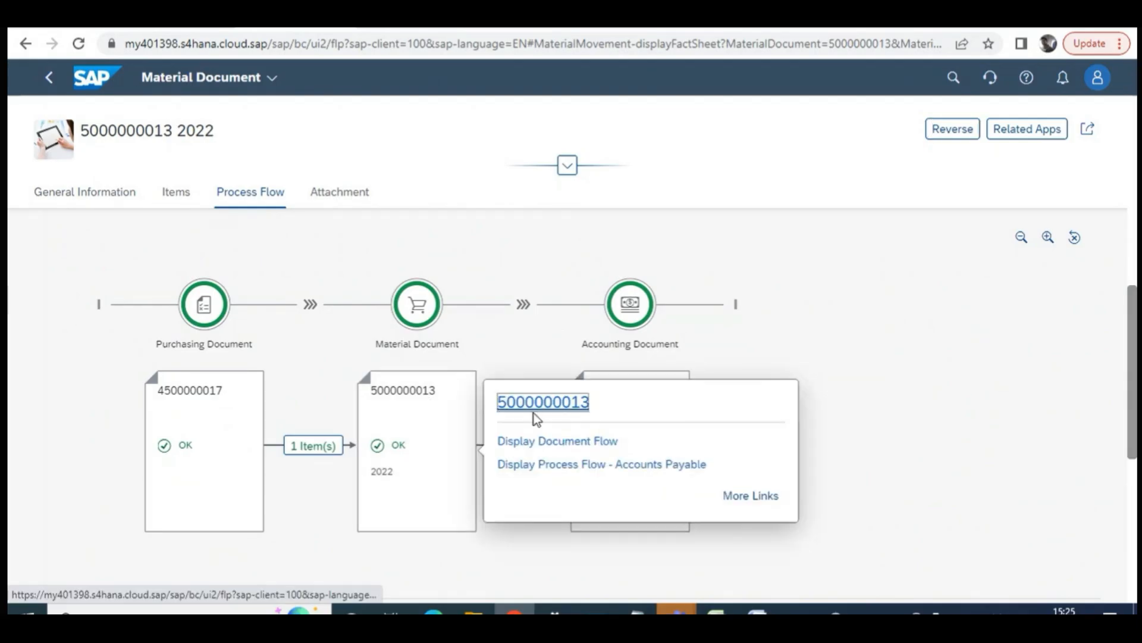
{"action": "left_click", "coordinate": [534, 404]}
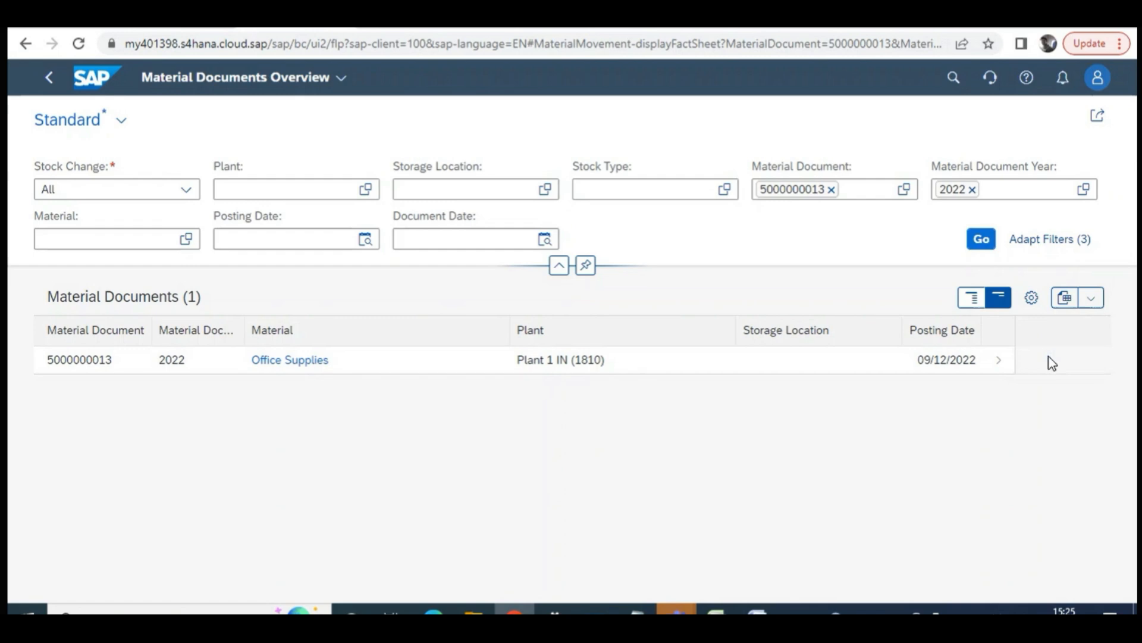
Open the Office Supplies material document and display the journal entry of the accounting document in its process flow
{"action": "left_click", "coordinate": [1000, 364]}
{"action": "scroll", "coordinate": [338, 423], "scroll_direction": "down", "scroll_amount": 5}
{"action": "scroll", "coordinate": [357, 441], "scroll_direction": "down", "scroll_amount": 4}
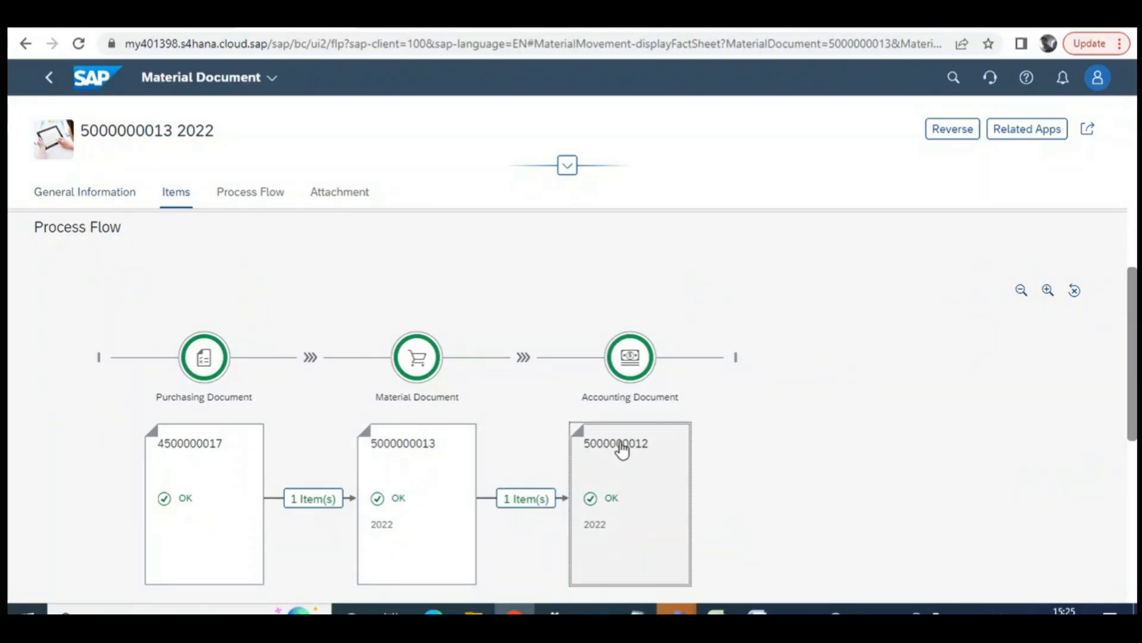
{"action": "left_click", "coordinate": [617, 449]}
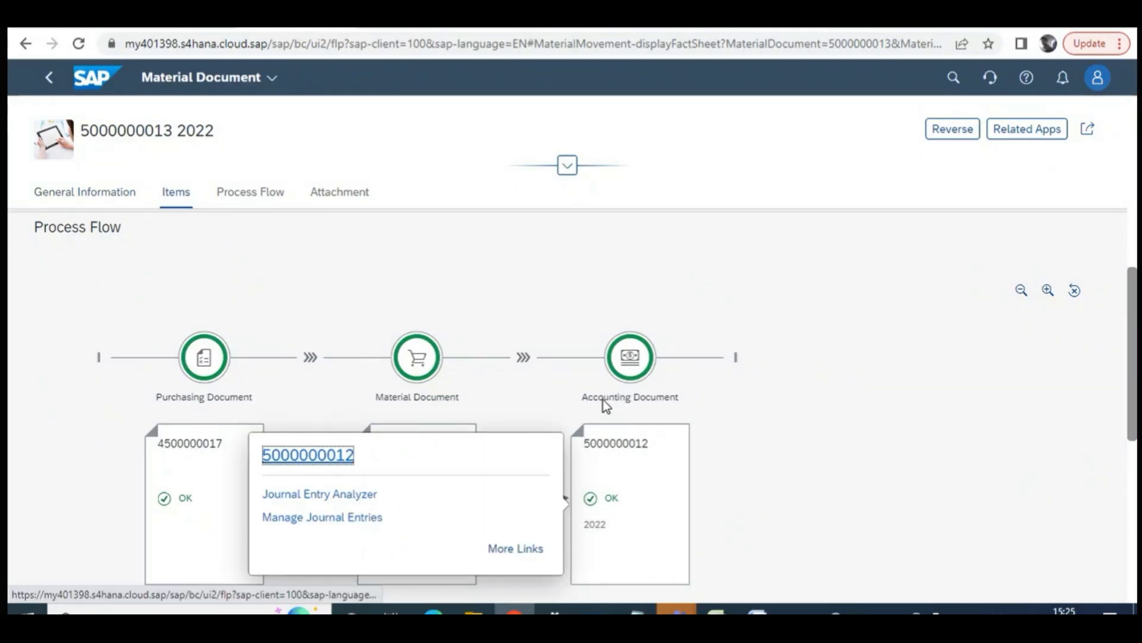
{"action": "left_click", "coordinate": [340, 454]}
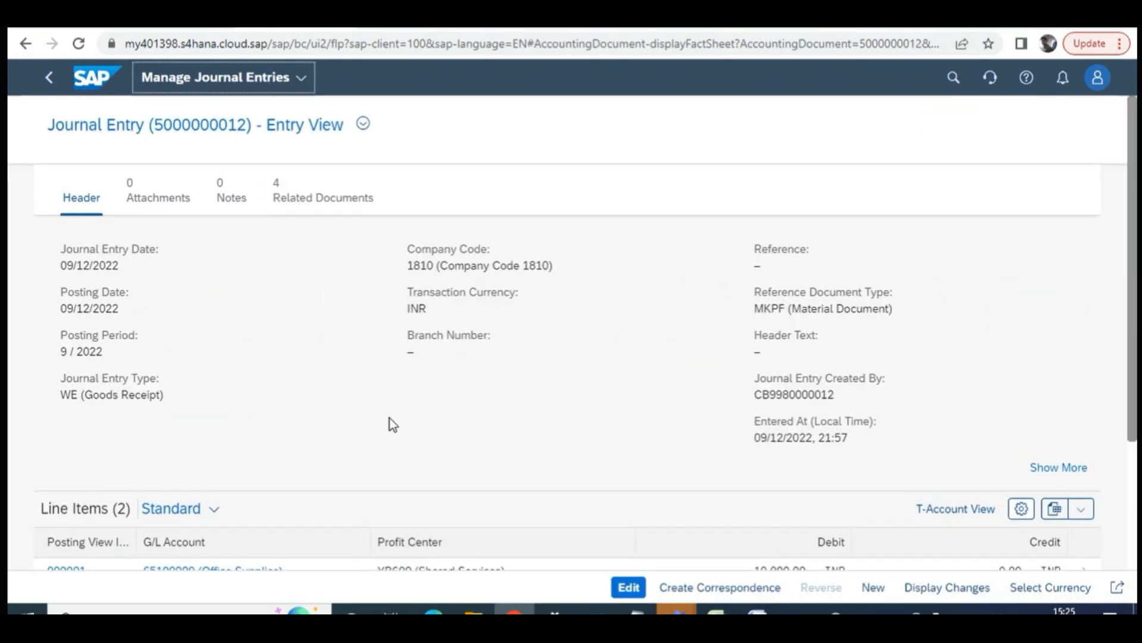
Review the goods receipt journal entry's header data, G/L line items and tax section
{"action": "scroll", "coordinate": [819, 357], "scroll_direction": "down", "scroll_amount": 2}
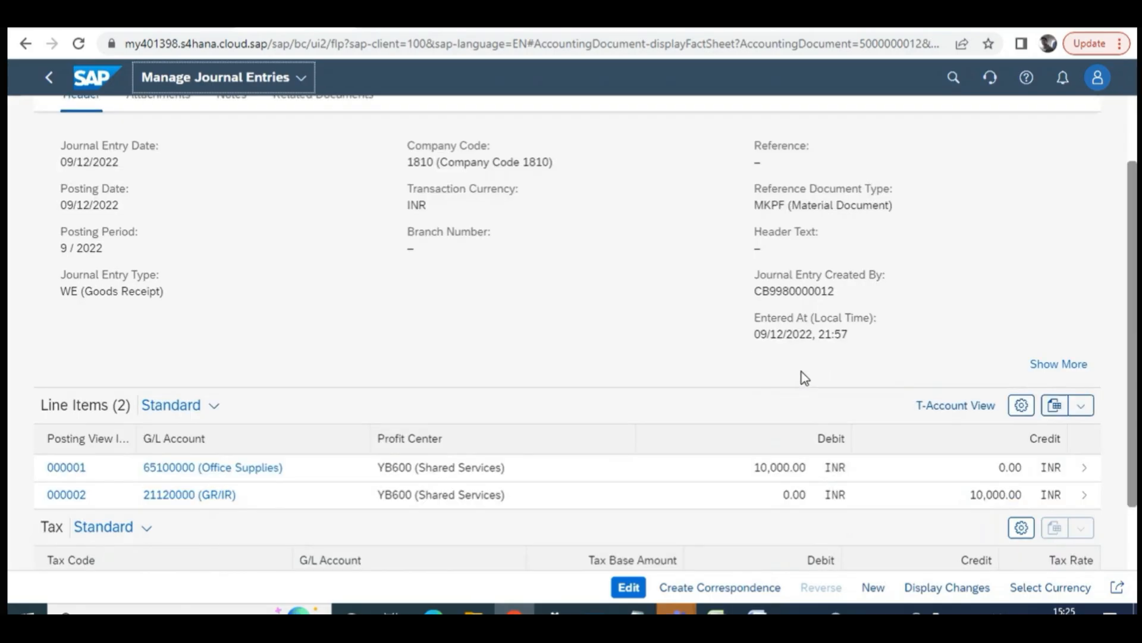
{"action": "scroll", "coordinate": [802, 375], "scroll_direction": "down", "scroll_amount": 2}
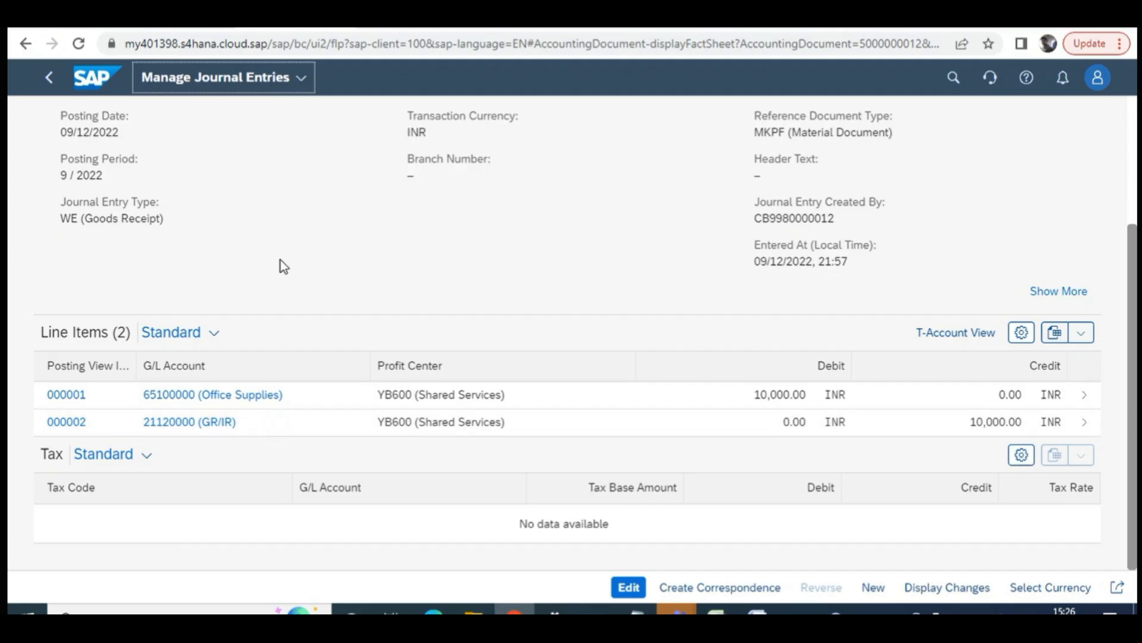
{"action": "scroll", "coordinate": [274, 248], "scroll_direction": "up", "scroll_amount": 2}
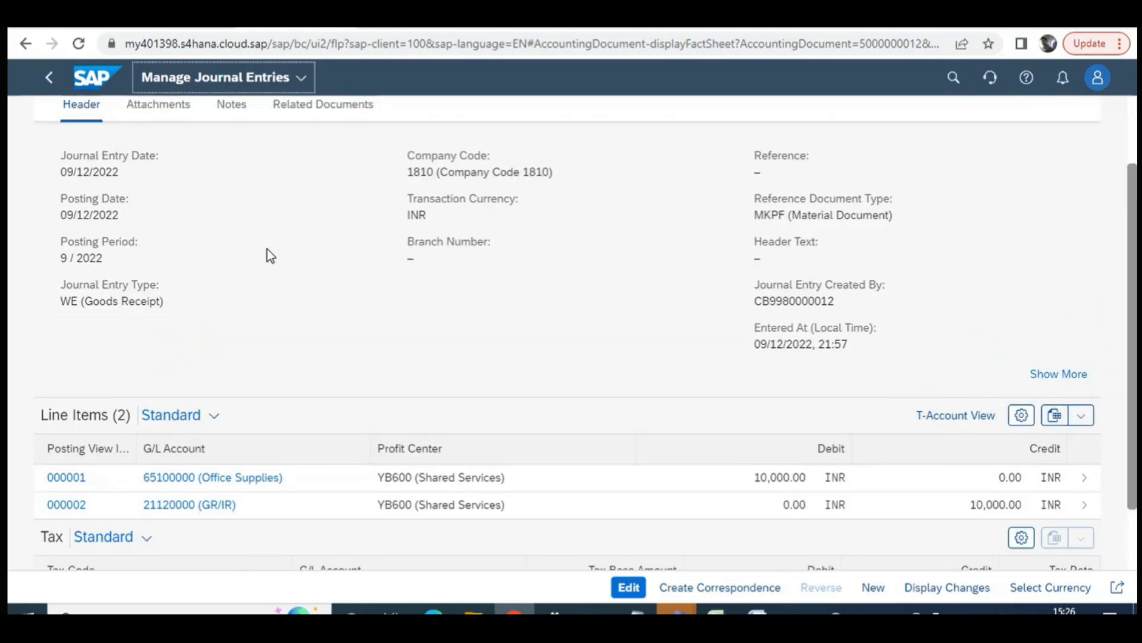
Return to the goods receipt's material document, recheck its process flow and go back to the purchase order item
{"action": "left_click", "coordinate": [49, 78]}
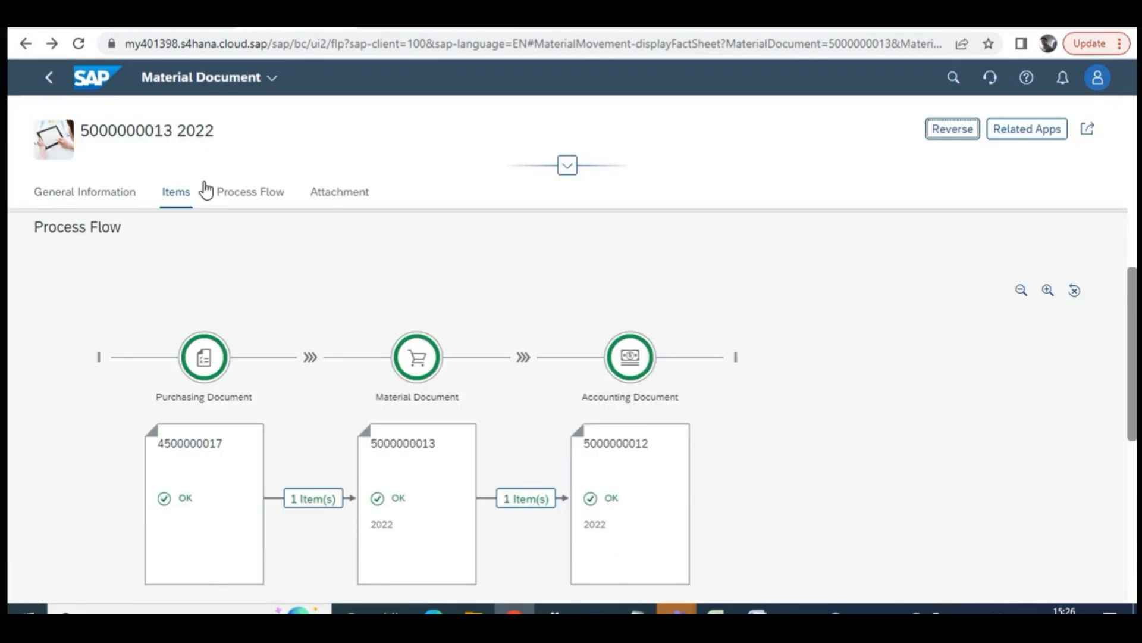
{"action": "left_click", "coordinate": [49, 77]}
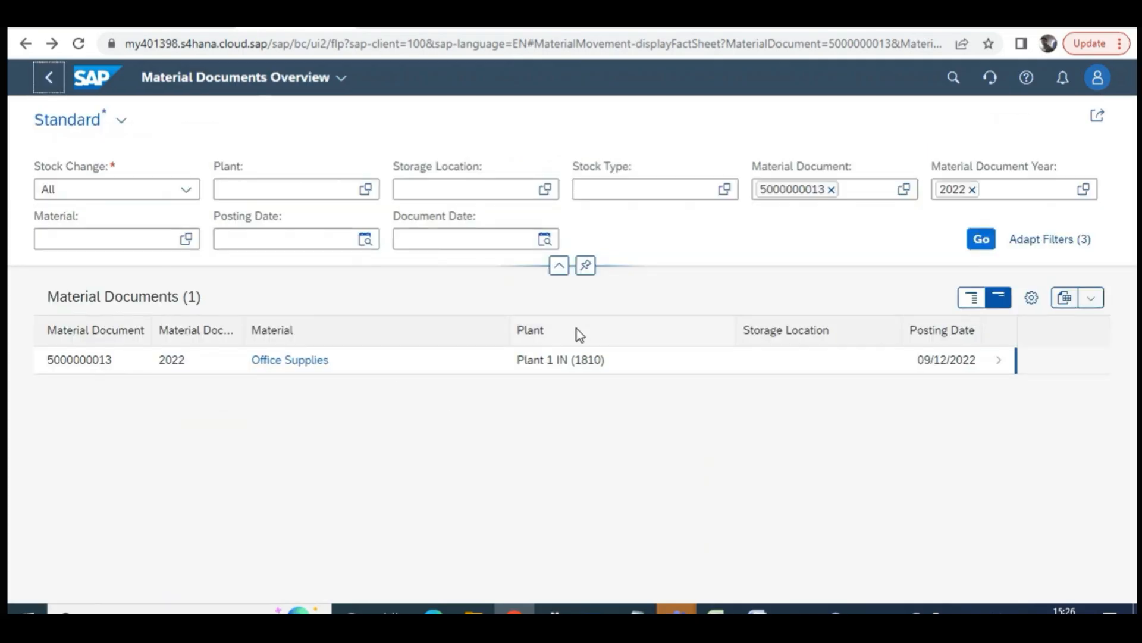
{"action": "left_click", "coordinate": [50, 80]}
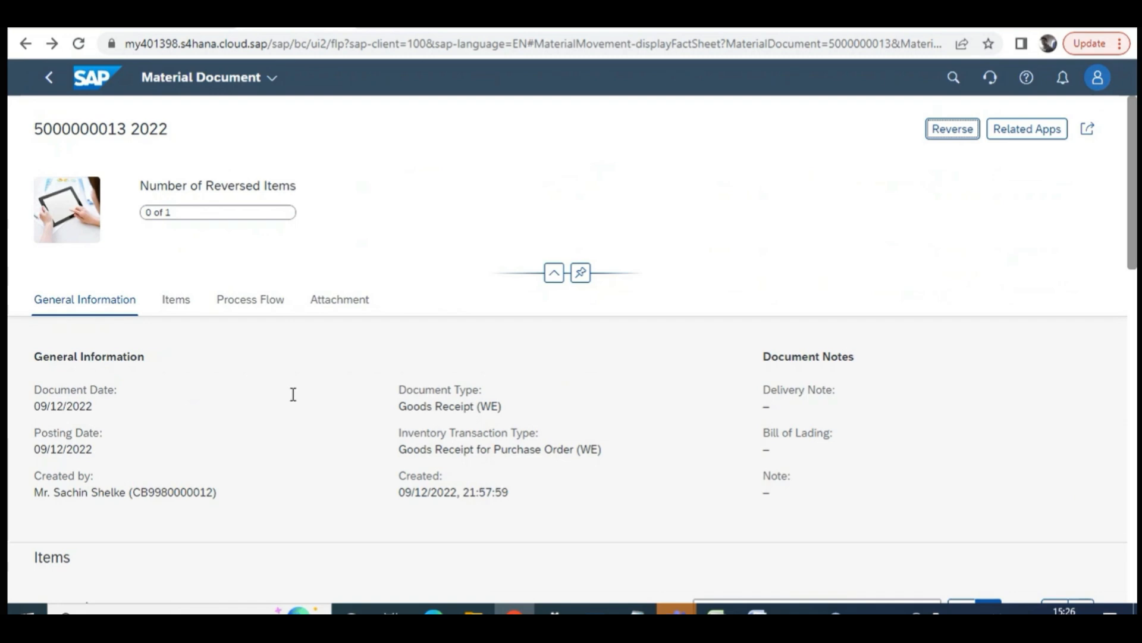
{"action": "left_click", "coordinate": [259, 318]}
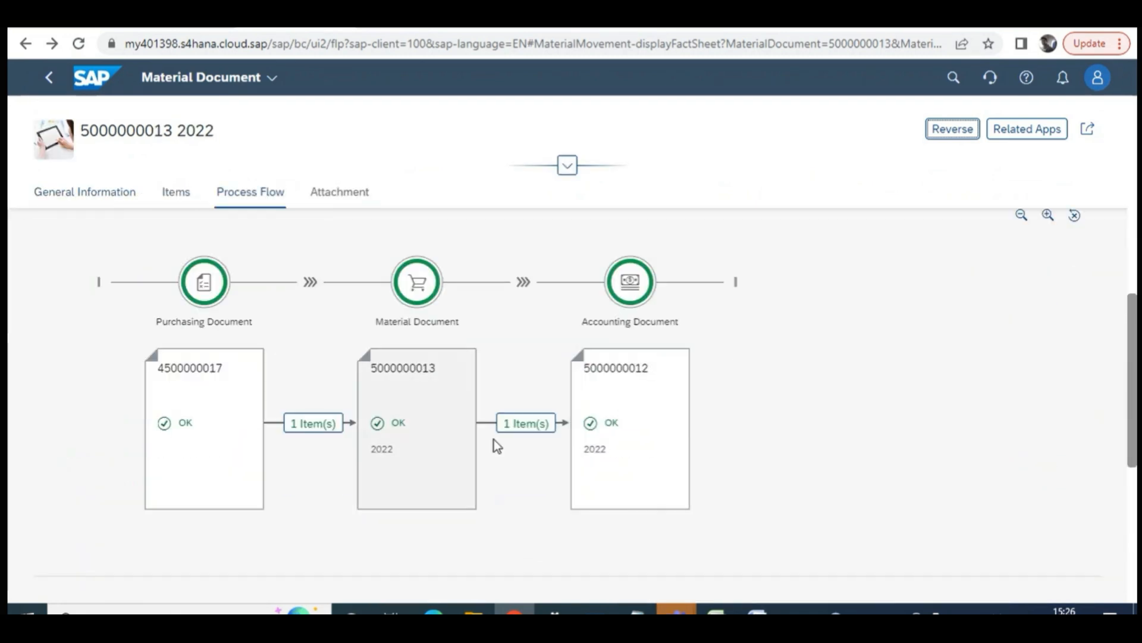
{"action": "left_click", "coordinate": [50, 79]}
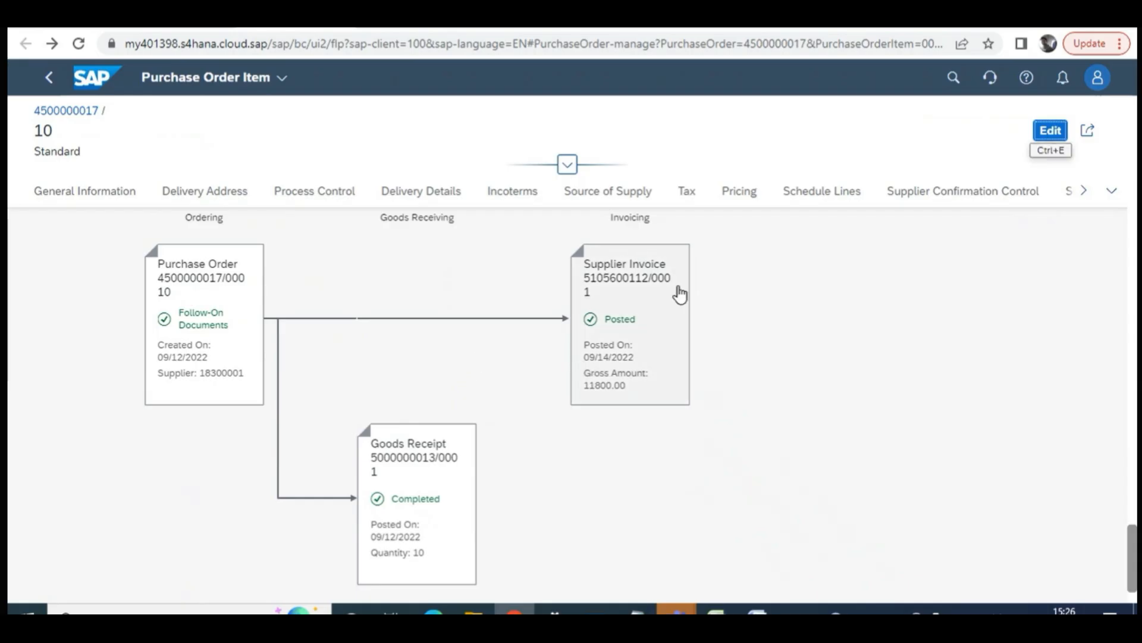
Open the supplier invoice from the purchase order item's process flow and display its journal entries in the Accounts Payable process flow
{"action": "left_click", "coordinate": [641, 284]}
{"action": "left_click", "coordinate": [299, 263]}
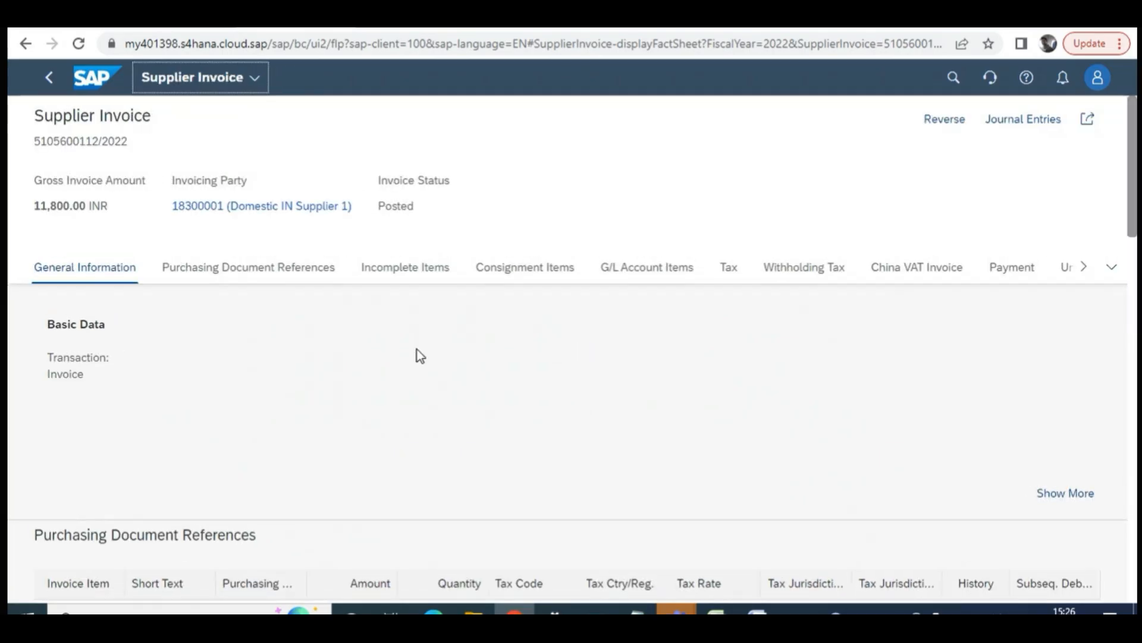
{"action": "left_click", "coordinate": [1046, 128]}
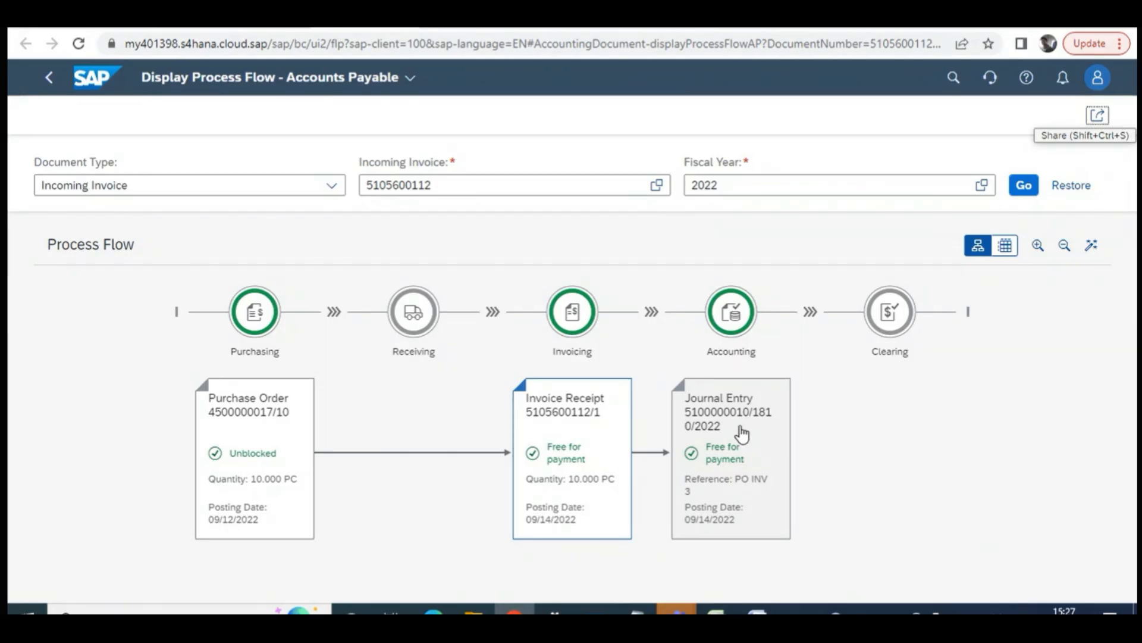
Display the additional information of the Journal Entry node in the Accounts Payable process flow and dismiss it
{"action": "left_click", "coordinate": [737, 420]}
{"action": "left_click", "coordinate": [409, 411]}
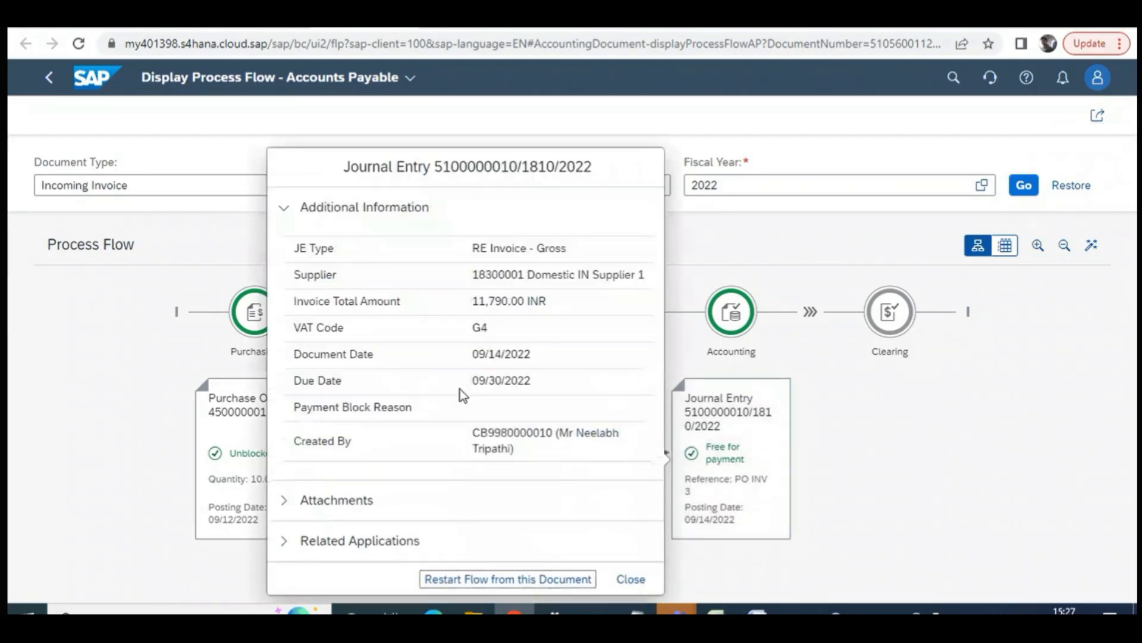
{"action": "left_click", "coordinate": [836, 441]}
{"action": "left_click", "coordinate": [719, 421]}
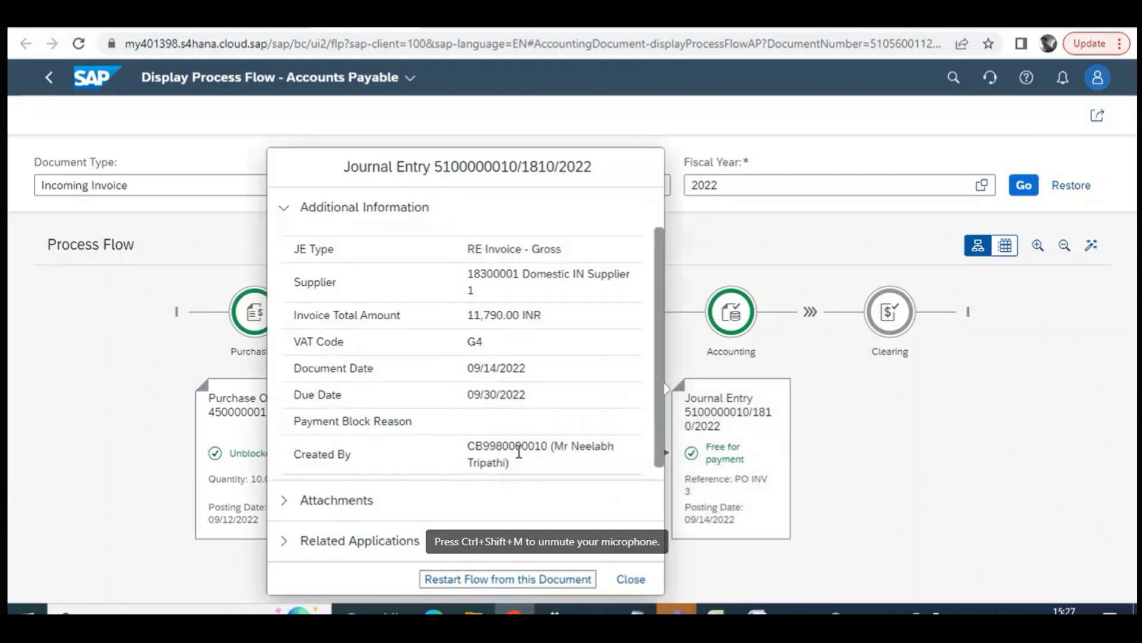
{"action": "left_click", "coordinate": [818, 457]}
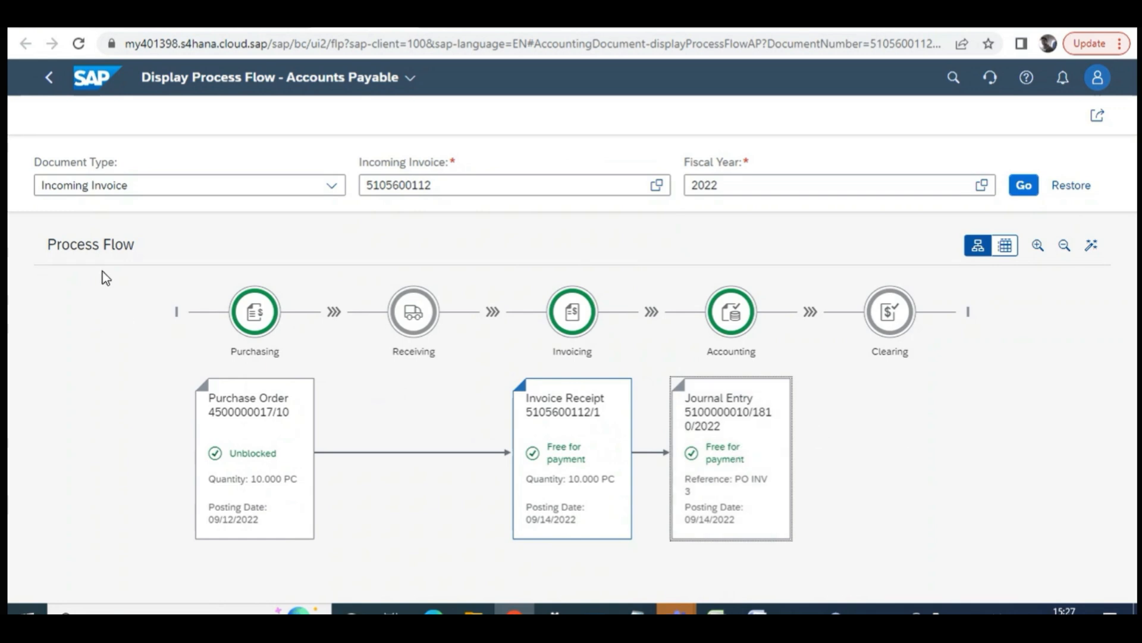
Leave the process flow and return through the posted invoice and the Supplier Invoices List to the home page
{"action": "left_click", "coordinate": [50, 85]}
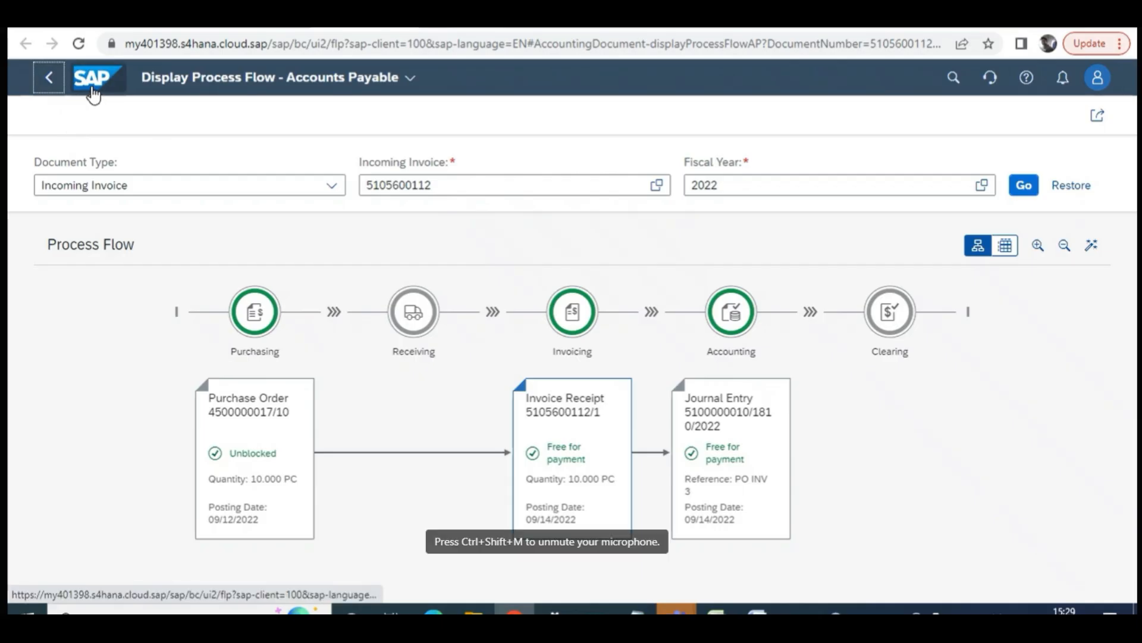
{"action": "left_click", "coordinate": [247, 22]}
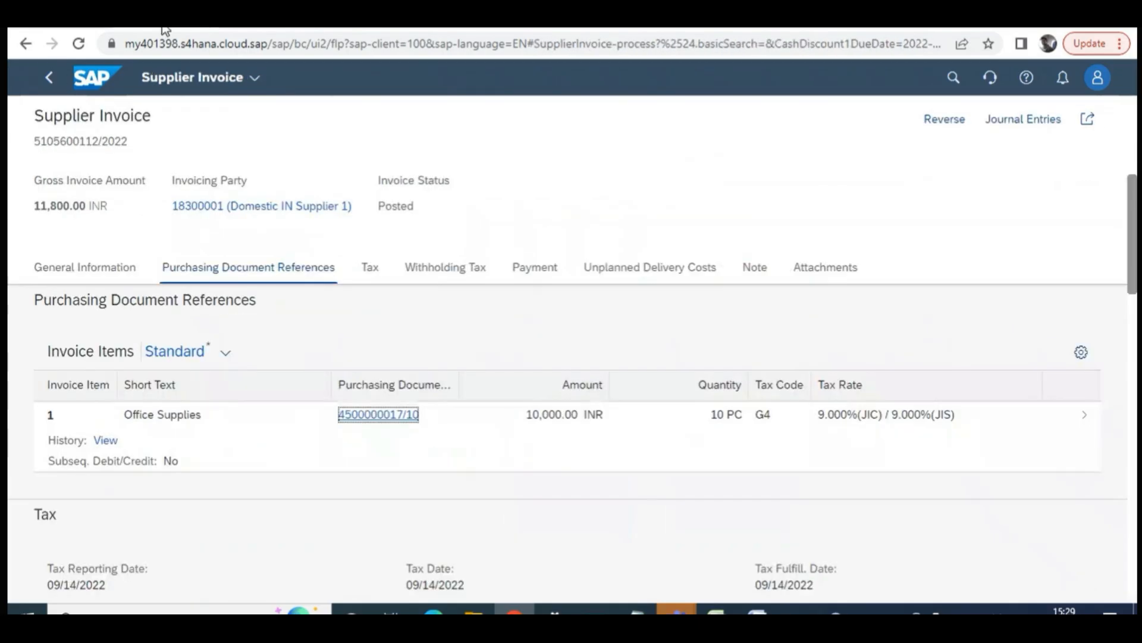
{"action": "left_click", "coordinate": [50, 78]}
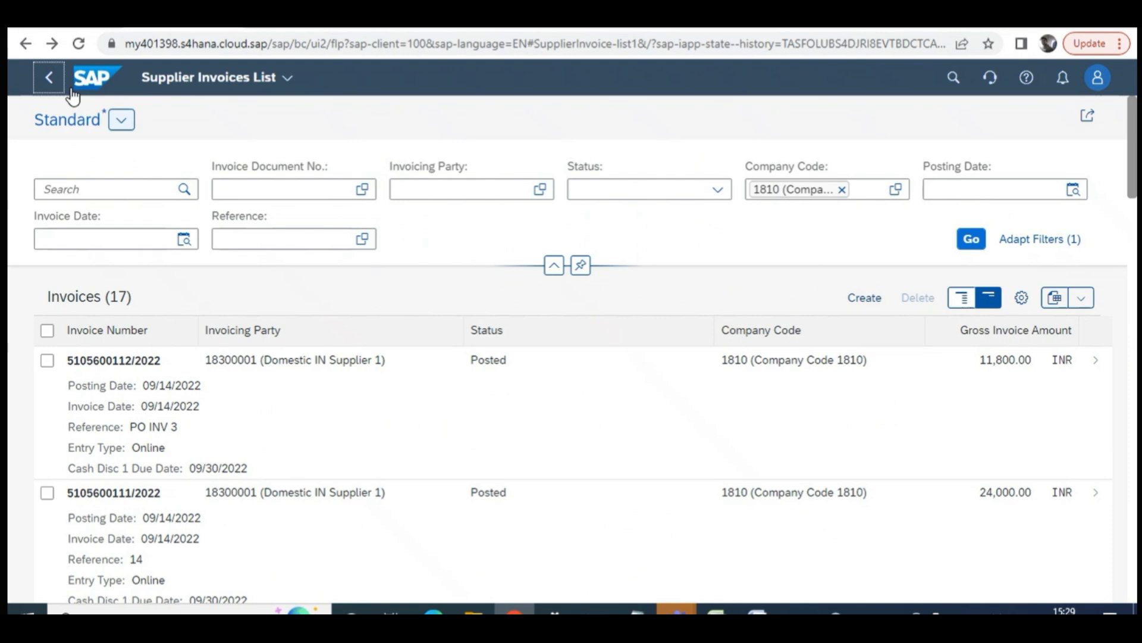
{"action": "left_click", "coordinate": [49, 78]}
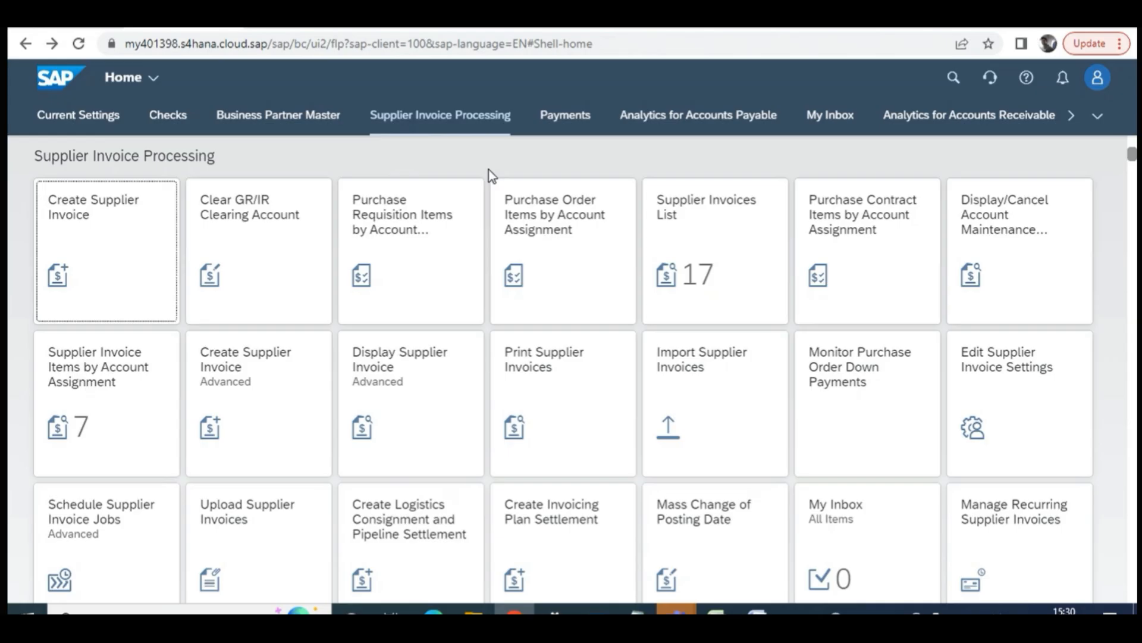
Start Create Supplier Invoice with the existing draft data and check its Purchasing Document References section
{"action": "left_click", "coordinate": [113, 253]}
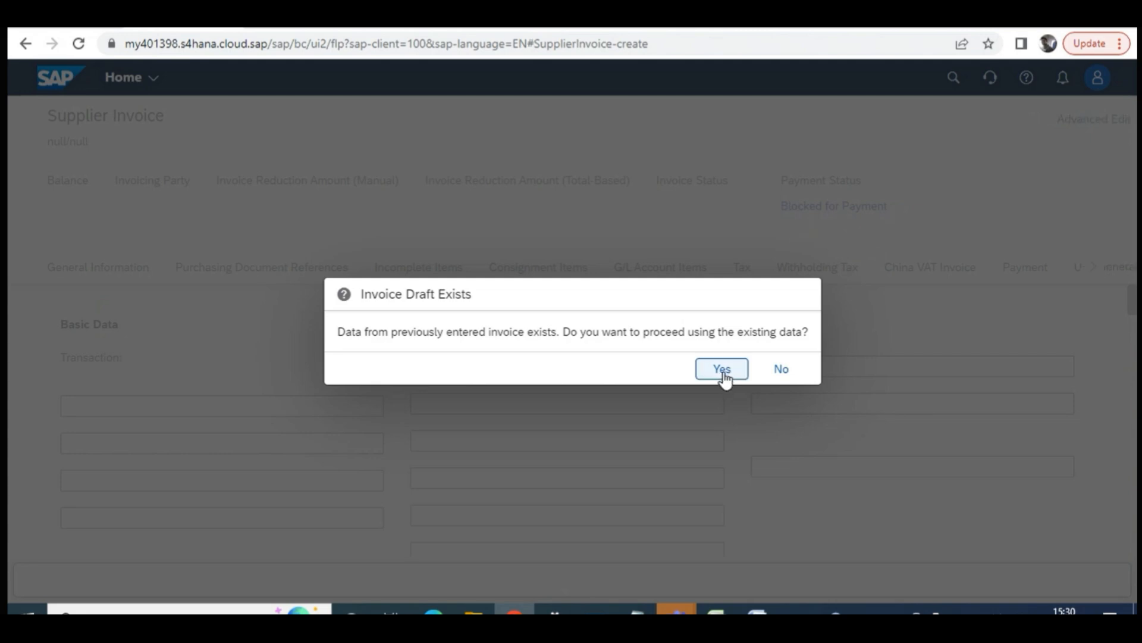
{"action": "left_click", "coordinate": [723, 370]}
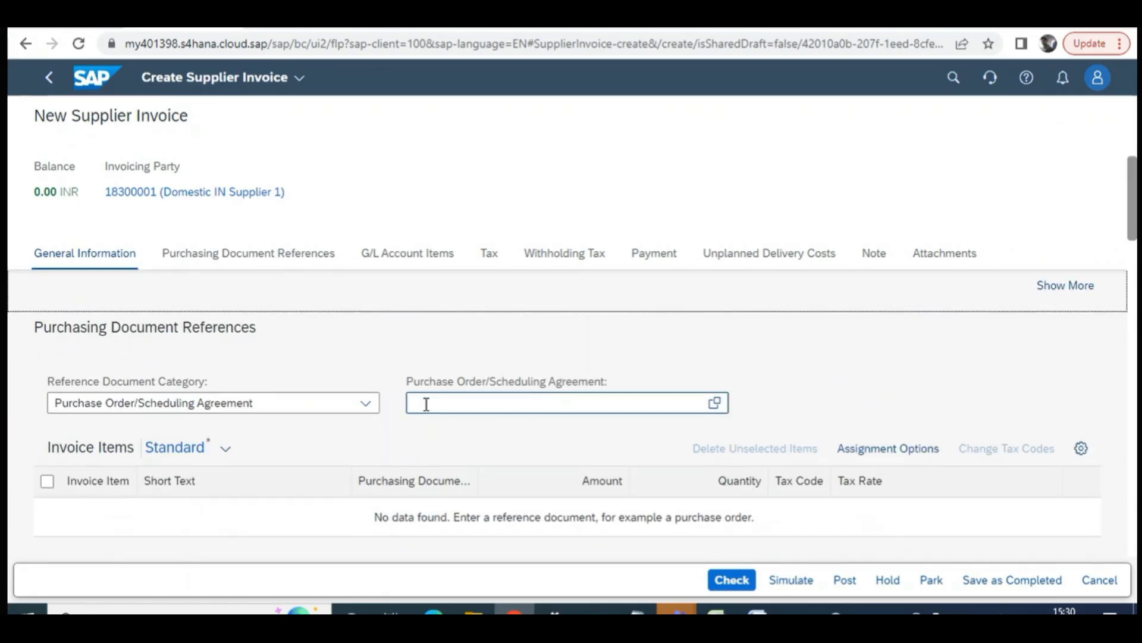
{"action": "left_click", "coordinate": [426, 404]}
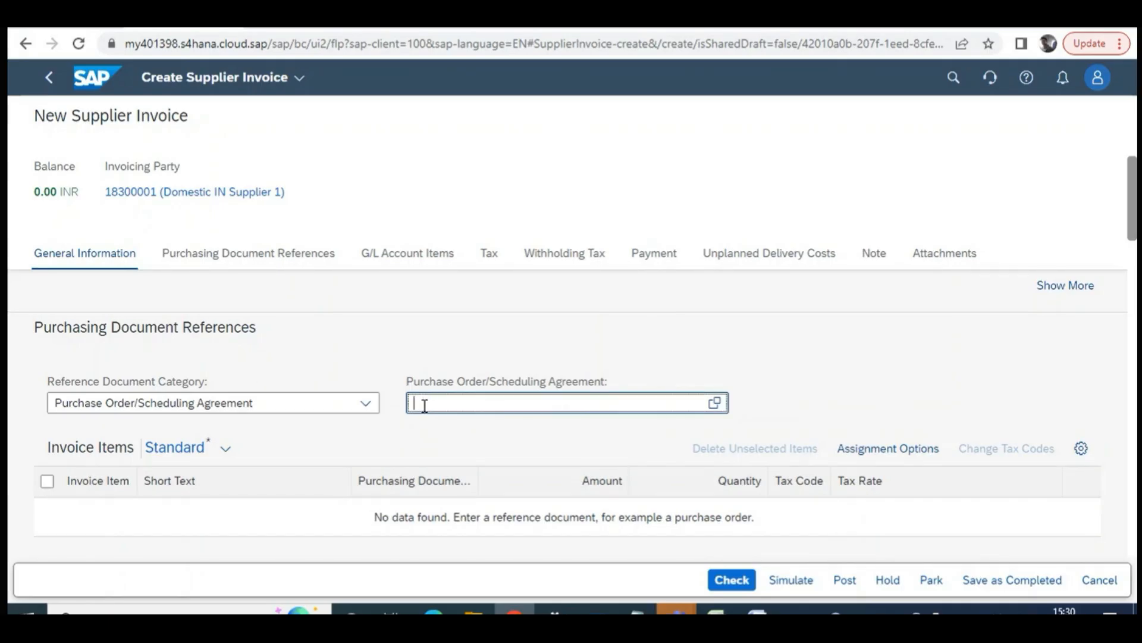
{"action": "left_click", "coordinate": [63, 512]}
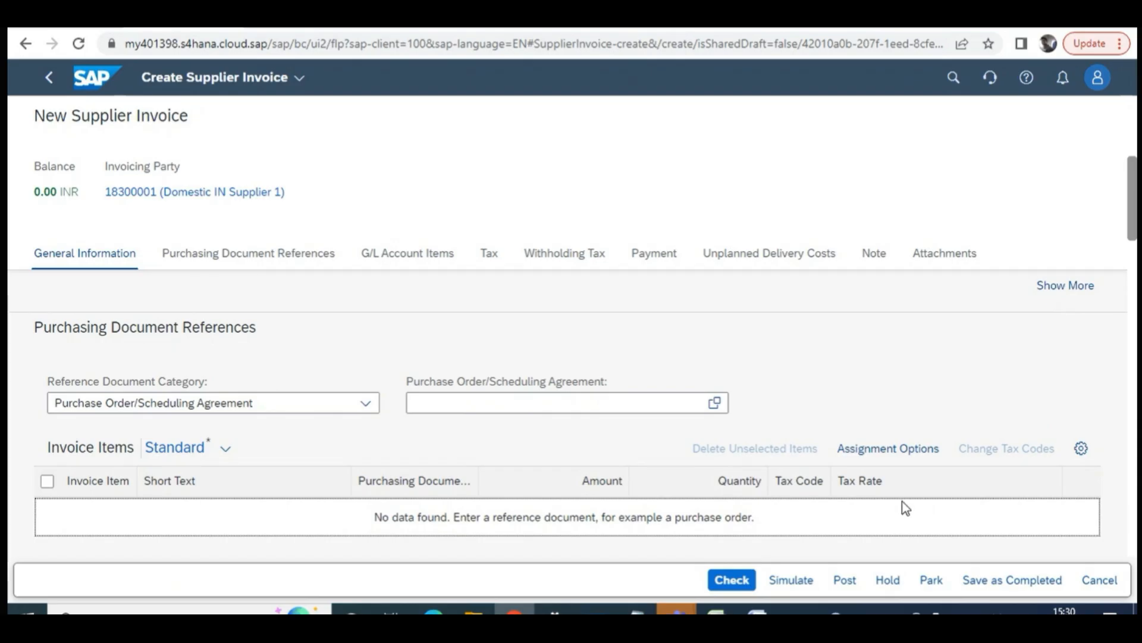
Review the draft invoice's basic data, including its company code and invoice date
{"action": "scroll", "coordinate": [585, 451], "scroll_direction": "up", "scroll_amount": 2}
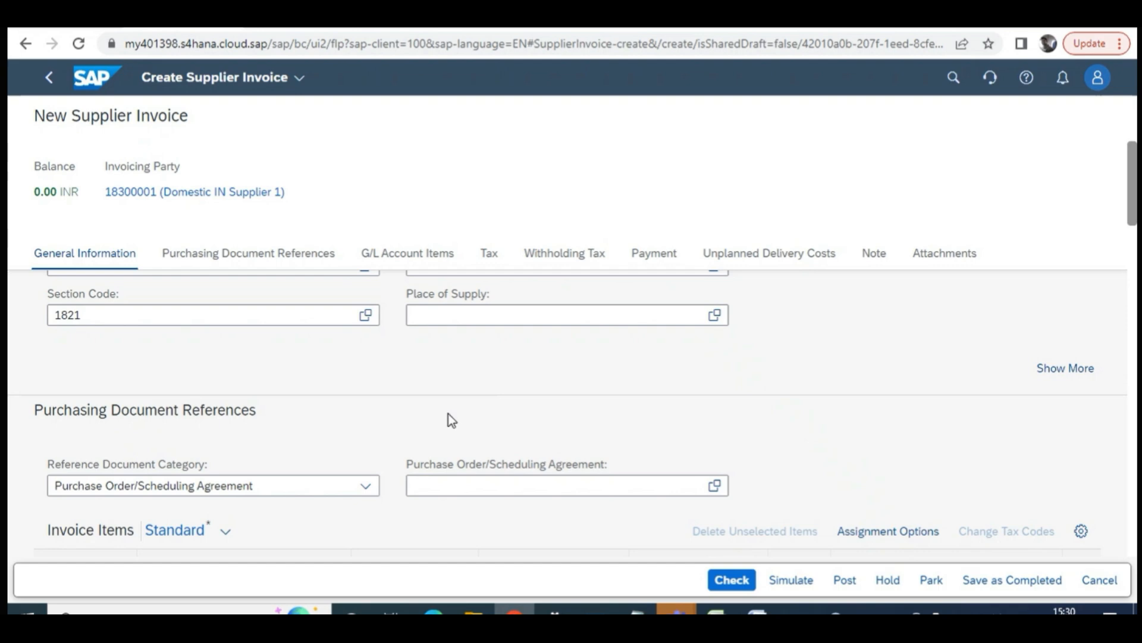
{"action": "scroll", "coordinate": [475, 445], "scroll_direction": "up", "scroll_amount": 2}
{"action": "scroll", "coordinate": [417, 470], "scroll_direction": "up", "scroll_amount": 3}
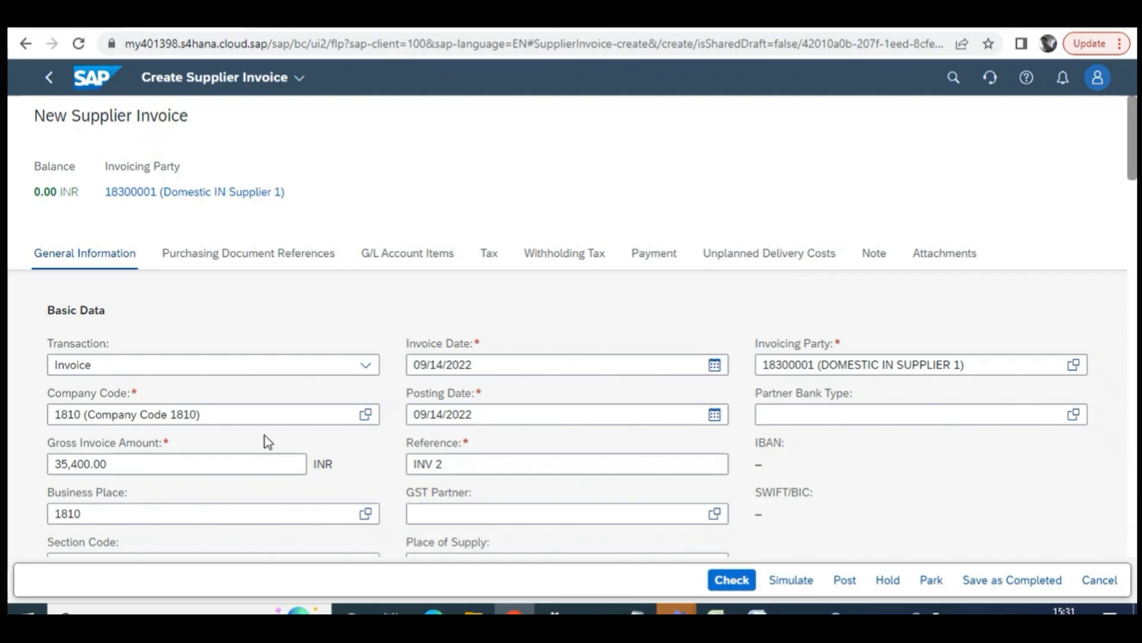
{"action": "left_click", "coordinate": [264, 420]}
{"action": "left_click", "coordinate": [475, 342]}
{"action": "left_click", "coordinate": [479, 342]}
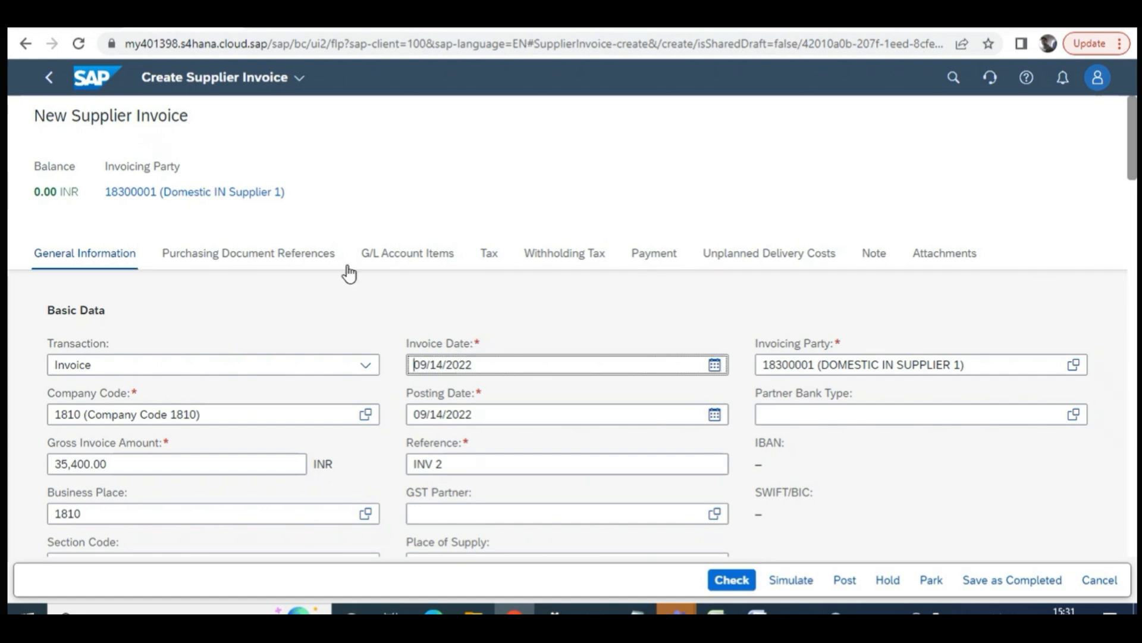
Return to the home page and start a new supplier invoice without using the existing draft data
{"action": "left_click", "coordinate": [49, 78]}
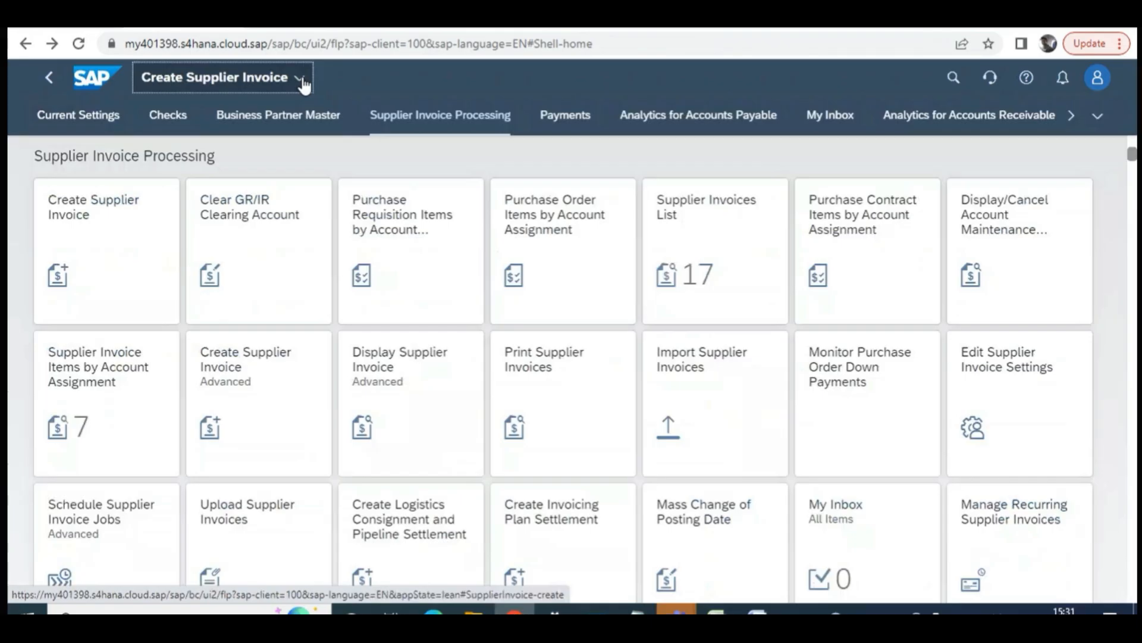
{"action": "left_click", "coordinate": [95, 243]}
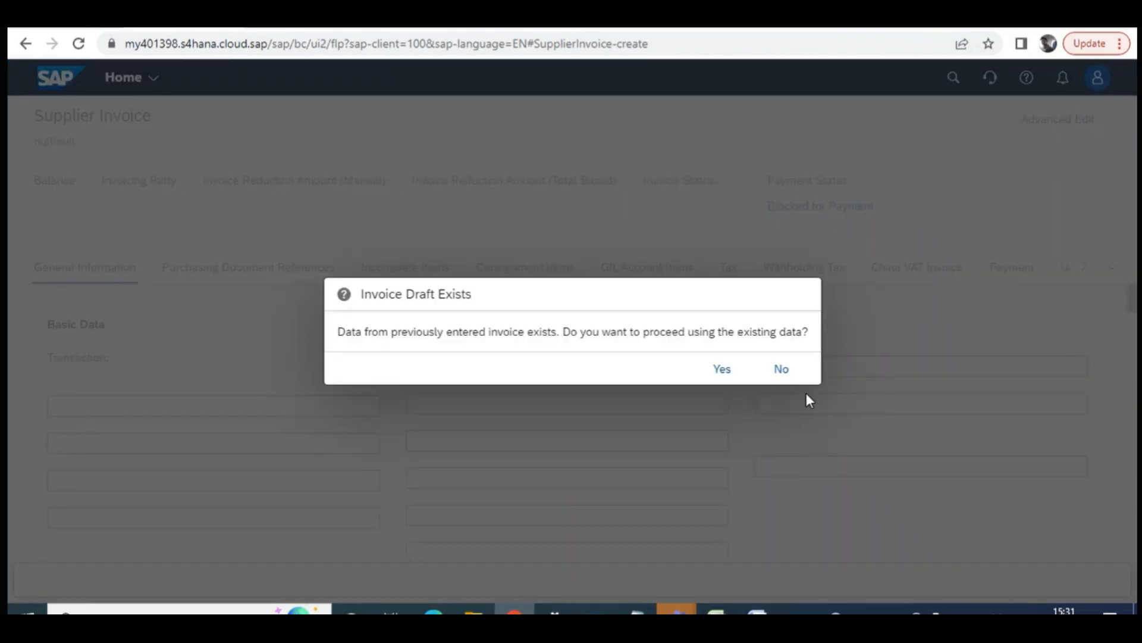
{"action": "left_click", "coordinate": [785, 370]}
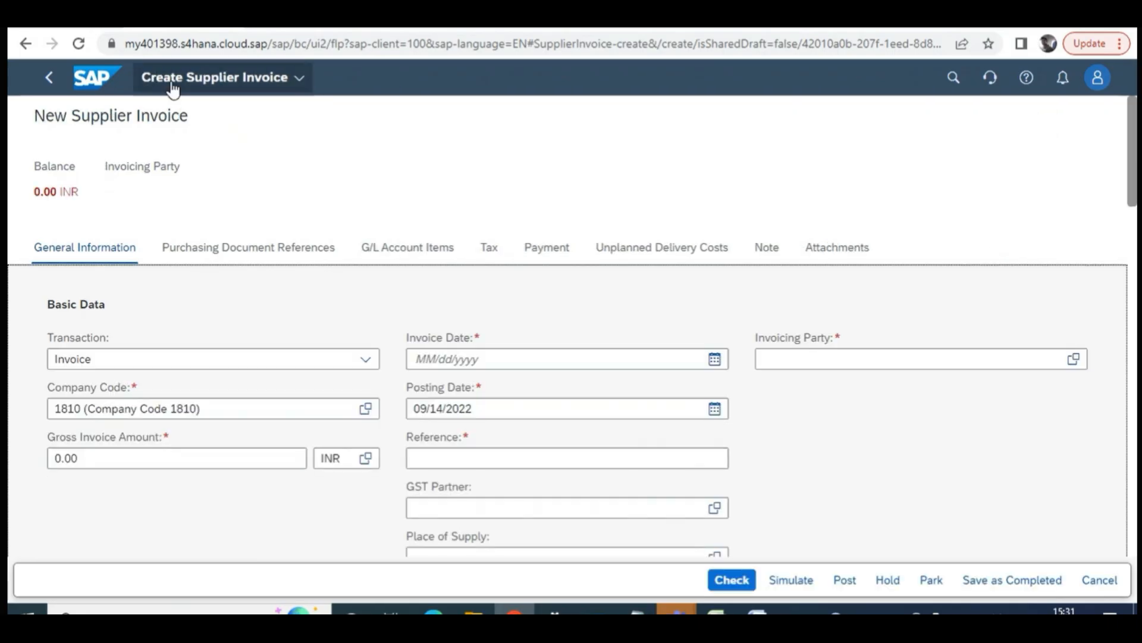
Set the invoice date to 09/08/2022 and enter FI INV 1 as the invoice reference
{"action": "left_click", "coordinate": [553, 359]}
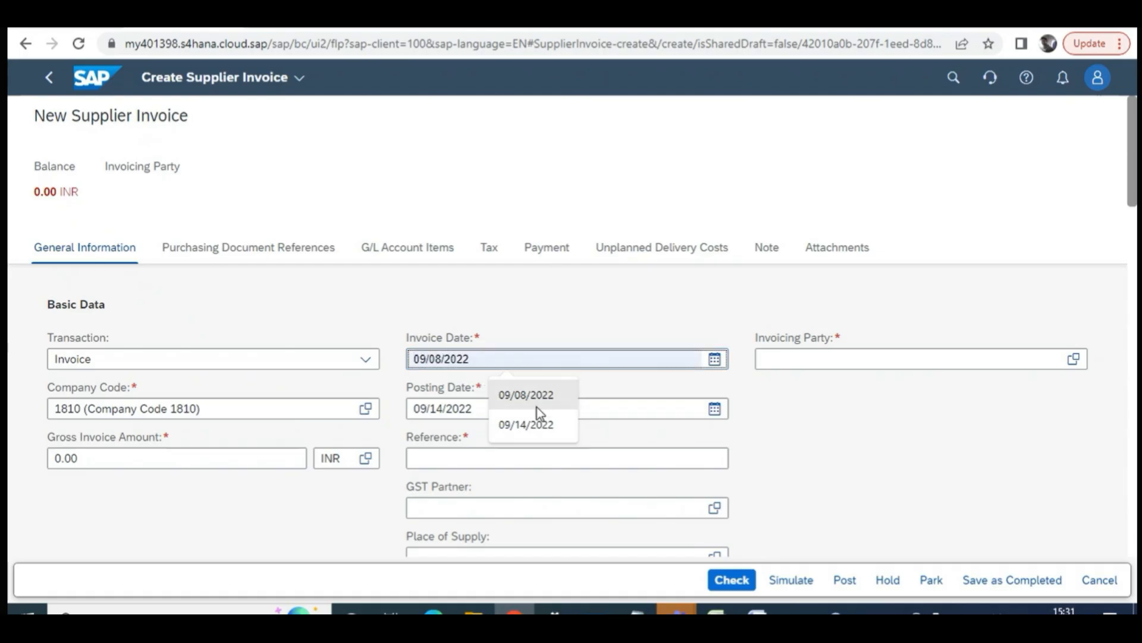
{"action": "left_click", "coordinate": [537, 407]}
{"action": "left_click", "coordinate": [461, 459]}
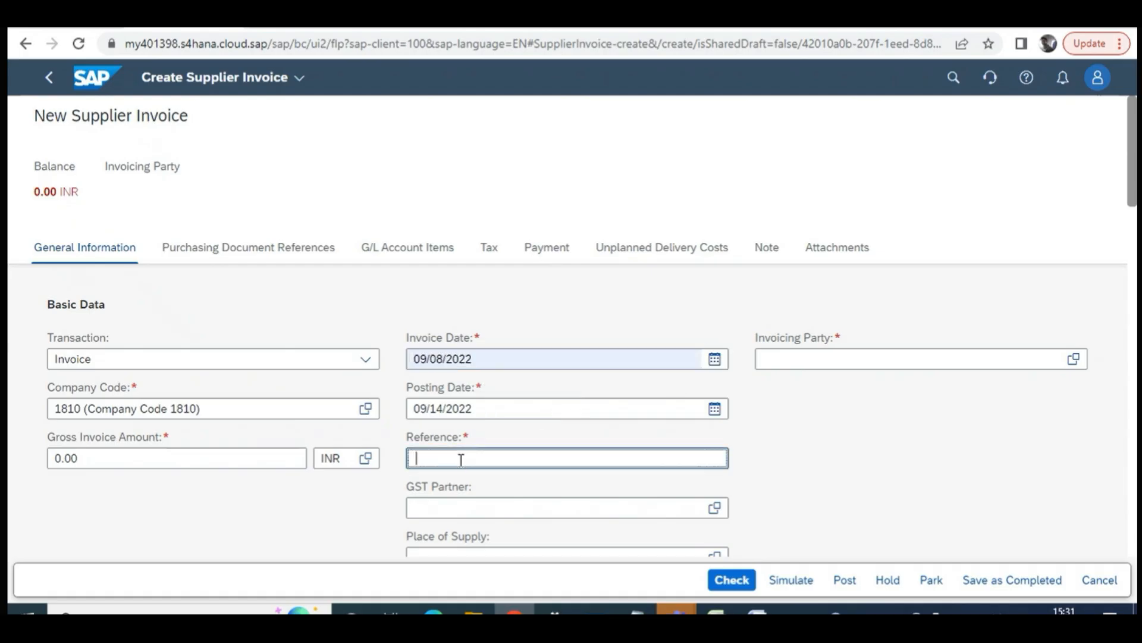
{"action": "type", "text": "FI INV 1"}
Choose DOMESTIC IN SUPPLIER 1 as the invoicing party of the new invoice
{"action": "left_click", "coordinate": [818, 359]}
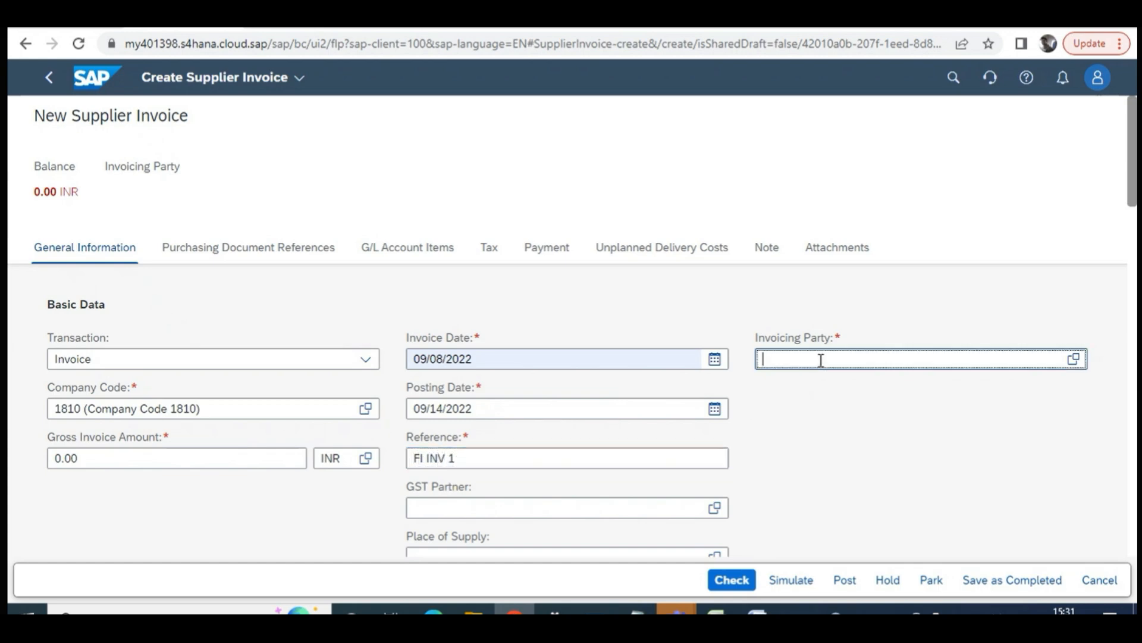
{"action": "type", "text": "18"}
{"action": "type", "text": "2"}
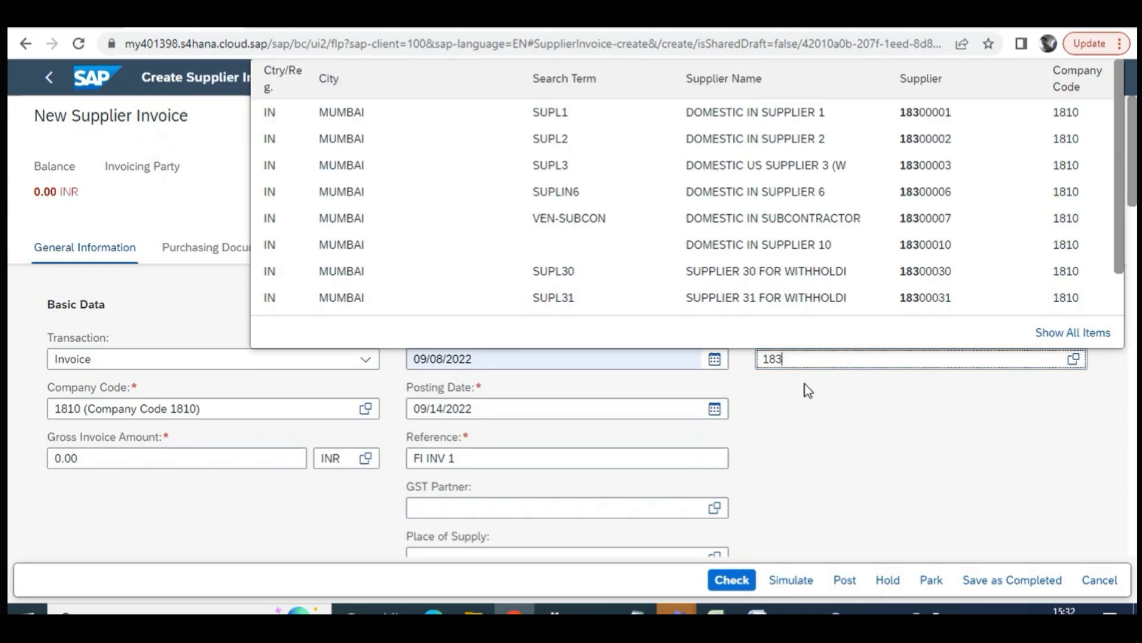
{"action": "left_click", "coordinate": [939, 116]}
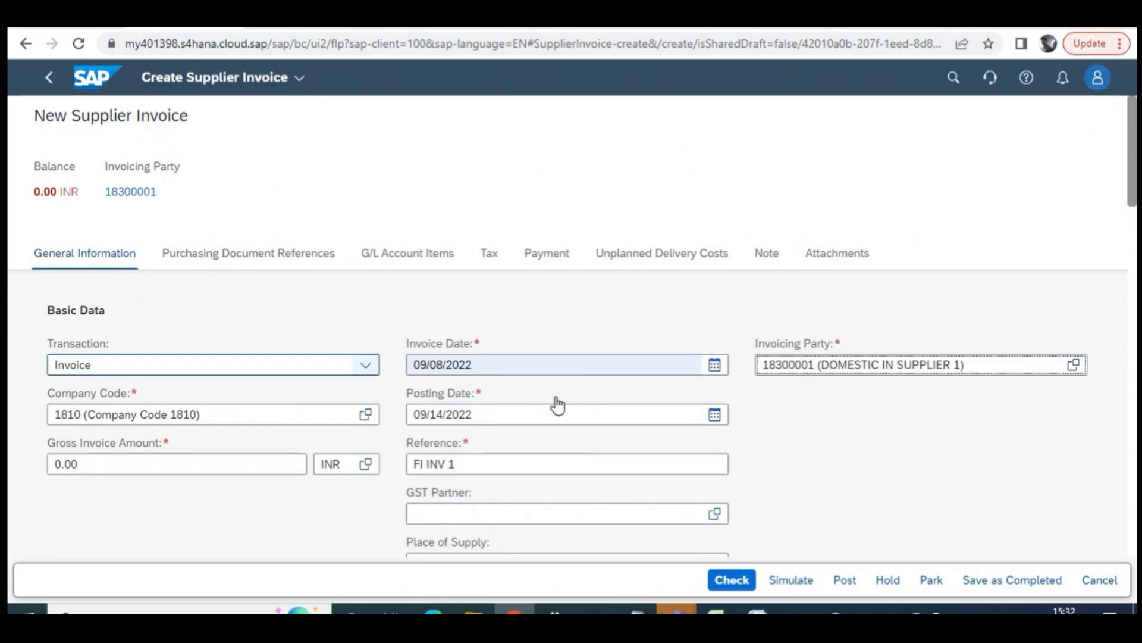
Set the invoice's business place to 1810 (Gujarat) from the value help
{"action": "scroll", "coordinate": [267, 497], "scroll_direction": "down", "scroll_amount": 2}
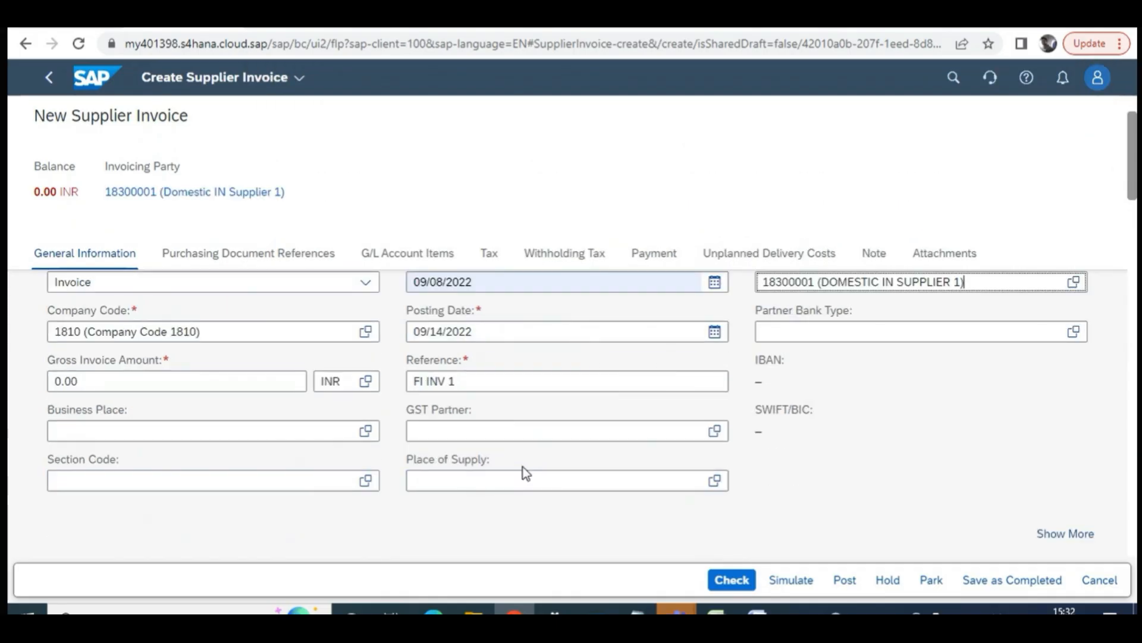
{"action": "left_click", "coordinate": [83, 431]}
{"action": "left_click", "coordinate": [82, 431]}
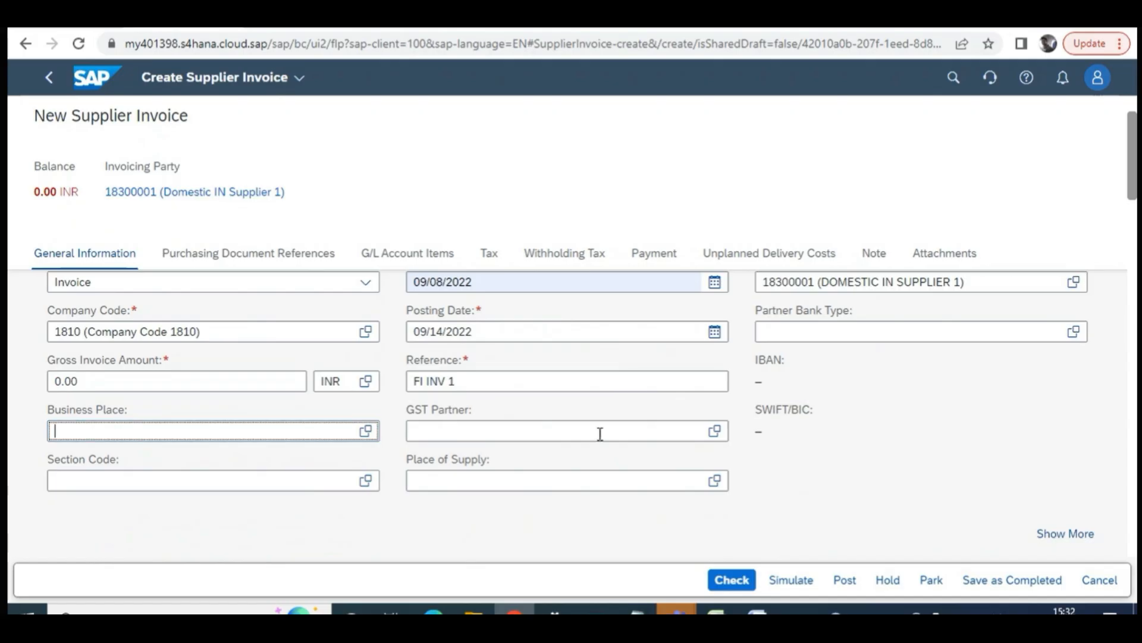
{"action": "left_click", "coordinate": [365, 431]}
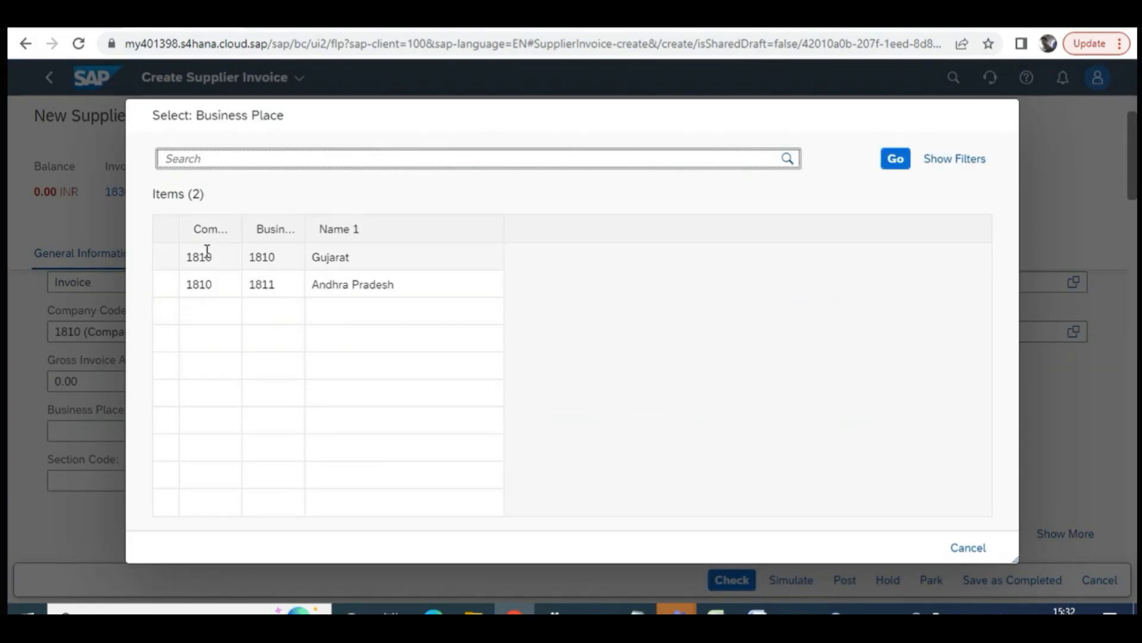
{"action": "left_click", "coordinate": [207, 257]}
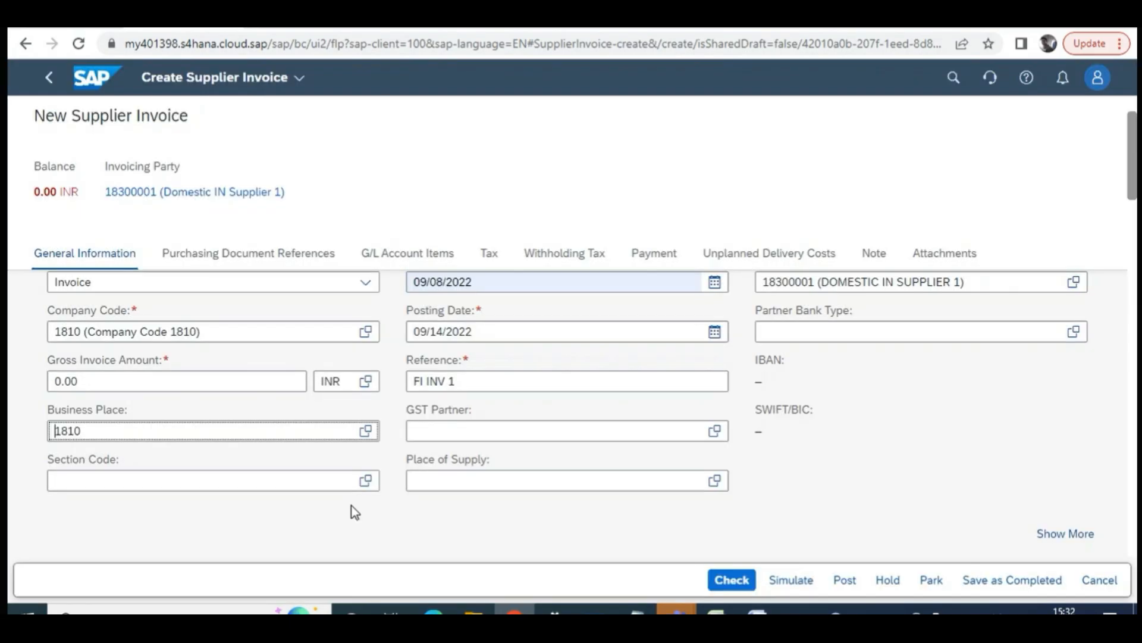
Set the invoice's section code to 1821 (Gujarat) from the value help
{"action": "left_click", "coordinate": [356, 482]}
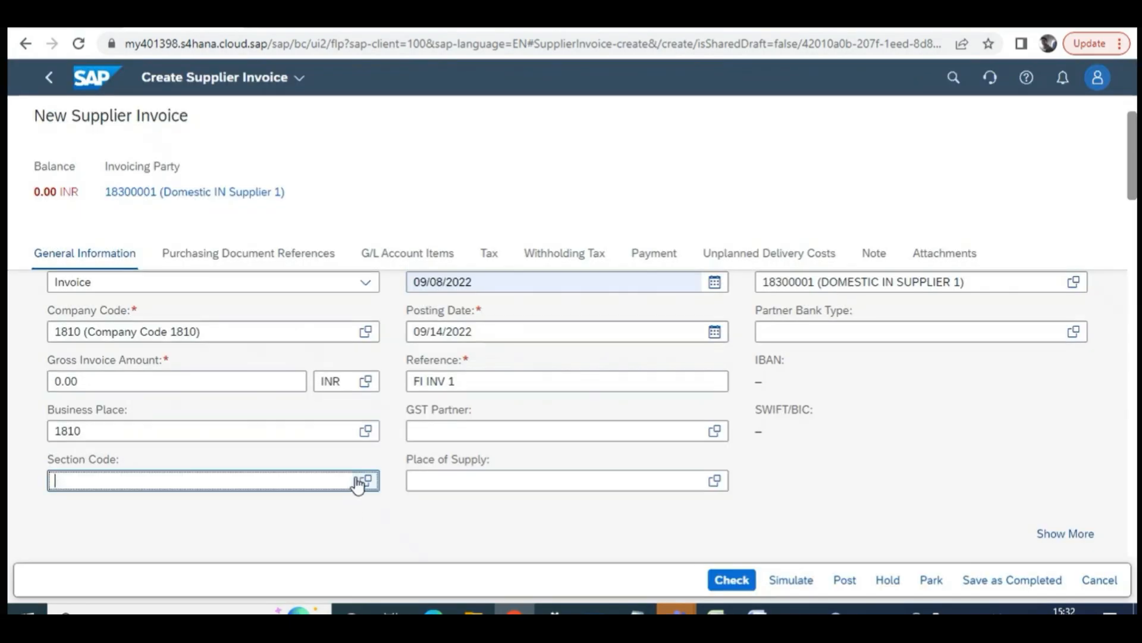
{"action": "scroll", "coordinate": [416, 441], "scroll_direction": "down", "scroll_amount": 4}
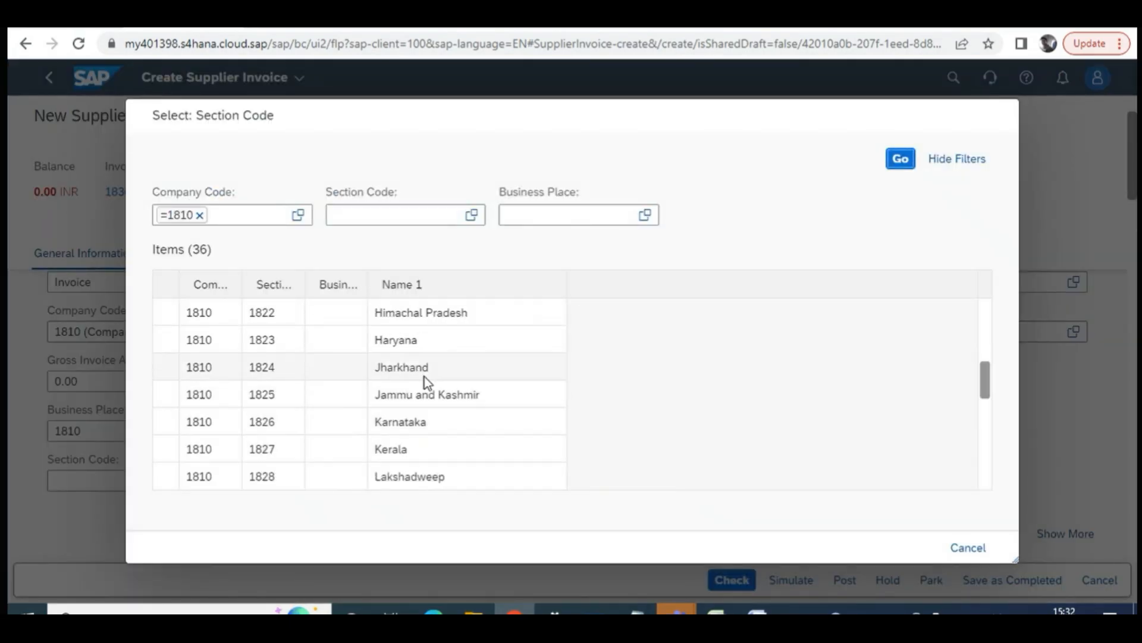
{"action": "scroll", "coordinate": [424, 392], "scroll_direction": "down", "scroll_amount": 2}
{"action": "scroll", "coordinate": [419, 440], "scroll_direction": "down", "scroll_amount": 2}
{"action": "scroll", "coordinate": [413, 434], "scroll_direction": "up", "scroll_amount": 2}
{"action": "scroll", "coordinate": [416, 422], "scroll_direction": "down", "scroll_amount": 2}
{"action": "scroll", "coordinate": [441, 456], "scroll_direction": "up", "scroll_amount": 2}
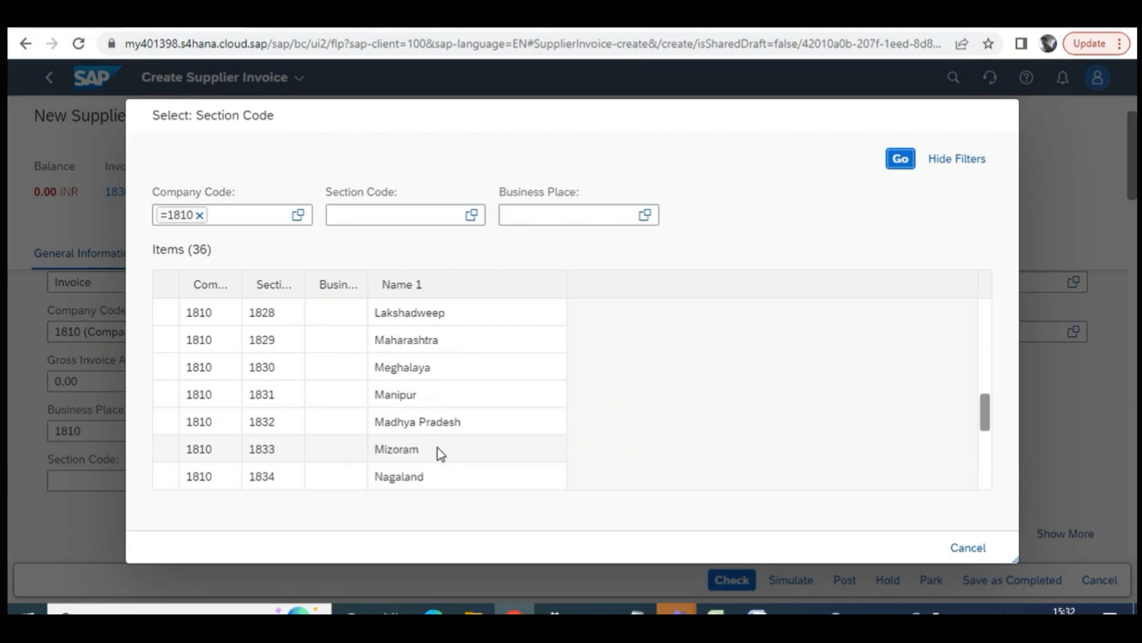
{"action": "scroll", "coordinate": [450, 450], "scroll_direction": "up", "scroll_amount": 3}
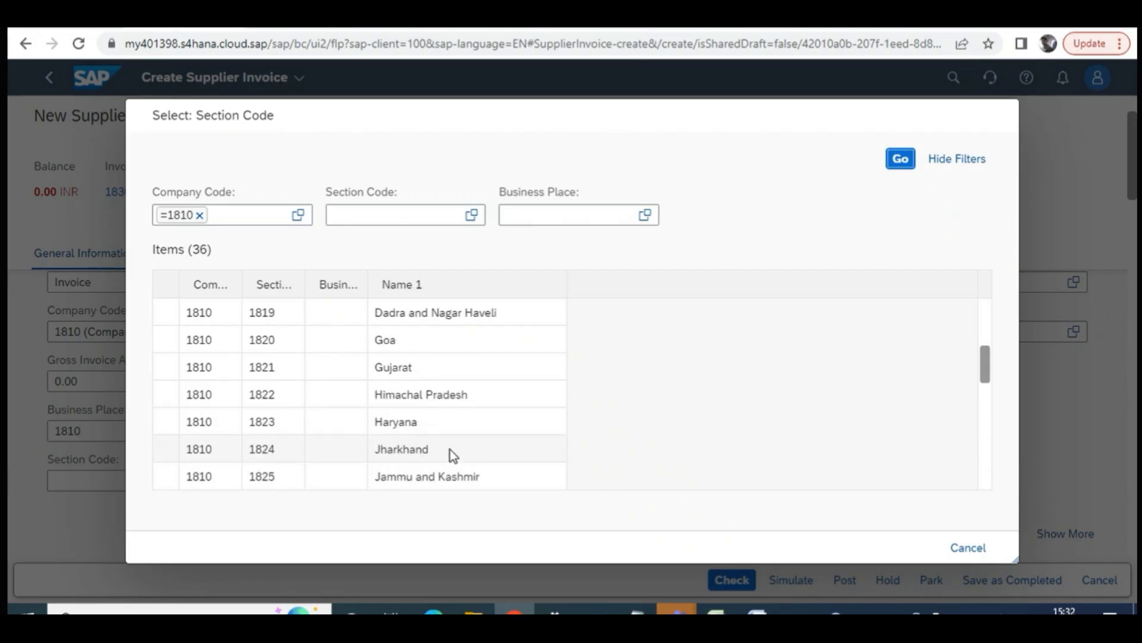
{"action": "scroll", "coordinate": [452, 452], "scroll_direction": "up", "scroll_amount": 1}
{"action": "left_click", "coordinate": [427, 449]}
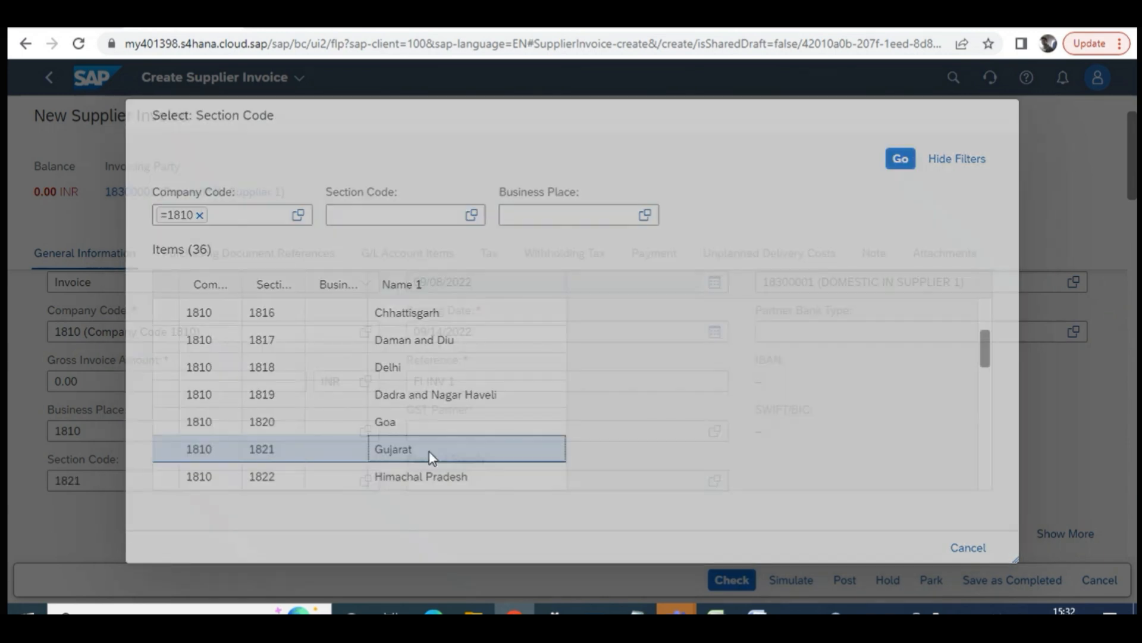
Show the additional invoice details and change the document type to KR (Vendor Invoice)
{"action": "scroll", "coordinate": [840, 494], "scroll_direction": "down", "scroll_amount": 3}
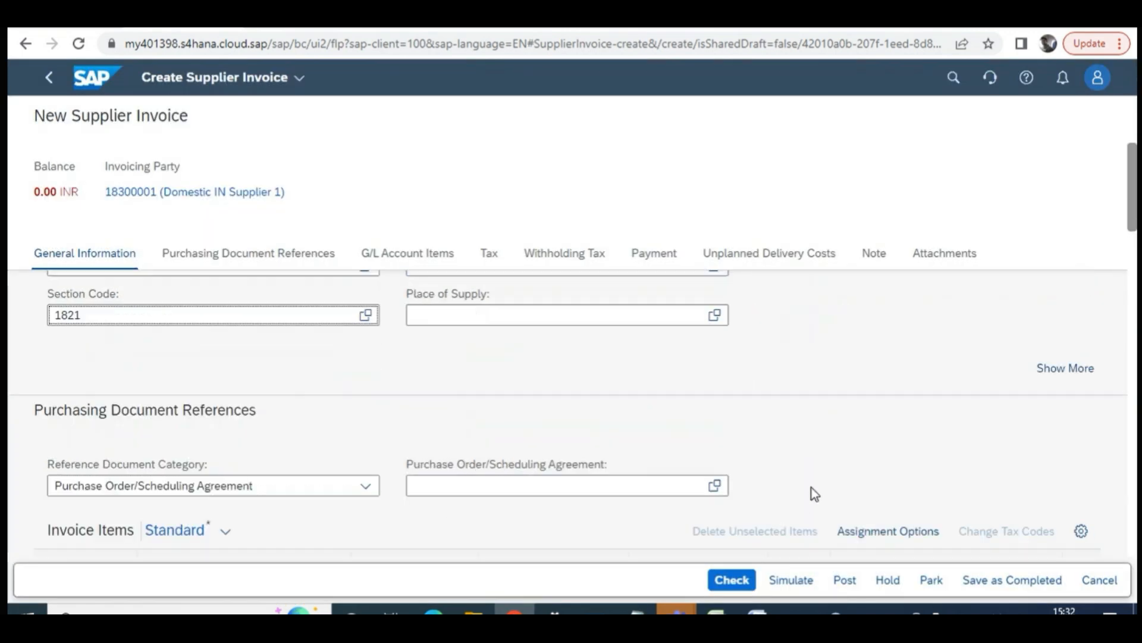
{"action": "left_click", "coordinate": [1053, 377]}
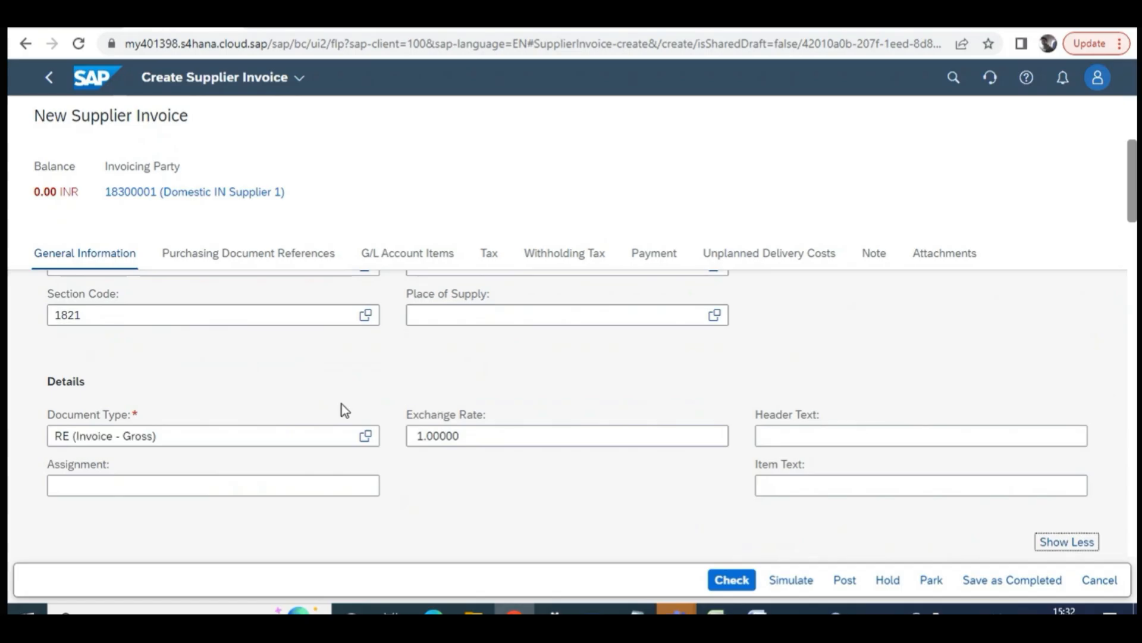
{"action": "left_click", "coordinate": [355, 442]}
{"action": "left_click", "coordinate": [364, 439]}
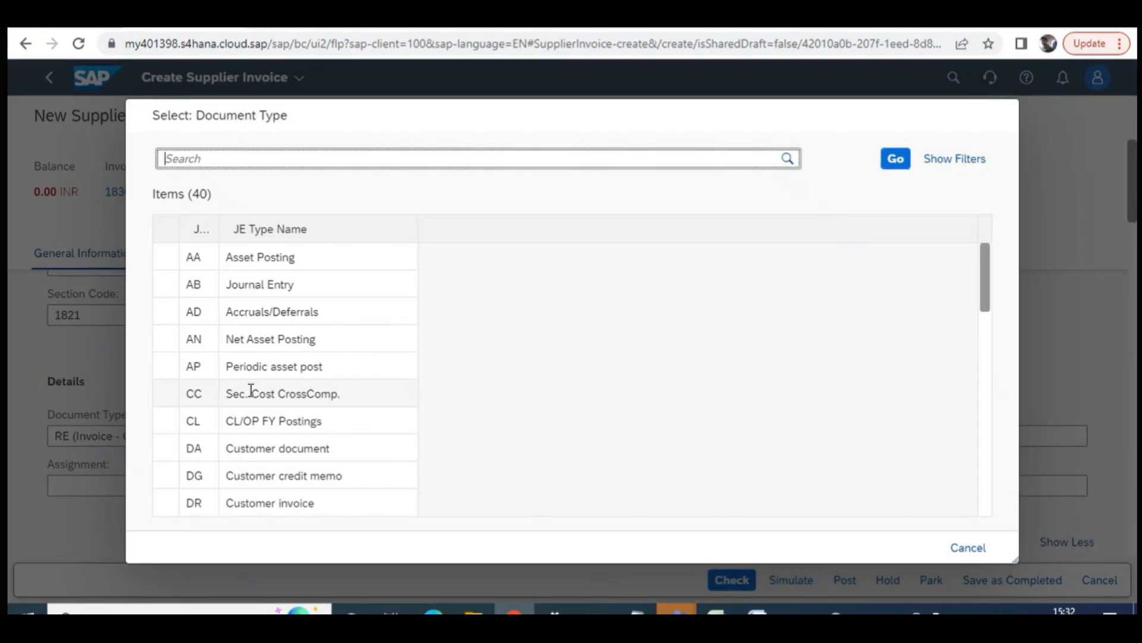
{"action": "scroll", "coordinate": [253, 416], "scroll_direction": "down", "scroll_amount": 2}
{"action": "scroll", "coordinate": [249, 439], "scroll_direction": "down", "scroll_amount": 2}
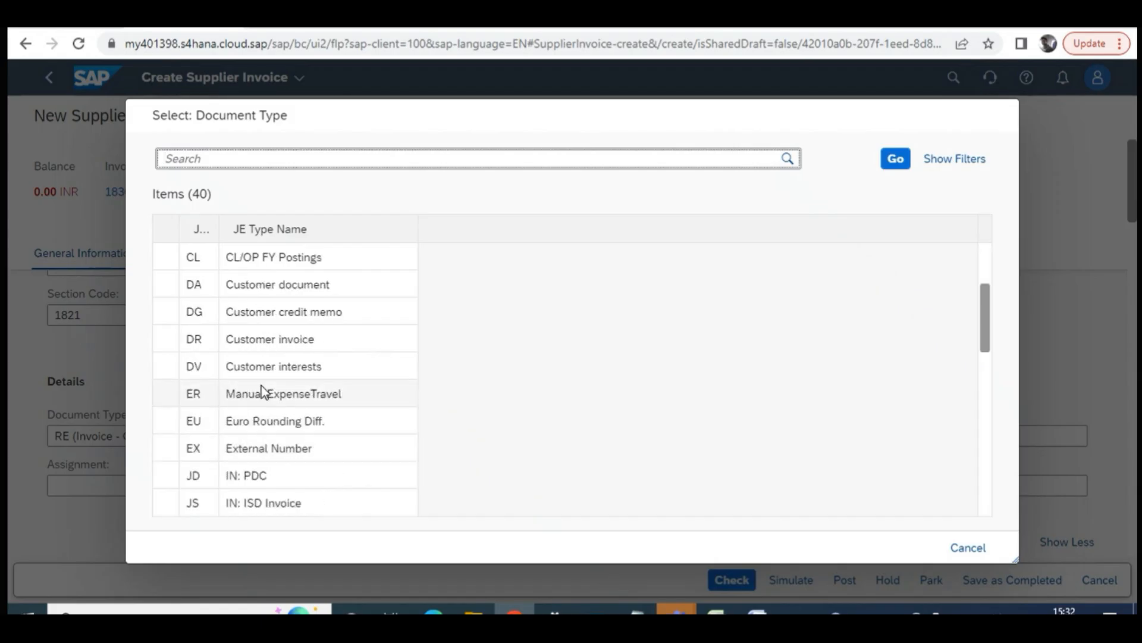
{"action": "scroll", "coordinate": [250, 381], "scroll_direction": "down", "scroll_amount": 4}
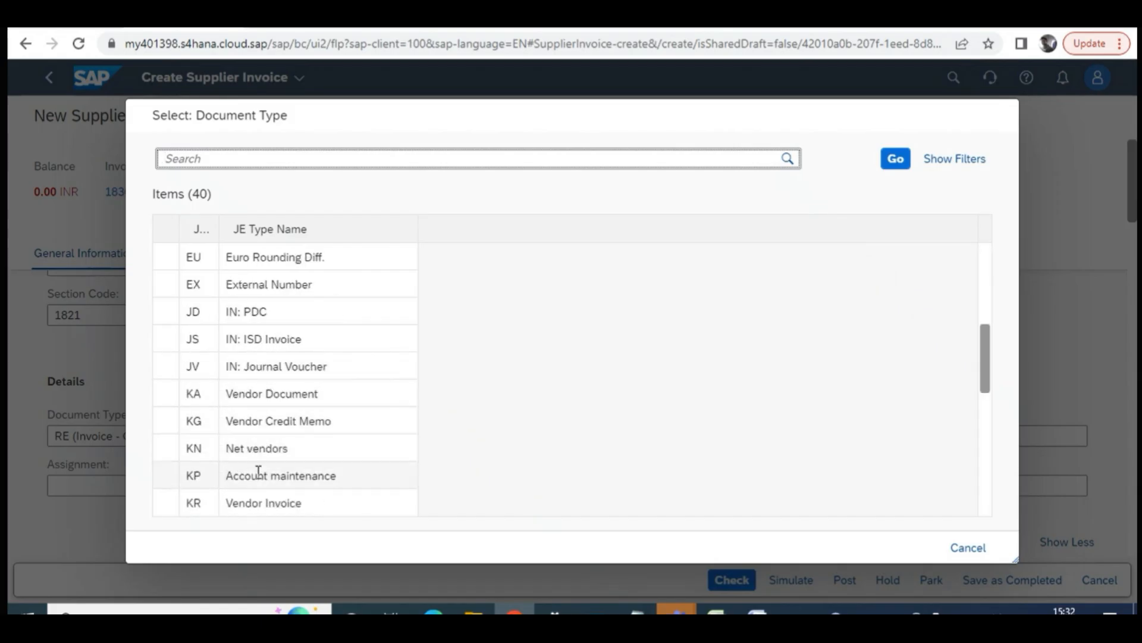
{"action": "left_click", "coordinate": [252, 505]}
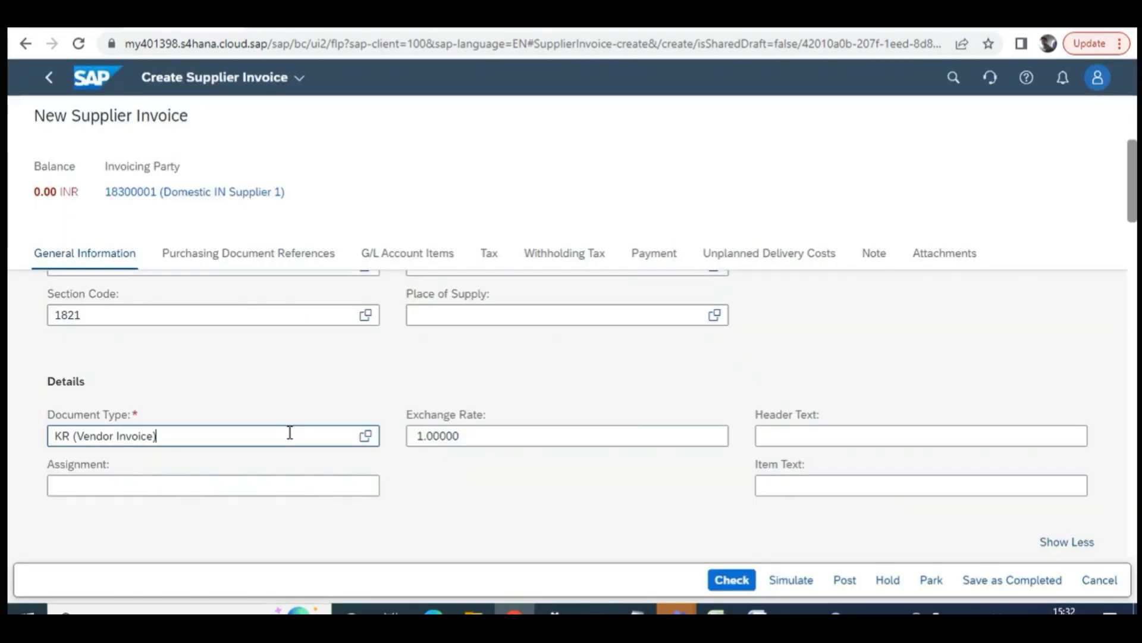
Review the invoice's currency, exchange rate and Purchasing Document References section
{"action": "scroll", "coordinate": [579, 500], "scroll_direction": "up", "scroll_amount": 4}
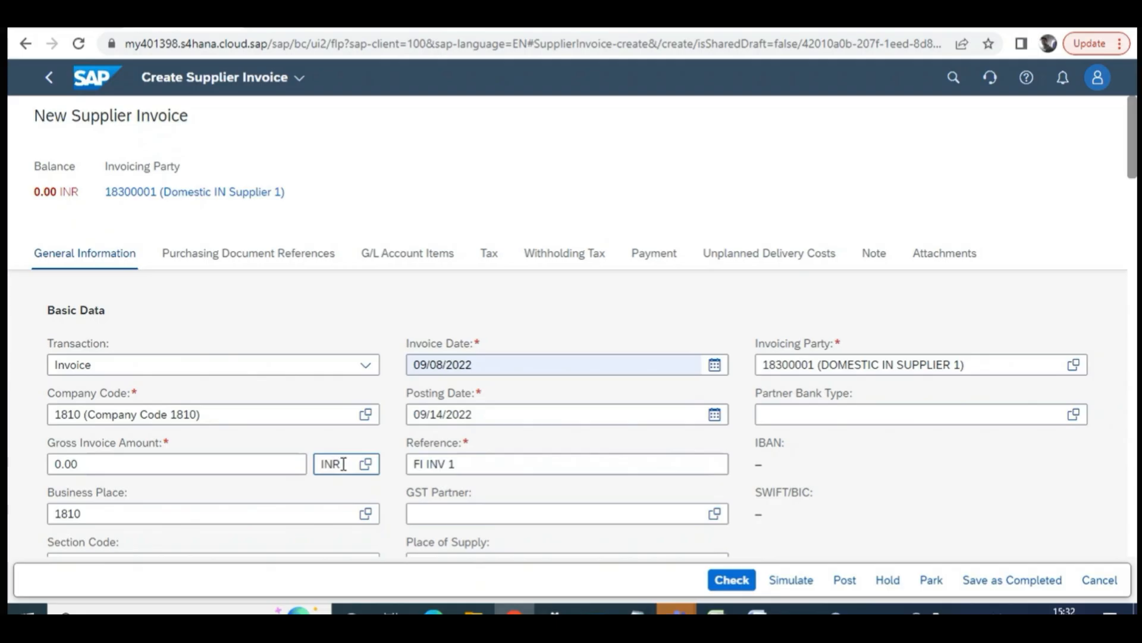
{"action": "left_click", "coordinate": [347, 463]}
{"action": "scroll", "coordinate": [419, 479], "scroll_direction": "down", "scroll_amount": 1}
{"action": "scroll", "coordinate": [419, 479], "scroll_direction": "down", "scroll_amount": 3}
{"action": "left_click", "coordinate": [440, 435]}
{"action": "mouse_move", "coordinate": [410, 435]}
{"action": "left_mouse_down"}
{"action": "mouse_move", "coordinate": [472, 438]}
{"action": "mouse_move", "coordinate": [413, 436]}
{"action": "left_mouse_up"}
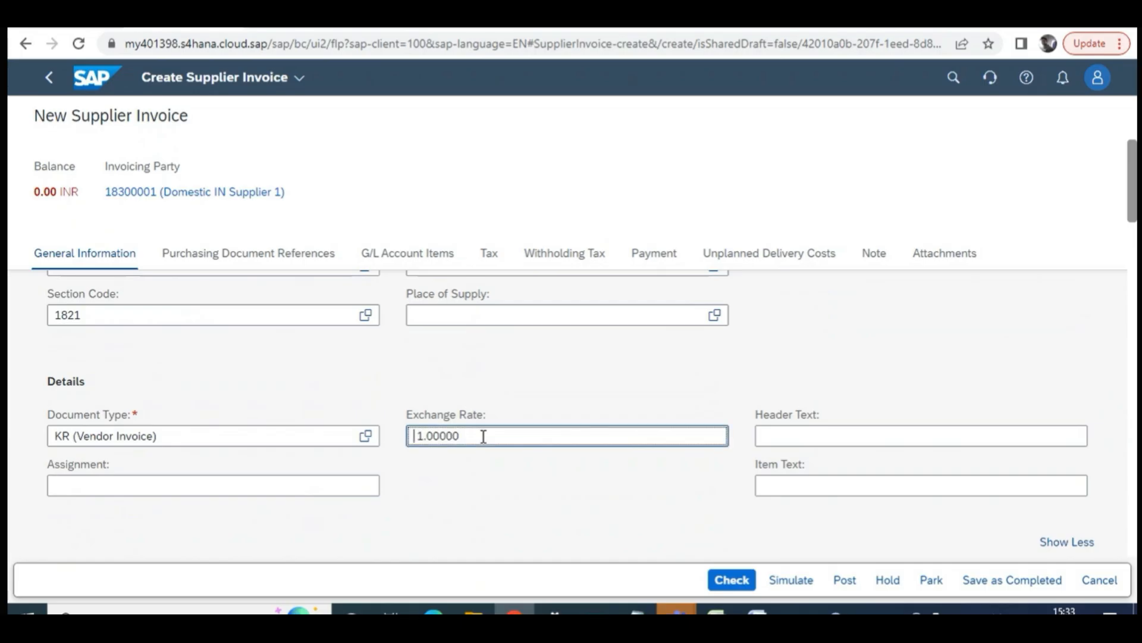
{"action": "mouse_move", "coordinate": [460, 436]}
{"action": "left_mouse_down"}
{"action": "mouse_move", "coordinate": [412, 435]}
{"action": "mouse_move", "coordinate": [470, 437]}
{"action": "left_mouse_up"}
{"action": "scroll", "coordinate": [488, 442], "scroll_direction": "down", "scroll_amount": 3}
{"action": "scroll", "coordinate": [465, 445], "scroll_direction": "down", "scroll_amount": 2}
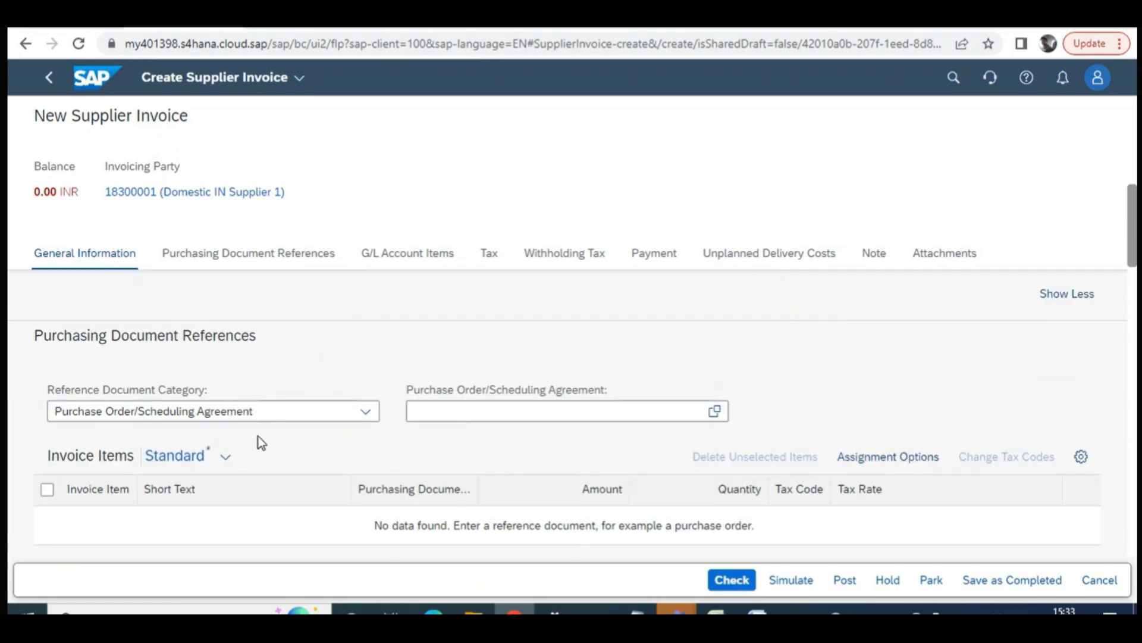
{"action": "scroll", "coordinate": [326, 346], "scroll_direction": "up", "scroll_amount": 3}
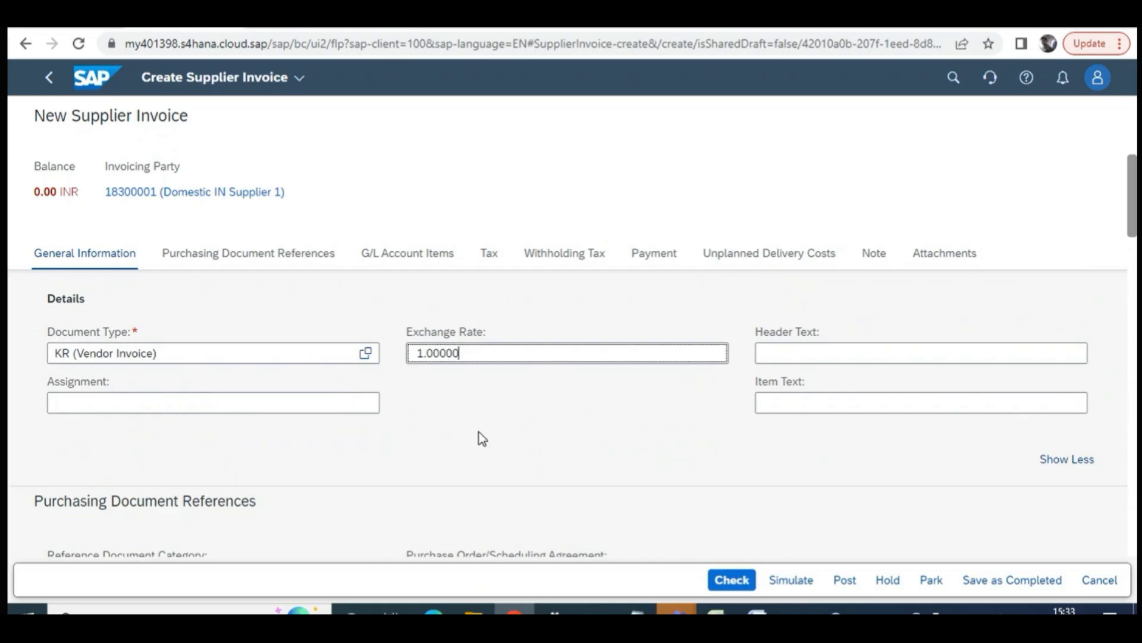
{"action": "scroll", "coordinate": [536, 447], "scroll_direction": "up", "scroll_amount": 3}
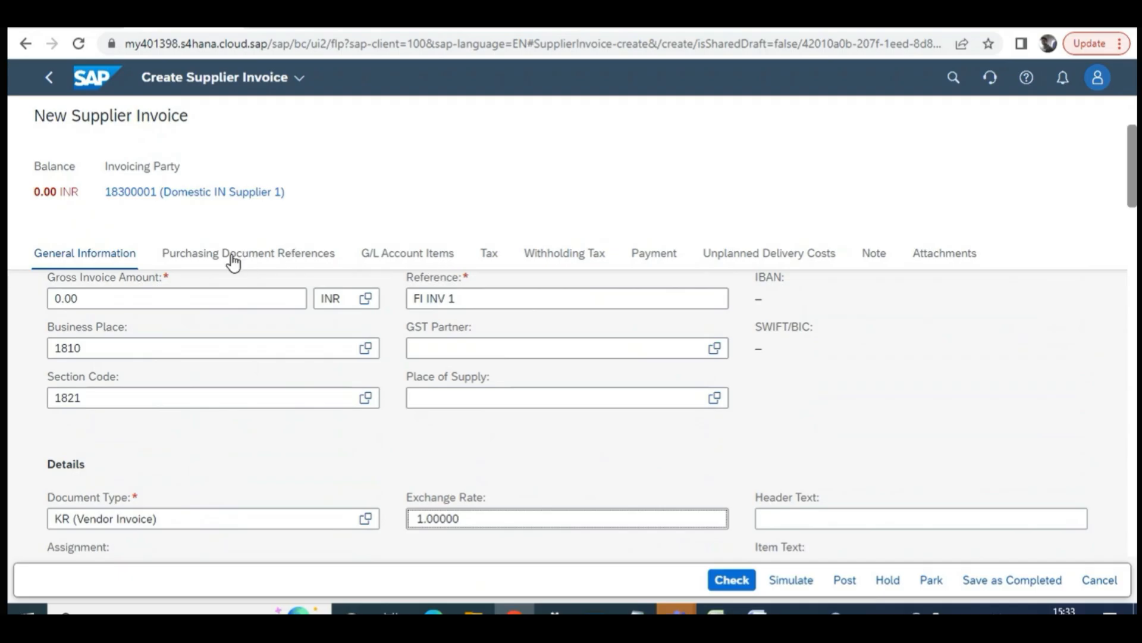
Add a debit G/L account item to the invoice using the Trav.Expense Meals account
{"action": "left_click", "coordinate": [431, 256]}
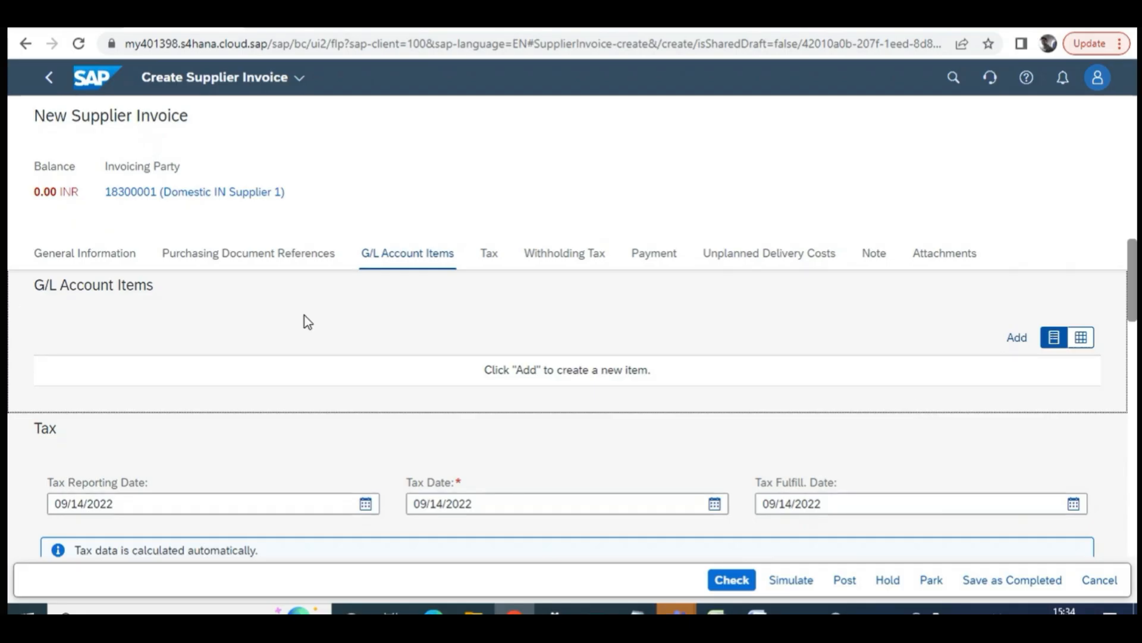
{"action": "left_click", "coordinate": [1013, 338]}
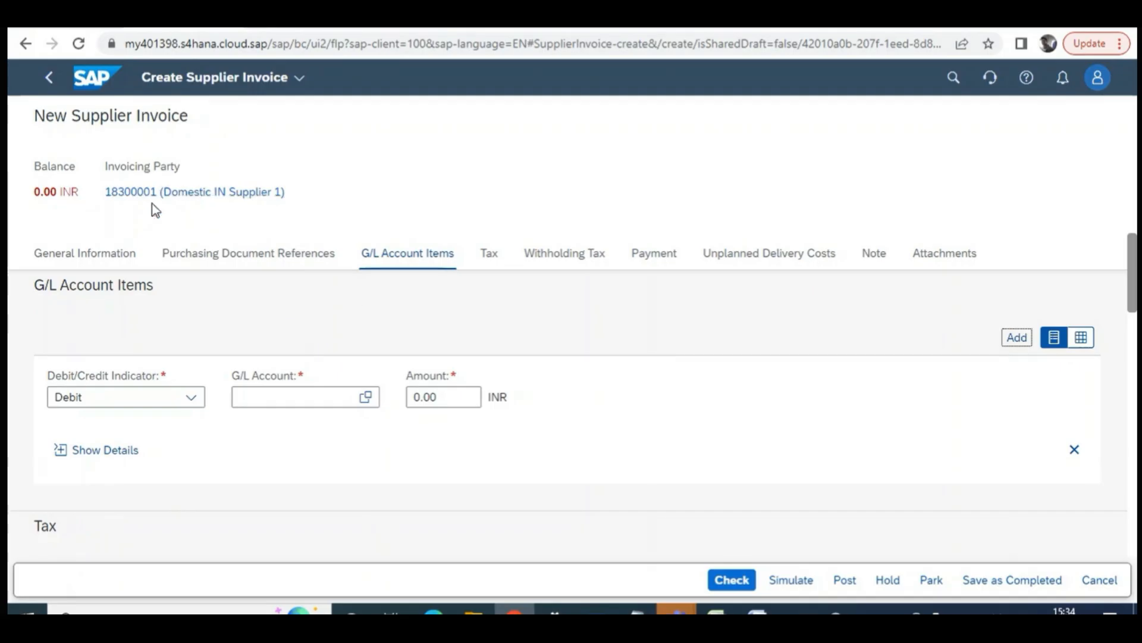
{"action": "left_click", "coordinate": [316, 397]}
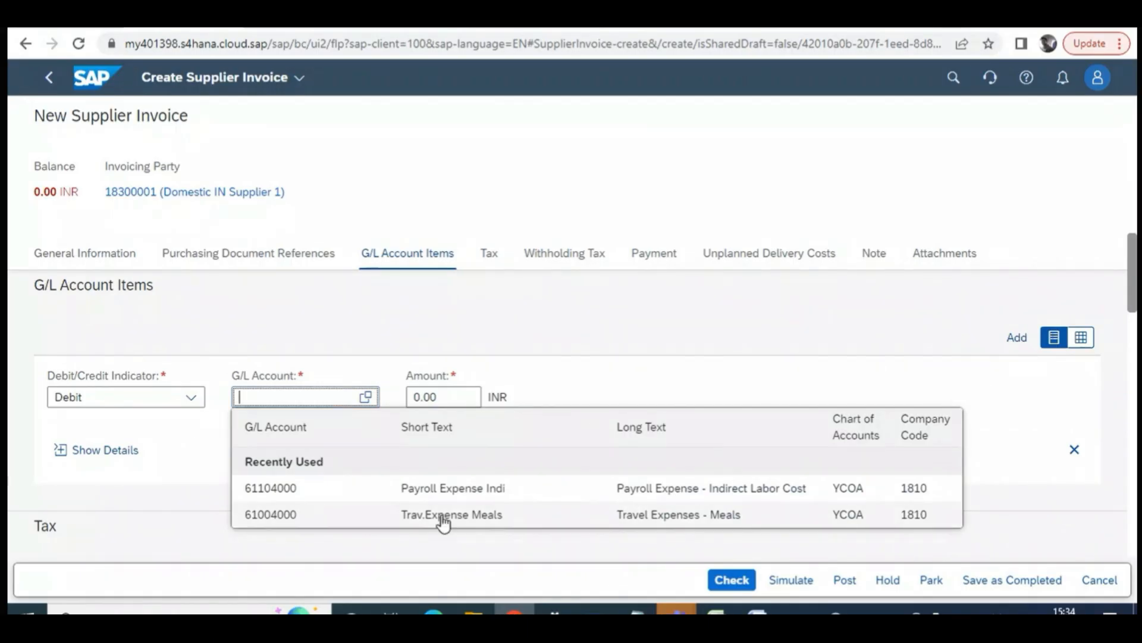
{"action": "left_click", "coordinate": [655, 519]}
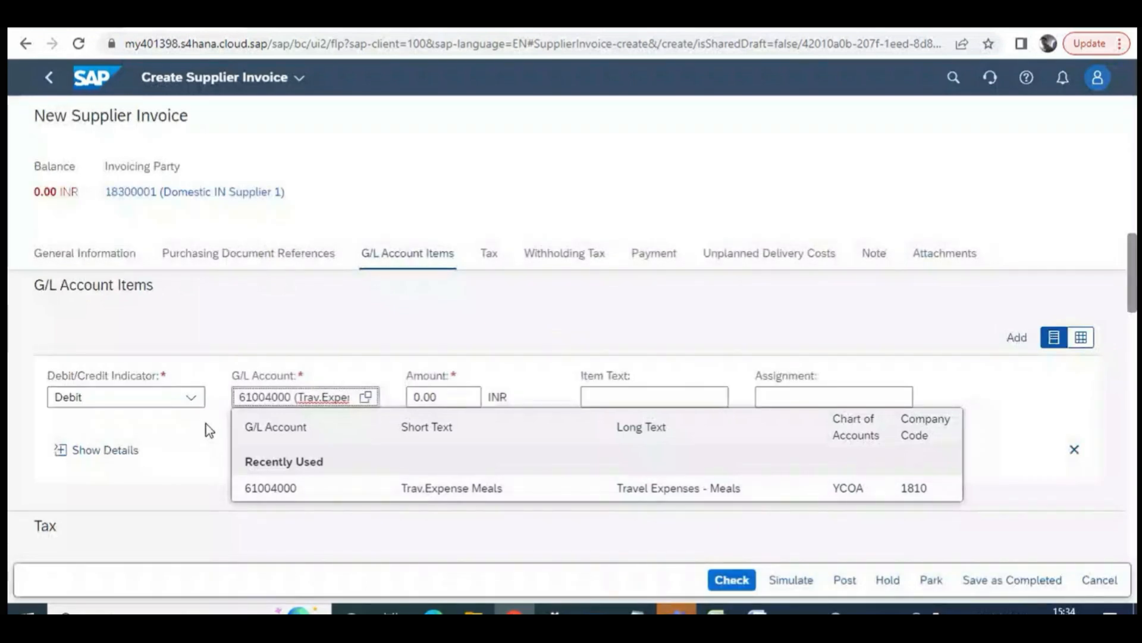
{"action": "left_click", "coordinate": [262, 488]}
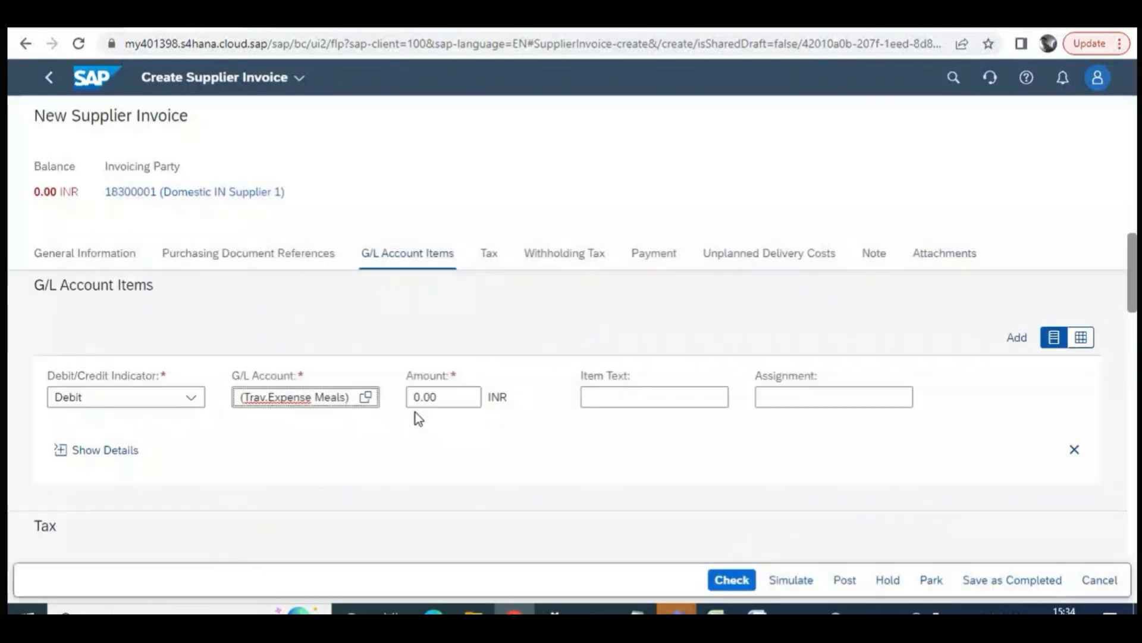
Set the amount of the travel meals G/L item to 20,000.00 INR
{"action": "left_click", "coordinate": [457, 397]}
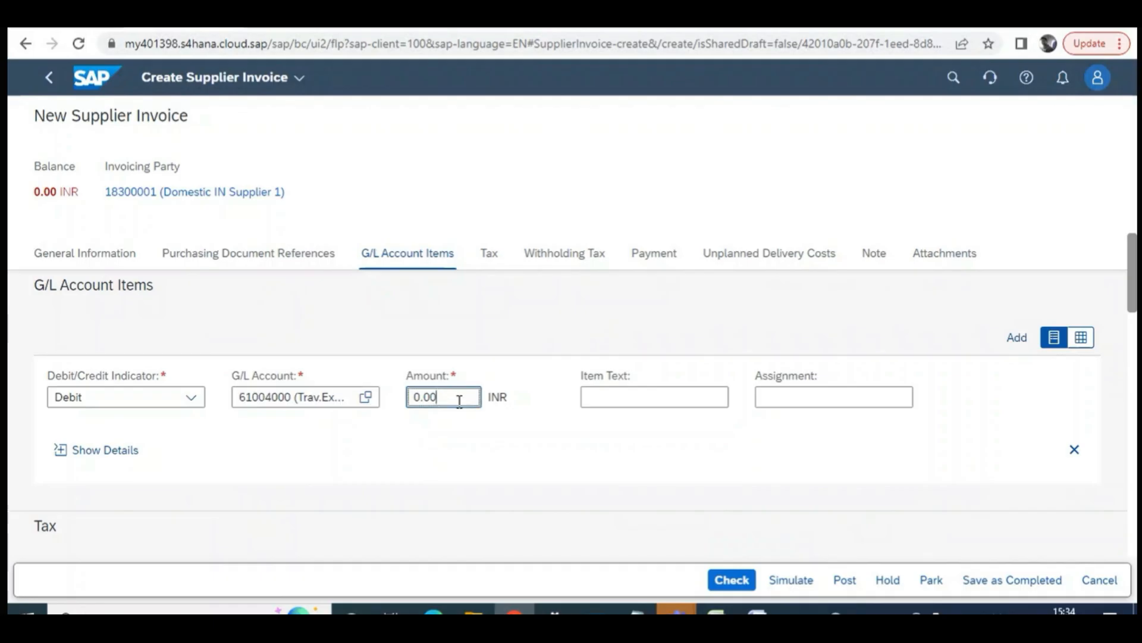
{"action": "key", "text": "BackSpace"}
{"action": "key", "text": "BackSpace"}
{"action": "key", "text": "BackSpace"}
{"action": "key", "text": "BackSpace"}
{"action": "type", "text": "20000"}
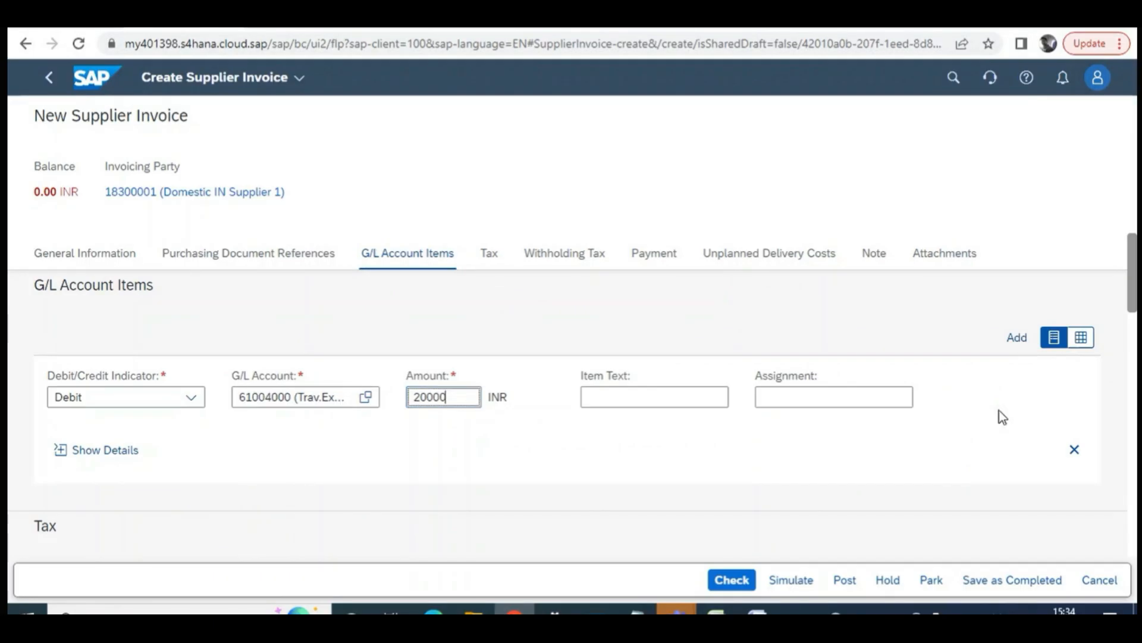
{"action": "key", "text": "Return"}
Show the details of the G/L account item and set its tax code to G3 (IGST 18% - Domestic input GST)
{"action": "left_click", "coordinate": [60, 450]}
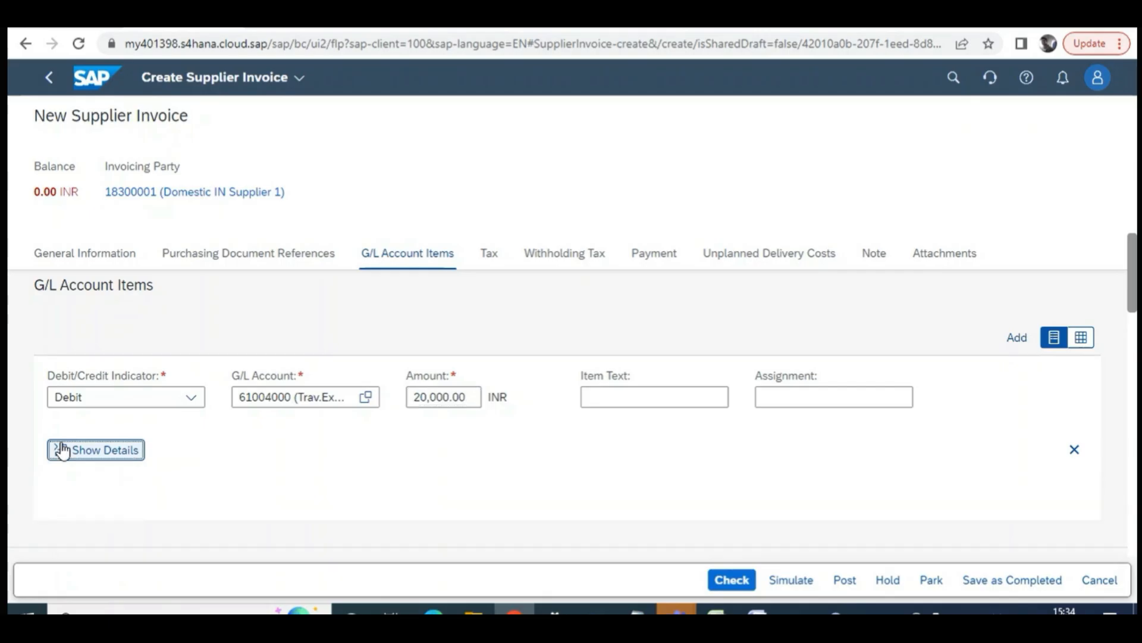
{"action": "scroll", "coordinate": [261, 467], "scroll_direction": "down", "scroll_amount": 3}
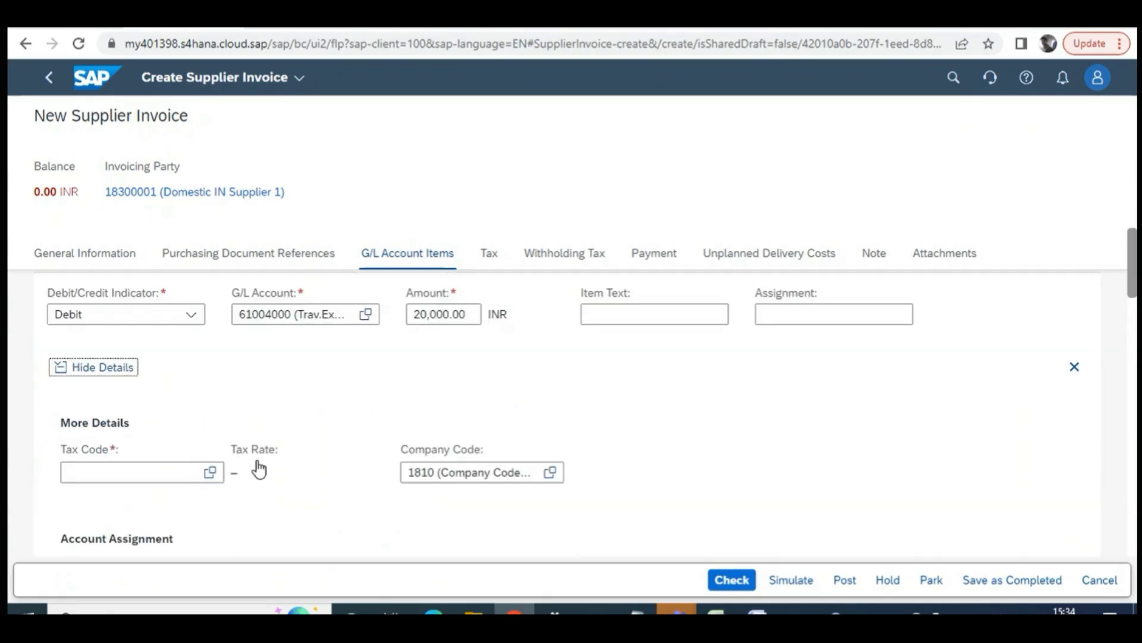
{"action": "left_click", "coordinate": [123, 390]}
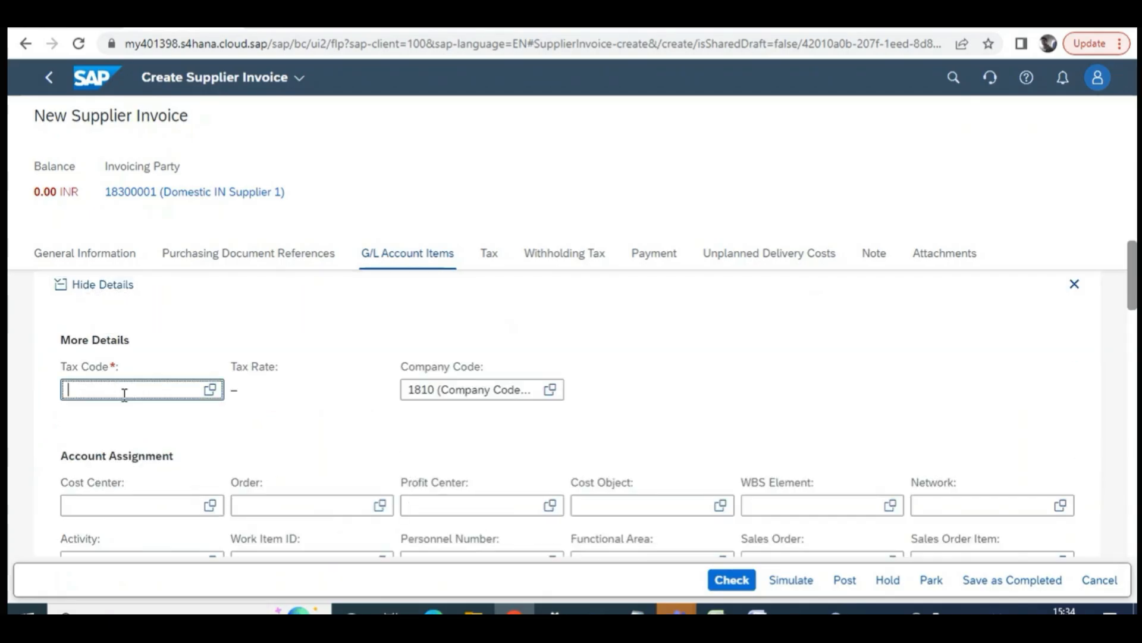
{"action": "left_click", "coordinate": [210, 390]}
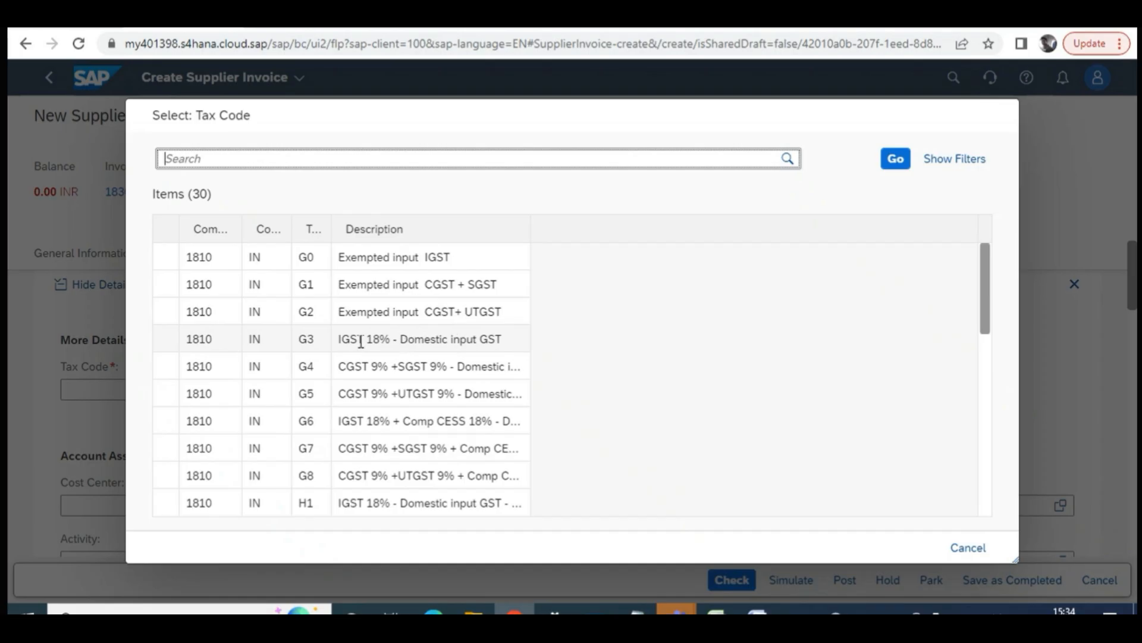
{"action": "left_click", "coordinate": [308, 338]}
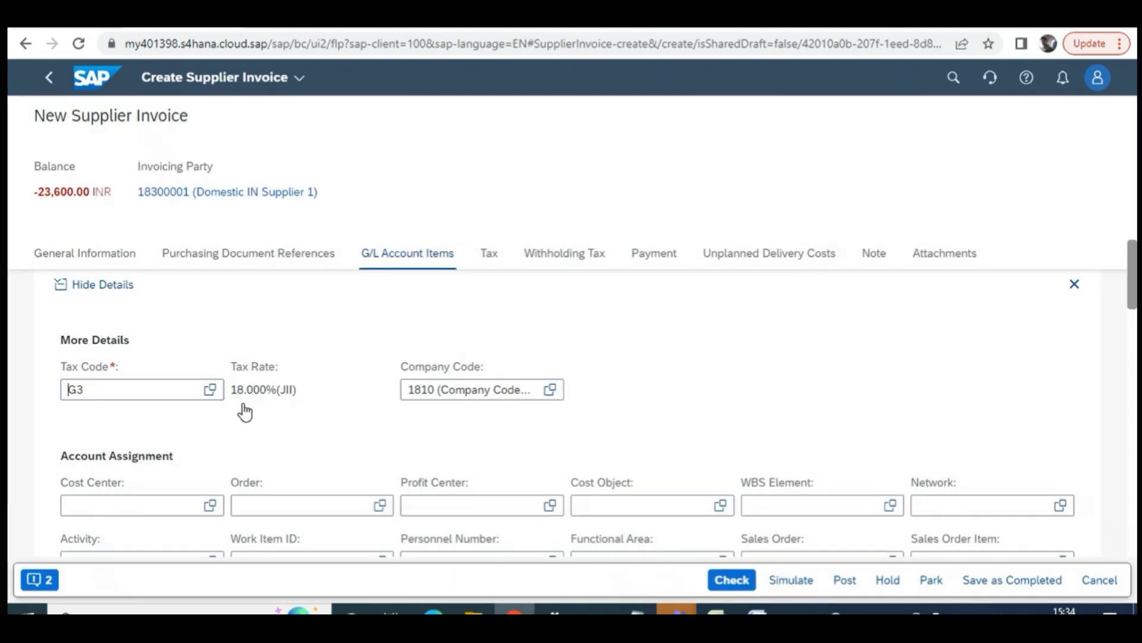
Assign the G/L account item to cost center 18101101 (Financials (IN))
{"action": "scroll", "coordinate": [120, 423], "scroll_direction": "down", "scroll_amount": 2}
{"action": "left_click", "coordinate": [116, 423]}
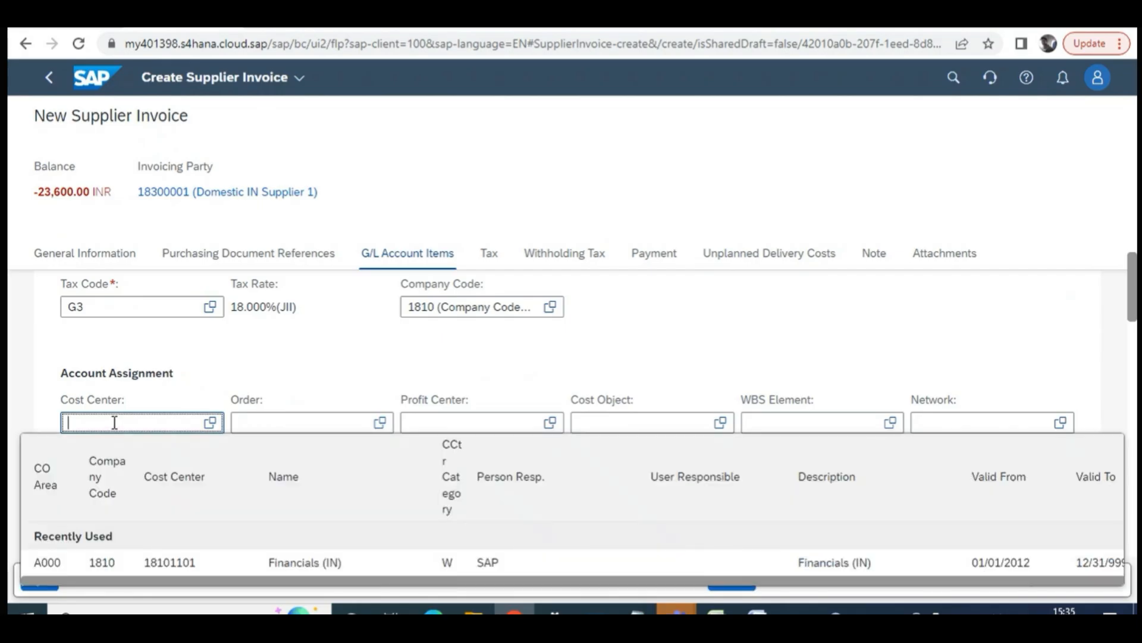
{"action": "scroll", "coordinate": [163, 386], "scroll_direction": "down", "scroll_amount": 3}
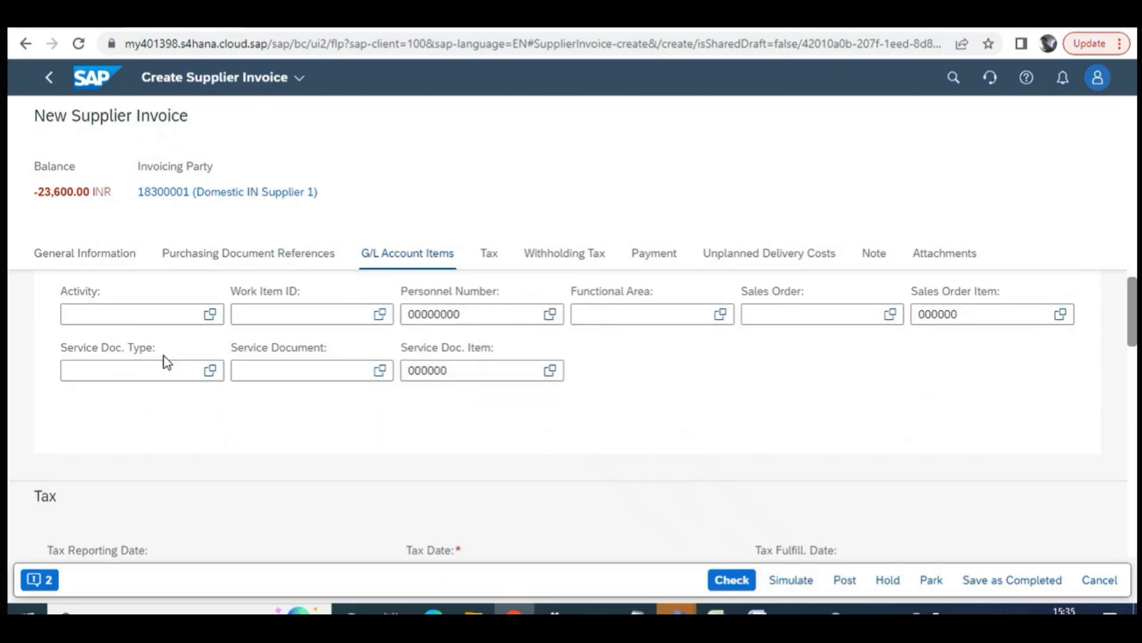
{"action": "scroll", "coordinate": [163, 360], "scroll_direction": "up", "scroll_amount": 3}
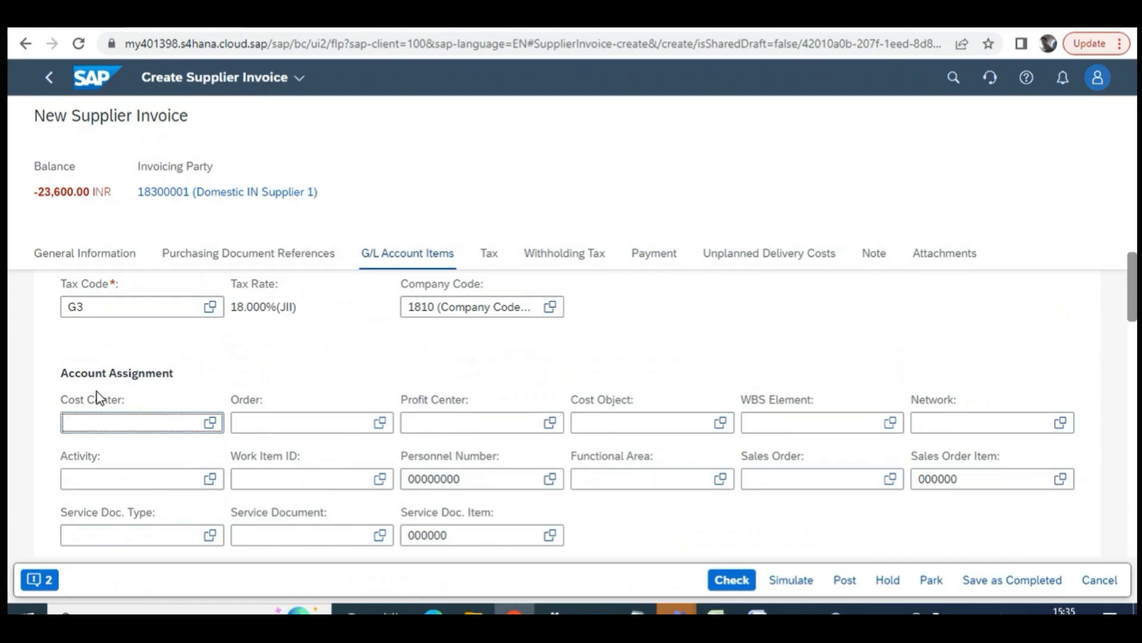
{"action": "scroll", "coordinate": [255, 400], "scroll_direction": "up", "scroll_amount": 5}
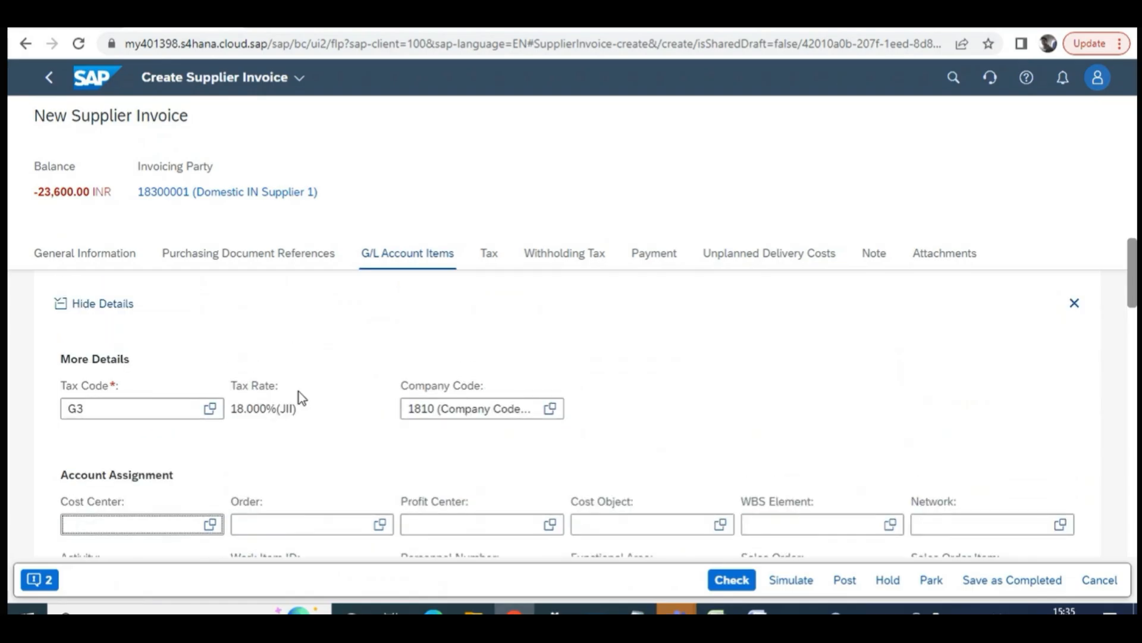
{"action": "scroll", "coordinate": [387, 399], "scroll_direction": "down", "scroll_amount": 3}
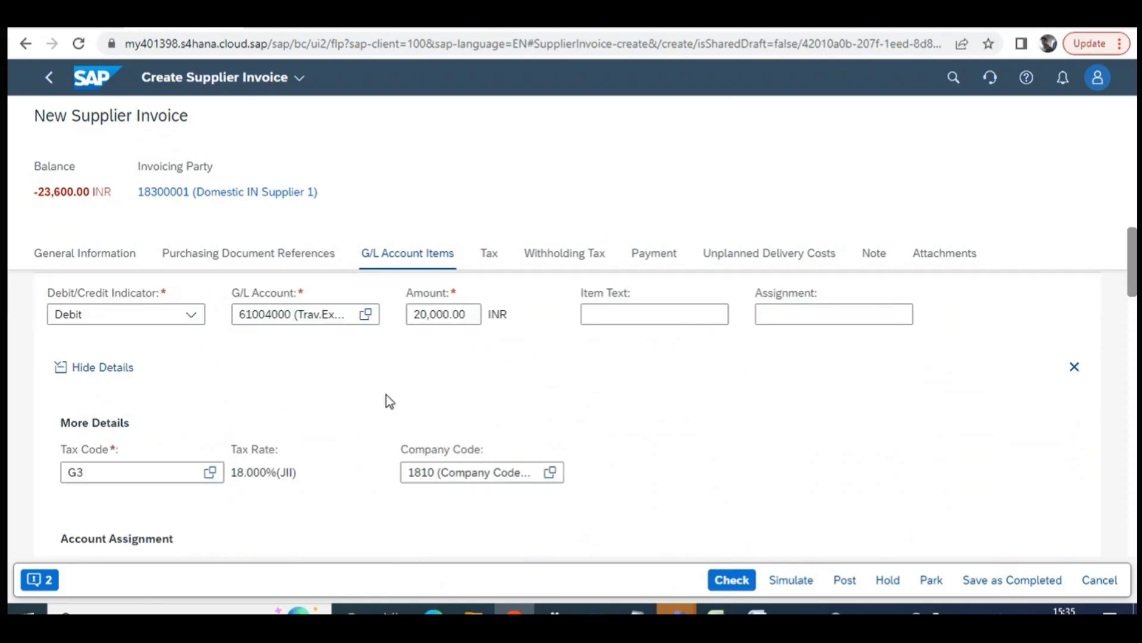
{"action": "left_click", "coordinate": [104, 505]}
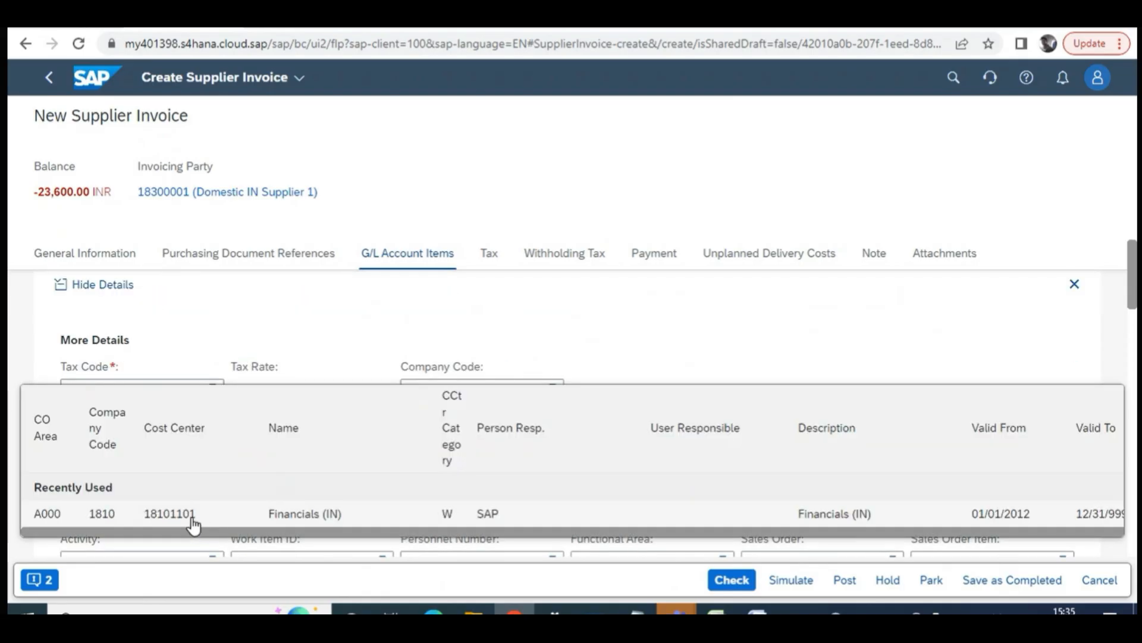
{"action": "left_click", "coordinate": [189, 523]}
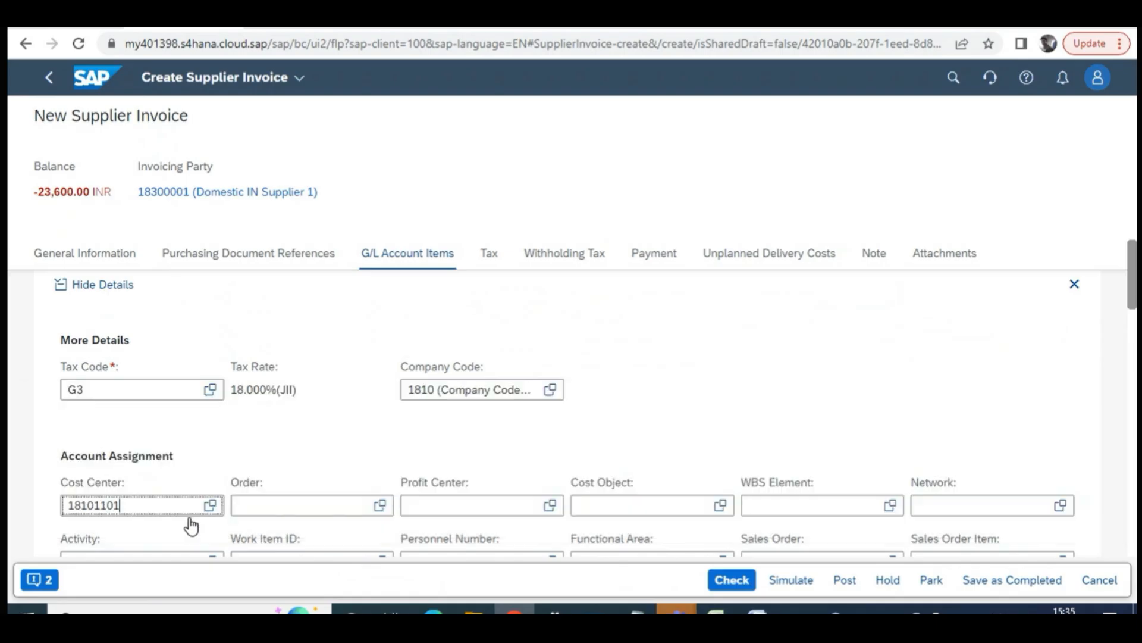
{"action": "key", "text": "Tab"}
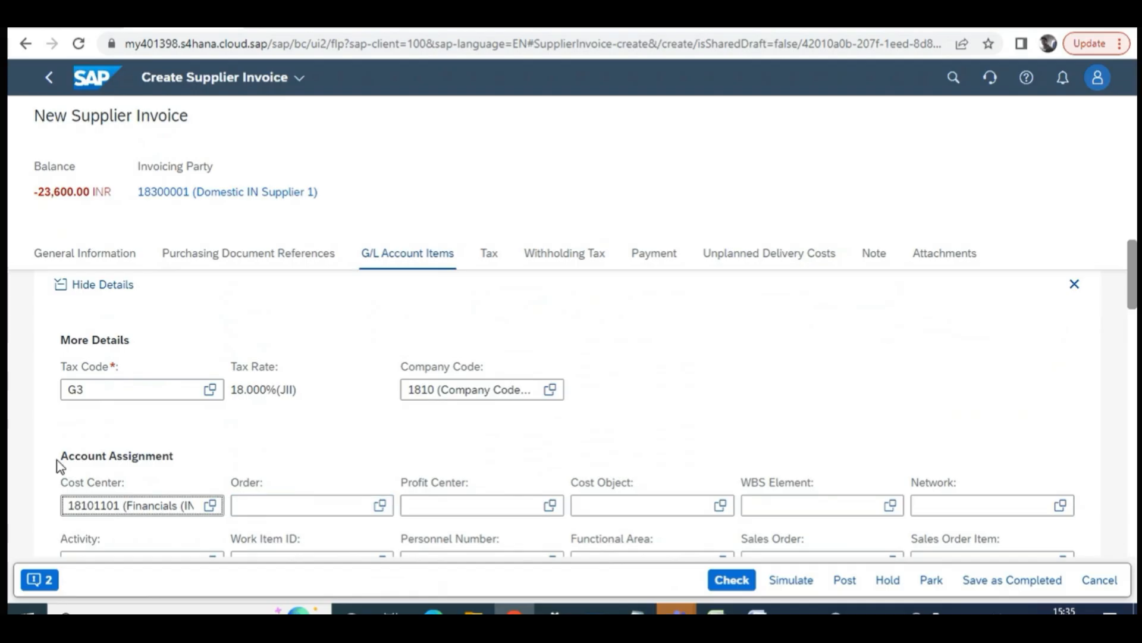
{"action": "scroll", "coordinate": [56, 460], "scroll_direction": "down", "scroll_amount": 3}
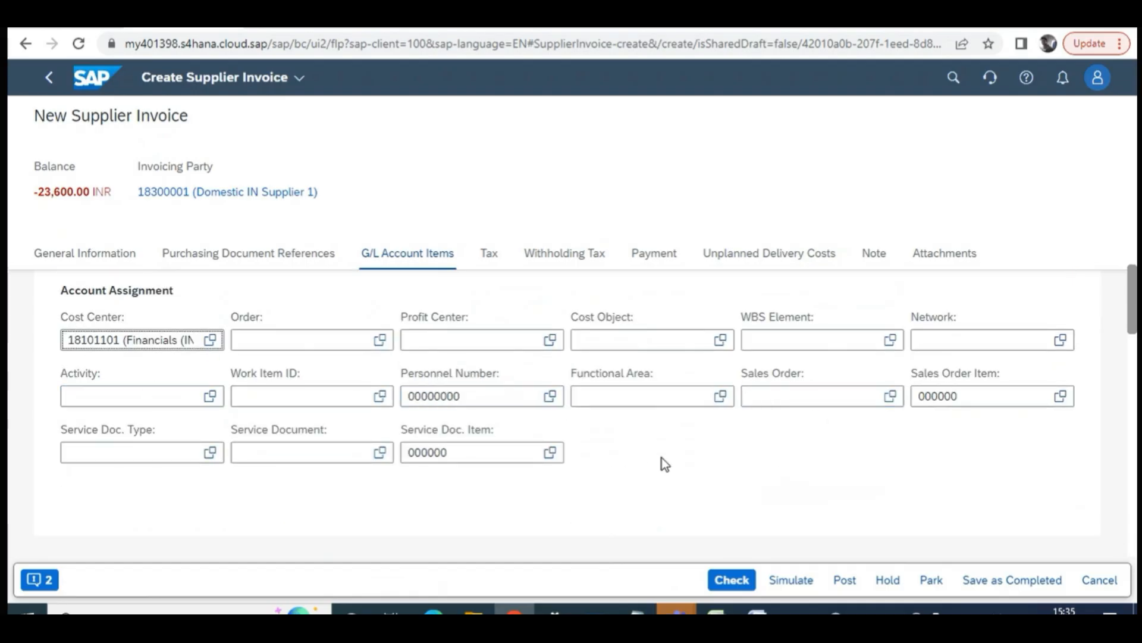
{"action": "scroll", "coordinate": [656, 458], "scroll_direction": "up", "scroll_amount": 5}
{"action": "scroll", "coordinate": [226, 459], "scroll_direction": "down", "scroll_amount": 5}
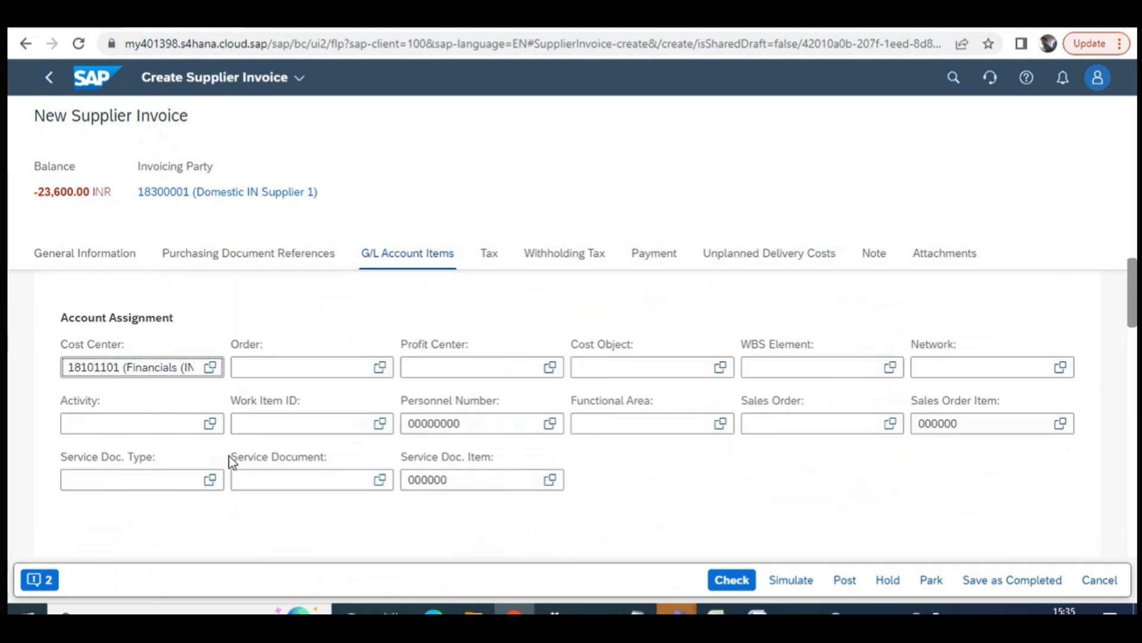
Review the invoice's automatically calculated tax data and compare it with the G/L item's tax code
{"action": "left_click", "coordinate": [489, 254]}
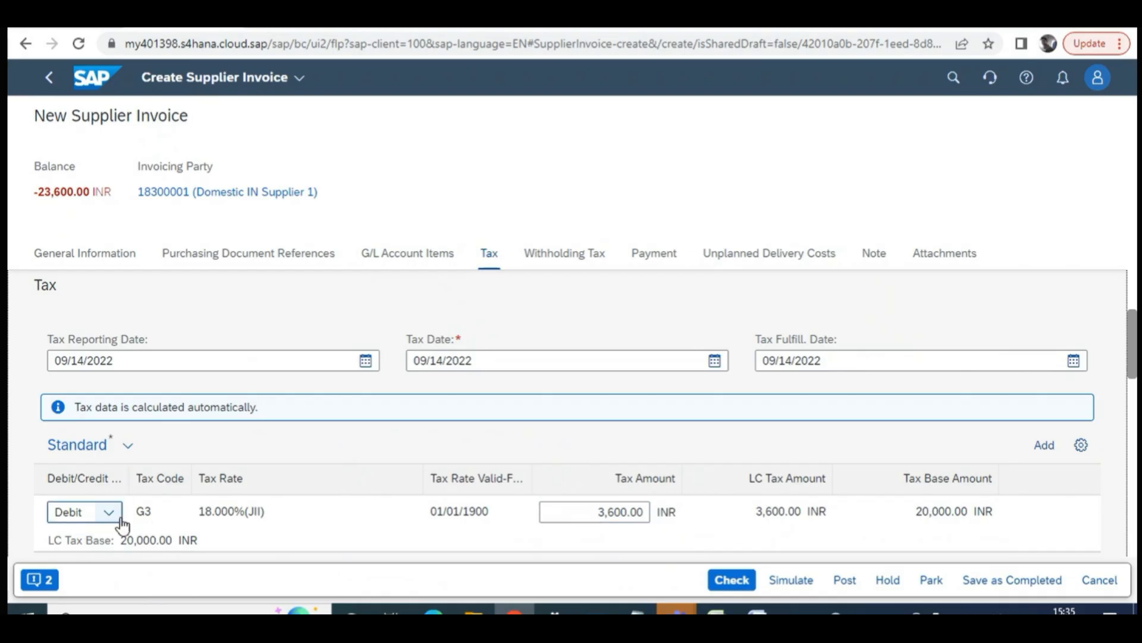
{"action": "scroll", "coordinate": [179, 486], "scroll_direction": "down", "scroll_amount": 1}
{"action": "scroll", "coordinate": [229, 474], "scroll_direction": "up", "scroll_amount": 1}
{"action": "scroll", "coordinate": [229, 474], "scroll_direction": "up", "scroll_amount": 8}
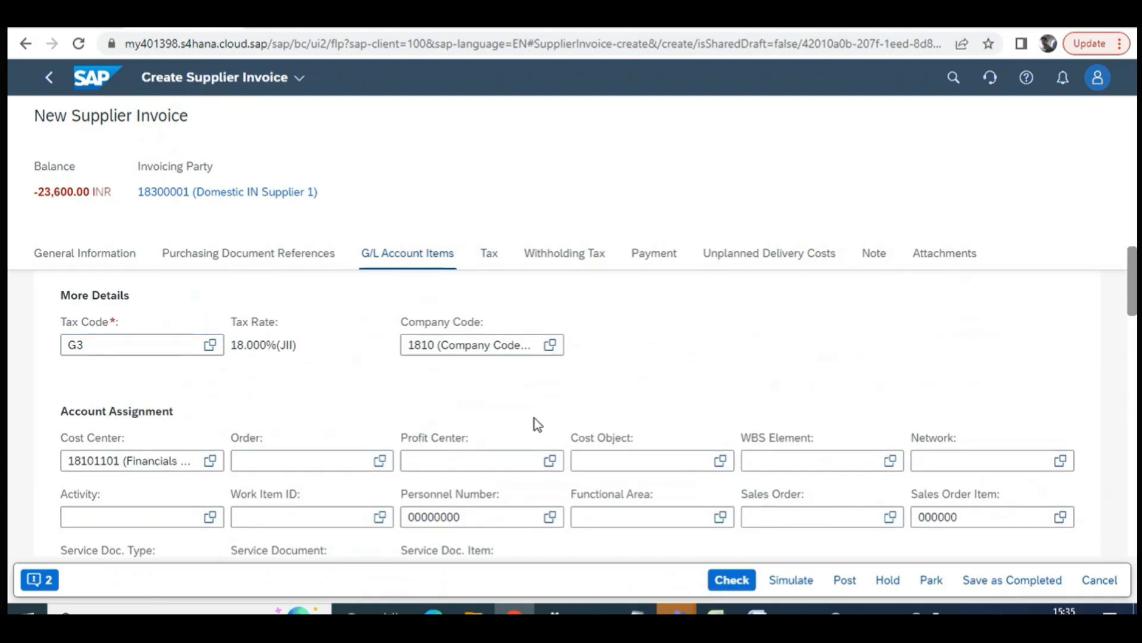
{"action": "scroll", "coordinate": [215, 423], "scroll_direction": "up", "scroll_amount": 1}
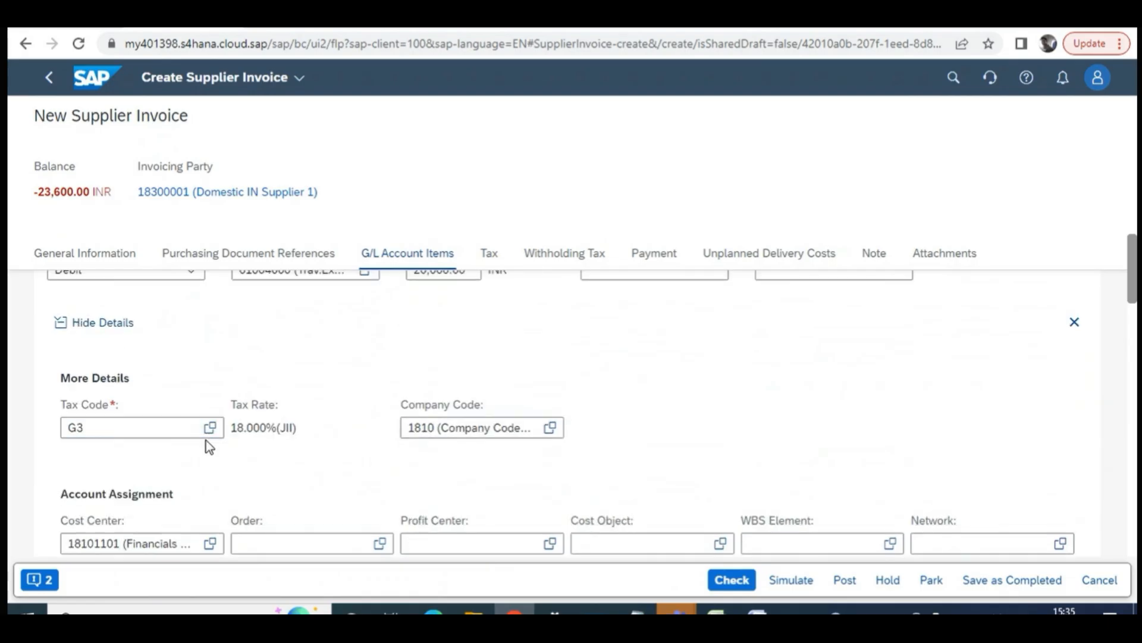
Set the gross invoice amount in the basic data to 23,600.00 INR, copied from the invoice balance
{"action": "scroll", "coordinate": [206, 441], "scroll_direction": "up", "scroll_amount": 10}
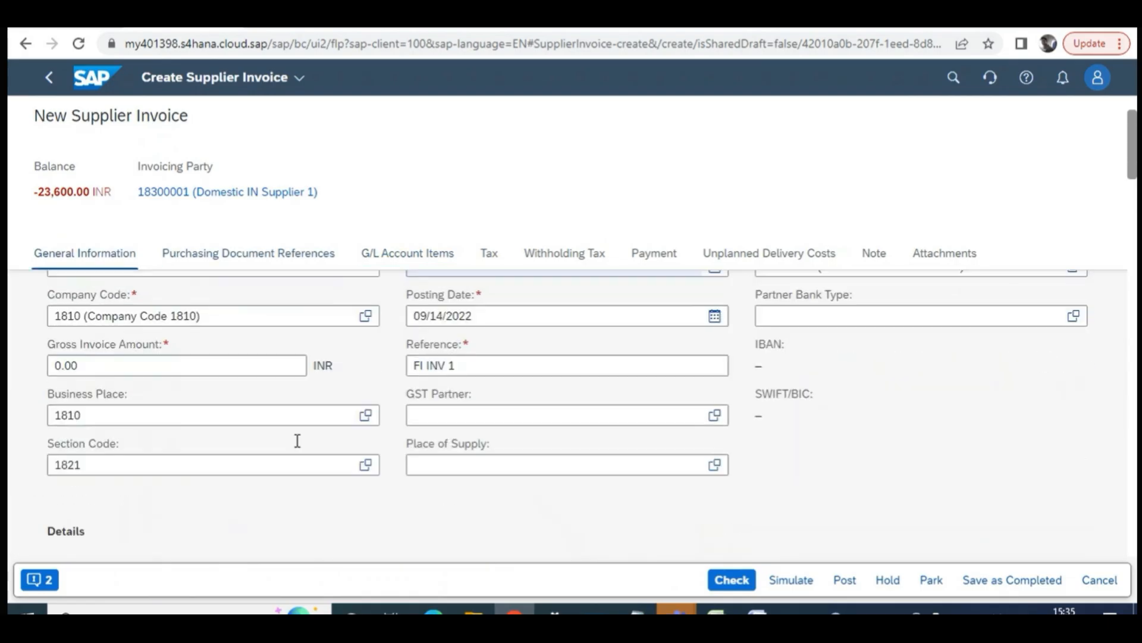
{"action": "scroll", "coordinate": [270, 412], "scroll_direction": "up", "scroll_amount": 1}
{"action": "left_click_drag", "start_coordinate": [38, 191], "coordinate": [72, 194]}
{"action": "key", "text": "ctrl+c"}
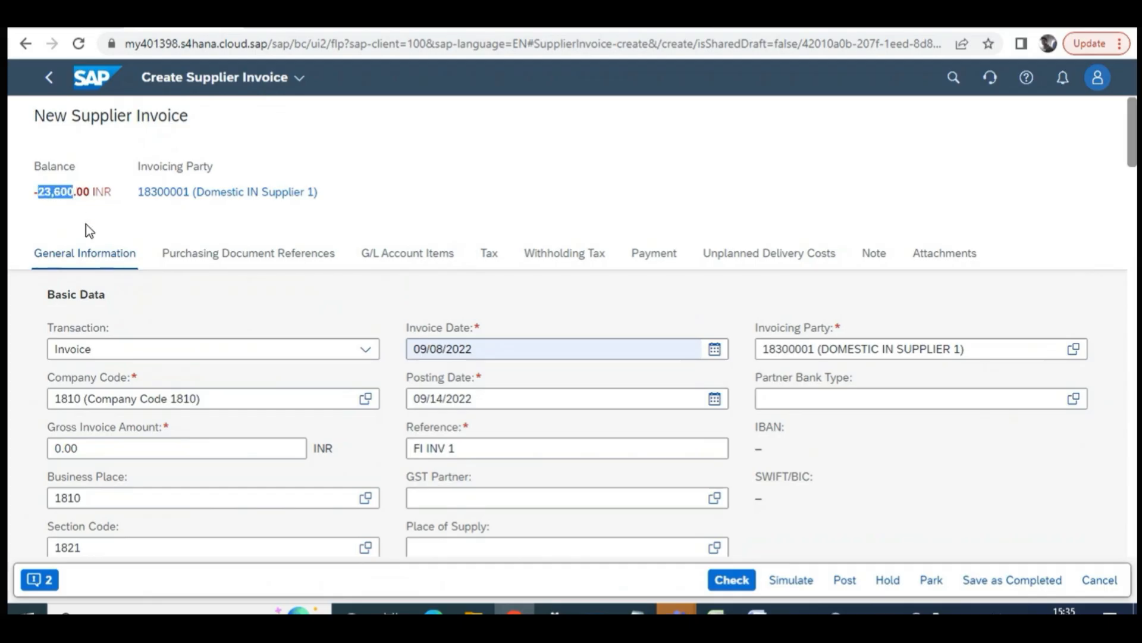
{"action": "scroll", "coordinate": [108, 297], "scroll_direction": "down", "scroll_amount": 1}
{"action": "left_click", "coordinate": [124, 367]}
{"action": "key", "text": "BackSpace"}
{"action": "key", "text": "BackSpace"}
{"action": "key", "text": "BackSpace"}
{"action": "key", "text": "BackSpace"}
{"action": "key", "text": "ctrl+v"}
{"action": "type", "text": ".00"}
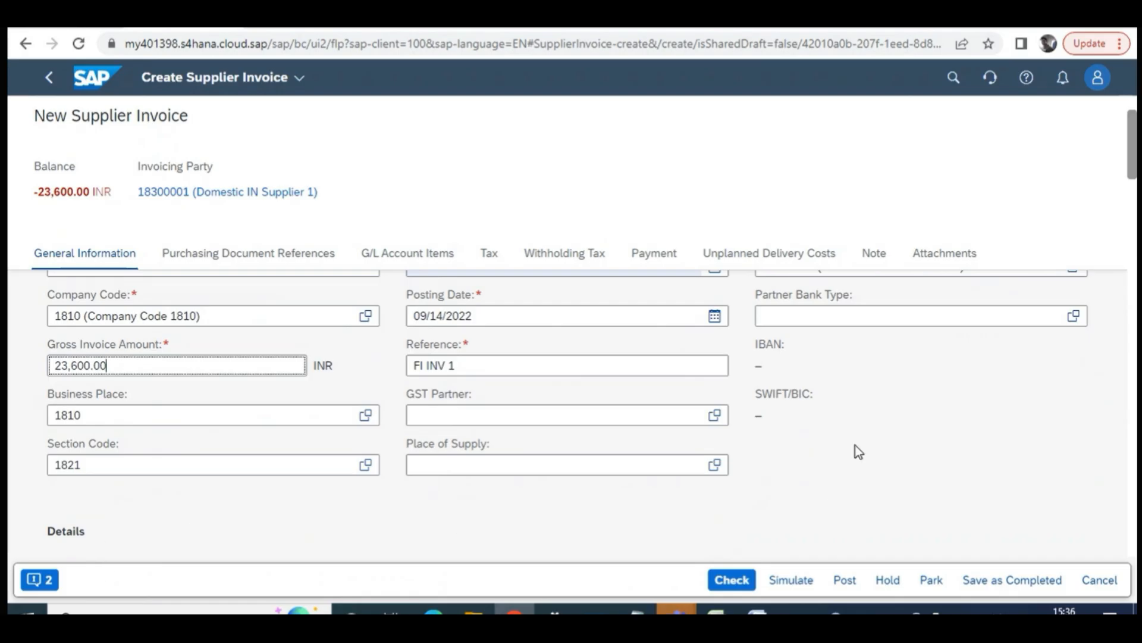
Review the invoice's messages and change the G/L account of the debit item to Marketing Expenses
{"action": "left_click", "coordinate": [39, 580]}
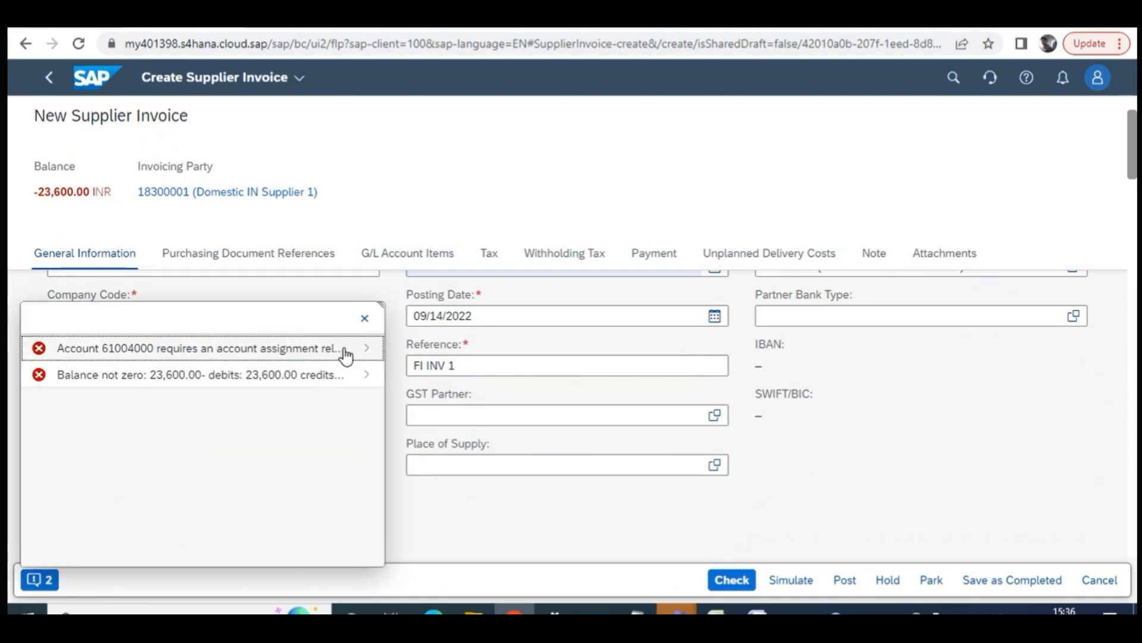
{"action": "left_click", "coordinate": [365, 318]}
{"action": "scroll", "coordinate": [248, 472], "scroll_direction": "down", "scroll_amount": 10}
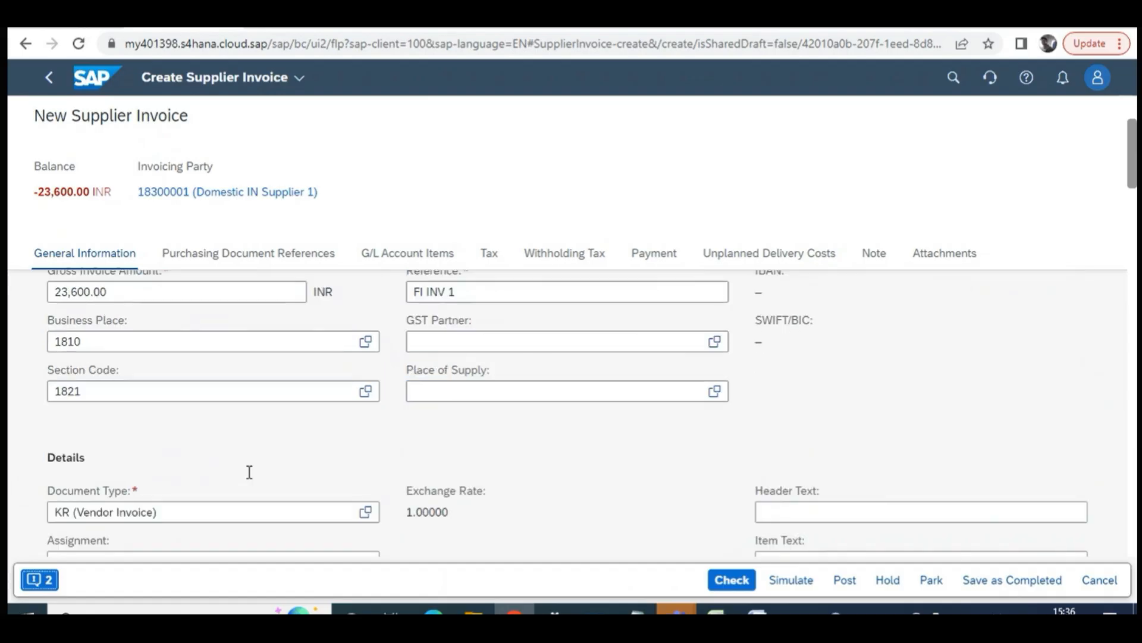
{"action": "scroll", "coordinate": [255, 472], "scroll_direction": "down", "scroll_amount": 3}
{"action": "left_click", "coordinate": [345, 354]}
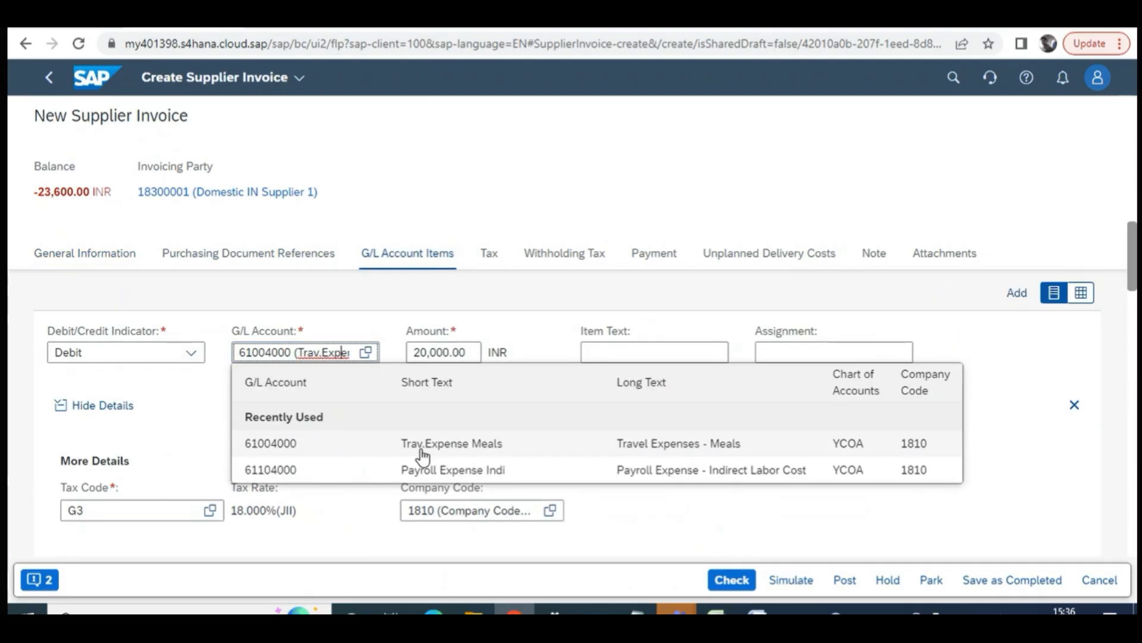
{"action": "key", "text": "Right"}
{"action": "key", "text": "Right"}
{"action": "key", "text": "Right"}
{"action": "key", "text": "Right"}
{"action": "key", "text": "Right"}
{"action": "key", "text": "Right"}
{"action": "key", "text": "Right"}
{"action": "key", "text": "Right"}
{"action": "key", "text": "Right"}
{"action": "key", "text": "Right"}
{"action": "key", "text": "BackSpace"}
{"action": "key", "text": "BackSpace"}
{"action": "key", "text": "BackSpace"}
{"action": "key", "text": "BackSpace"}
{"action": "key", "text": "BackSpace"}
{"action": "key", "text": "BackSpace"}
{"action": "key", "text": "BackSpace"}
{"action": "key", "text": "BackSpace"}
{"action": "key", "text": "BackSpace"}
{"action": "key", "text": "BackSpace"}
{"action": "key", "text": "BackSpace"}
{"action": "key", "text": "BackSpace"}
{"action": "key", "text": "BackSpace"}
{"action": "key", "text": "BackSpace"}
{"action": "key", "text": "BackSpace"}
{"action": "key", "text": "BackSpace"}
{"action": "key", "text": "BackSpace"}
{"action": "key", "text": "BackSpace"}
{"action": "key", "text": "BackSpace"}
{"action": "key", "text": "BackSpace"}
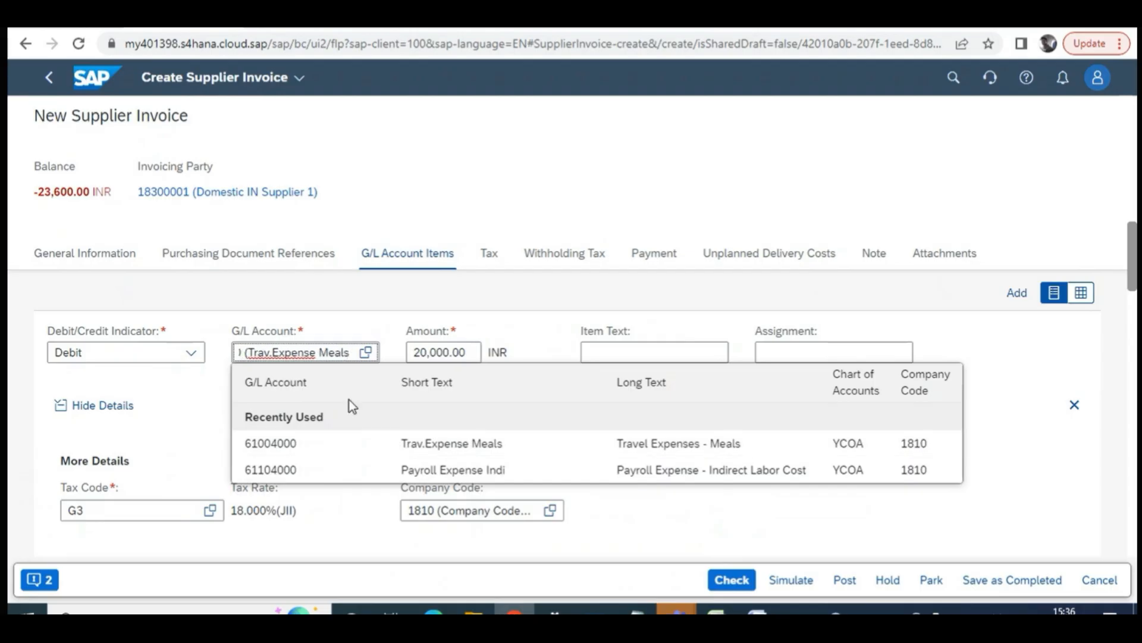
{"action": "type", "text": "marke"}
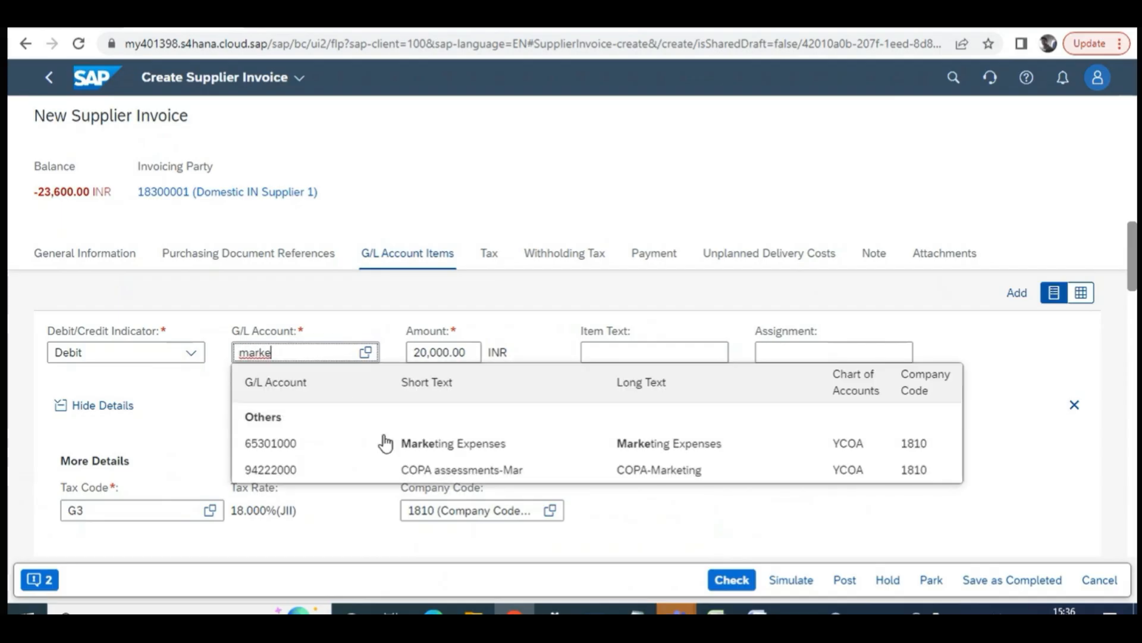
{"action": "left_click", "coordinate": [390, 442]}
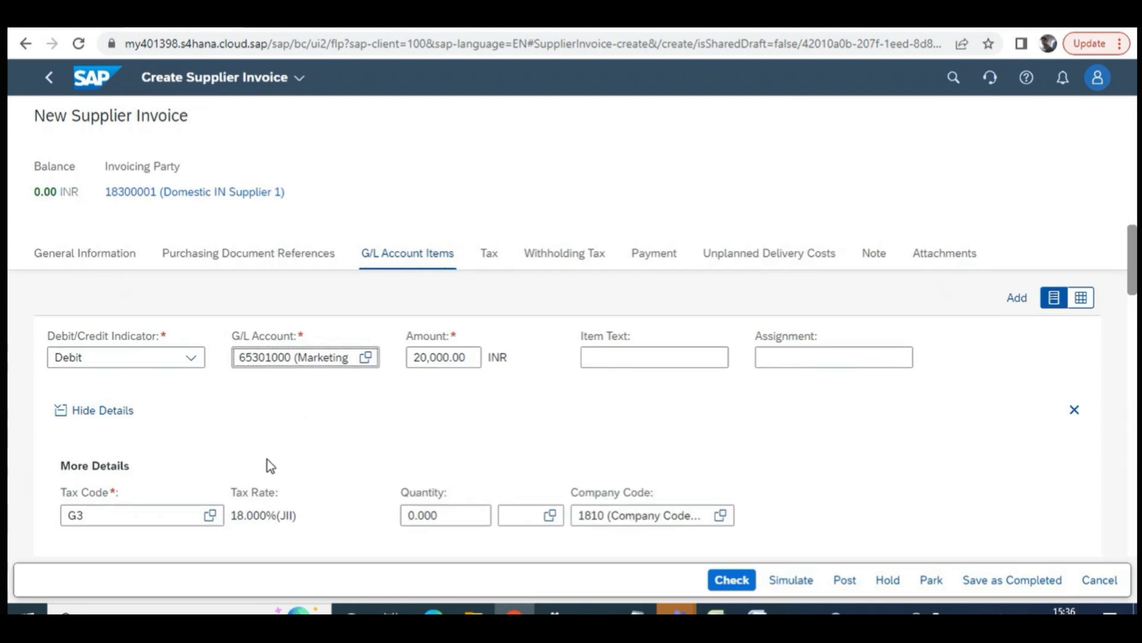
Check the completed supplier invoice and post it, closing the check and posting messages
{"action": "scroll", "coordinate": [266, 459], "scroll_direction": "up", "scroll_amount": 5}
{"action": "scroll", "coordinate": [252, 476], "scroll_direction": "up", "scroll_amount": 5}
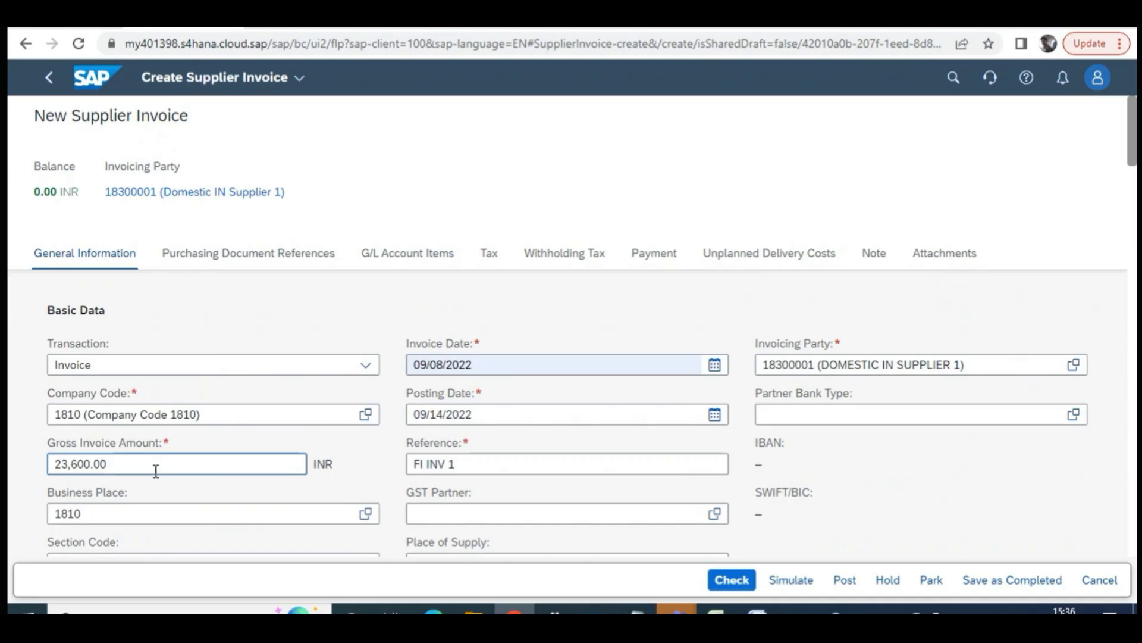
{"action": "left_click", "coordinate": [734, 580]}
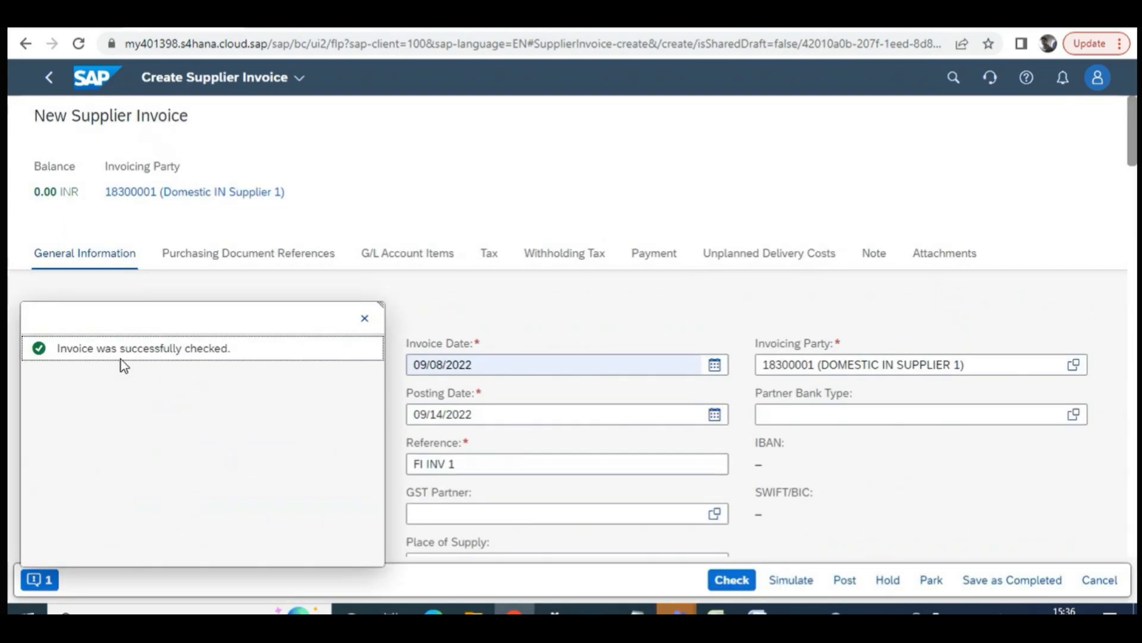
{"action": "left_click", "coordinate": [363, 318]}
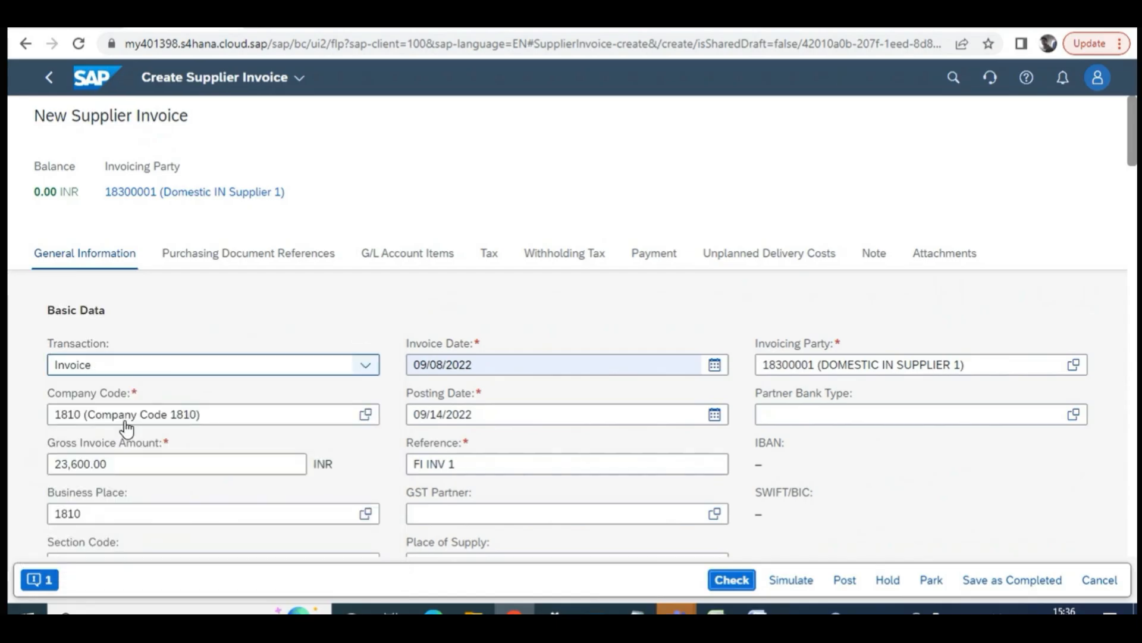
{"action": "left_click", "coordinate": [844, 580]}
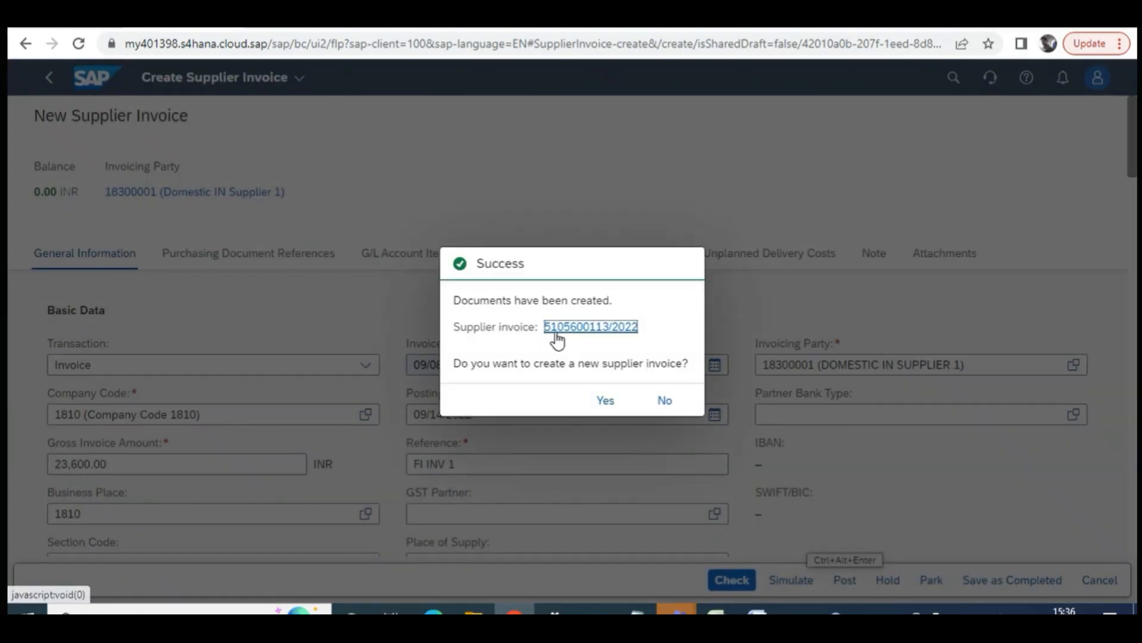
{"action": "left_click", "coordinate": [605, 400]}
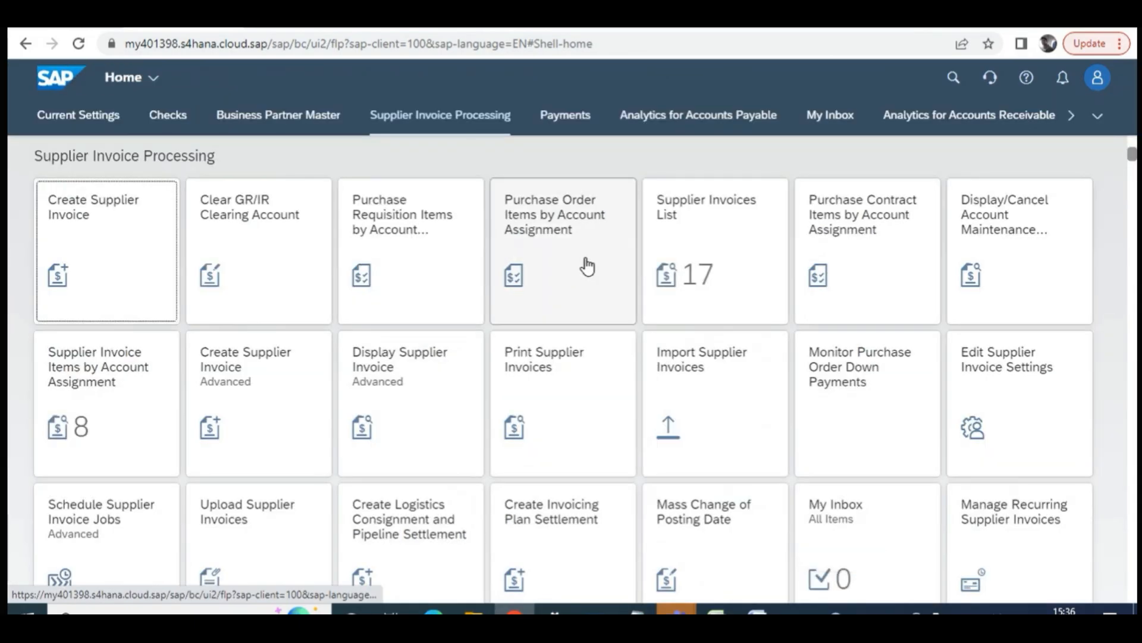
Open the Supplier Invoices List and list the invoices of company code 1810
{"action": "left_click", "coordinate": [718, 219]}
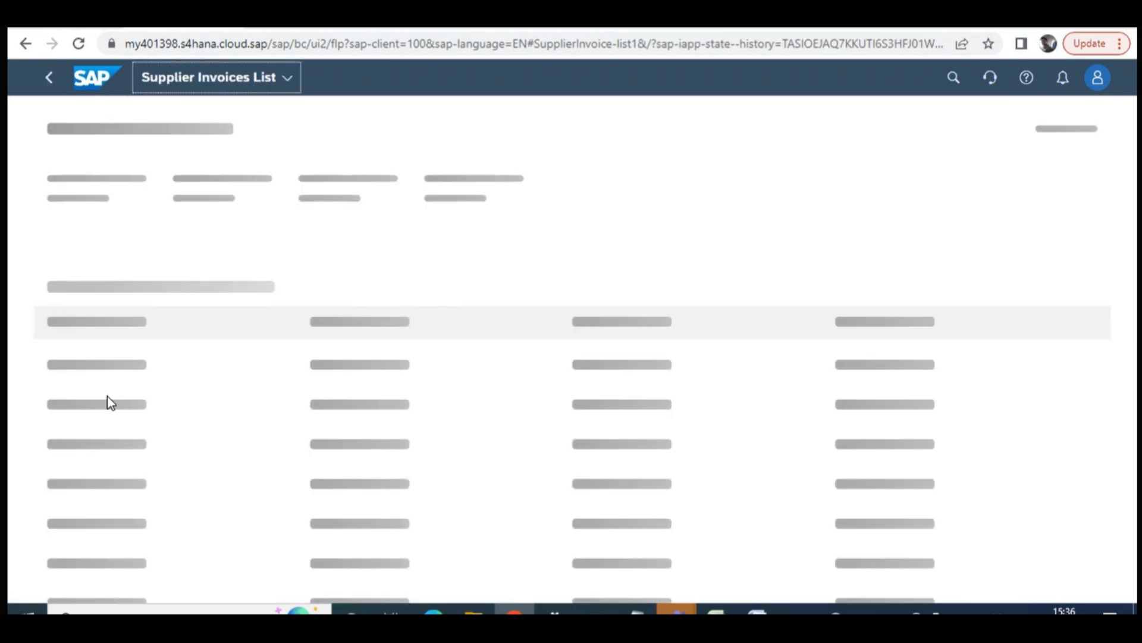
{"action": "left_click", "coordinate": [449, 191]}
{"action": "left_click", "coordinate": [768, 190]}
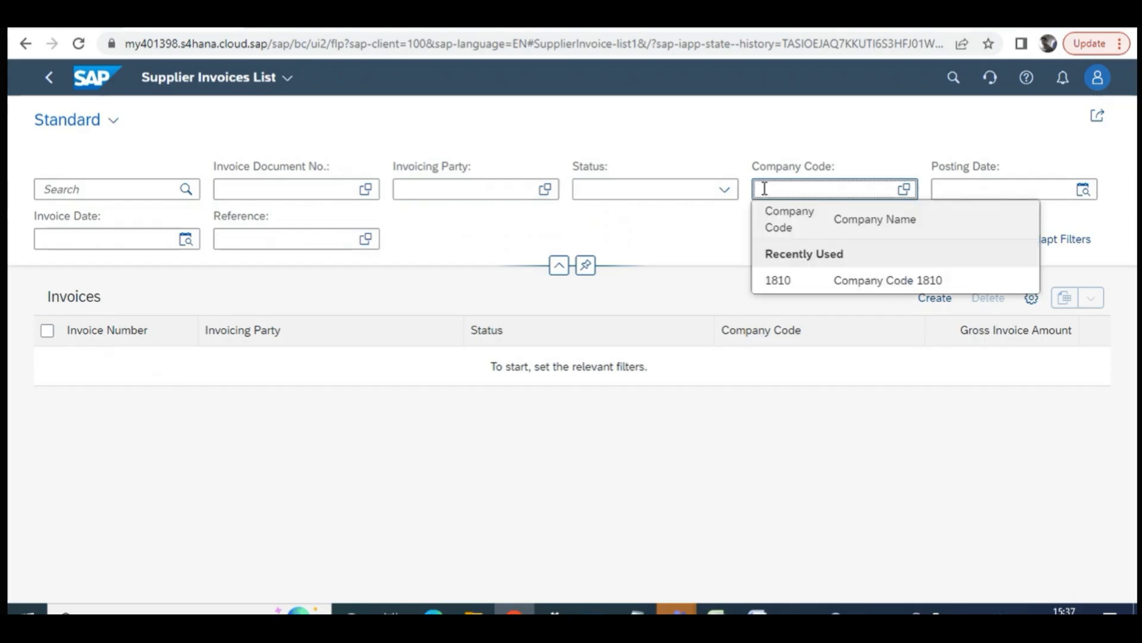
{"action": "left_click", "coordinate": [785, 278]}
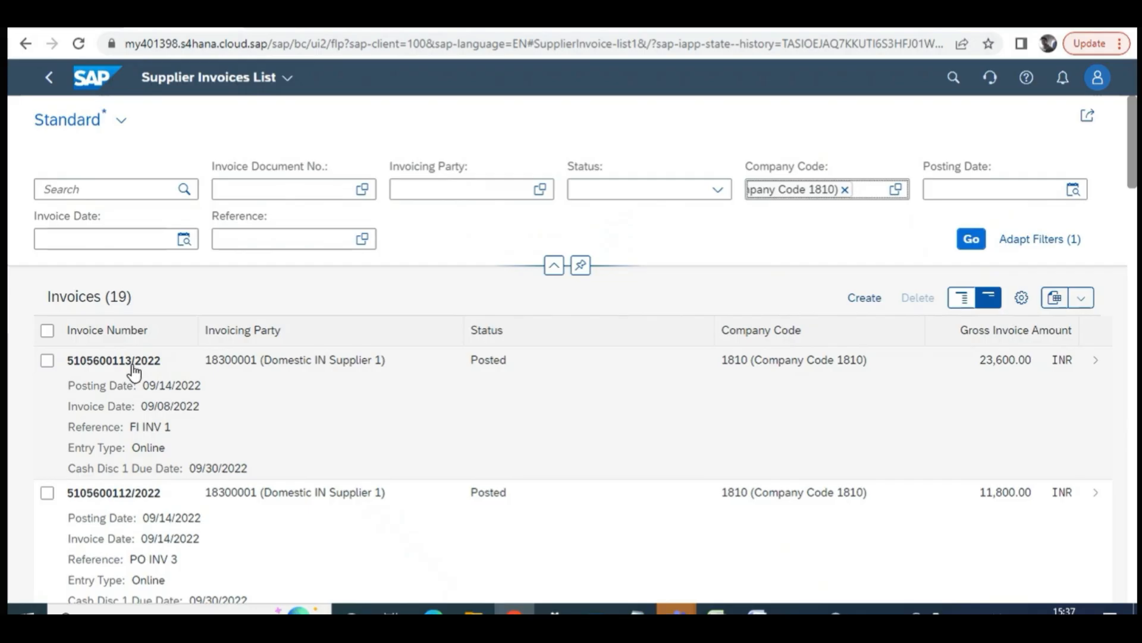
Open the posted supplier invoice with reference FI INV 1 and display the details of its journal entry in the process flow
{"action": "left_click", "coordinate": [135, 368]}
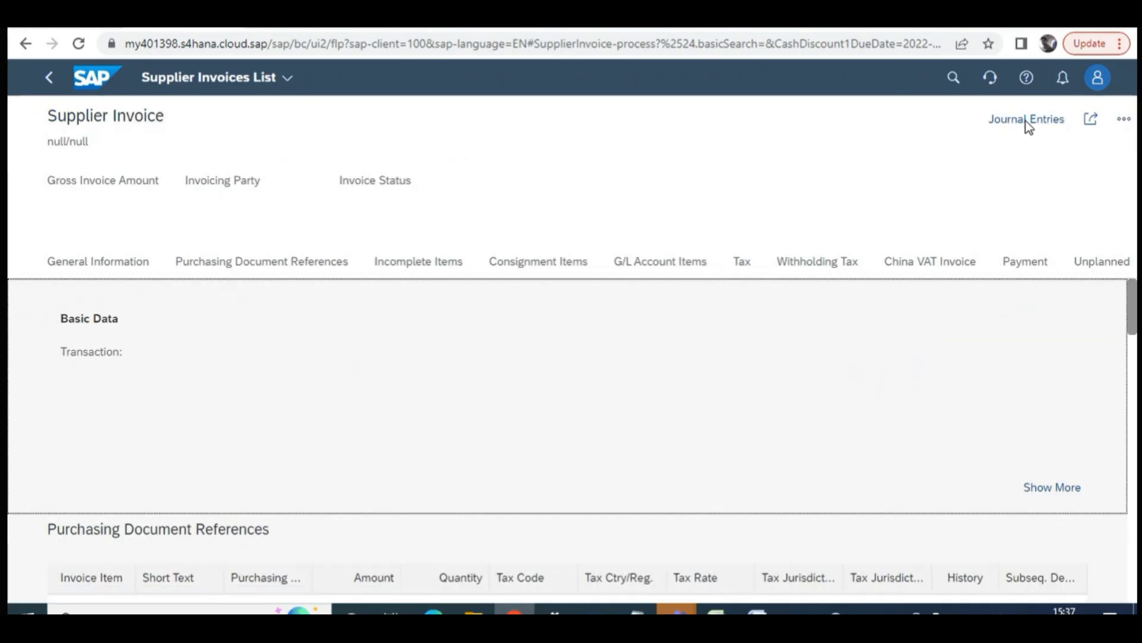
{"action": "left_click", "coordinate": [1026, 119]}
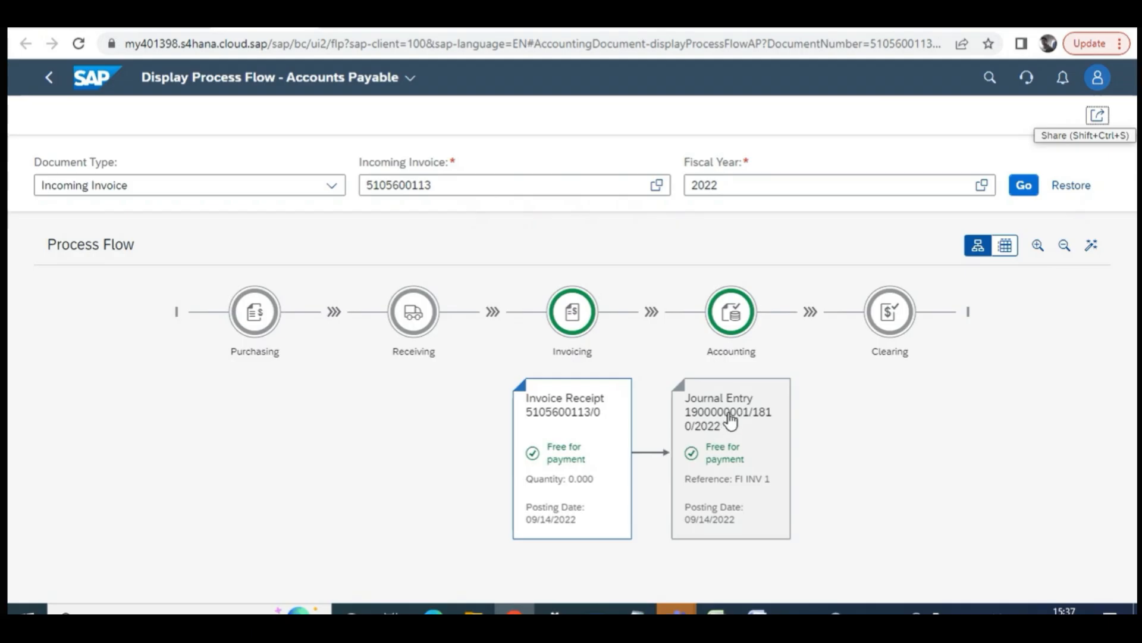
{"action": "left_click", "coordinate": [731, 420]}
{"action": "left_click", "coordinate": [310, 428]}
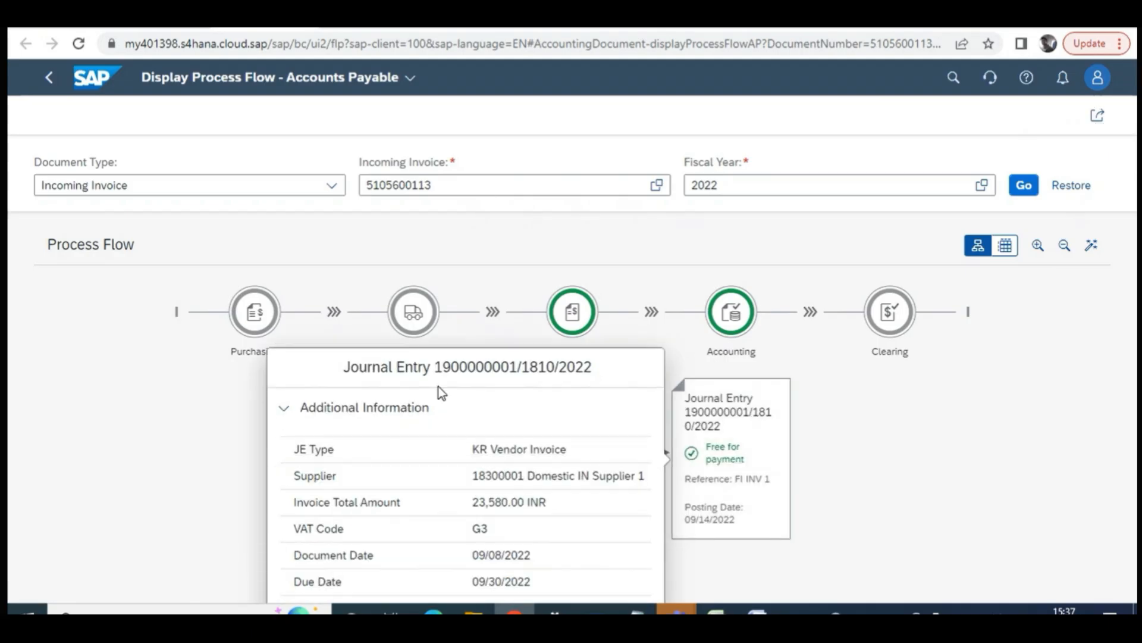
{"action": "double_click", "coordinate": [471, 165]}
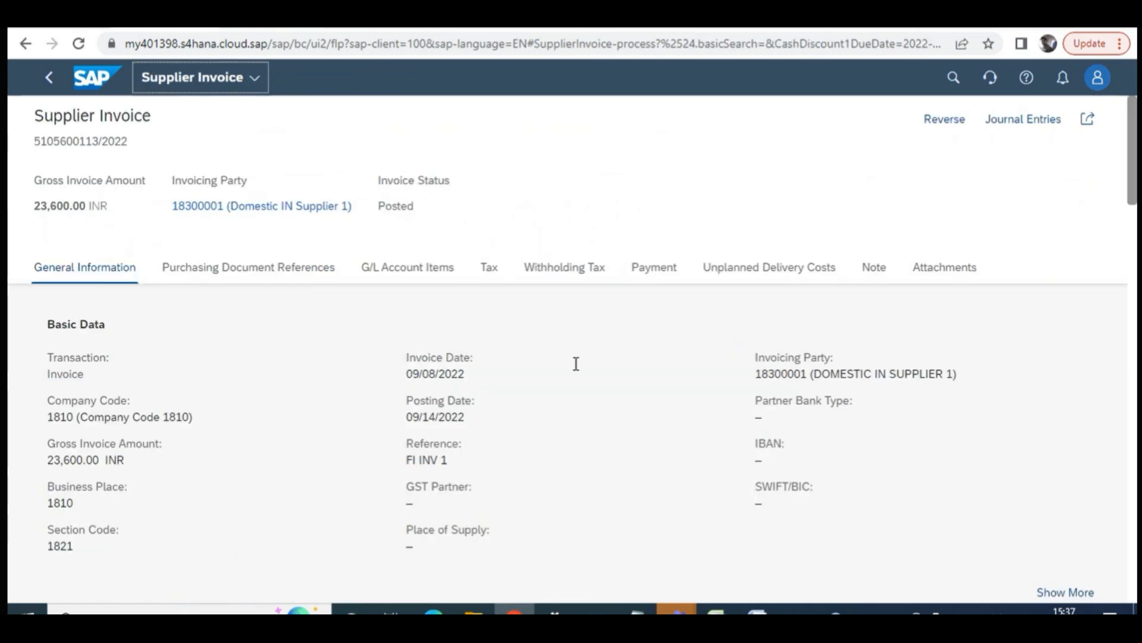
Review the posted supplier invoice's basic data, G/L account items, tax and withholding tax sections
{"action": "scroll", "coordinate": [321, 316], "scroll_direction": "down", "scroll_amount": 10}
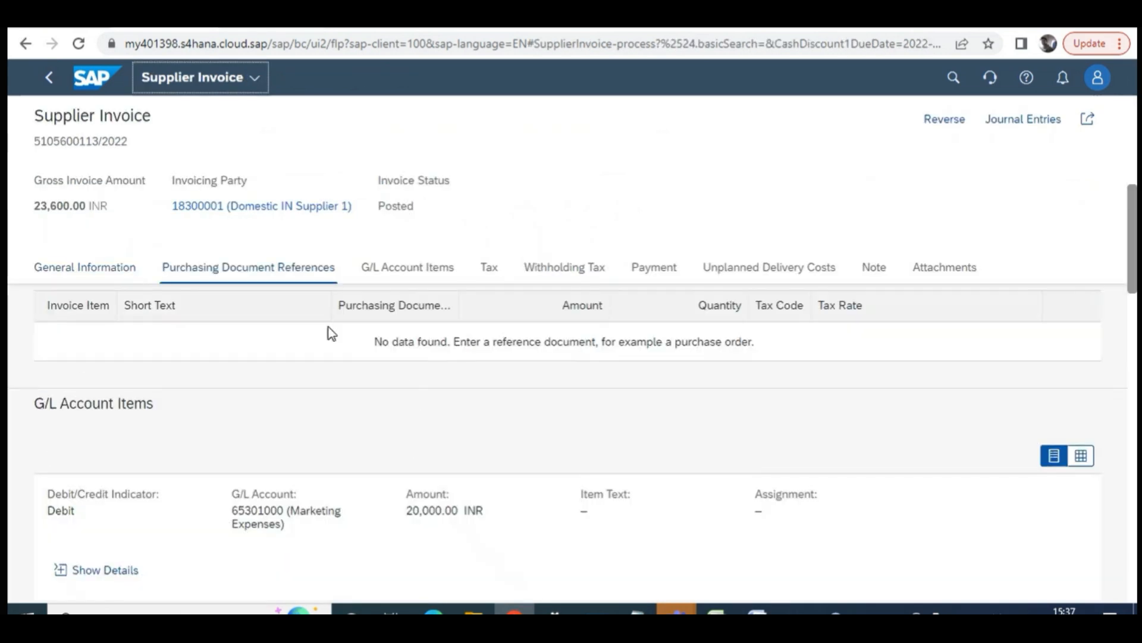
{"action": "scroll", "coordinate": [361, 400], "scroll_direction": "down", "scroll_amount": 10}
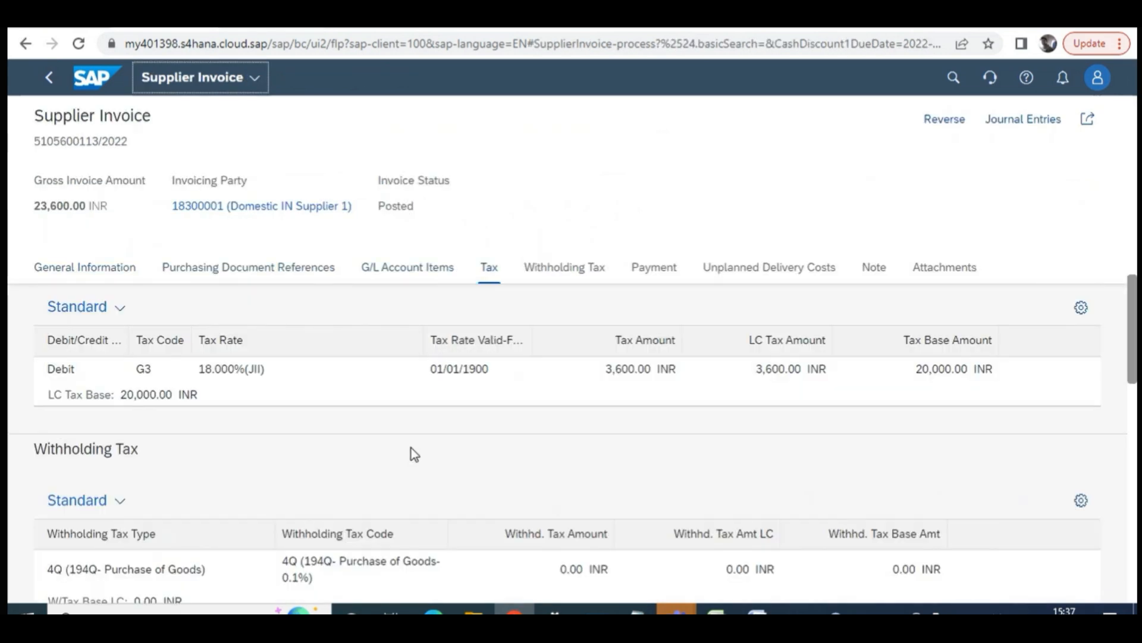
{"action": "scroll", "coordinate": [412, 428], "scroll_direction": "up", "scroll_amount": 5}
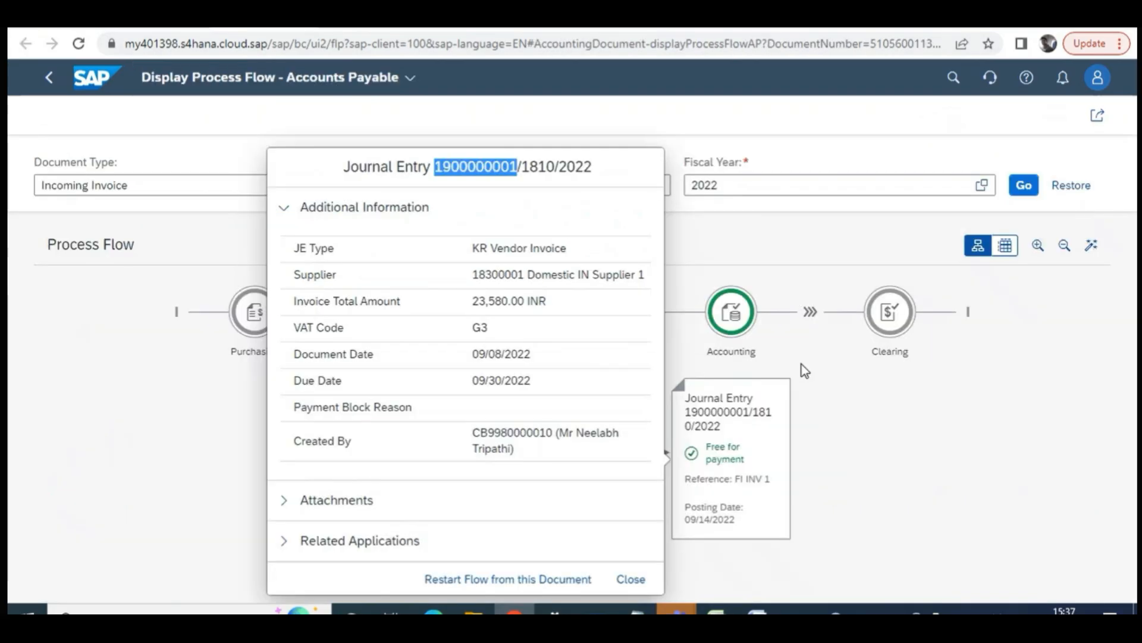
Return to the accounts payable process flow and reopen the details of the invoice's journal entry
{"action": "left_click", "coordinate": [728, 464]}
{"action": "left_click", "coordinate": [724, 464]}
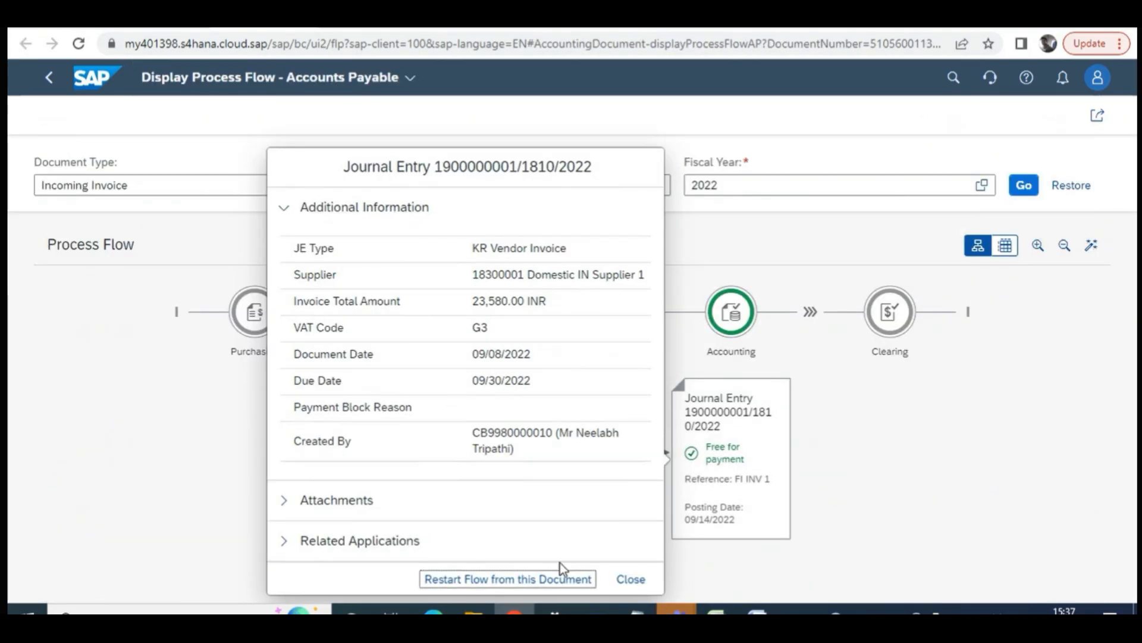
{"action": "left_click", "coordinate": [799, 421]}
{"action": "left_click", "coordinate": [708, 411]}
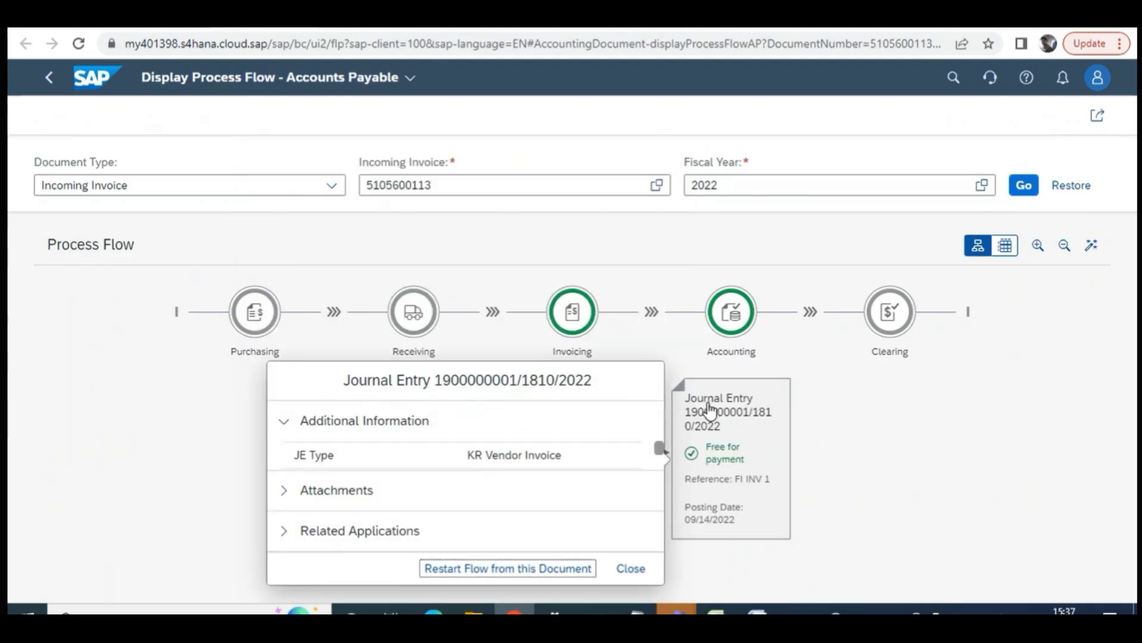
Examine the additional information of the journal entry linked to the invoice in the process flow
{"action": "left_click", "coordinate": [855, 400]}
{"action": "left_click", "coordinate": [708, 523]}
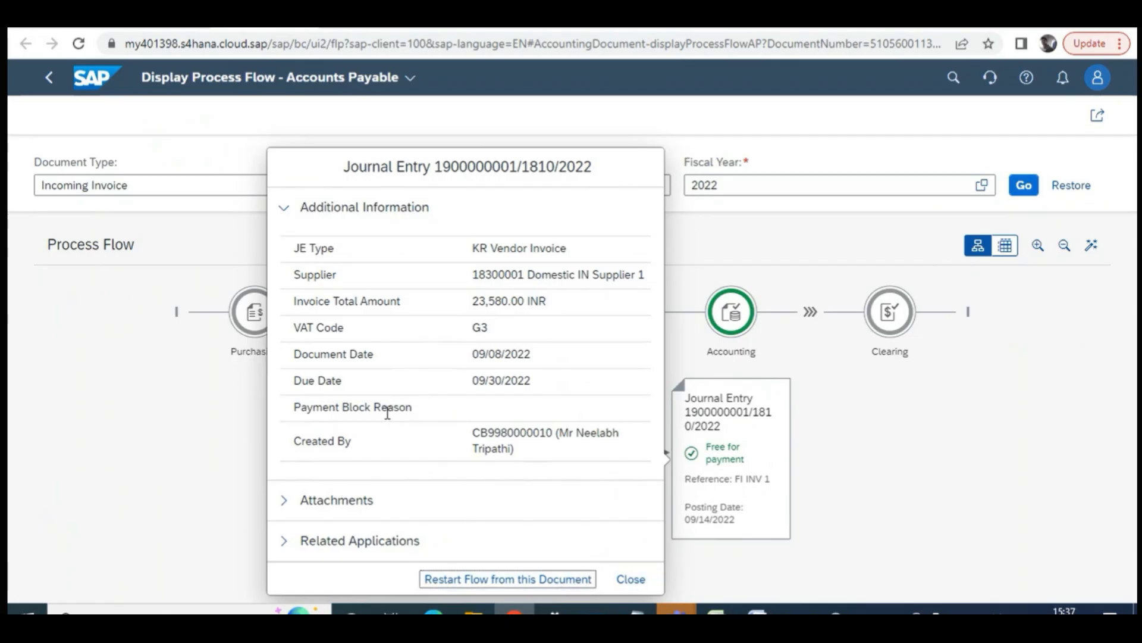
{"action": "double_click", "coordinate": [473, 164]}
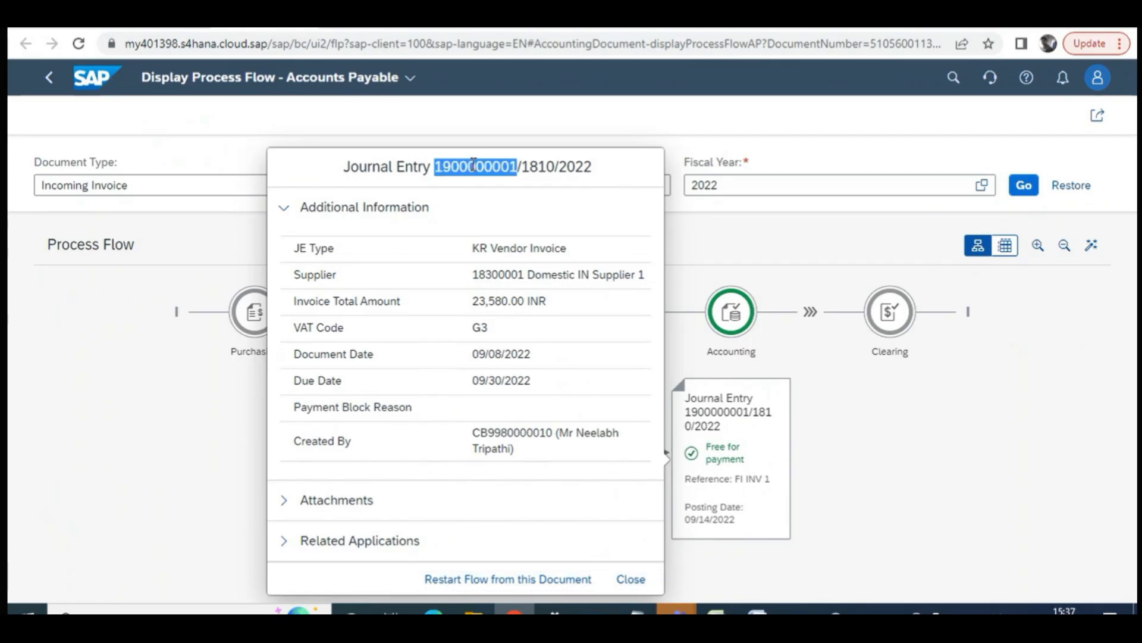
{"action": "double_click", "coordinate": [473, 164]}
{"action": "left_click", "coordinate": [797, 420]}
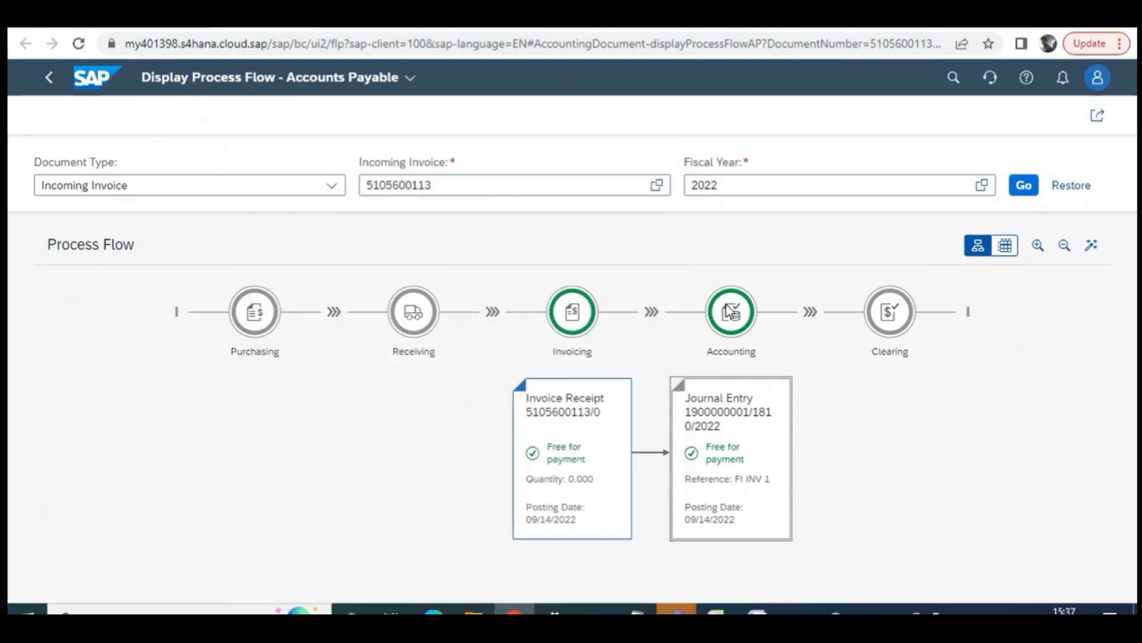
Examine the additional information of the invoice receipt in the process flow
{"action": "left_click", "coordinate": [584, 408]}
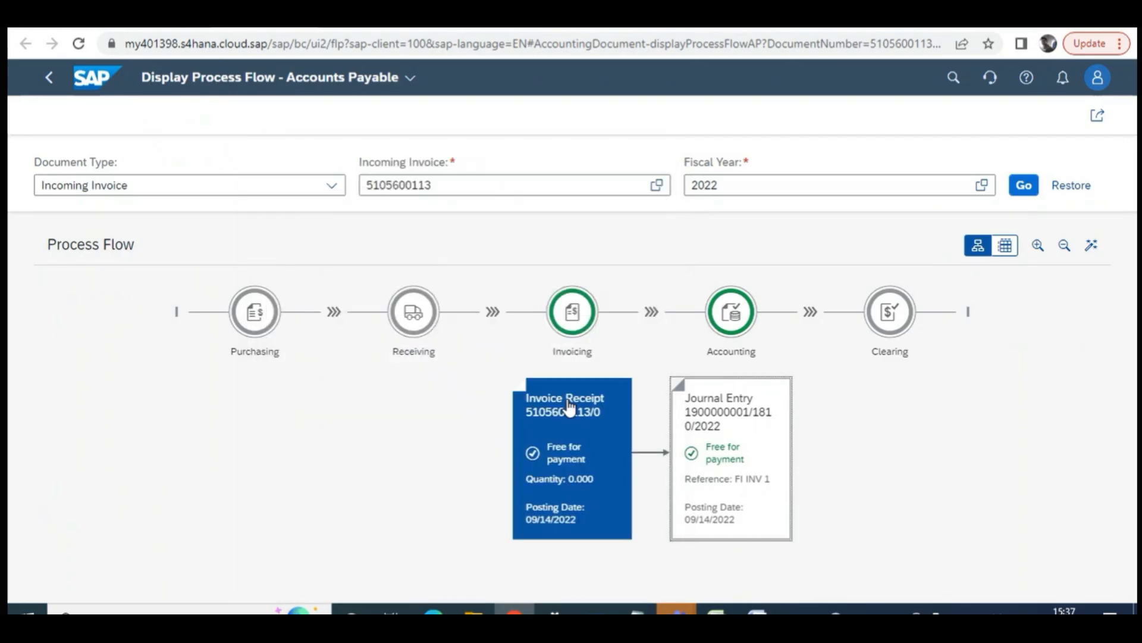
{"action": "left_click", "coordinate": [837, 420]}
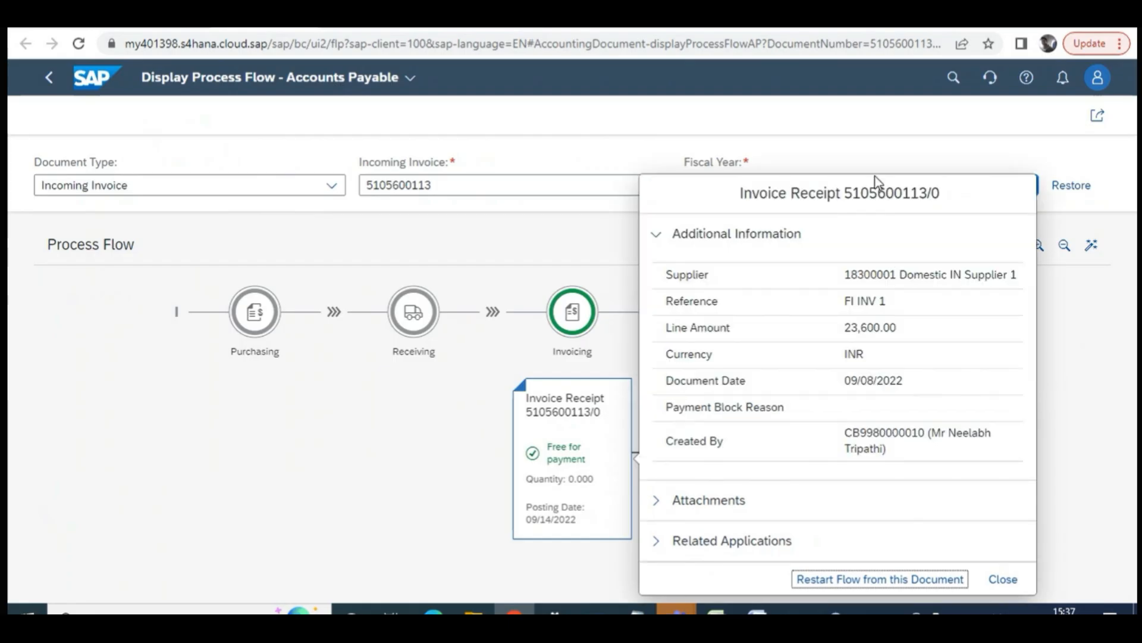
{"action": "triple_click", "coordinate": [868, 192]}
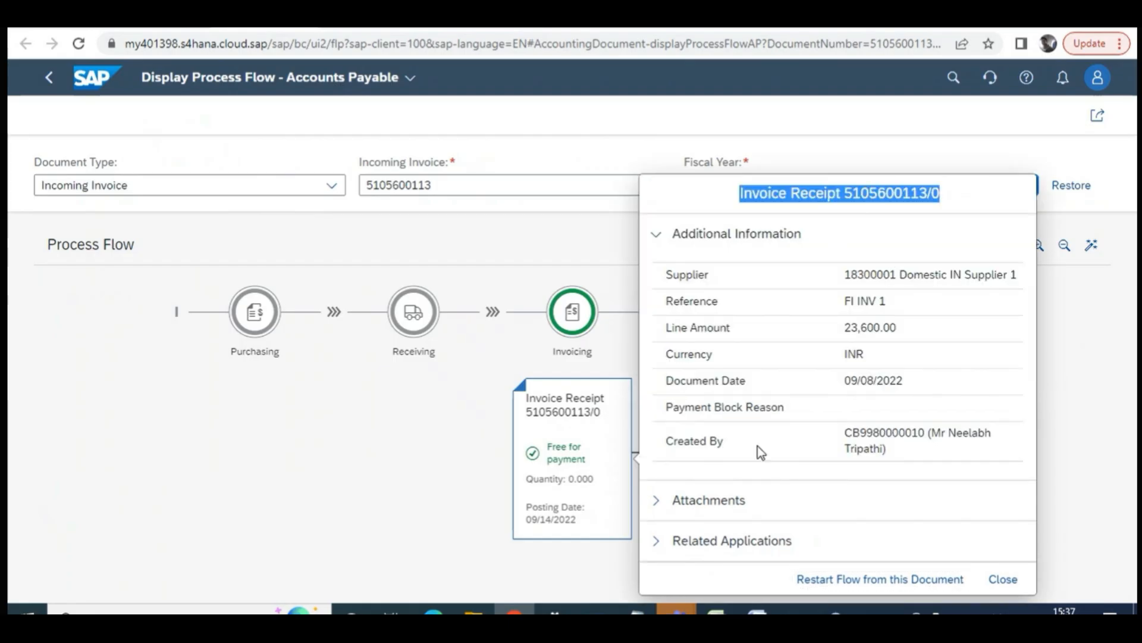
{"action": "left_click", "coordinate": [995, 579]}
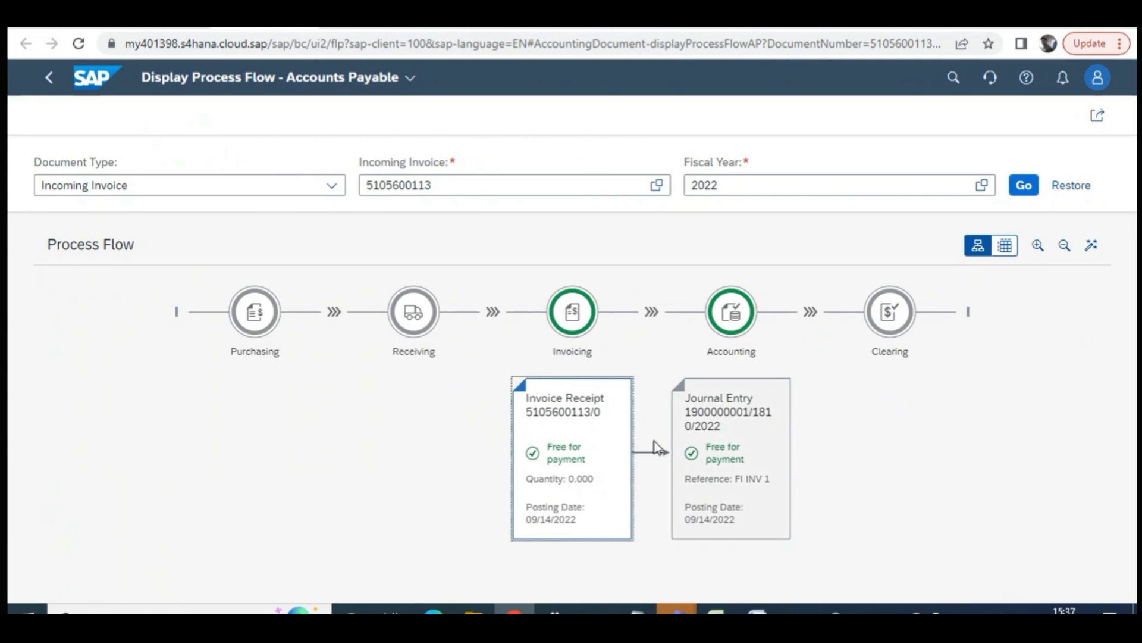
{"action": "left_click", "coordinate": [559, 407]}
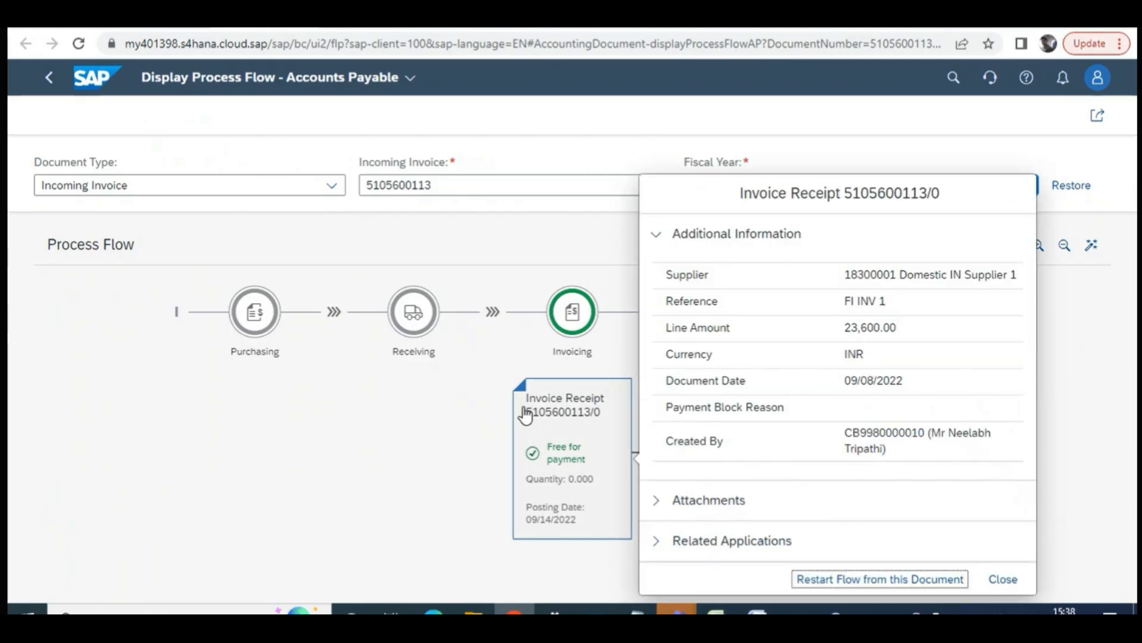
Switch to the posted supplier invoice and check its tax base and tax amounts
{"action": "left_click", "coordinate": [225, 258]}
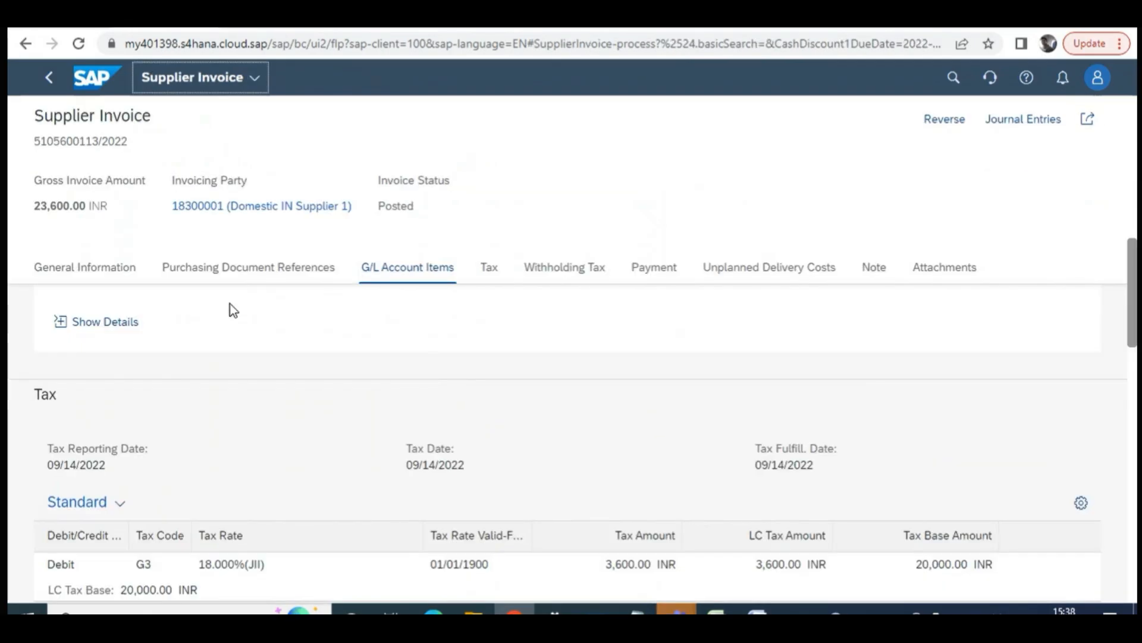
{"action": "scroll", "coordinate": [505, 291], "scroll_direction": "down", "scroll_amount": 6}
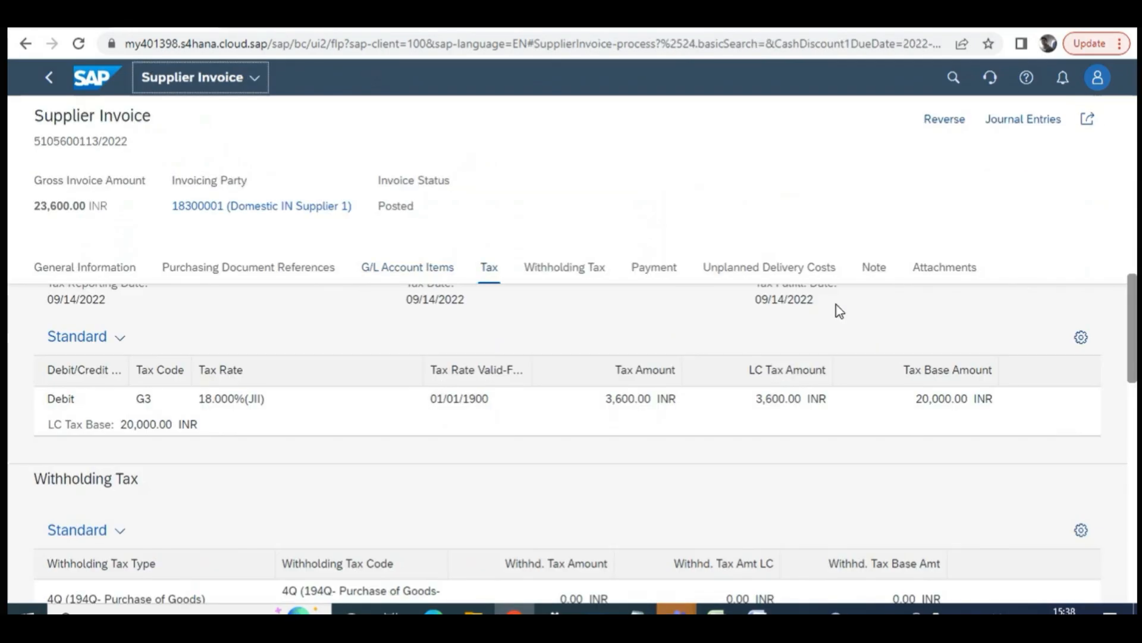
{"action": "scroll", "coordinate": [897, 313], "scroll_direction": "up", "scroll_amount": 3}
{"action": "left_click_drag", "start_coordinate": [945, 400], "coordinate": [922, 399]}
{"action": "double_click", "coordinate": [778, 399]}
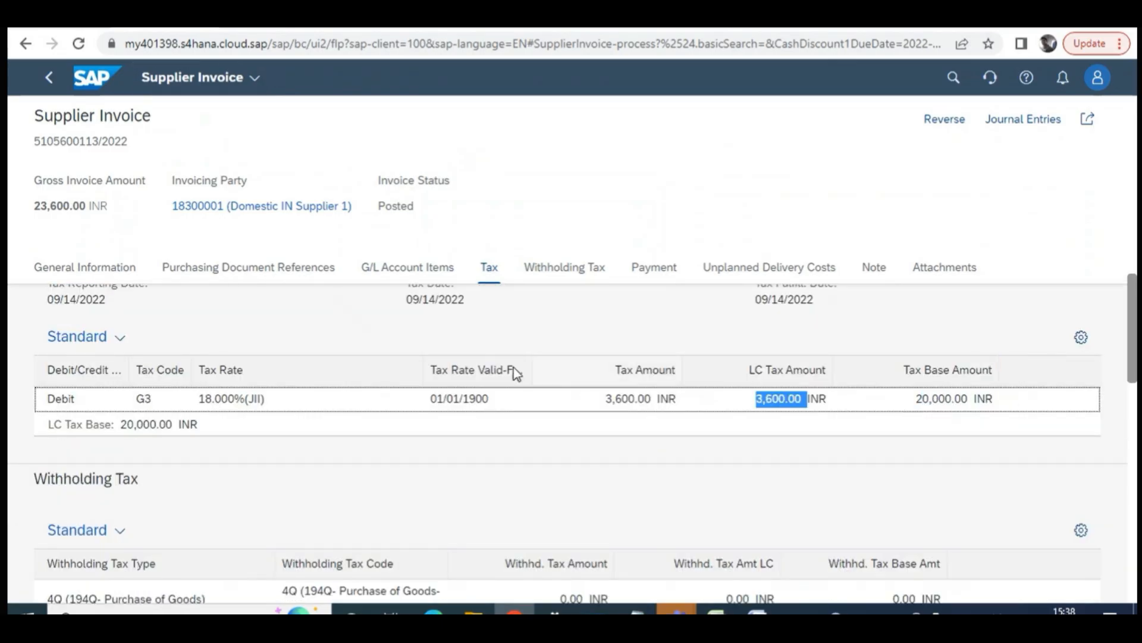
Look through the supplier invoice from its general information to the payment, unplanned delivery costs and note sections
{"action": "left_click", "coordinate": [103, 268]}
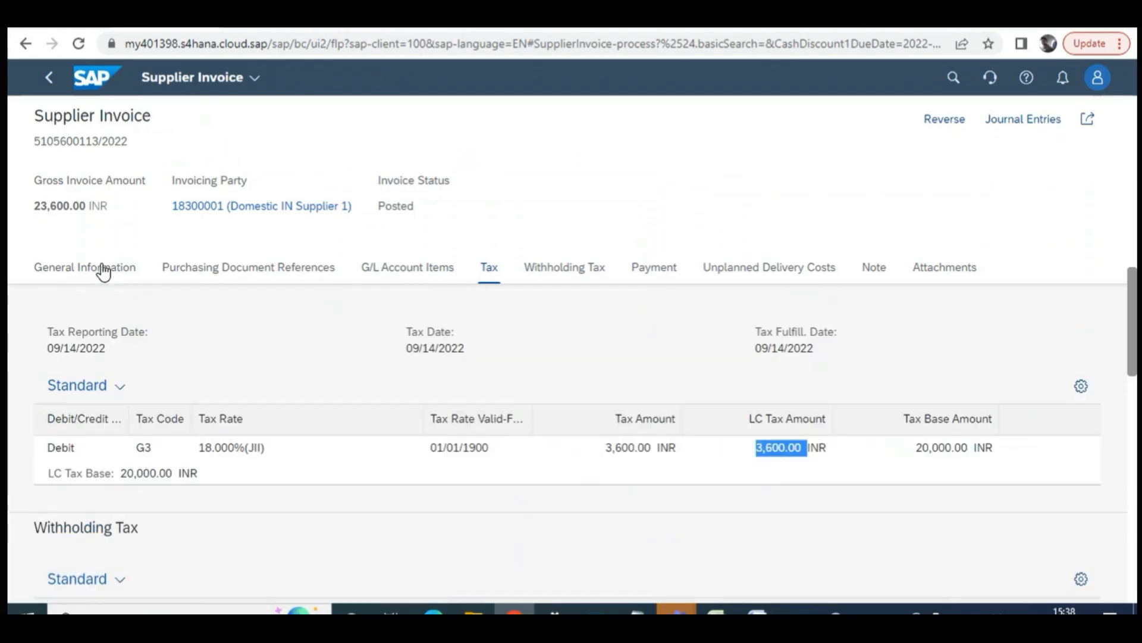
{"action": "left_click", "coordinate": [1059, 591]}
{"action": "scroll", "coordinate": [562, 450], "scroll_direction": "down", "scroll_amount": 5}
{"action": "scroll", "coordinate": [559, 450], "scroll_direction": "down", "scroll_amount": 15}
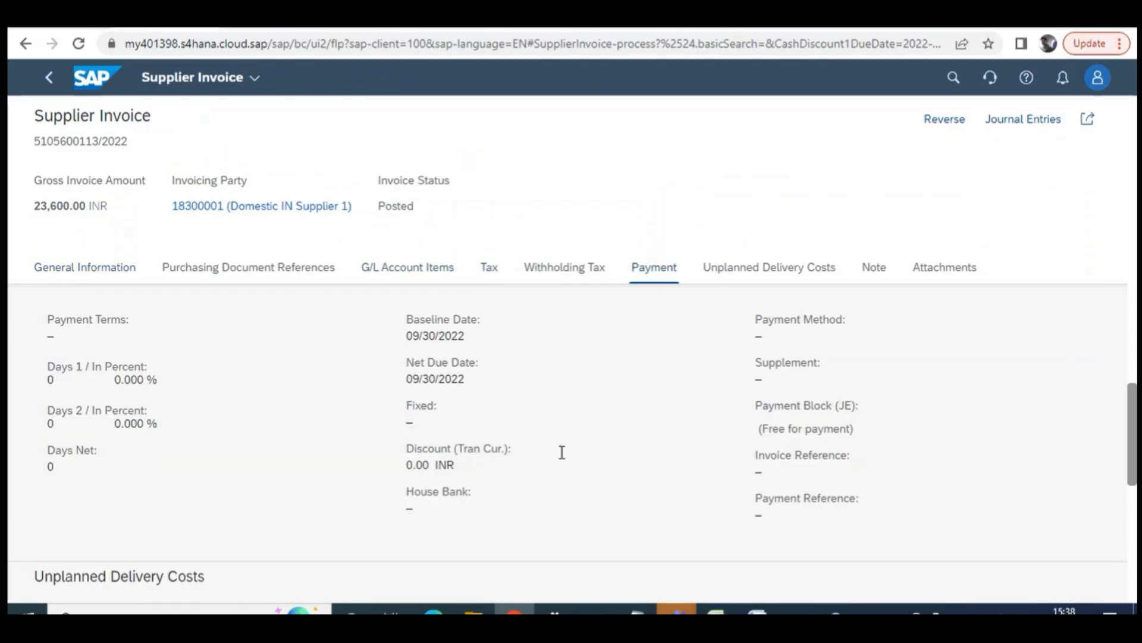
{"action": "scroll", "coordinate": [562, 458], "scroll_direction": "down", "scroll_amount": 10}
{"action": "scroll", "coordinate": [563, 476], "scroll_direction": "up", "scroll_amount": 5}
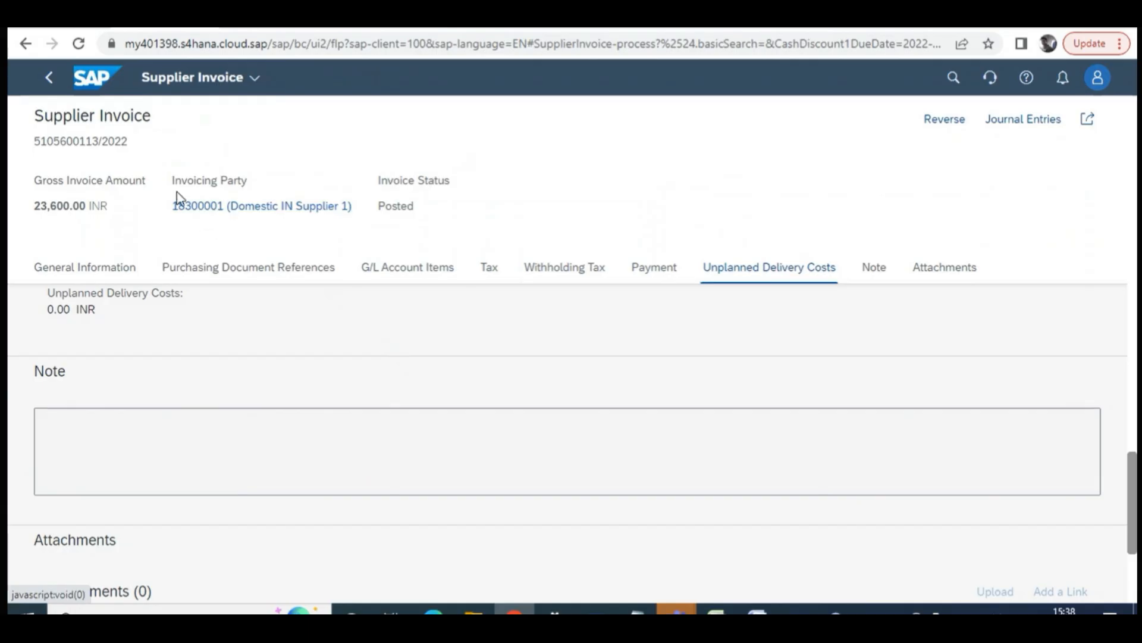
Return to the supplier invoices list and reopen the first posted invoice, with reference FI INV 1
{"action": "left_click", "coordinate": [48, 85]}
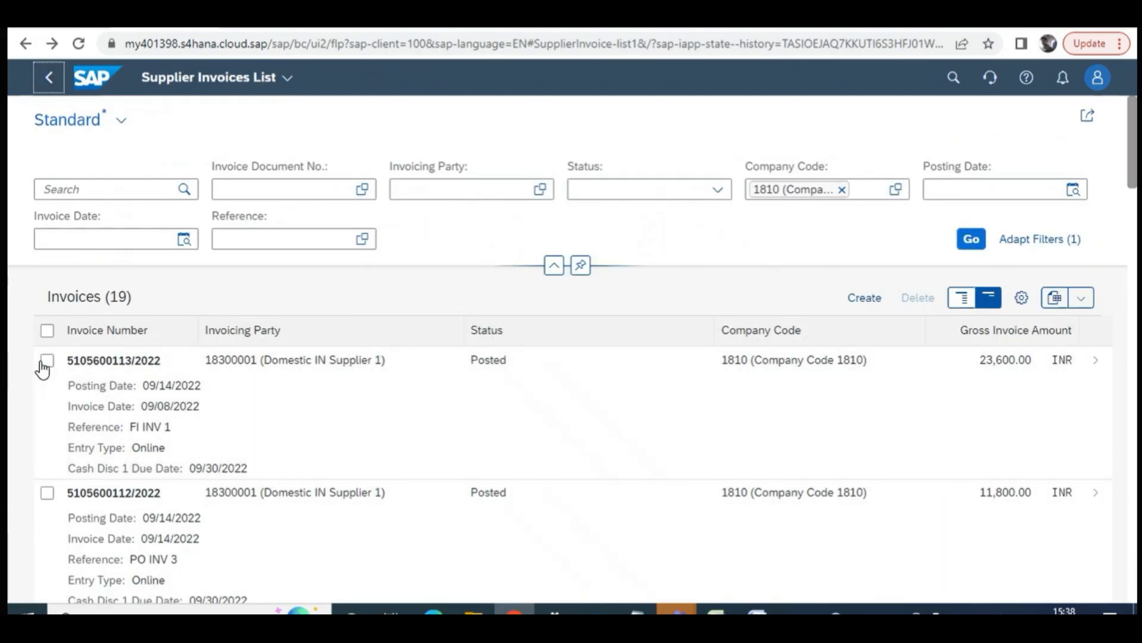
{"action": "left_click", "coordinate": [47, 360]}
{"action": "left_click", "coordinate": [1095, 363]}
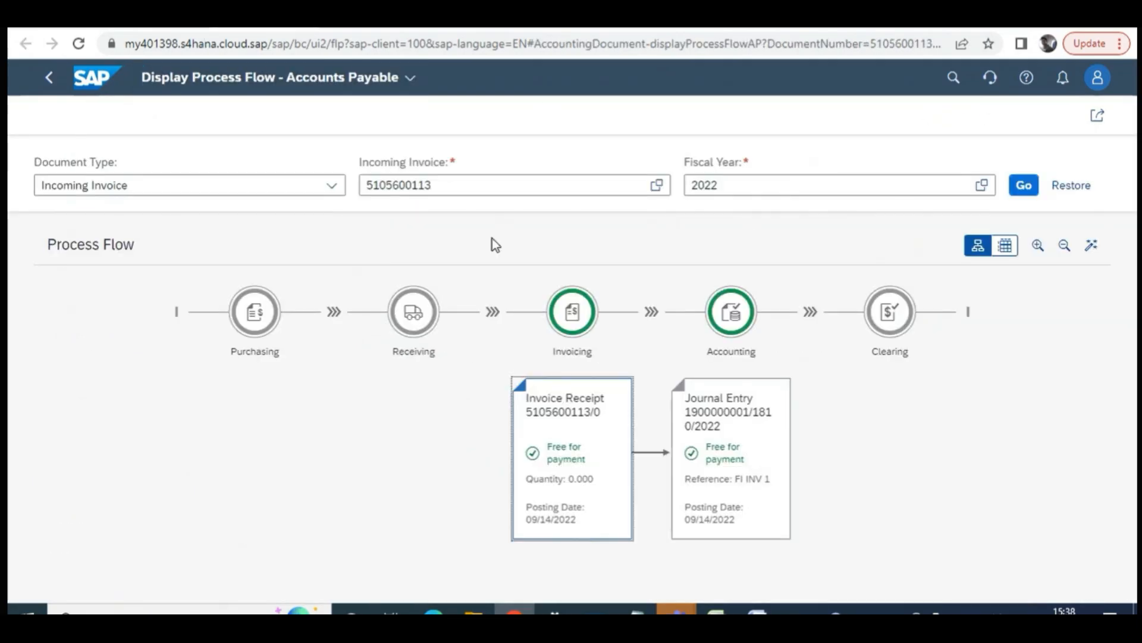
Open the journal entry's details in the process flow and copy its document number
{"action": "left_click", "coordinate": [710, 453]}
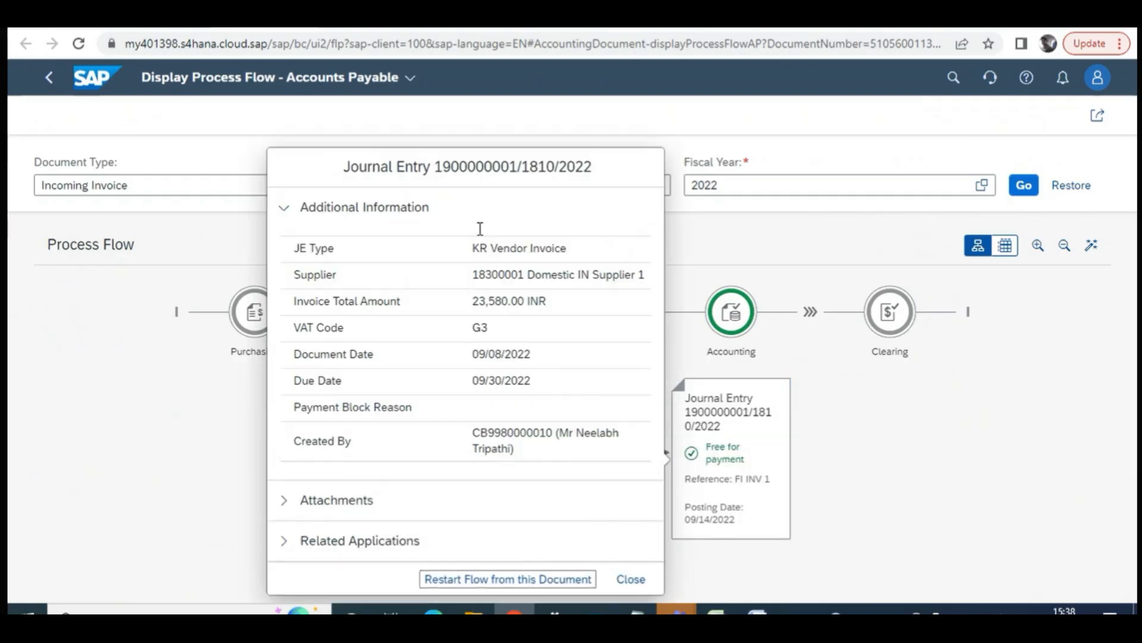
{"action": "double_click", "coordinate": [468, 165]}
{"action": "key", "text": "ctrl+c"}
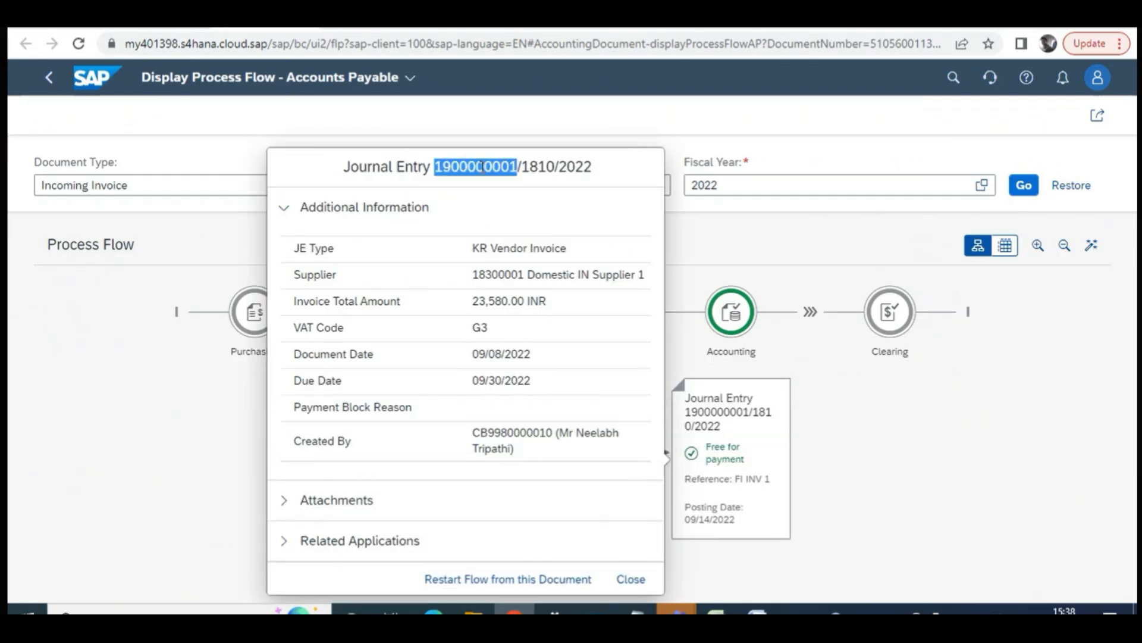
Switch back to the supplier invoice and go from there to the launchpad home page
{"action": "left_click", "coordinate": [356, 28]}
{"action": "left_click", "coordinate": [188, 28]}
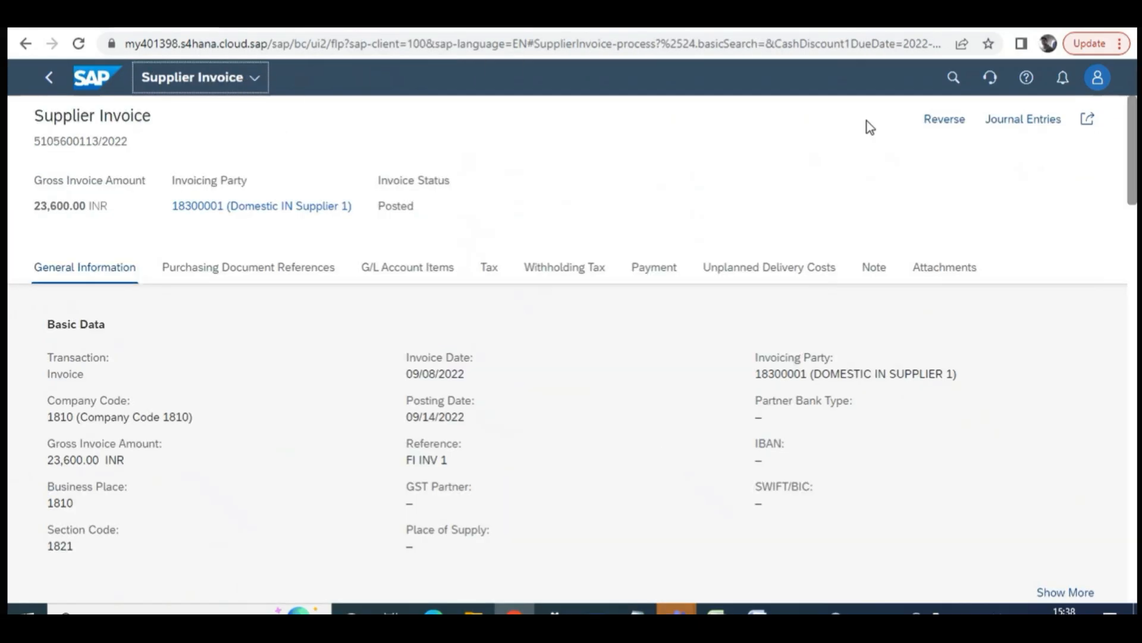
{"action": "left_click", "coordinate": [89, 92]}
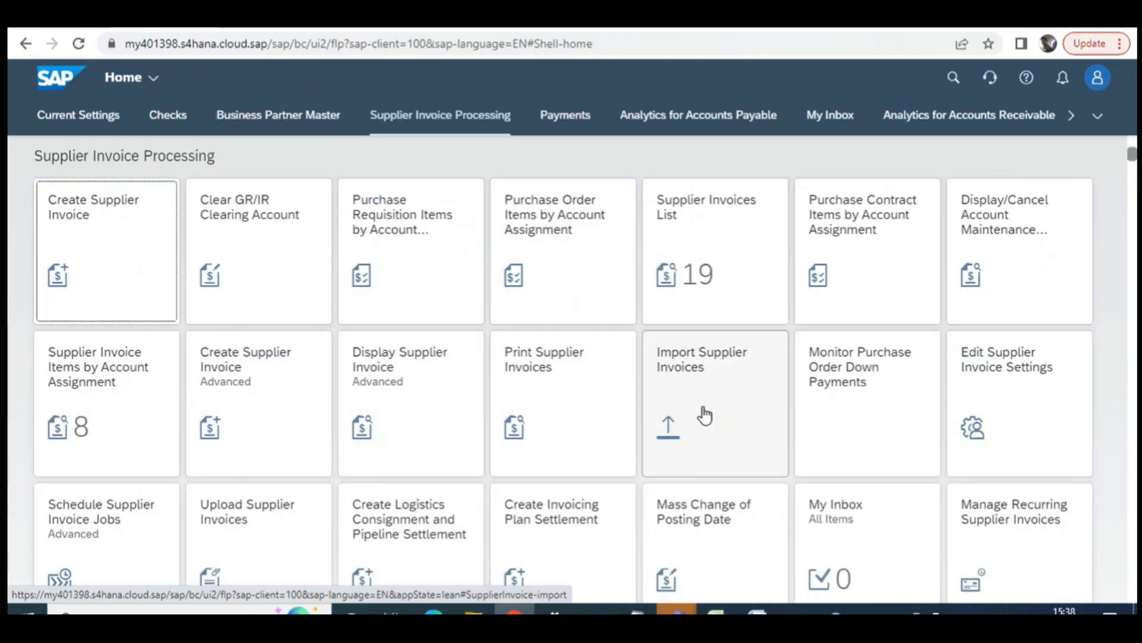
{"action": "left_click", "coordinate": [1098, 117]}
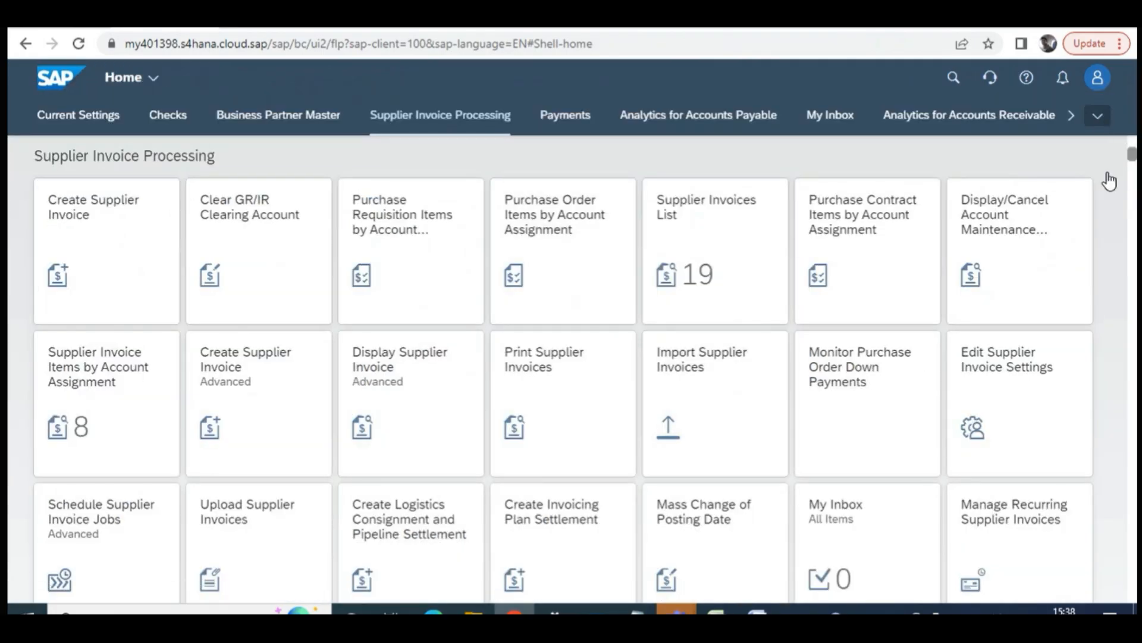
{"action": "left_click_drag", "start_coordinate": [1106, 187], "coordinate": [1089, 522]}
{"action": "scroll", "coordinate": [844, 461], "scroll_direction": "down", "scroll_amount": 3}
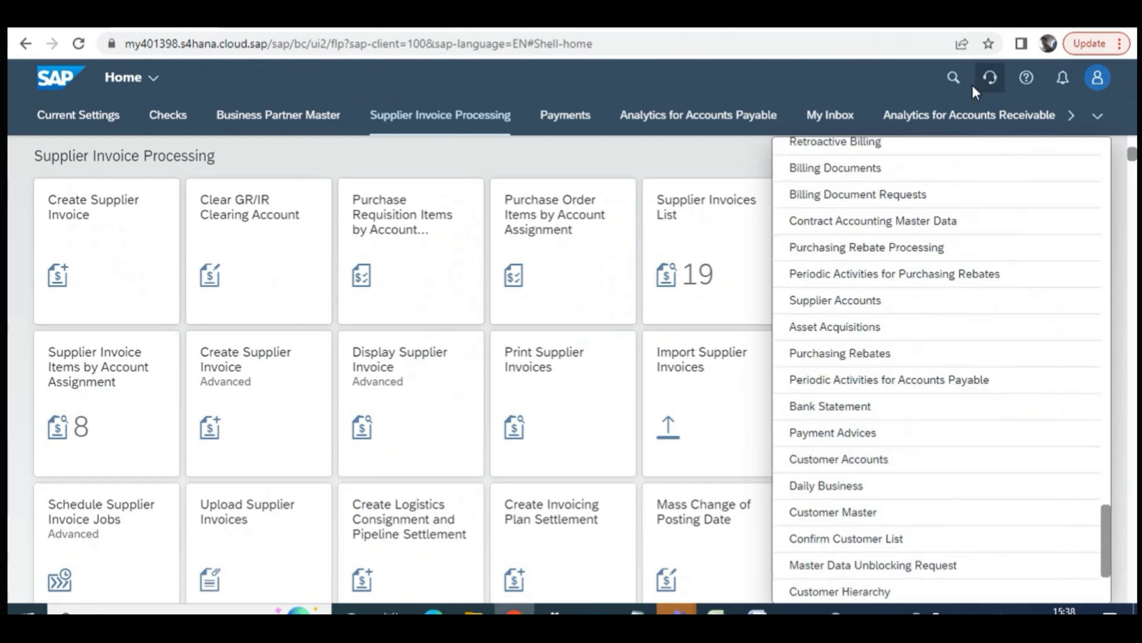
Search the apps for "journal" and open Manage Journal Entries
{"action": "left_click", "coordinate": [952, 77]}
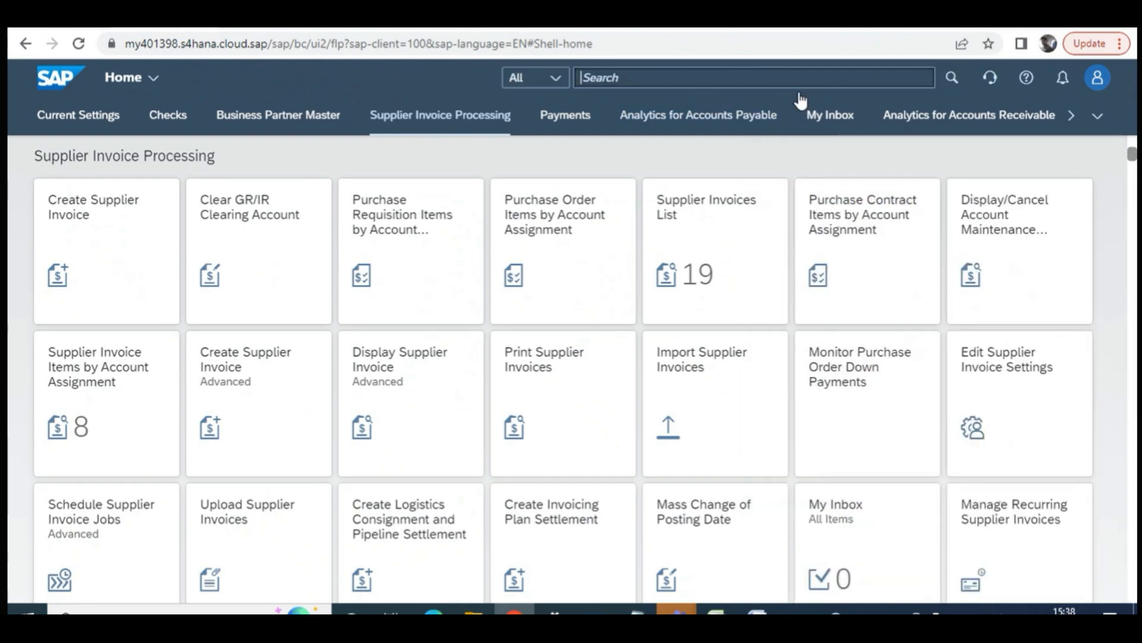
{"action": "type", "text": "jpurna"}
{"action": "key", "text": "BackSpace"}
{"action": "key", "text": "BackSpace"}
{"action": "key", "text": "BackSpace"}
{"action": "key", "text": "BackSpace"}
{"action": "key", "text": "BackSpace"}
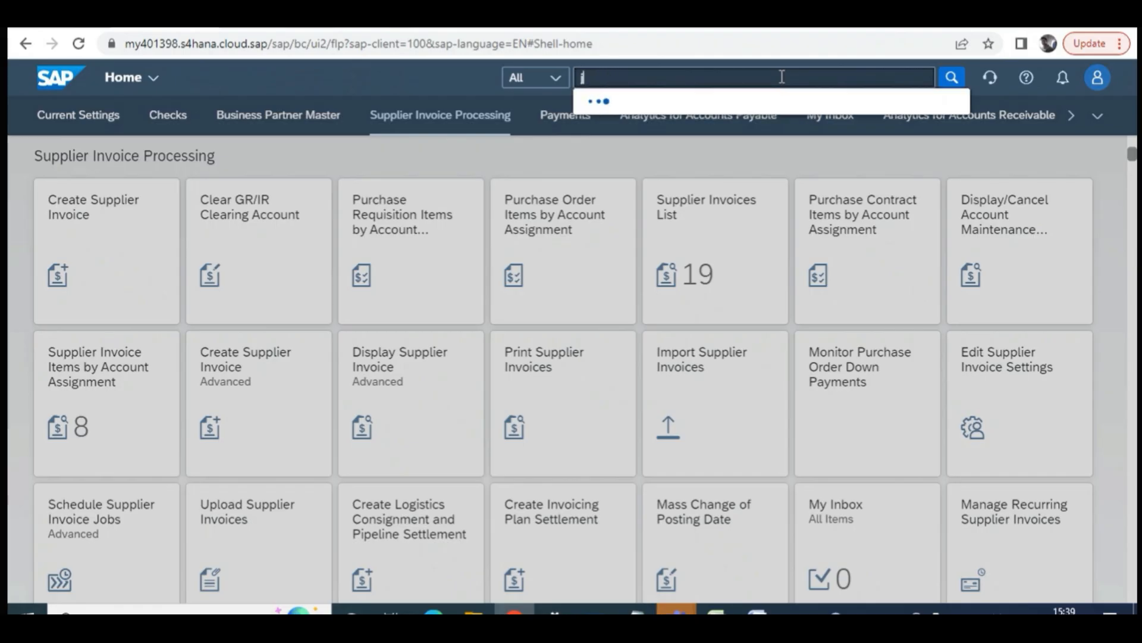
{"action": "type", "text": "ournal"}
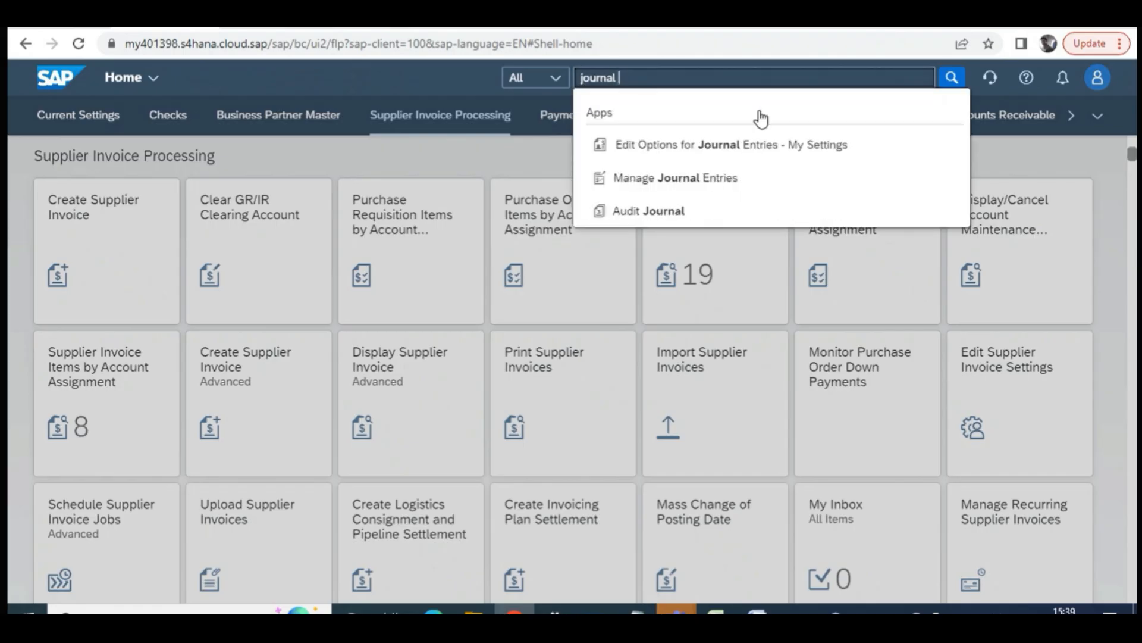
{"action": "left_click", "coordinate": [710, 179]}
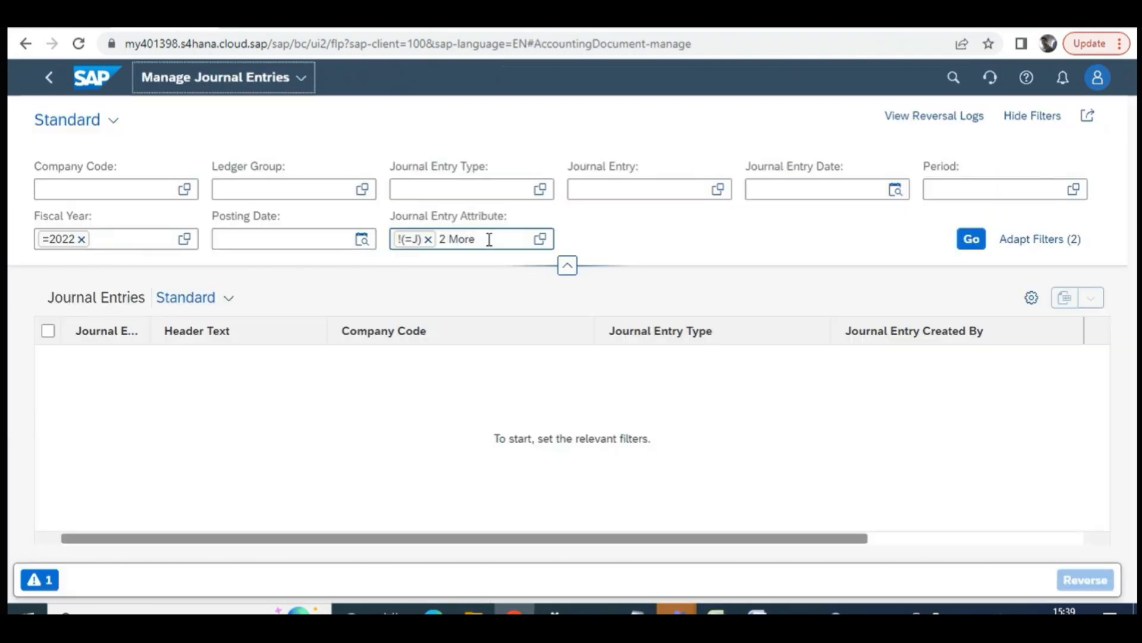
Filter the journal entries by company code 1810 and the copied journal entry number
{"action": "left_click", "coordinate": [73, 192]}
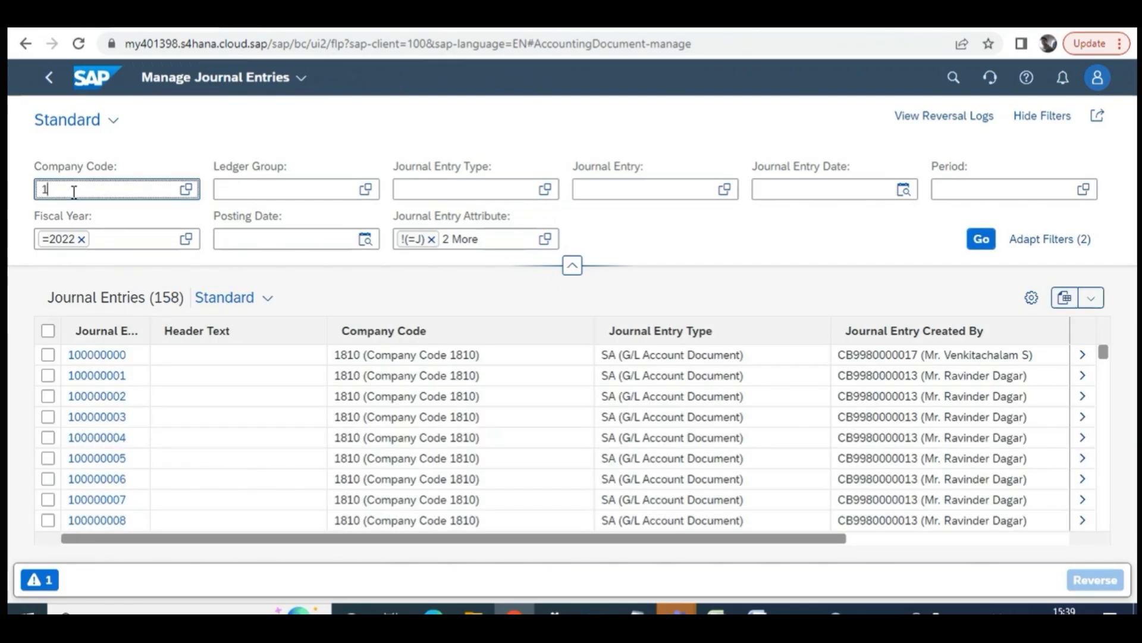
{"action": "key", "text": "Tab"}
{"action": "left_click", "coordinate": [625, 192]}
{"action": "key", "text": "ctrl+v"}
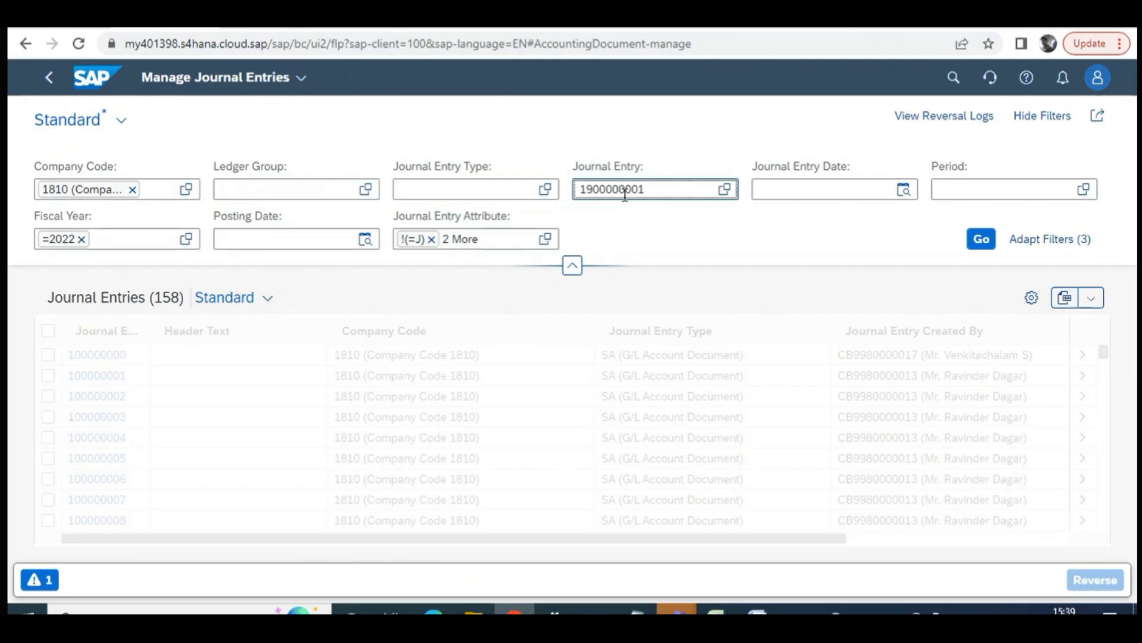
{"action": "key", "text": "Return"}
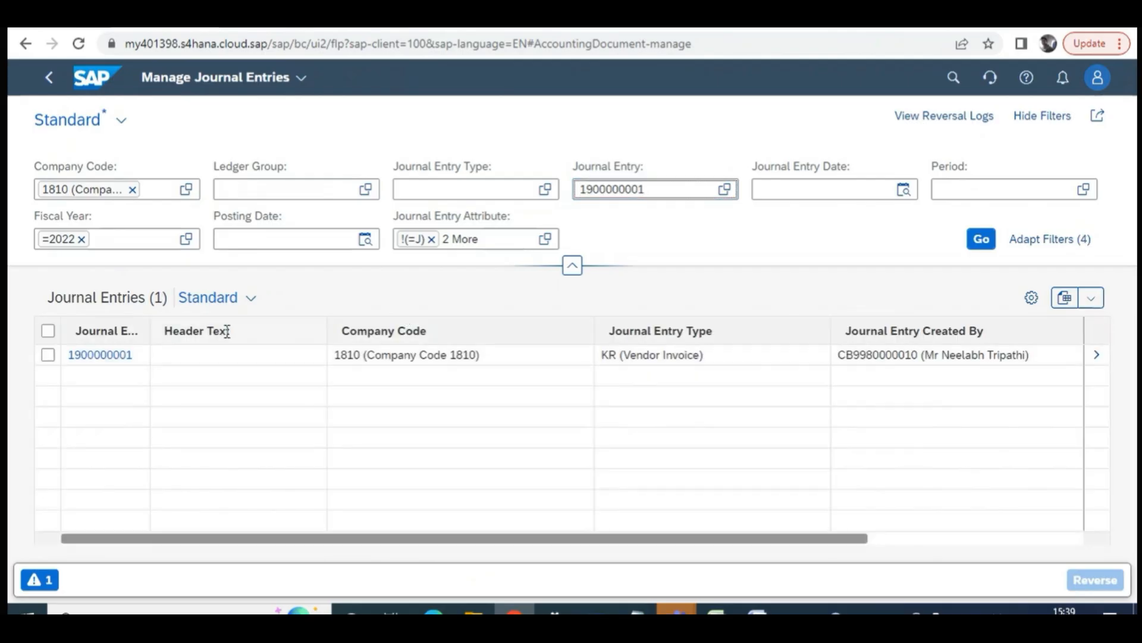
Open the filtered journal entry, examine its header, line items and tax data, and return to the list
{"action": "left_click", "coordinate": [119, 357]}
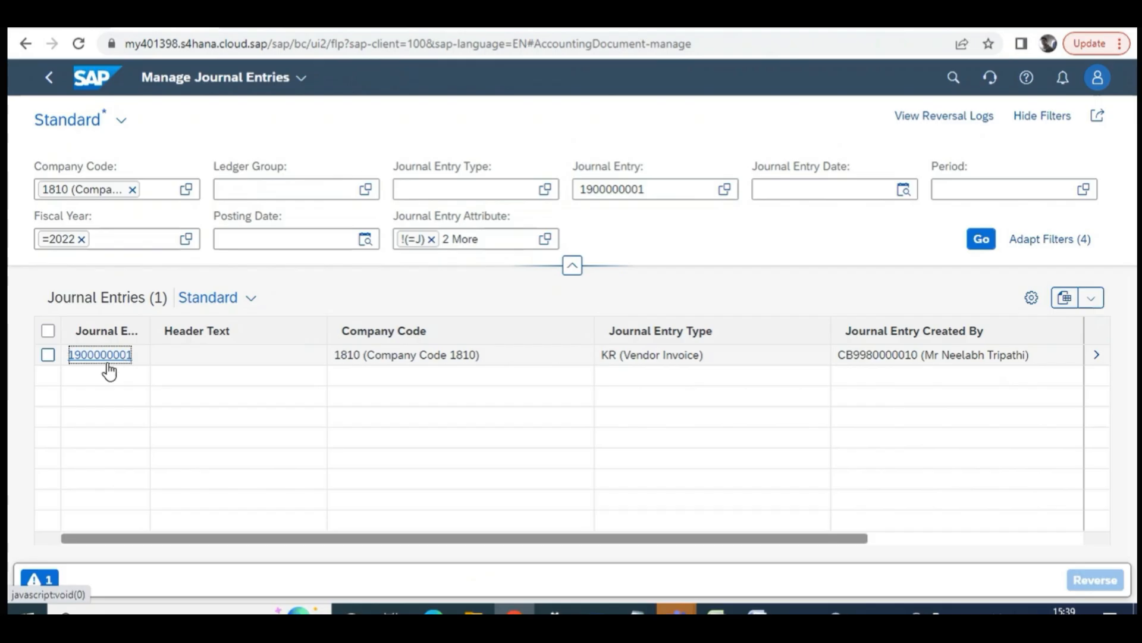
{"action": "left_click", "coordinate": [194, 289]}
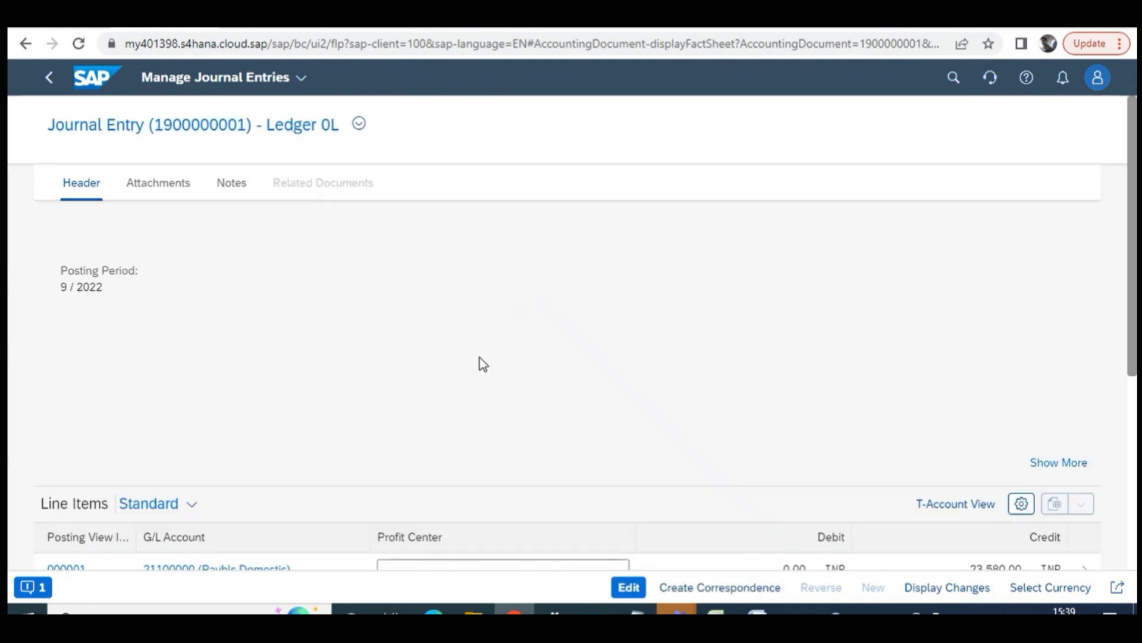
{"action": "scroll", "coordinate": [235, 411], "scroll_direction": "down", "scroll_amount": 5}
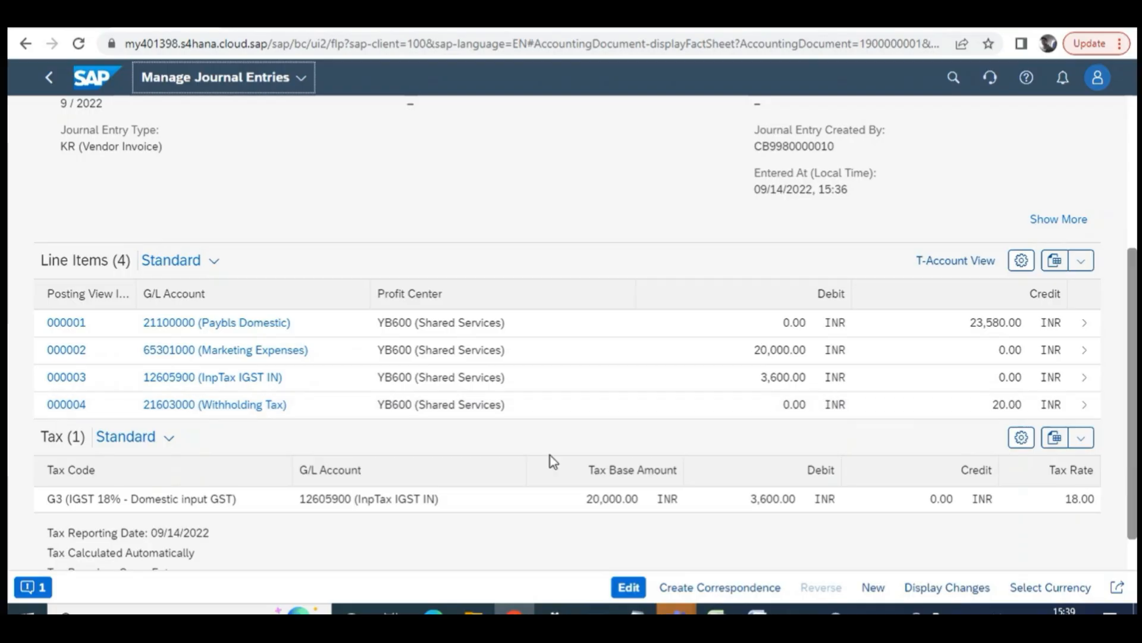
{"action": "scroll", "coordinate": [526, 453], "scroll_direction": "up", "scroll_amount": 5}
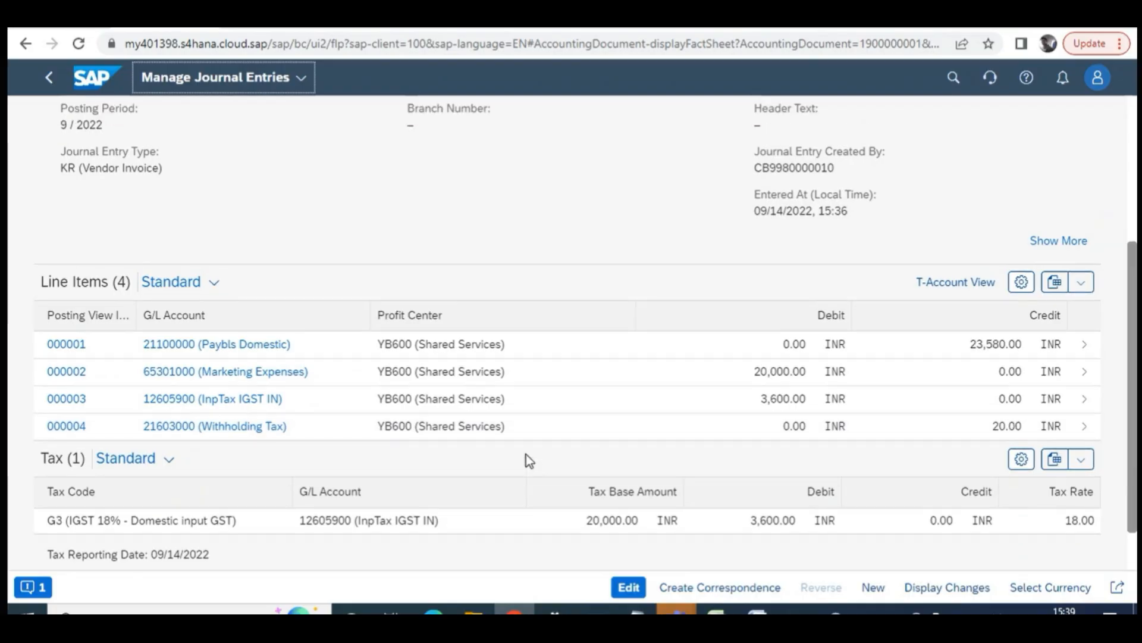
{"action": "scroll", "coordinate": [530, 483], "scroll_direction": "down", "scroll_amount": 5}
{"action": "scroll", "coordinate": [528, 484], "scroll_direction": "up", "scroll_amount": 5}
{"action": "left_click", "coordinate": [50, 78]}
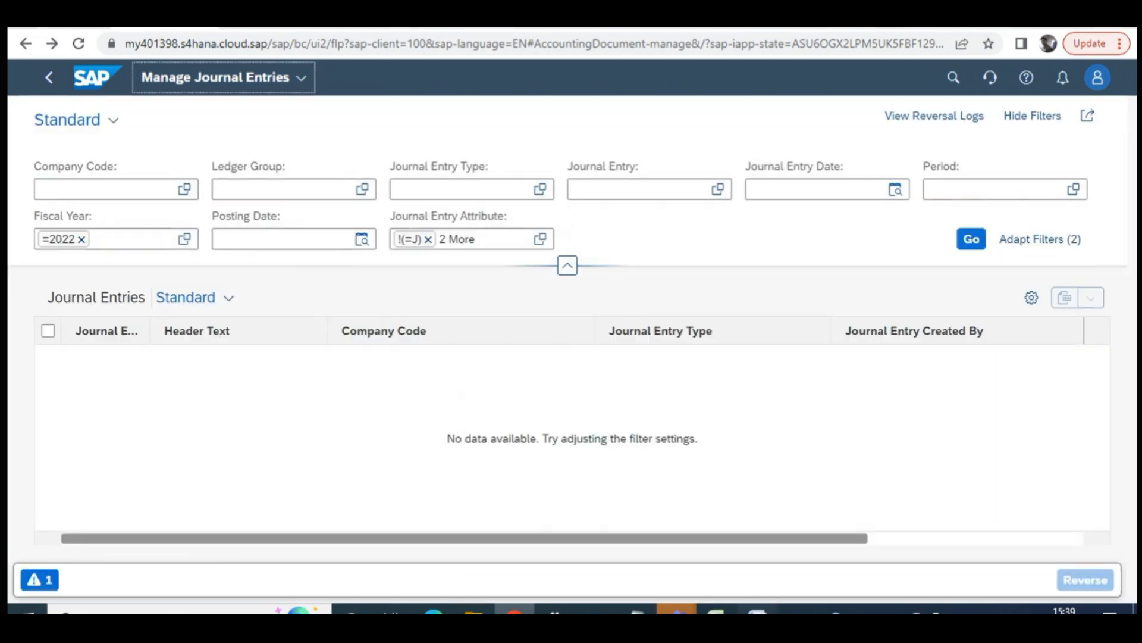
Switch to the Word document and view the "Supplier Invoice with Purchase Order" section
{"action": "left_click", "coordinate": [758, 612]}
{"action": "scroll", "coordinate": [502, 345], "scroll_direction": "down", "scroll_amount": 3}
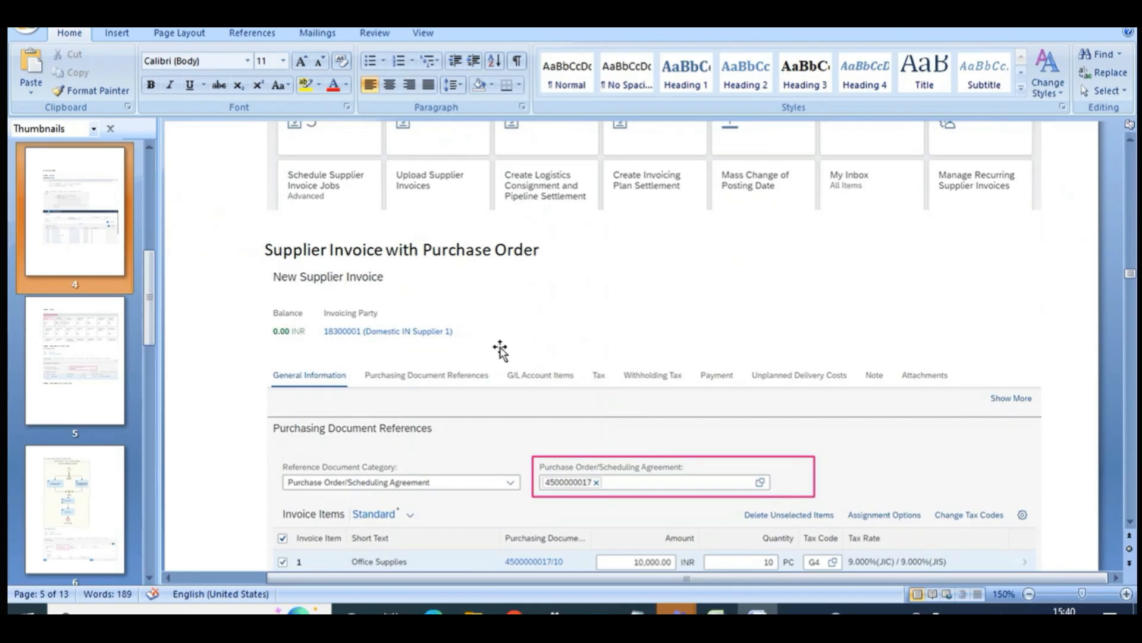
Read through the Word document from the invoice with purchase order, past the invoice without purchase order, to the "Supplier payment block" section
{"action": "scroll", "coordinate": [500, 350], "scroll_direction": "down", "scroll_amount": 5}
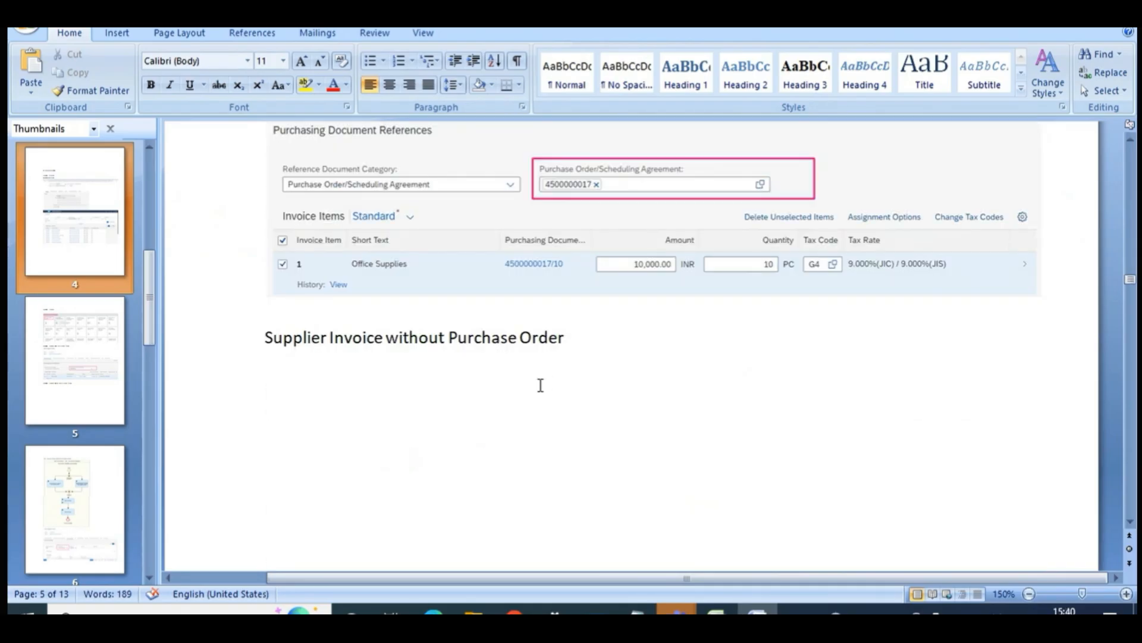
{"action": "scroll", "coordinate": [533, 394], "scroll_direction": "down", "scroll_amount": 5}
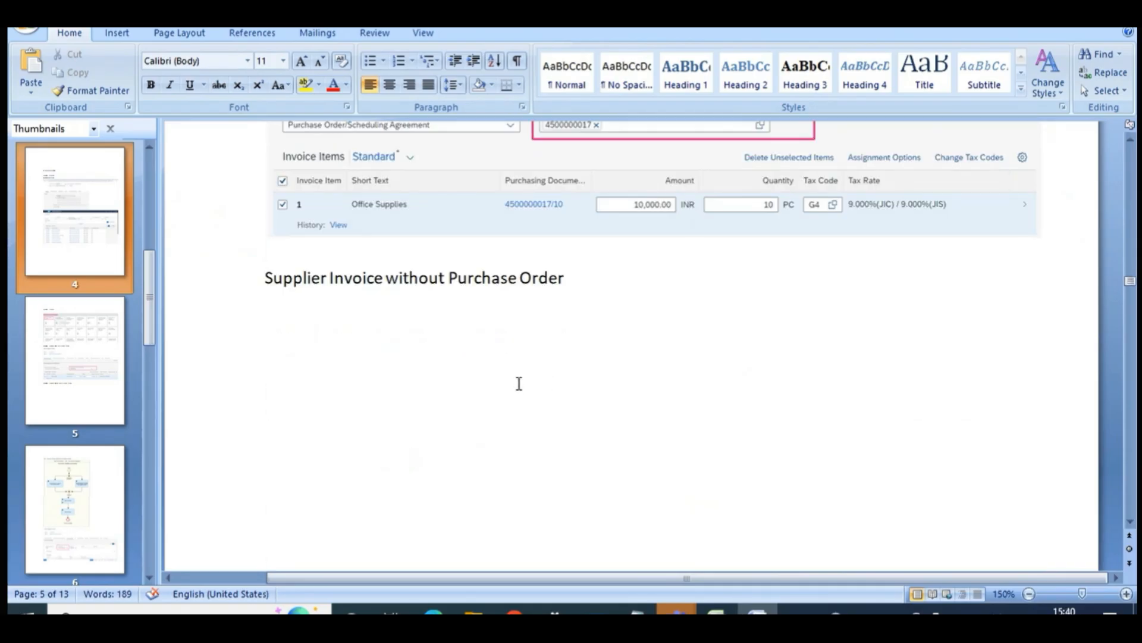
{"action": "scroll", "coordinate": [528, 319], "scroll_direction": "down", "scroll_amount": 5}
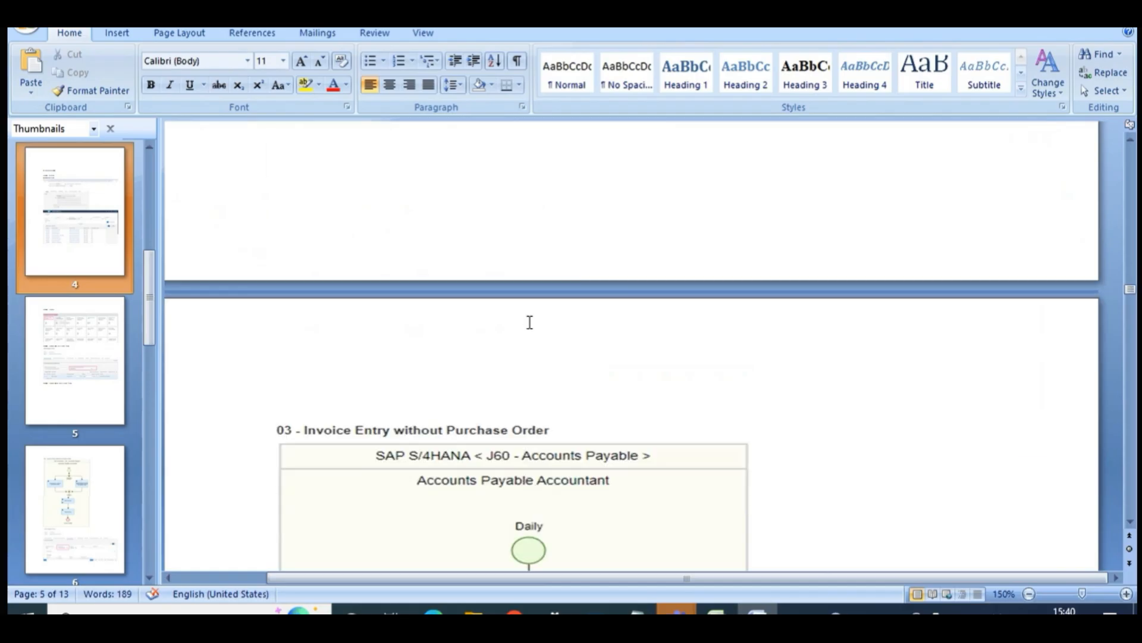
{"action": "scroll", "coordinate": [437, 289], "scroll_direction": "down", "scroll_amount": 3}
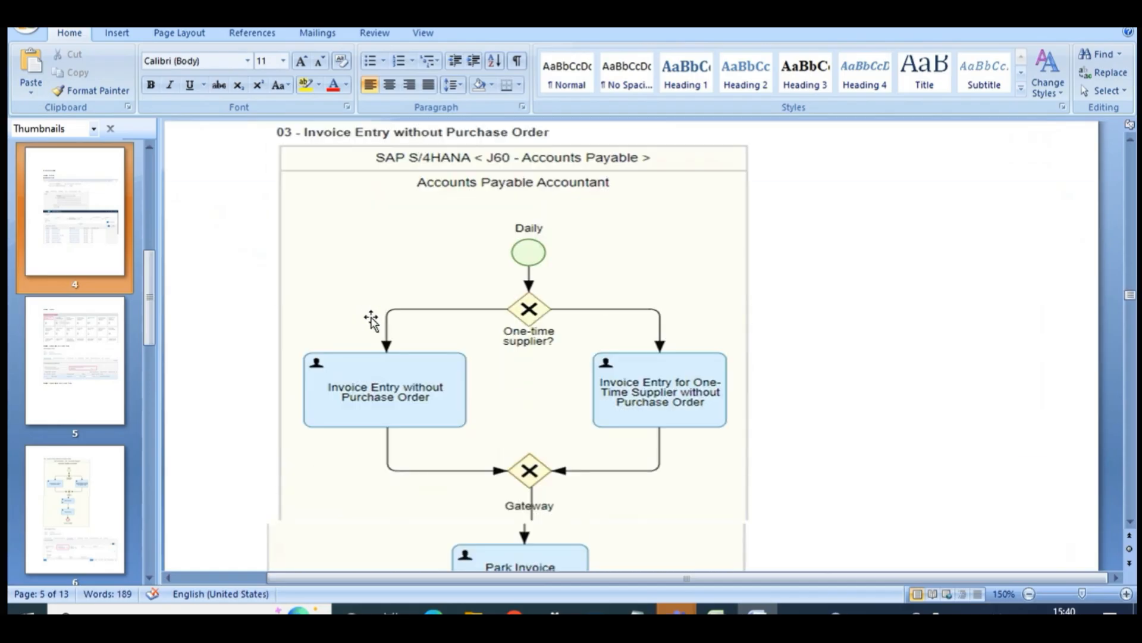
{"action": "scroll", "coordinate": [372, 322], "scroll_direction": "down", "scroll_amount": 10}
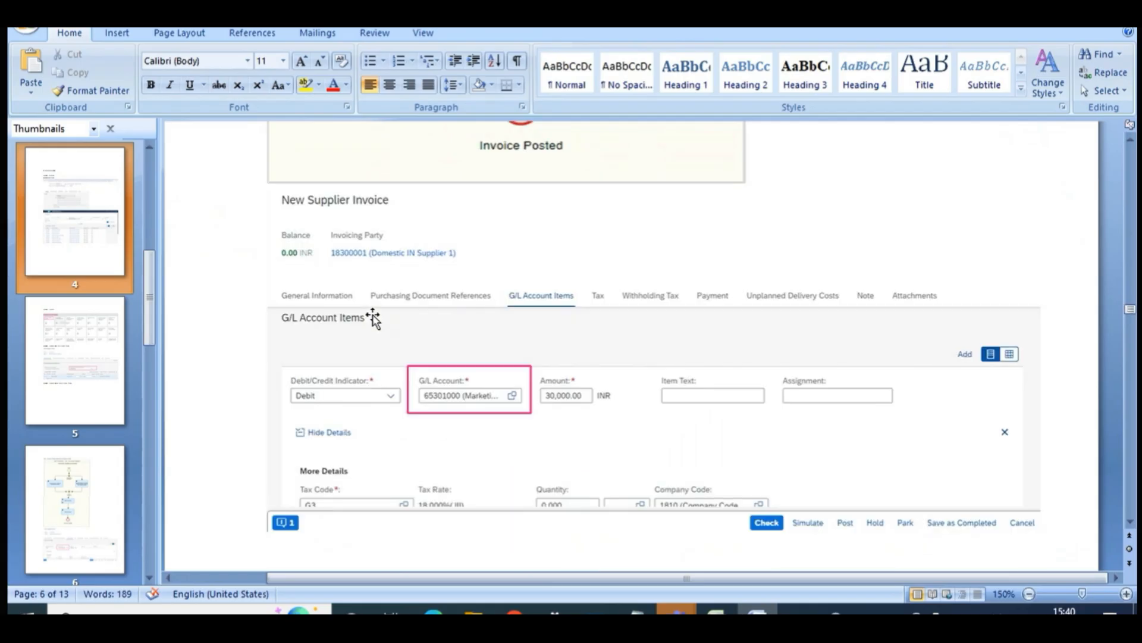
{"action": "scroll", "coordinate": [660, 357], "scroll_direction": "down", "scroll_amount": 2}
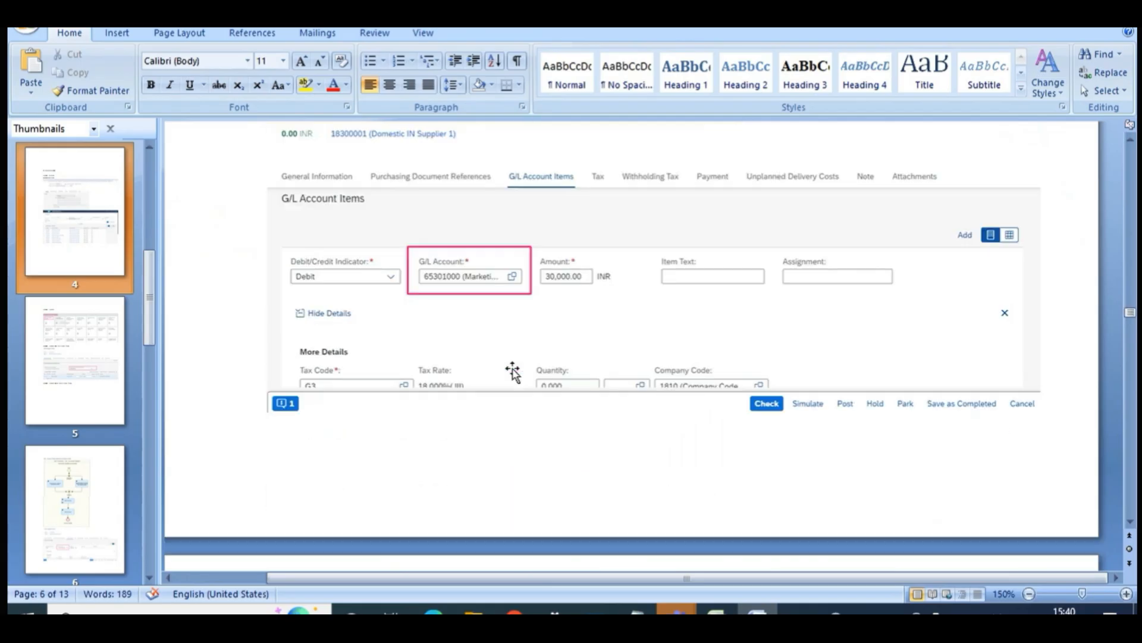
{"action": "scroll", "coordinate": [511, 370], "scroll_direction": "down", "scroll_amount": 7}
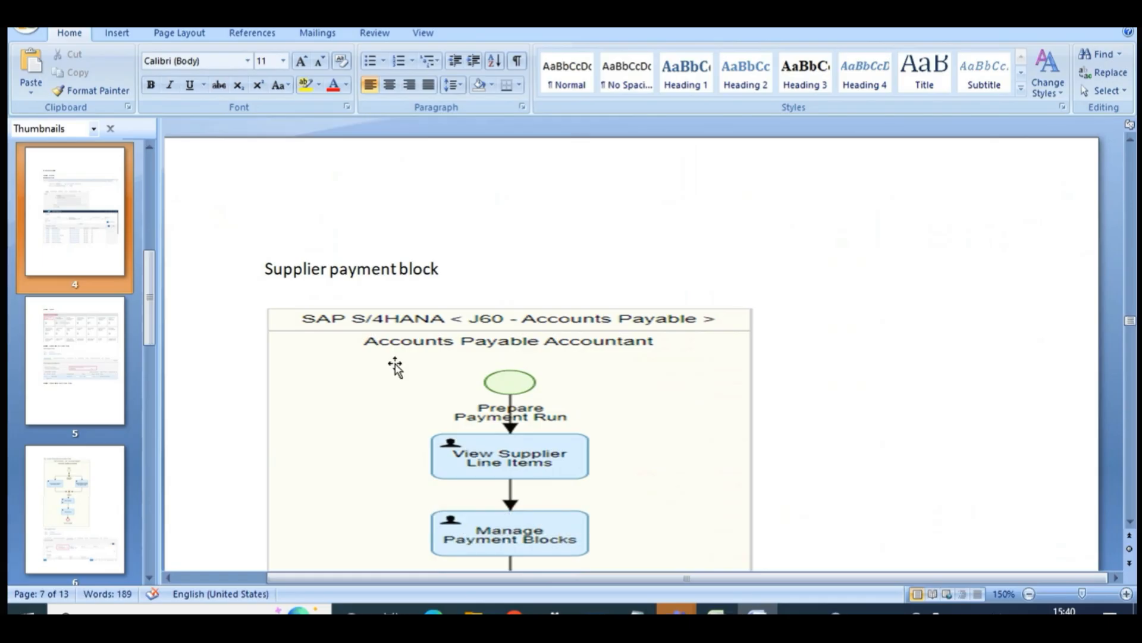
{"action": "scroll", "coordinate": [614, 497], "scroll_direction": "down", "scroll_amount": 1}
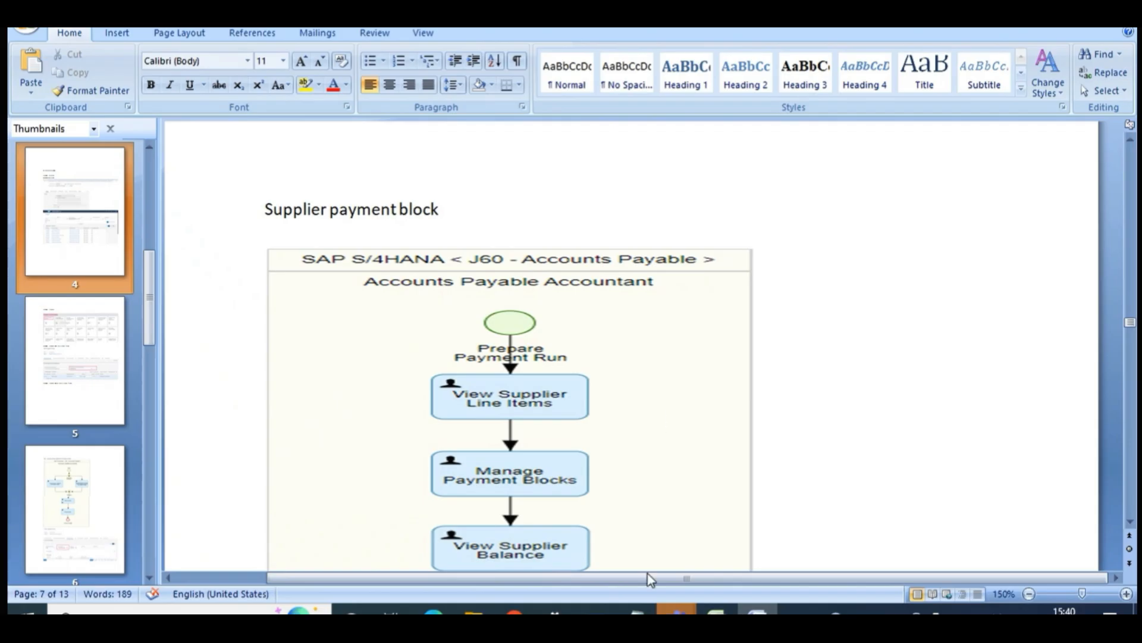
Switch to SAP in Chrome and open Park Supplier Invoices from Supplier Invoice Processing with company code 1810
{"action": "mouse_move", "coordinate": [595, 610]}
{"action": "mouse_move", "coordinate": [677, 610]}
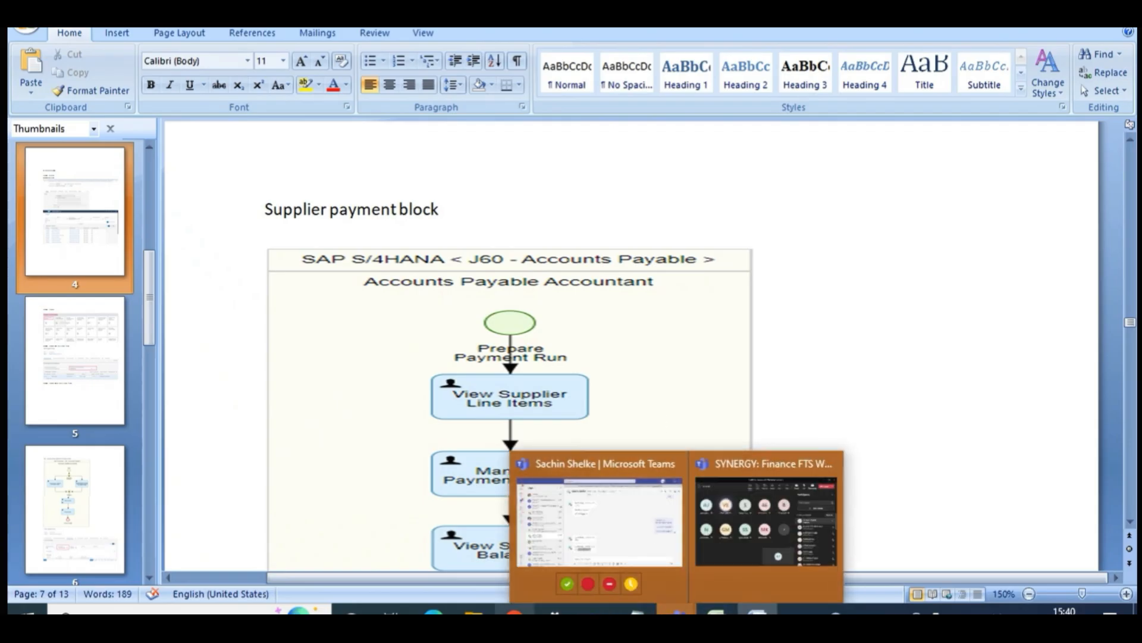
{"action": "mouse_move", "coordinate": [515, 610]}
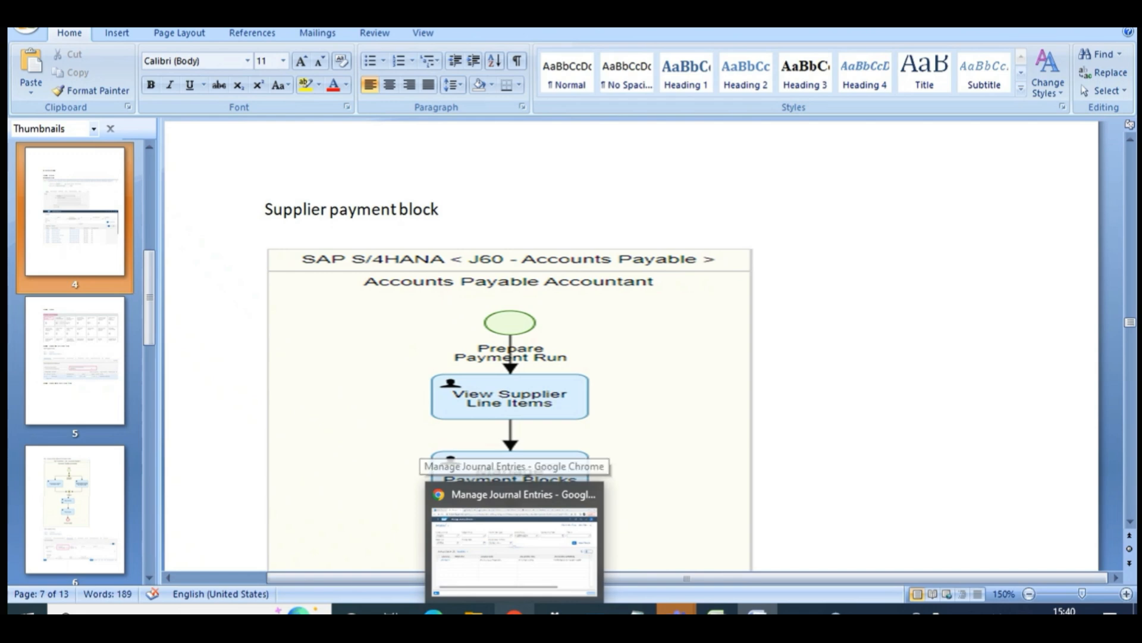
{"action": "left_click", "coordinate": [515, 542]}
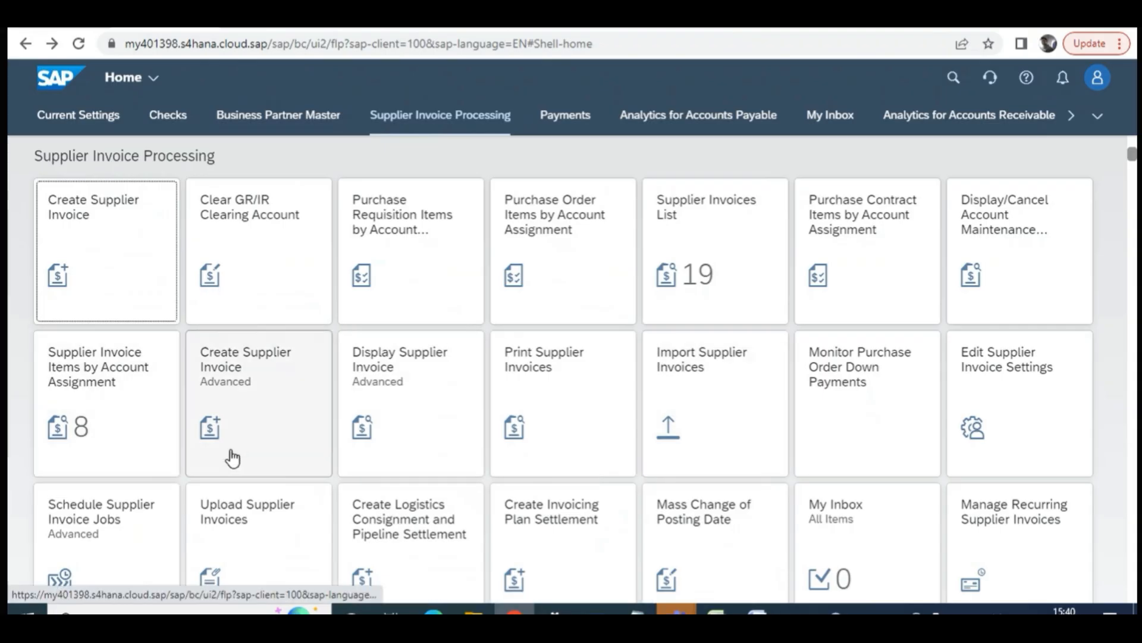
{"action": "scroll", "coordinate": [232, 457], "scroll_direction": "down", "scroll_amount": 2}
{"action": "scroll", "coordinate": [535, 467], "scroll_direction": "down", "scroll_amount": 2}
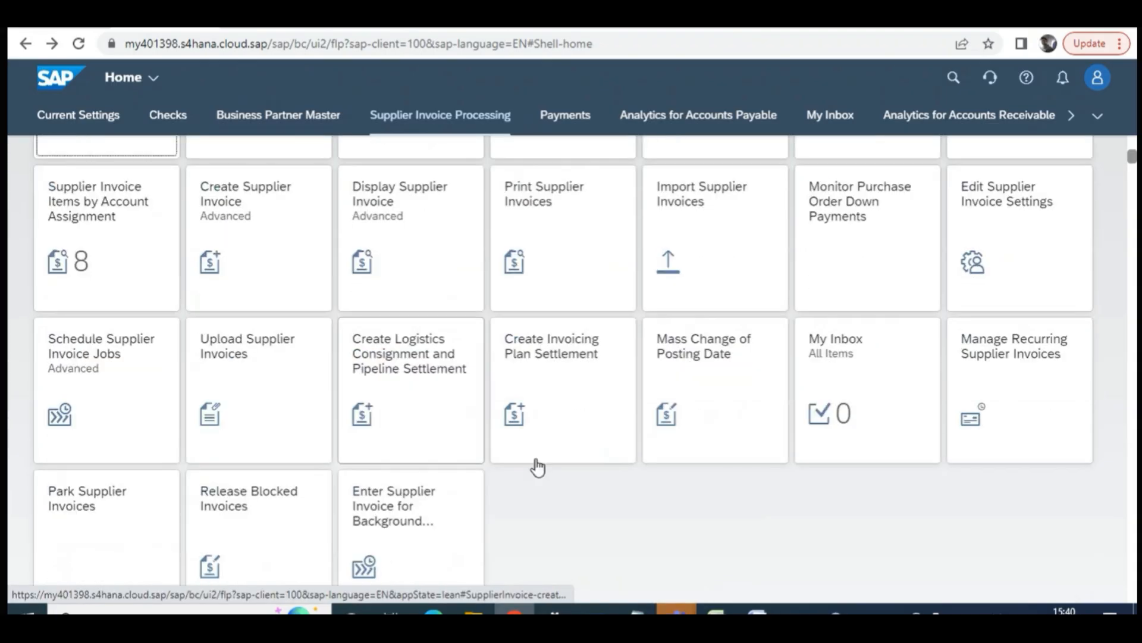
{"action": "scroll", "coordinate": [541, 523], "scroll_direction": "down", "scroll_amount": 1}
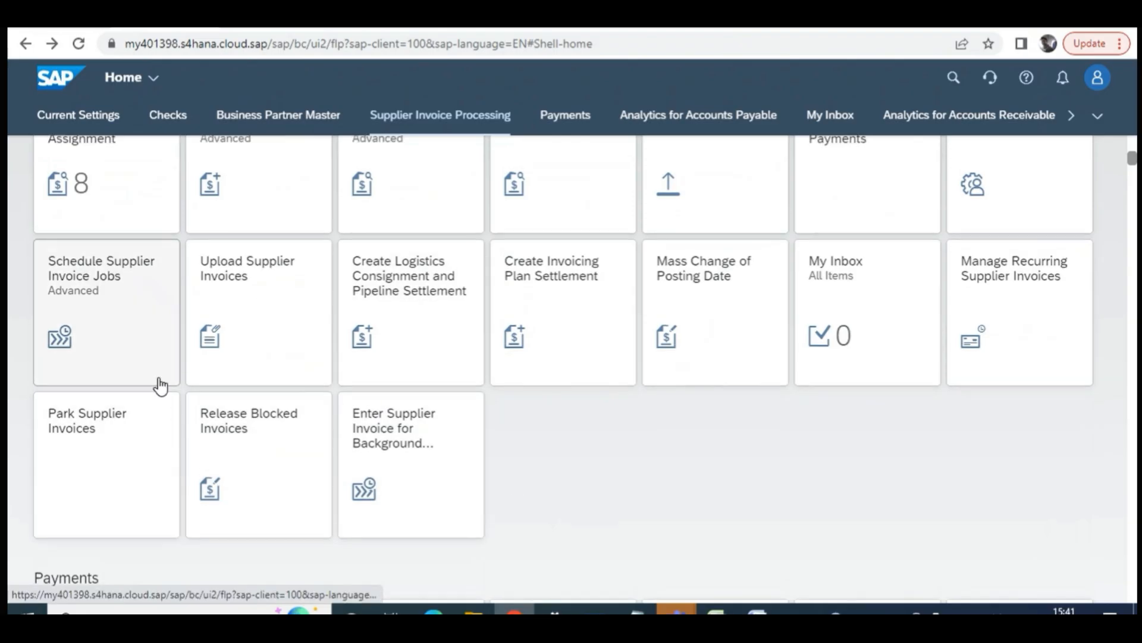
{"action": "scroll", "coordinate": [158, 382], "scroll_direction": "up", "scroll_amount": 1}
{"action": "scroll", "coordinate": [170, 457], "scroll_direction": "down", "scroll_amount": 1}
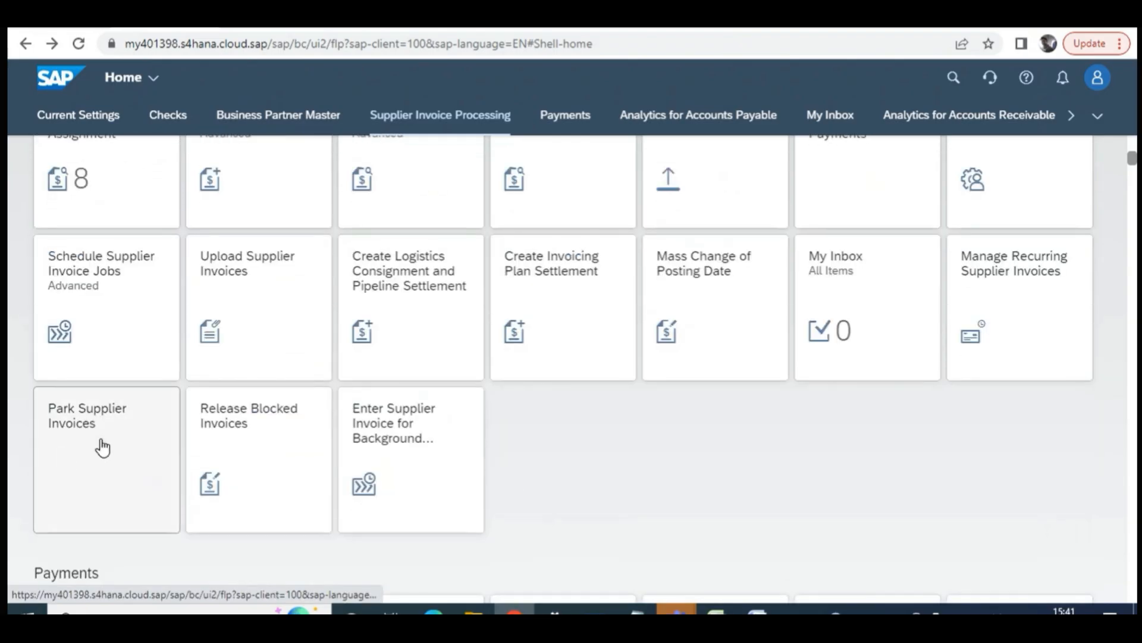
{"action": "left_click", "coordinate": [91, 446]}
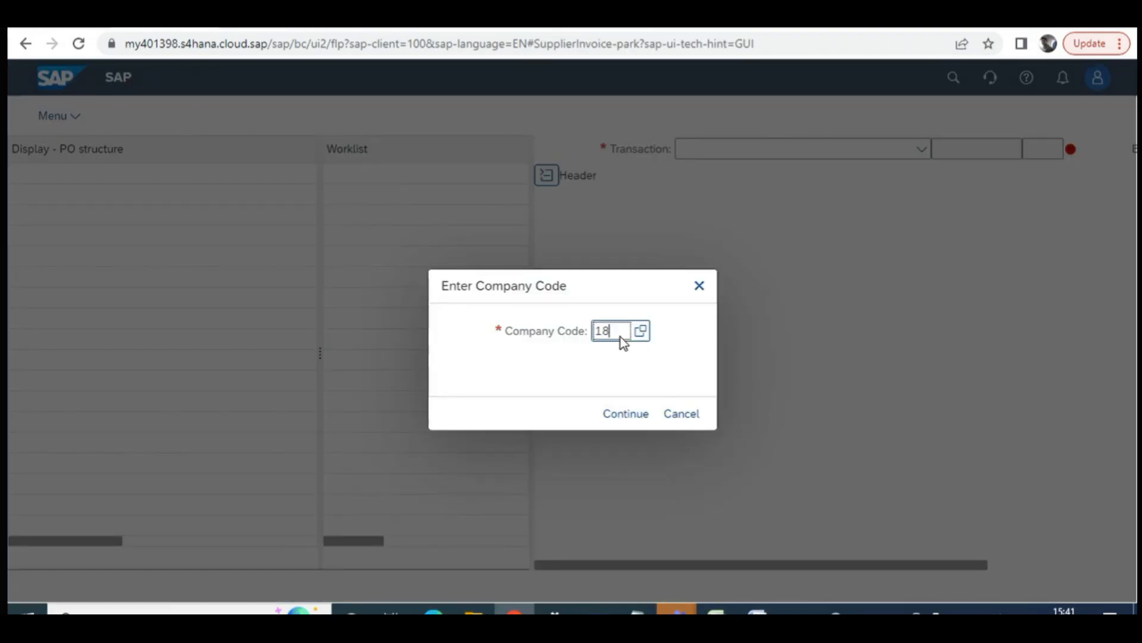
{"action": "key", "text": "Return"}
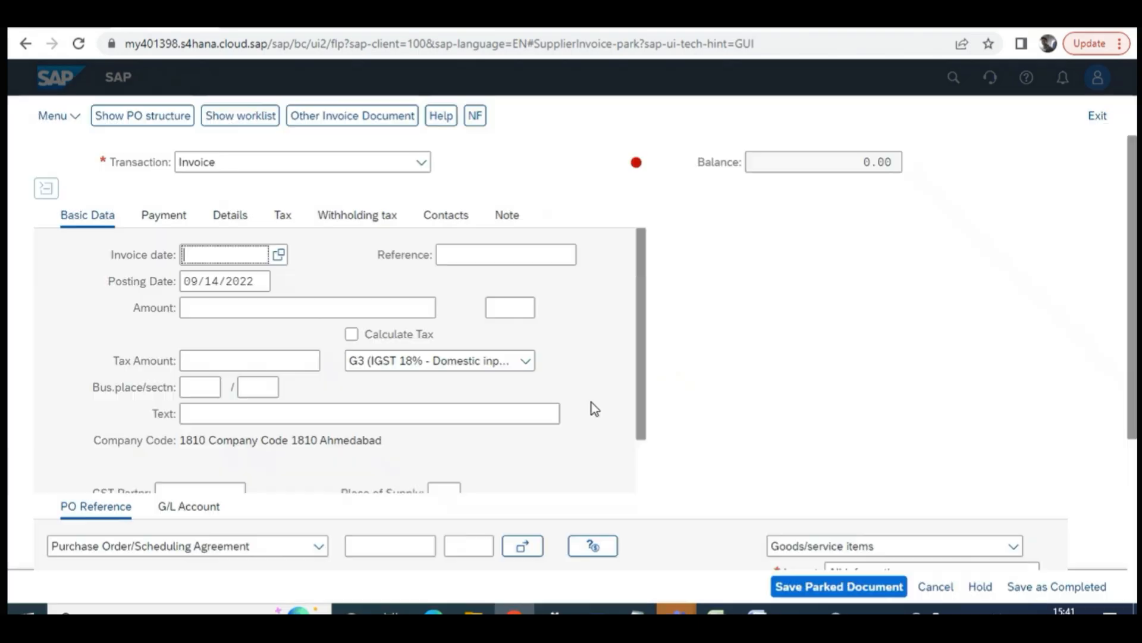
Examine the basic data and PO reference areas of the Park Incoming Invoice form, and return to the home page
{"action": "scroll", "coordinate": [349, 384], "scroll_direction": "down", "scroll_amount": 2}
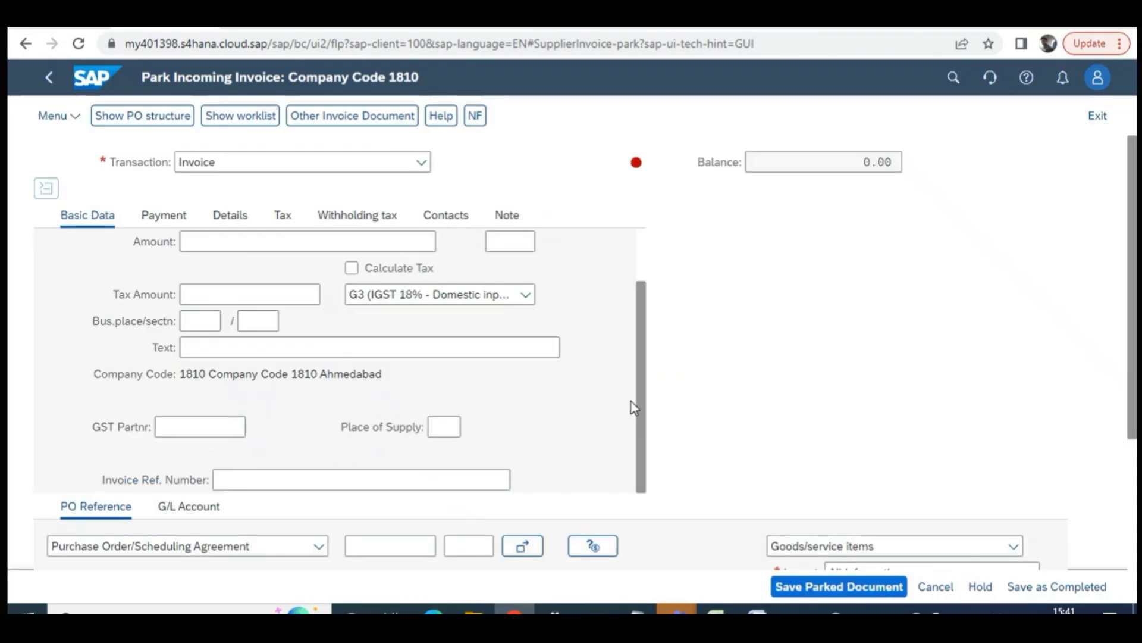
{"action": "scroll", "coordinate": [629, 403], "scroll_direction": "up", "scroll_amount": 2}
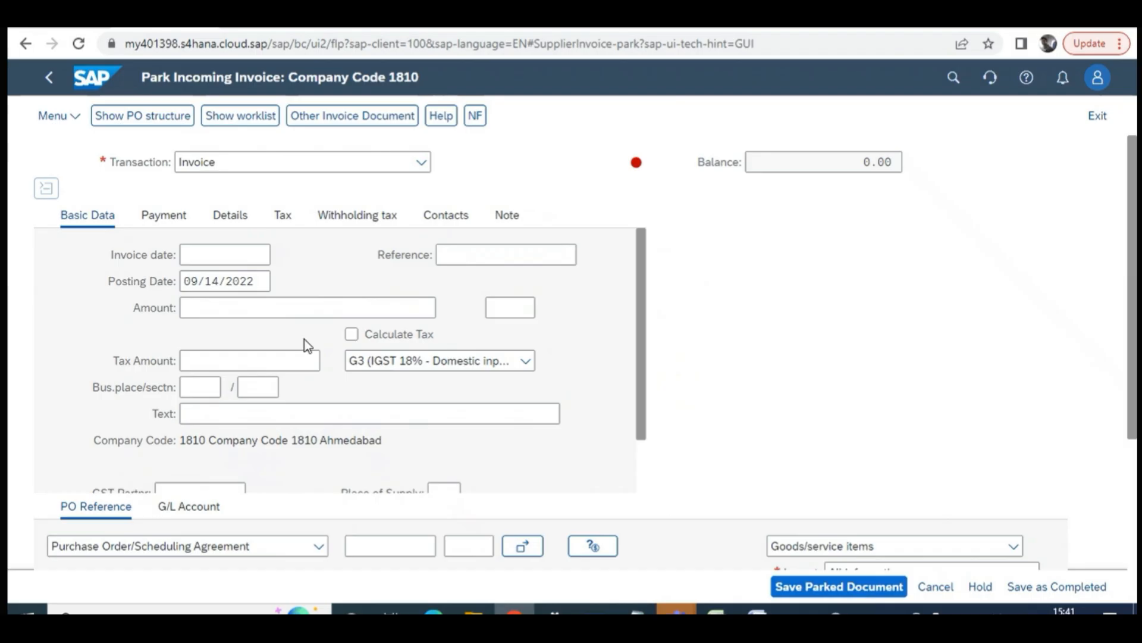
{"action": "scroll", "coordinate": [431, 474], "scroll_direction": "down", "scroll_amount": 2}
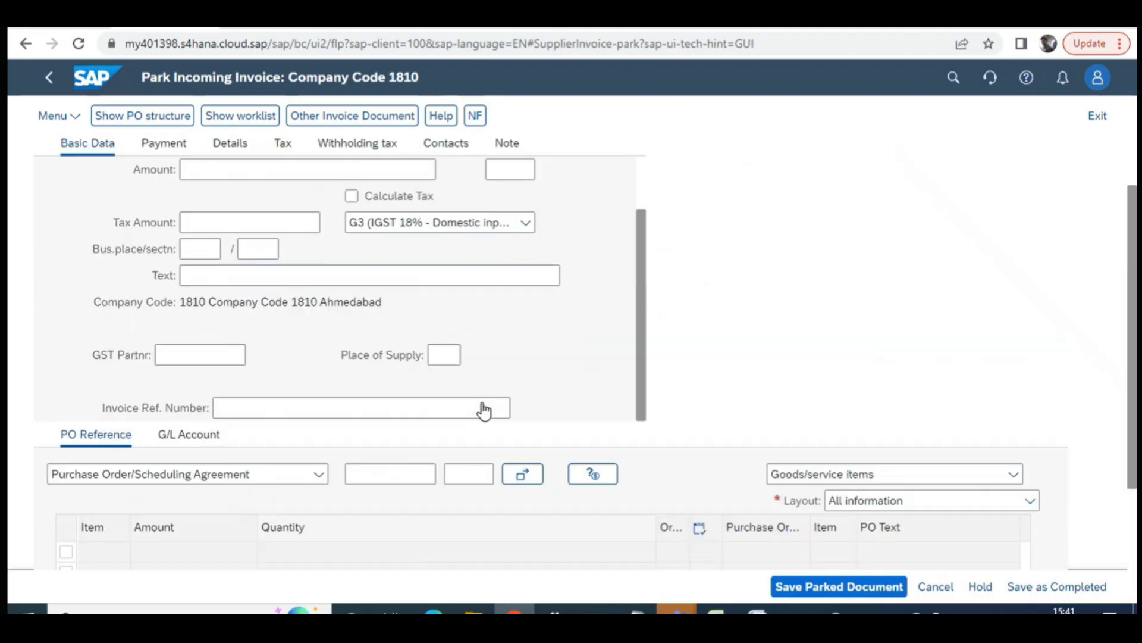
{"action": "scroll", "coordinate": [199, 304], "scroll_direction": "up", "scroll_amount": 2}
{"action": "scroll", "coordinate": [209, 318], "scroll_direction": "down", "scroll_amount": 2}
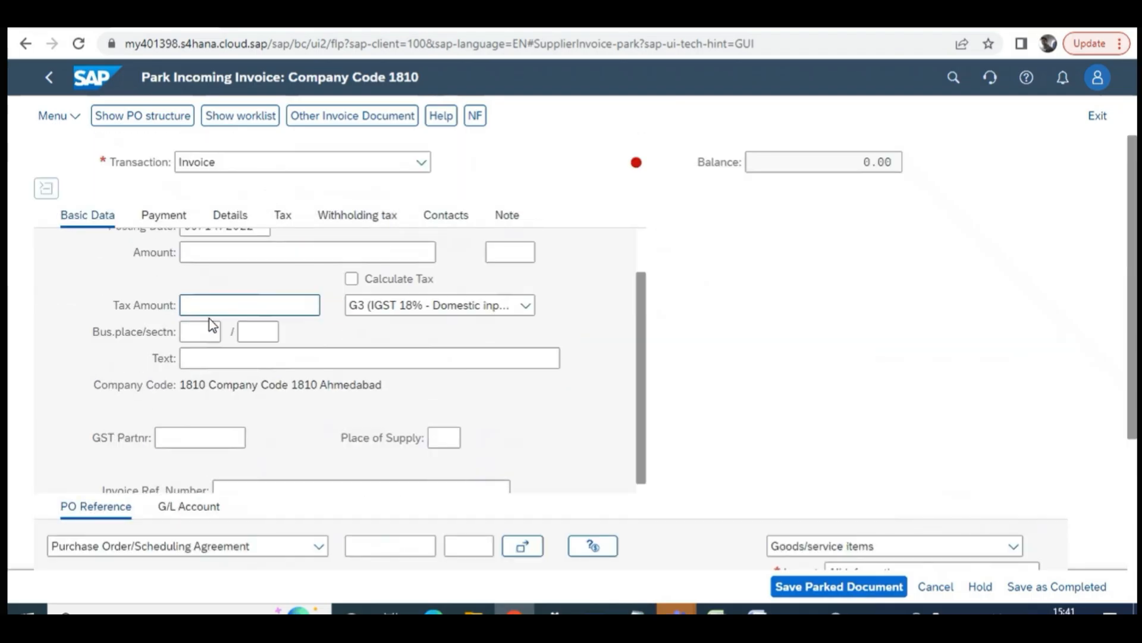
{"action": "scroll", "coordinate": [215, 326], "scroll_direction": "down", "scroll_amount": 3}
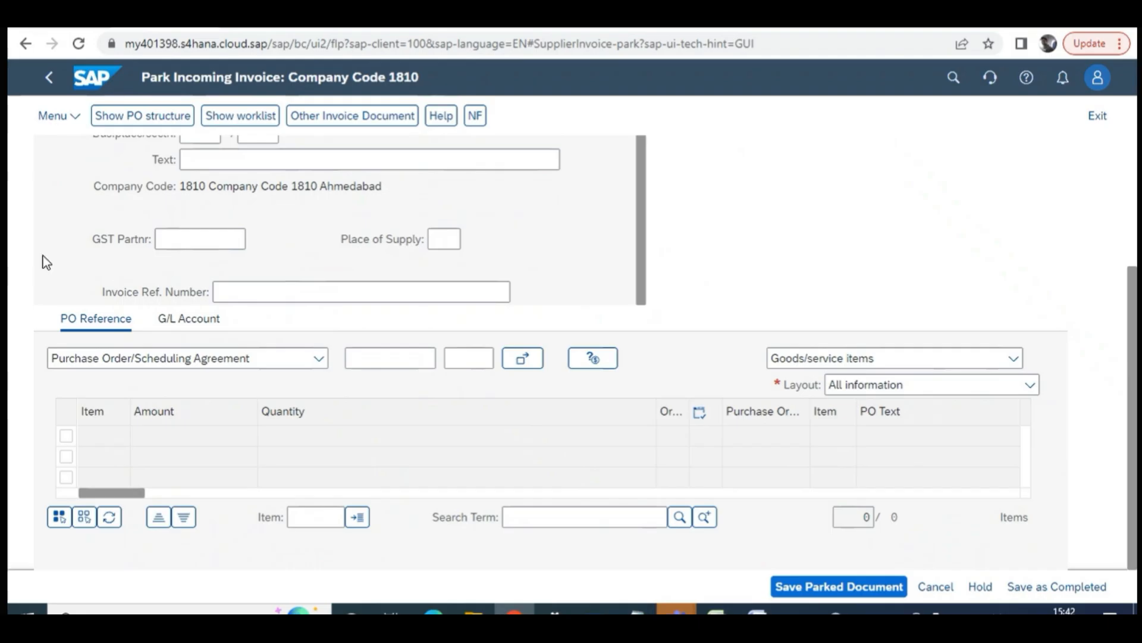
{"action": "scroll", "coordinate": [48, 275], "scroll_direction": "up", "scroll_amount": 5}
{"action": "left_click", "coordinate": [52, 86]}
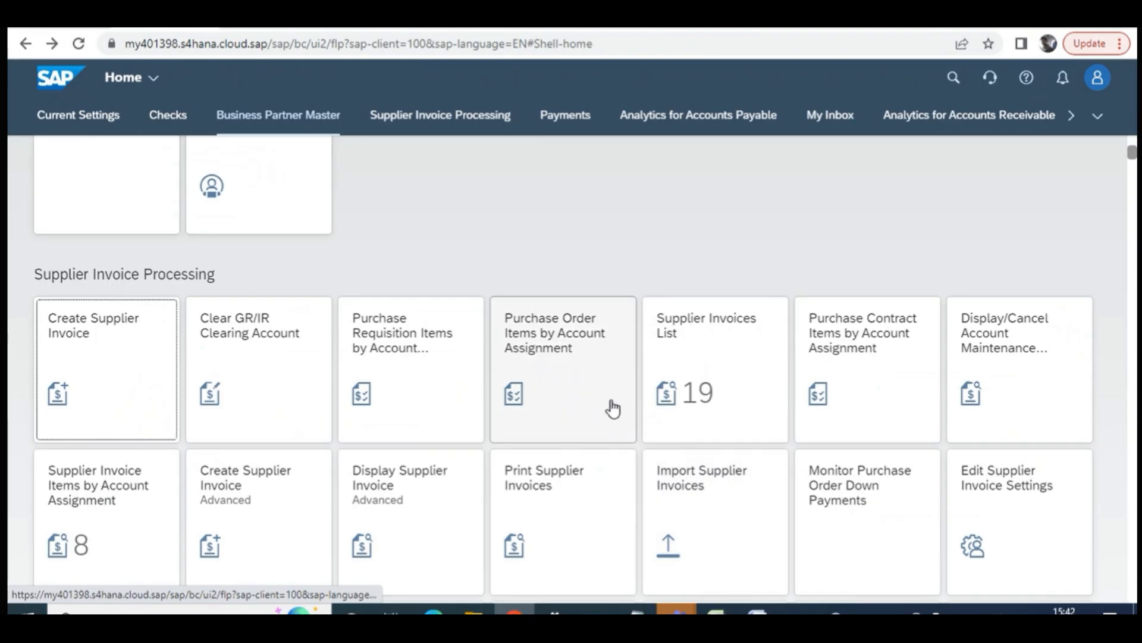
Look through the Supplier Invoice Processing and Payments app groups on the home page
{"action": "scroll", "coordinate": [548, 433], "scroll_direction": "down", "scroll_amount": 1}
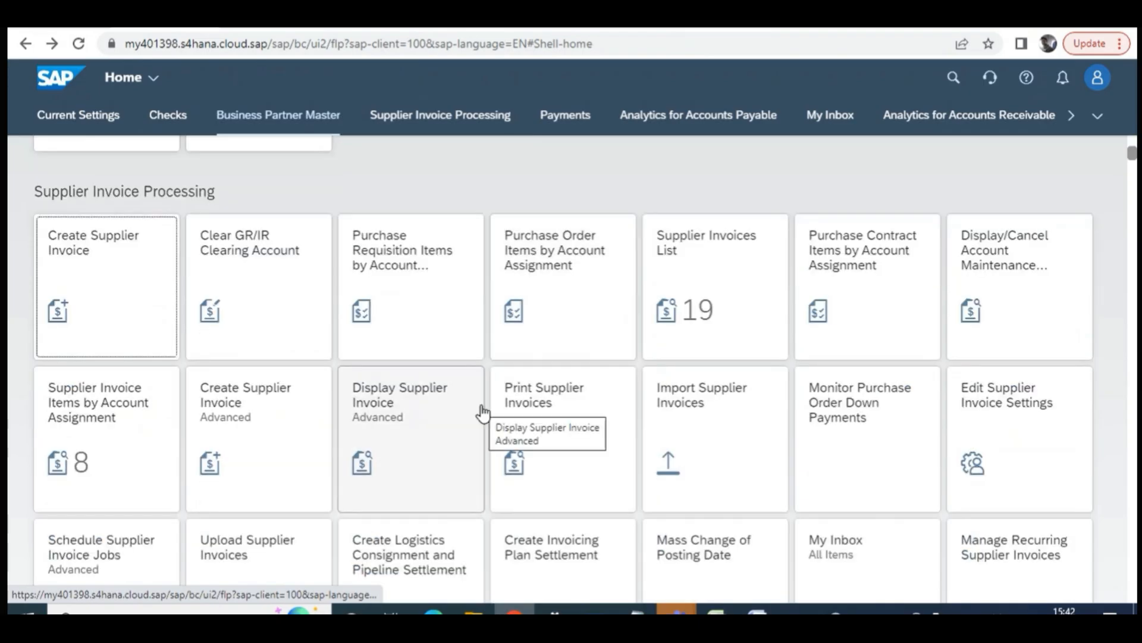
{"action": "scroll", "coordinate": [497, 456], "scroll_direction": "down", "scroll_amount": 1}
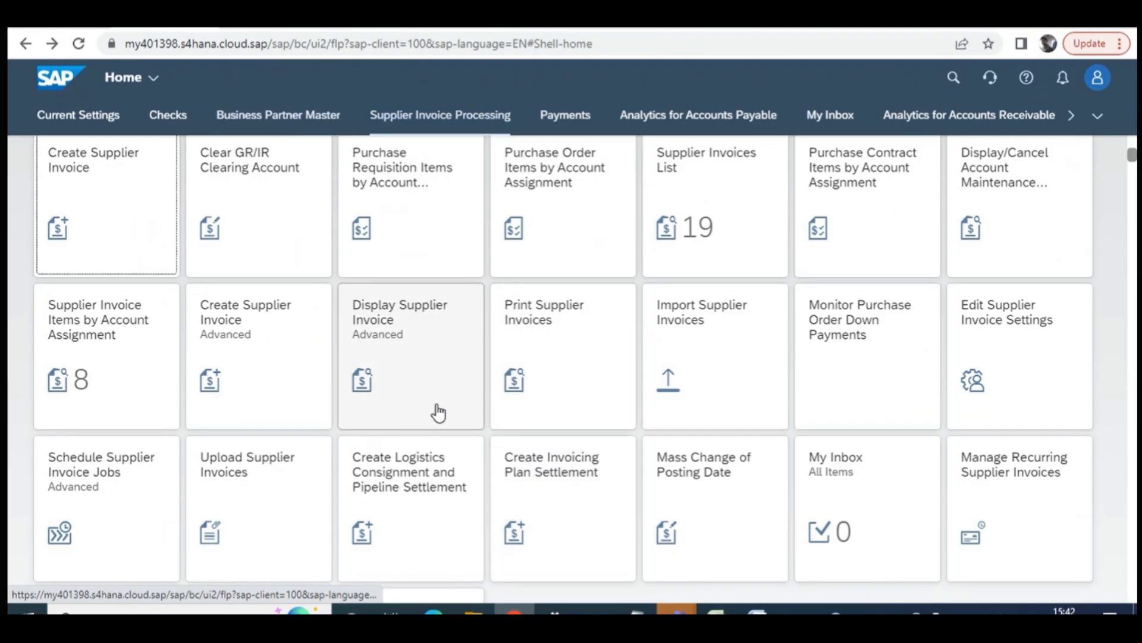
{"action": "scroll", "coordinate": [443, 413], "scroll_direction": "up", "scroll_amount": 1}
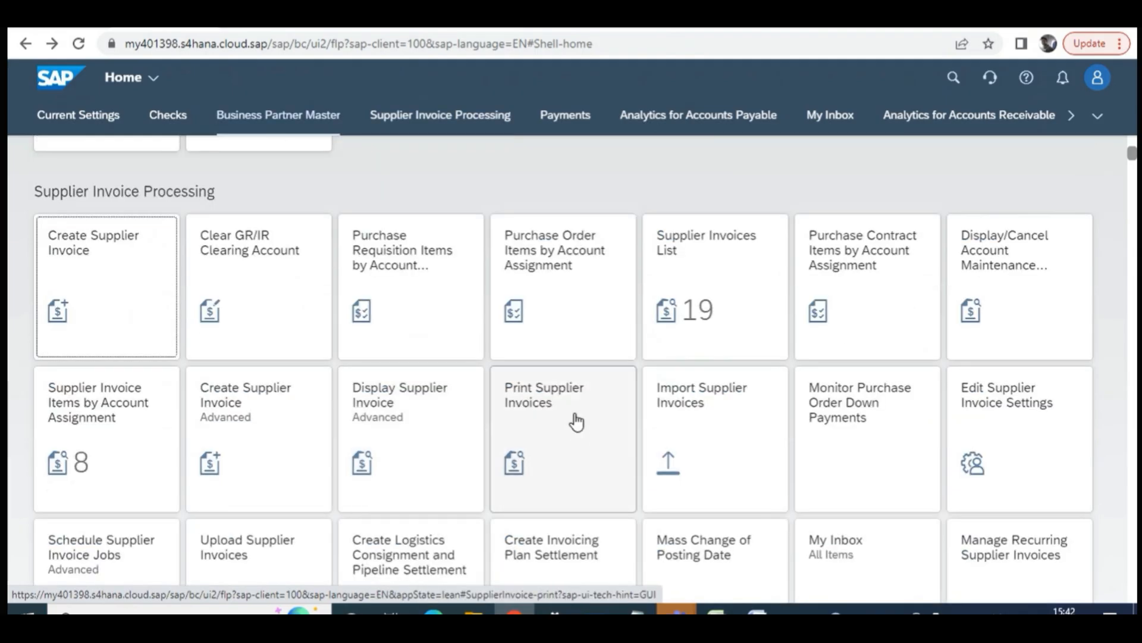
{"action": "scroll", "coordinate": [576, 421], "scroll_direction": "down", "scroll_amount": 1}
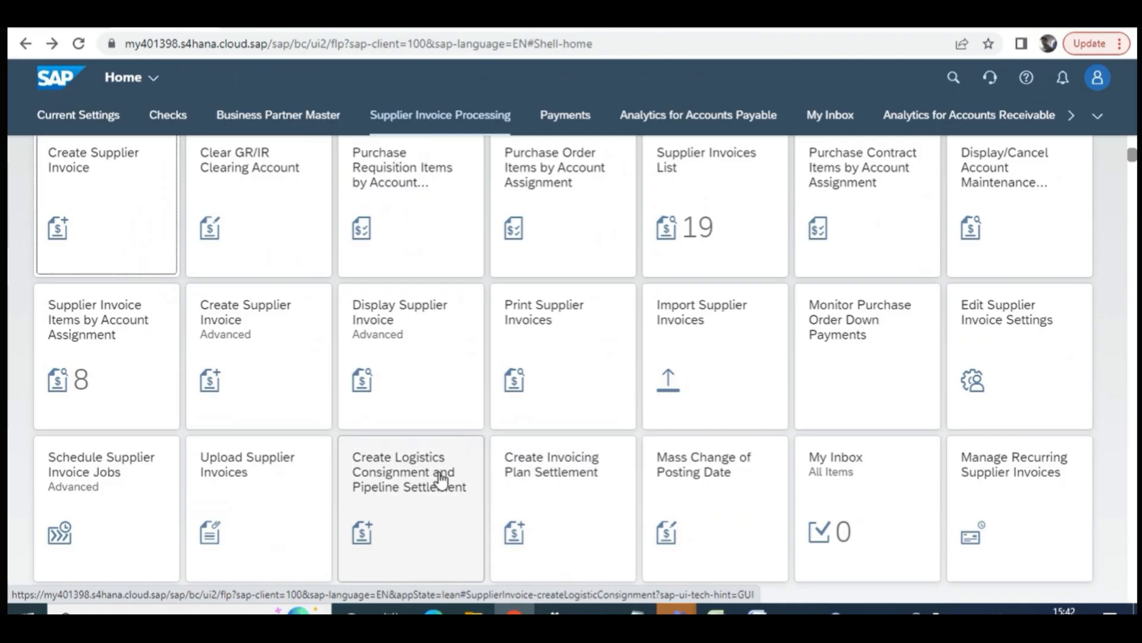
{"action": "scroll", "coordinate": [440, 479], "scroll_direction": "up", "scroll_amount": 1}
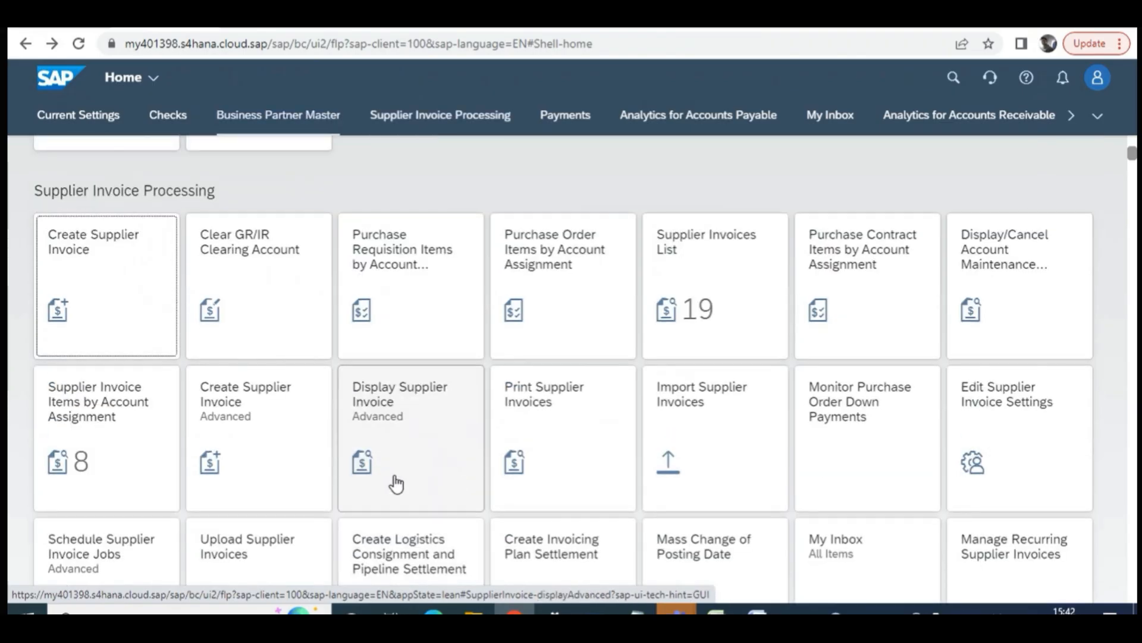
{"action": "scroll", "coordinate": [396, 483], "scroll_direction": "down", "scroll_amount": 1}
{"action": "scroll", "coordinate": [452, 482], "scroll_direction": "up", "scroll_amount": 1}
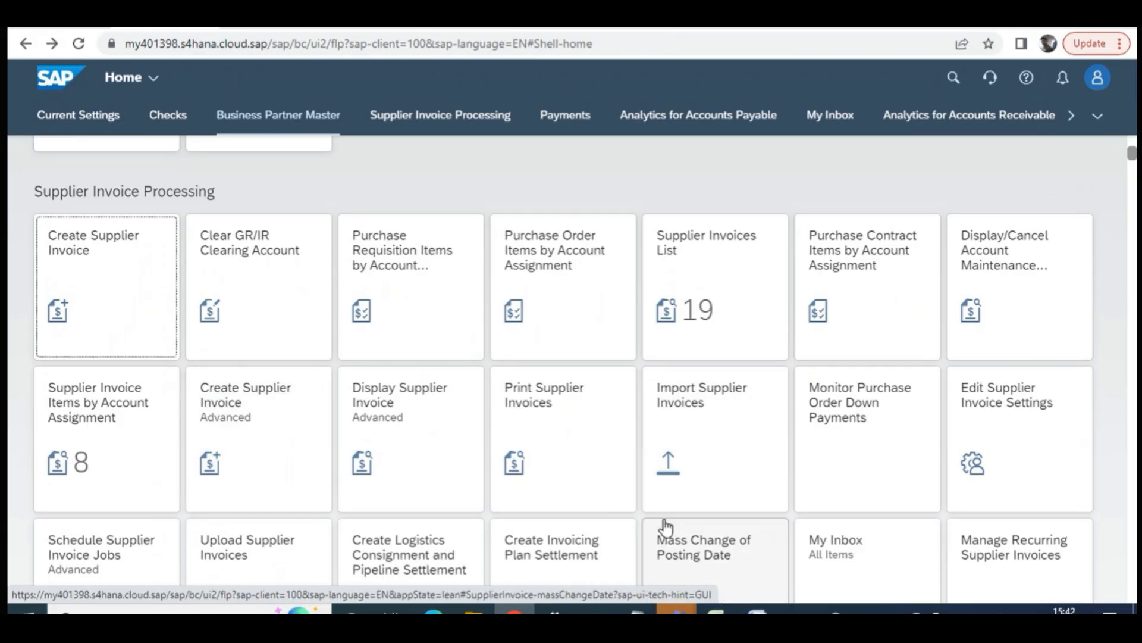
{"action": "scroll", "coordinate": [559, 461], "scroll_direction": "up", "scroll_amount": 5}
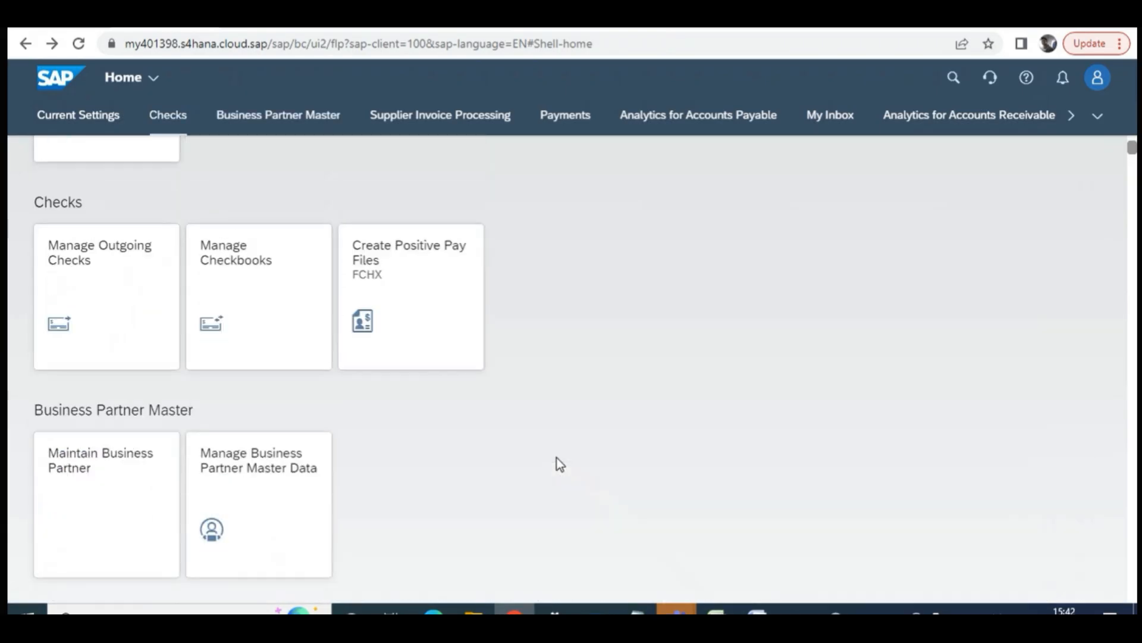
{"action": "scroll", "coordinate": [555, 458], "scroll_direction": "down", "scroll_amount": 10}
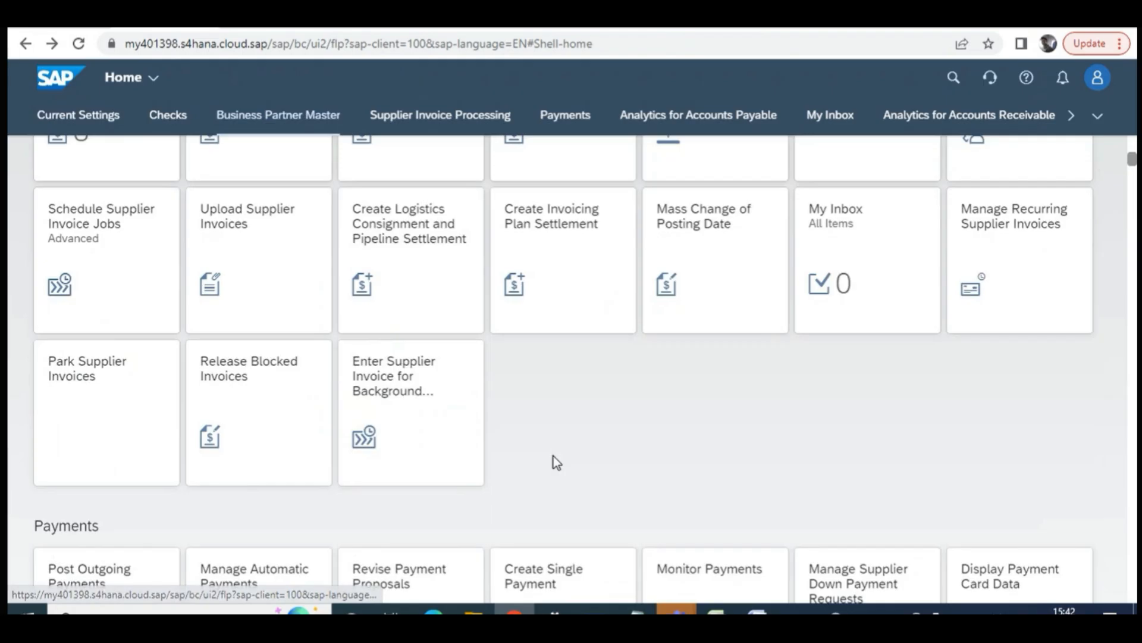
{"action": "scroll", "coordinate": [555, 462], "scroll_direction": "down", "scroll_amount": 4}
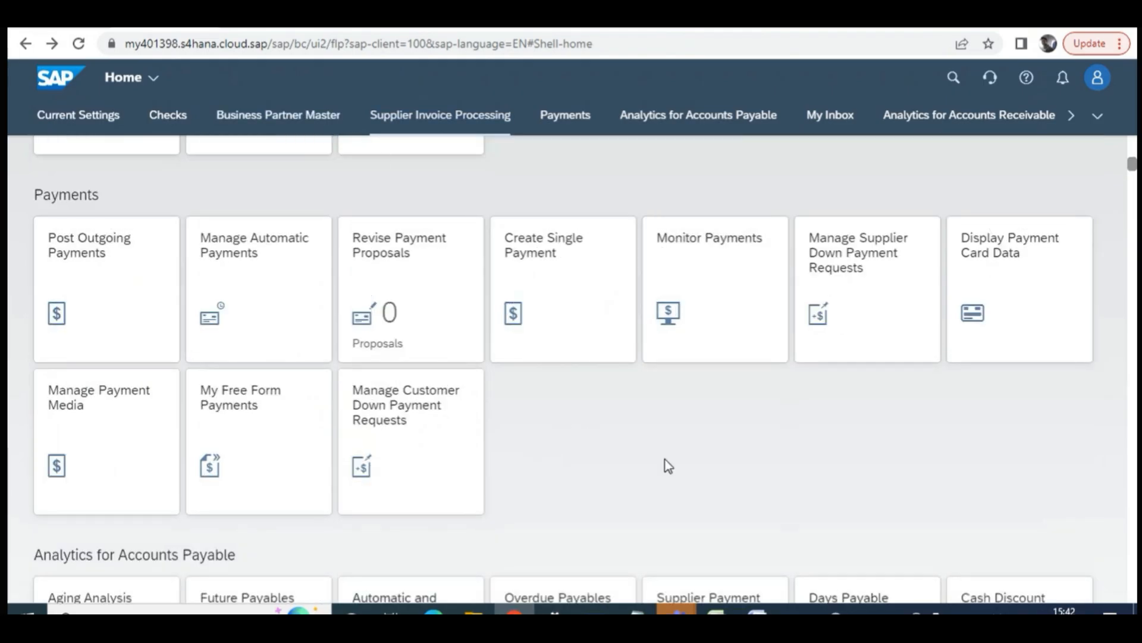
Switch to the Word document and view the supplier payment block flow and the Supplier Accounts apps below it
{"action": "left_click", "coordinate": [757, 612]}
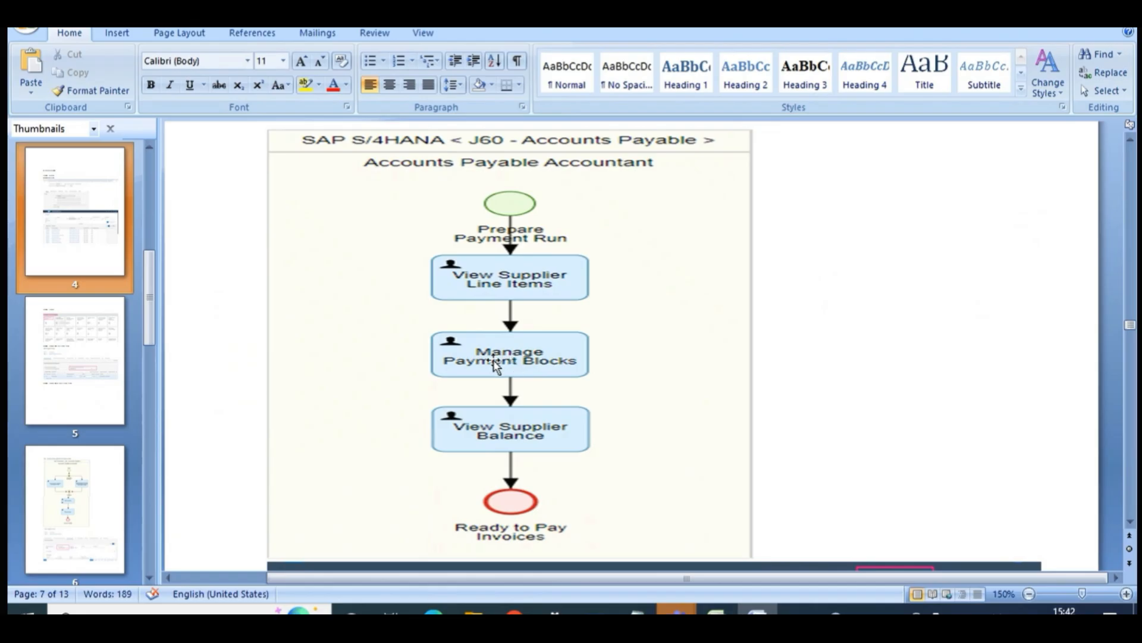
{"action": "scroll", "coordinate": [503, 366], "scroll_direction": "down", "scroll_amount": 1}
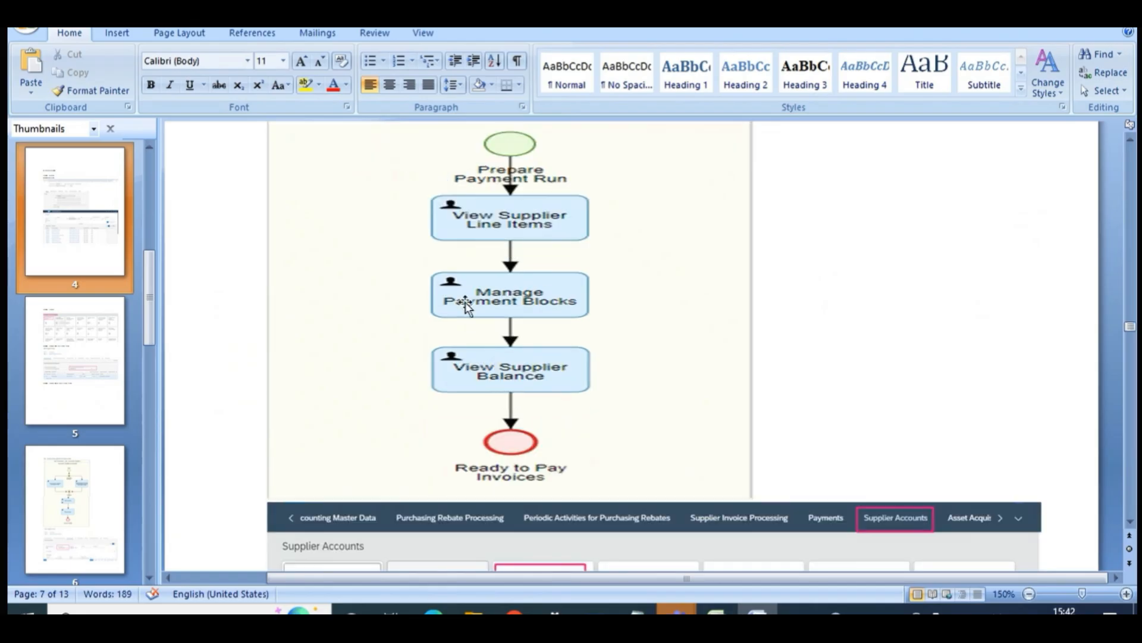
{"action": "scroll", "coordinate": [527, 300], "scroll_direction": "down", "scroll_amount": 2}
{"action": "scroll", "coordinate": [537, 307], "scroll_direction": "down", "scroll_amount": 1}
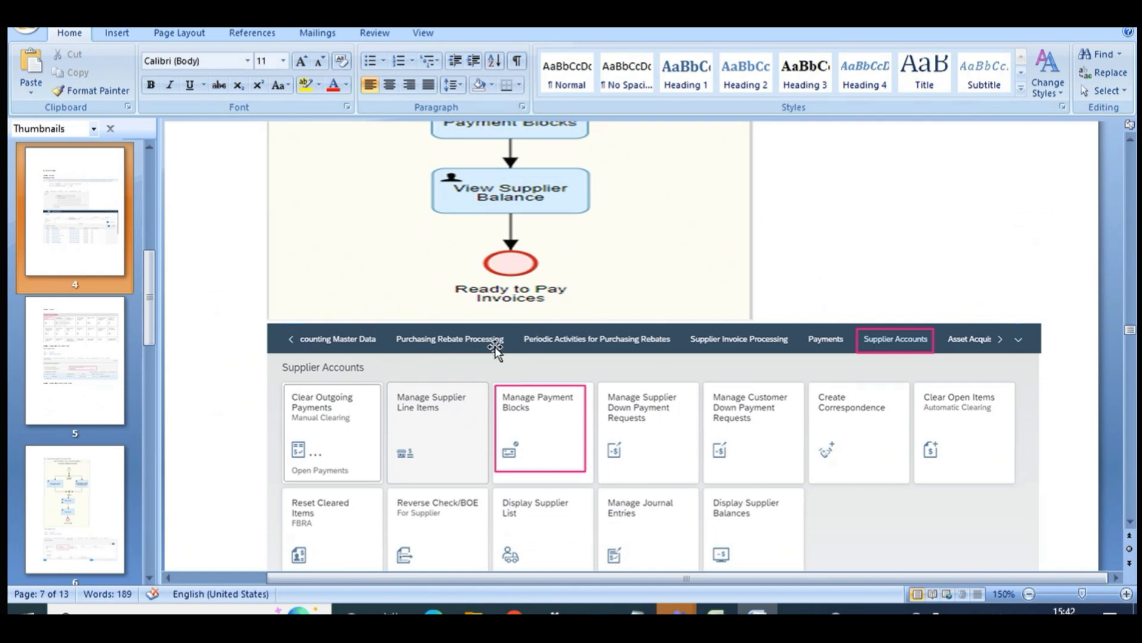
Switch to SAP in Chrome and search all content for "manage payments block"
{"action": "key", "text": "alt+Tab"}
{"action": "left_click", "coordinate": [1097, 119]}
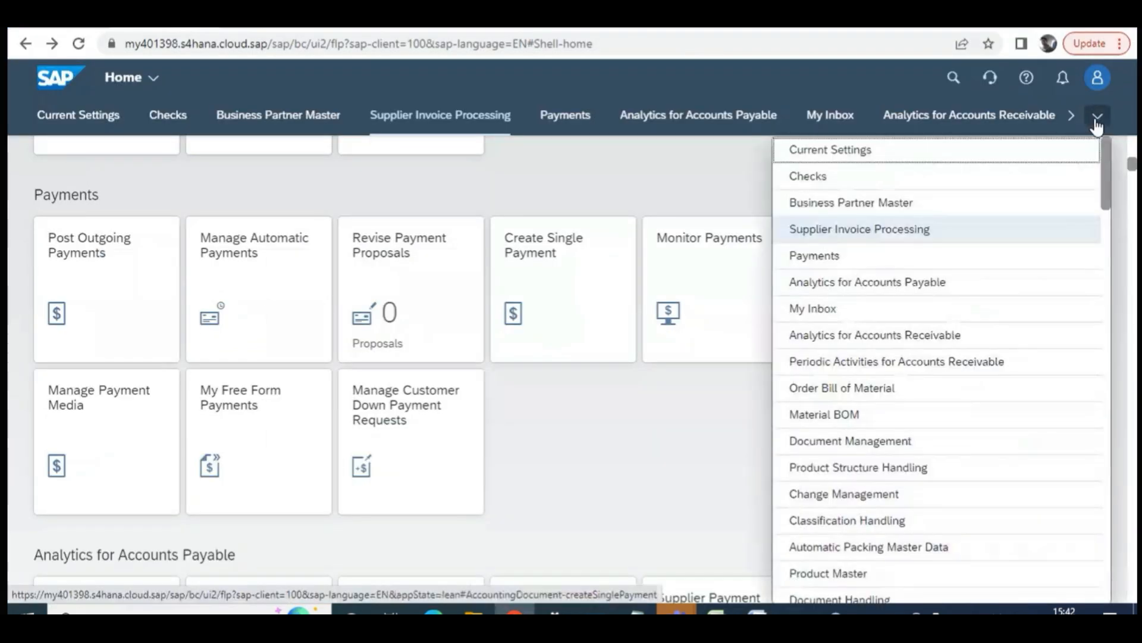
{"action": "left_click", "coordinate": [953, 77]}
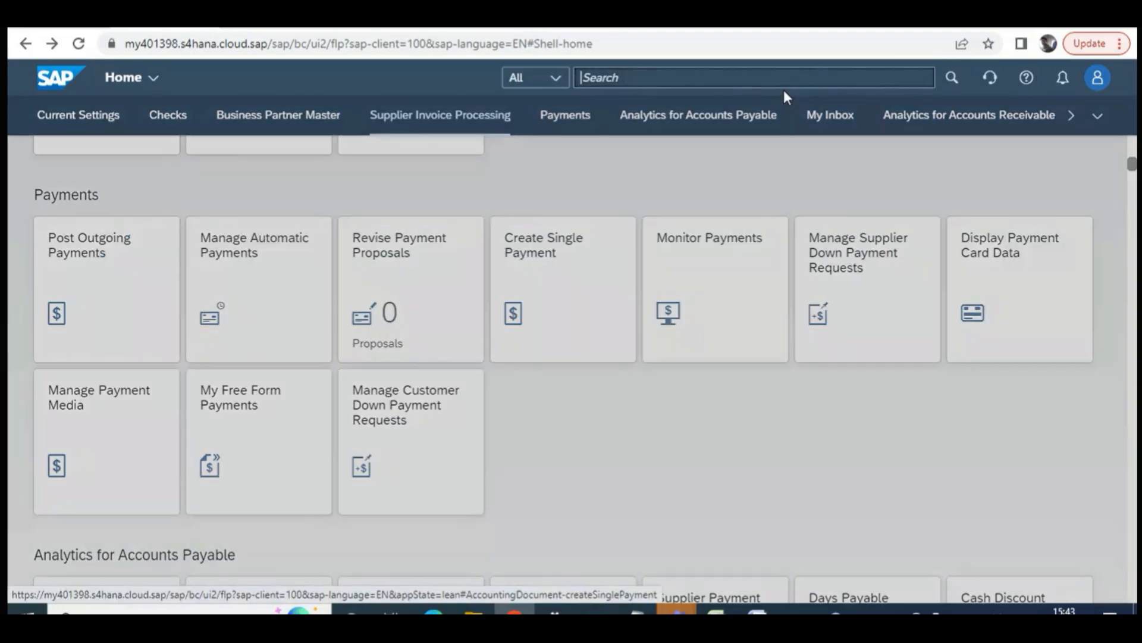
{"action": "type", "text": "manage"}
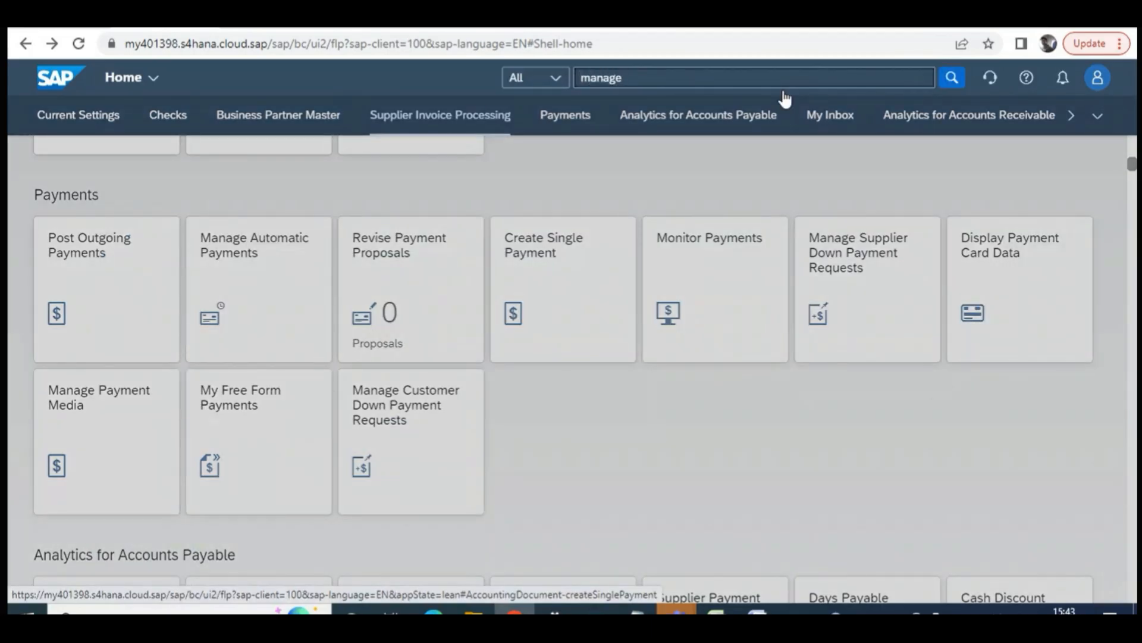
{"action": "type", "text": " paymnet"}
{"action": "key", "text": "BackSpace"}
{"action": "key", "text": "BackSpace"}
{"action": "key", "text": "BackSpace"}
{"action": "type", "text": "ents "}
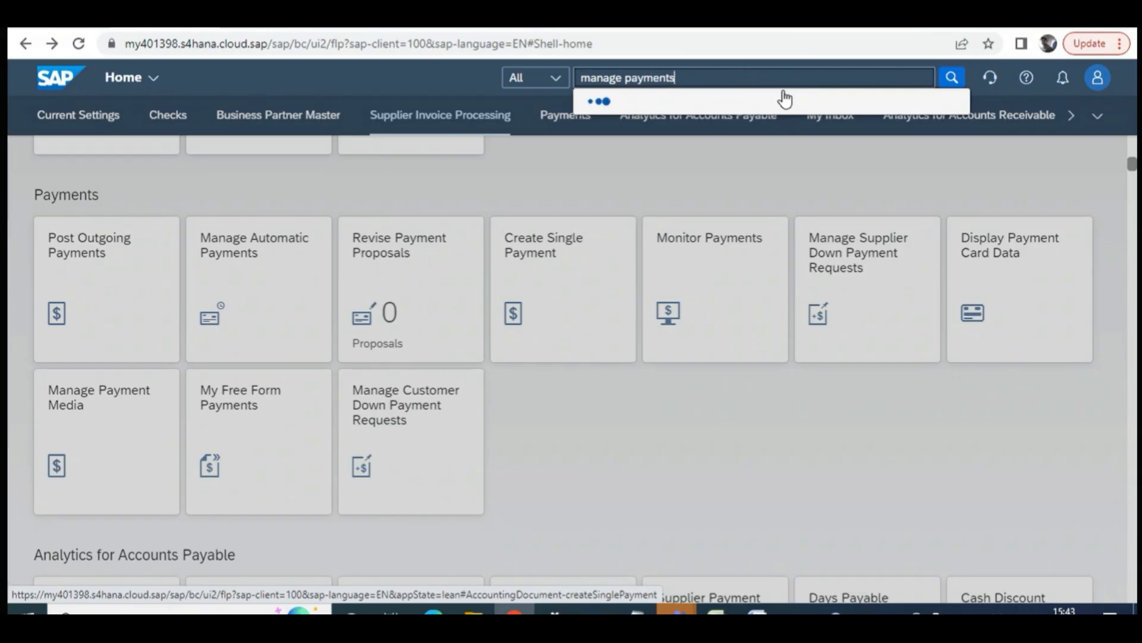
{"action": "type", "text": "block"}
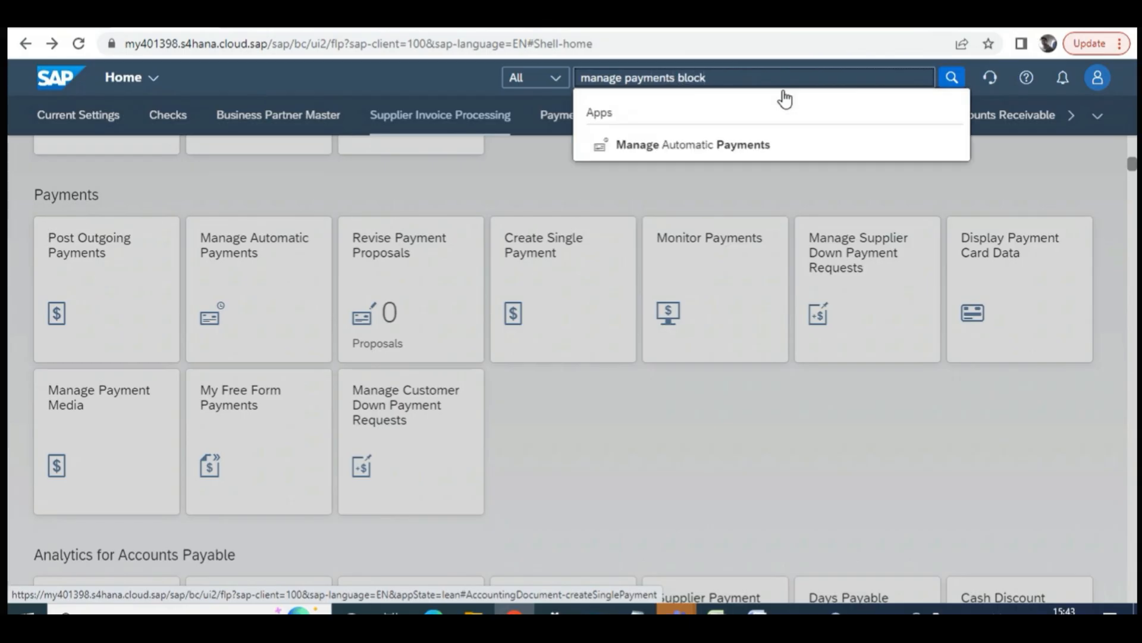
{"action": "key", "text": "Return"}
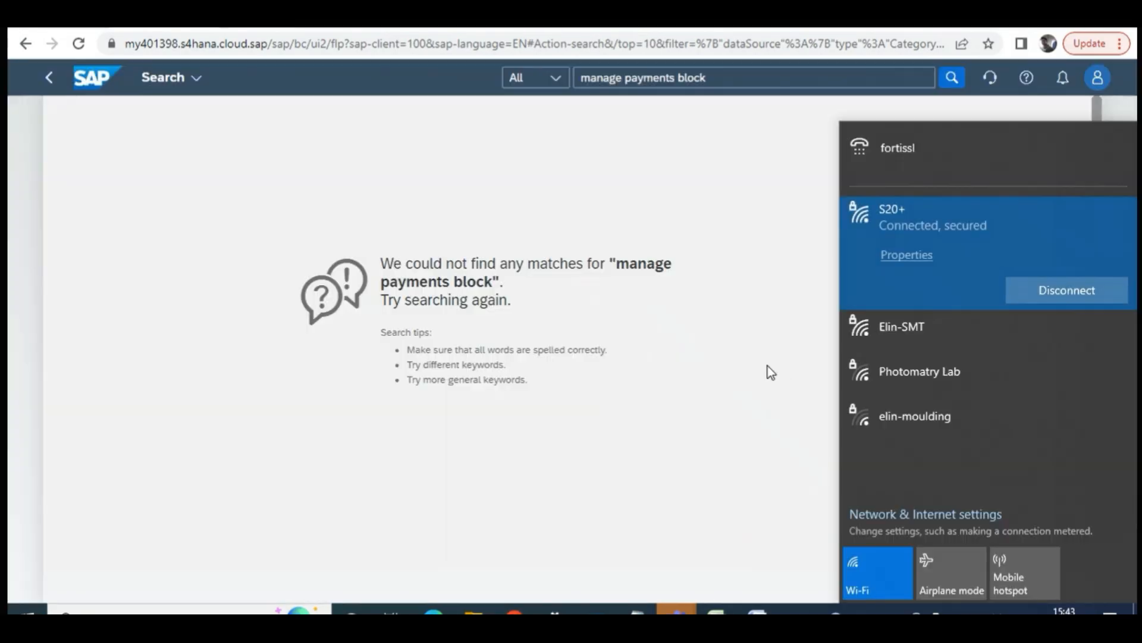
{"action": "left_click", "coordinate": [767, 366]}
Shorten the search term to "payments block" and run the search again
{"action": "left_click", "coordinate": [727, 77]}
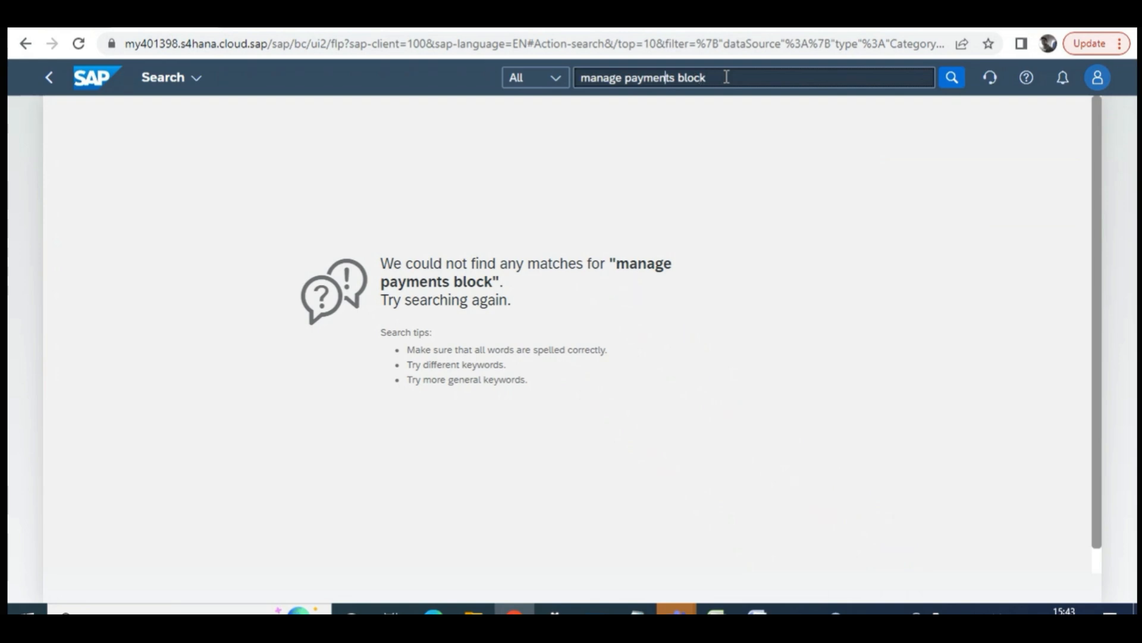
{"action": "key", "text": "Left"}
{"action": "key", "text": "Left"}
{"action": "key", "text": "Left"}
{"action": "key", "text": "Left"}
{"action": "key", "text": "Left"}
{"action": "key", "text": "Left"}
{"action": "key", "text": "Left"}
{"action": "key", "text": "Left"}
{"action": "key", "text": "Left"}
{"action": "key", "text": "Left"}
{"action": "key", "text": "BackSpace"}
{"action": "key", "text": "BackSpace"}
{"action": "key", "text": "BackSpace"}
{"action": "key", "text": "Right"}
{"action": "key", "text": "Right"}
{"action": "key", "text": "Right"}
{"action": "key", "text": "Right"}
{"action": "key", "text": "BackSpace"}
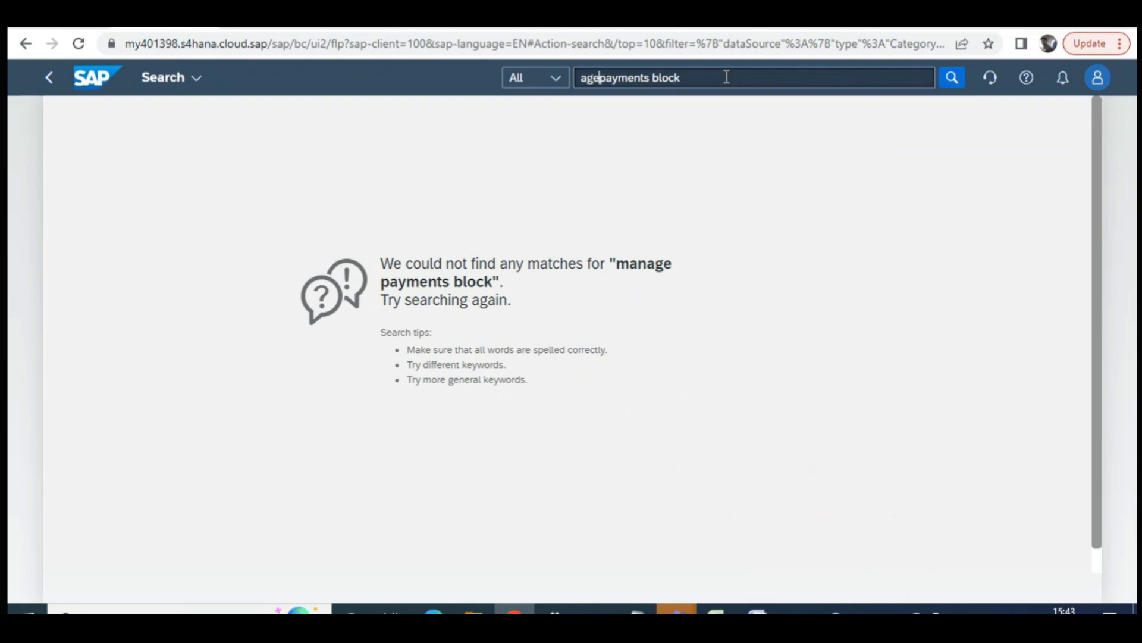
{"action": "key", "text": "BackSpace"}
{"action": "key", "text": "BackSpace"}
{"action": "key", "text": "BackSpace"}
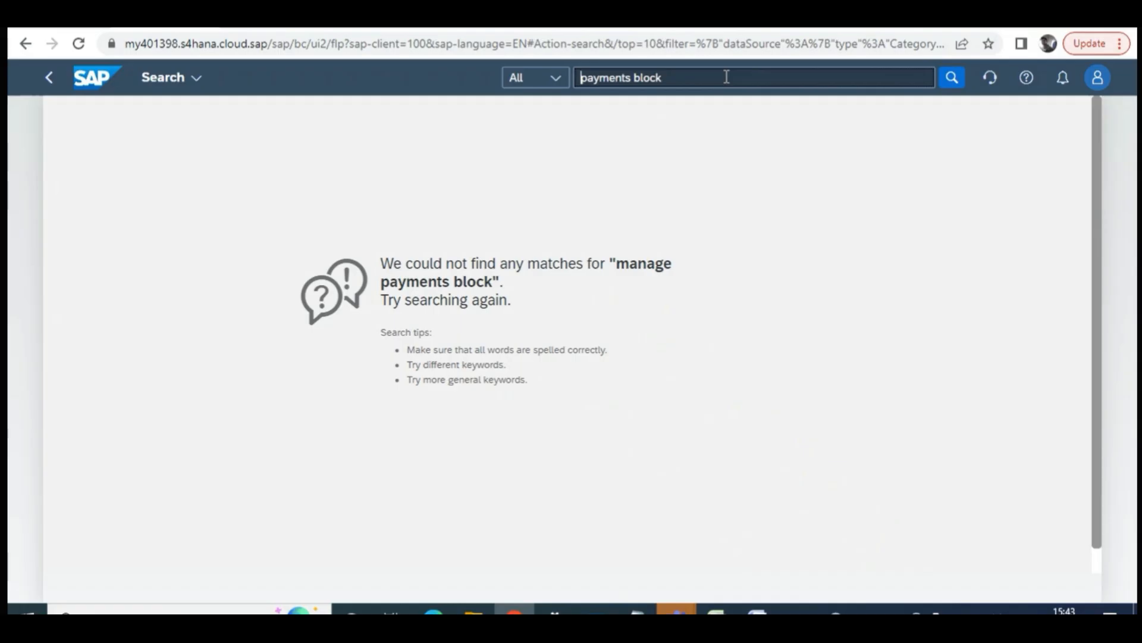
{"action": "key", "text": "Return"}
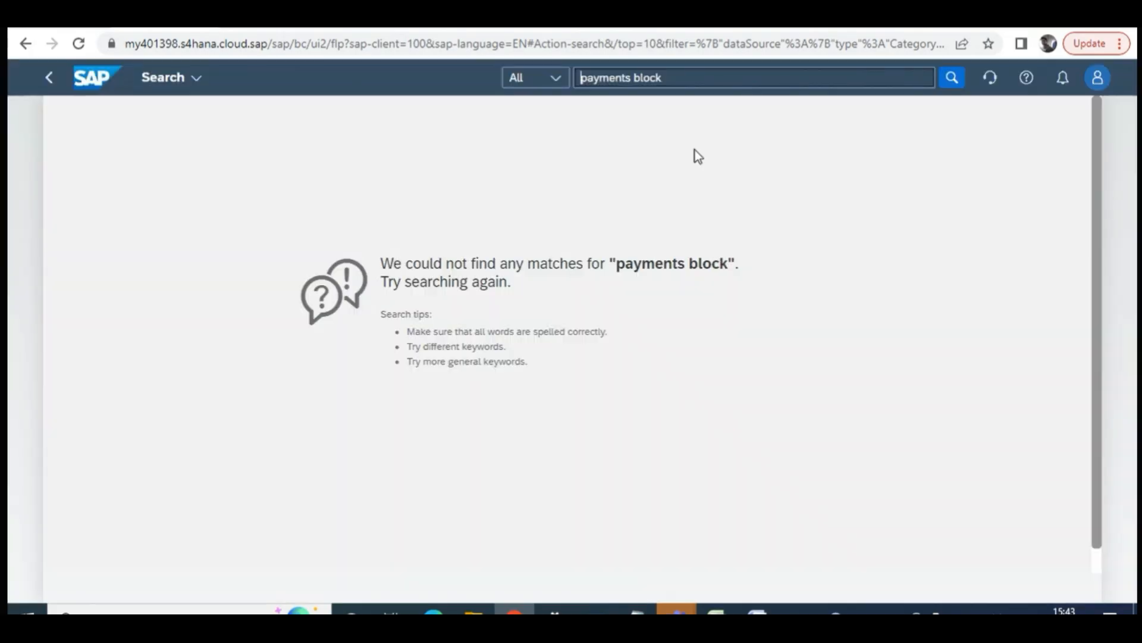
Reduce the search term to "payments" and run the search
{"action": "left_click_drag", "start_coordinate": [664, 77], "coordinate": [632, 77]}
{"action": "key", "text": "BackSpace"}
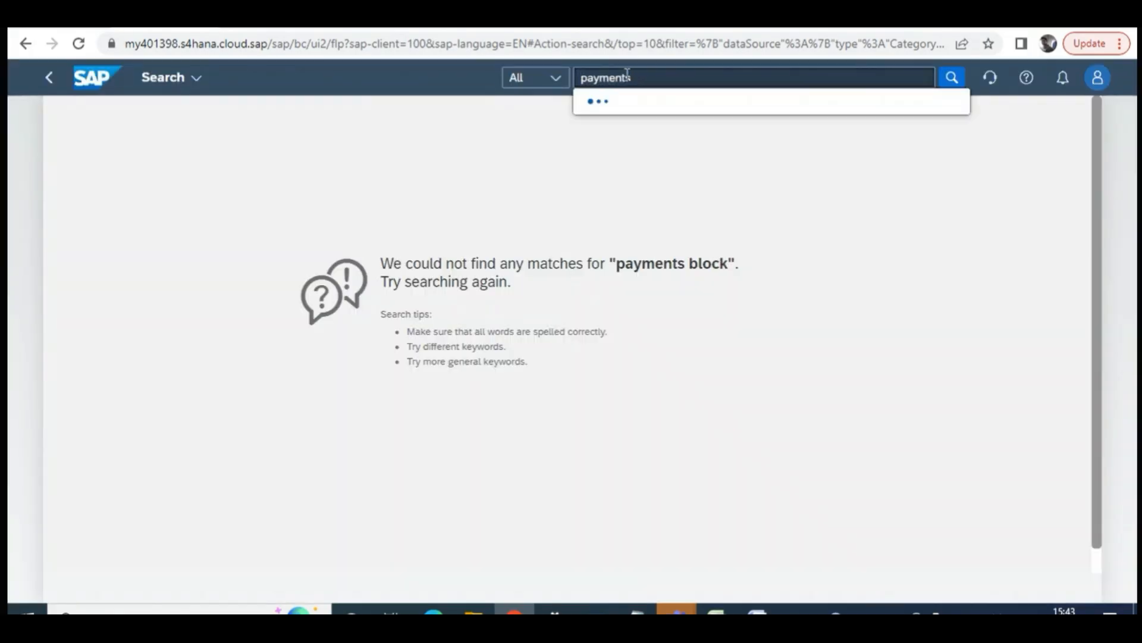
{"action": "left_click", "coordinate": [517, 262]}
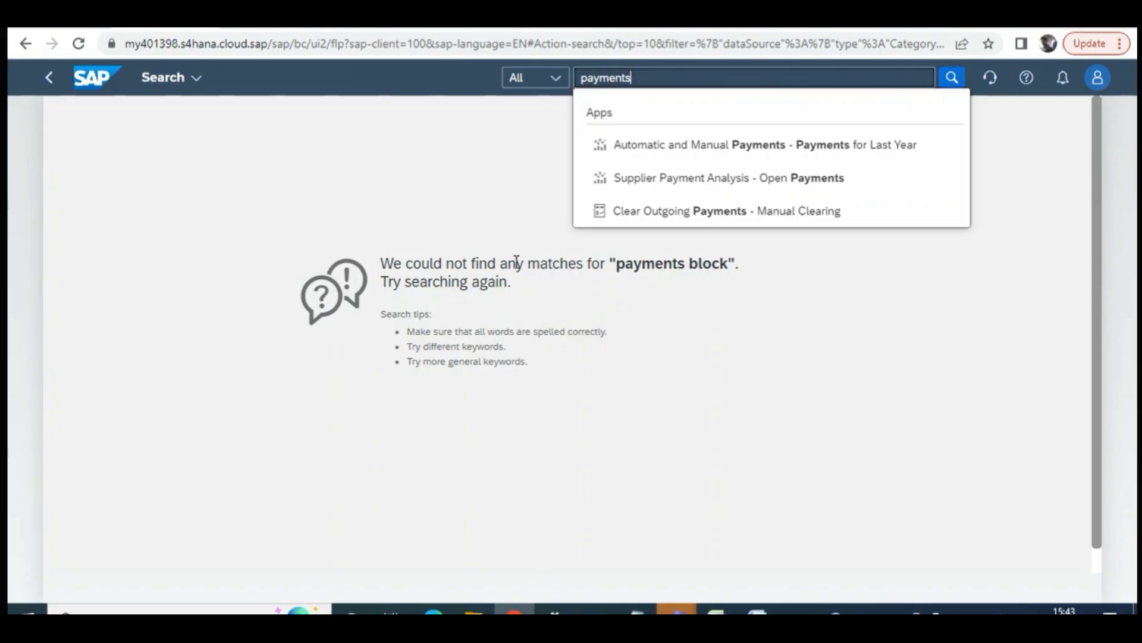
{"action": "left_click", "coordinate": [1096, 83]}
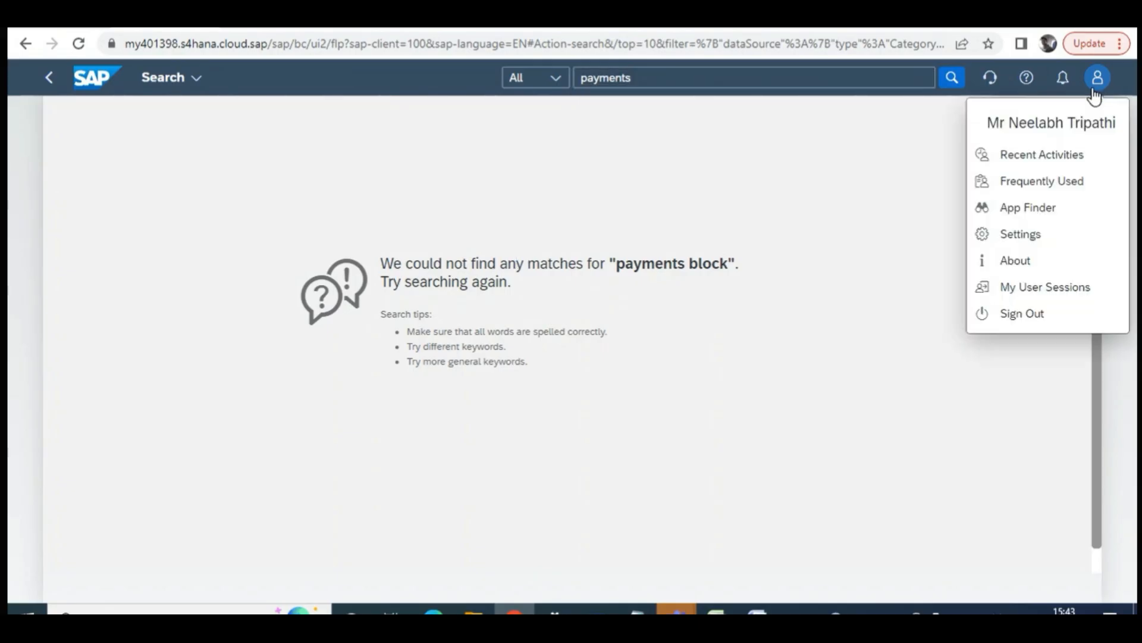
{"action": "left_click", "coordinate": [940, 134]}
{"action": "left_click", "coordinate": [953, 78]}
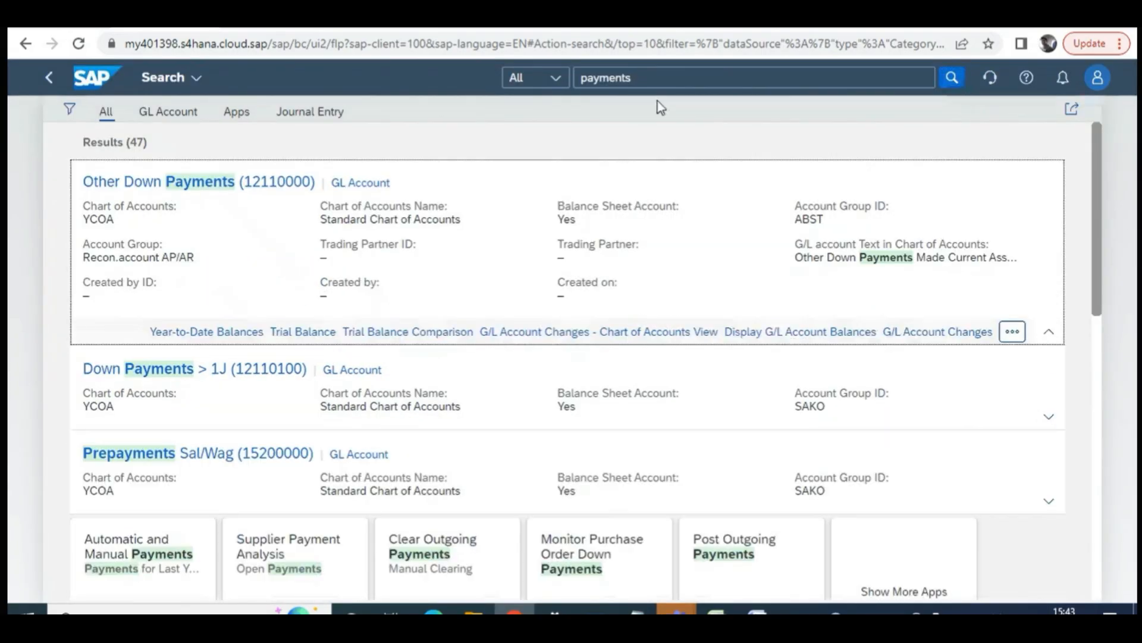
Return to the SAP home page and go to the Supplier Master app group
{"action": "left_click", "coordinate": [104, 80]}
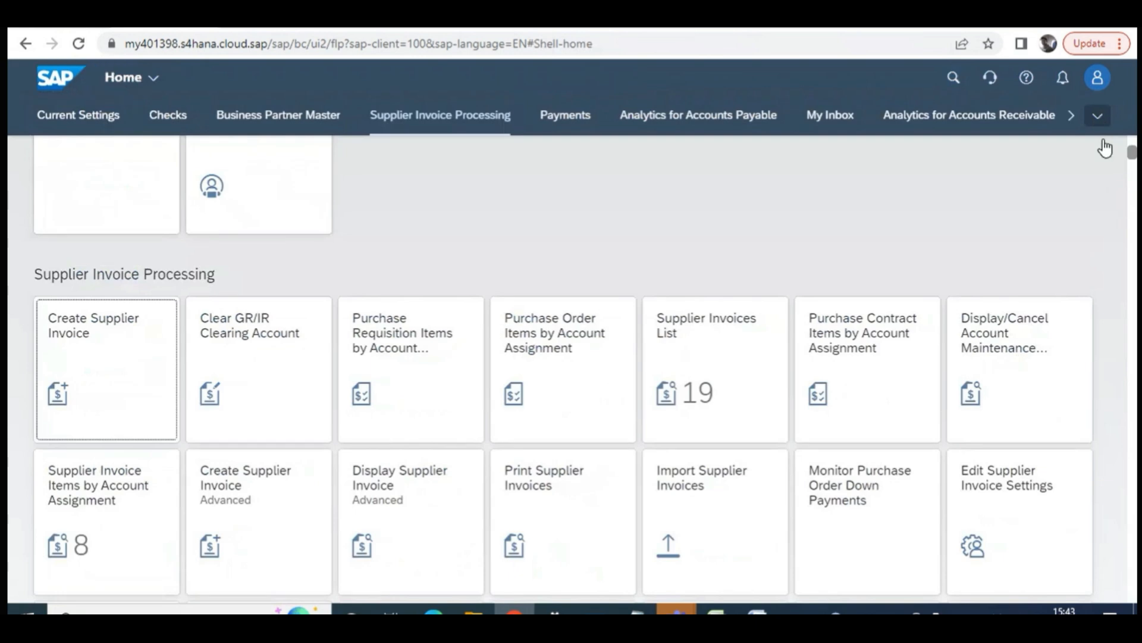
{"action": "left_click", "coordinate": [1098, 119]}
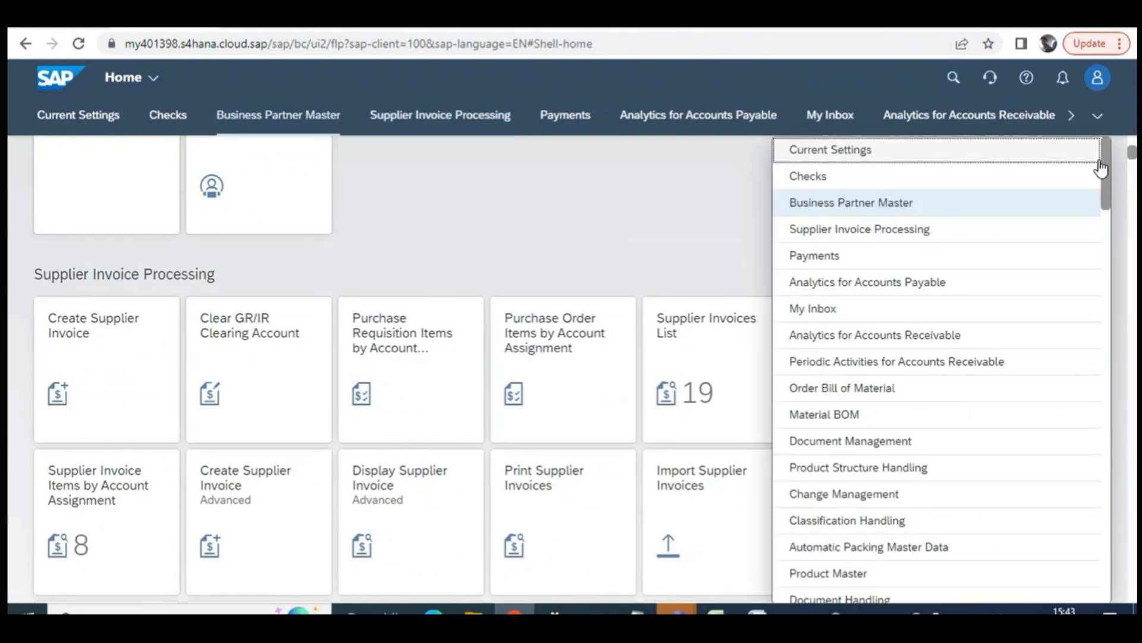
{"action": "left_click_drag", "start_coordinate": [1103, 169], "coordinate": [1089, 553]}
{"action": "scroll", "coordinate": [938, 479], "scroll_direction": "down", "scroll_amount": 3}
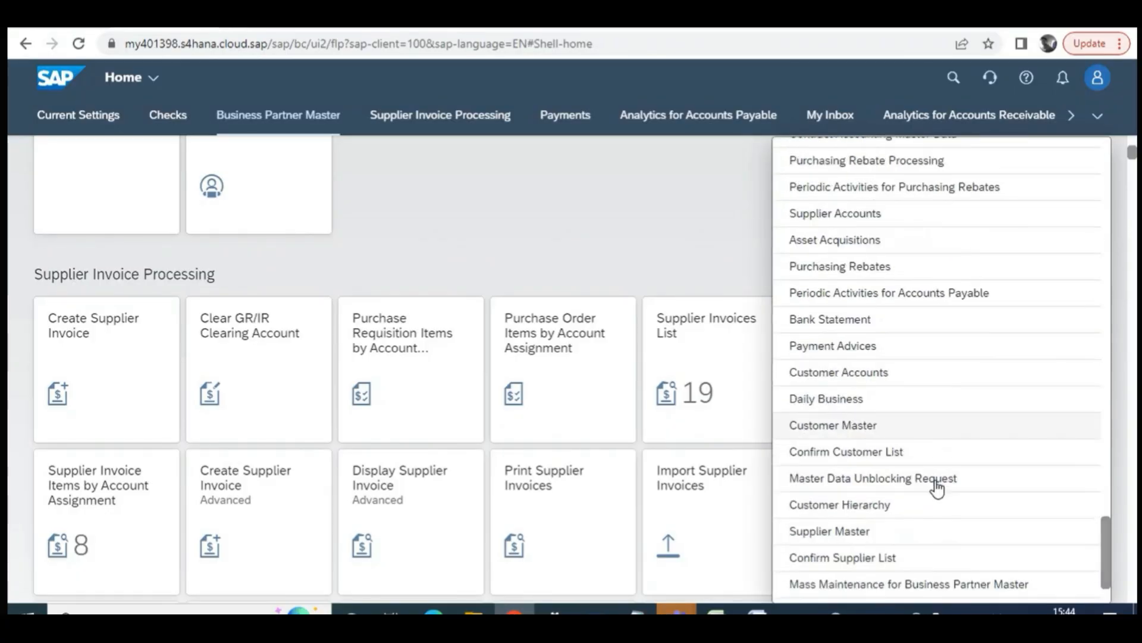
{"action": "left_click", "coordinate": [850, 467]}
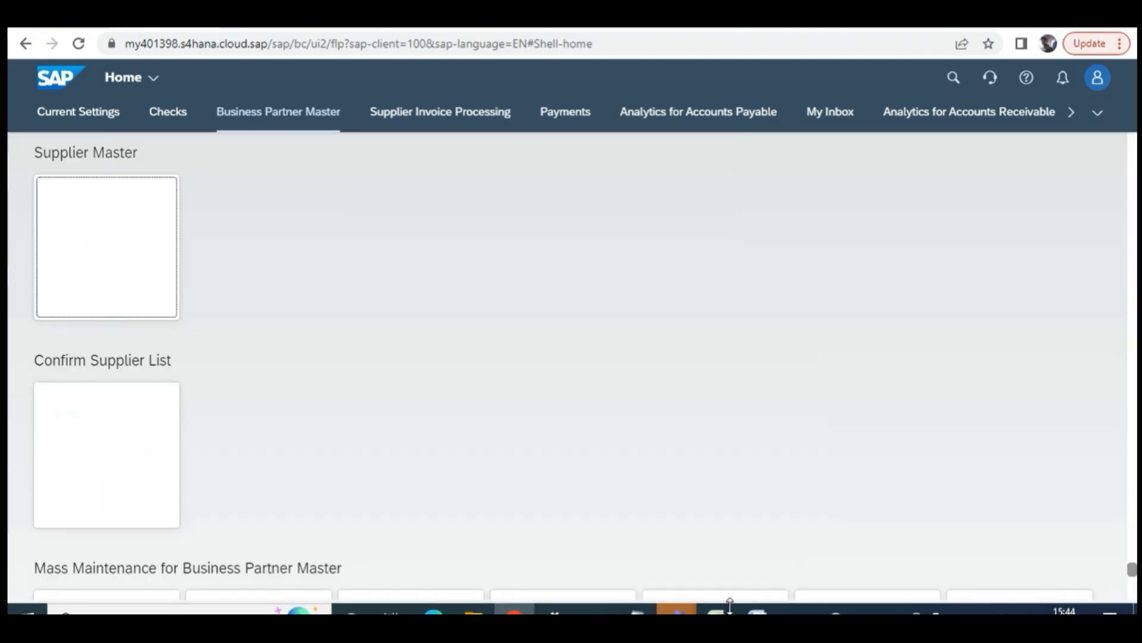
Check the app group name in the Word guide, and look for Supplier Accounts in SAP's list of home page groups
{"action": "left_click", "coordinate": [758, 612]}
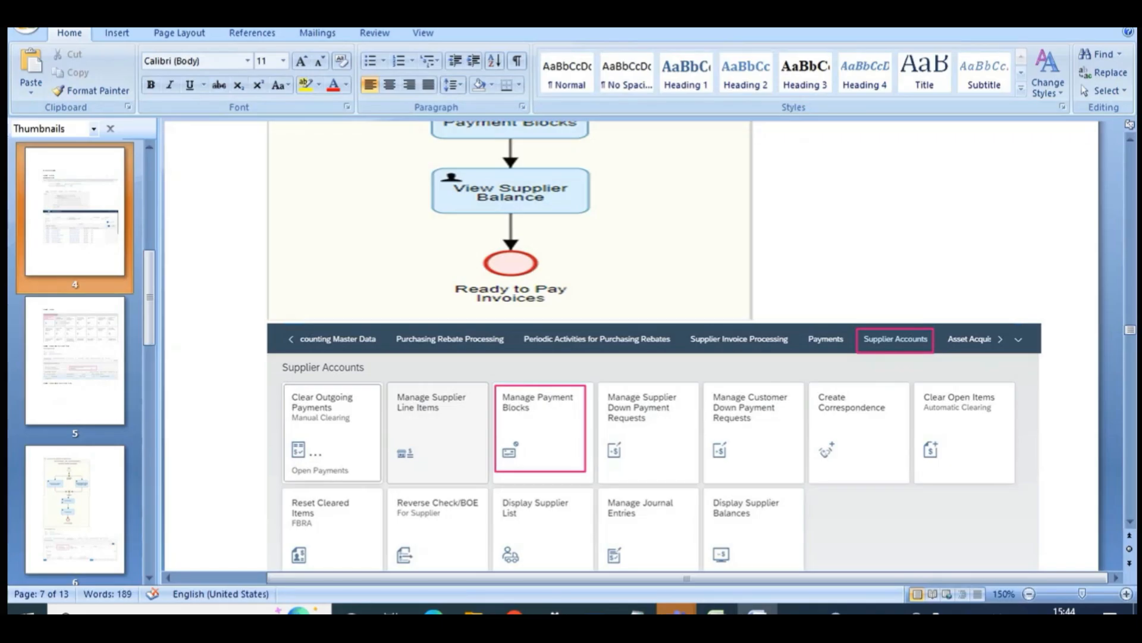
{"action": "left_click", "coordinate": [757, 611]}
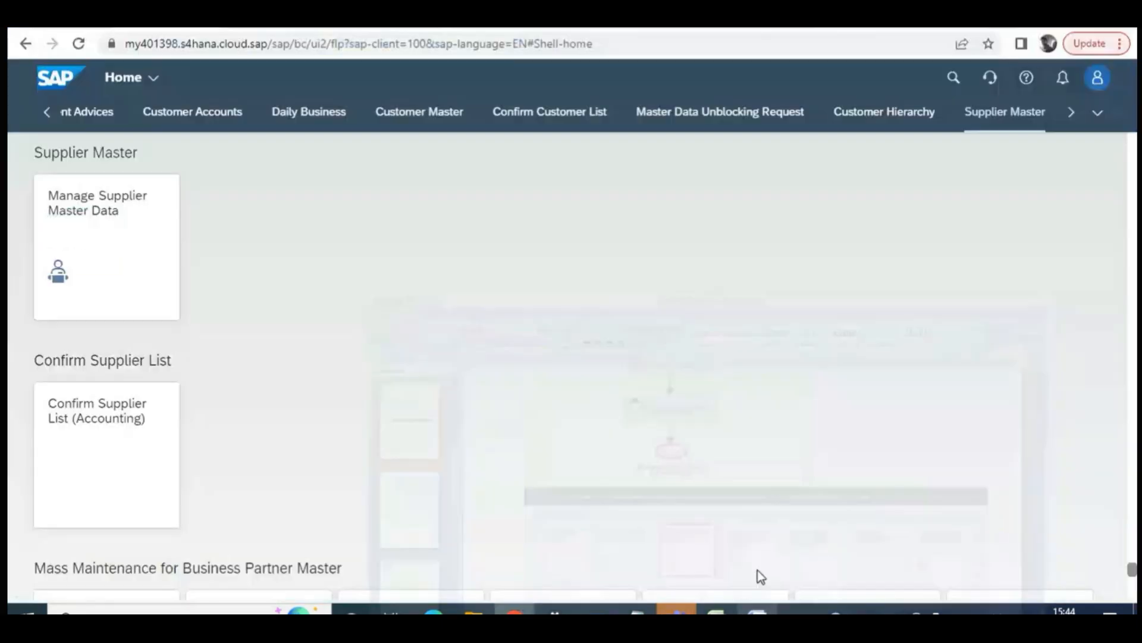
{"action": "left_click", "coordinate": [1098, 112]}
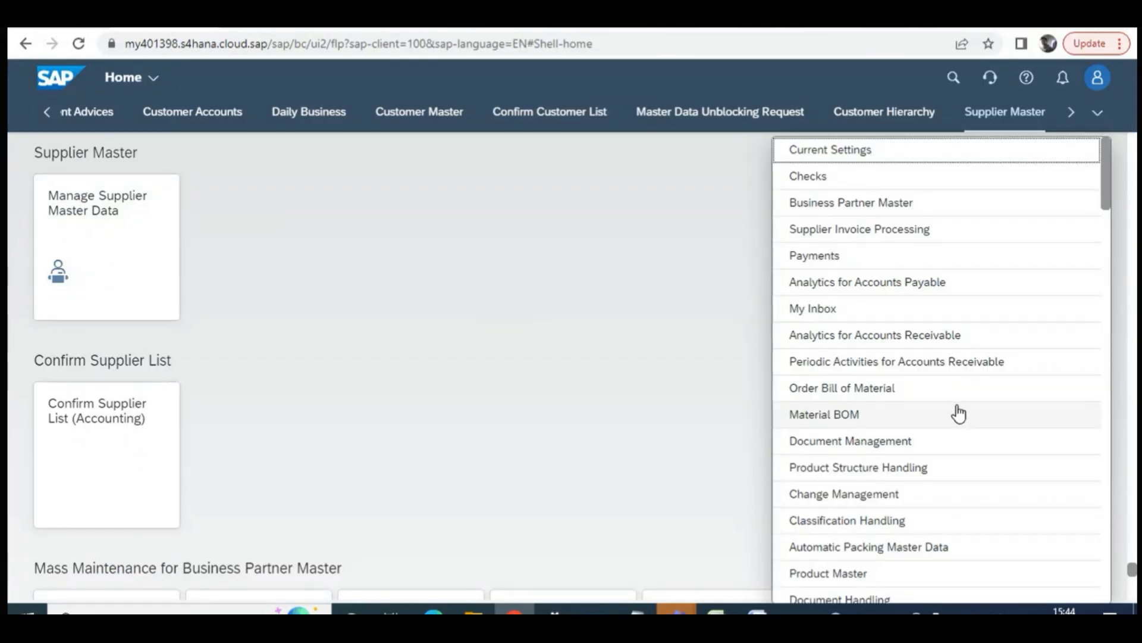
{"action": "scroll", "coordinate": [932, 386], "scroll_direction": "down", "scroll_amount": 3}
{"action": "scroll", "coordinate": [933, 406], "scroll_direction": "down", "scroll_amount": 10}
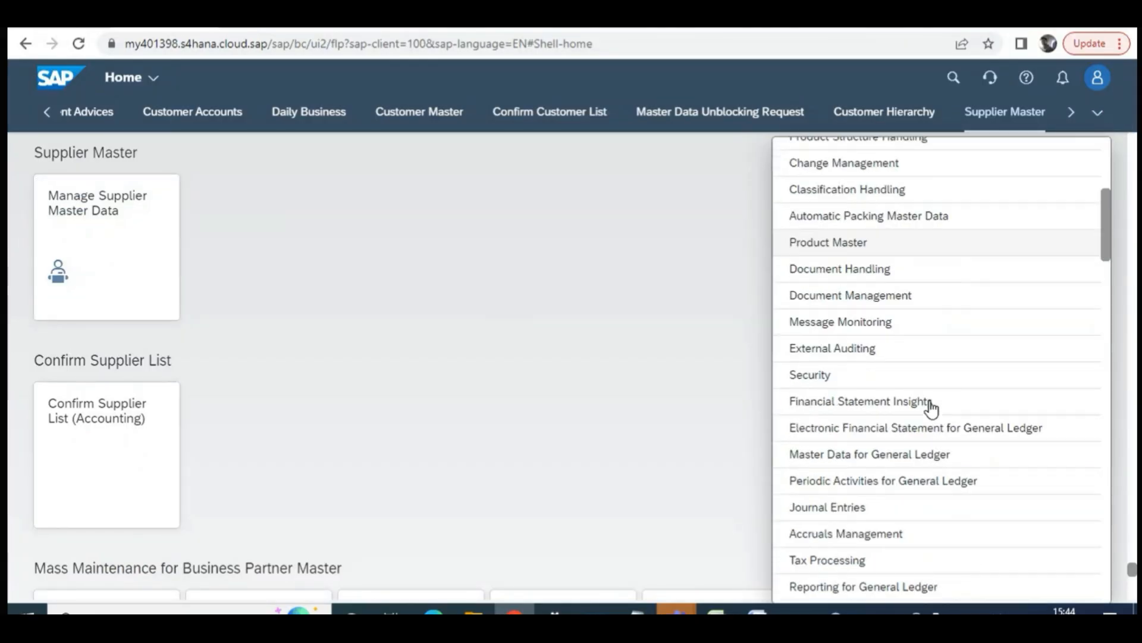
{"action": "scroll", "coordinate": [932, 410], "scroll_direction": "down", "scroll_amount": 11}
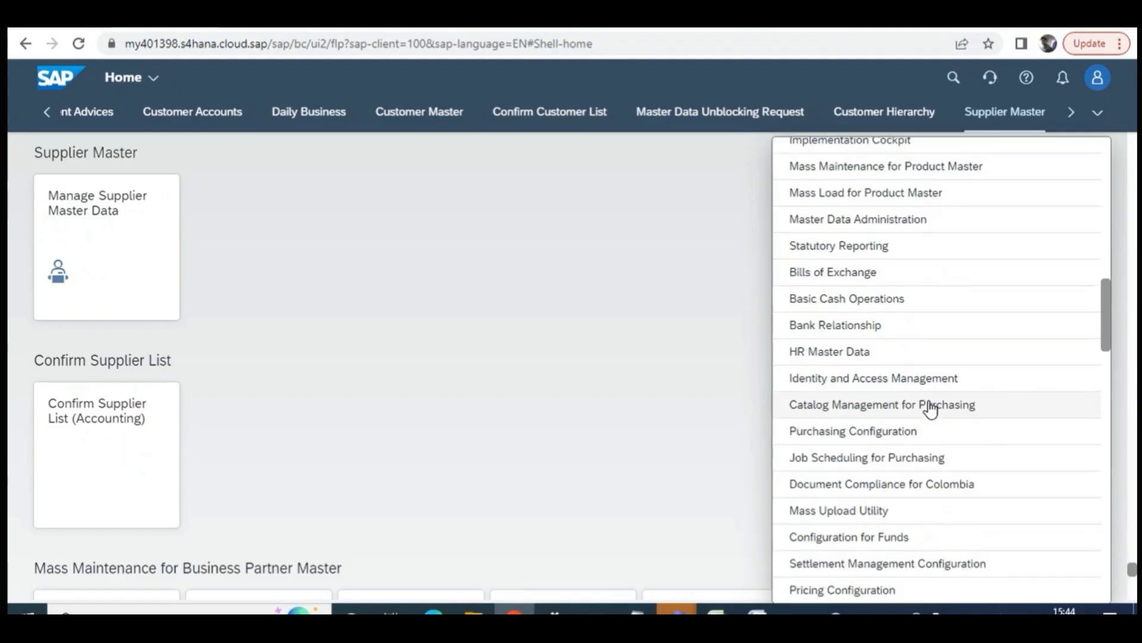
{"action": "scroll", "coordinate": [927, 417], "scroll_direction": "down", "scroll_amount": 11}
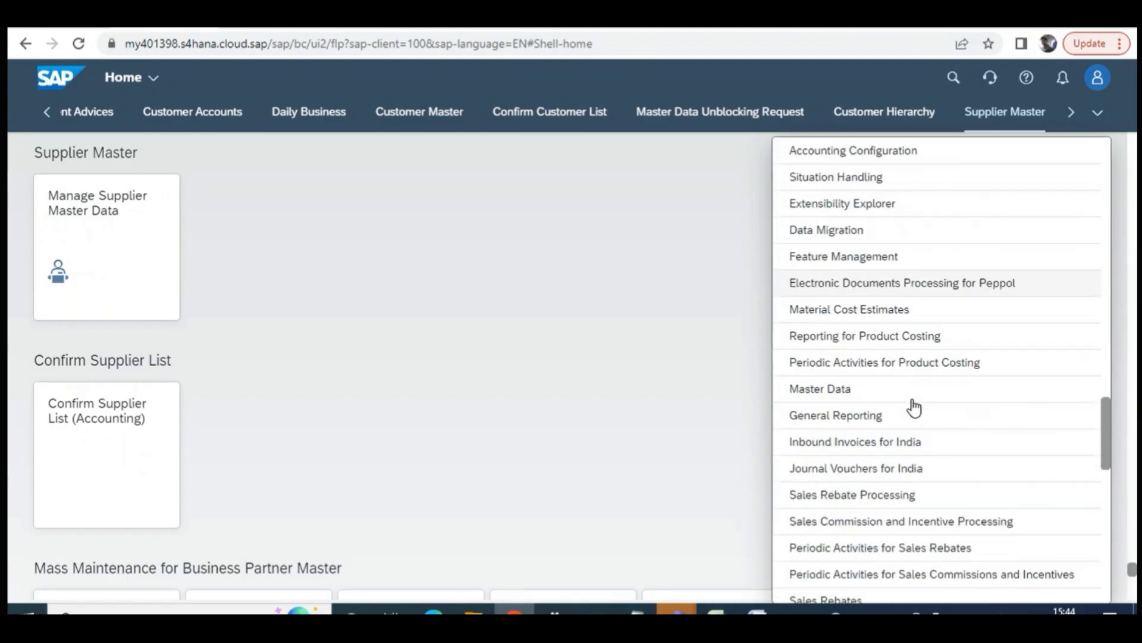
{"action": "scroll", "coordinate": [932, 414], "scroll_direction": "down", "scroll_amount": 2}
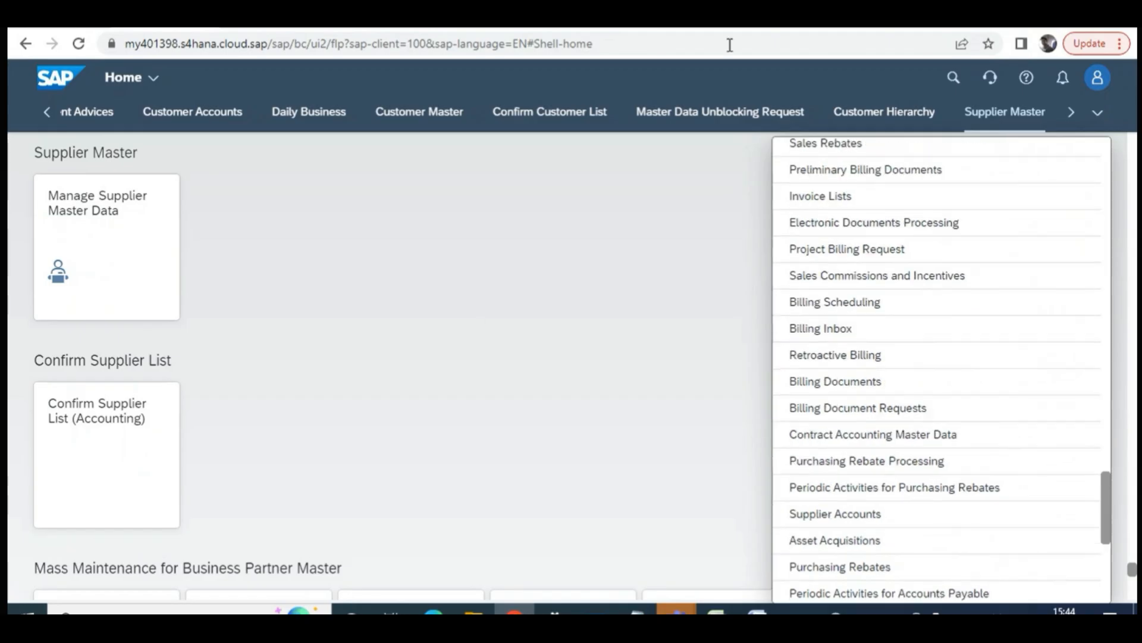
Search all SAP content for "supplier accounts" and view the results across all categories
{"action": "left_click", "coordinate": [954, 78]}
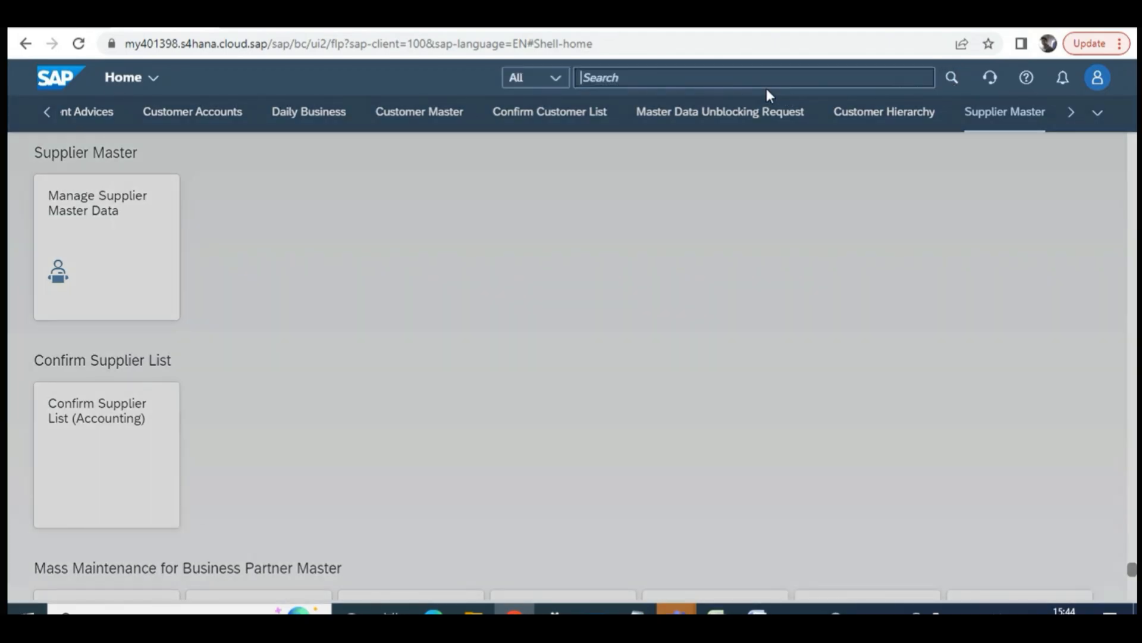
{"action": "type", "text": "supplier"}
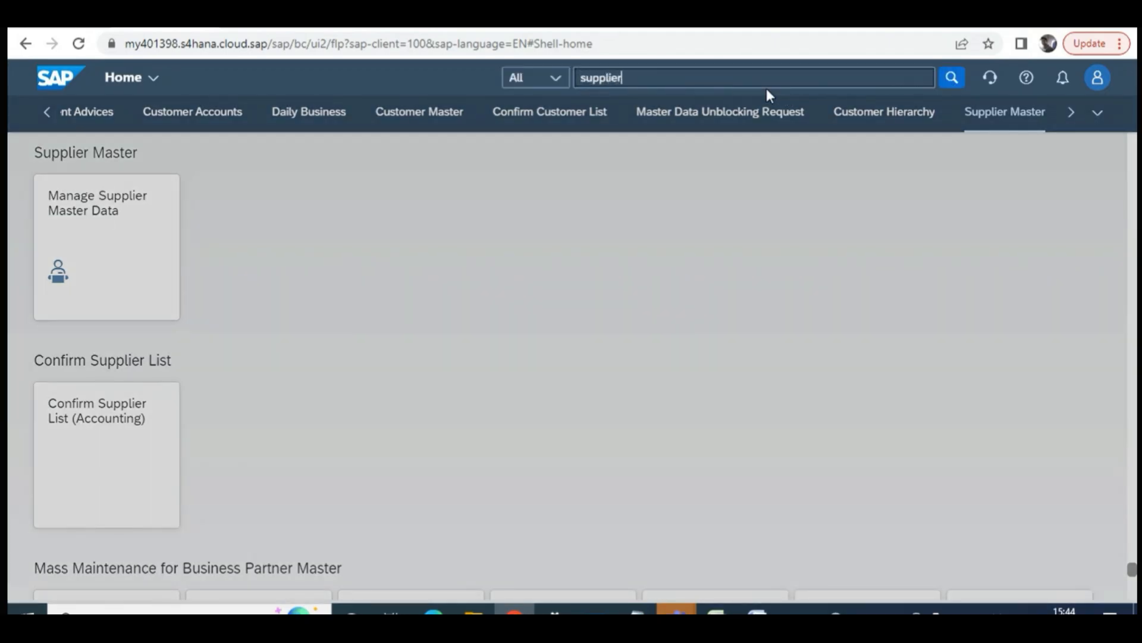
{"action": "type", "text": " accounts"}
{"action": "key", "text": "Return"}
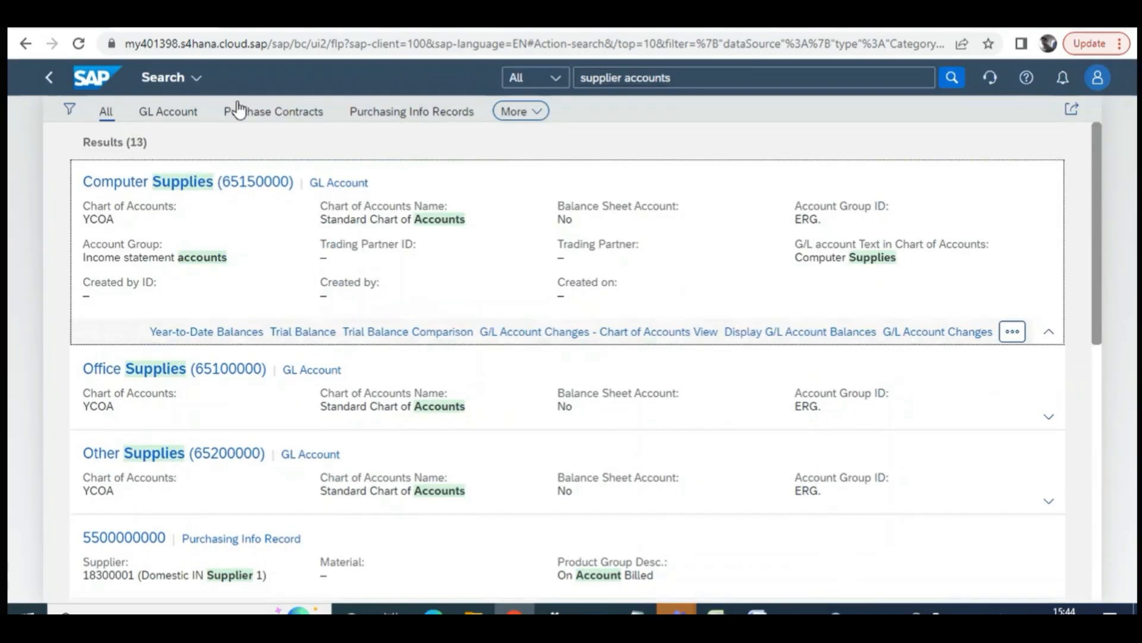
{"action": "left_click", "coordinate": [107, 113]}
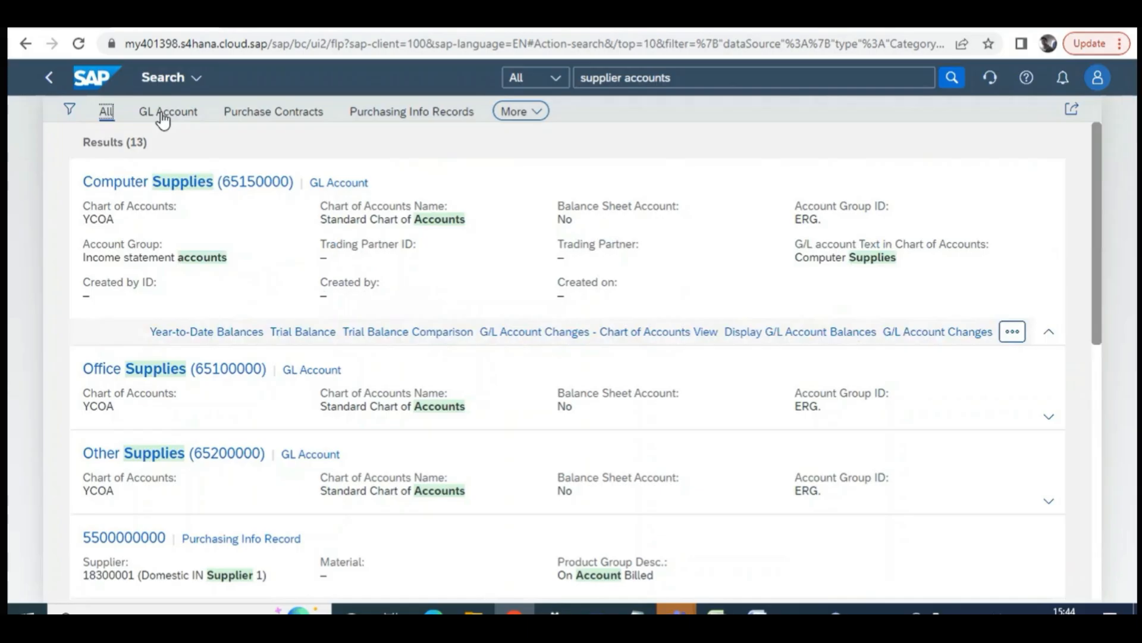
Replace the search term with "manage payment" and open the Manage Payment Blocks app from the suggestions
{"action": "left_click", "coordinate": [674, 77]}
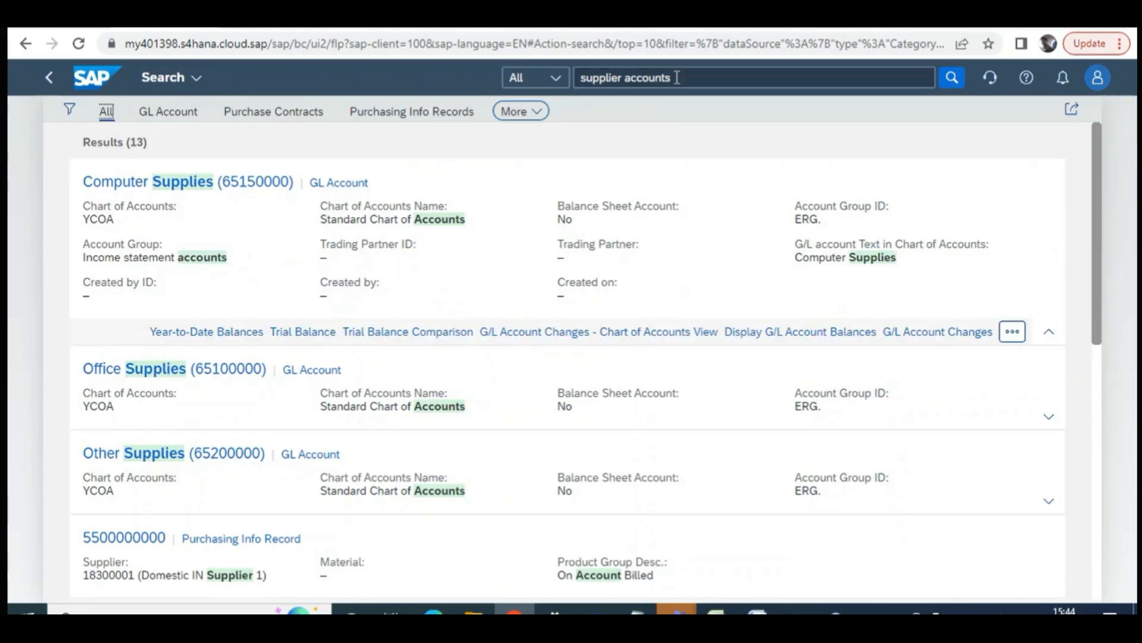
{"action": "key", "text": "BackSpace"}
{"action": "key", "text": "BackSpace"}
{"action": "key", "text": "BackSpace"}
{"action": "key", "text": "BackSpace"}
{"action": "key", "text": "BackSpace"}
{"action": "key", "text": "BackSpace"}
{"action": "key", "text": "BackSpace"}
{"action": "key", "text": "BackSpace"}
{"action": "key", "text": "BackSpace"}
{"action": "key", "text": "BackSpace"}
{"action": "key", "text": "BackSpace"}
{"action": "key", "text": "BackSpace"}
{"action": "key", "text": "BackSpace"}
{"action": "key", "text": "BackSpace"}
{"action": "key", "text": "BackSpace"}
{"action": "key", "text": "BackSpace"}
{"action": "key", "text": "BackSpace"}
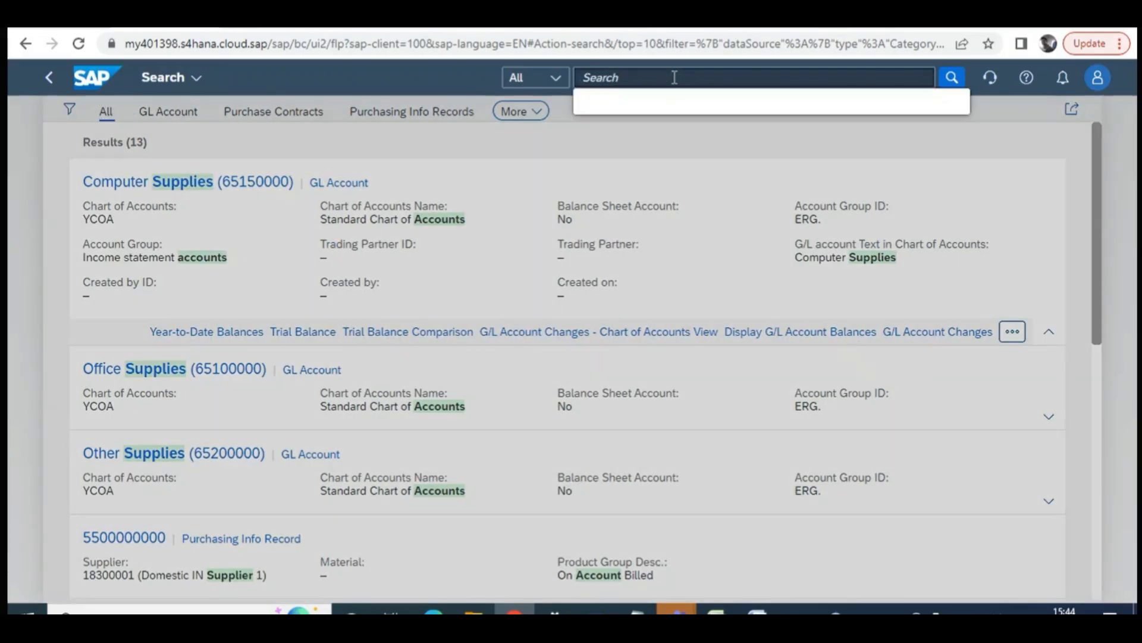
{"action": "type", "text": "manage"}
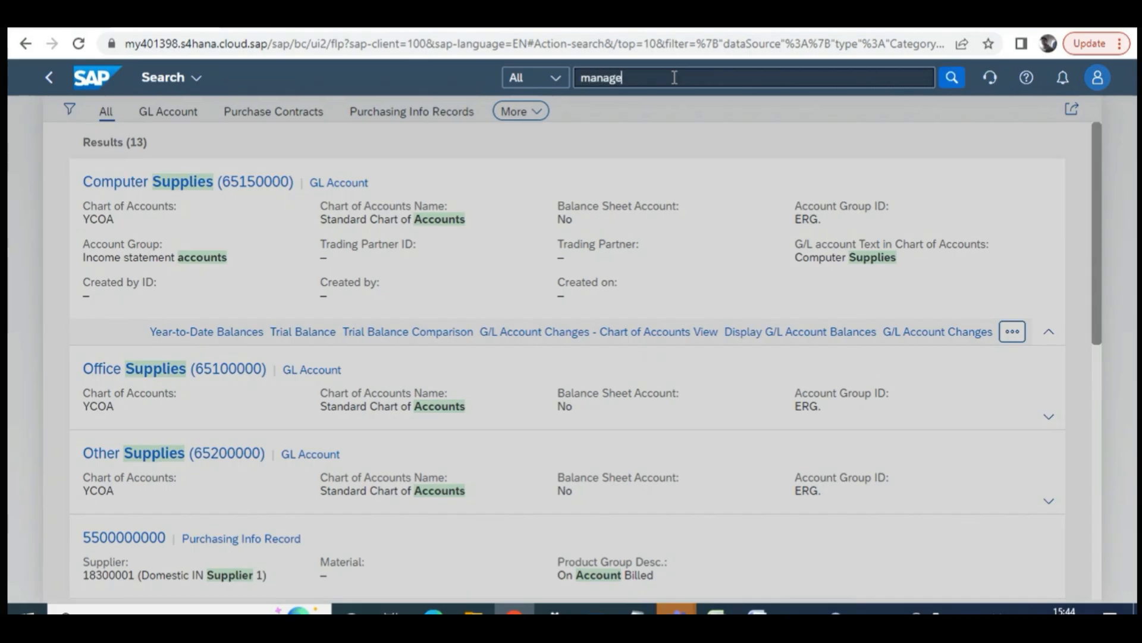
{"action": "type", "text": " payment"}
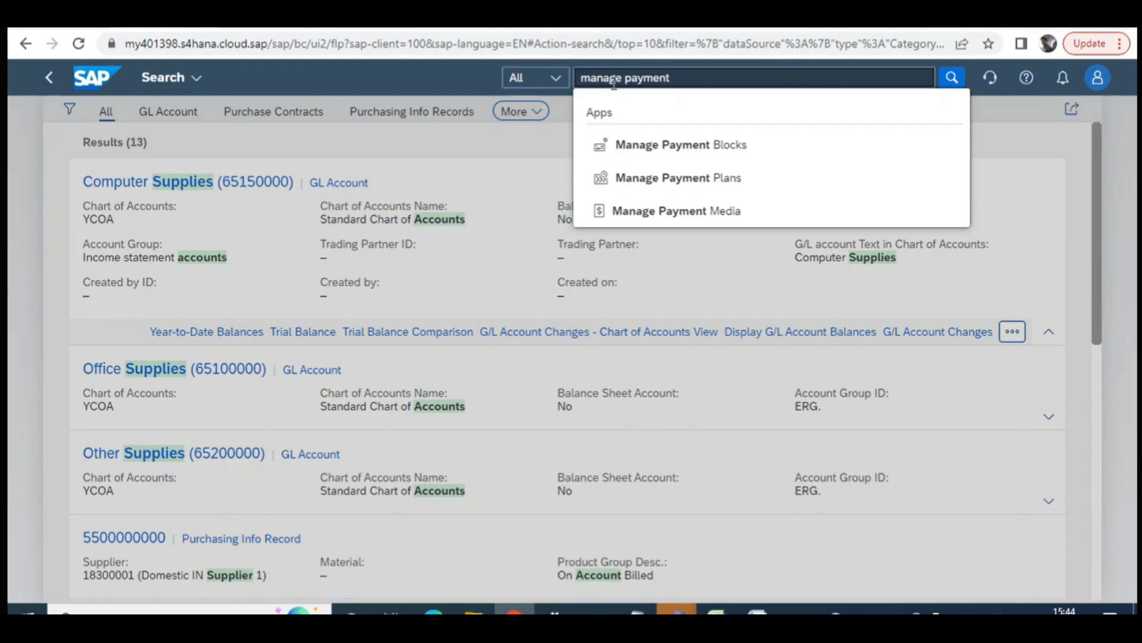
{"action": "left_click", "coordinate": [687, 156]}
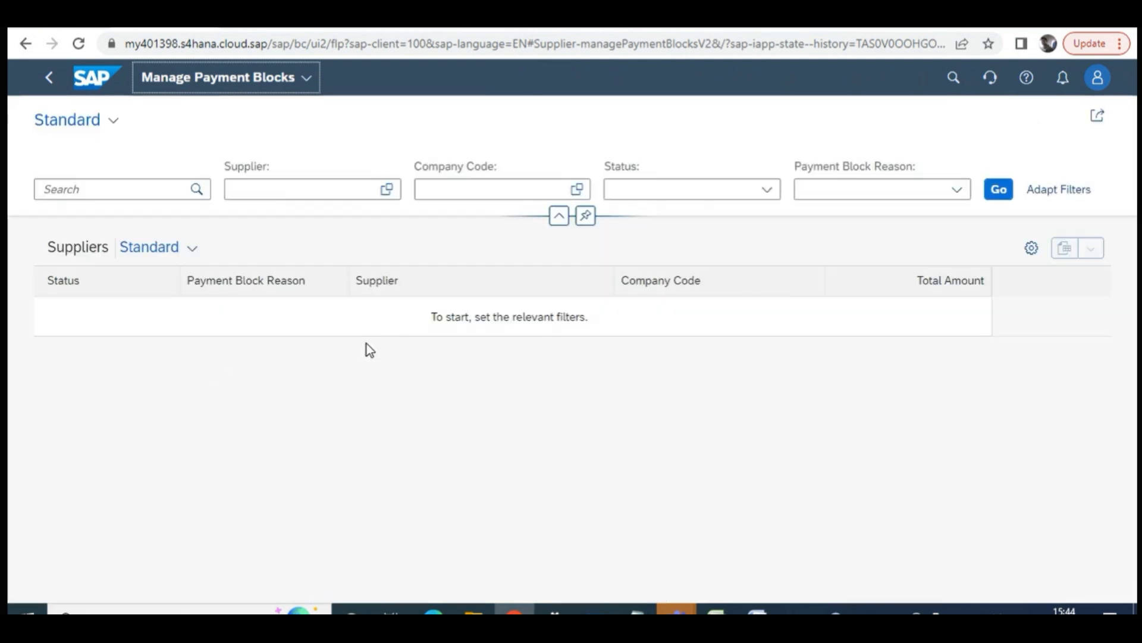
Set the Company Code filter of Manage Payment Blocks to 1810
{"action": "left_click", "coordinate": [513, 188]}
{"action": "type", "text": "1810"}
{"action": "key", "text": "Return"}
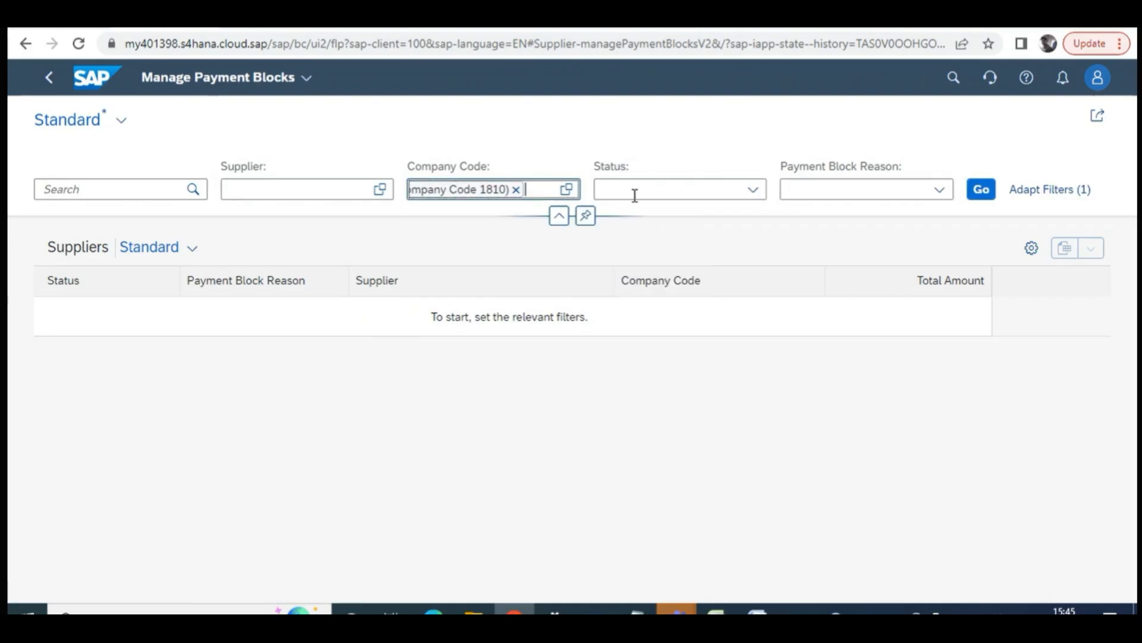
List the suppliers for the filtered company code and open Domestic IN Supplier 1 to examine its open items
{"action": "left_click", "coordinate": [981, 189]}
{"action": "left_click", "coordinate": [981, 189]}
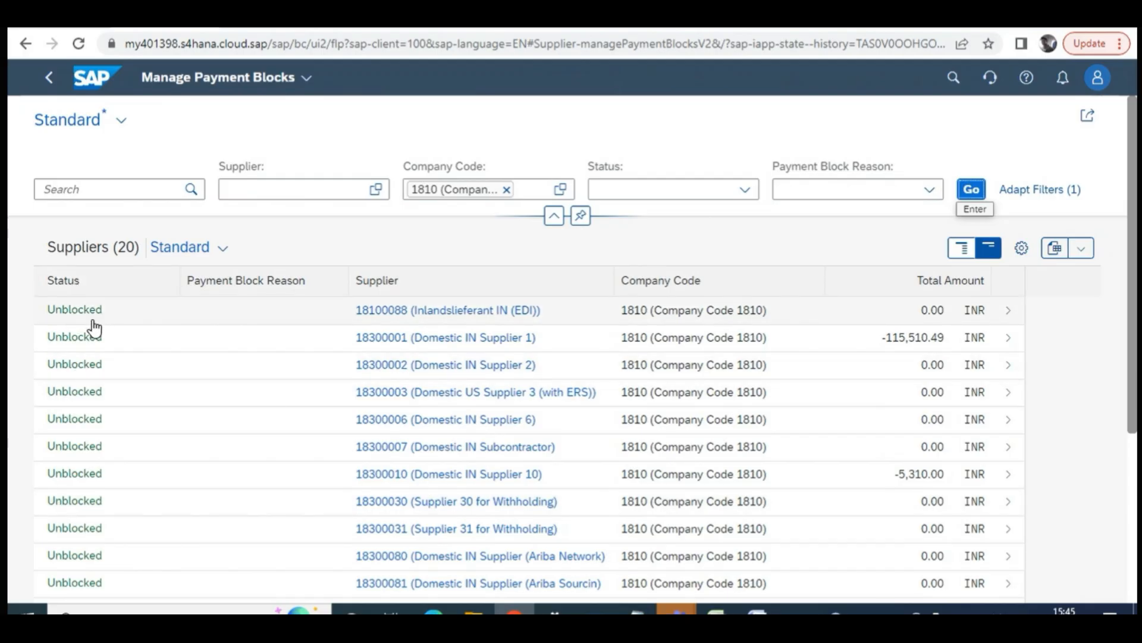
{"action": "mouse_move", "coordinate": [348, 337]}
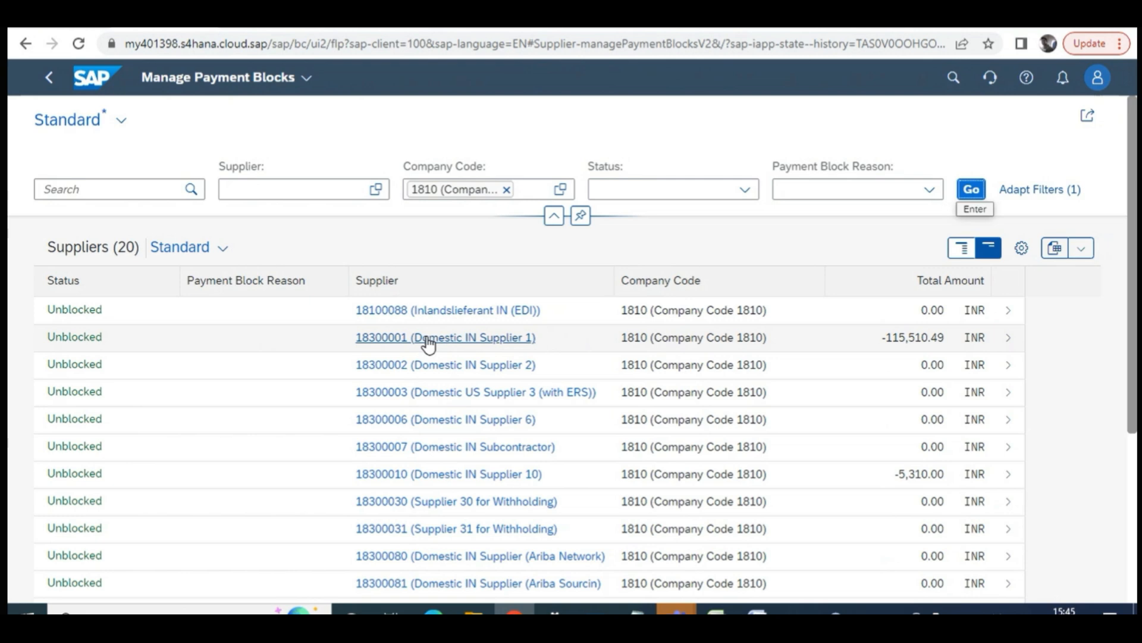
{"action": "left_click", "coordinate": [902, 346]}
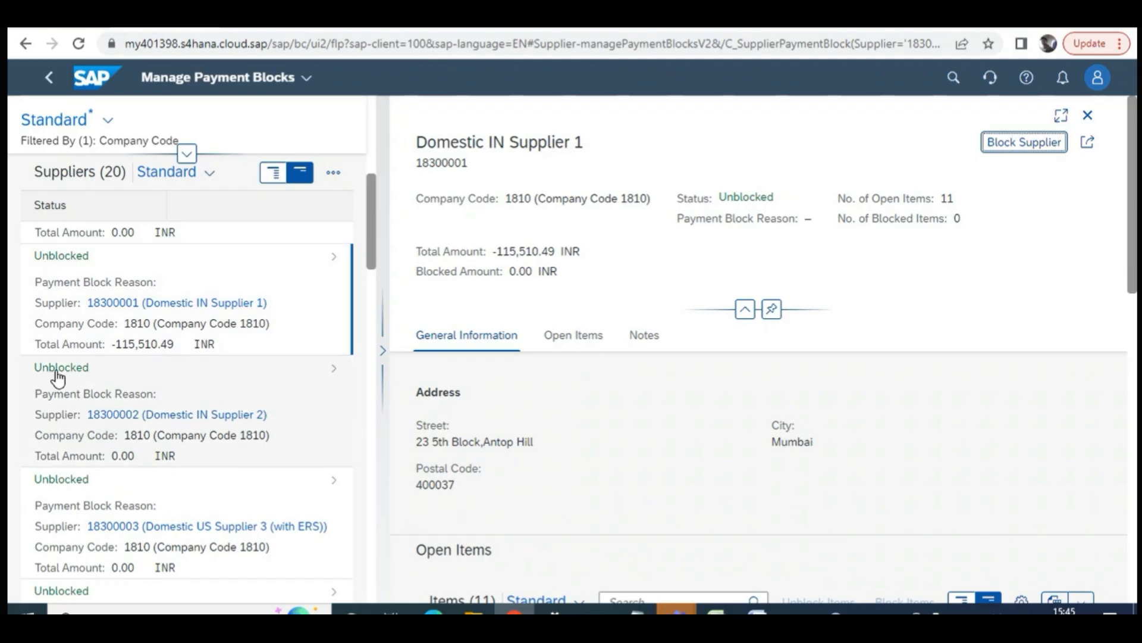
{"action": "scroll", "coordinate": [1033, 315], "scroll_direction": "down", "scroll_amount": 4}
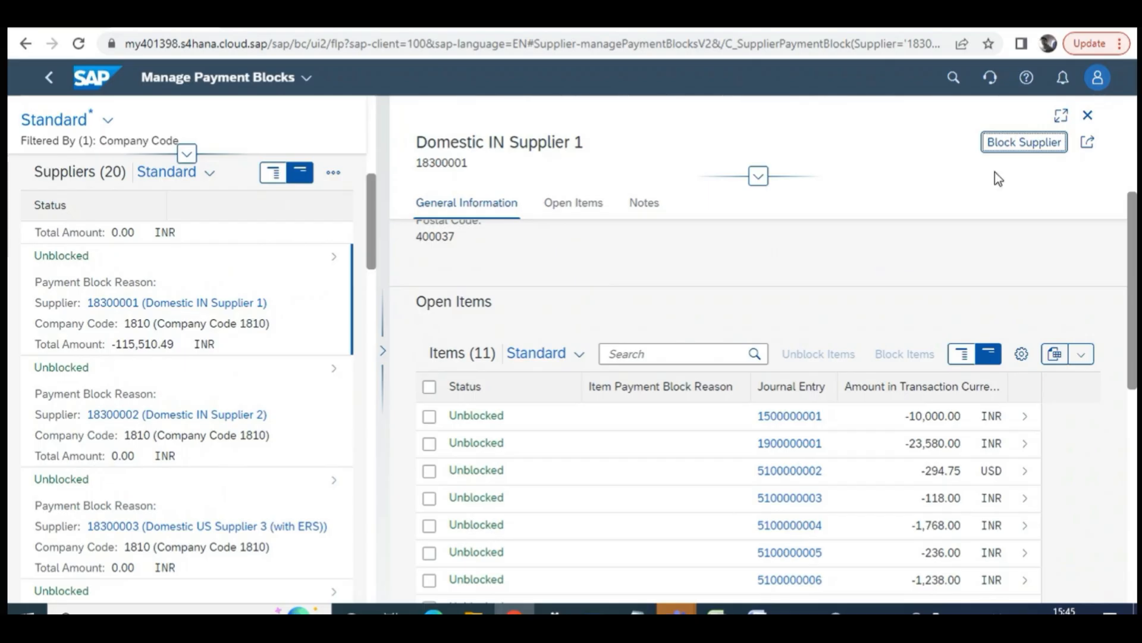
{"action": "left_click_drag", "start_coordinate": [416, 154], "coordinate": [512, 178]}
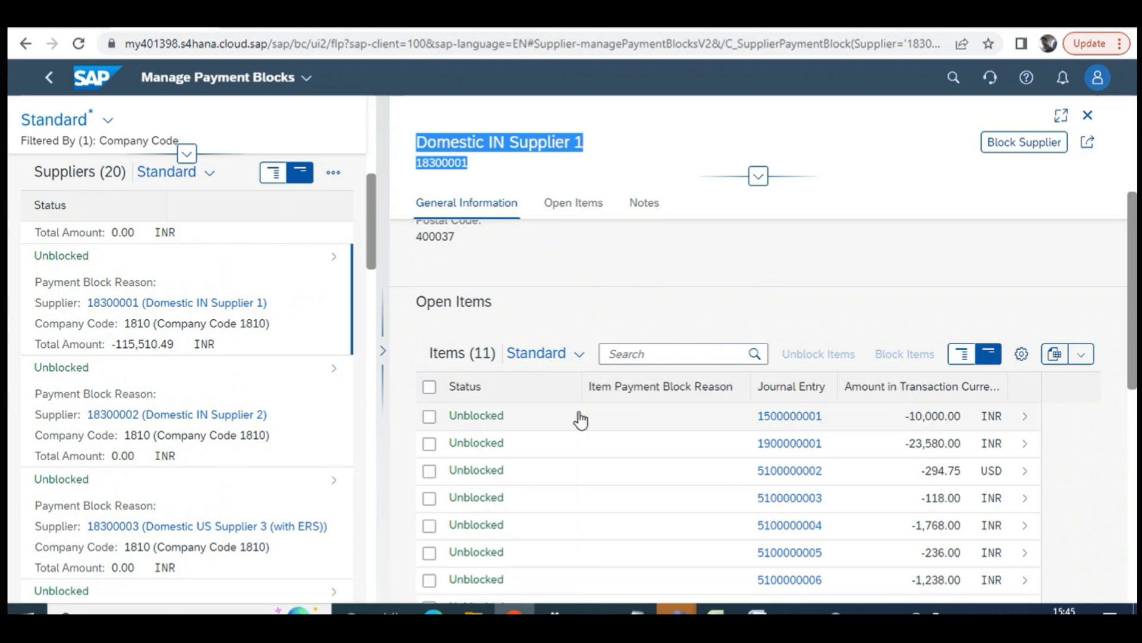
Block the first open item of Domestic IN Supplier 1, for -10,000.00 INR, with the payment block reason Blocked for payment
{"action": "left_click", "coordinate": [430, 416]}
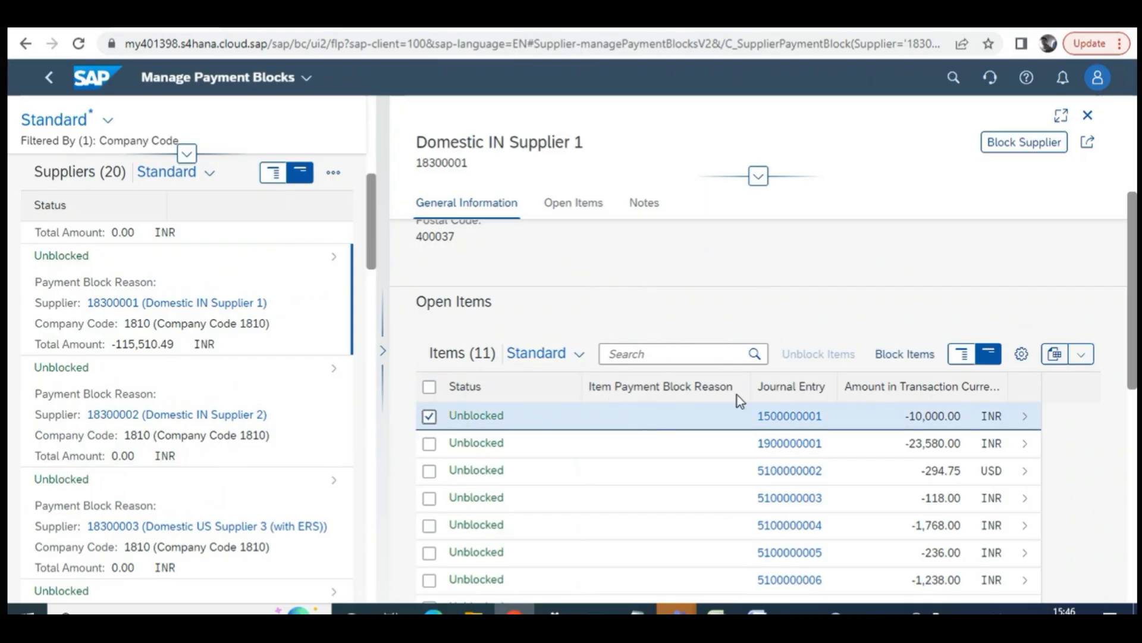
{"action": "left_click", "coordinate": [911, 356]}
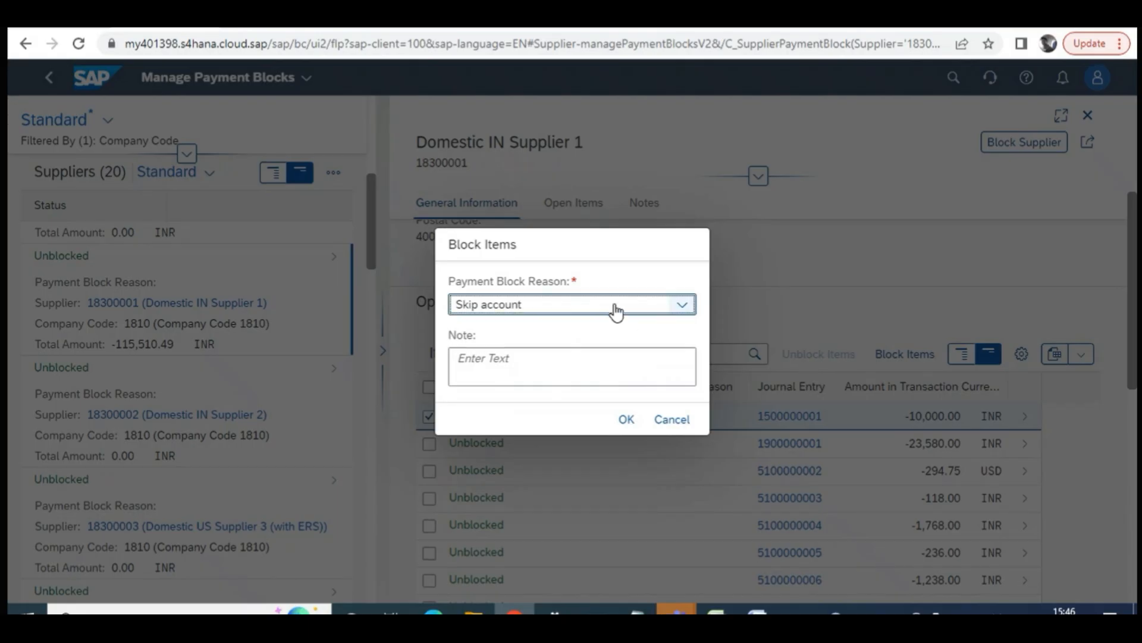
{"action": "left_click", "coordinate": [683, 305]}
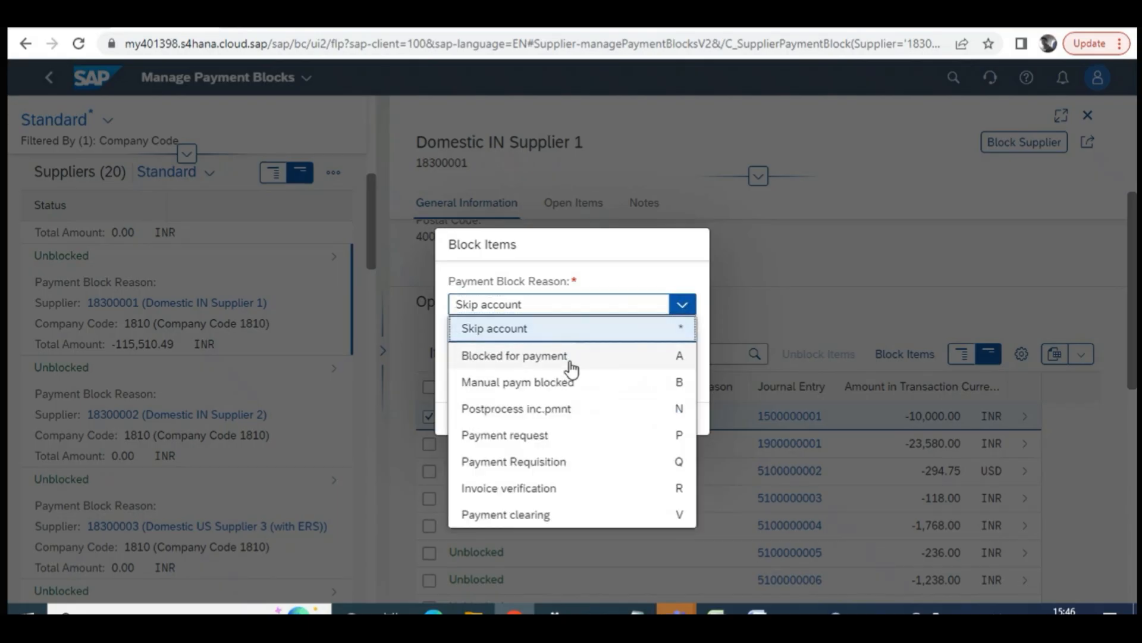
{"action": "left_click", "coordinate": [566, 357]}
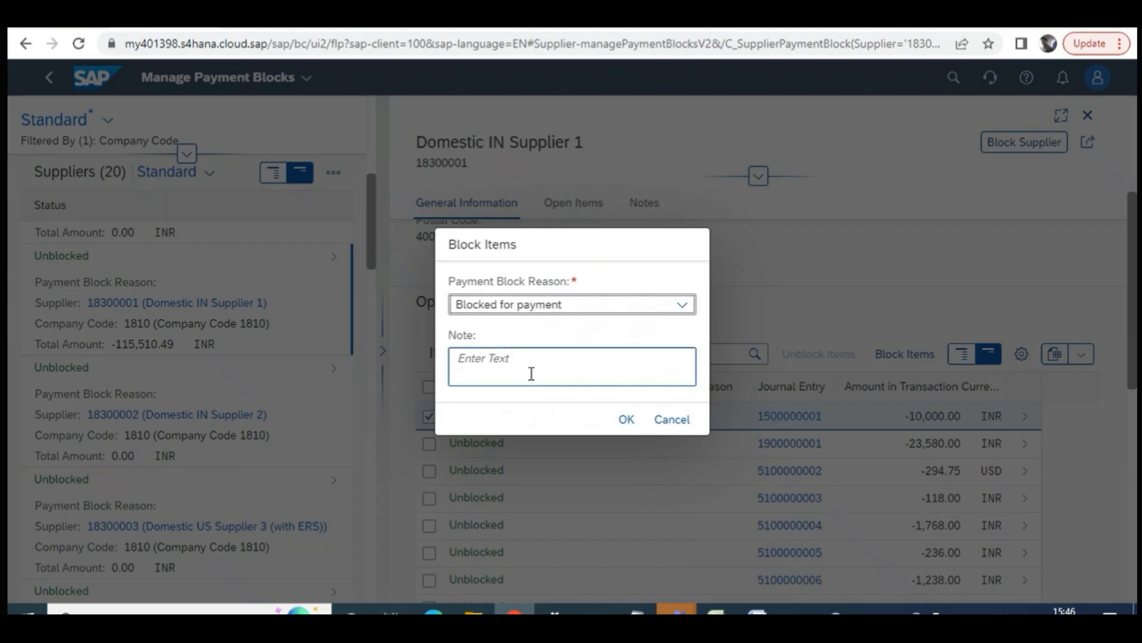
{"action": "left_click", "coordinate": [627, 420]}
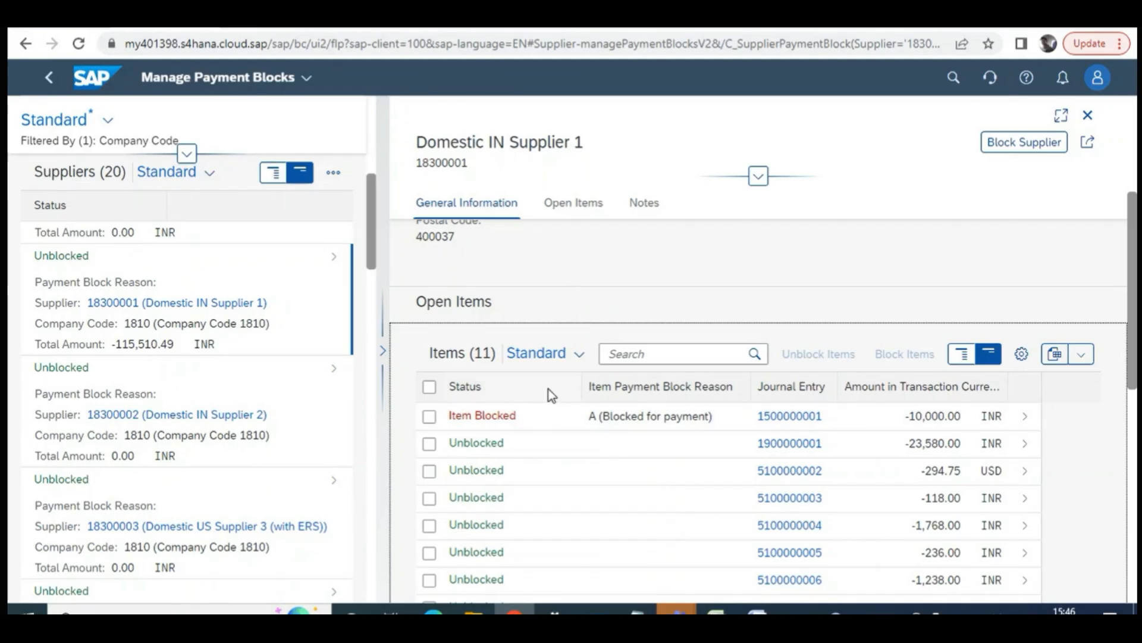
Unblock the -10,000.00 INR open item of Domestic IN Supplier 1 for payment
{"action": "left_click", "coordinate": [430, 417]}
{"action": "left_click", "coordinate": [825, 364]}
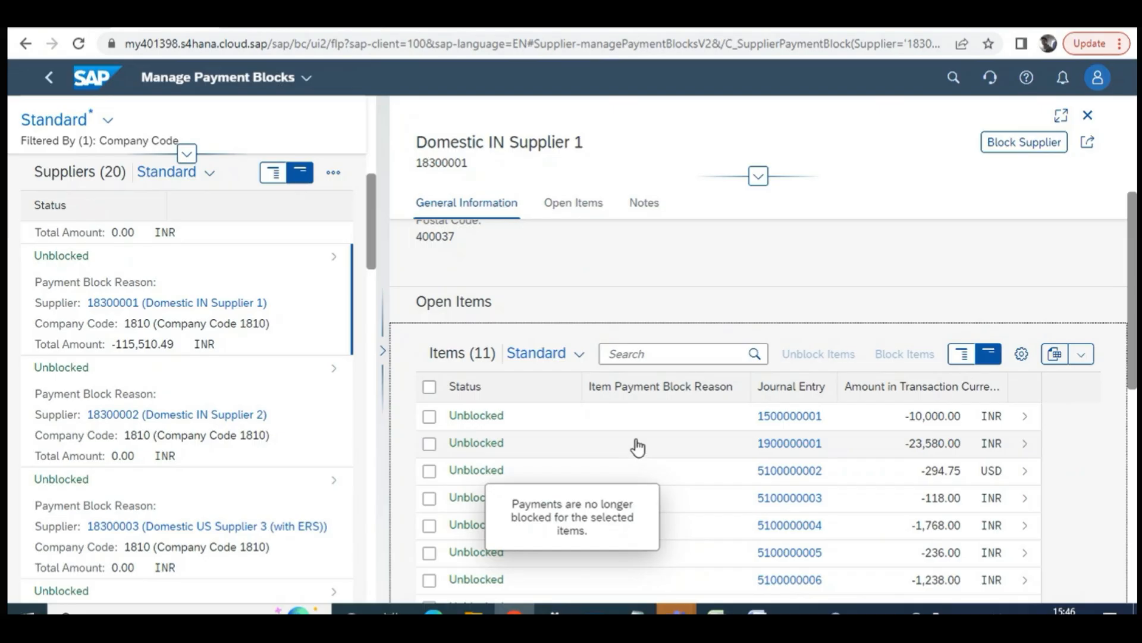
{"action": "scroll", "coordinate": [635, 446], "scroll_direction": "up", "scroll_amount": 5}
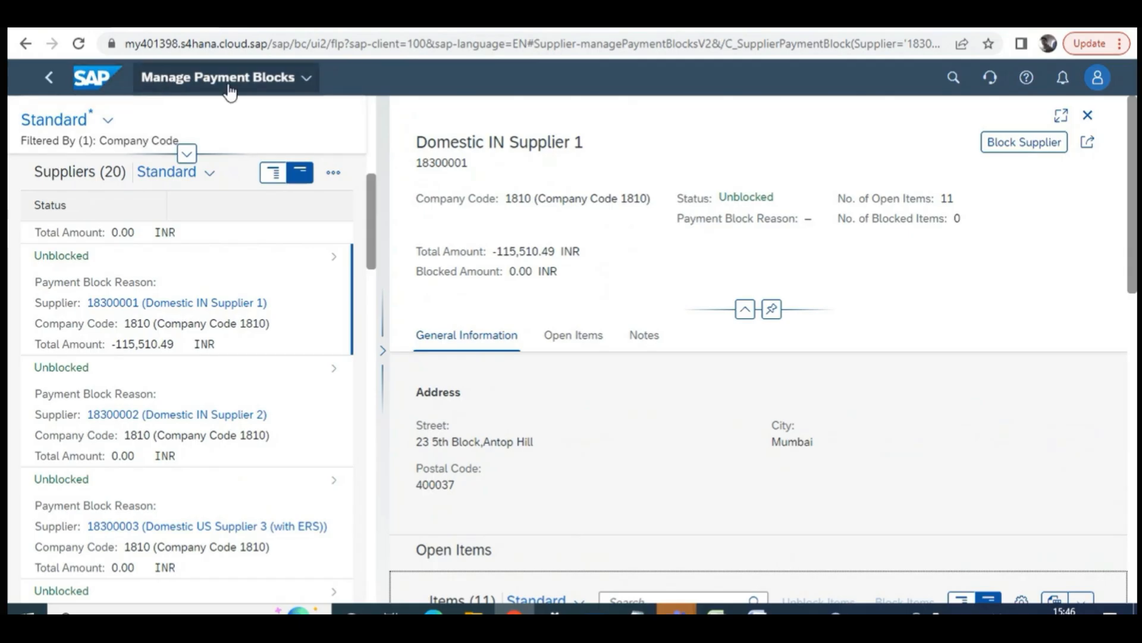
Leave Manage Payment Blocks and review the supplier payment section and its manual, automatic and single payment flowcharts in the Word guide
{"action": "left_click", "coordinate": [49, 86]}
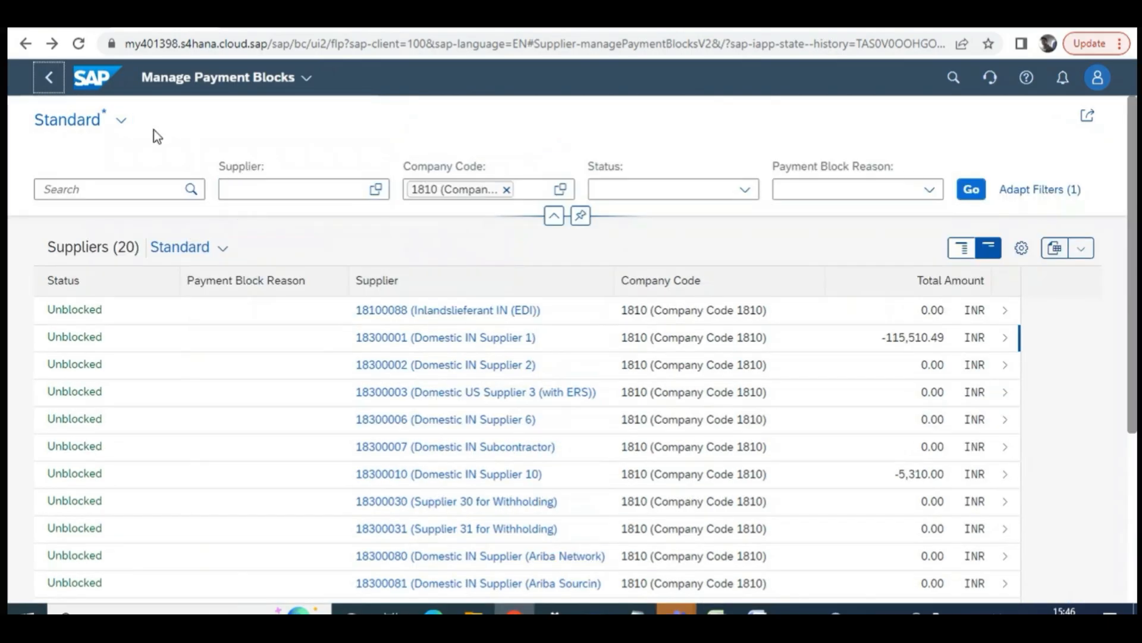
{"action": "left_click", "coordinate": [52, 78]}
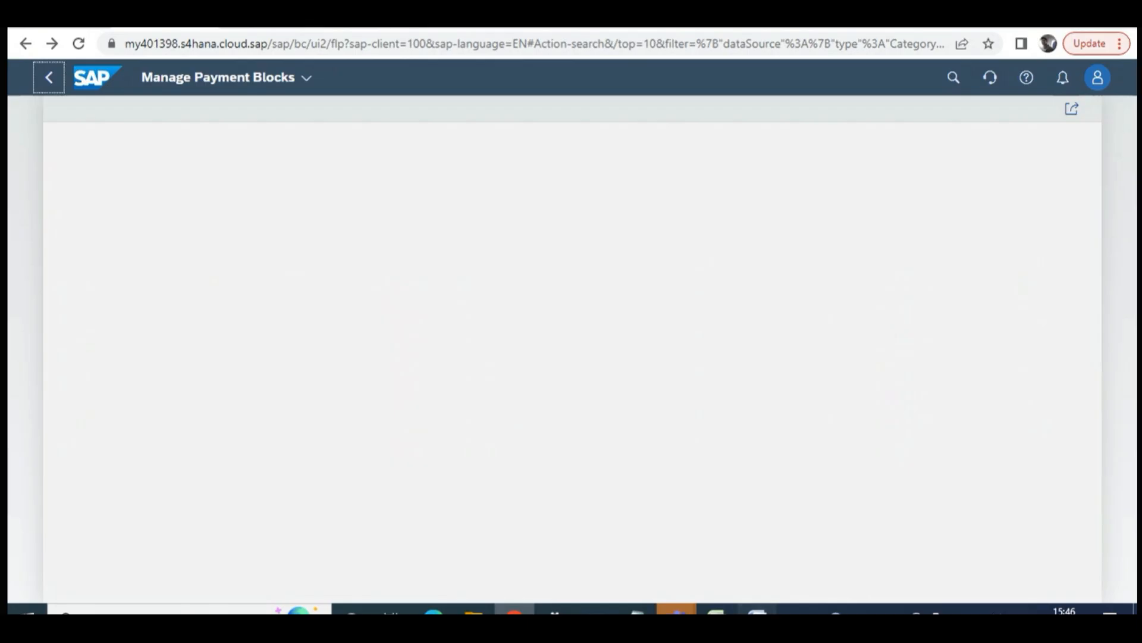
{"action": "left_click", "coordinate": [757, 611]}
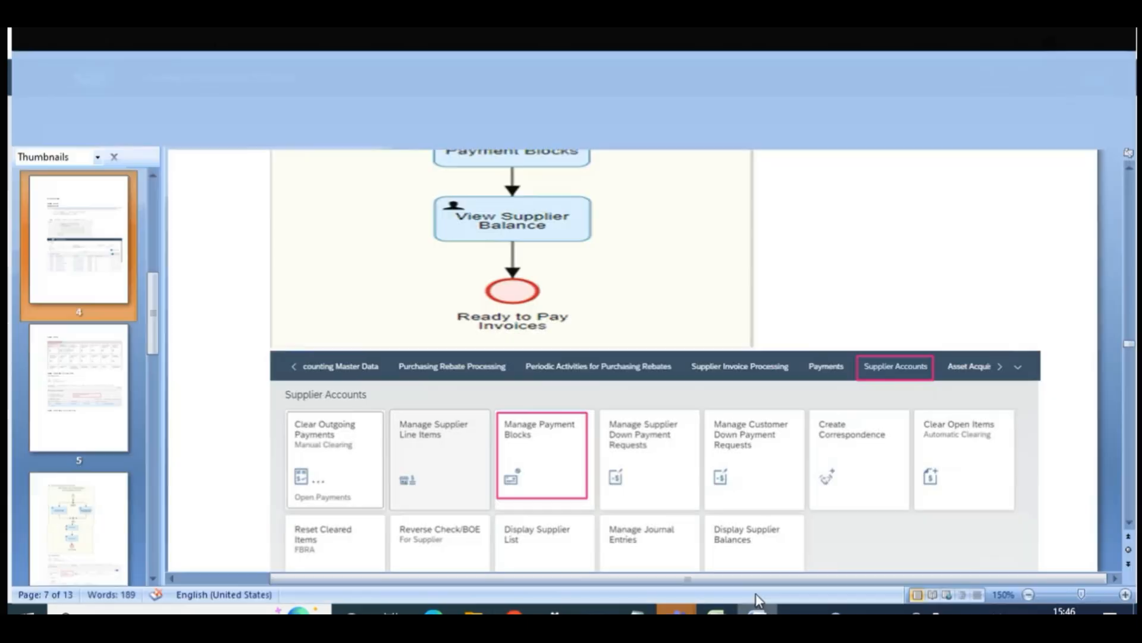
{"action": "scroll", "coordinate": [554, 400], "scroll_direction": "down", "scroll_amount": 9}
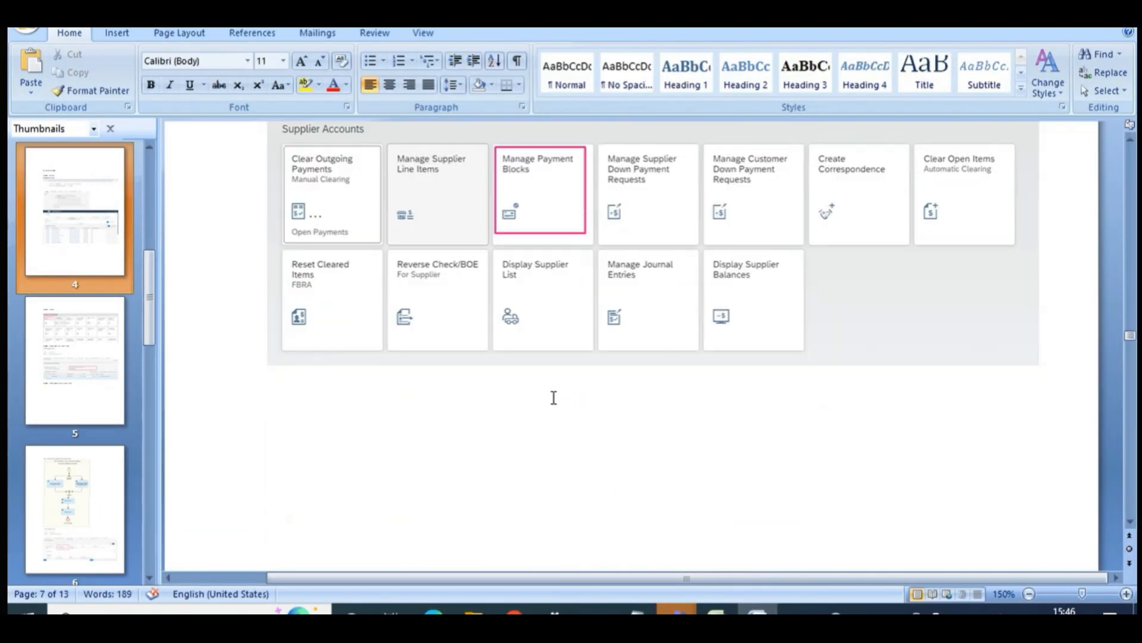
{"action": "scroll", "coordinate": [553, 398], "scroll_direction": "down", "scroll_amount": 8}
{"action": "scroll", "coordinate": [554, 400], "scroll_direction": "down", "scroll_amount": 8}
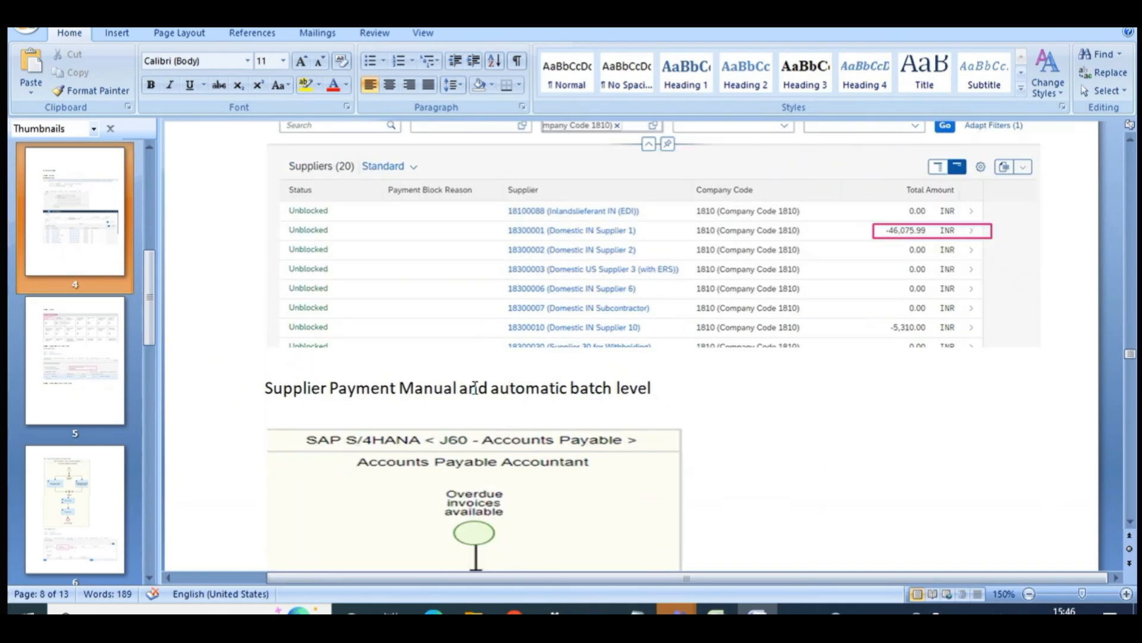
{"action": "scroll", "coordinate": [474, 388], "scroll_direction": "down", "scroll_amount": 20}
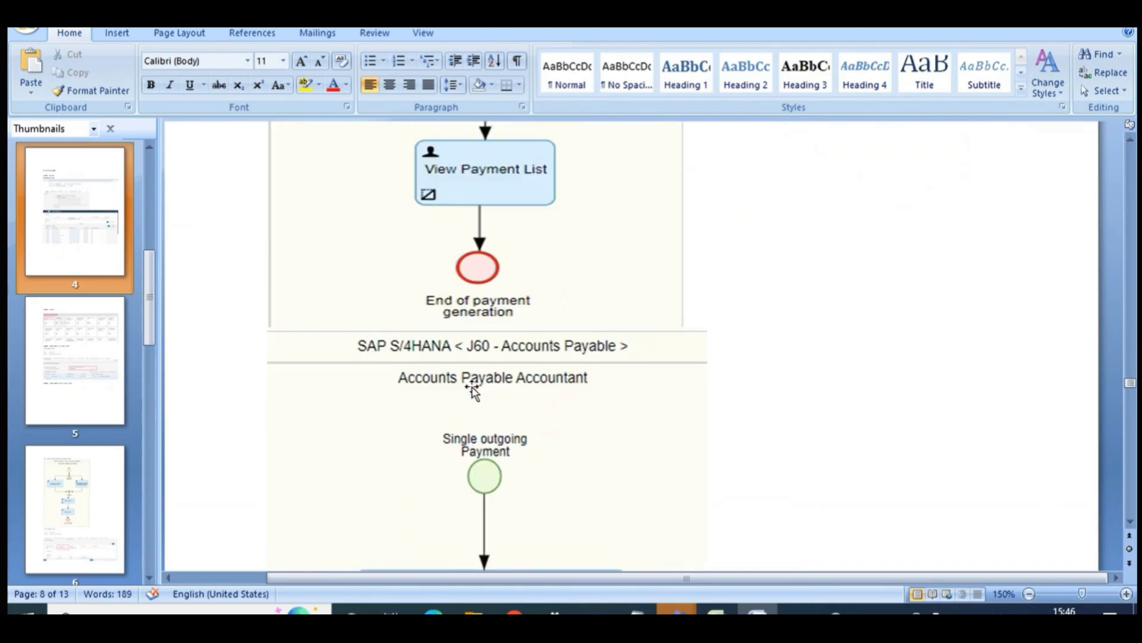
{"action": "scroll", "coordinate": [474, 390], "scroll_direction": "up", "scroll_amount": 4}
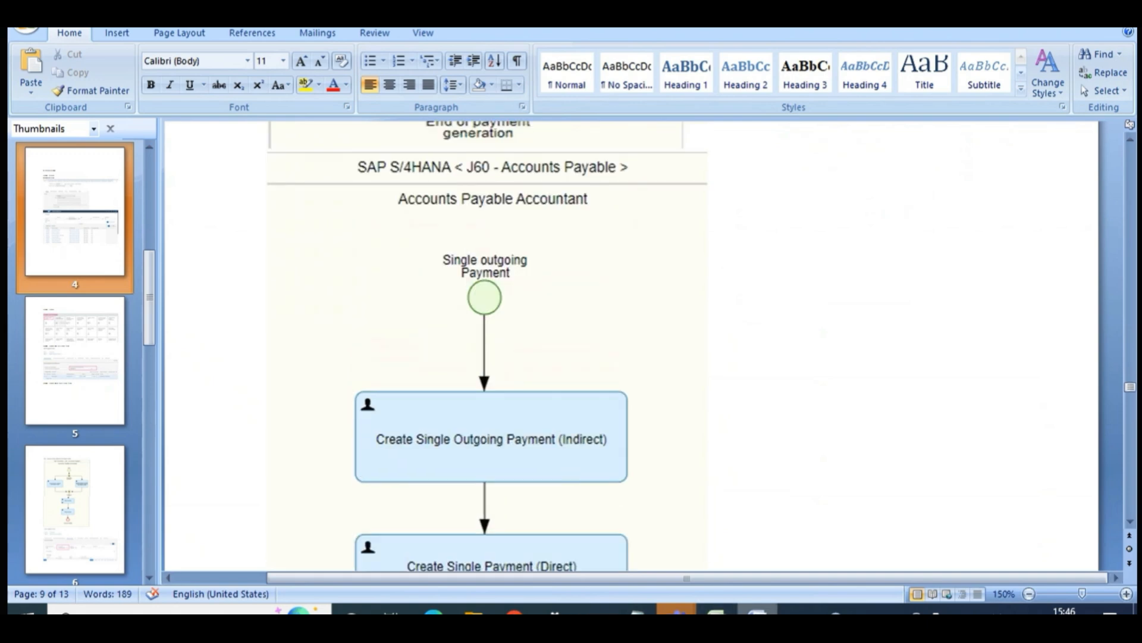
Return to SAP in the browser, check the participants in the Teams meeting, and minimize the meeting window
{"action": "left_click", "coordinate": [514, 612]}
{"action": "left_click", "coordinate": [676, 612]}
{"action": "left_click", "coordinate": [708, 526]}
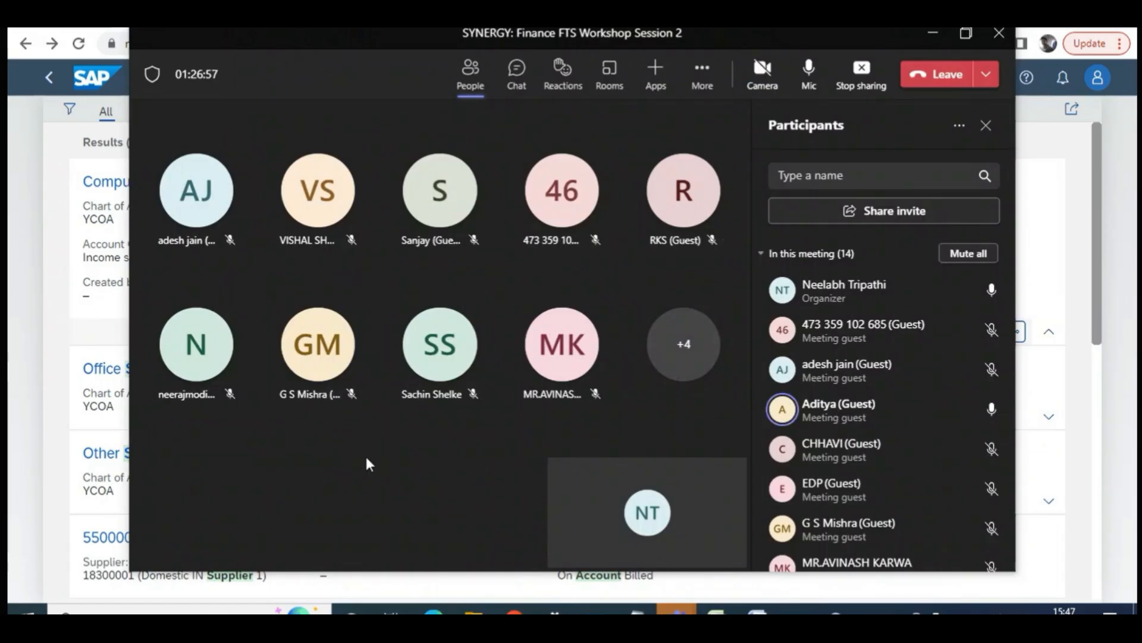
{"action": "left_click", "coordinate": [936, 37]}
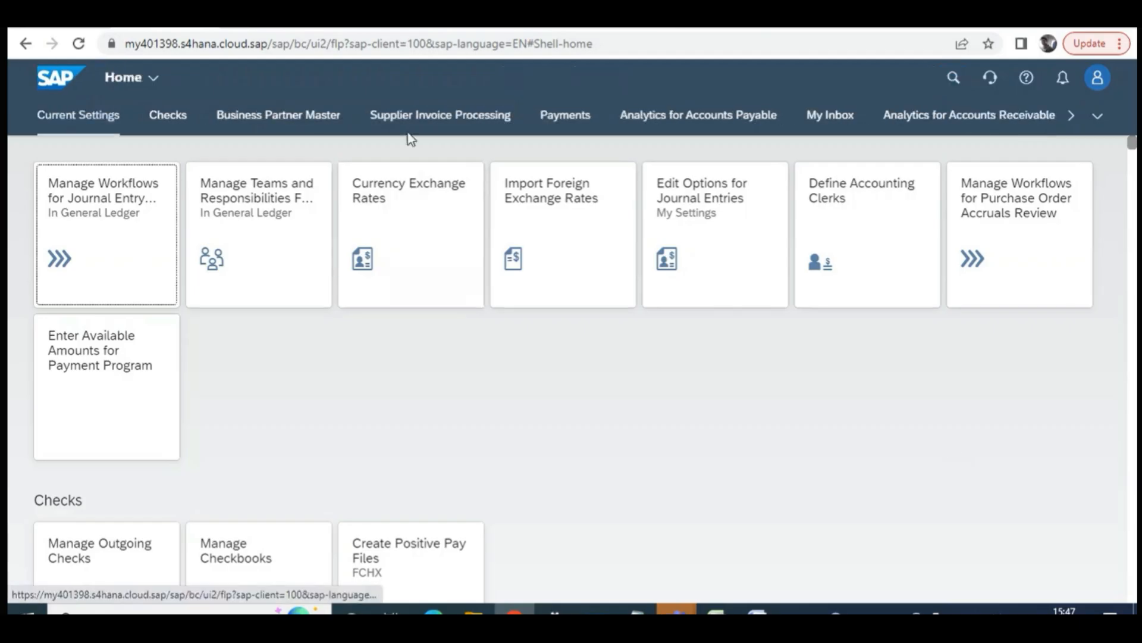
Open Post Outgoing Payments from the Payments group of the SAP home page and set the Journal Entry Date to 09/14/2022
{"action": "scroll", "coordinate": [414, 137], "scroll_direction": "down", "scroll_amount": 15}
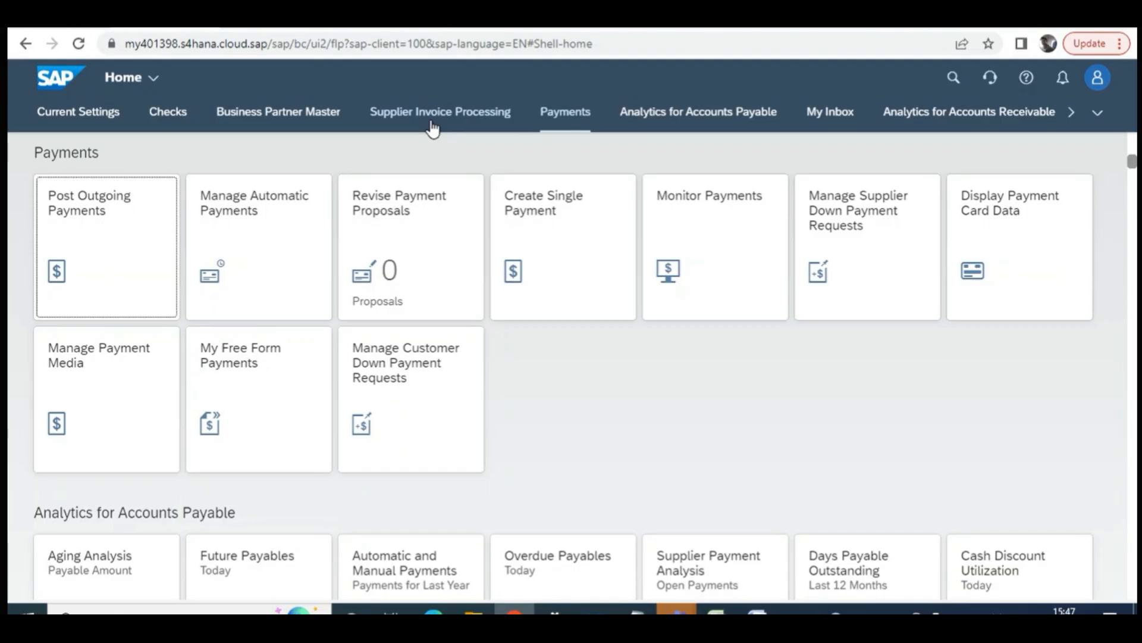
{"action": "left_click", "coordinate": [102, 241]}
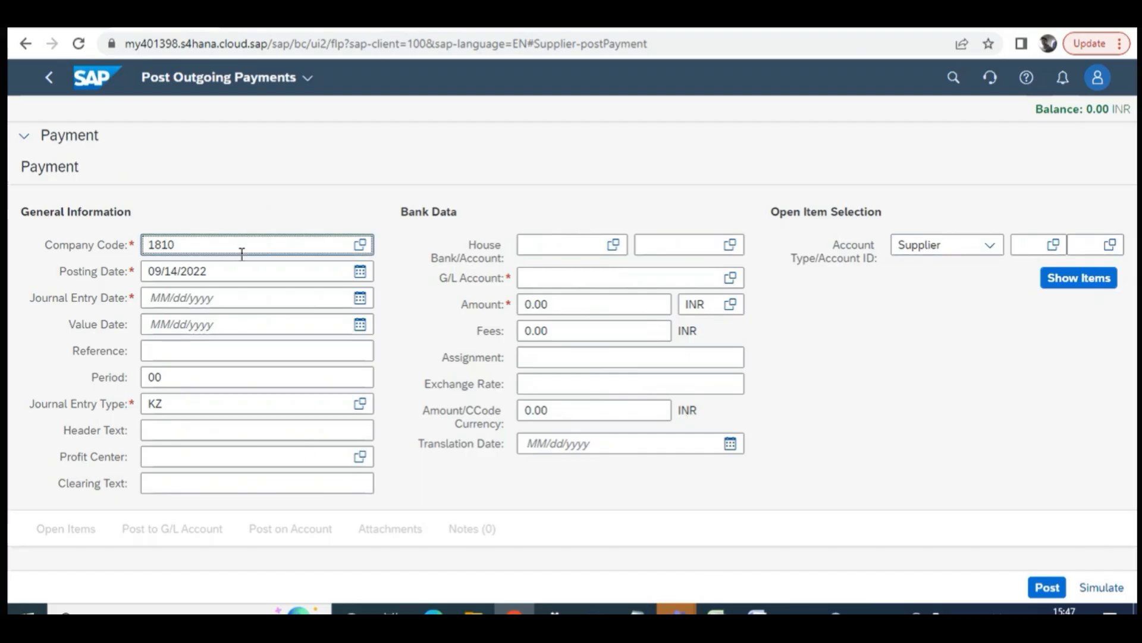
{"action": "left_click", "coordinate": [216, 272]}
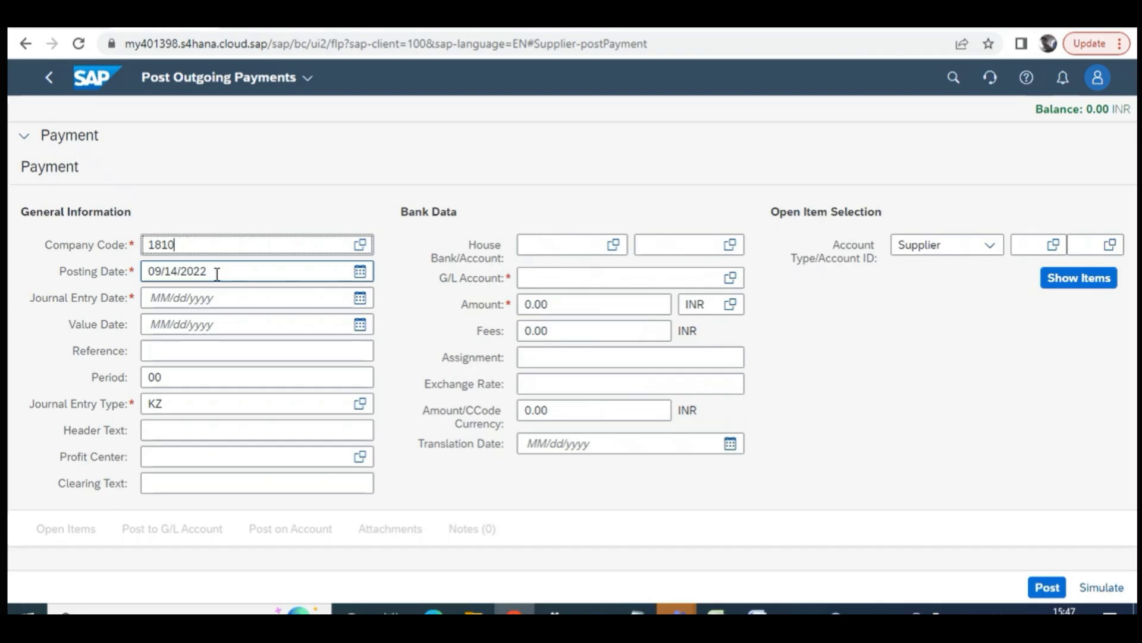
{"action": "left_click", "coordinate": [217, 297]}
{"action": "left_click", "coordinate": [360, 298]}
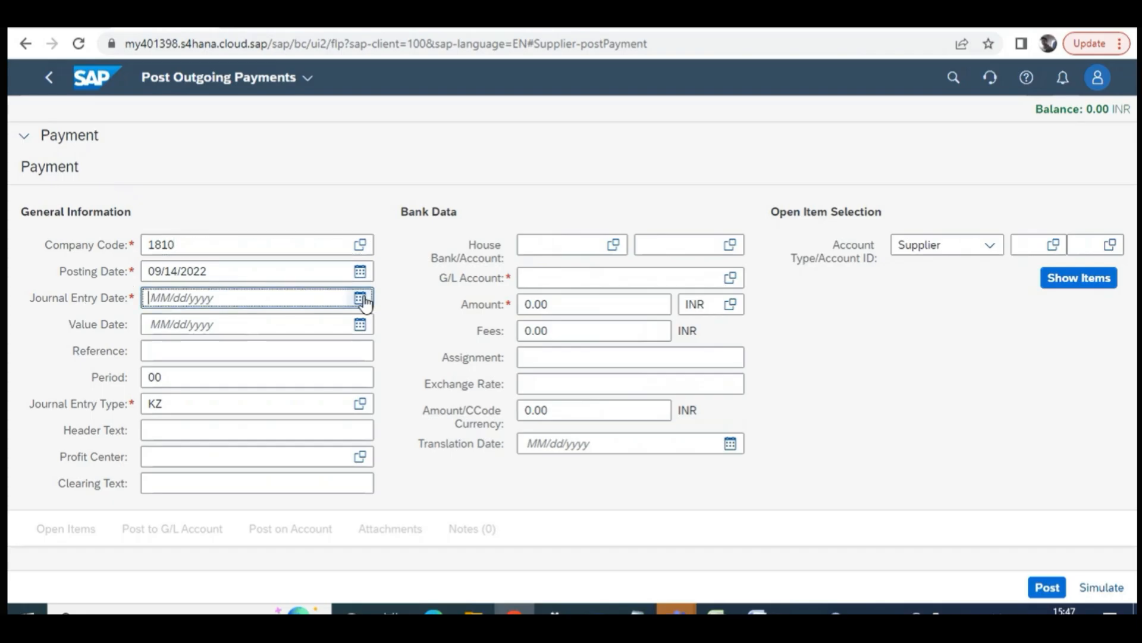
{"action": "left_click", "coordinate": [266, 434]}
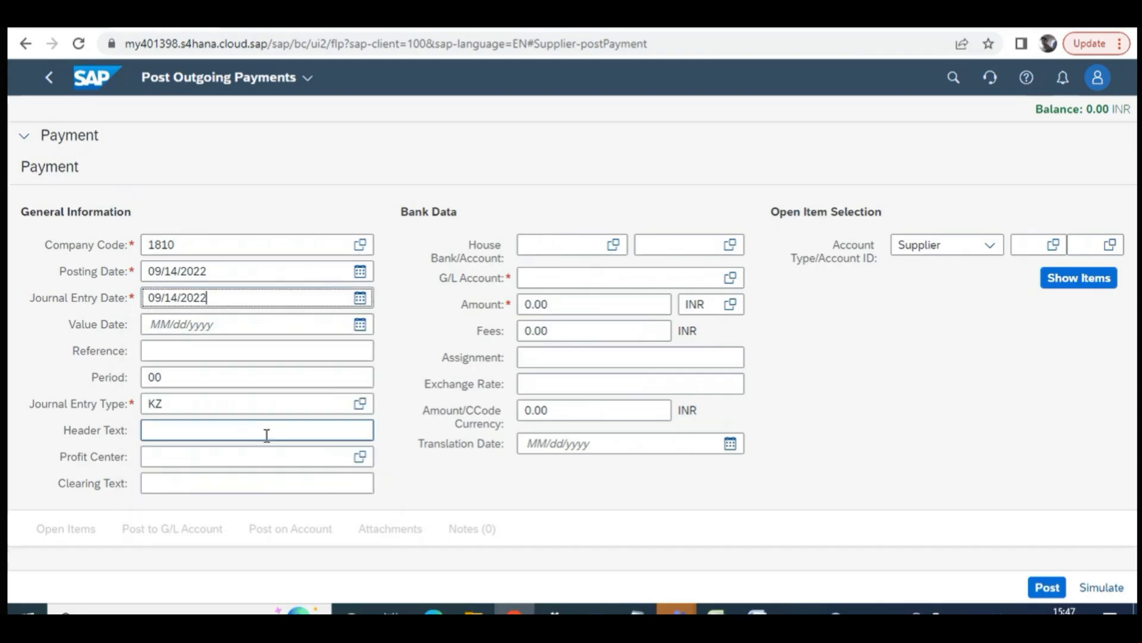
Keep journal entry type KZ and enter "Ven Pay 3" as the payment's reference
{"action": "left_click", "coordinate": [179, 402]}
{"action": "double_click", "coordinate": [173, 403]}
{"action": "left_click", "coordinate": [174, 403]}
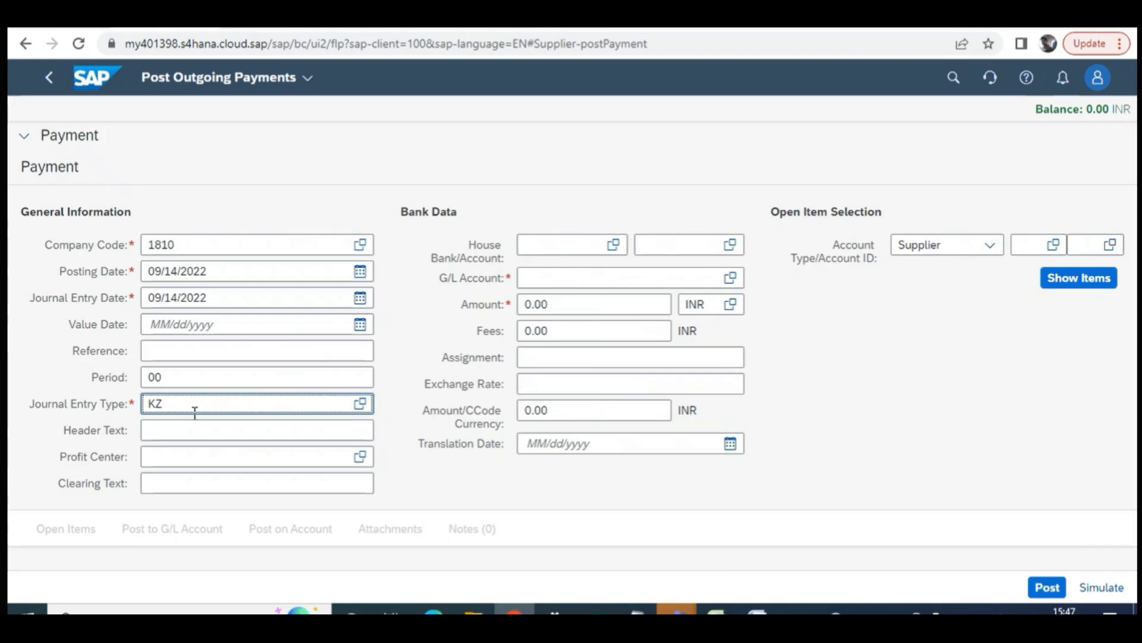
{"action": "left_click", "coordinate": [199, 352]}
{"action": "type", "text": "Vend"}
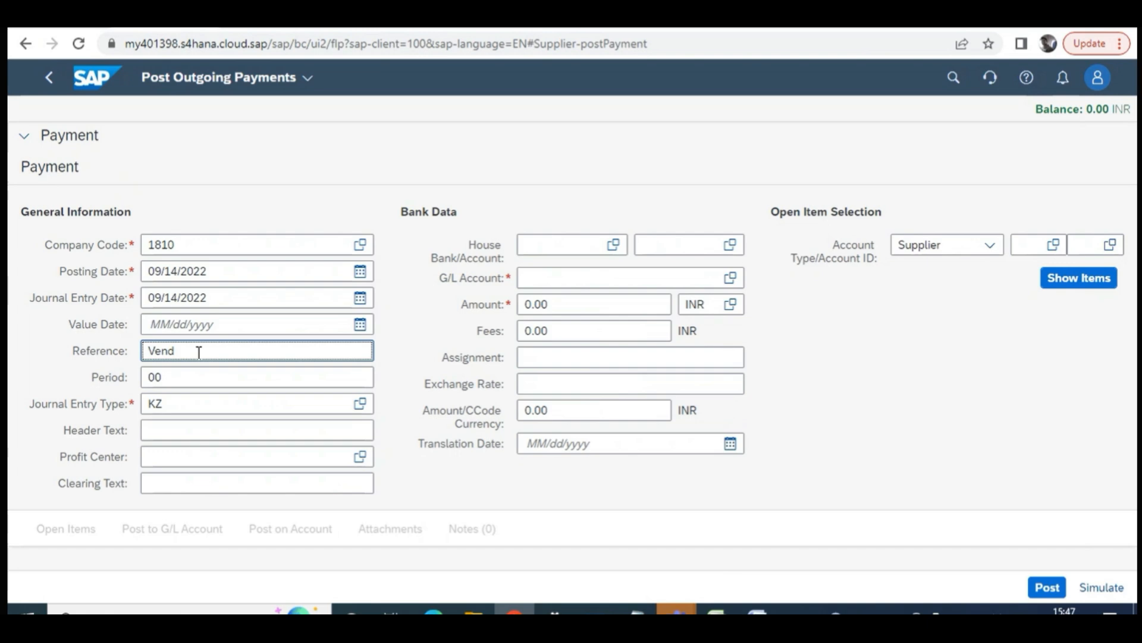
{"action": "key", "text": "BackSpace"}
{"action": "type", "text": "Pay 3"}
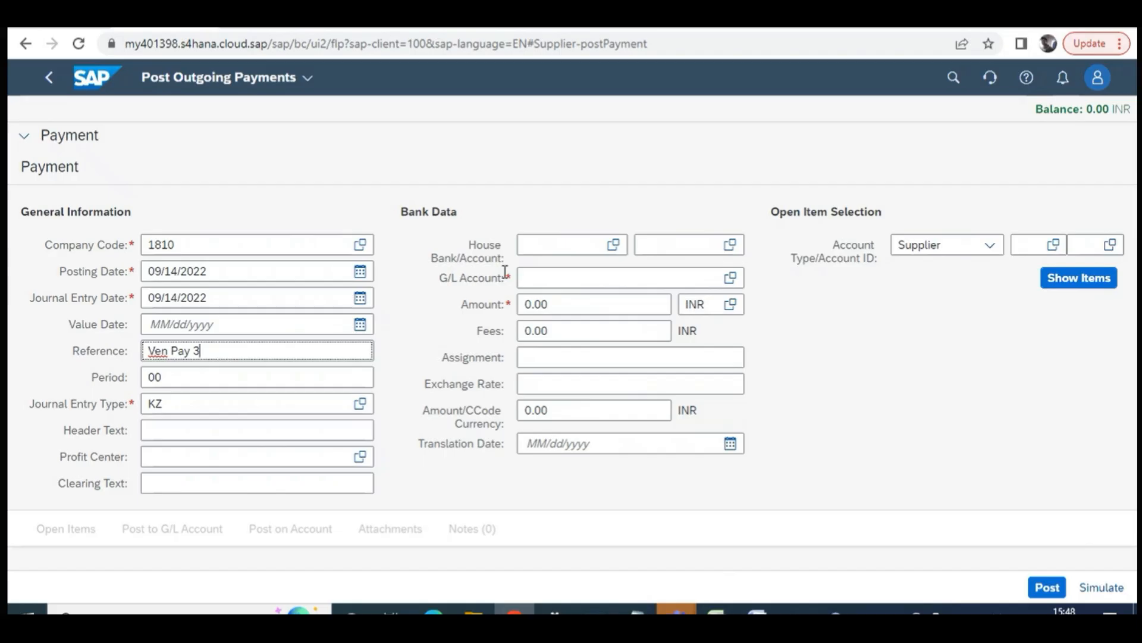
Choose the recently used Main Bank Account 11001000 with house bank INBK1 and account INAC1 as the payment's G/L account
{"action": "left_click_drag", "start_coordinate": [513, 280], "coordinate": [491, 279]}
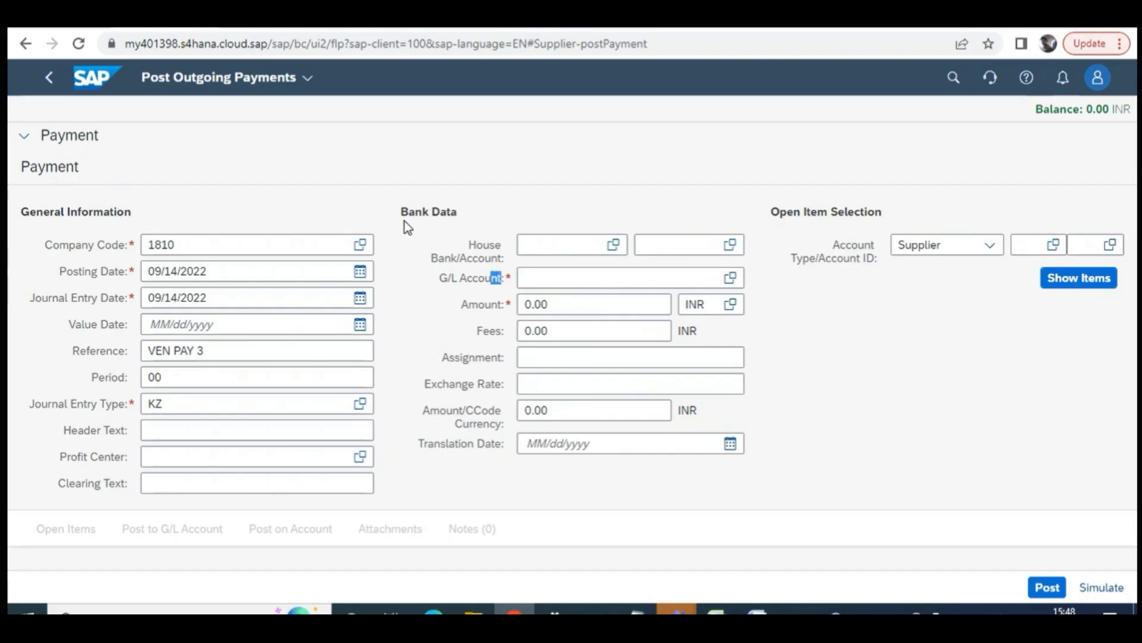
{"action": "mouse_move", "coordinate": [401, 215]}
{"action": "left_mouse_down"}
{"action": "mouse_move", "coordinate": [463, 211]}
{"action": "mouse_move", "coordinate": [397, 218]}
{"action": "left_mouse_up"}
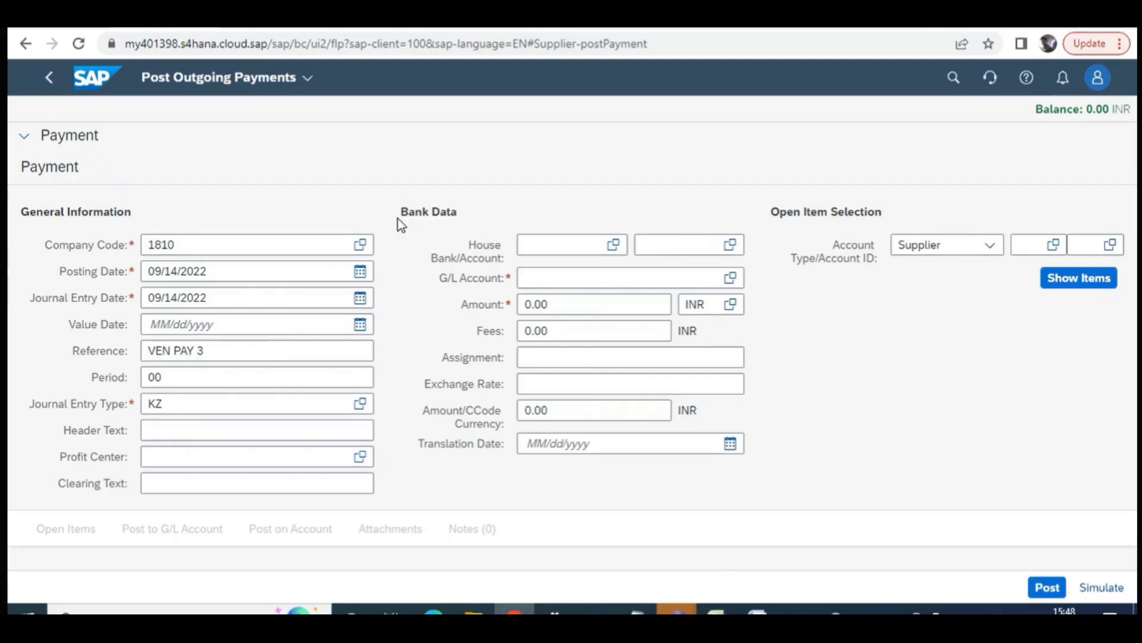
{"action": "left_click", "coordinate": [565, 278]}
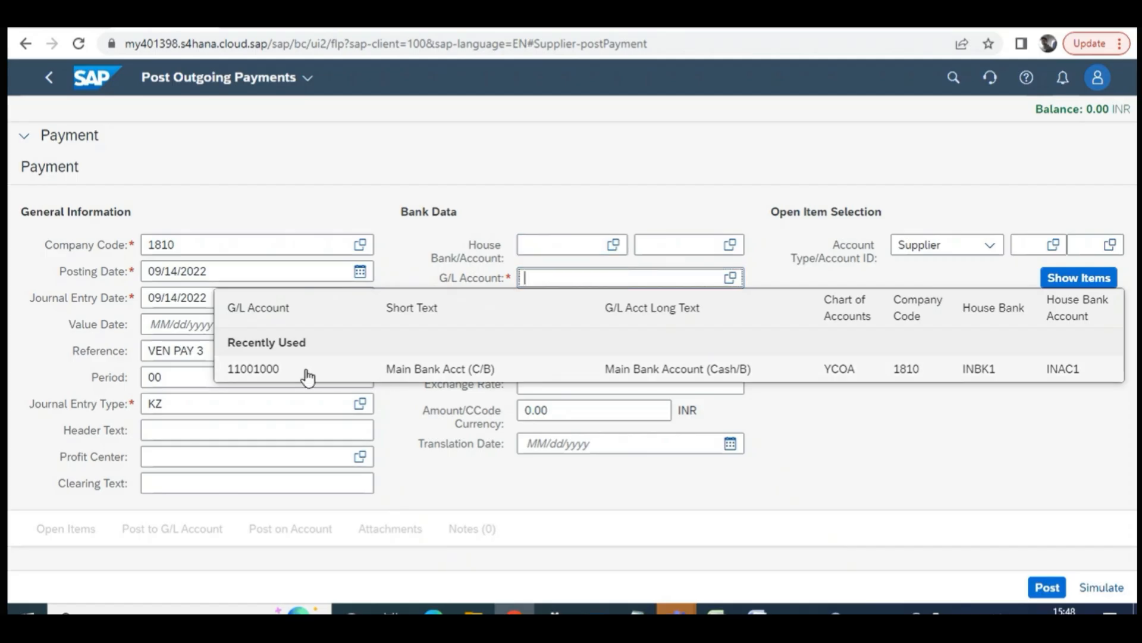
{"action": "left_click", "coordinate": [256, 370]}
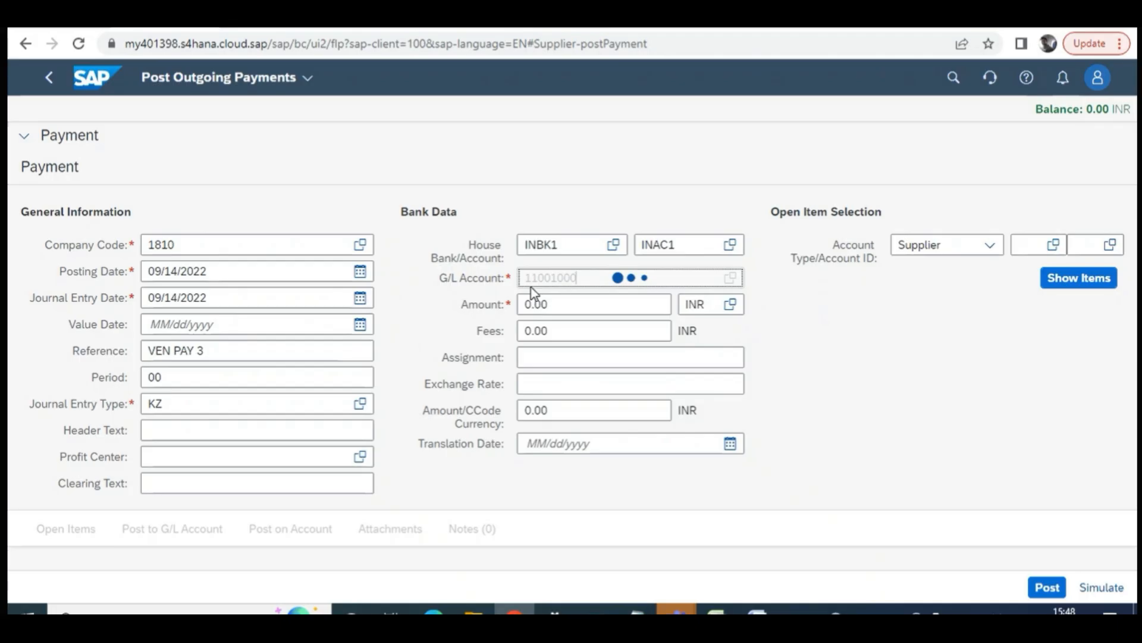
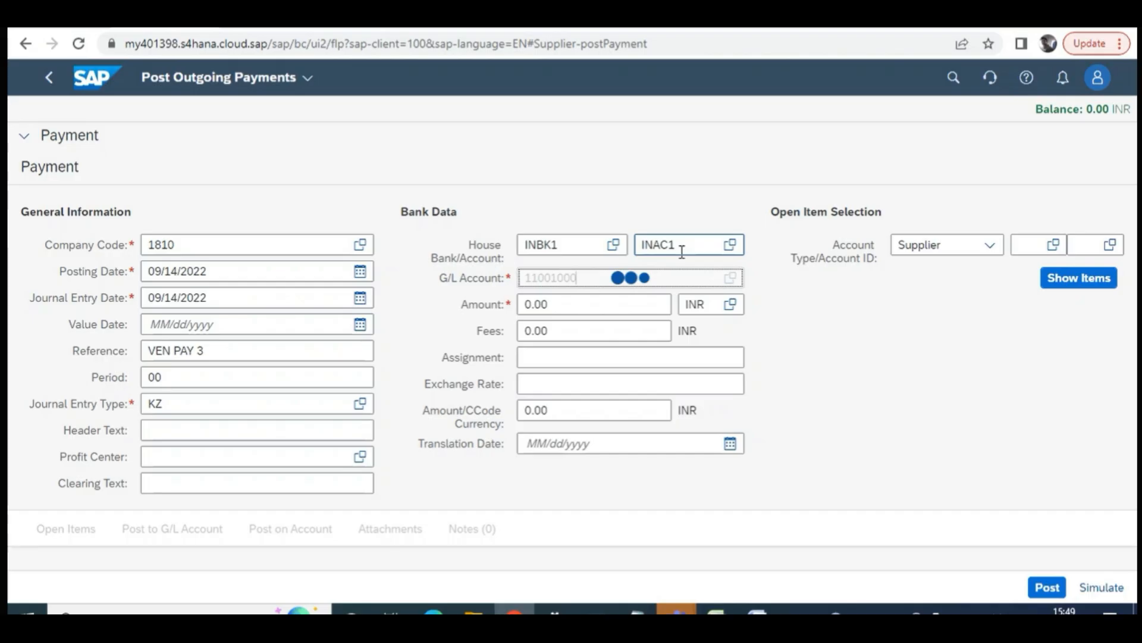
{"action": "left_click", "coordinate": [524, 329]}
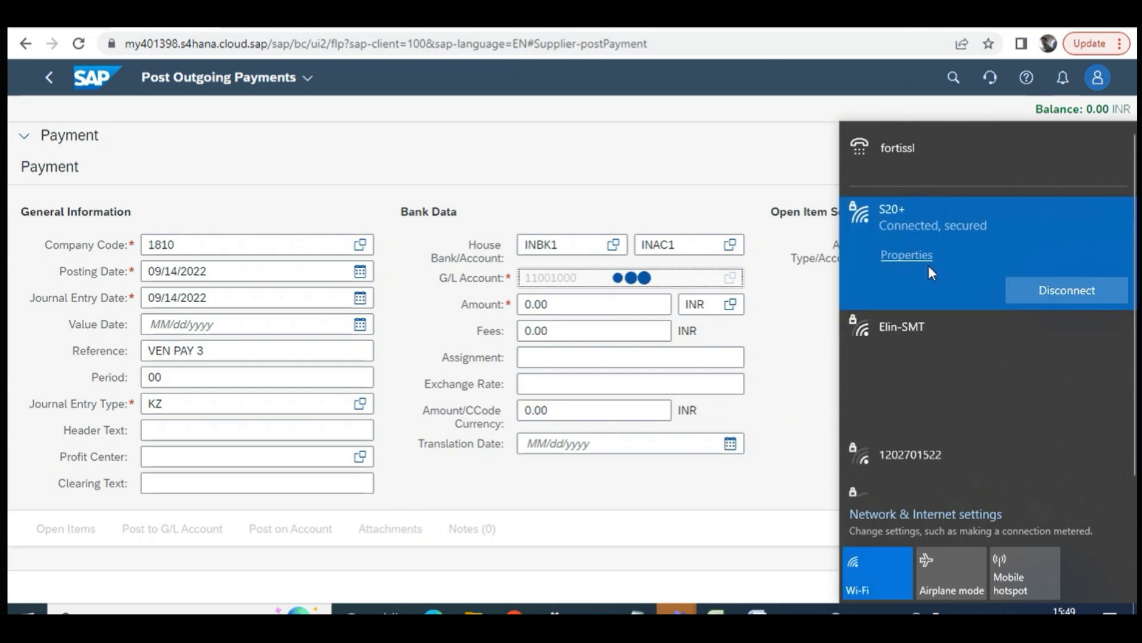
Try to connect the computer to the Elin-SMT Wi-Fi network and close the network list
{"action": "left_click", "coordinate": [905, 335]}
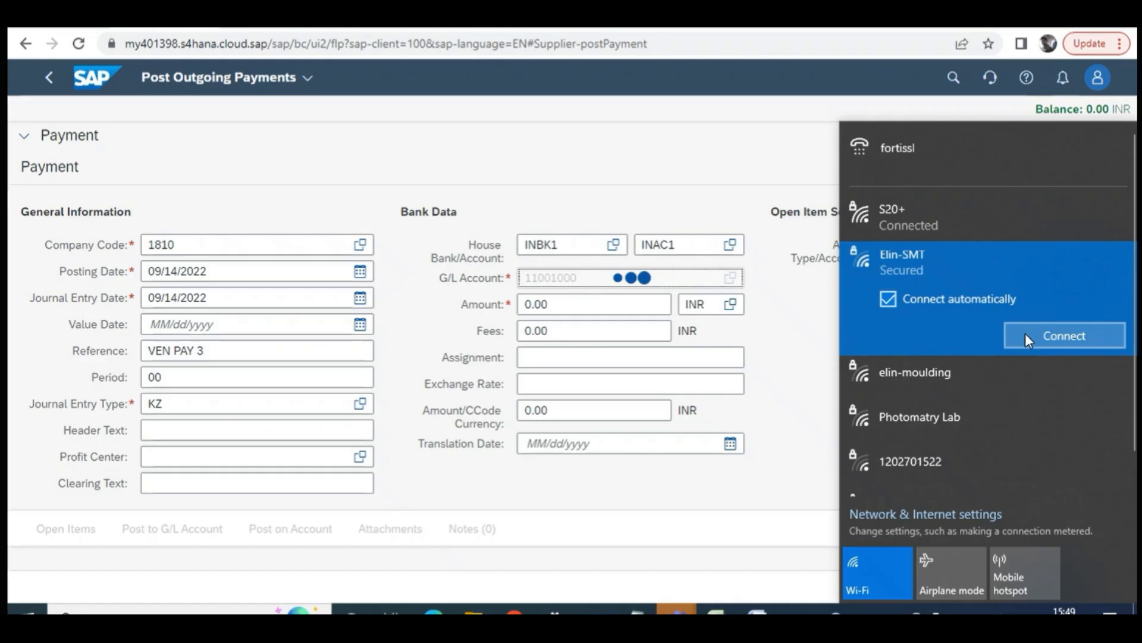
{"action": "left_click", "coordinate": [1026, 333]}
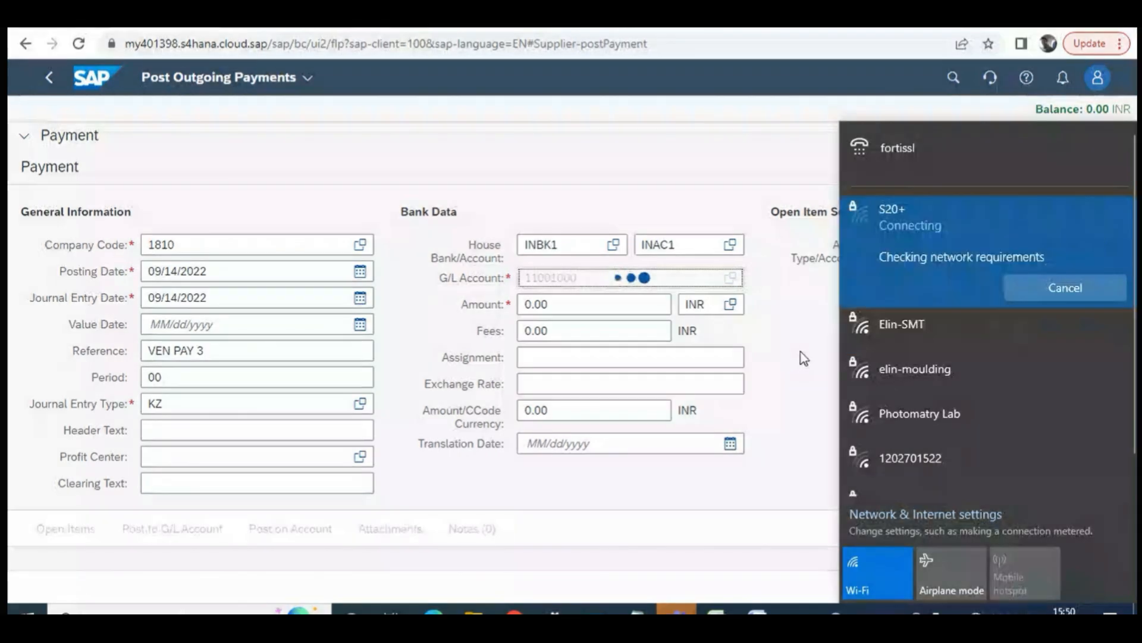
{"action": "left_click", "coordinate": [810, 312]}
Switch to the Teams meeting window, check the participants, and return to SAP in the browser
{"action": "mouse_move", "coordinate": [677, 609]}
{"action": "left_click", "coordinate": [737, 528]}
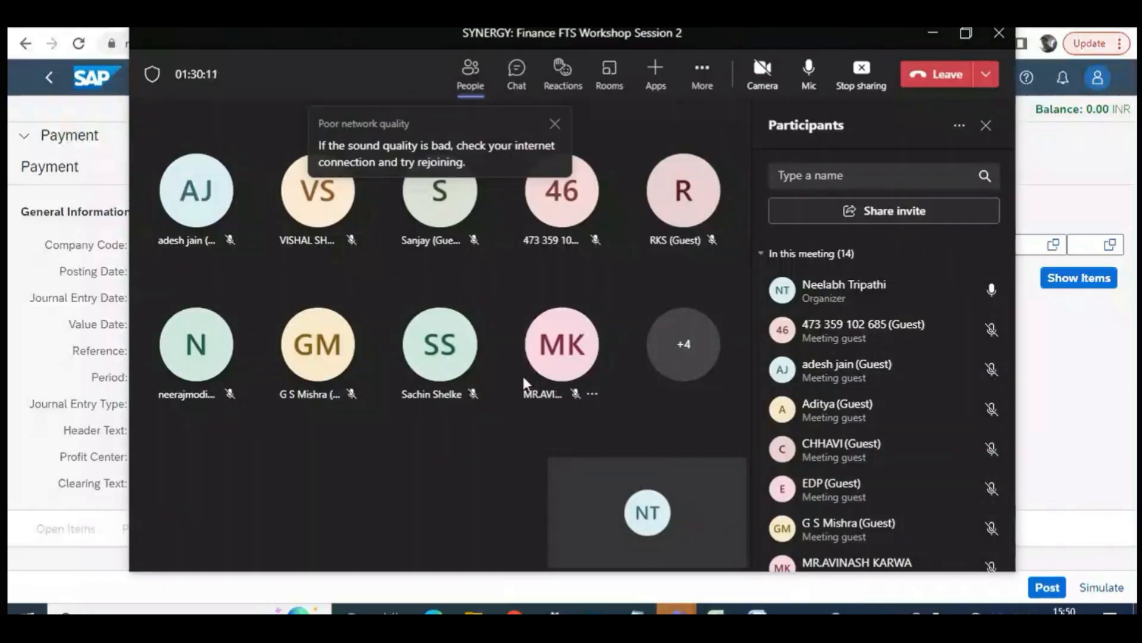
{"action": "mouse_move", "coordinate": [477, 394]}
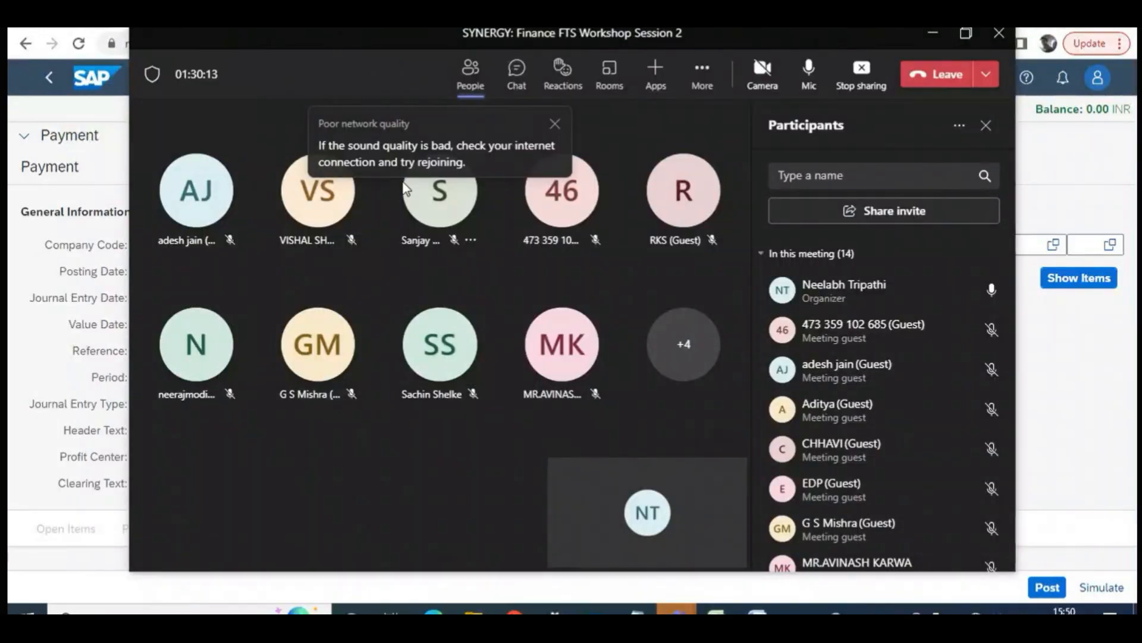
{"action": "mouse_move", "coordinate": [672, 200]}
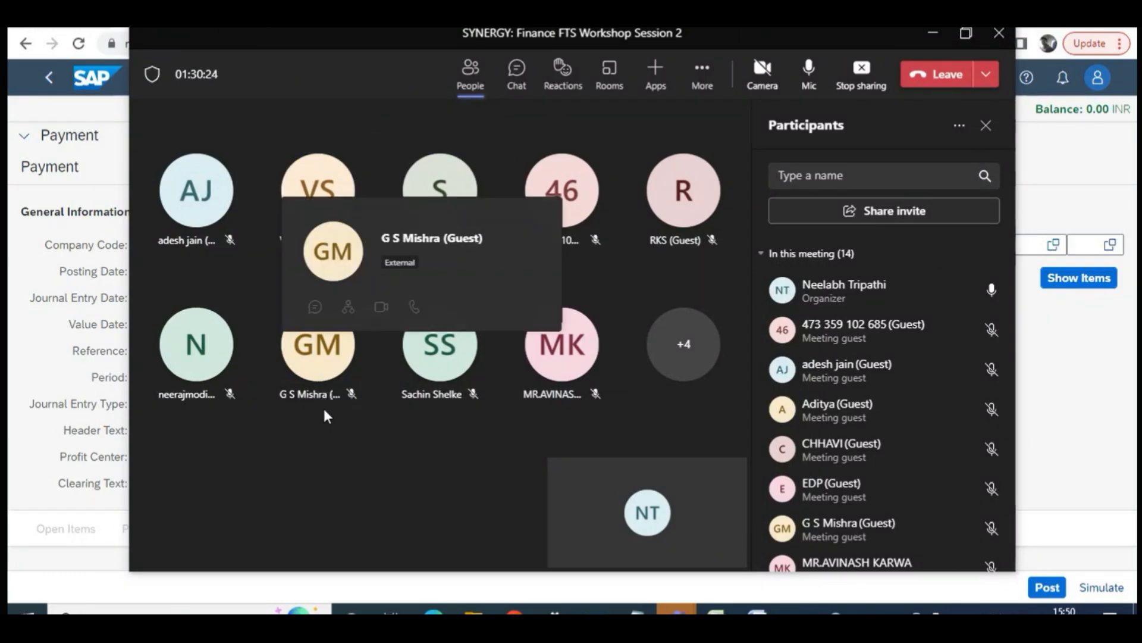
{"action": "left_click", "coordinate": [50, 421]}
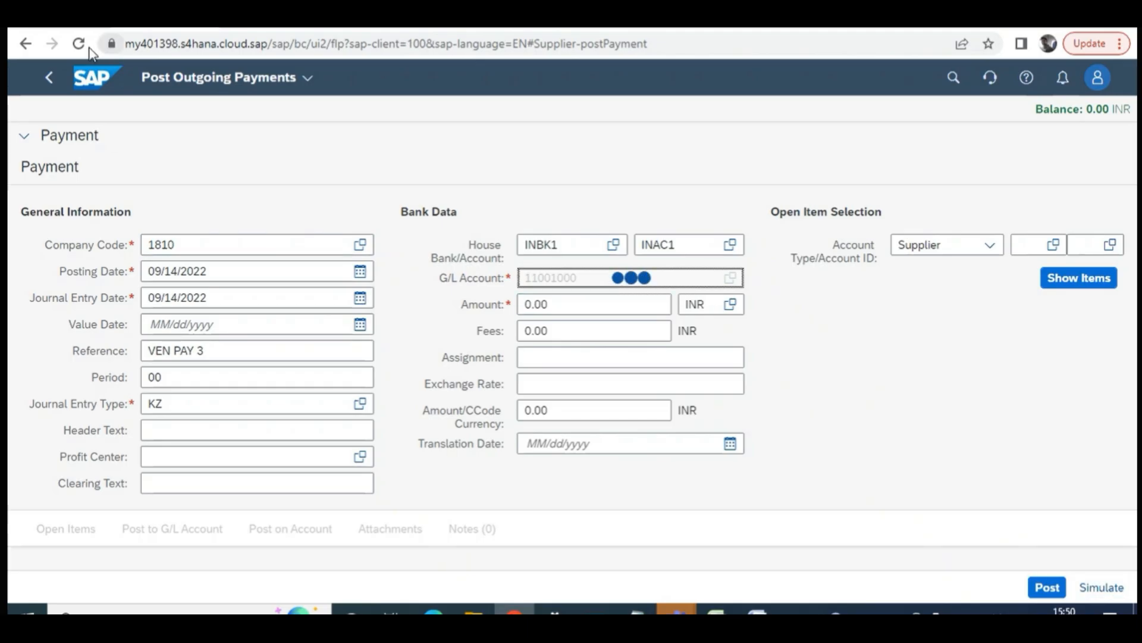
Reopen Post Outgoing Payments from the SAP home page with Journal Entry Date 09/14/2022 and Main Bank Account 11001000 as the G/L account
{"action": "left_click", "coordinate": [77, 82]}
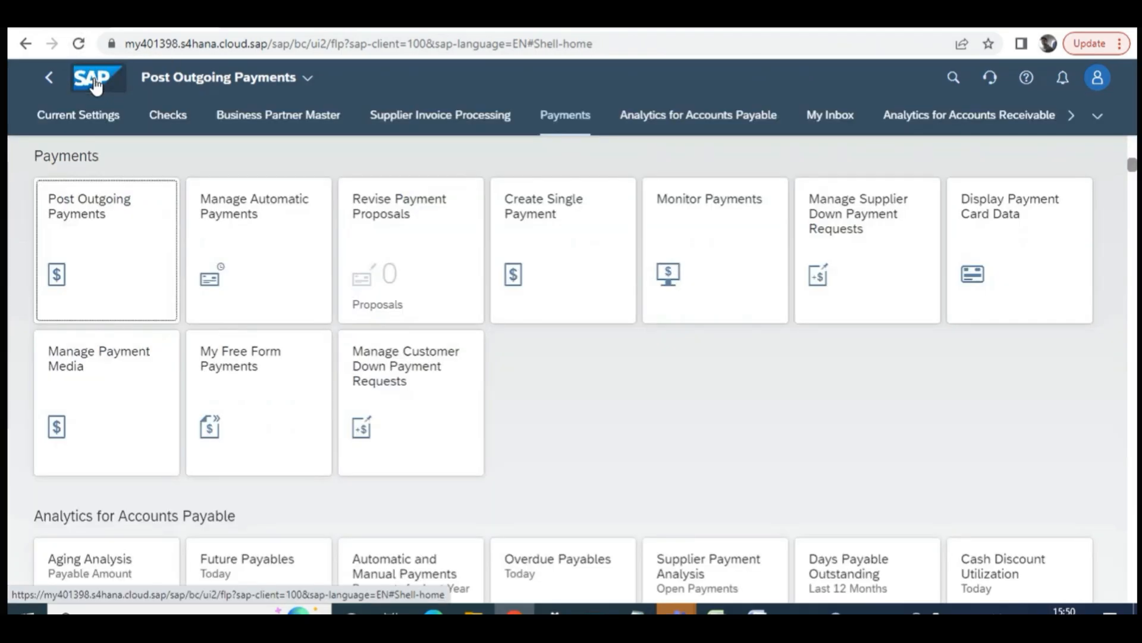
{"action": "left_click", "coordinate": [82, 237]}
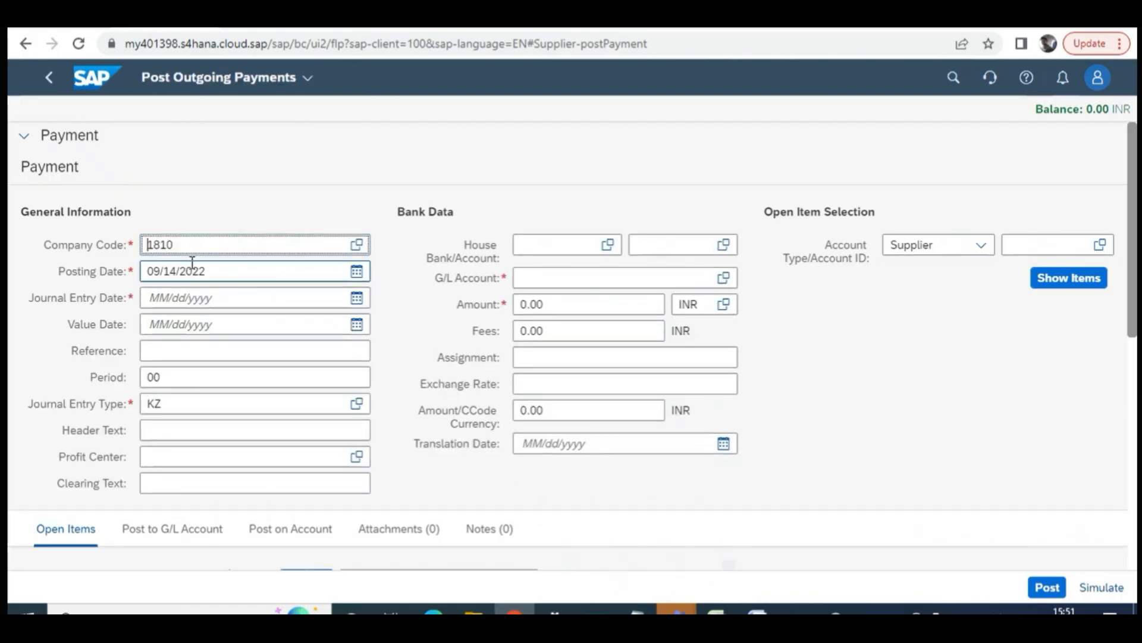
{"action": "left_click", "coordinate": [339, 301]}
{"action": "left_click", "coordinate": [356, 297]}
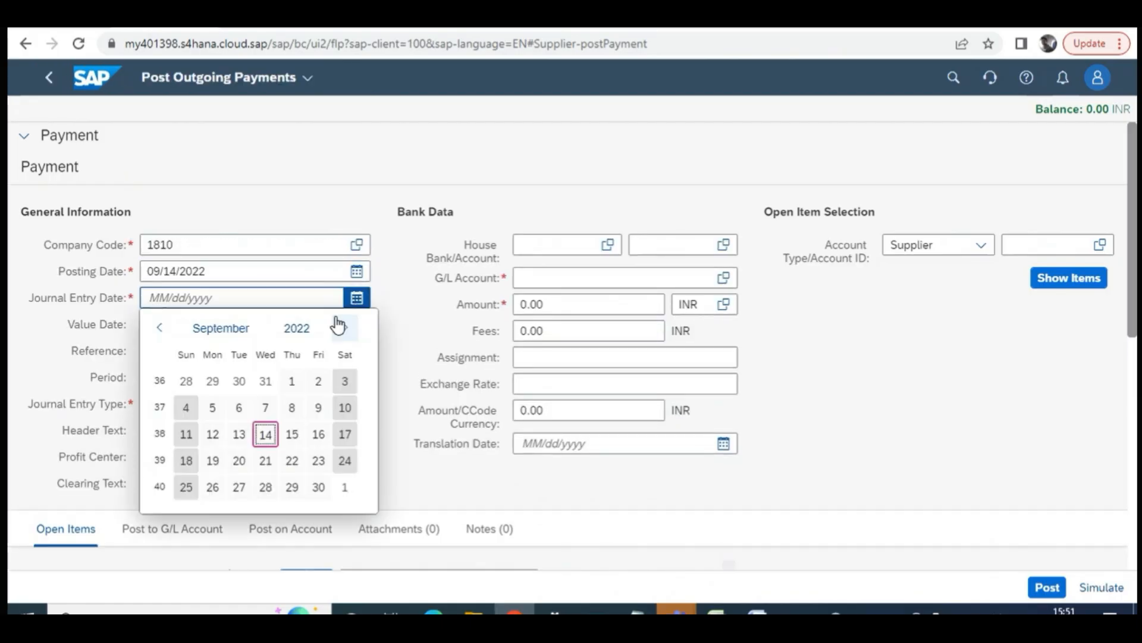
{"action": "left_click", "coordinate": [266, 434]}
{"action": "left_click", "coordinate": [538, 278]}
{"action": "left_click", "coordinate": [322, 376]}
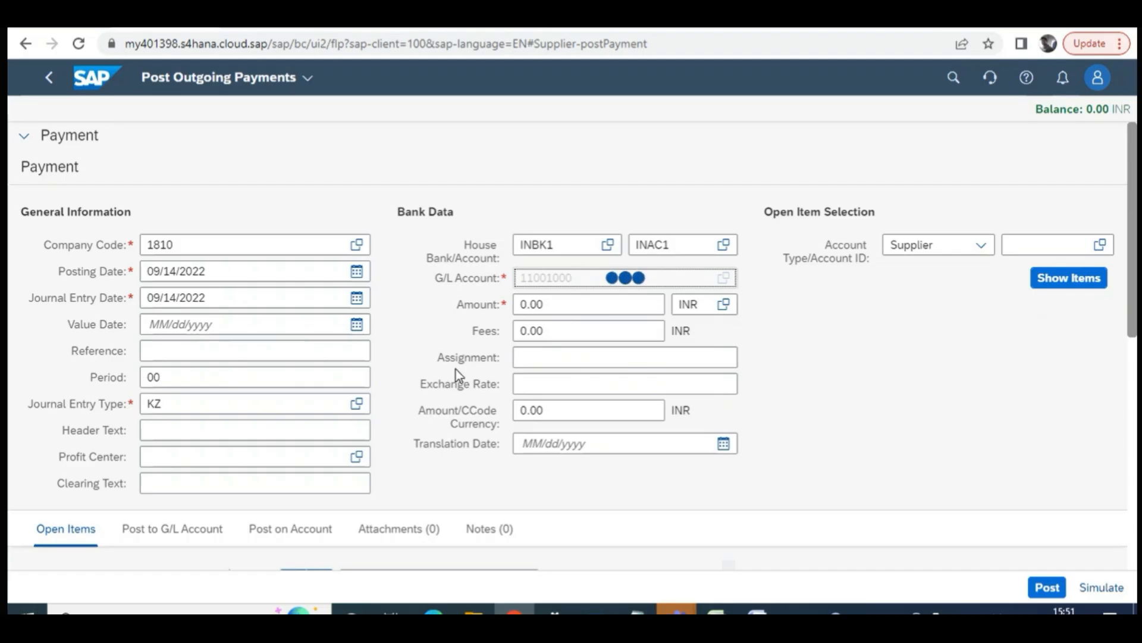
Examine the payment form from the open item selection to the Open AP/AR Items and Items to Be Cleared tables
{"action": "scroll", "coordinate": [444, 447], "scroll_direction": "down", "scroll_amount": 2}
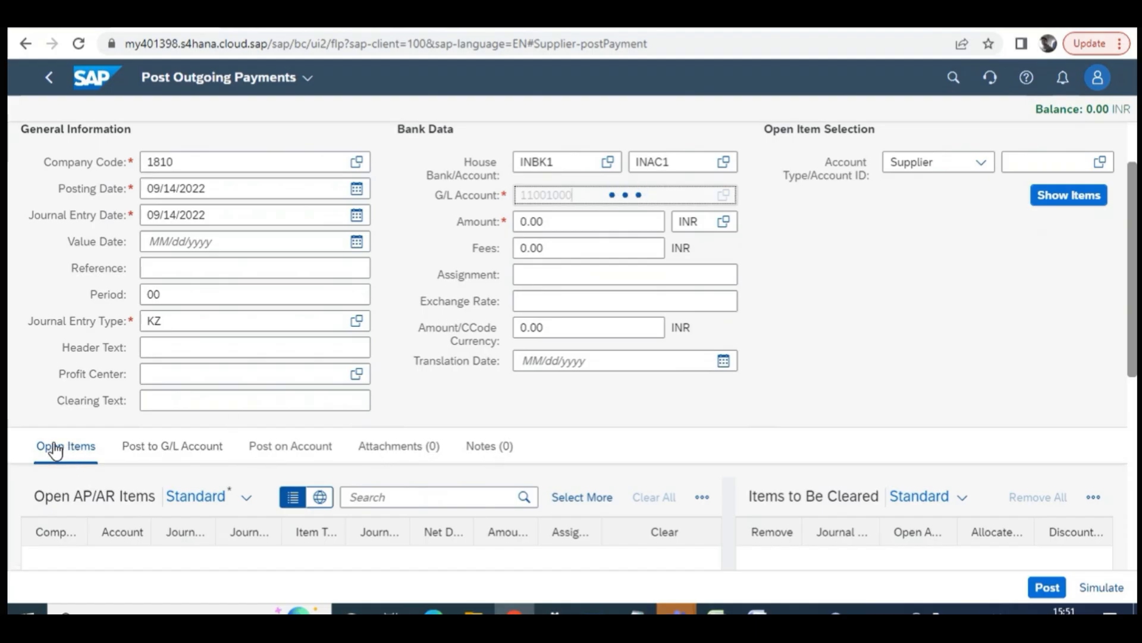
{"action": "scroll", "coordinate": [870, 187], "scroll_direction": "up", "scroll_amount": 2}
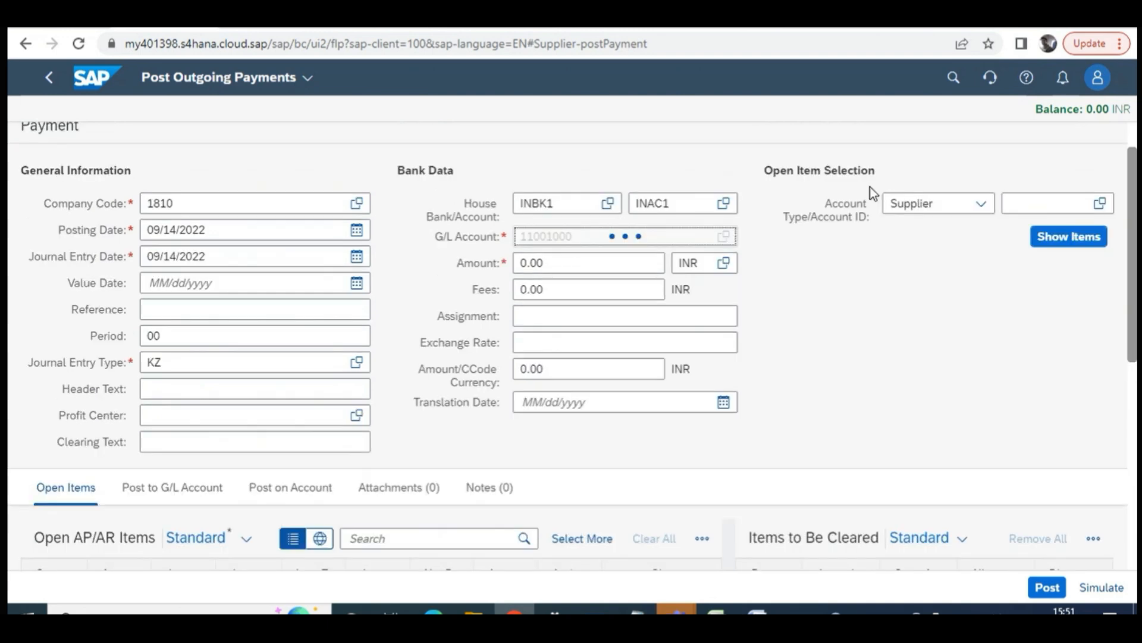
{"action": "left_click", "coordinate": [1029, 242]}
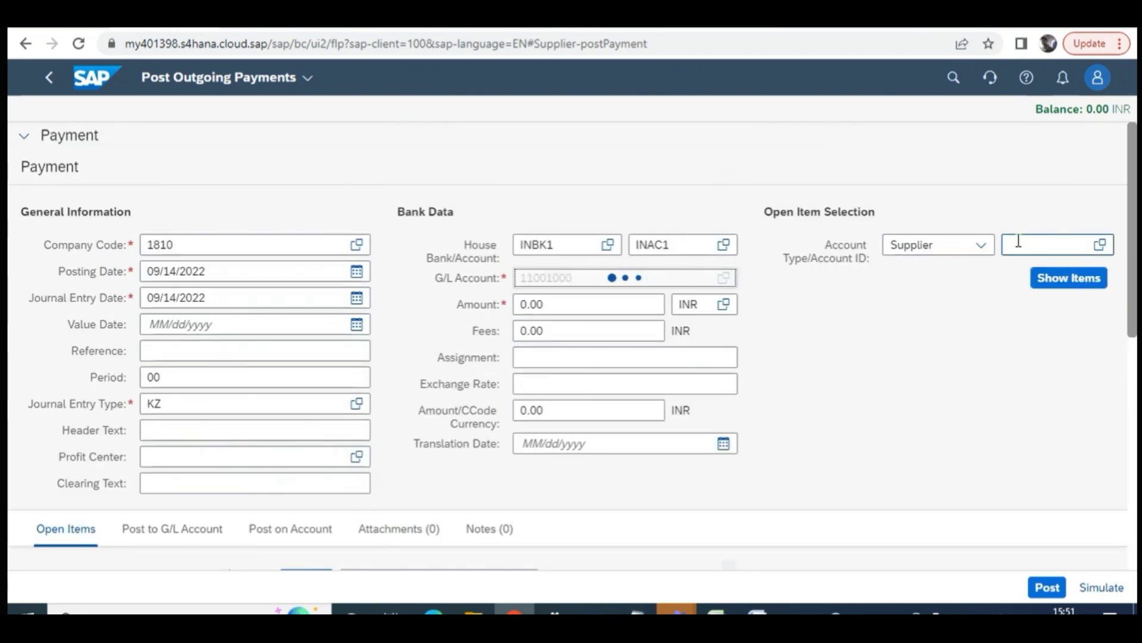
{"action": "scroll", "coordinate": [624, 385], "scroll_direction": "down", "scroll_amount": 2}
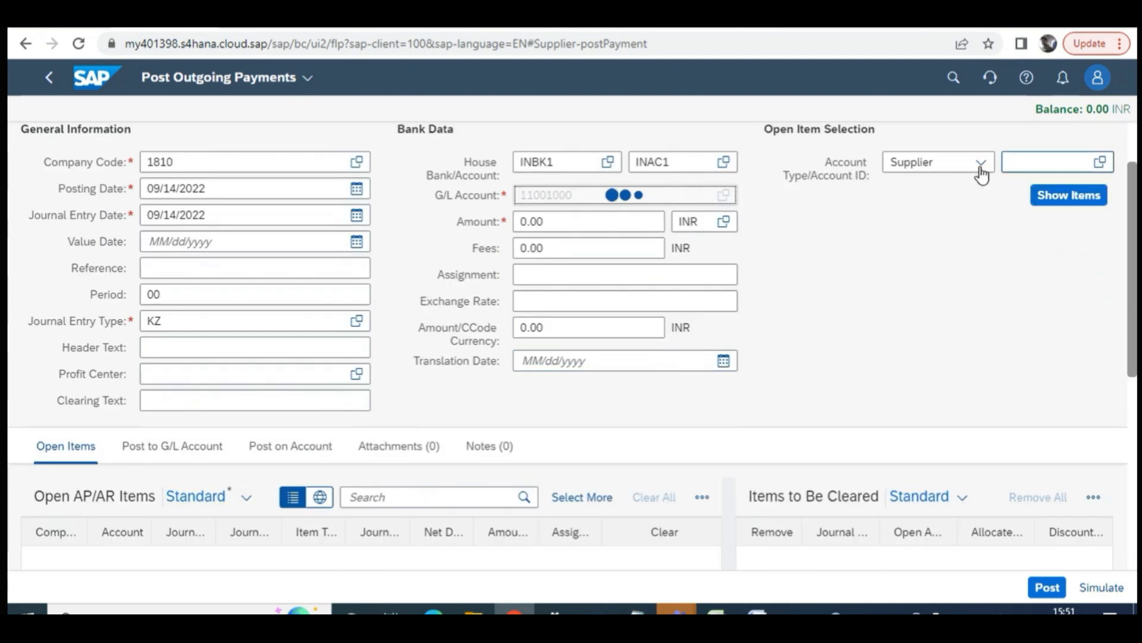
{"action": "scroll", "coordinate": [79, 376], "scroll_direction": "down", "scroll_amount": 2}
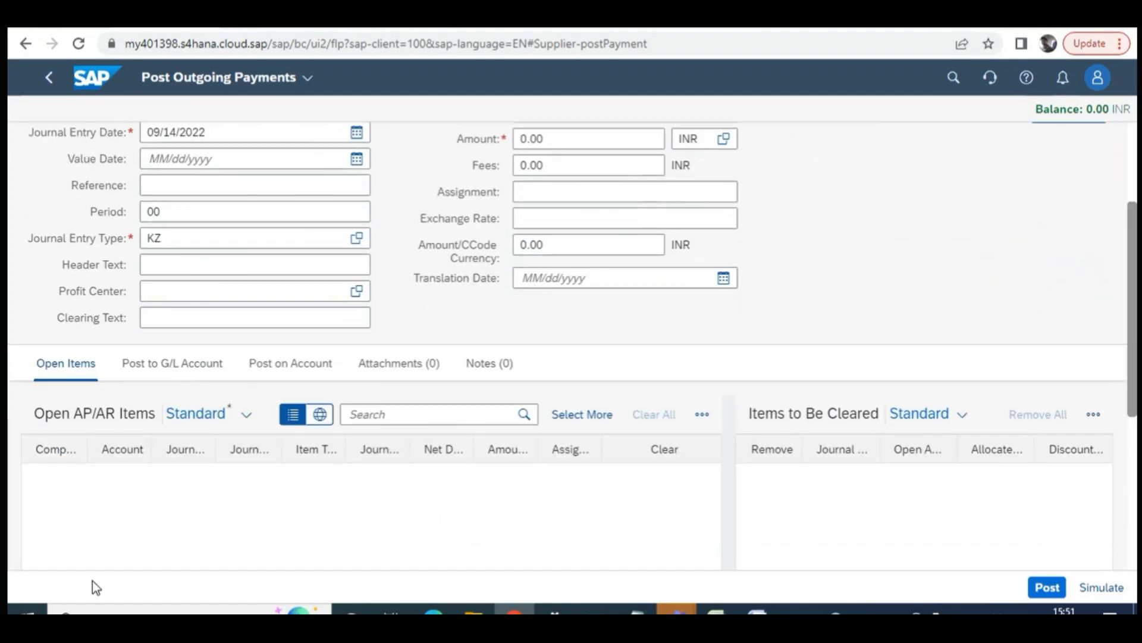
{"action": "scroll", "coordinate": [121, 482], "scroll_direction": "up", "scroll_amount": 2}
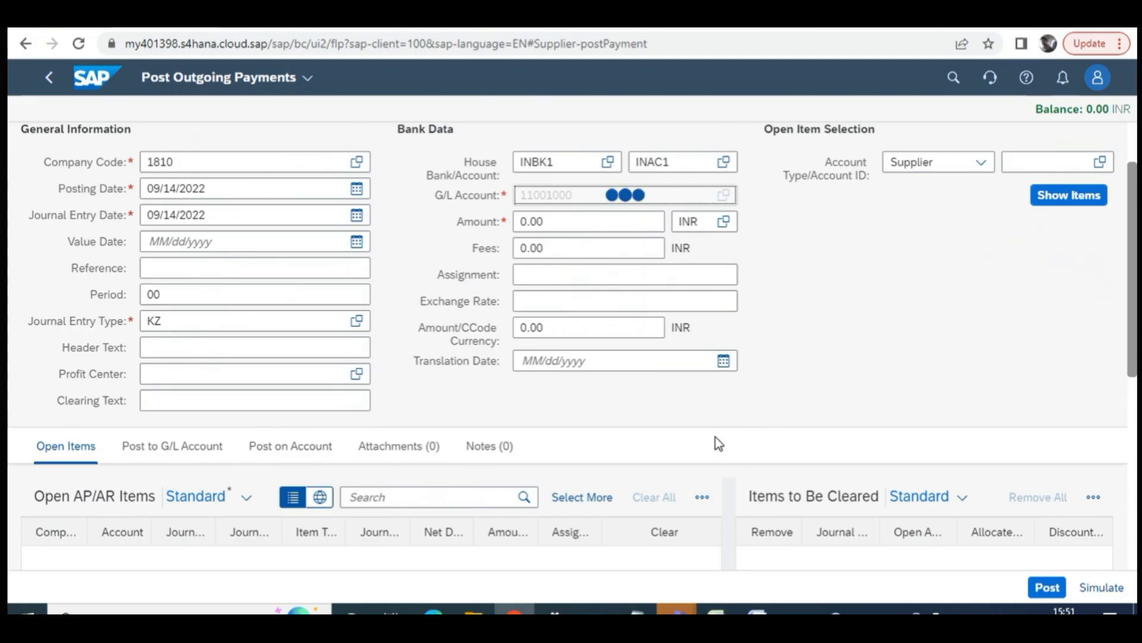
{"action": "scroll", "coordinate": [242, 469], "scroll_direction": "up", "scroll_amount": 2}
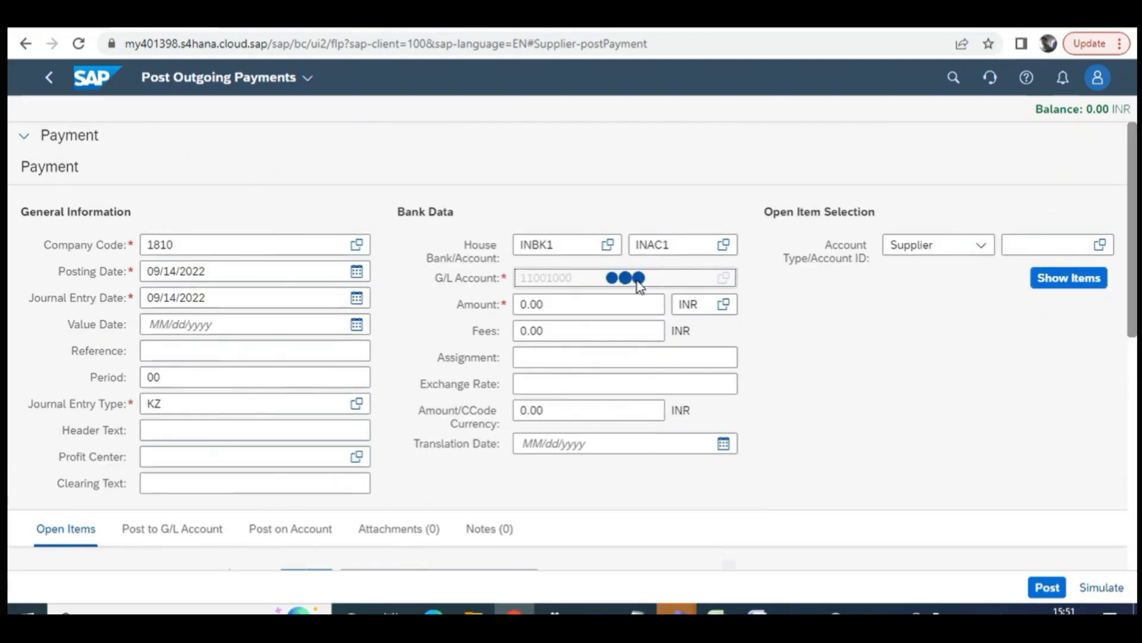
{"action": "scroll", "coordinate": [702, 443], "scroll_direction": "down", "scroll_amount": 3}
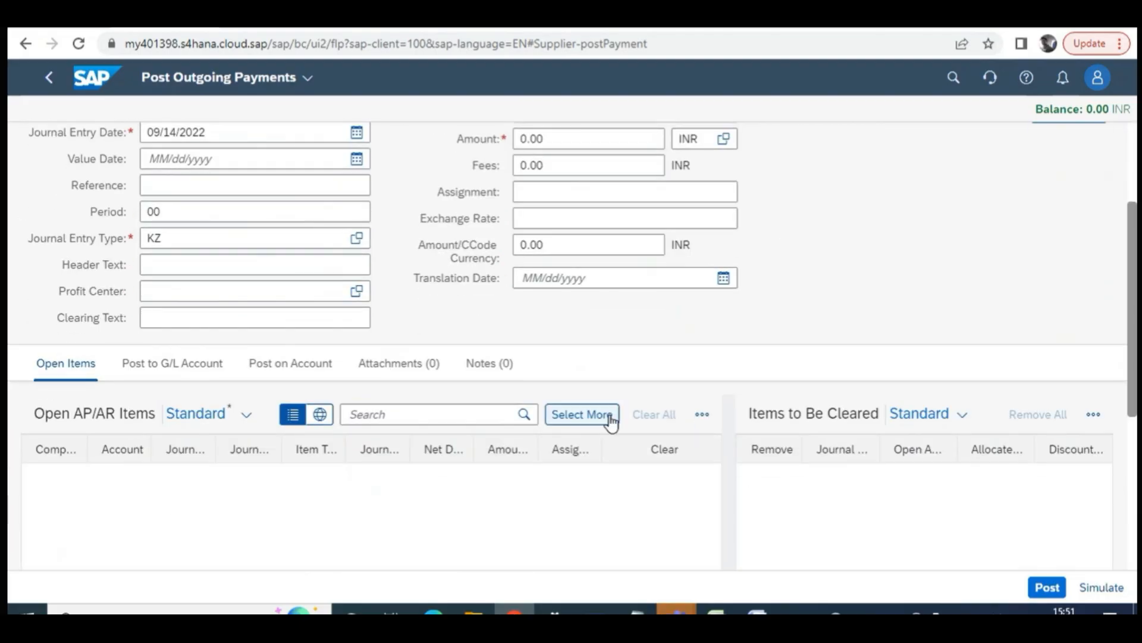
{"action": "scroll", "coordinate": [610, 420], "scroll_direction": "up", "scroll_amount": 3}
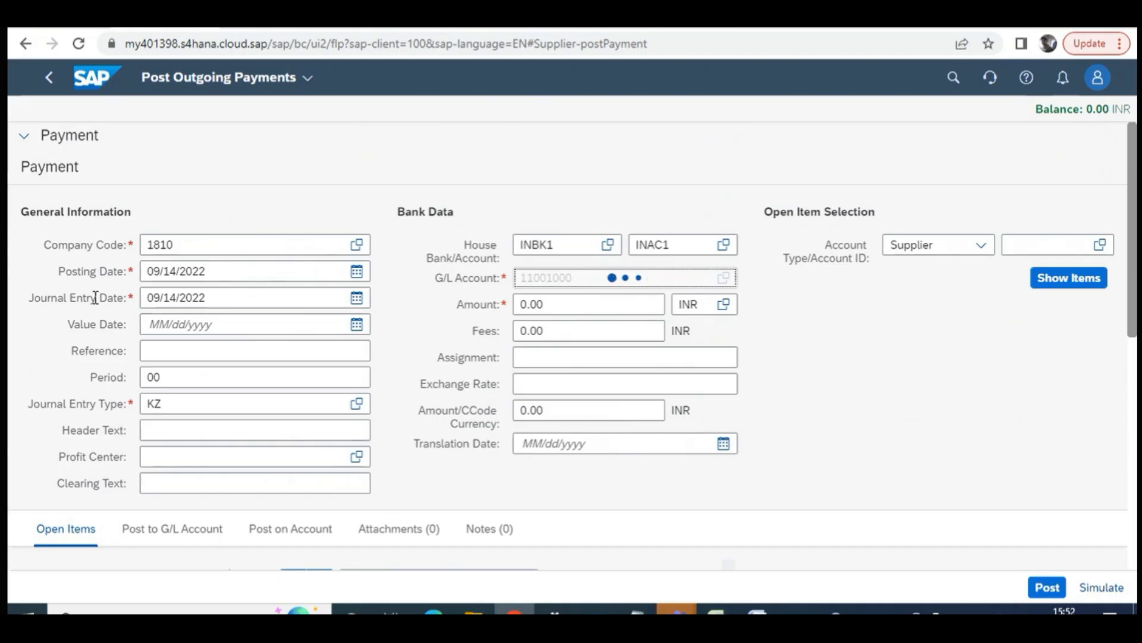
Highlight the Posting Date and Journal Entry Date values in the payment's general information to examine them
{"action": "left_click", "coordinate": [208, 272]}
{"action": "left_click_drag", "start_coordinate": [208, 272], "coordinate": [140, 271]}
{"action": "left_click", "coordinate": [214, 271]}
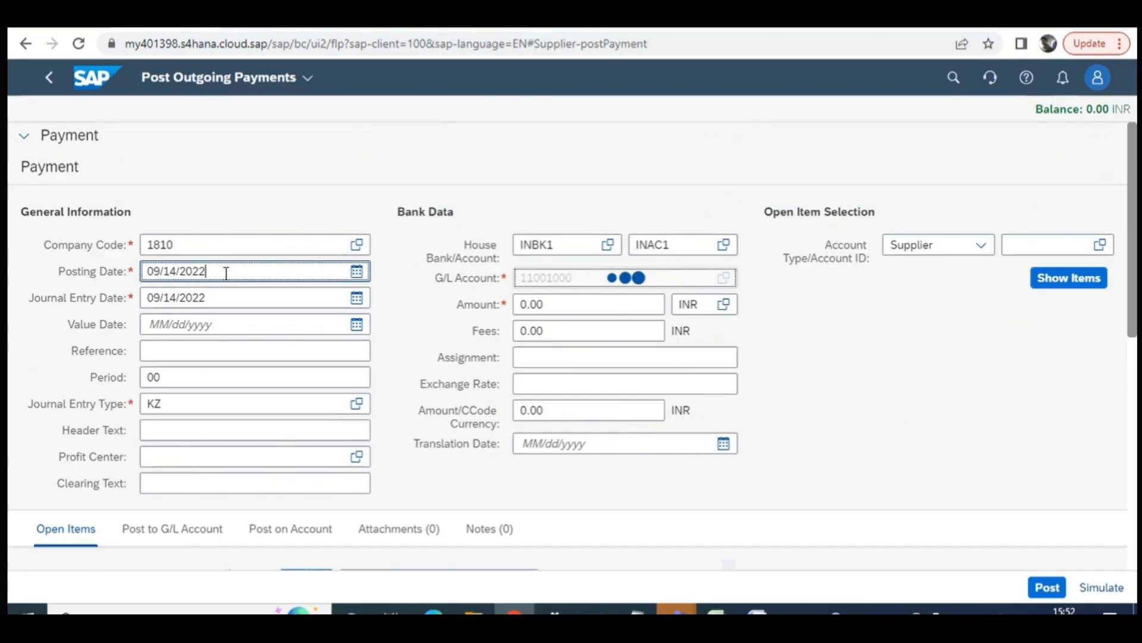
{"action": "left_click_drag", "start_coordinate": [147, 299], "coordinate": [215, 302]}
{"action": "left_click", "coordinate": [200, 302]}
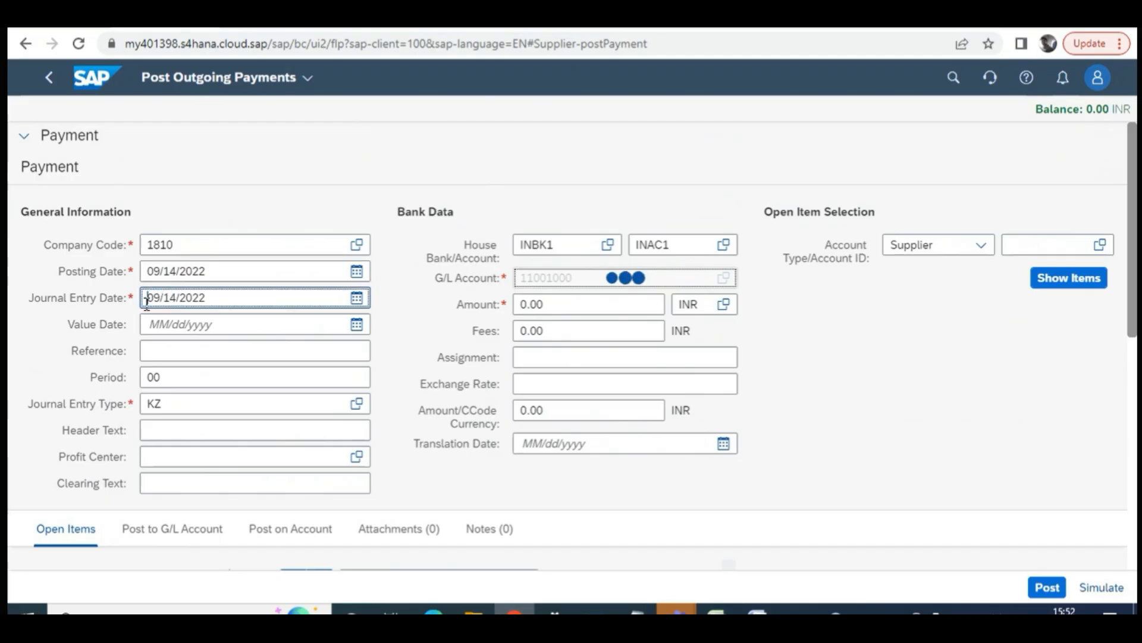
{"action": "triple_click", "coordinate": [209, 299]}
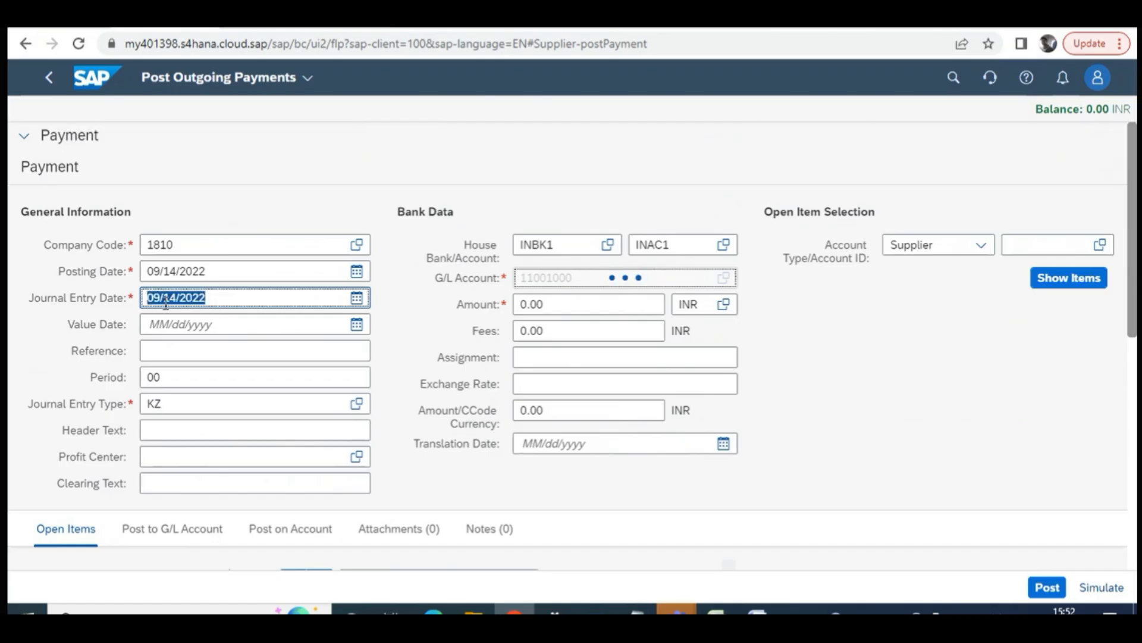
{"action": "left_click", "coordinate": [211, 303]}
{"action": "left_click_drag", "start_coordinate": [213, 302], "coordinate": [146, 300]}
{"action": "left_click", "coordinate": [226, 297]}
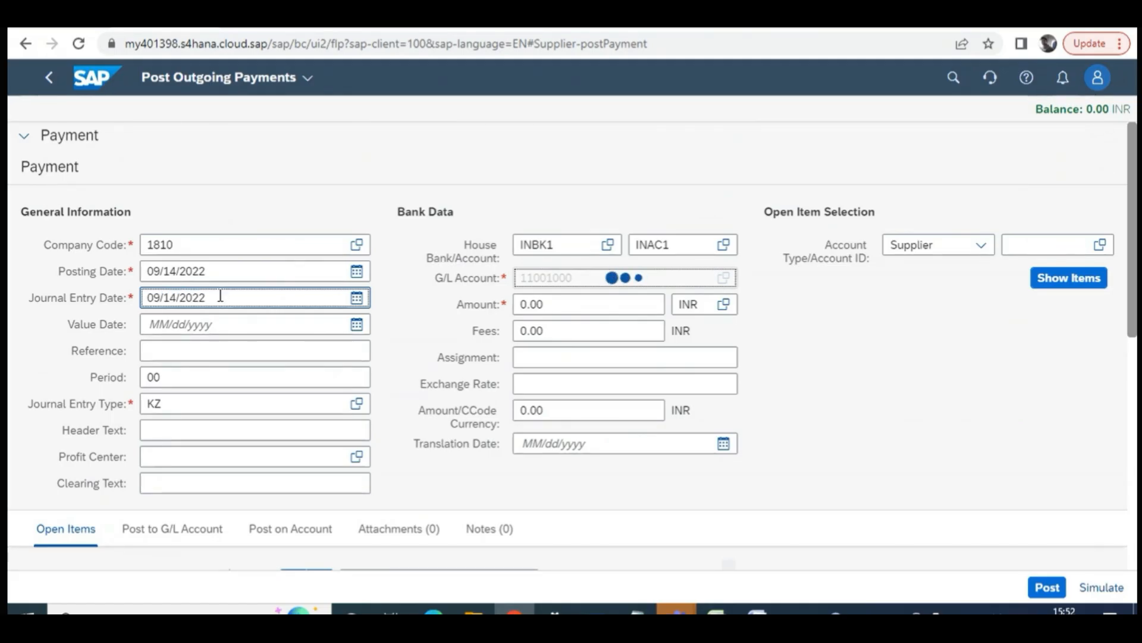
{"action": "left_click_drag", "start_coordinate": [224, 301], "coordinate": [146, 300]}
{"action": "left_click", "coordinate": [224, 297]}
{"action": "left_click_drag", "start_coordinate": [219, 298], "coordinate": [146, 300]}
{"action": "left_click", "coordinate": [227, 300]}
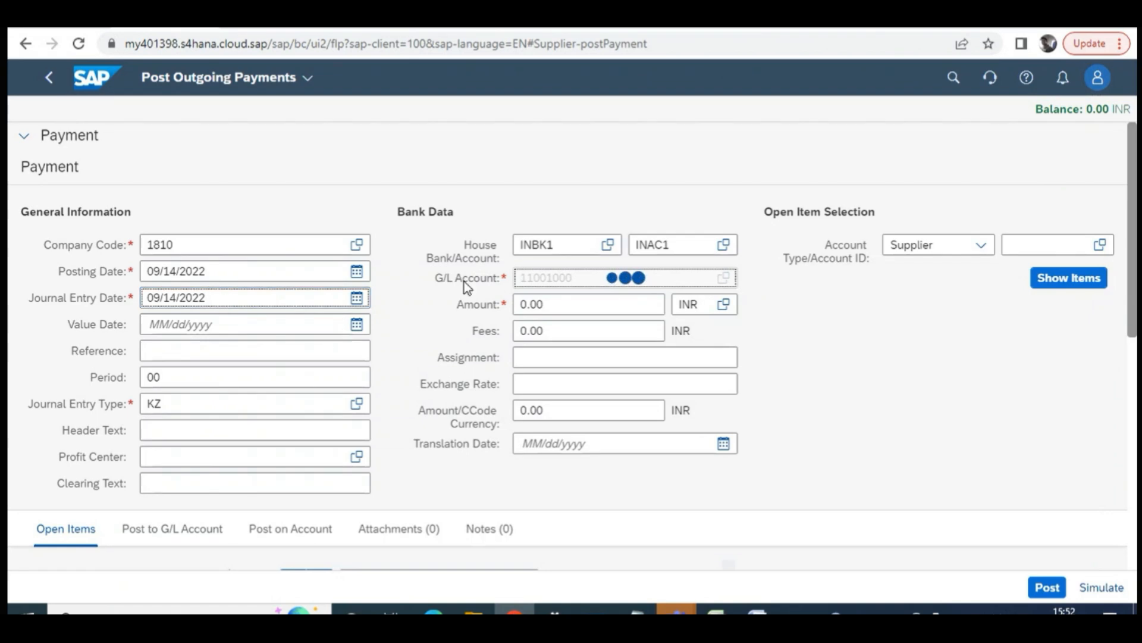
Highlight the Value Date label and examine its empty field in the payment's general information
{"action": "left_click_drag", "start_coordinate": [67, 325], "coordinate": [138, 327]}
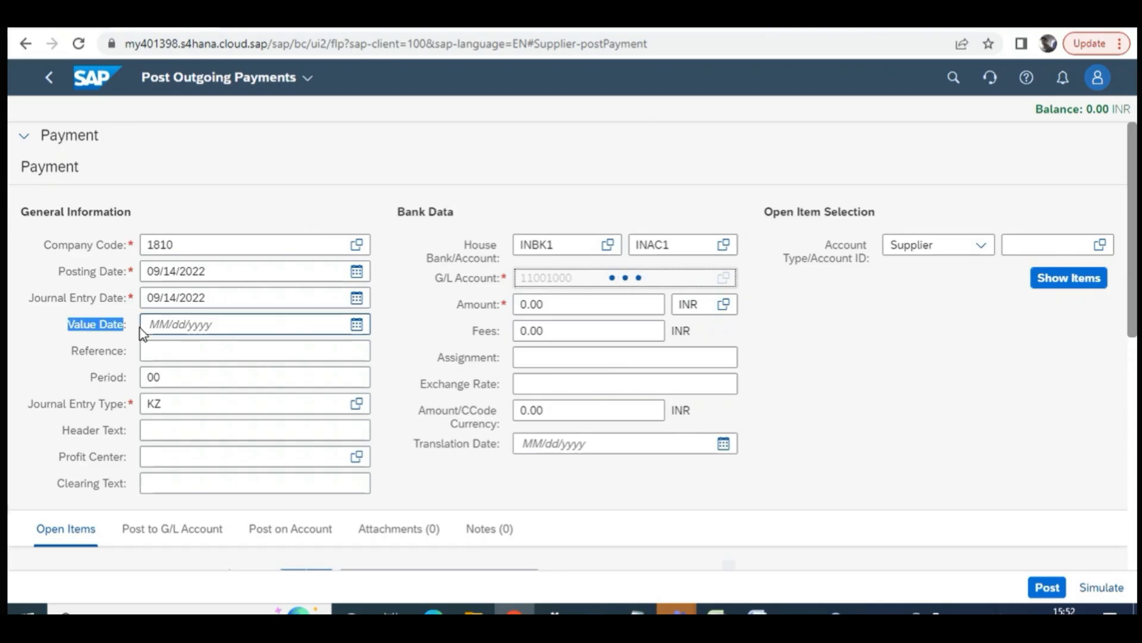
{"action": "left_click", "coordinate": [191, 326]}
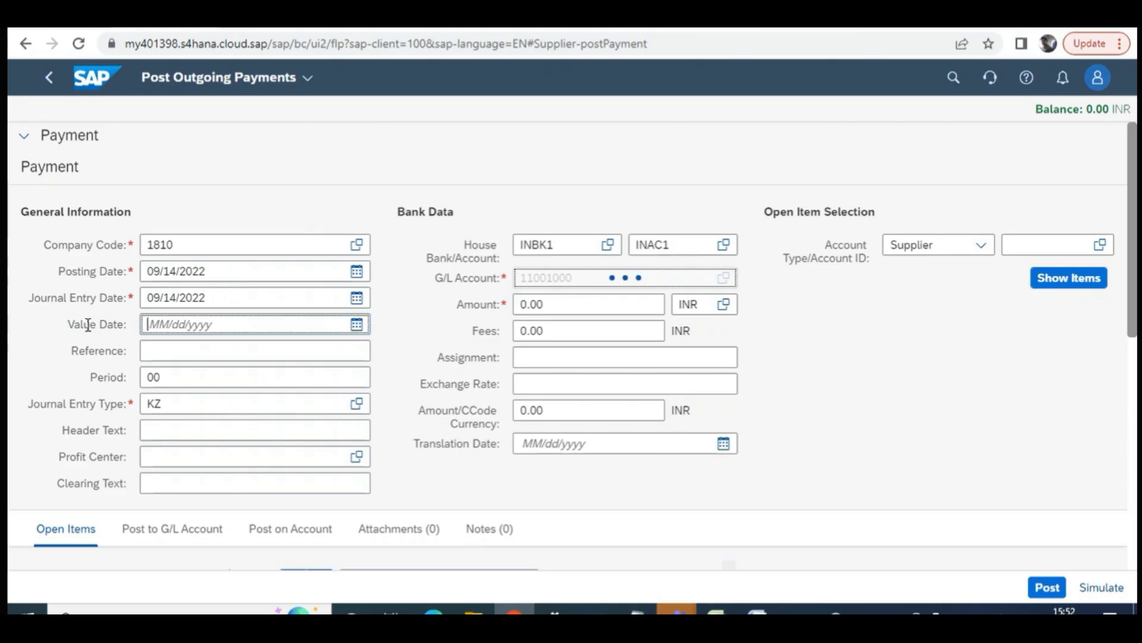
{"action": "left_click_drag", "start_coordinate": [67, 324], "coordinate": [130, 324]}
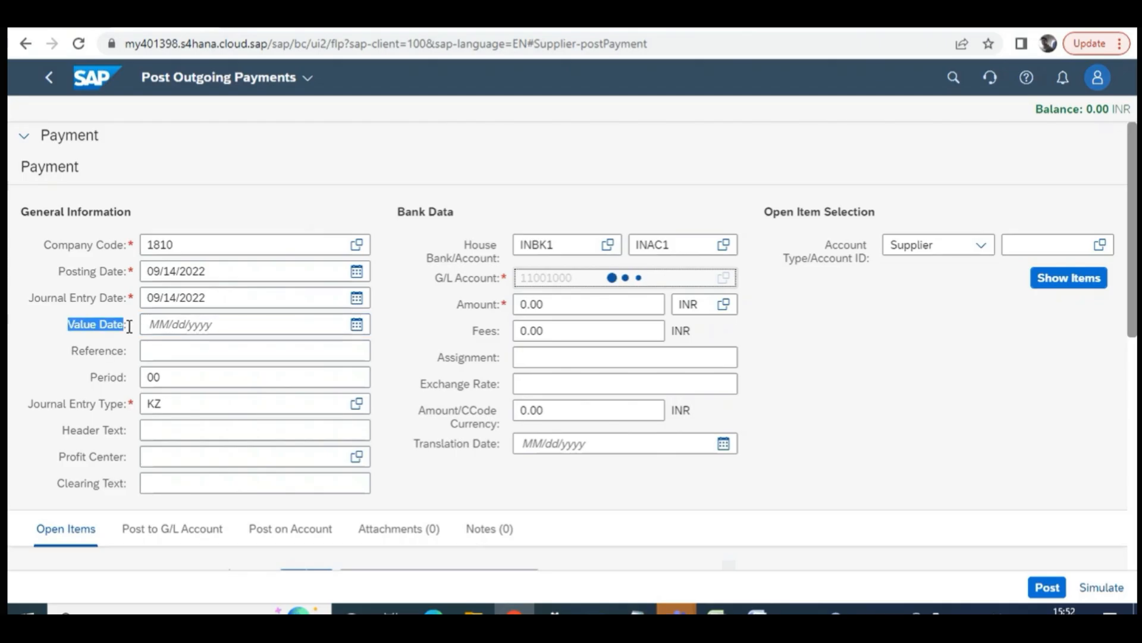
{"action": "left_click", "coordinate": [167, 320]}
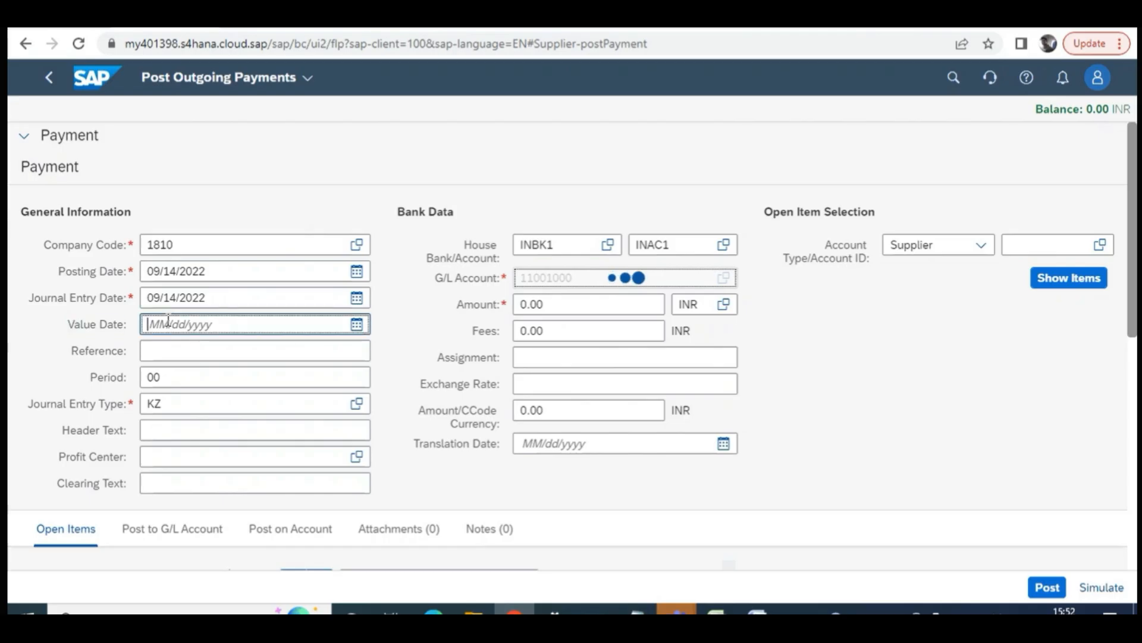
{"action": "left_click", "coordinate": [580, 310]}
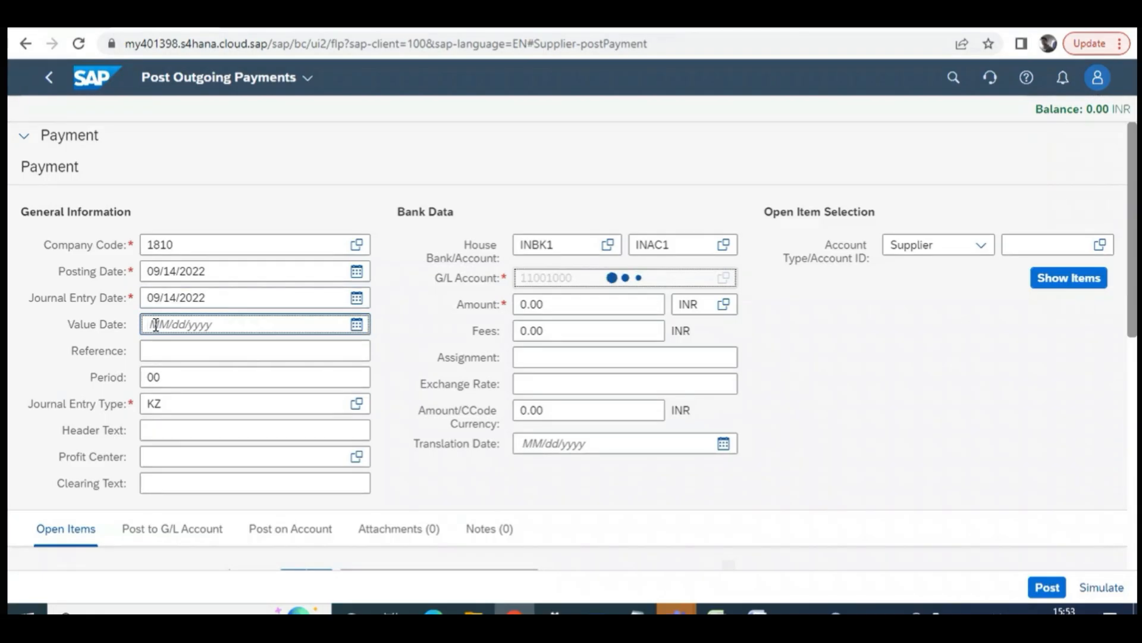
Try copying the journal entry date 09/14/2022 into the Value Date and clear the Value Date again
{"action": "left_click_drag", "start_coordinate": [208, 297], "coordinate": [157, 299]}
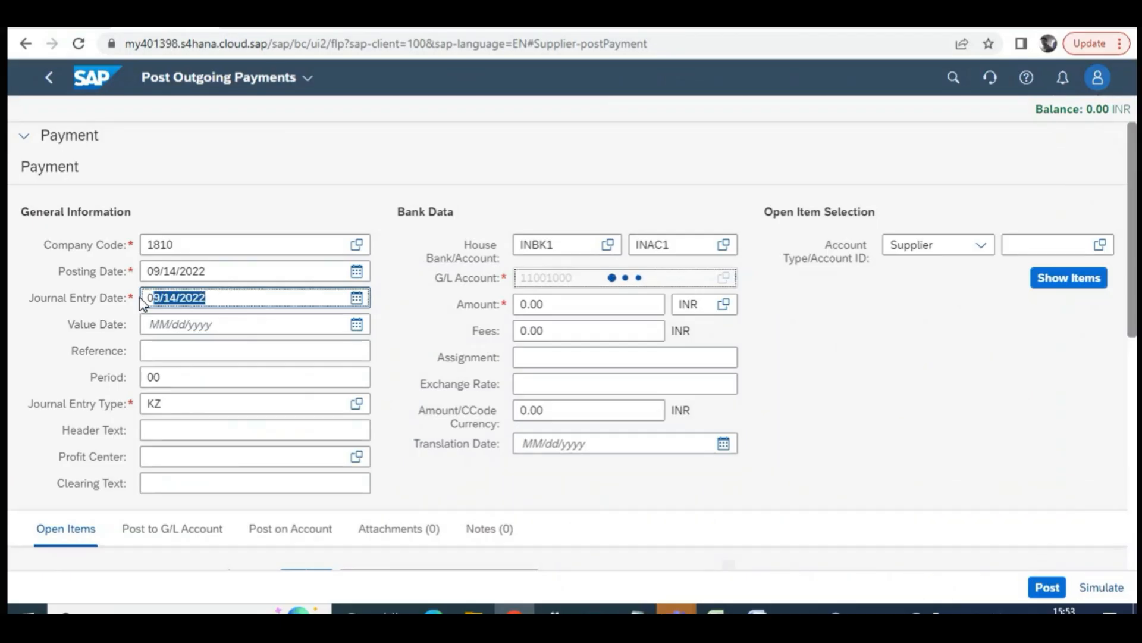
{"action": "left_click", "coordinate": [166, 323]}
{"action": "key", "text": "ctrl+v"}
{"action": "key", "text": "BackSpace"}
{"action": "key", "text": "BackSpace"}
{"action": "key", "text": "BackSpace"}
{"action": "key", "text": "BackSpace"}
{"action": "key", "text": "BackSpace"}
{"action": "key", "text": "BackSpace"}
{"action": "key", "text": "BackSpace"}
{"action": "key", "text": "BackSpace"}
{"action": "key", "text": "BackSpace"}
{"action": "key", "text": "BackSpace"}
{"action": "left_click", "coordinate": [230, 297]}
{"action": "left_click", "coordinate": [598, 277]}
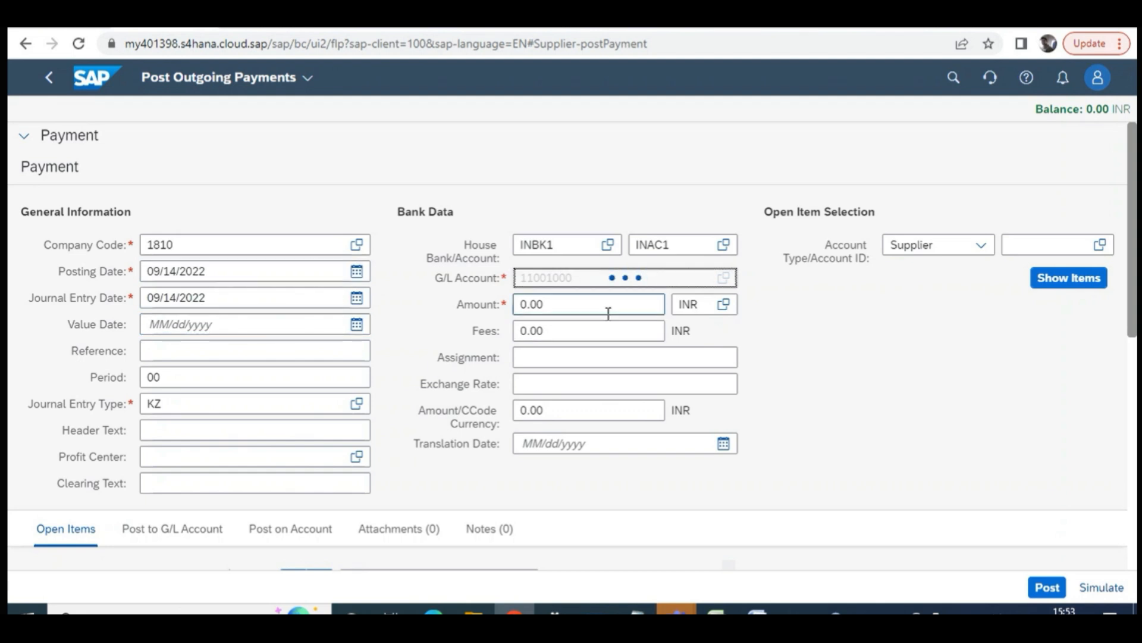
Open a fresh Post Outgoing Payments form from the SAP home page and set the Journal Entry Date to 09/14/2022
{"action": "left_click", "coordinate": [95, 77]}
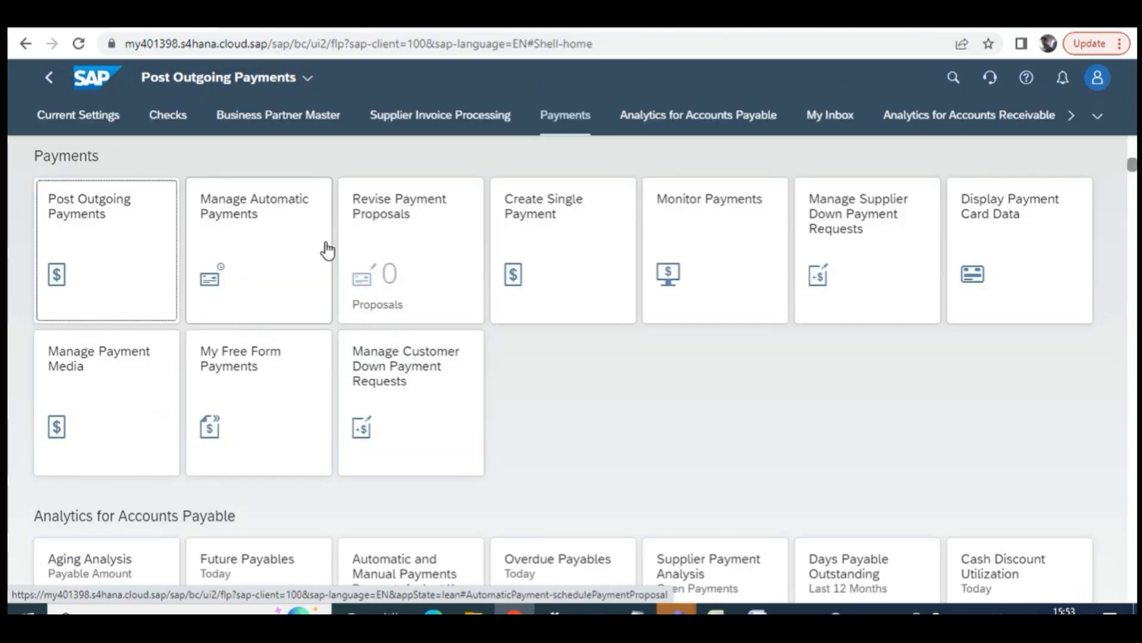
{"action": "left_click", "coordinate": [137, 254]}
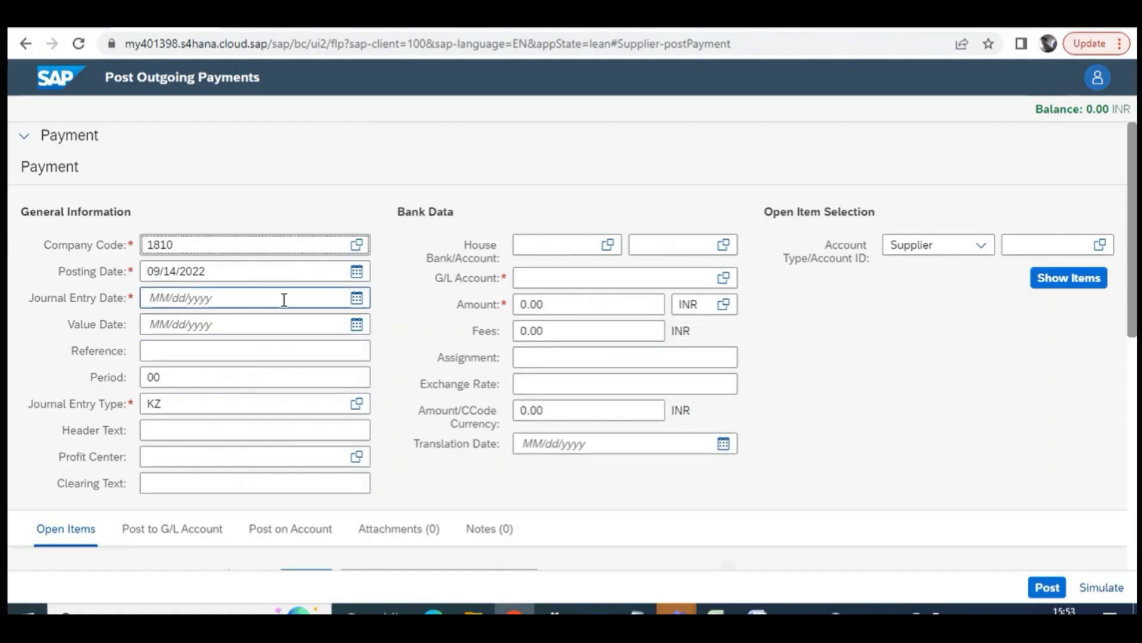
{"action": "left_click", "coordinate": [357, 297]}
{"action": "left_click", "coordinate": [266, 436]}
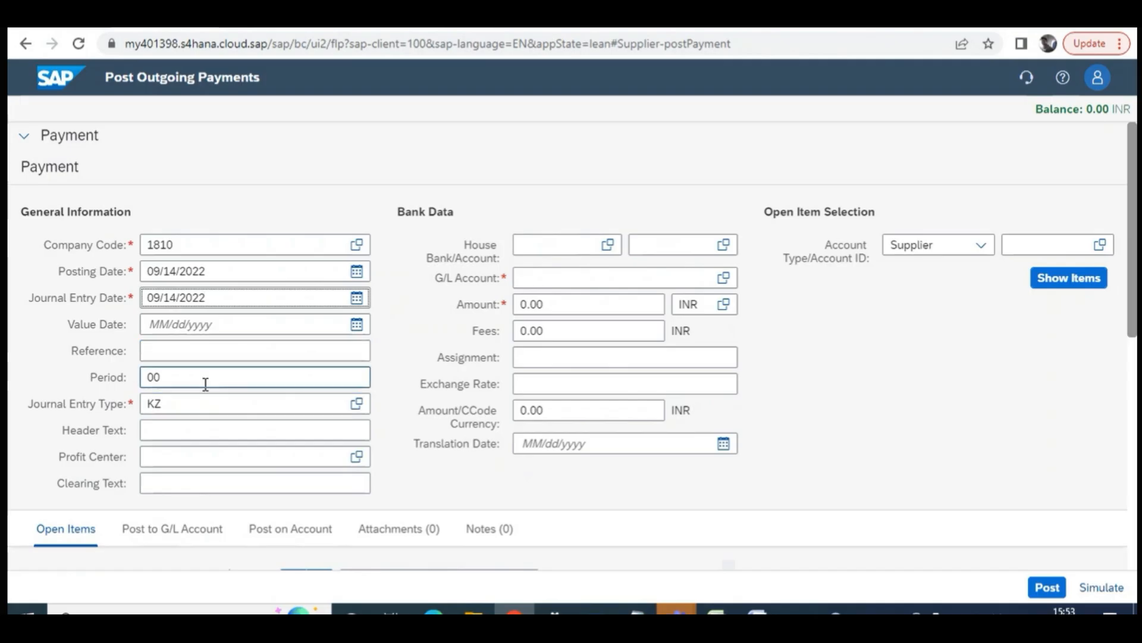
Set the payment's G/L account in the bank data to Main Bank Acct (C/B)
{"action": "left_click", "coordinate": [554, 277]}
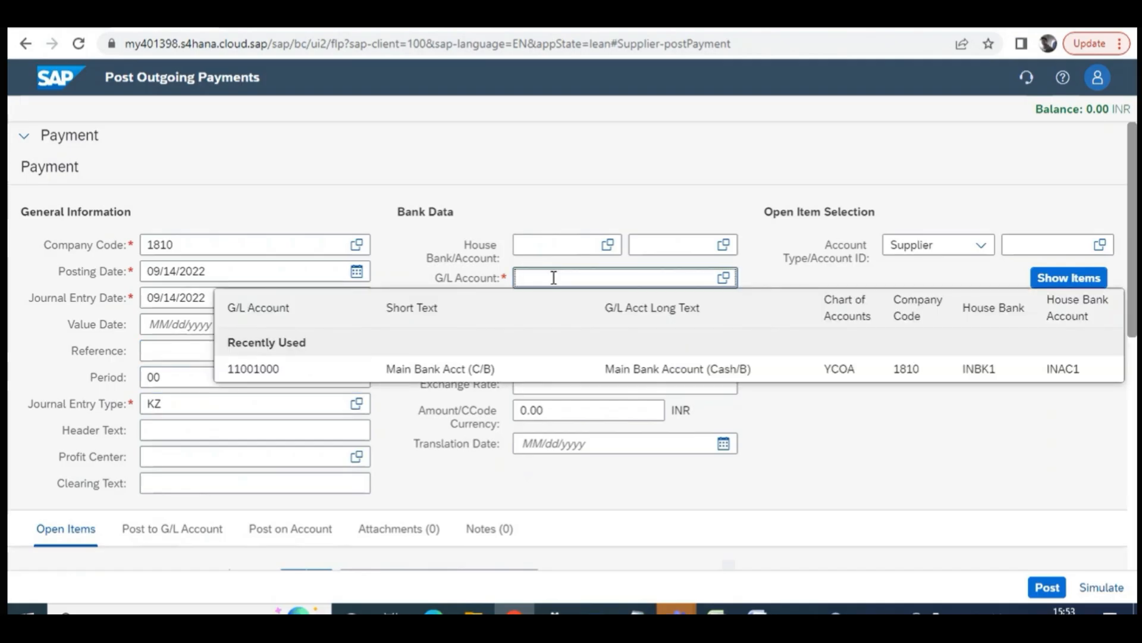
{"action": "type", "text": "11001000"}
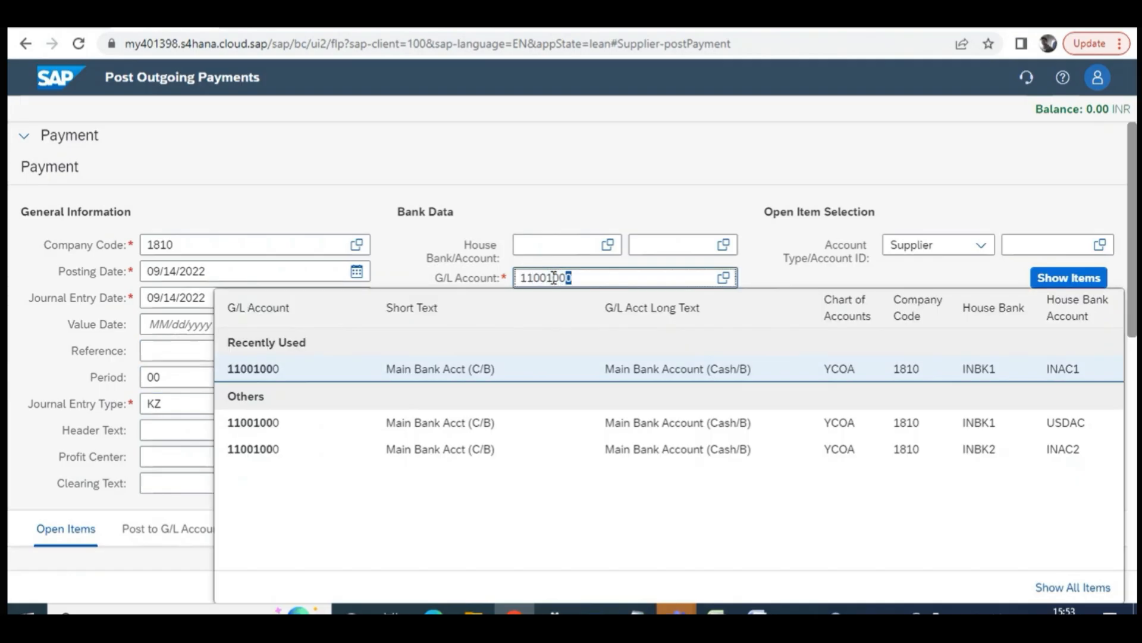
{"action": "left_click", "coordinate": [552, 277]}
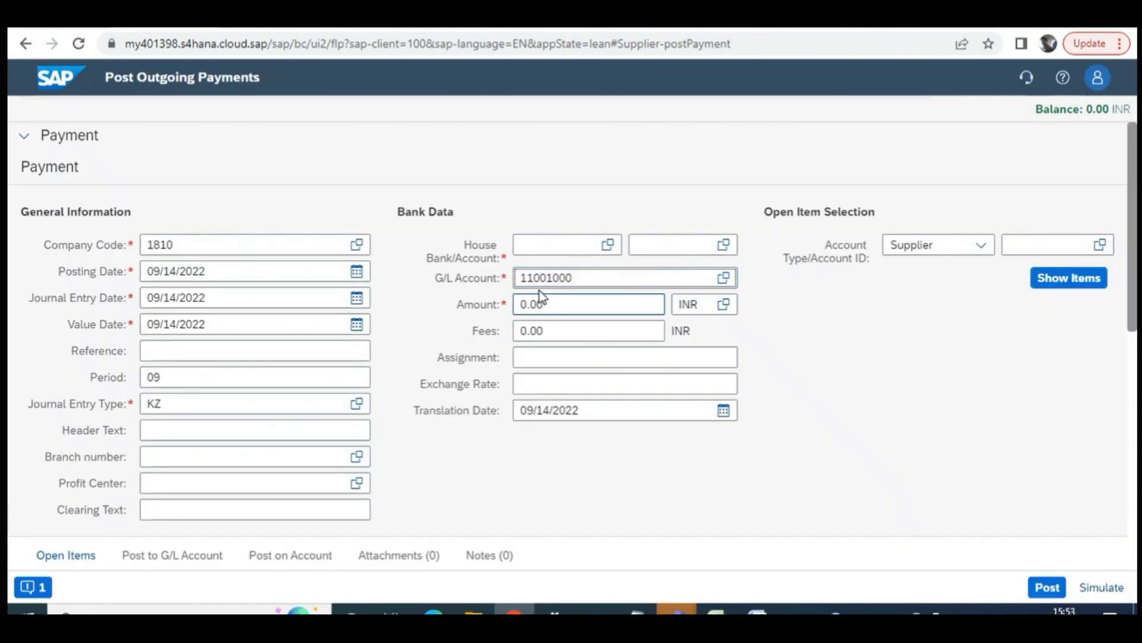
Select house bank INBK1 (ICICI Bank) and house bank account USDAC in the payment's bank data
{"action": "left_click", "coordinate": [559, 243]}
{"action": "left_click", "coordinate": [607, 245]}
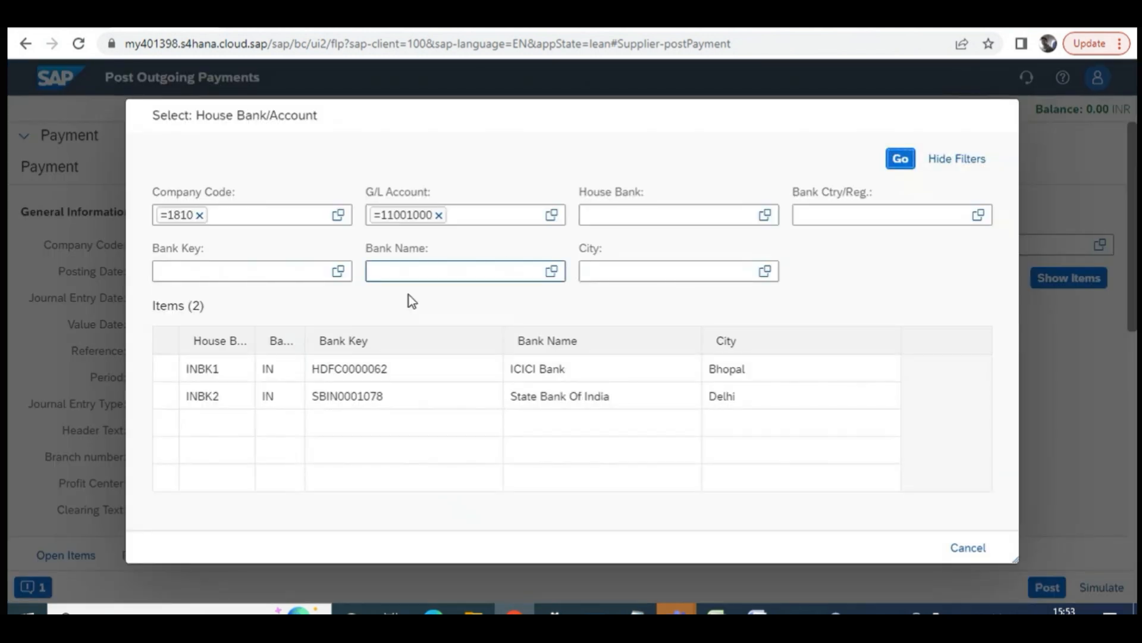
{"action": "left_click", "coordinate": [216, 370]}
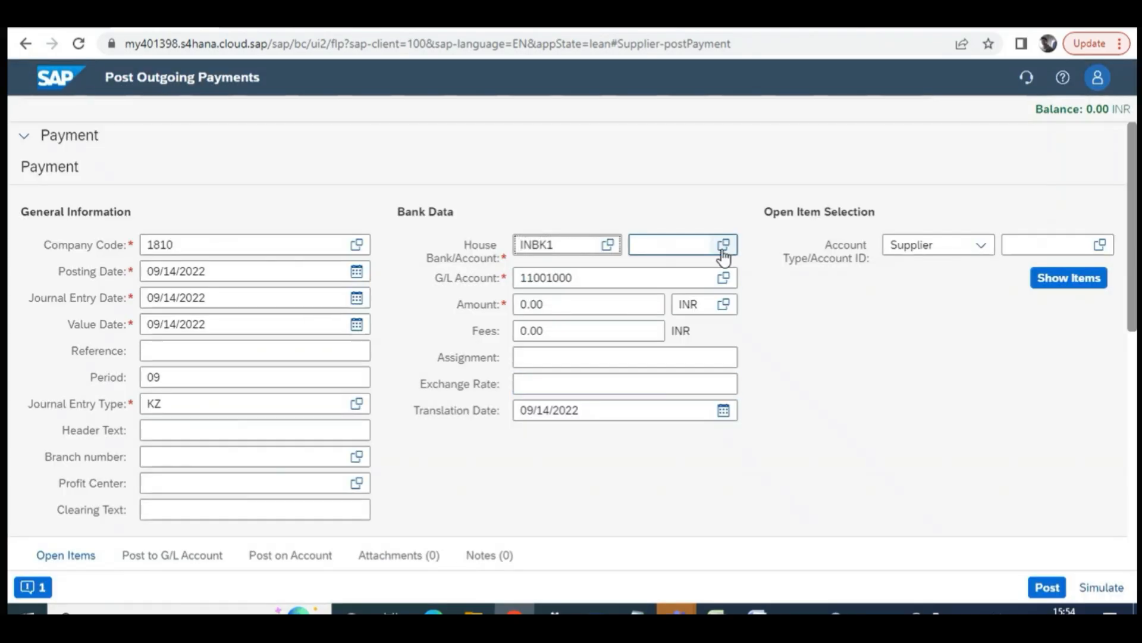
{"action": "left_click", "coordinate": [723, 245]}
{"action": "left_click", "coordinate": [218, 367]}
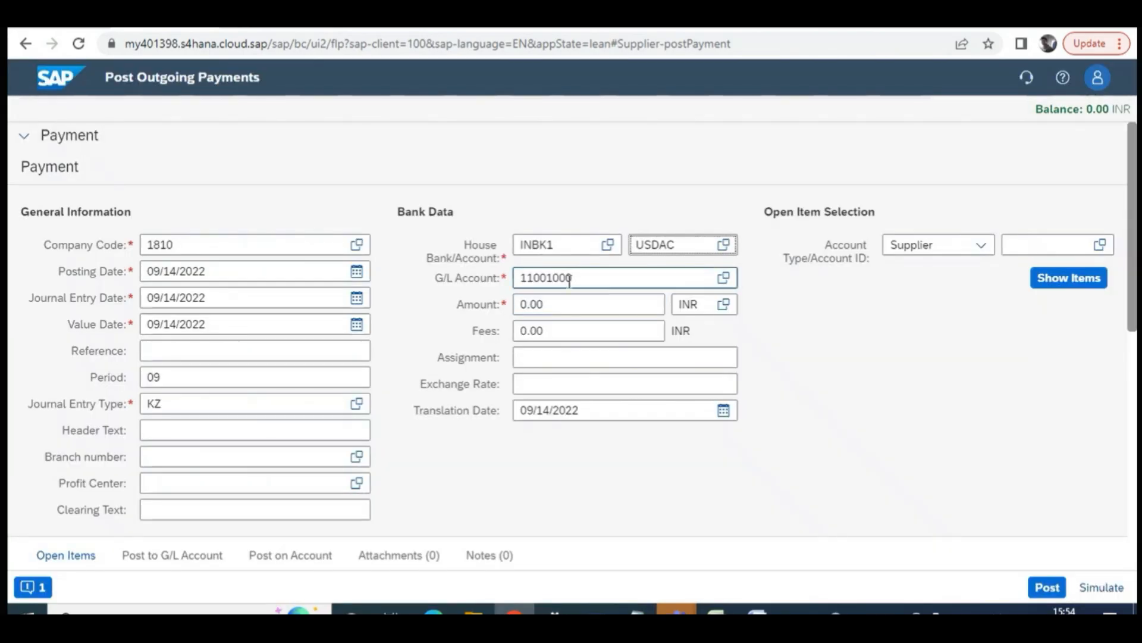
{"action": "left_click_drag", "start_coordinate": [581, 278], "coordinate": [507, 281]}
{"action": "left_click", "coordinate": [602, 275]}
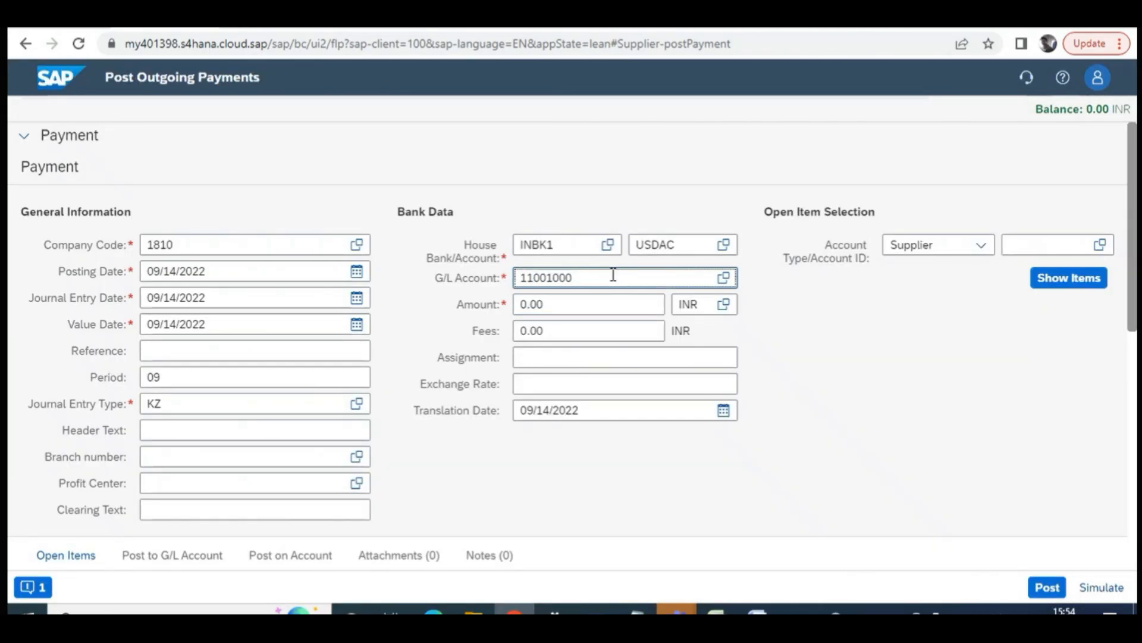
Choose DOMESTIC IN SUPPLIER 1 of company code 1810 as the supplier for the open item selection
{"action": "scroll", "coordinate": [357, 476], "scroll_direction": "down", "scroll_amount": 4}
{"action": "scroll", "coordinate": [574, 385], "scroll_direction": "up", "scroll_amount": 4}
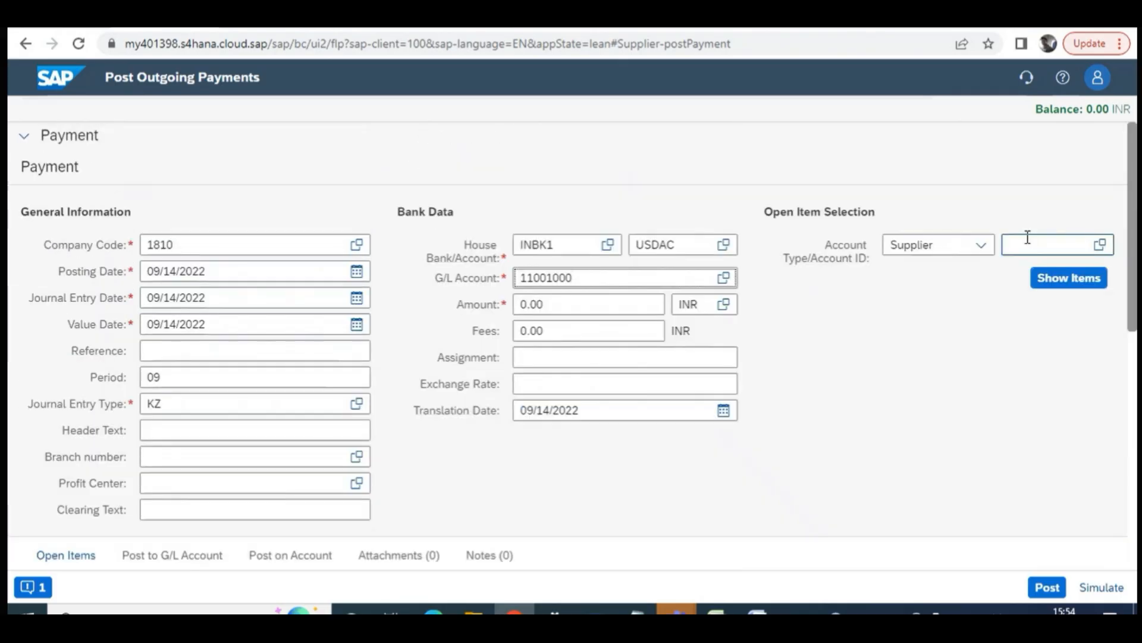
{"action": "left_click", "coordinate": [1030, 243]}
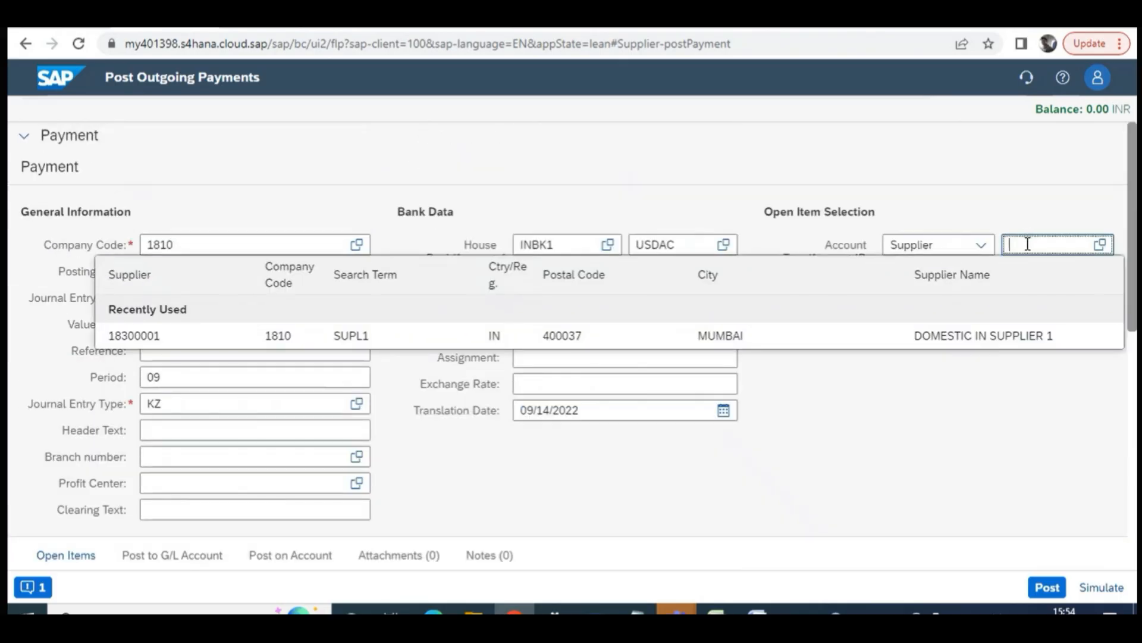
{"action": "type", "text": "183"}
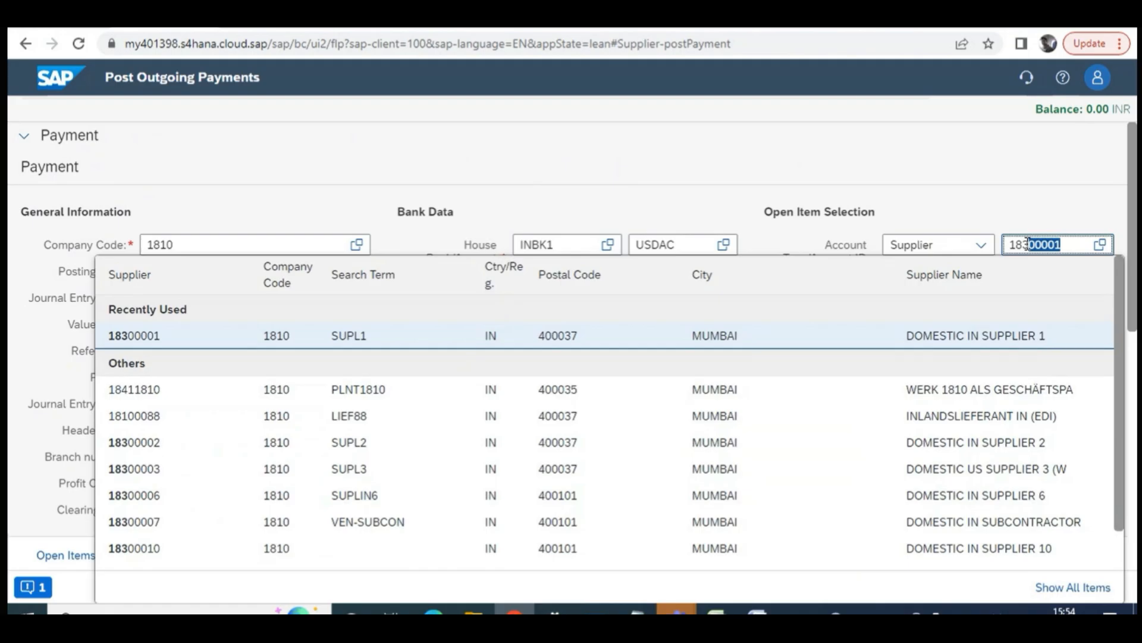
{"action": "type", "text": "00001"}
{"action": "left_click", "coordinate": [934, 336]}
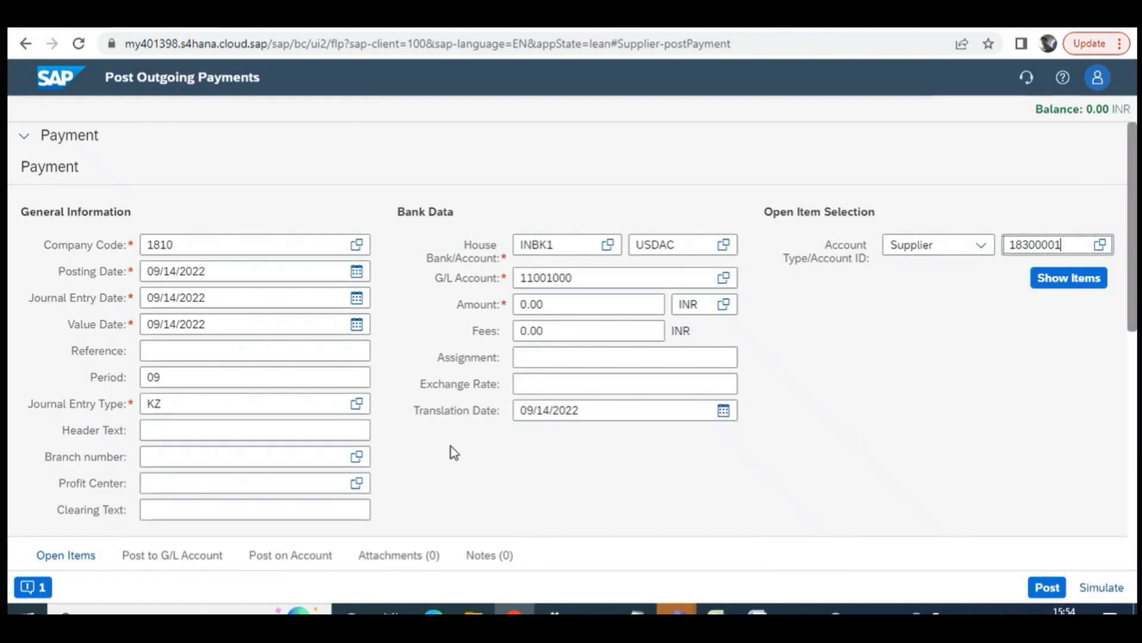
Look over the payment form and its empty open items area, and read the message issued for the entry
{"action": "scroll", "coordinate": [454, 453], "scroll_direction": "down", "scroll_amount": 1}
{"action": "scroll", "coordinate": [348, 444], "scroll_direction": "down", "scroll_amount": 1}
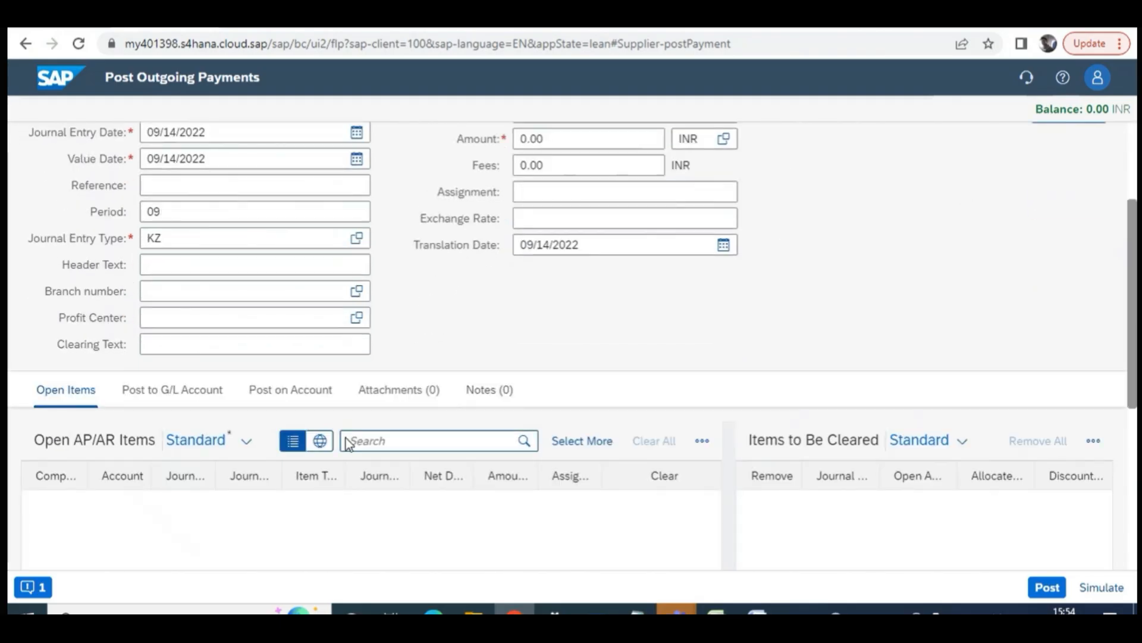
{"action": "scroll", "coordinate": [348, 441], "scroll_direction": "down", "scroll_amount": 1}
{"action": "scroll", "coordinate": [741, 285], "scroll_direction": "up", "scroll_amount": 2}
{"action": "scroll", "coordinate": [744, 290], "scroll_direction": "down", "scroll_amount": 1}
{"action": "left_click", "coordinate": [763, 364]}
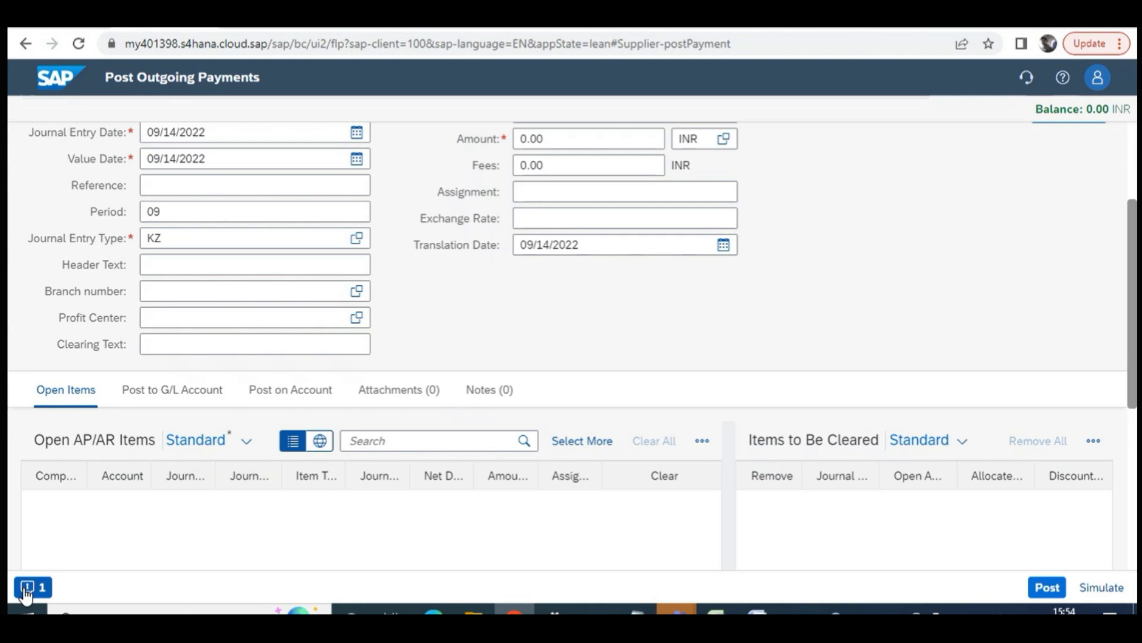
{"action": "left_click", "coordinate": [28, 588]}
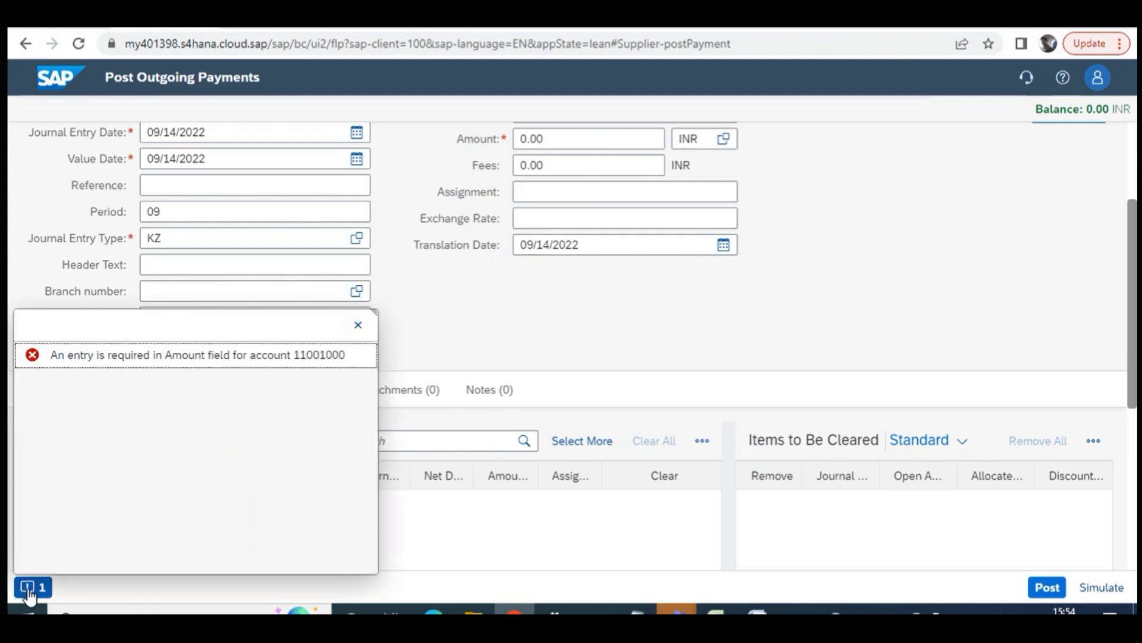
{"action": "left_click", "coordinate": [357, 328]}
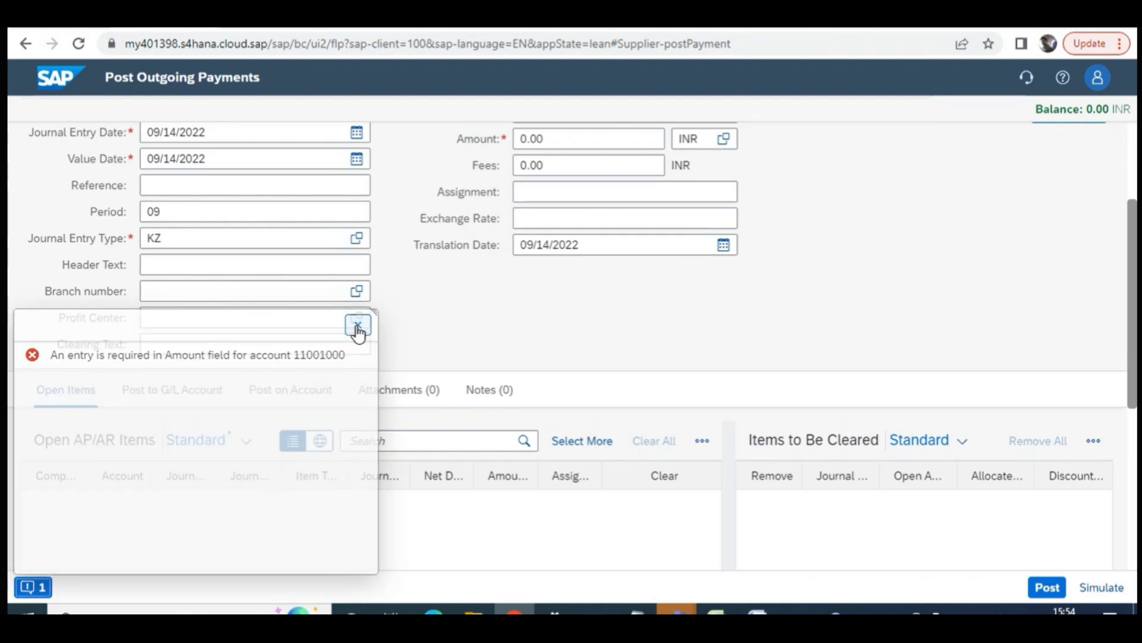
{"action": "scroll", "coordinate": [485, 351], "scroll_direction": "up", "scroll_amount": 3}
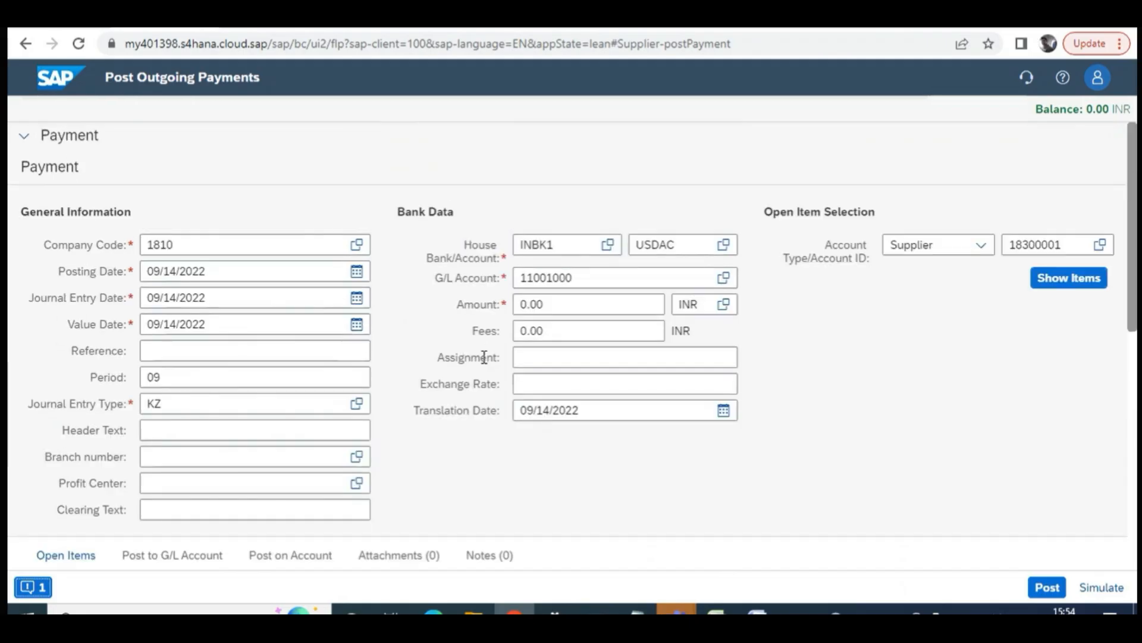
{"action": "left_click", "coordinate": [33, 587]}
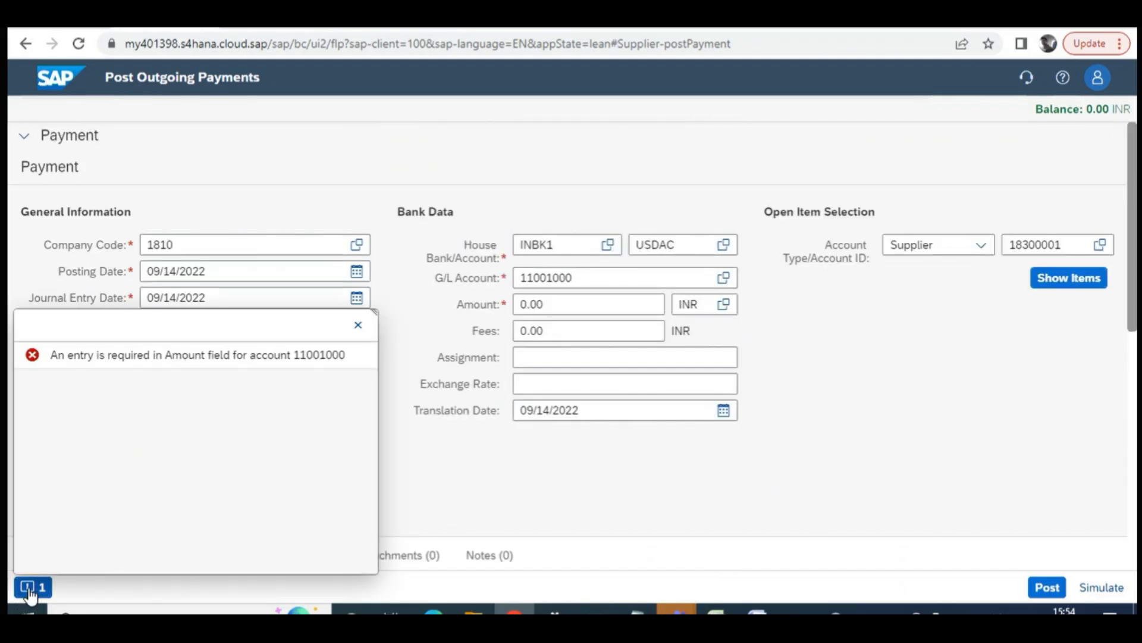
{"action": "left_click", "coordinate": [357, 325]}
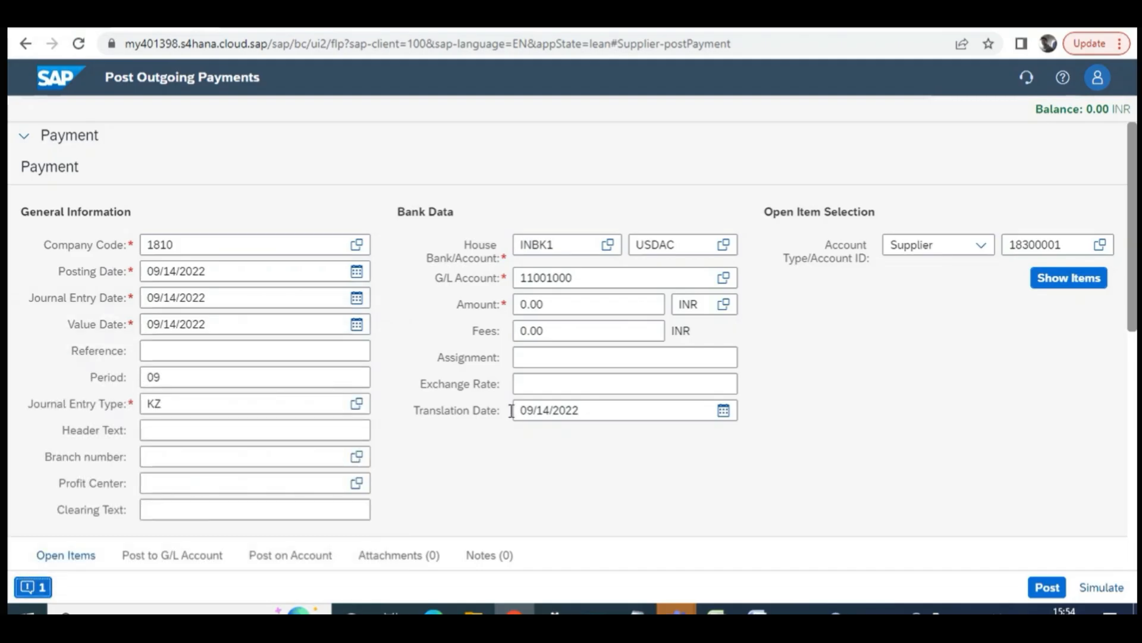
Enter 1,000.00 as the payment amount in the bank data
{"action": "left_click", "coordinate": [541, 309]}
{"action": "type", "text": "10"}
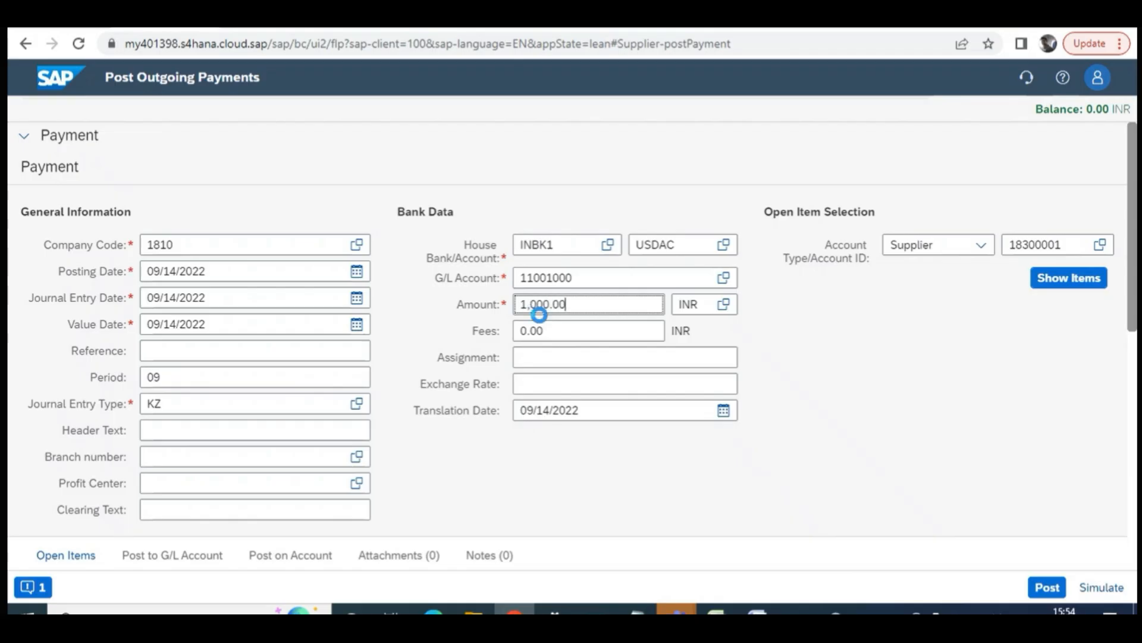
{"action": "key", "text": "Return"}
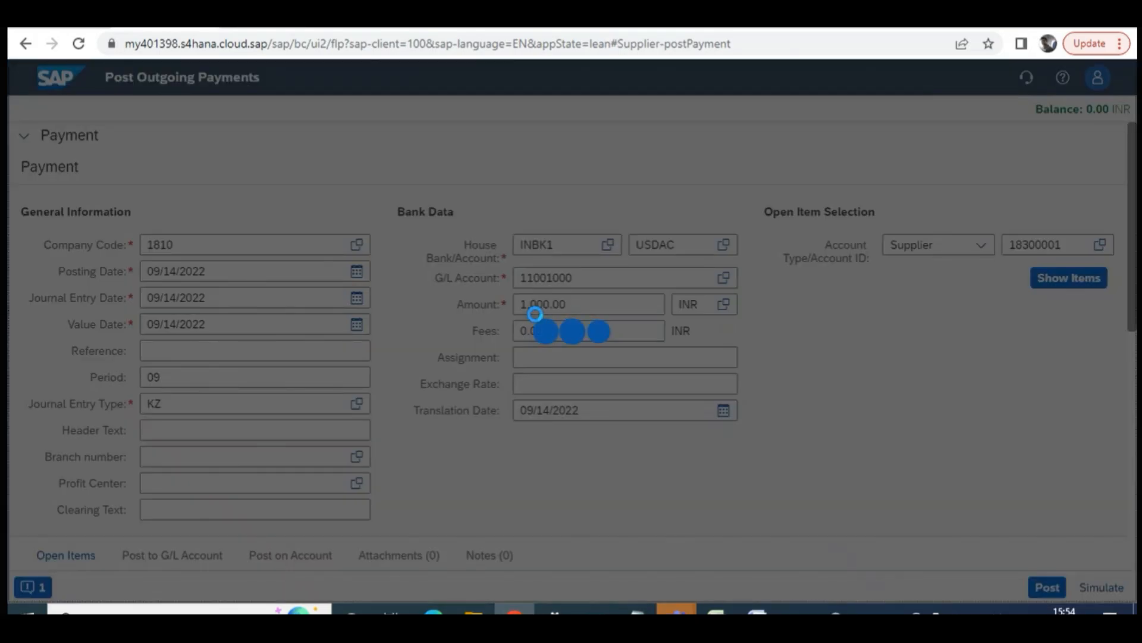
Read the new message on the payment and change the amount's currency to USD
{"action": "scroll", "coordinate": [89, 530], "scroll_direction": "down", "scroll_amount": 3}
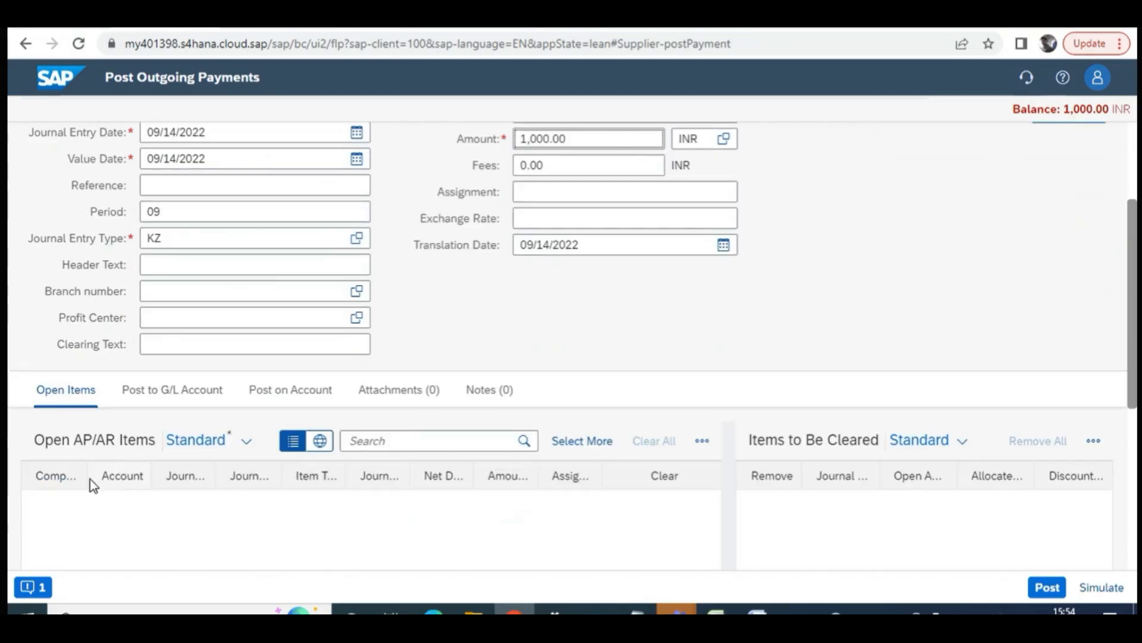
{"action": "left_click", "coordinate": [81, 546]}
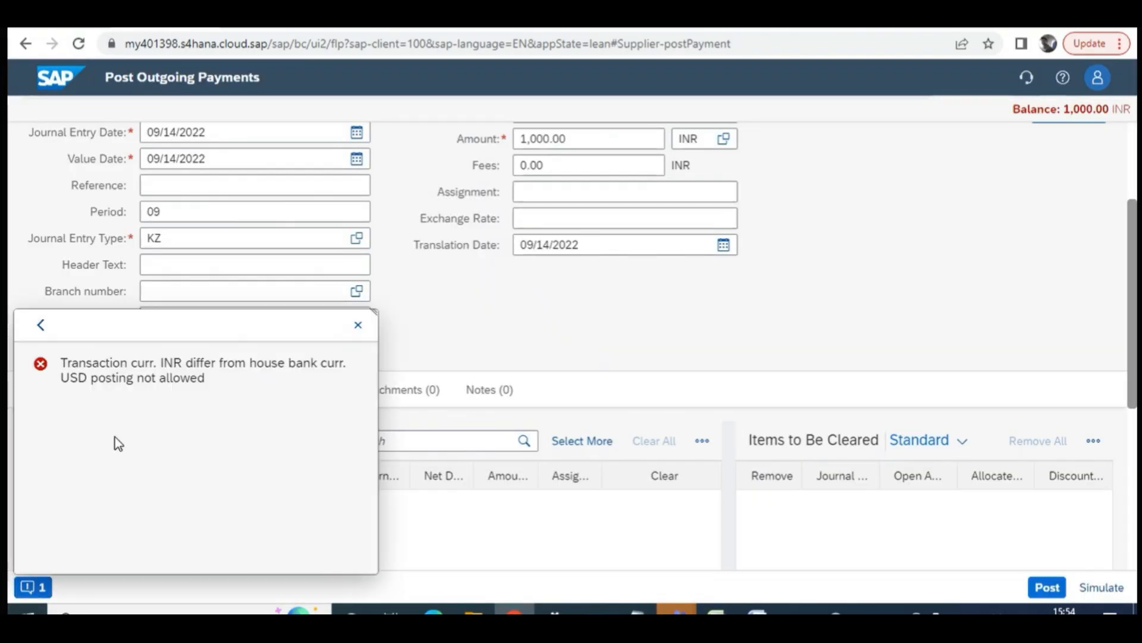
{"action": "left_click", "coordinate": [357, 324]}
{"action": "scroll", "coordinate": [536, 333], "scroll_direction": "up", "scroll_amount": 3}
{"action": "left_click", "coordinate": [700, 305]}
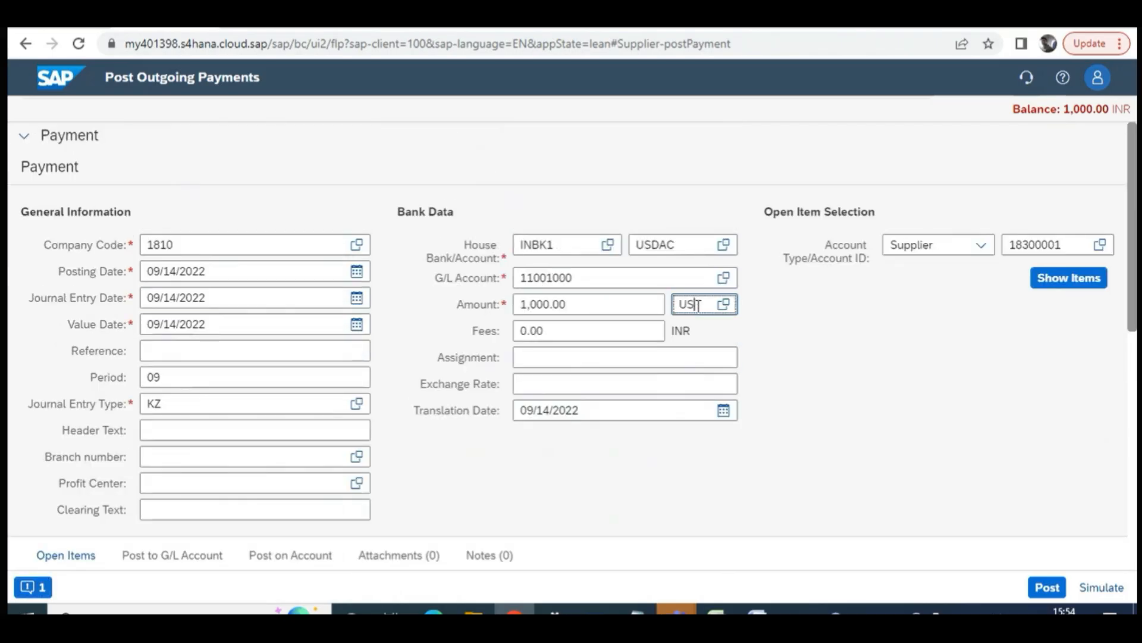
{"action": "type", "text": "USD"}
{"action": "left_click", "coordinate": [777, 385]}
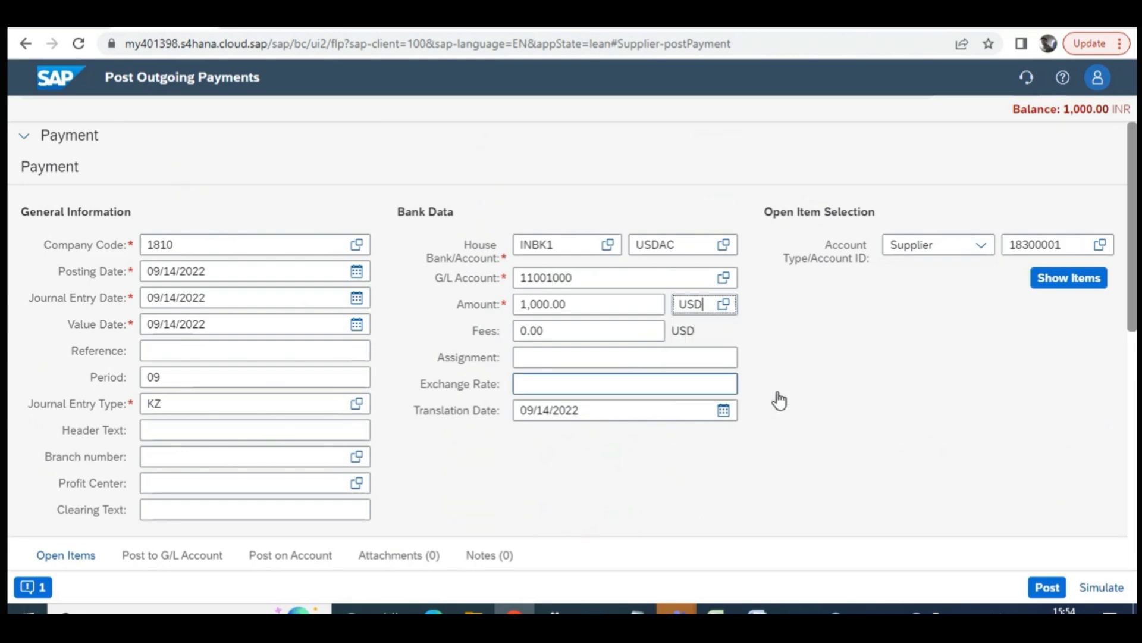
Load the open AP/AR items of the selected supplier into the payment
{"action": "scroll", "coordinate": [212, 459], "scroll_direction": "down", "scroll_amount": 1}
{"action": "scroll", "coordinate": [215, 466], "scroll_direction": "down", "scroll_amount": 2}
{"action": "scroll", "coordinate": [331, 372], "scroll_direction": "up", "scroll_amount": 1}
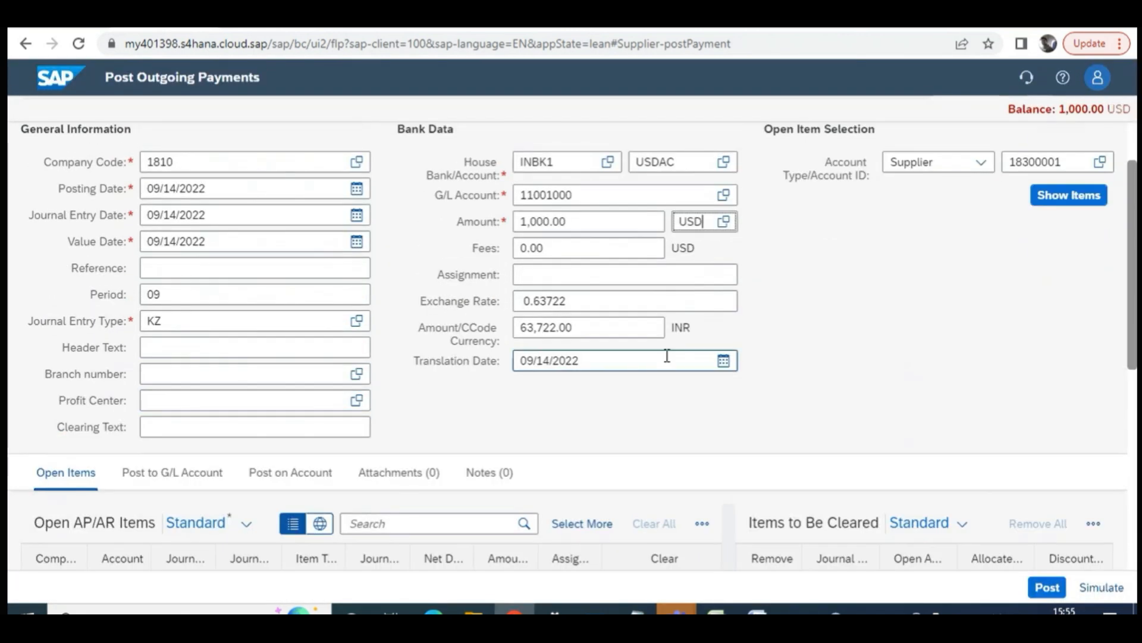
{"action": "left_click", "coordinate": [1066, 162]}
{"action": "left_click", "coordinate": [1053, 311]}
{"action": "left_click", "coordinate": [1069, 202]}
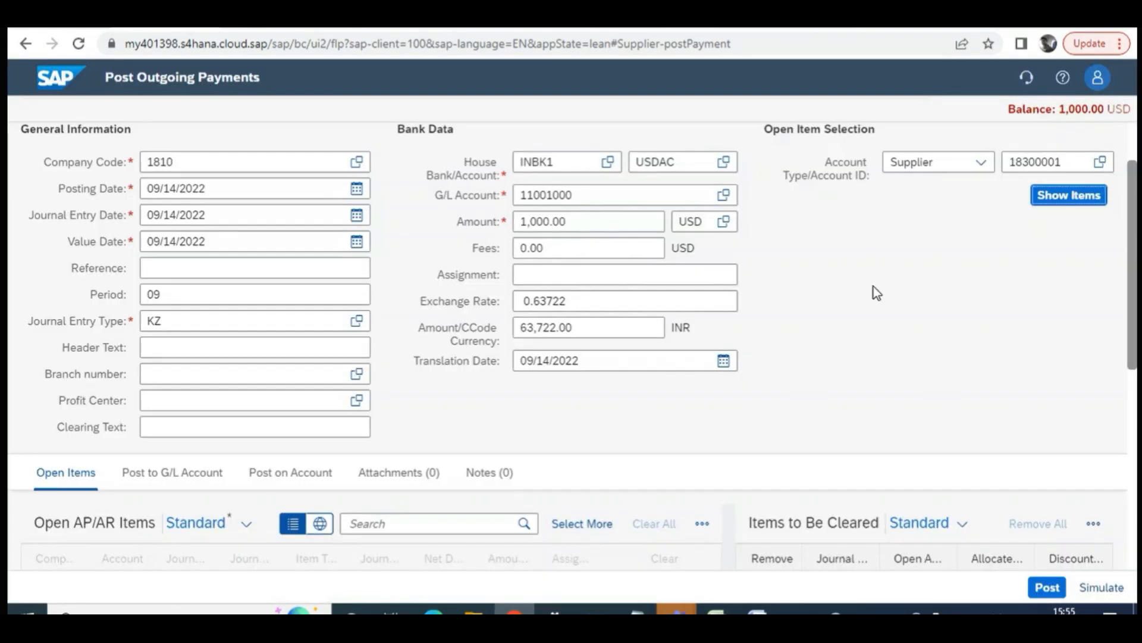
Highlight the supplier in the open item selection and examine the list of its open AP/AR items
{"action": "scroll", "coordinate": [326, 400], "scroll_direction": "down", "scroll_amount": 1}
{"action": "scroll", "coordinate": [1040, 313], "scroll_direction": "up", "scroll_amount": 2}
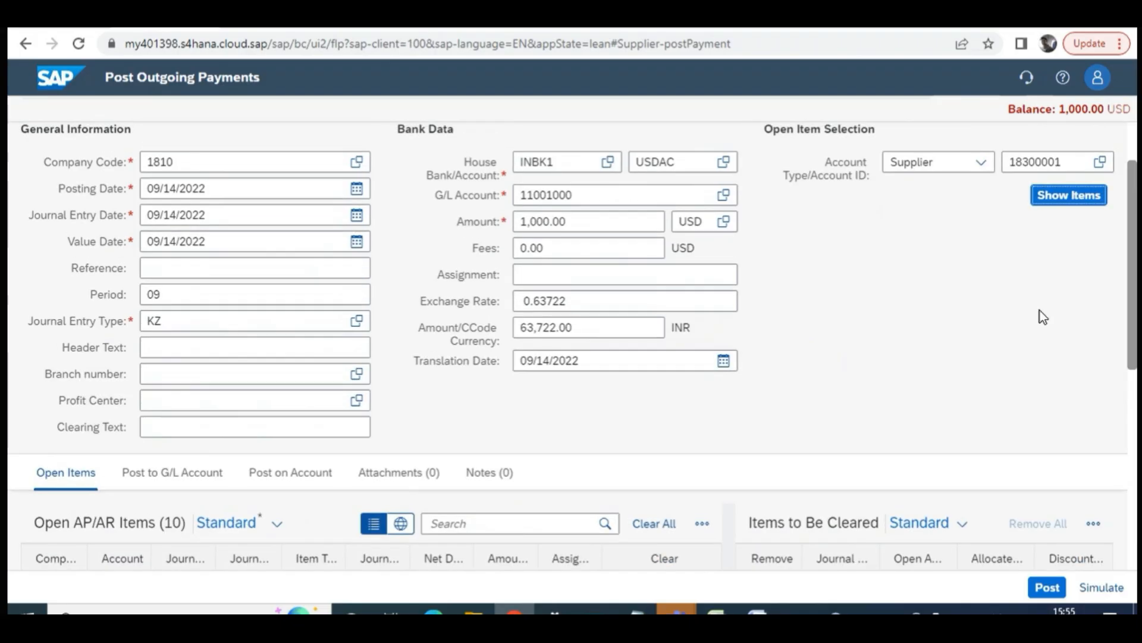
{"action": "left_click", "coordinate": [1069, 243]}
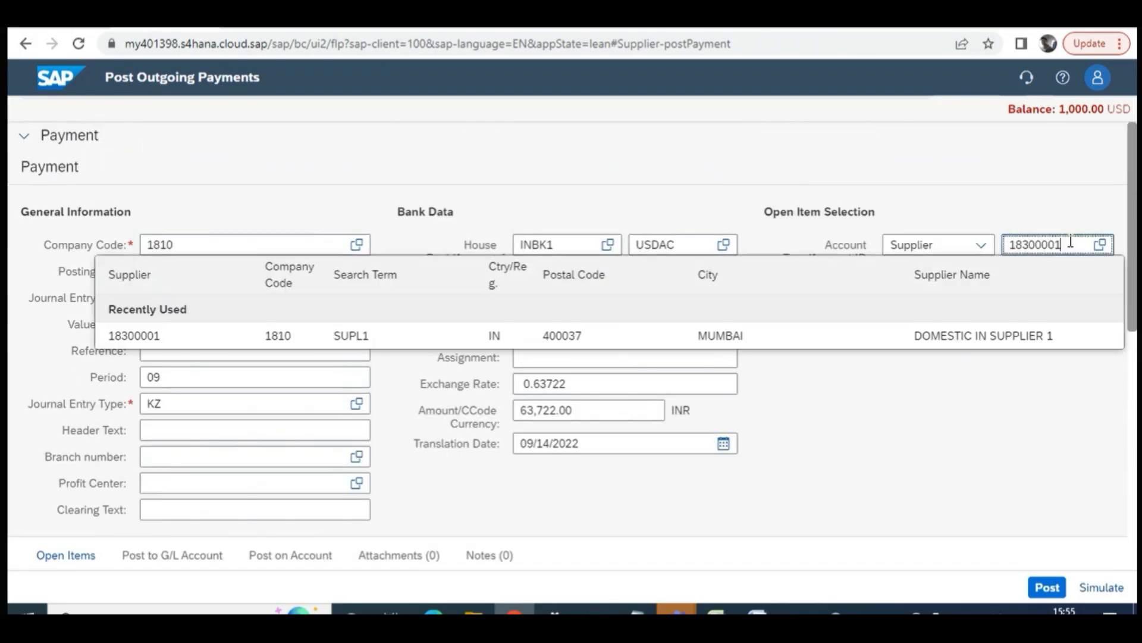
{"action": "left_click_drag", "start_coordinate": [916, 477], "coordinate": [1118, 314]}
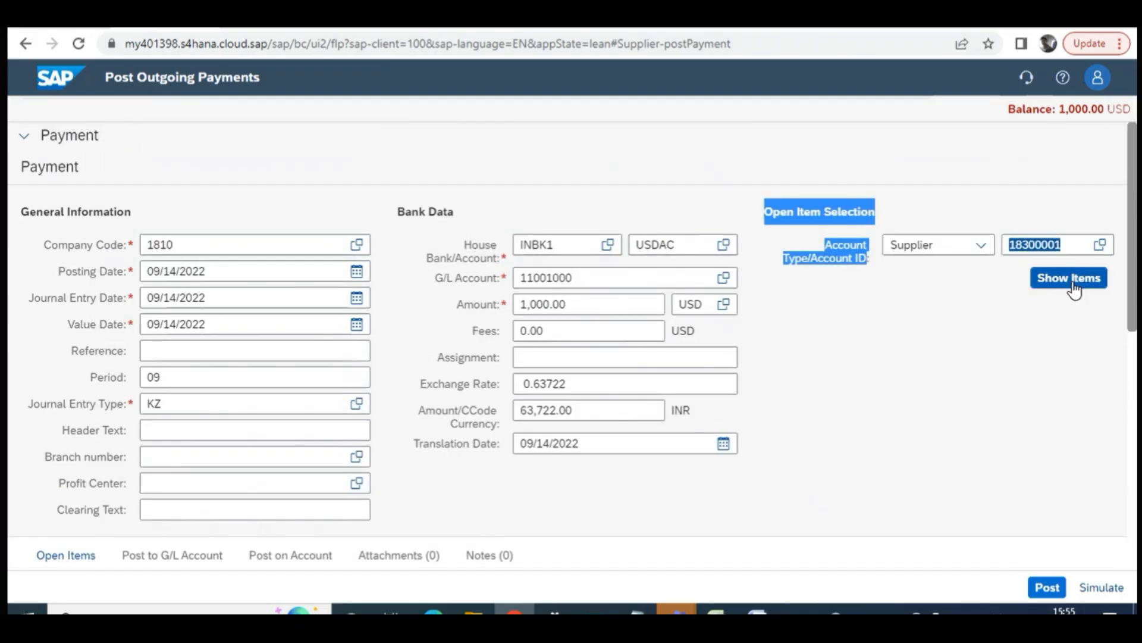
{"action": "scroll", "coordinate": [947, 391], "scroll_direction": "down", "scroll_amount": 4}
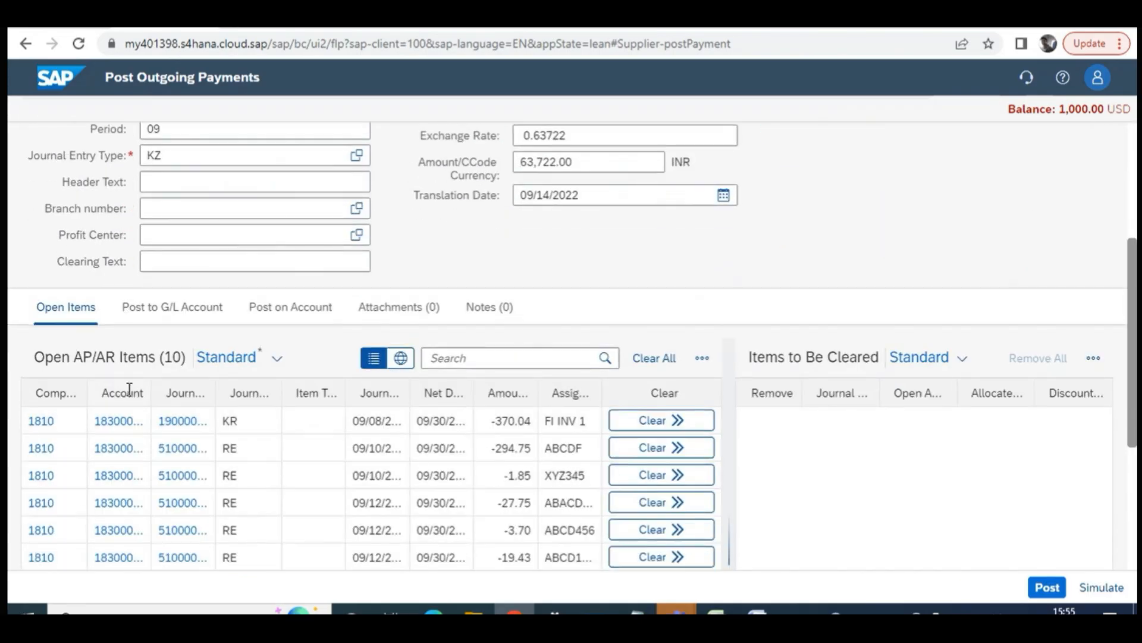
{"action": "scroll", "coordinate": [119, 416], "scroll_direction": "down", "scroll_amount": 3}
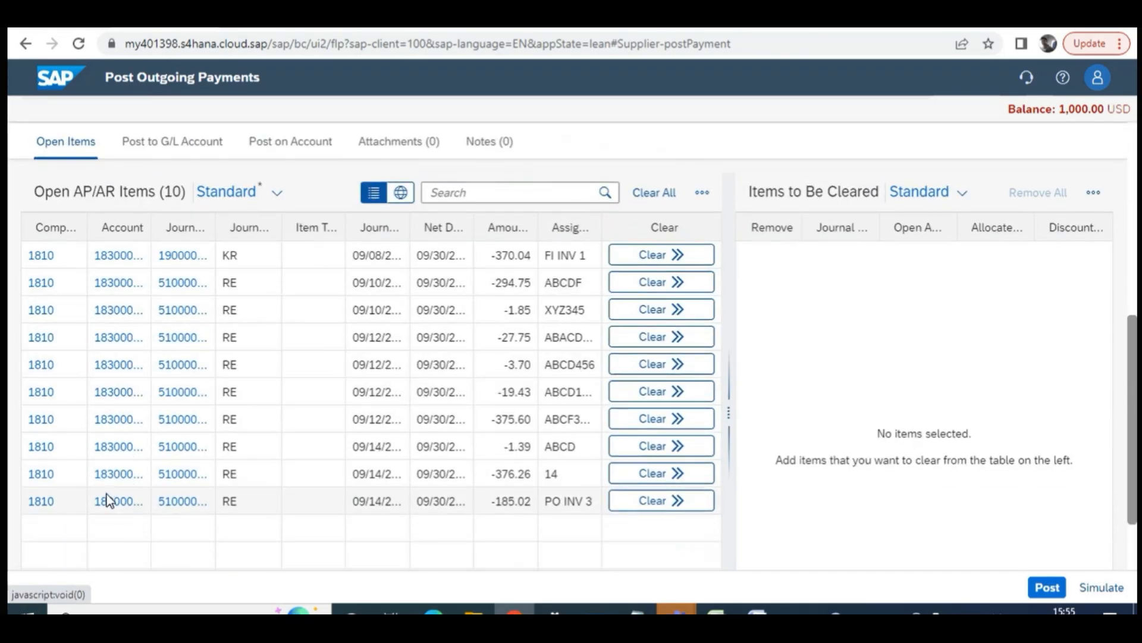
Switch to the Microsoft Teams meeting, admit the guest waiting in the lobby, and return to the SAP payment form
{"action": "mouse_move", "coordinate": [678, 608]}
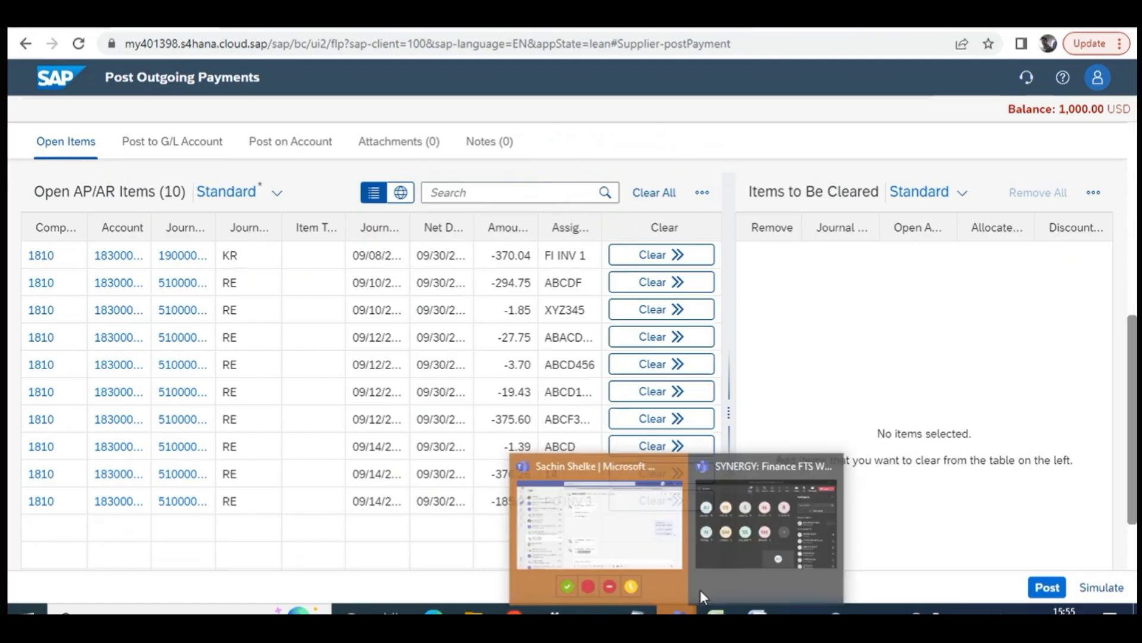
{"action": "left_click", "coordinate": [712, 559]}
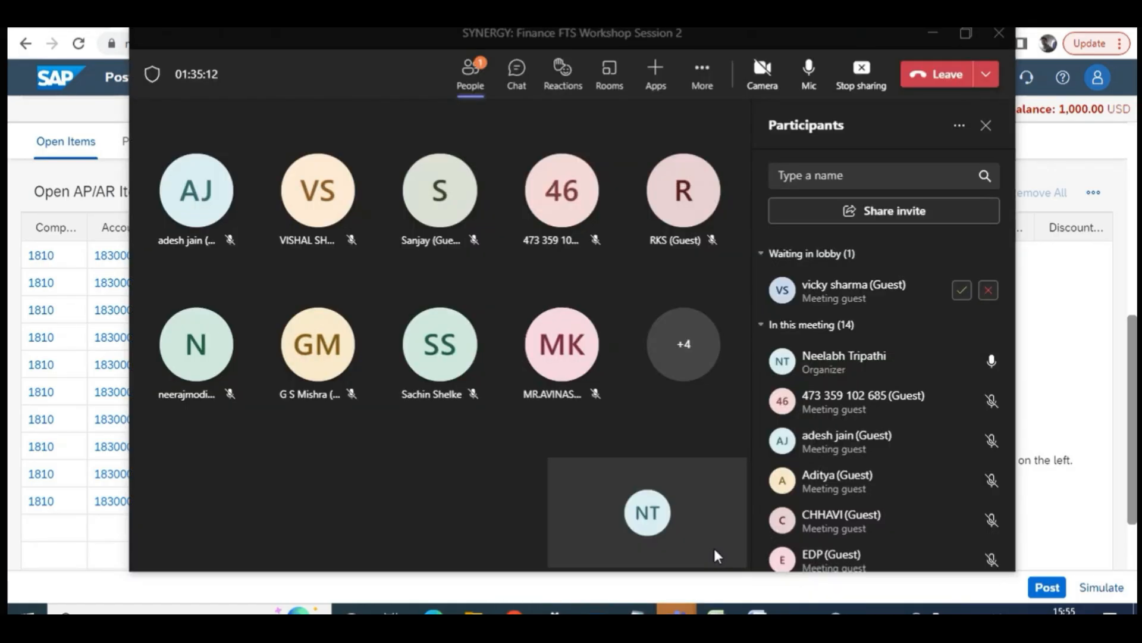
{"action": "left_click", "coordinate": [961, 290]}
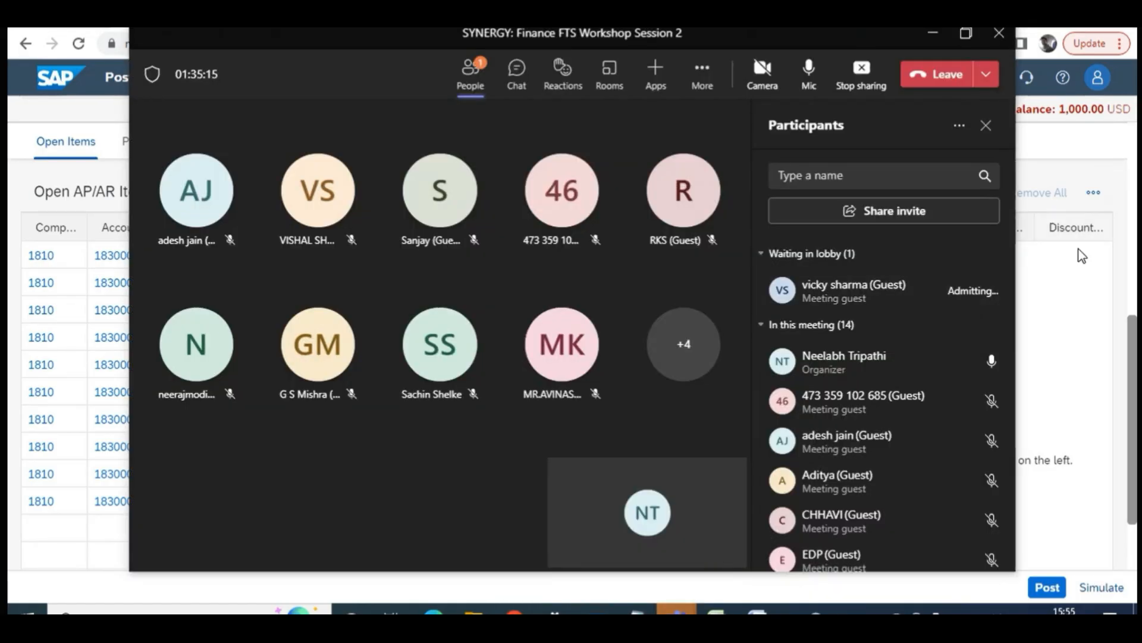
{"action": "left_click", "coordinate": [1102, 348]}
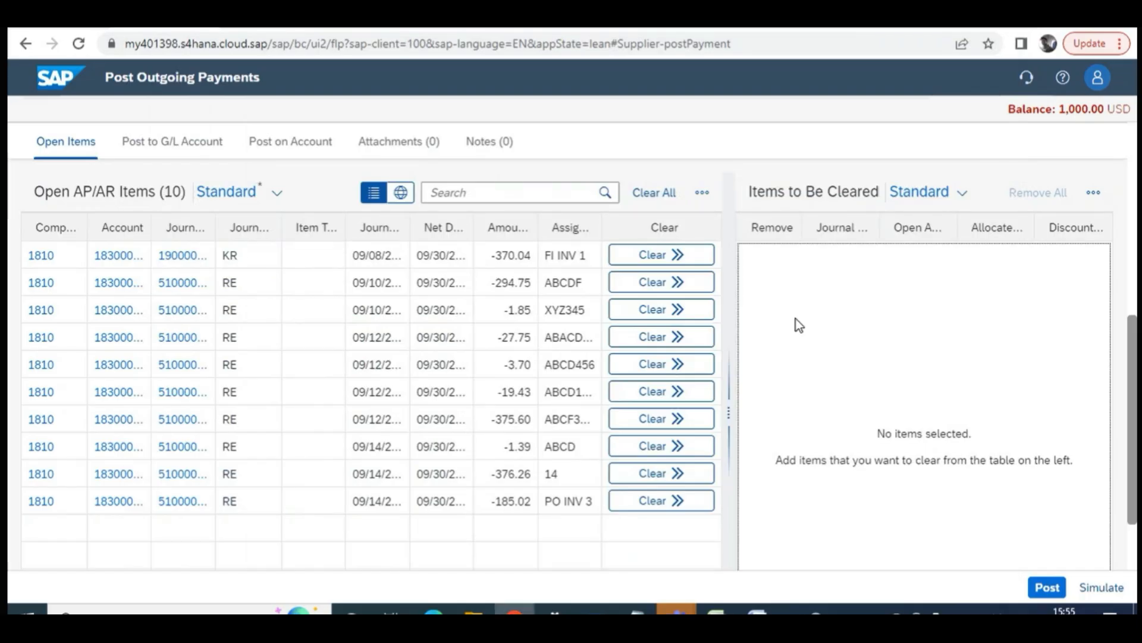
Select the open item with assignment ABCDF for clearing and check it in the list of items to be cleared
{"action": "scroll", "coordinate": [795, 318], "scroll_direction": "up", "scroll_amount": 1}
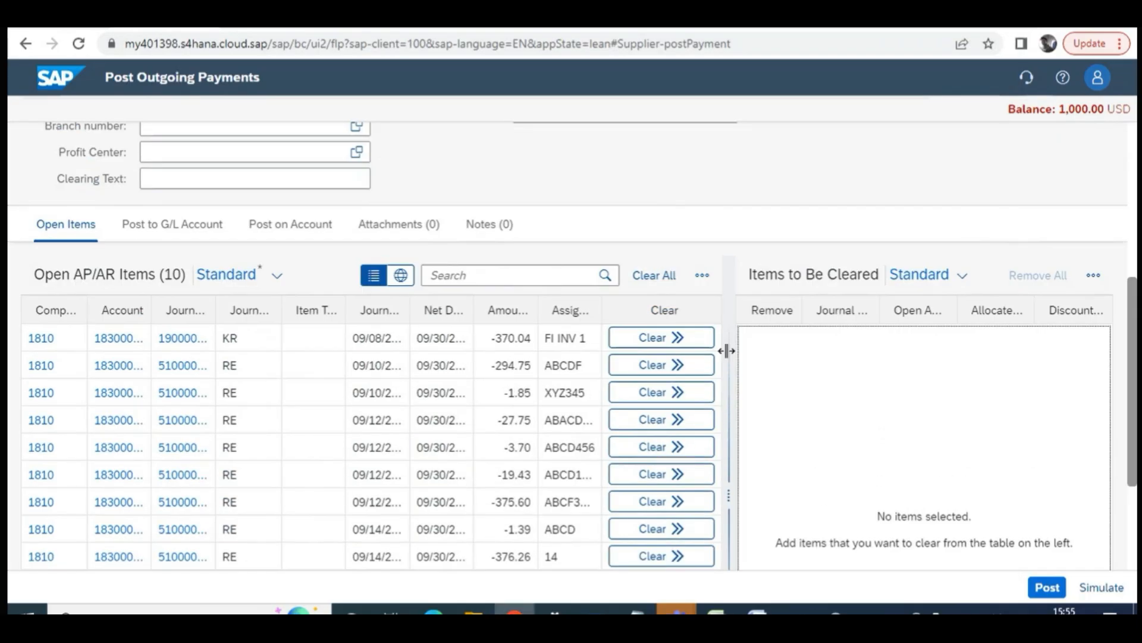
{"action": "left_click", "coordinate": [671, 307]}
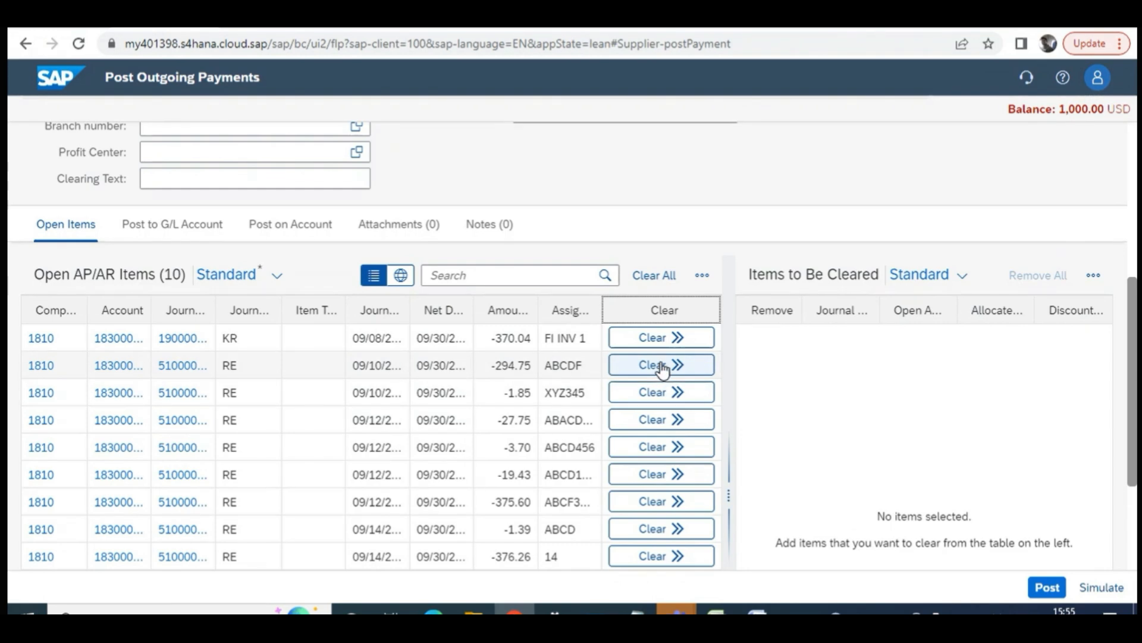
{"action": "left_click", "coordinate": [661, 366]}
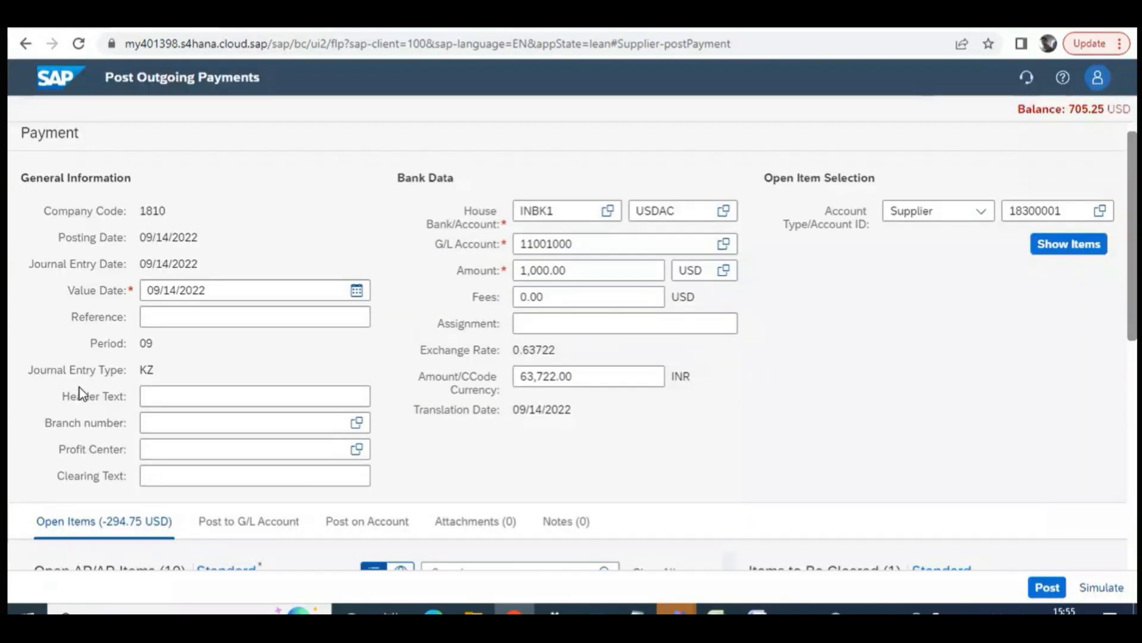
{"action": "scroll", "coordinate": [80, 389], "scroll_direction": "down", "scroll_amount": 5}
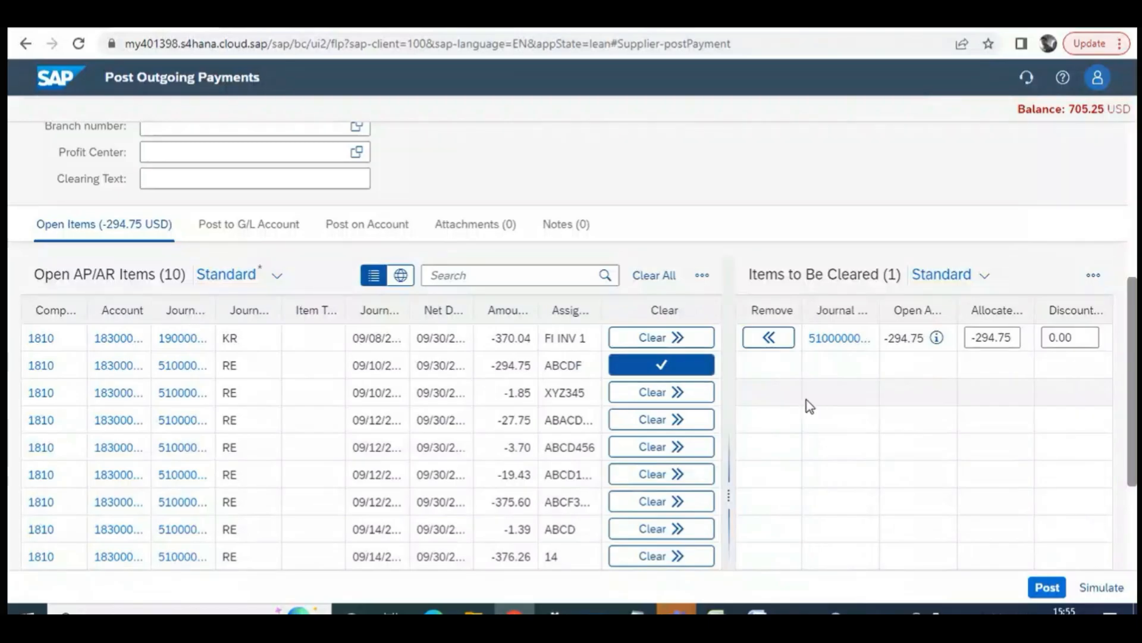
{"action": "scroll", "coordinate": [780, 405], "scroll_direction": "up", "scroll_amount": 5}
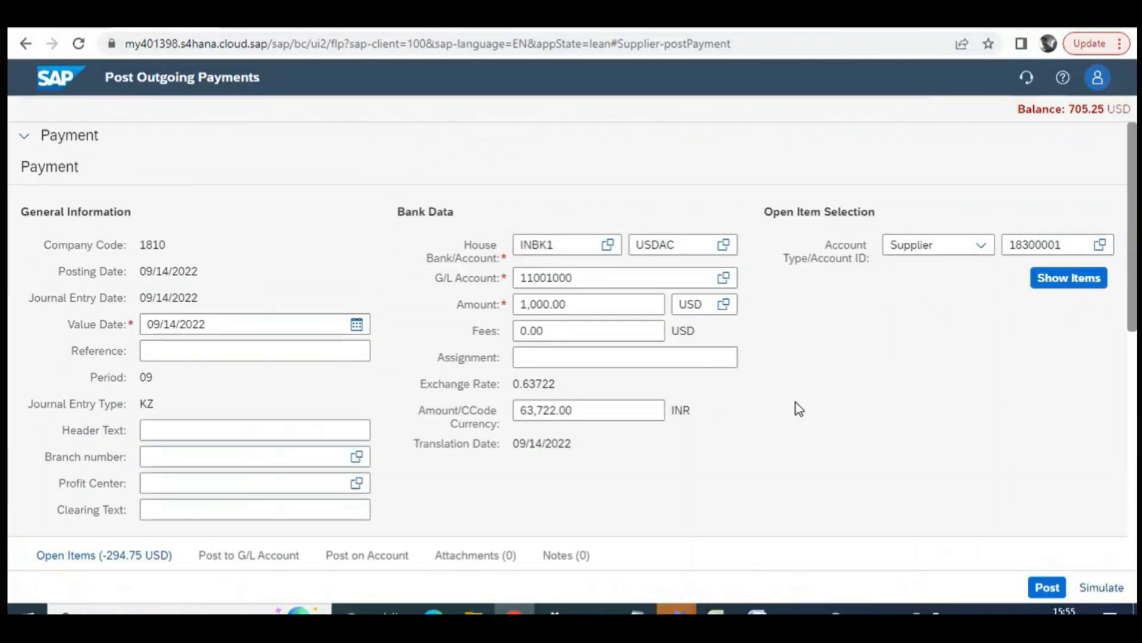
Check the payment's remaining balance and reset the payment amount in the bank data to 0.00
{"action": "mouse_move", "coordinate": [1069, 109]}
{"action": "left_mouse_down"}
{"action": "mouse_move", "coordinate": [1119, 109]}
{"action": "mouse_move", "coordinate": [1080, 116]}
{"action": "left_mouse_up"}
{"action": "left_click", "coordinate": [584, 304]}
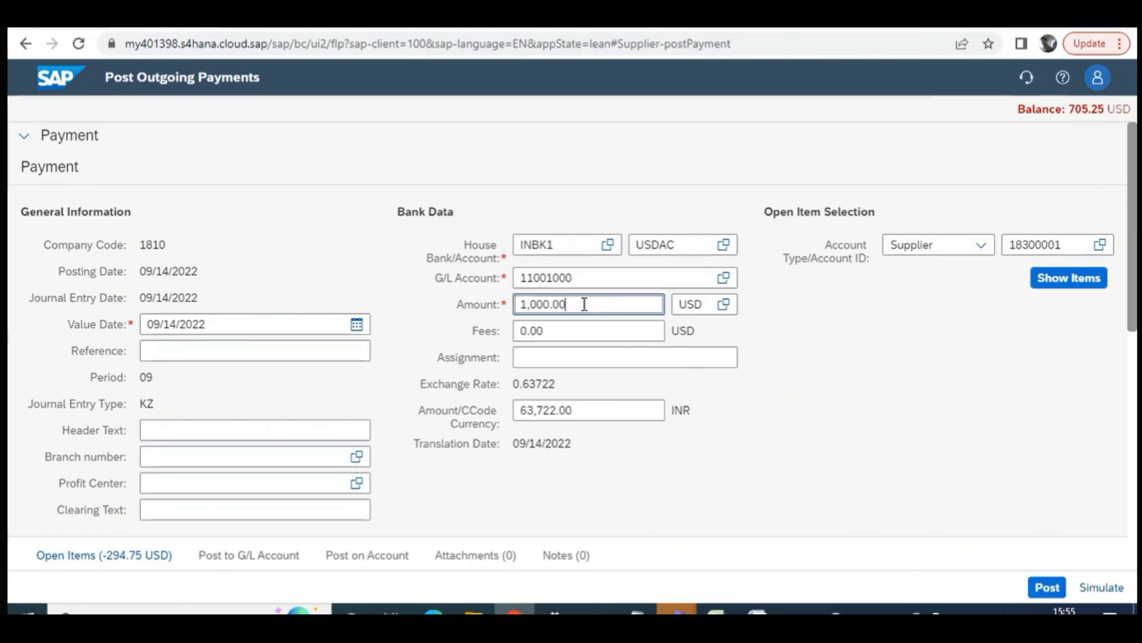
{"action": "key", "text": "BackSpace"}
{"action": "key", "text": "BackSpace"}
{"action": "key", "text": "BackSpace"}
{"action": "key", "text": "BackSpace"}
{"action": "key", "text": "BackSpace"}
{"action": "key", "text": "BackSpace"}
{"action": "key", "text": "BackSpace"}
{"action": "key", "text": "BackSpace"}
{"action": "key", "text": "Return"}
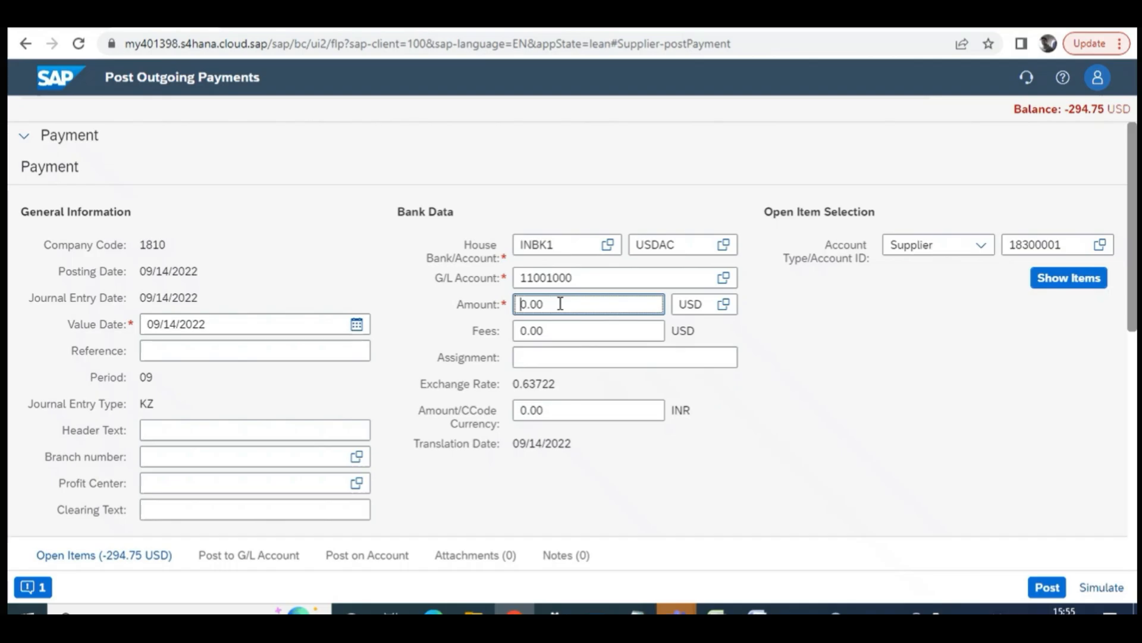
Copy the outstanding balance without its minus sign into the payment amount, making it 294.75 USD
{"action": "left_click_drag", "start_coordinate": [1069, 109], "coordinate": [1107, 108]}
{"action": "key", "text": "ctrl+c"}
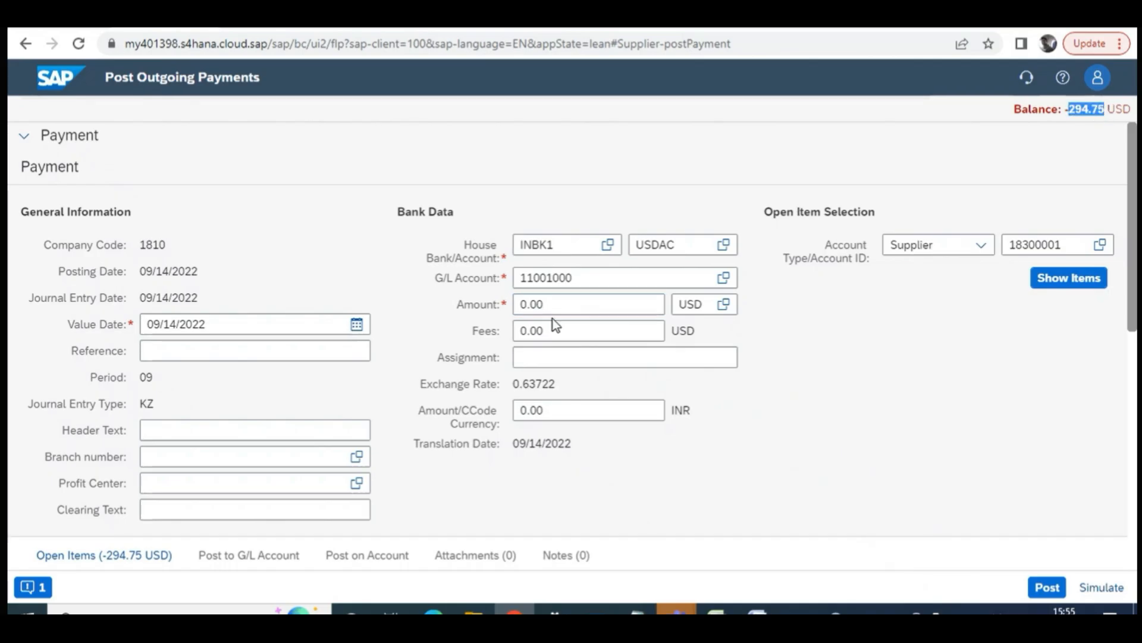
{"action": "left_click", "coordinate": [558, 304]}
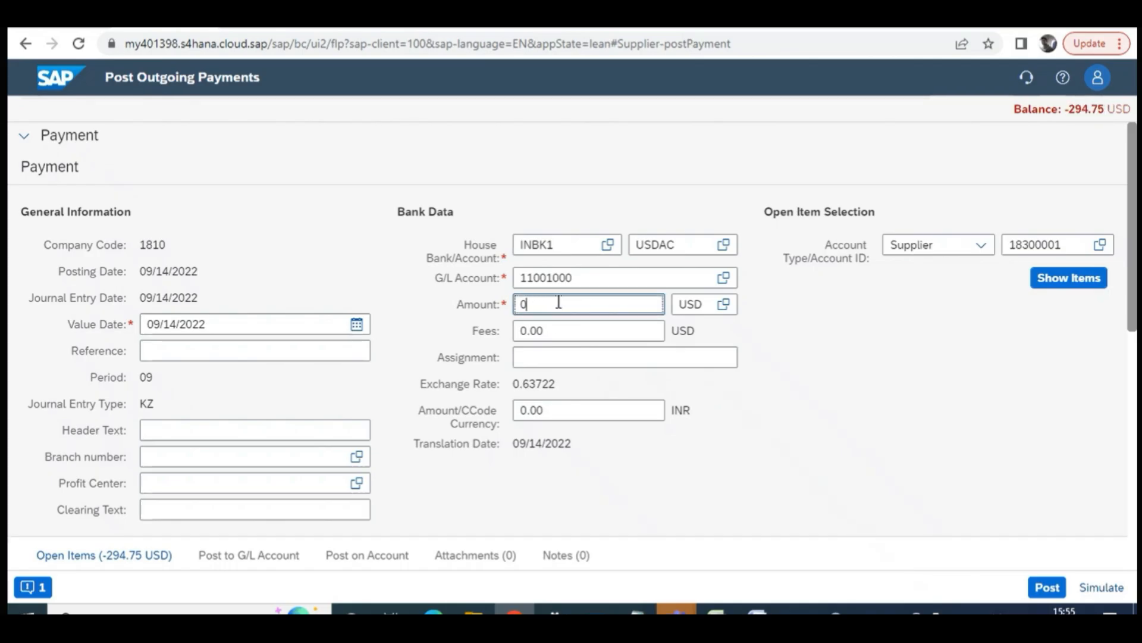
{"action": "key", "text": "ctrl+v"}
{"action": "left_click", "coordinate": [556, 301]}
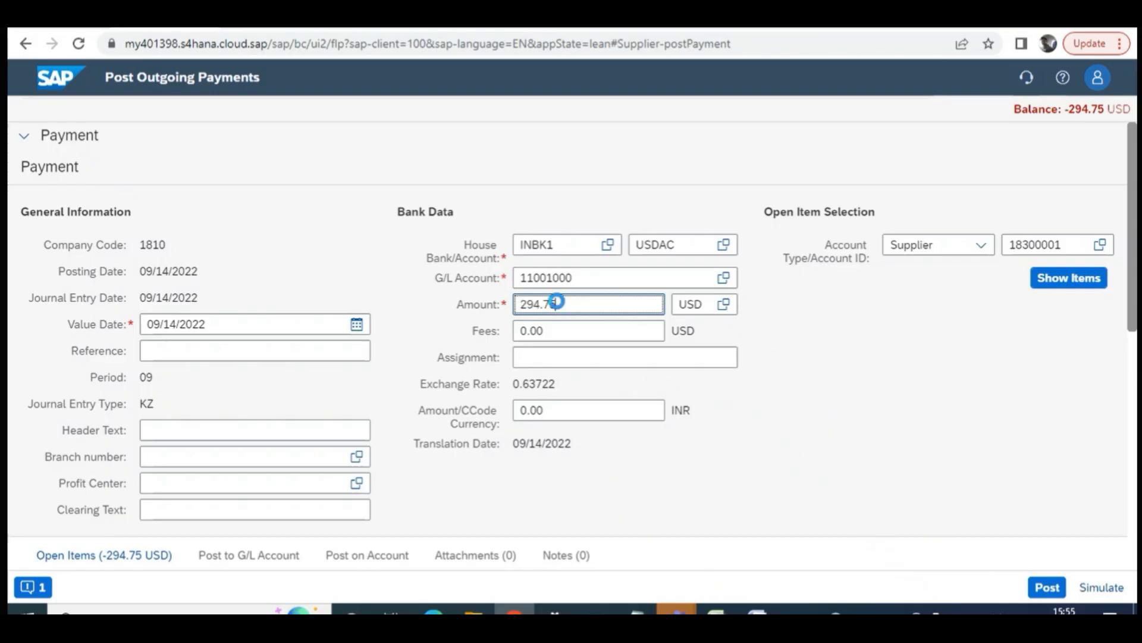
{"action": "key", "text": "Return"}
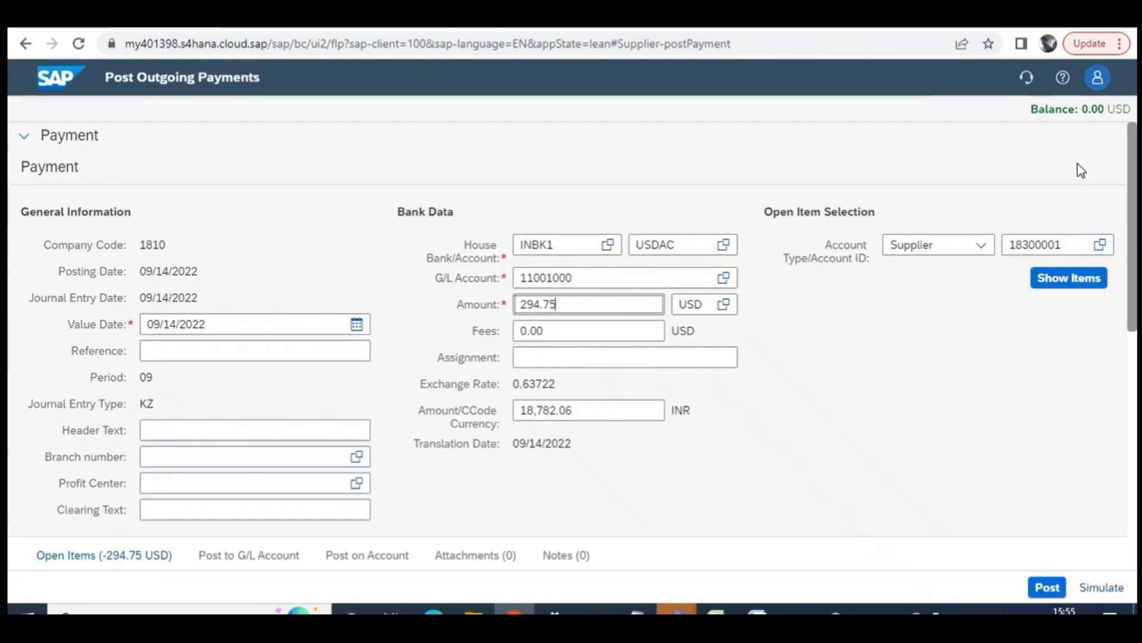
Check the payment's balance and the item to be cleared, and simulate the posting
{"action": "left_click_drag", "start_coordinate": [1082, 109], "coordinate": [1081, 134]}
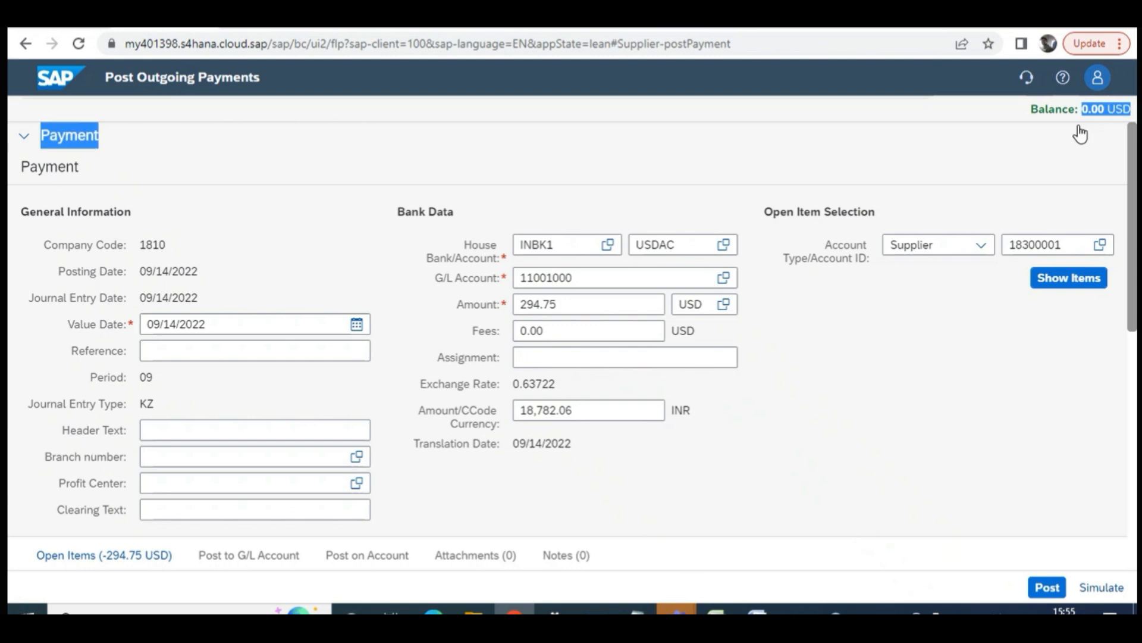
{"action": "scroll", "coordinate": [417, 445], "scroll_direction": "down", "scroll_amount": 5}
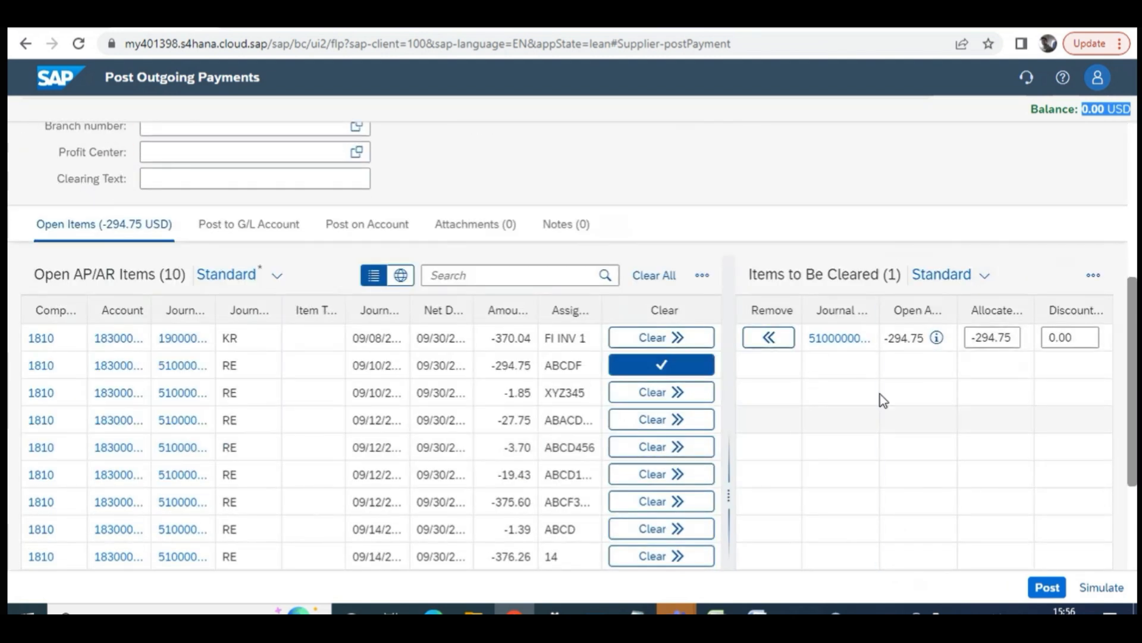
{"action": "scroll", "coordinate": [772, 329], "scroll_direction": "up", "scroll_amount": 4}
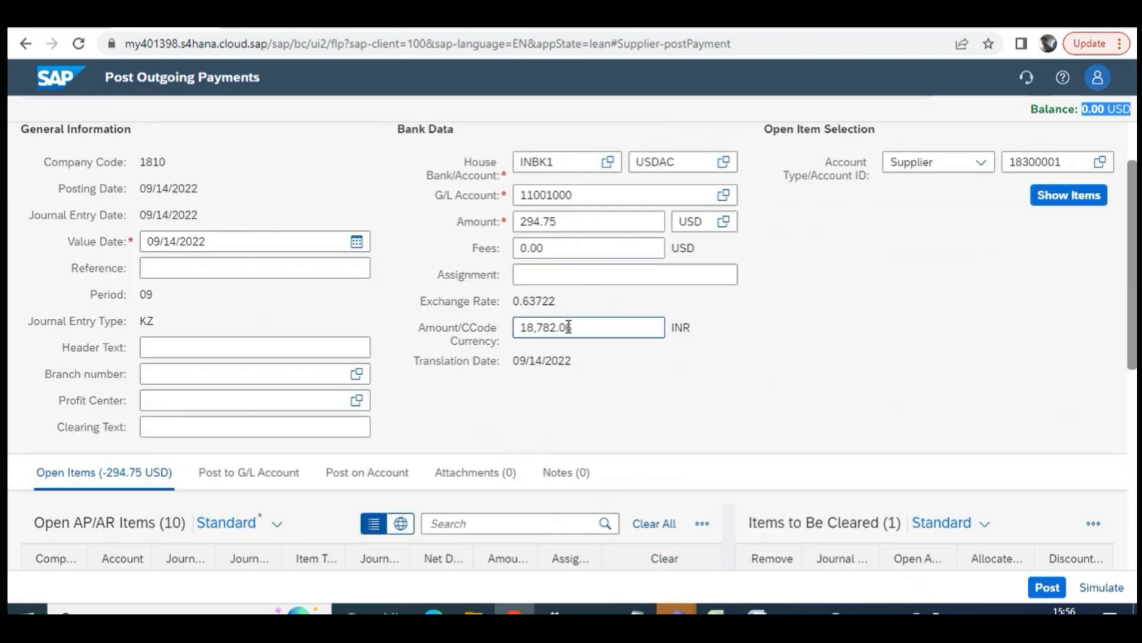
{"action": "scroll", "coordinate": [595, 309], "scroll_direction": "up", "scroll_amount": 2}
{"action": "scroll", "coordinate": [600, 311], "scroll_direction": "up", "scroll_amount": 1}
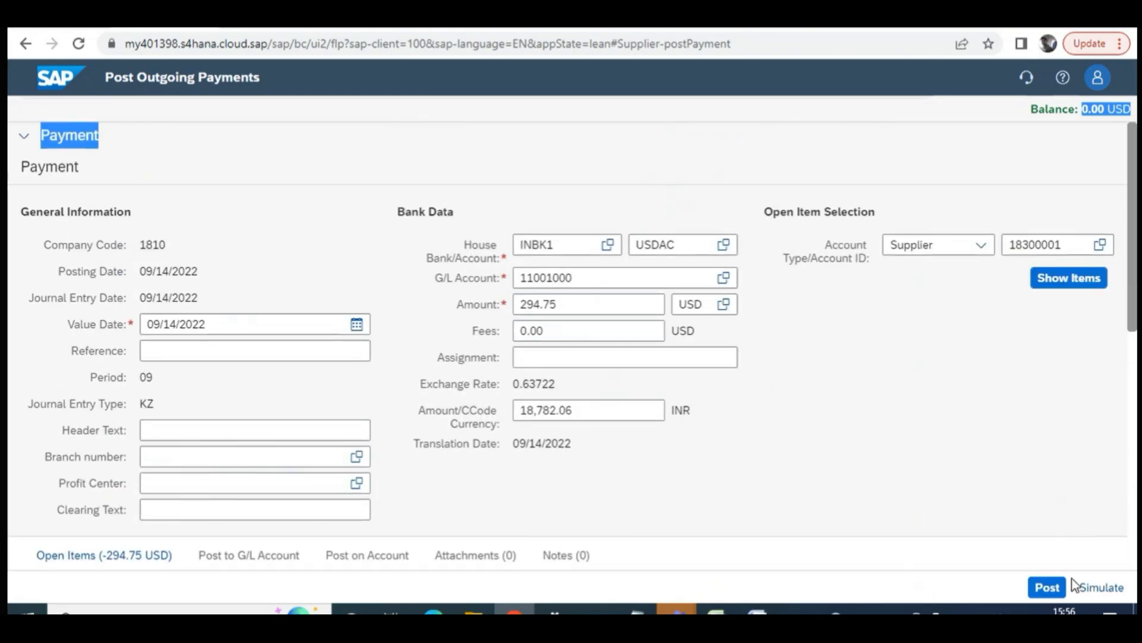
{"action": "left_click", "coordinate": [1105, 588]}
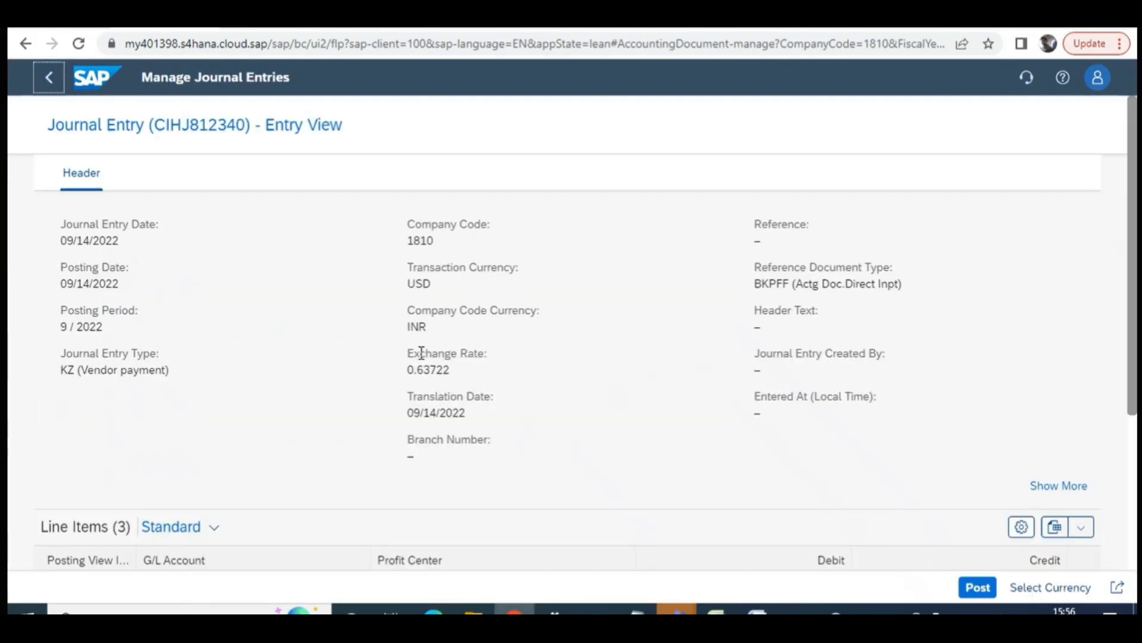
Review the currencies, exchange rate and line items of the simulated journal entry, and post it
{"action": "scroll", "coordinate": [269, 360], "scroll_direction": "down", "scroll_amount": 4}
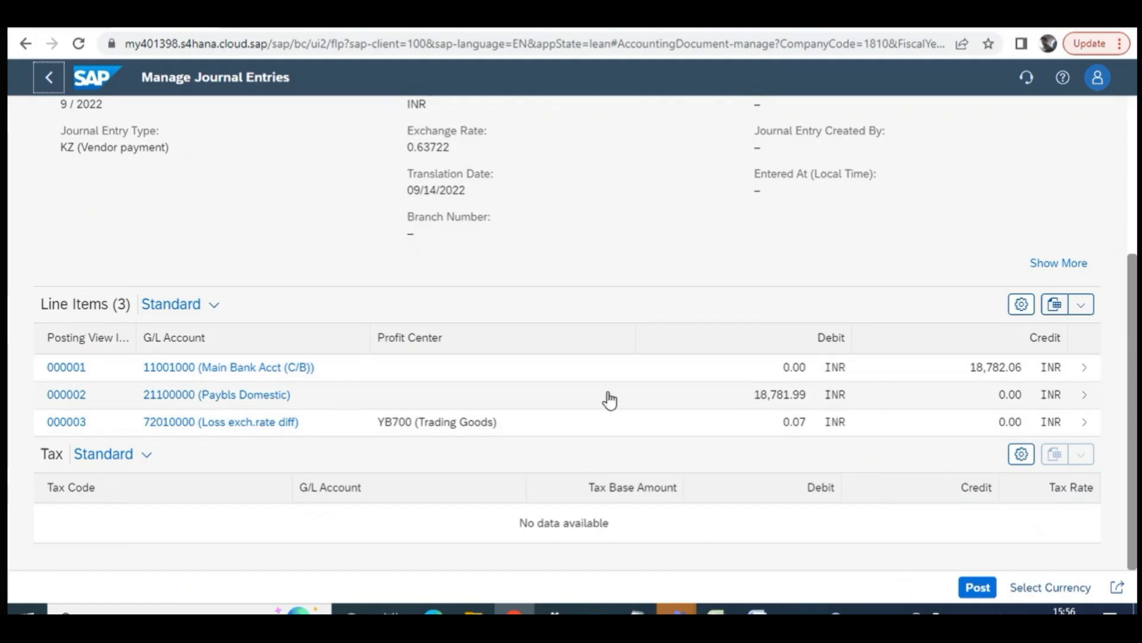
{"action": "scroll", "coordinate": [511, 331], "scroll_direction": "up", "scroll_amount": 2}
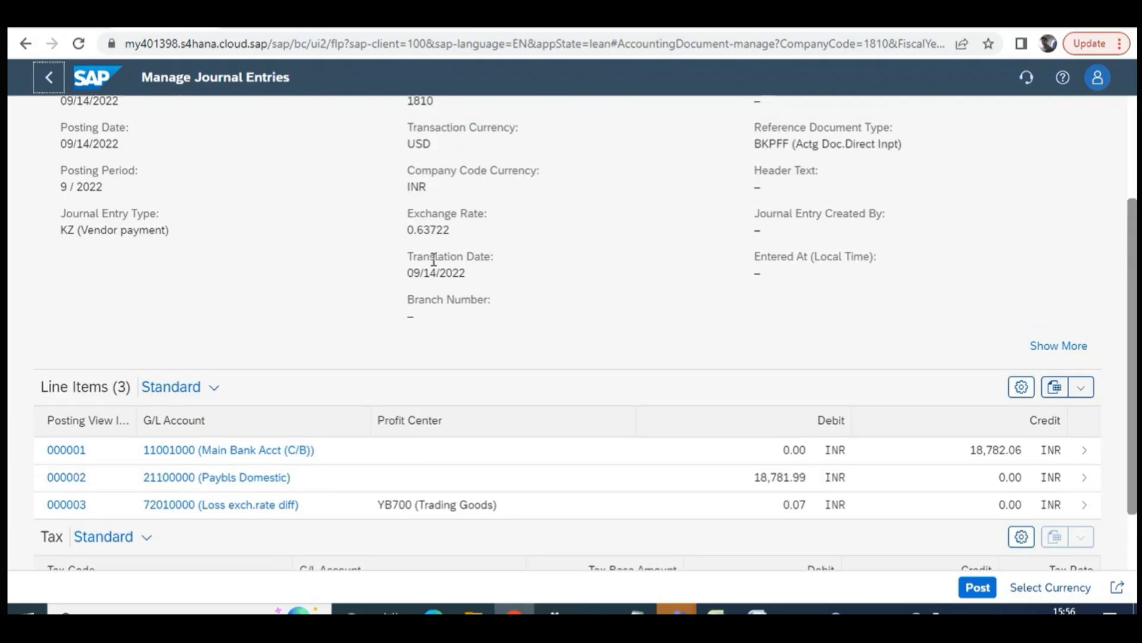
{"action": "scroll", "coordinate": [439, 196], "scroll_direction": "up", "scroll_amount": 2}
{"action": "mouse_move", "coordinate": [433, 228]}
{"action": "left_mouse_down"}
{"action": "mouse_move", "coordinate": [404, 229]}
{"action": "mouse_move", "coordinate": [441, 237]}
{"action": "left_mouse_up"}
{"action": "scroll", "coordinate": [442, 253], "scroll_direction": "down", "scroll_amount": 1}
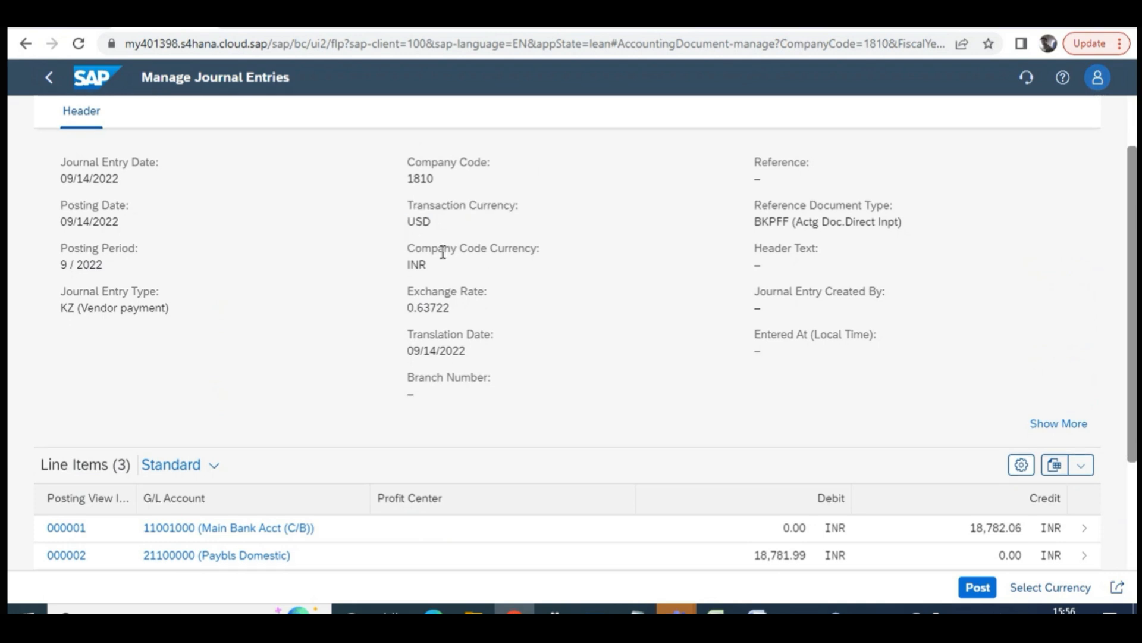
{"action": "scroll", "coordinate": [442, 252], "scroll_direction": "down", "scroll_amount": 3}
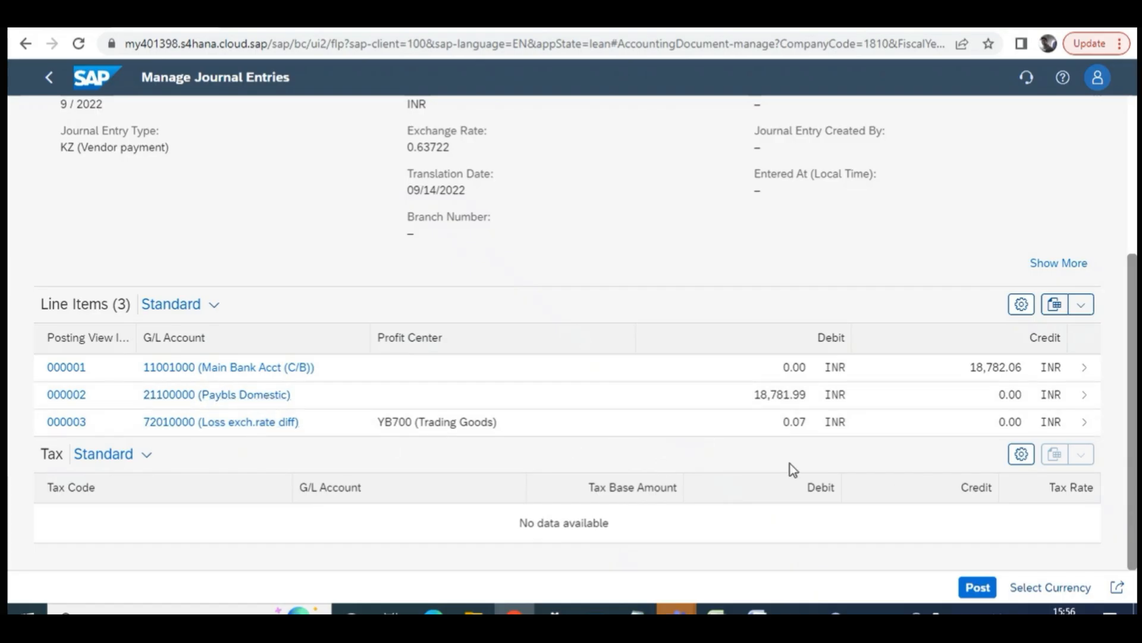
{"action": "scroll", "coordinate": [744, 410], "scroll_direction": "up", "scroll_amount": 1}
{"action": "scroll", "coordinate": [476, 397], "scroll_direction": "up", "scroll_amount": 1}
{"action": "scroll", "coordinate": [516, 403], "scroll_direction": "down", "scroll_amount": 1}
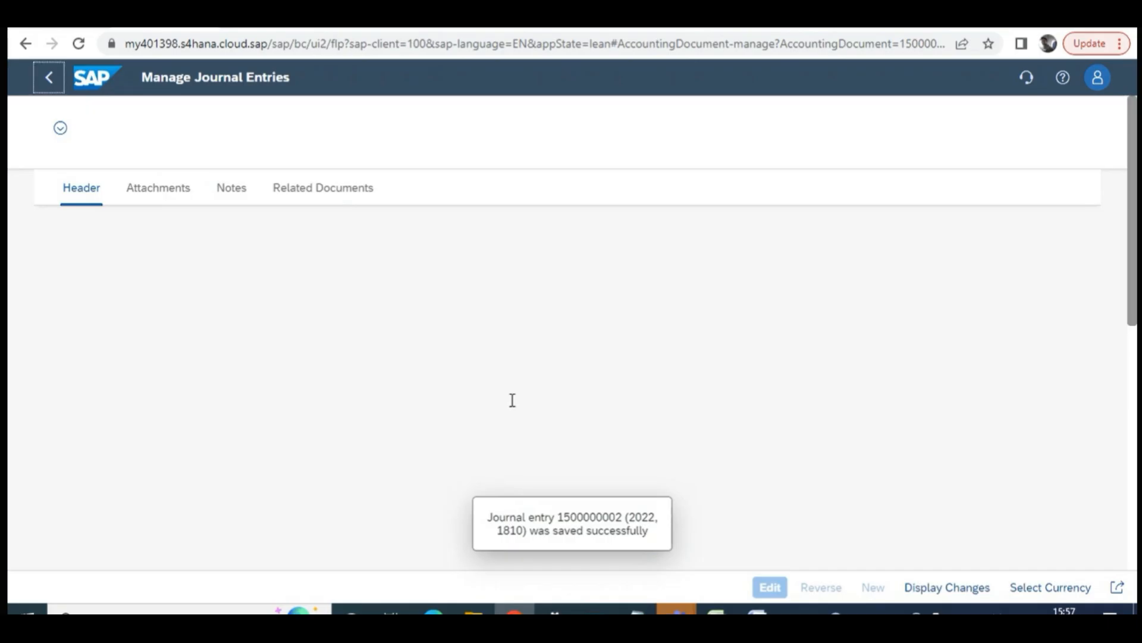
Examine the number, header and line items of the posted journal entry
{"action": "left_click_drag", "start_coordinate": [558, 516], "coordinate": [624, 516]}
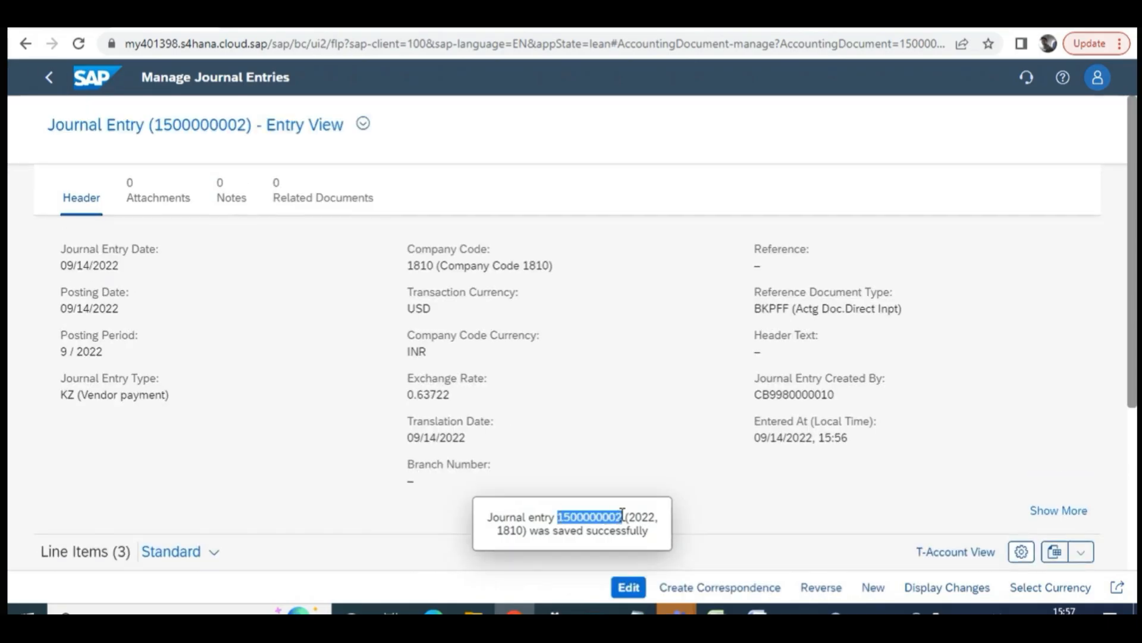
{"action": "scroll", "coordinate": [331, 433], "scroll_direction": "down", "scroll_amount": 4}
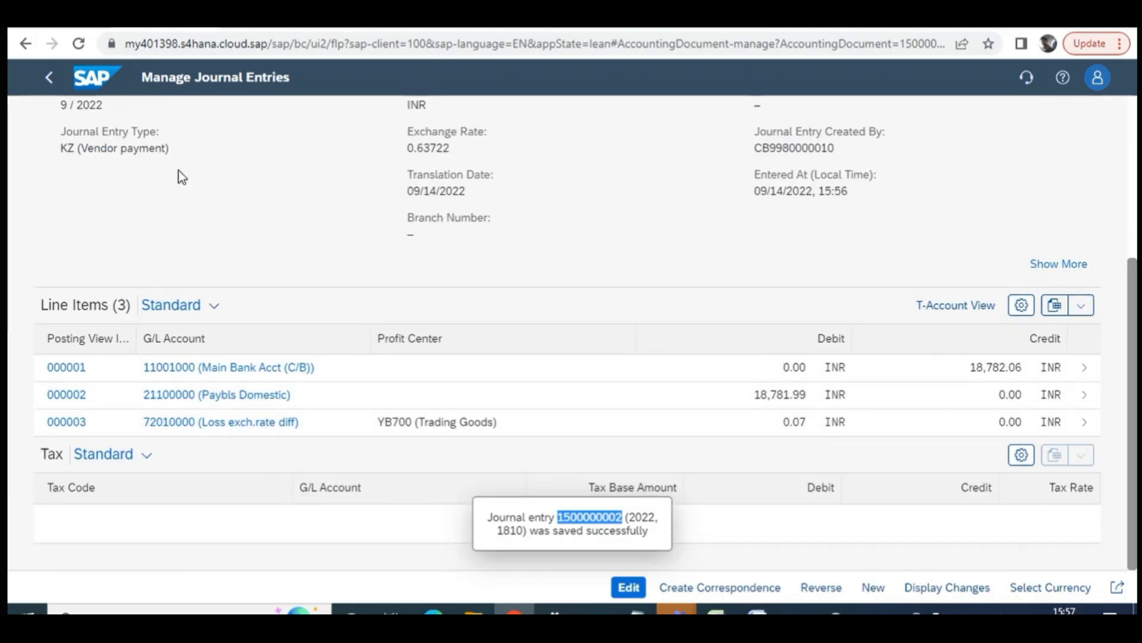
{"action": "scroll", "coordinate": [173, 186], "scroll_direction": "up", "scroll_amount": 3}
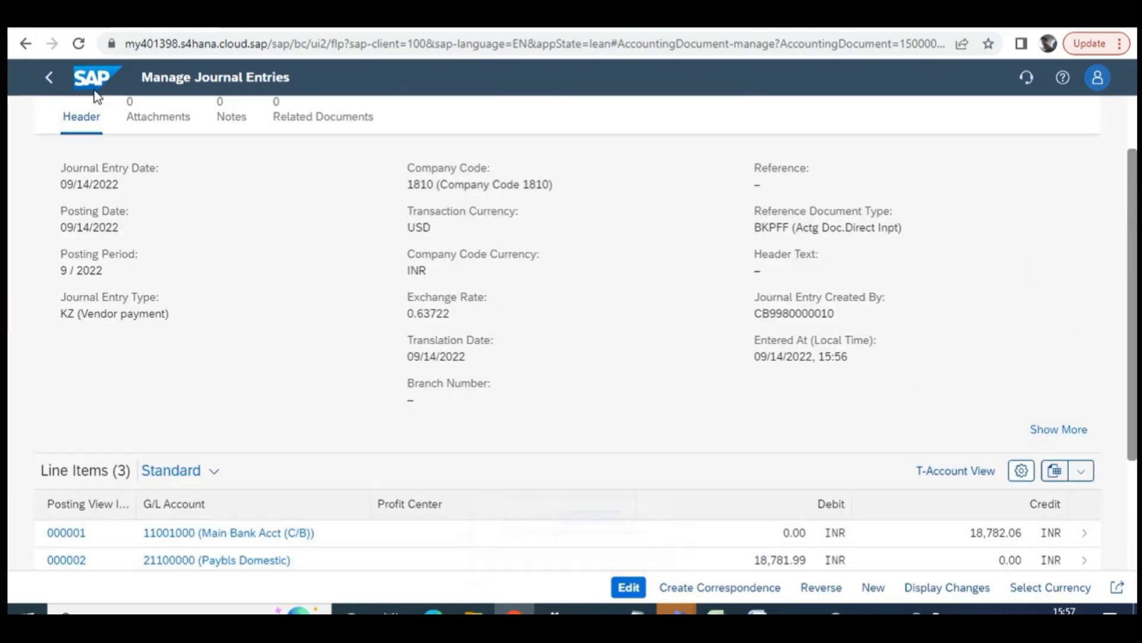
Return to the outgoing payment form, acknowledge the information message, and look over the fields for a new payment
{"action": "left_click", "coordinate": [52, 85]}
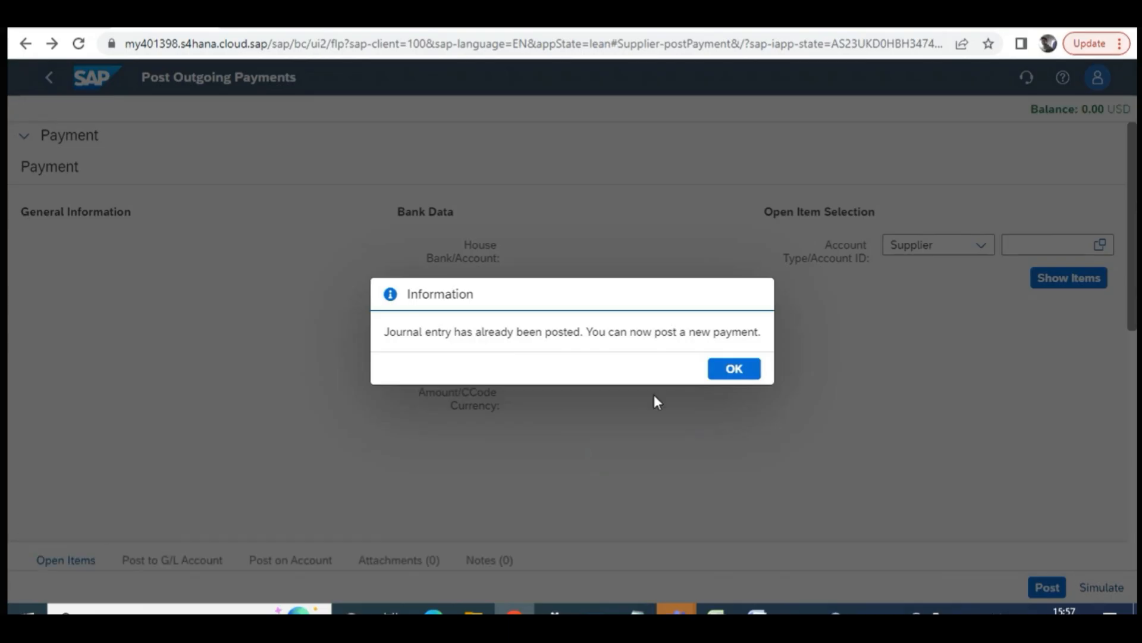
{"action": "left_click", "coordinate": [733, 369]}
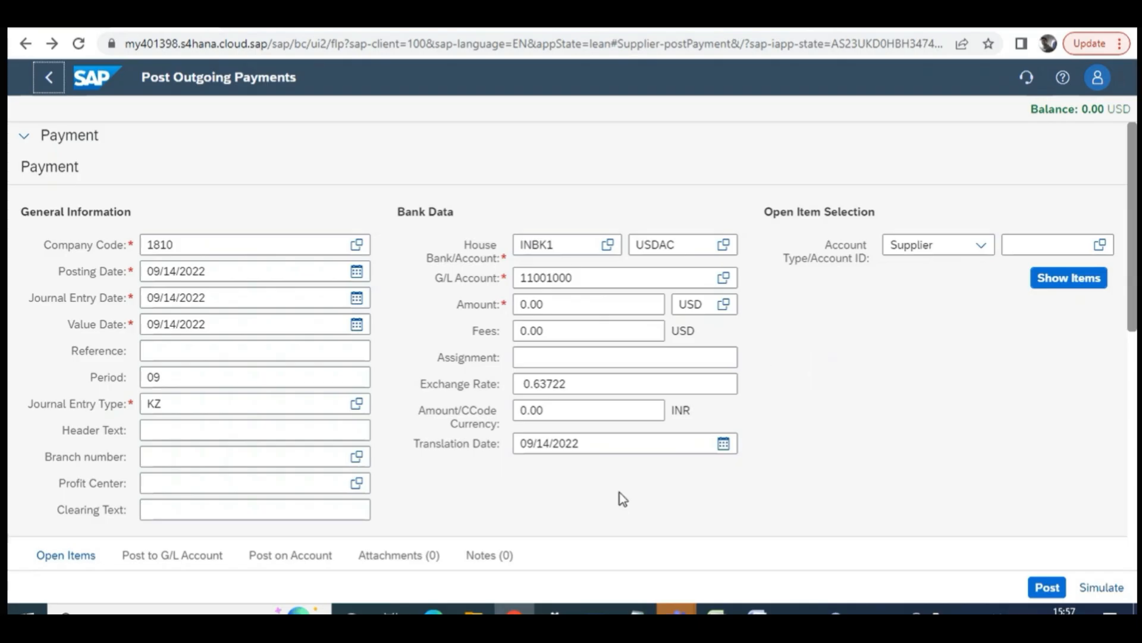
{"action": "scroll", "coordinate": [602, 505], "scroll_direction": "down", "scroll_amount": 3}
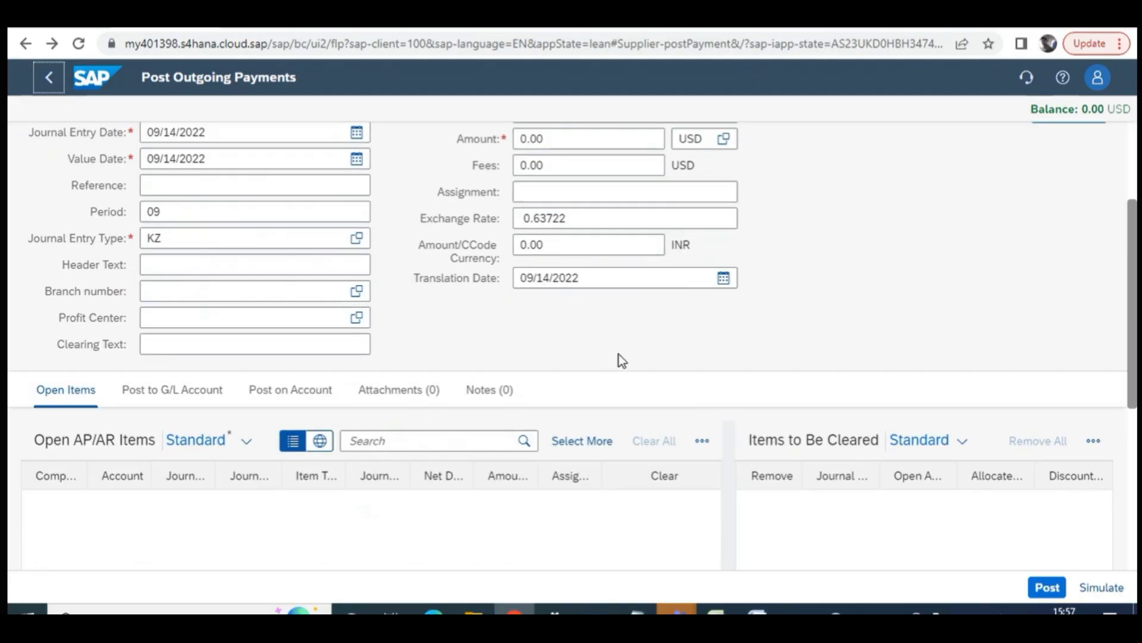
{"action": "scroll", "coordinate": [476, 375], "scroll_direction": "up", "scroll_amount": 2}
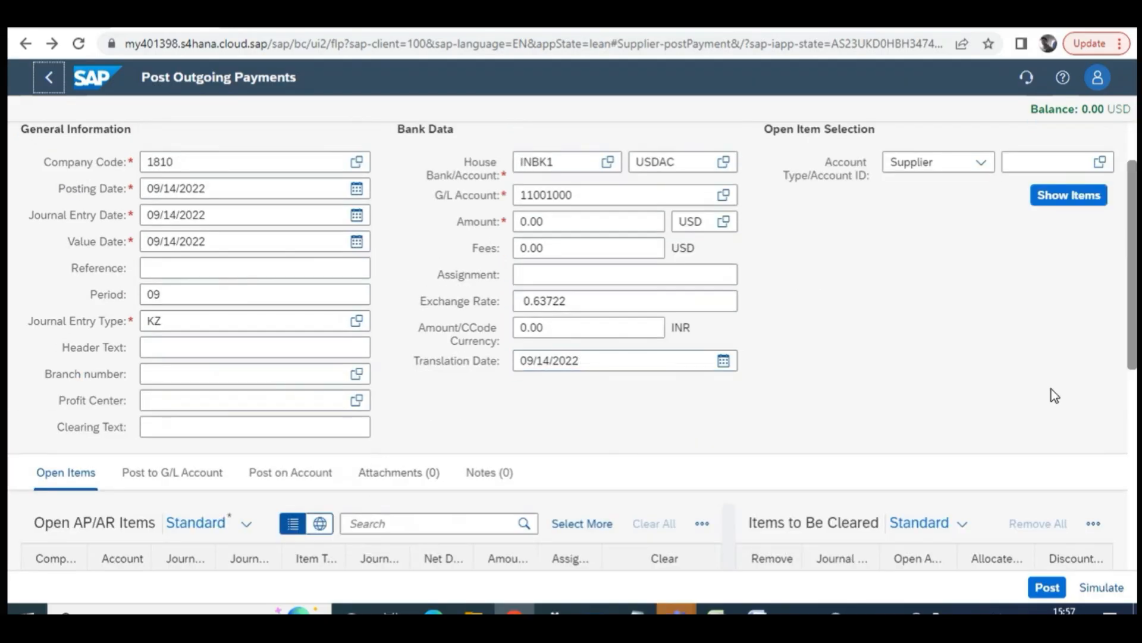
{"action": "scroll", "coordinate": [1051, 390], "scroll_direction": "up", "scroll_amount": 2}
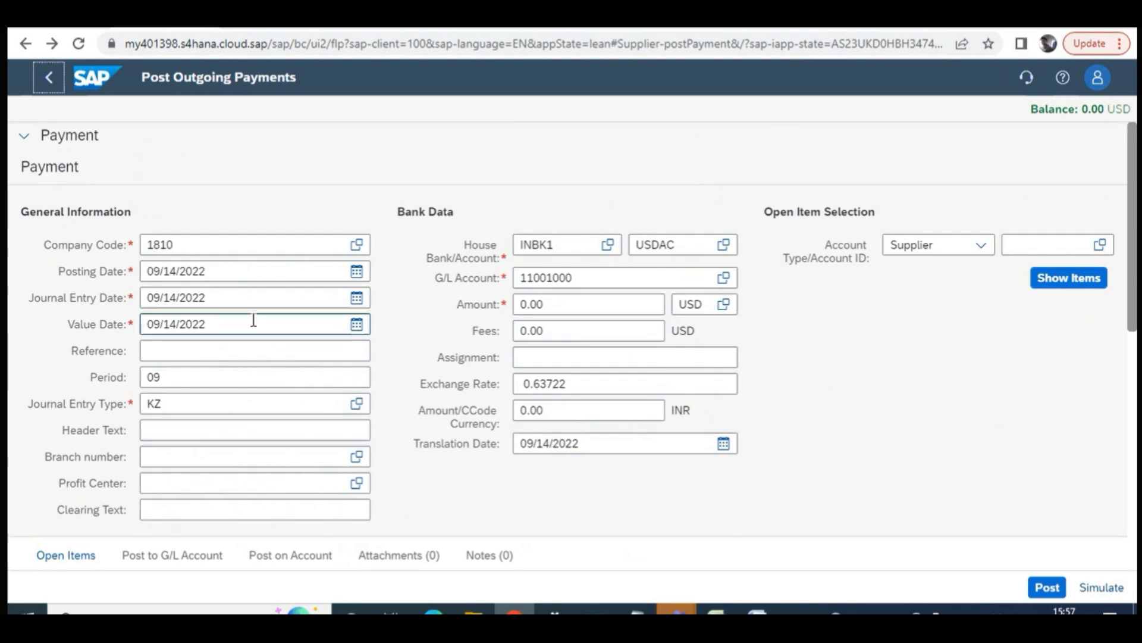
Set the new payment's amount to 1,000.00
{"action": "left_click", "coordinate": [563, 304]}
{"action": "key", "text": "BackSpace"}
{"action": "key", "text": "BackSpace"}
{"action": "key", "text": "BackSpace"}
{"action": "key", "text": "BackSpace"}
{"action": "type", "text": "1,000"}
{"action": "key", "text": "Tab"}
{"action": "type", "text": "IN"}
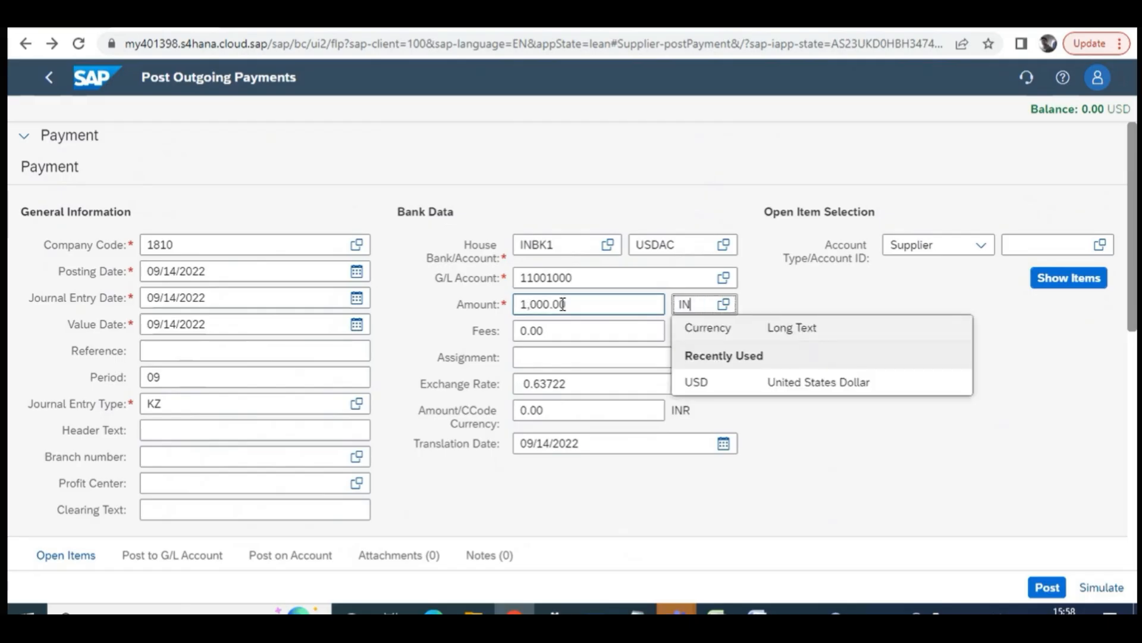
{"action": "type", "text": "R"}
{"action": "key", "text": "BackSpace"}
{"action": "key", "text": "BackSpace"}
{"action": "key", "text": "BackSpace"}
Enter USD as the currency of the payment amount
{"action": "type", "text": "USD"}
{"action": "key", "text": "Return"}
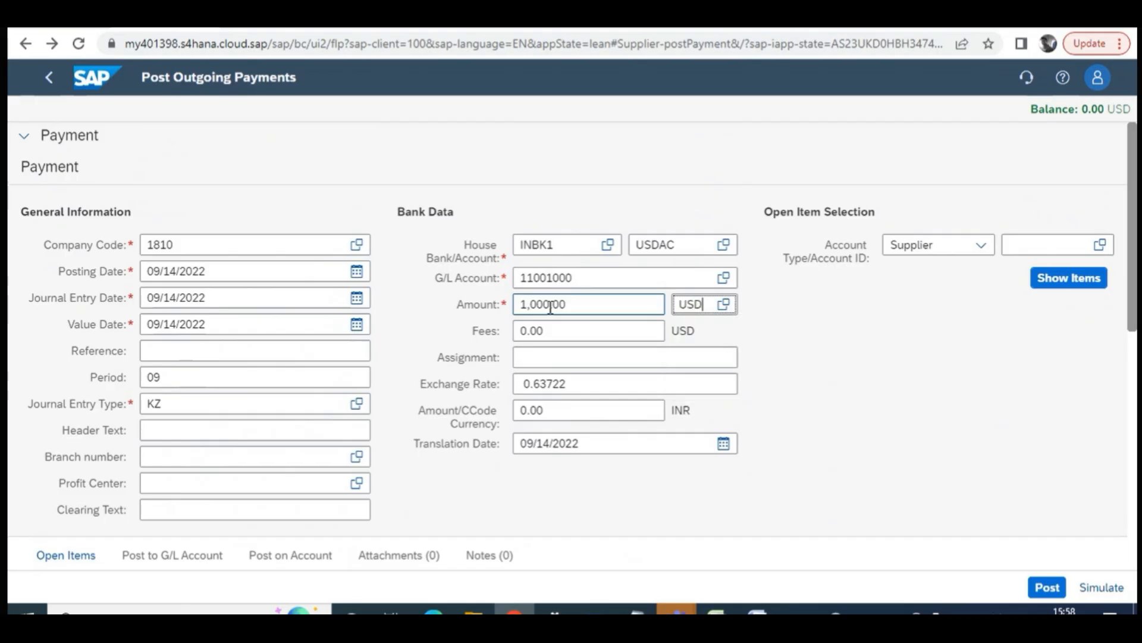
Start a post-on-account line item for the payment with Supplier as its account type
{"action": "scroll", "coordinate": [512, 388], "scroll_direction": "down", "scroll_amount": 3}
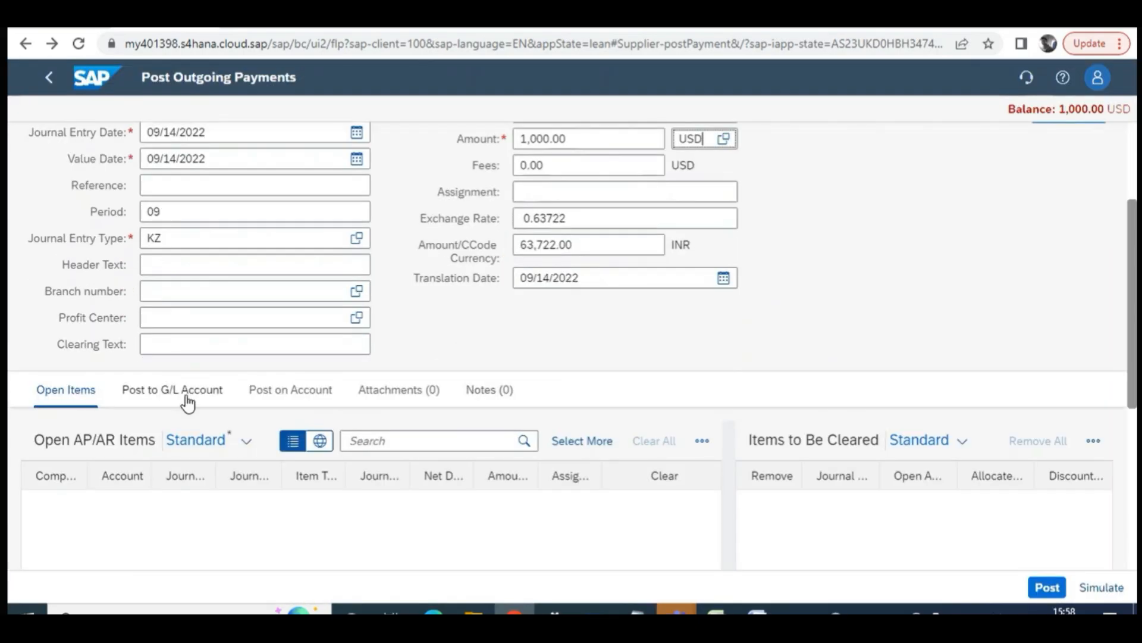
{"action": "left_click", "coordinate": [295, 392]}
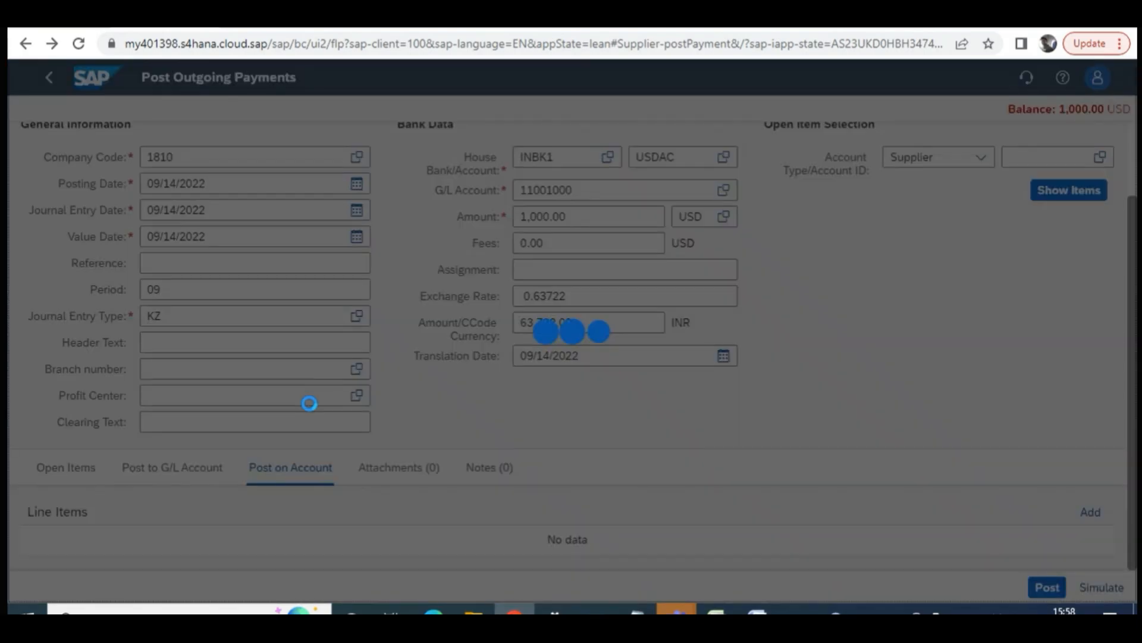
{"action": "scroll", "coordinate": [502, 374], "scroll_direction": "down", "scroll_amount": 2}
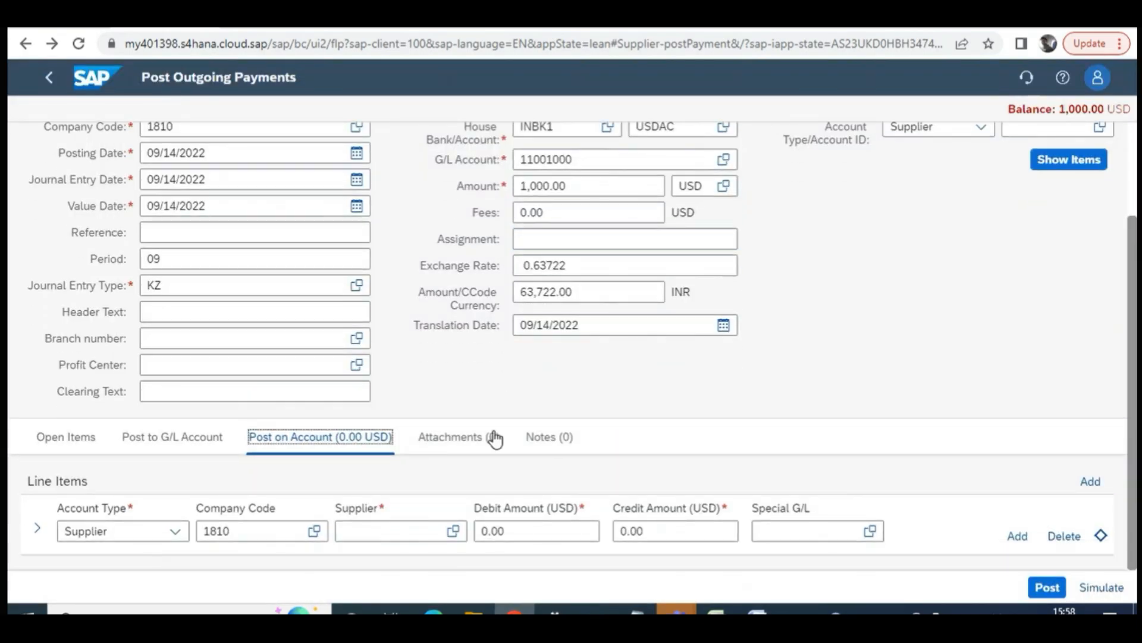
{"action": "left_click", "coordinate": [175, 532]}
{"action": "left_click", "coordinate": [174, 532]}
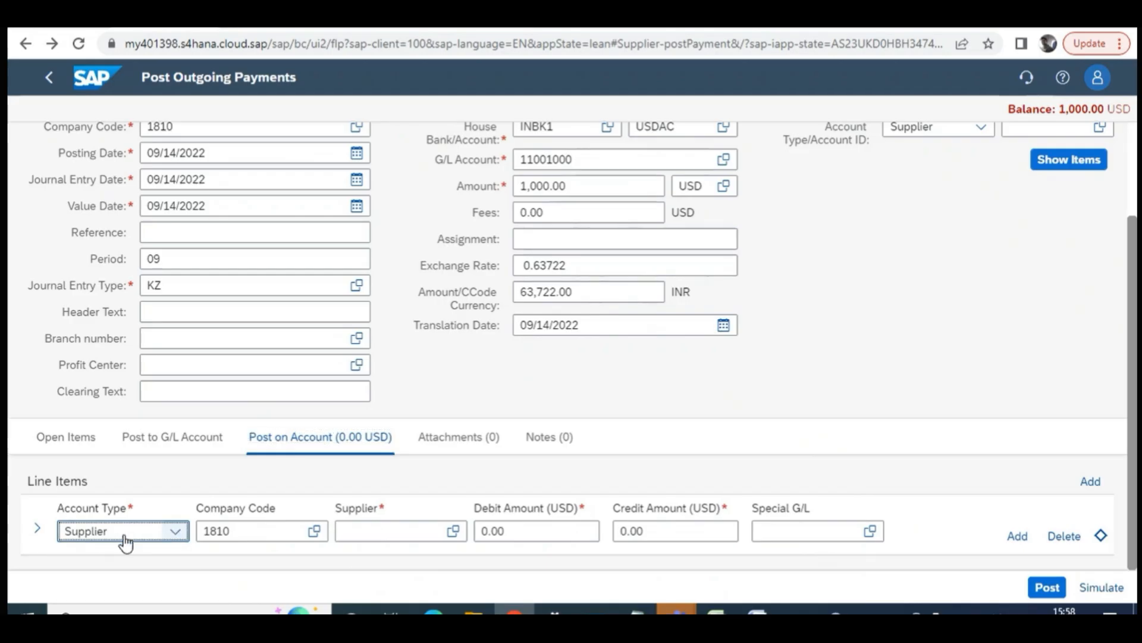
Assign the supplier DOMESTIC IN SUPPLIER 1 (search term SUPL1) to the post-on-account line item
{"action": "left_click", "coordinate": [372, 537]}
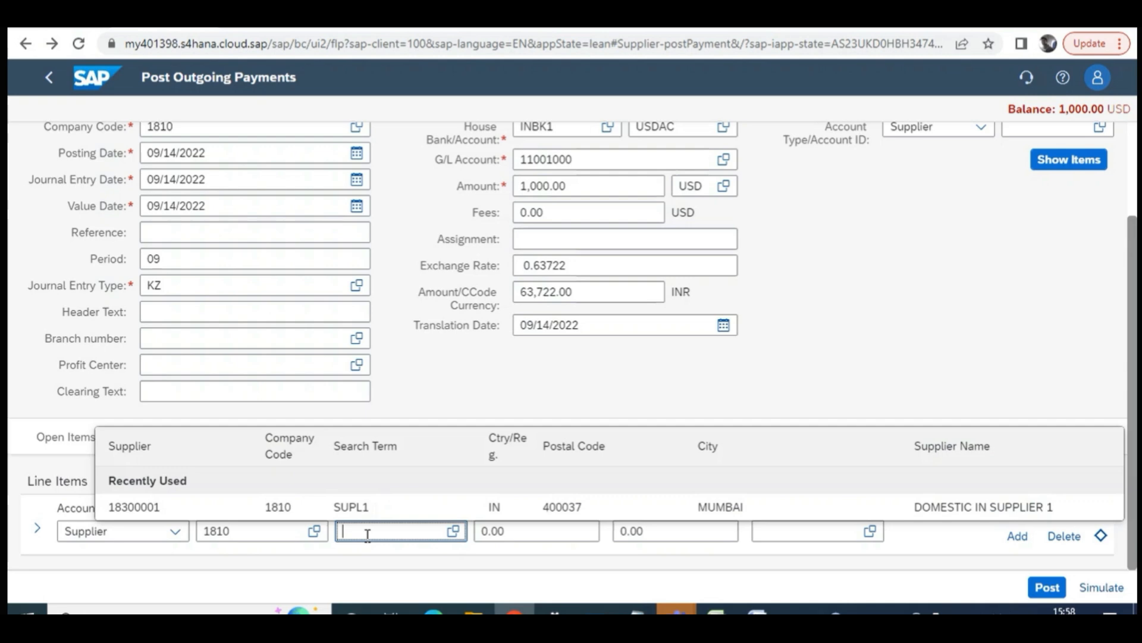
{"action": "left_click", "coordinate": [368, 507]}
{"action": "key", "text": "Tab"}
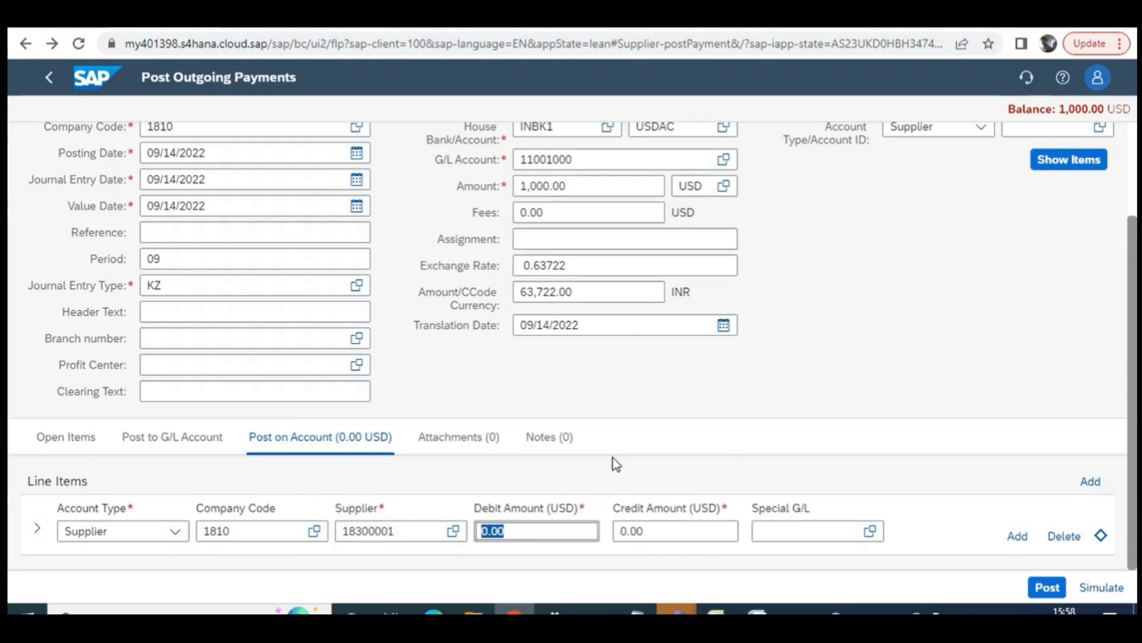
Set the line item's Special G/L indicator to H (Security deposit) and recheck the available indicators
{"action": "left_click", "coordinate": [863, 537]}
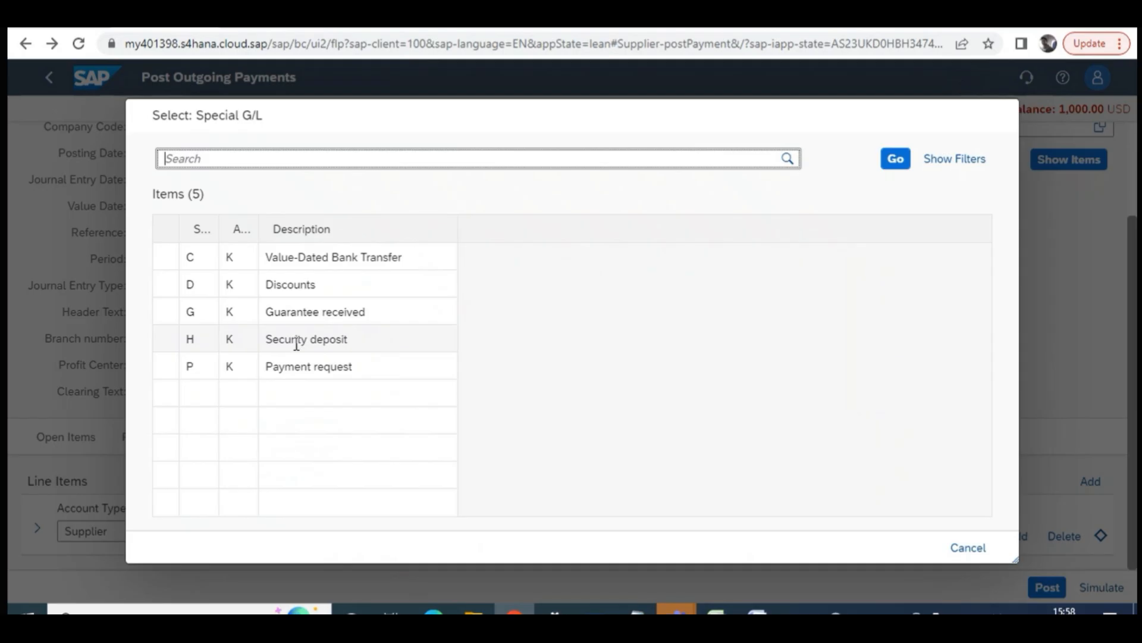
{"action": "left_click", "coordinate": [302, 342]}
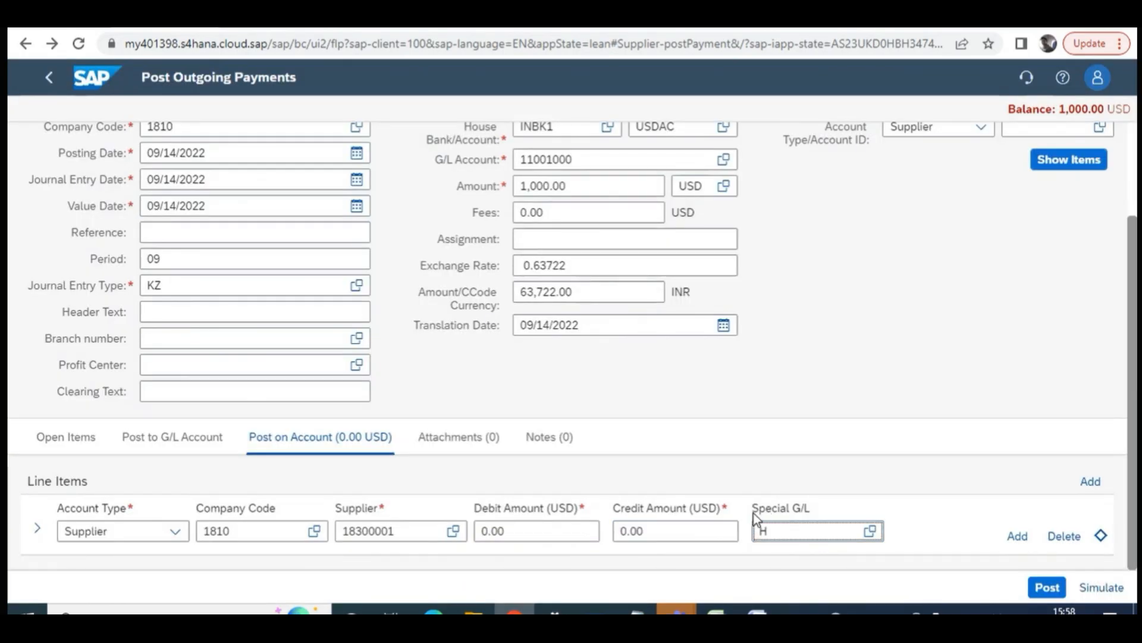
{"action": "left_click", "coordinate": [870, 532]}
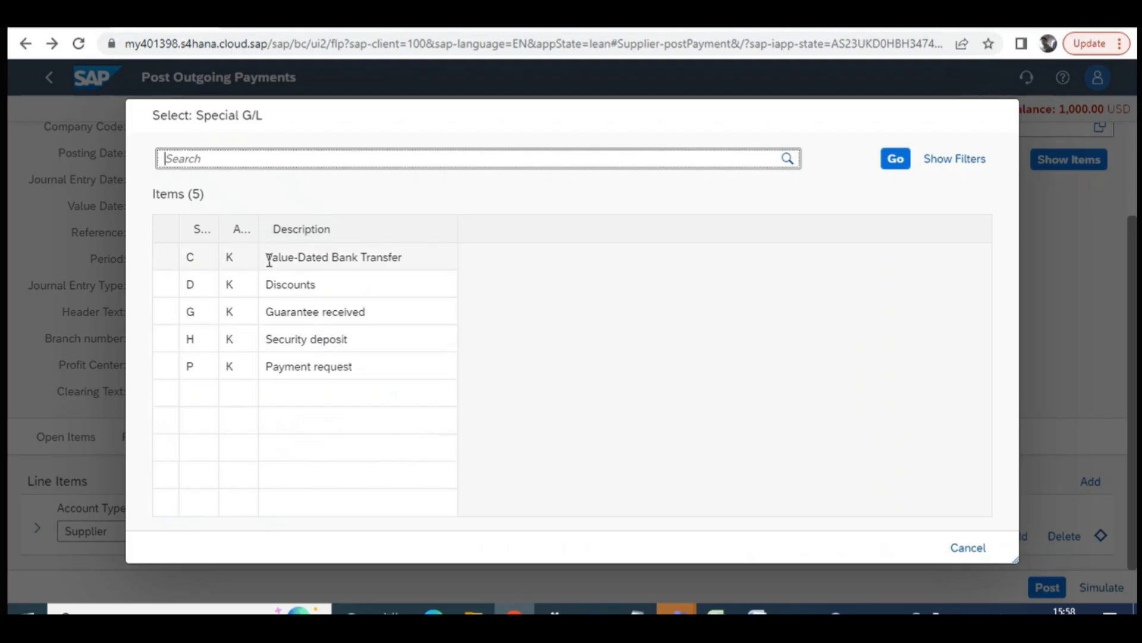
{"action": "left_click", "coordinate": [971, 548]}
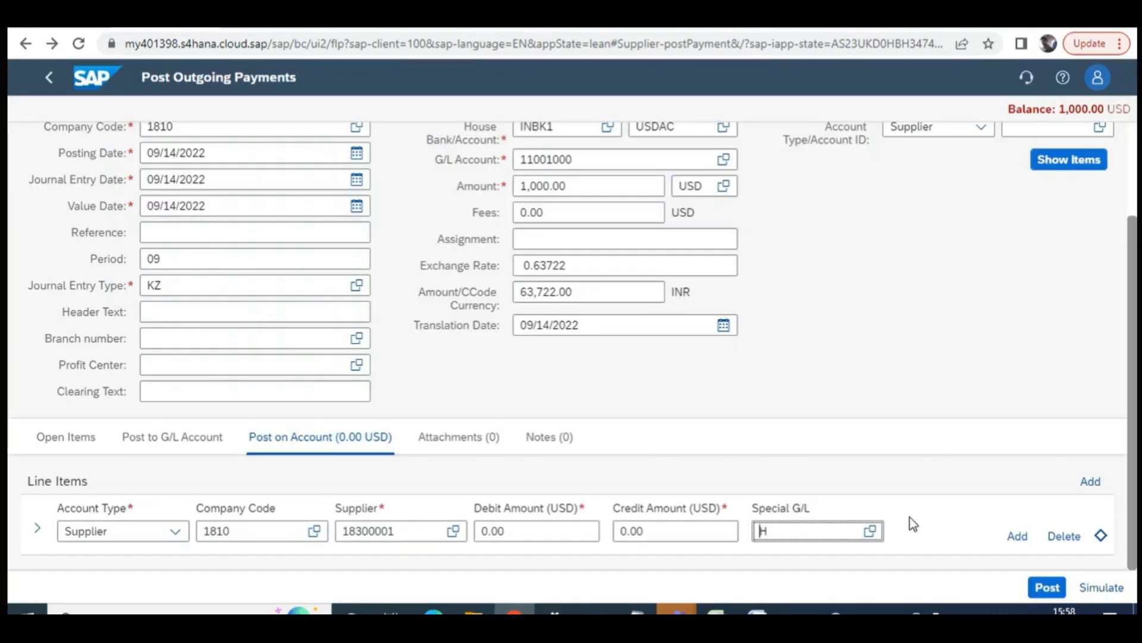
{"action": "left_click_drag", "start_coordinate": [751, 507], "coordinate": [820, 513]}
{"action": "left_click_drag", "start_coordinate": [748, 507], "coordinate": [827, 515]}
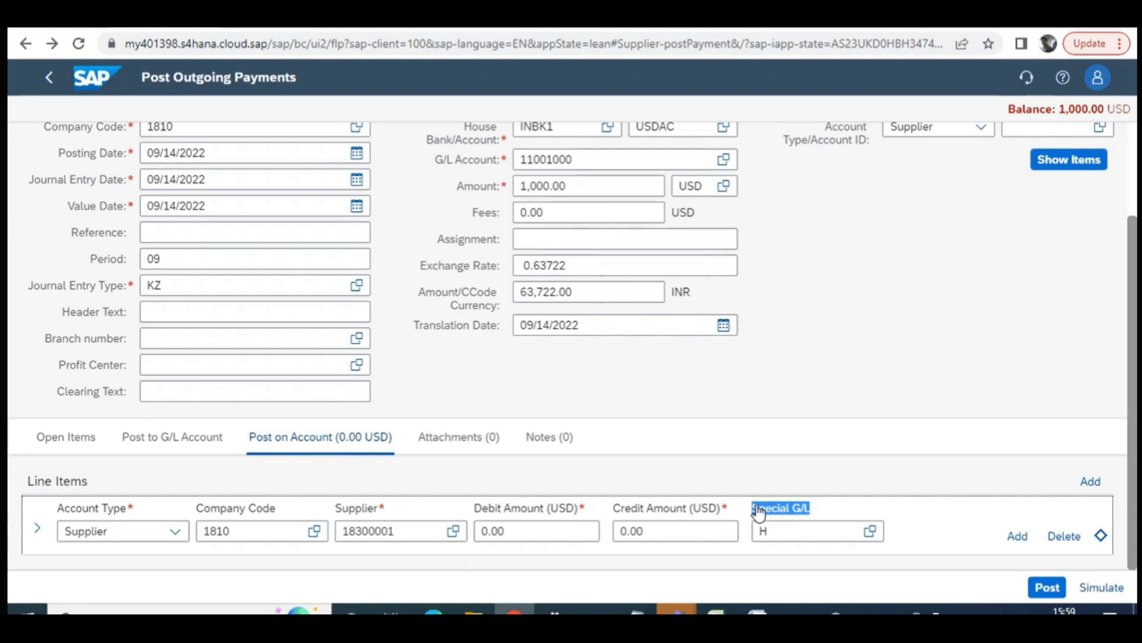
{"action": "left_click", "coordinate": [776, 530]}
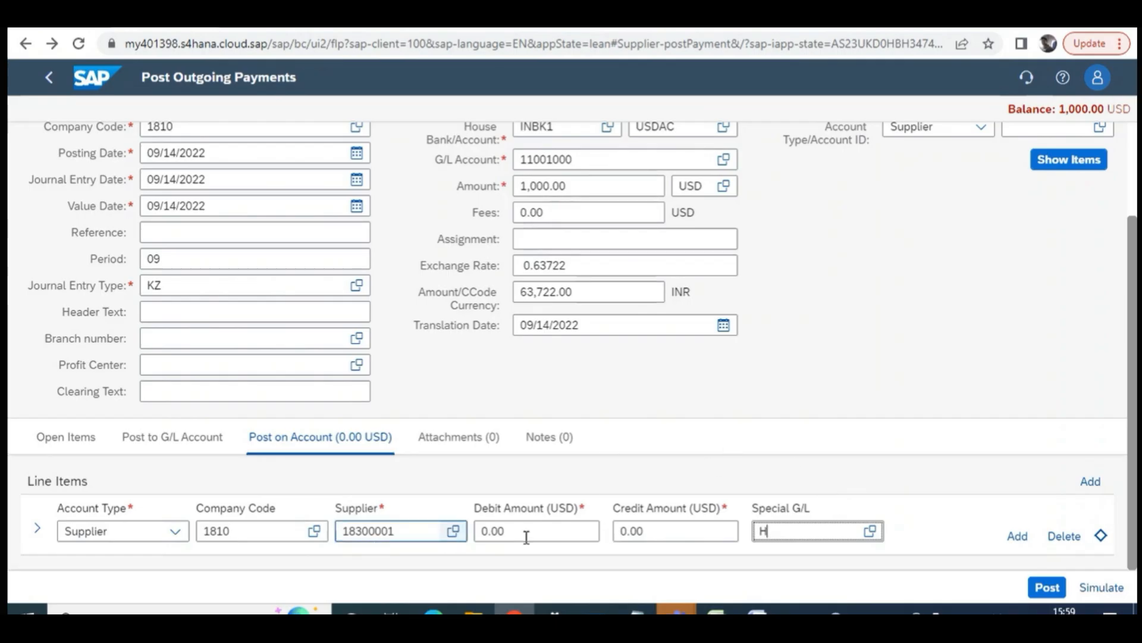
Review the header text, clearing text, assignment and reference fields, and expand the line item's details to view its Business Place field
{"action": "left_click", "coordinate": [157, 309]}
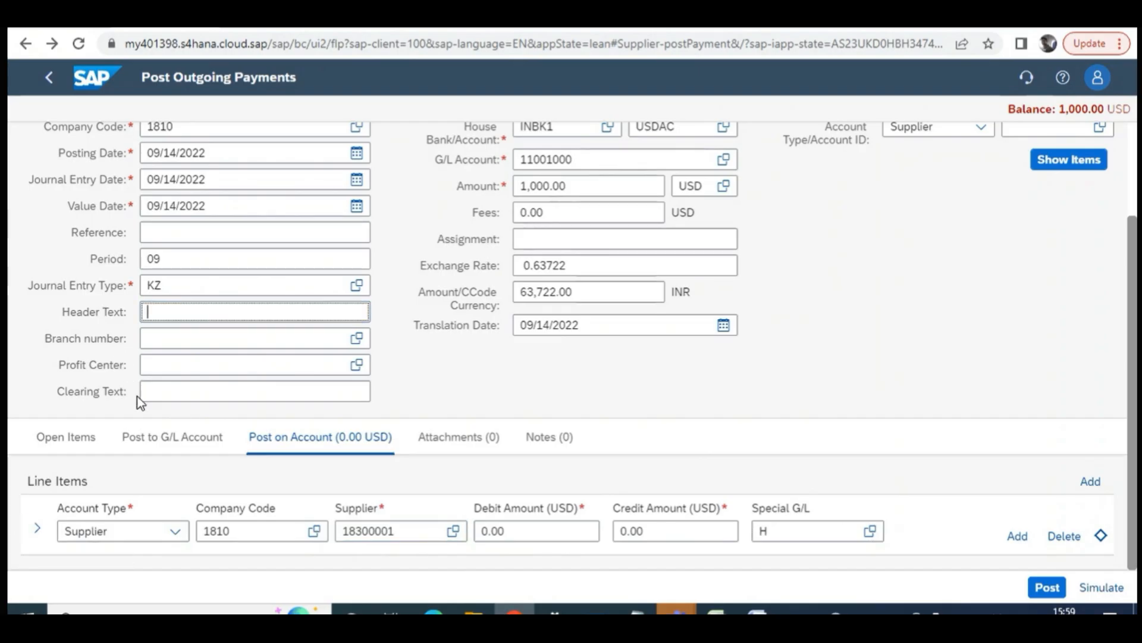
{"action": "left_click", "coordinate": [191, 391]}
{"action": "left_click", "coordinate": [534, 238]}
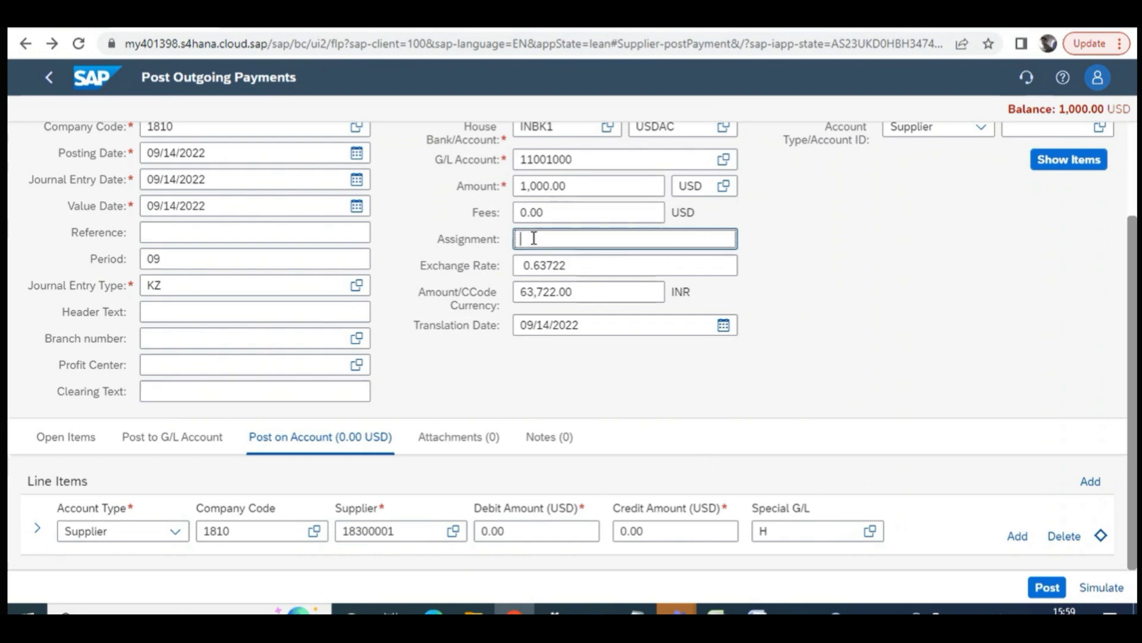
{"action": "left_click", "coordinate": [212, 232]}
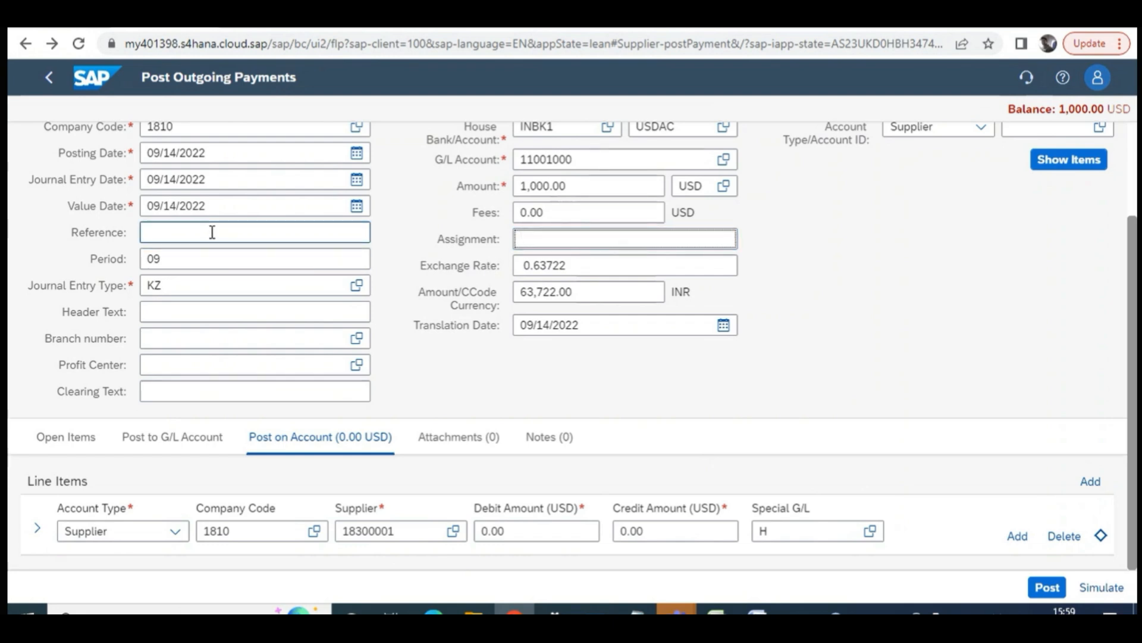
{"action": "left_click", "coordinate": [38, 529]}
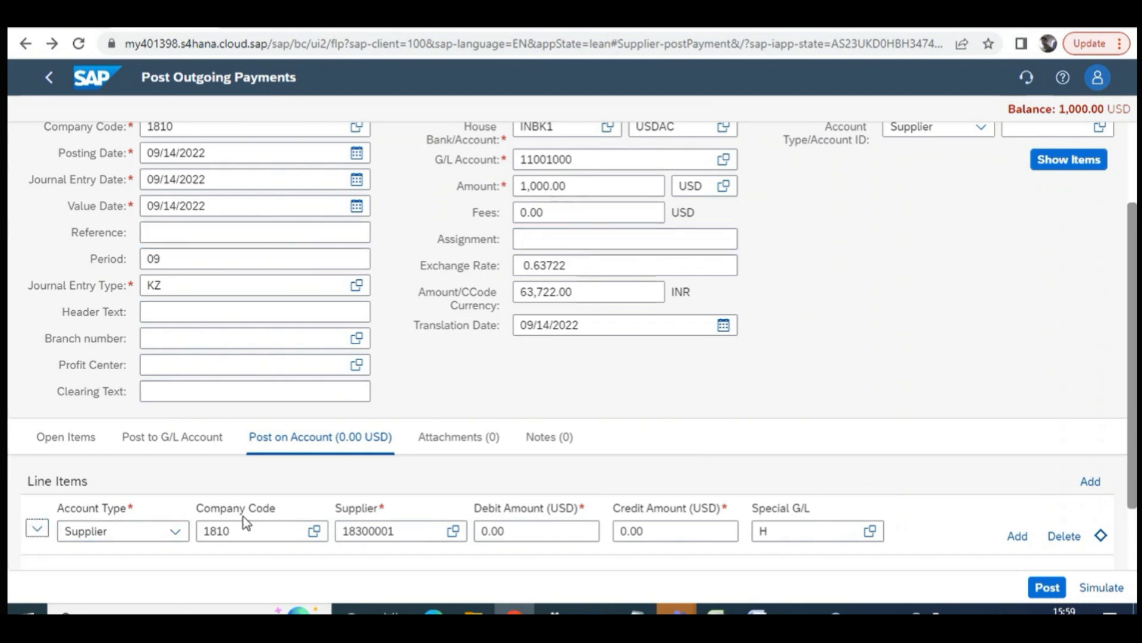
{"action": "scroll", "coordinate": [833, 526], "scroll_direction": "down", "scroll_amount": 2}
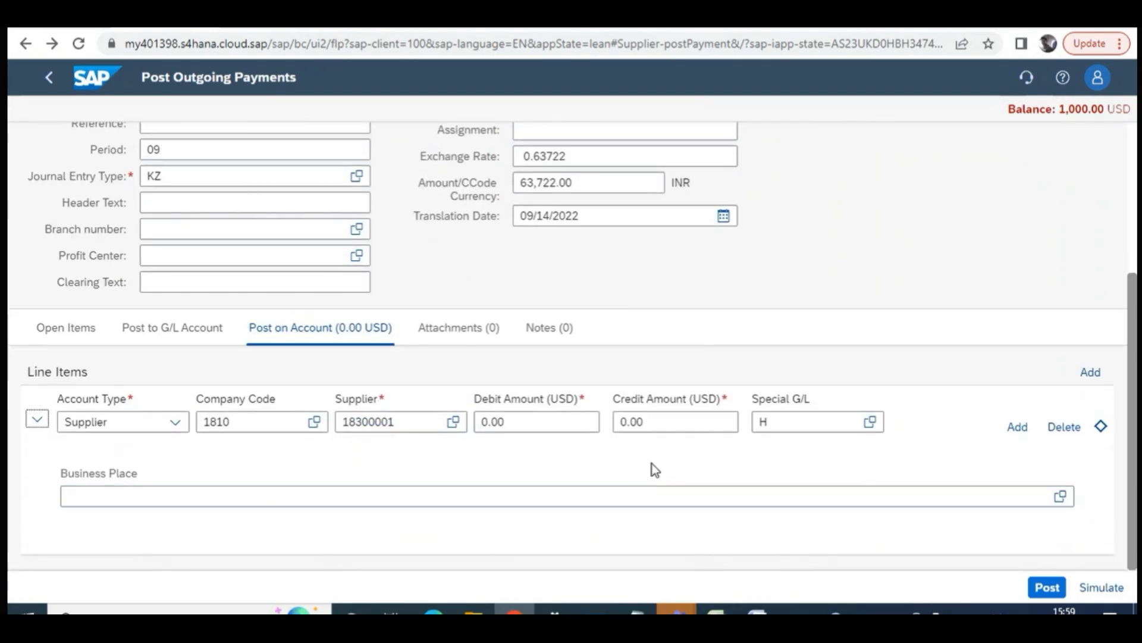
{"action": "scroll", "coordinate": [660, 461], "scroll_direction": "up", "scroll_amount": 4}
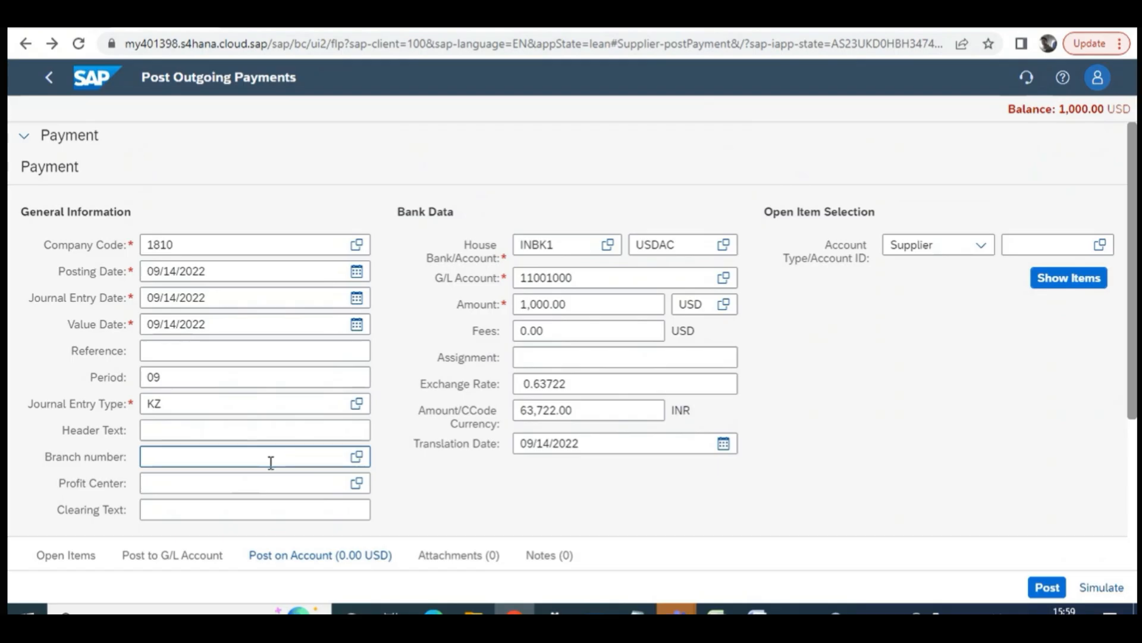
{"action": "scroll", "coordinate": [564, 423], "scroll_direction": "down", "scroll_amount": 1}
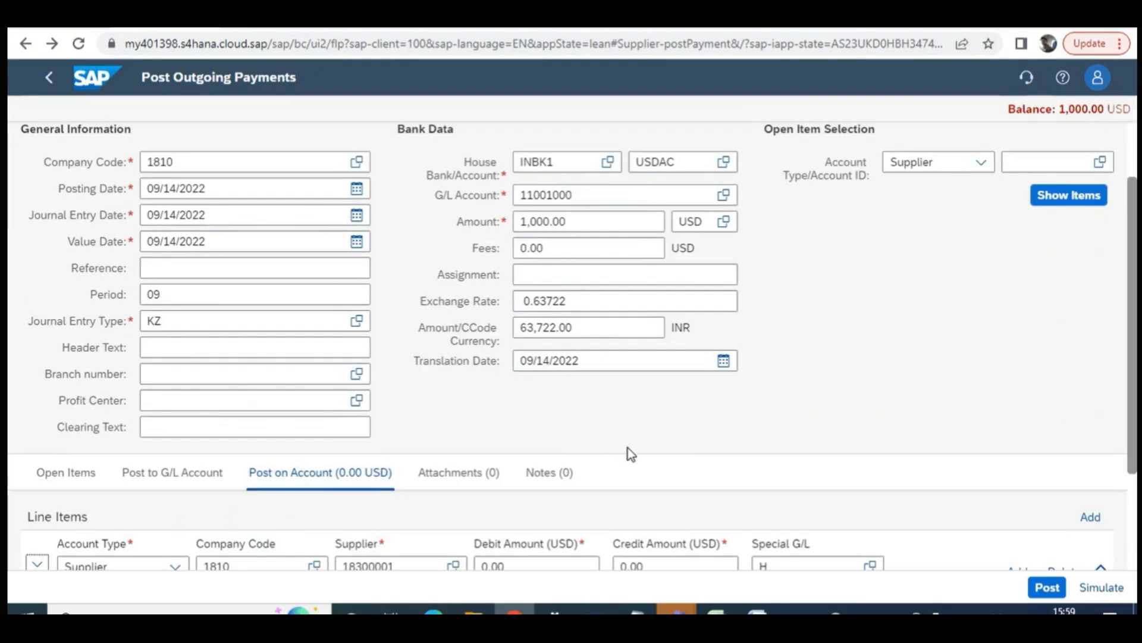
{"action": "left_click", "coordinate": [564, 279]}
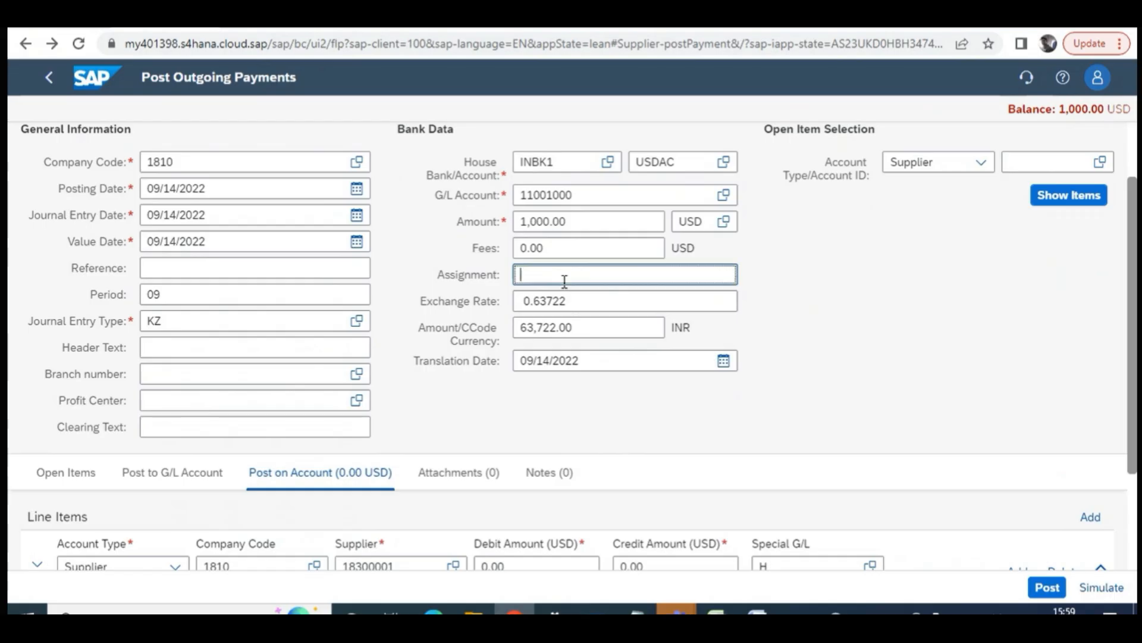
{"action": "left_click", "coordinate": [264, 350]}
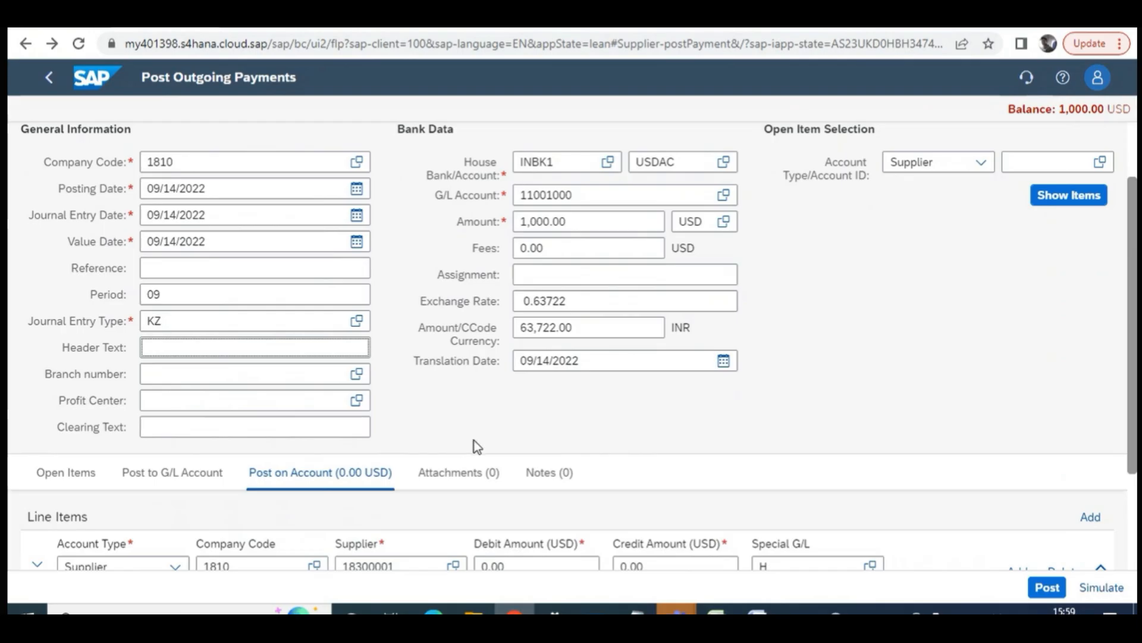
Examine the line item's Special G/L field against the payment header, and look through the list of special G/L indicators
{"action": "scroll", "coordinate": [474, 440], "scroll_direction": "down", "scroll_amount": 3}
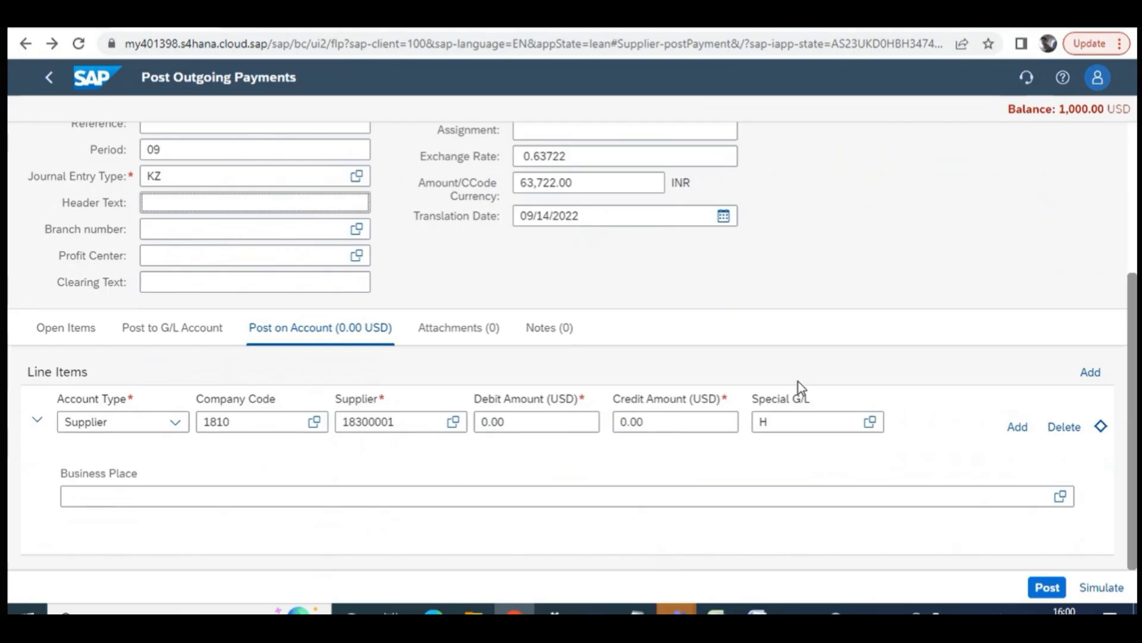
{"action": "left_click_drag", "start_coordinate": [751, 399], "coordinate": [815, 398]}
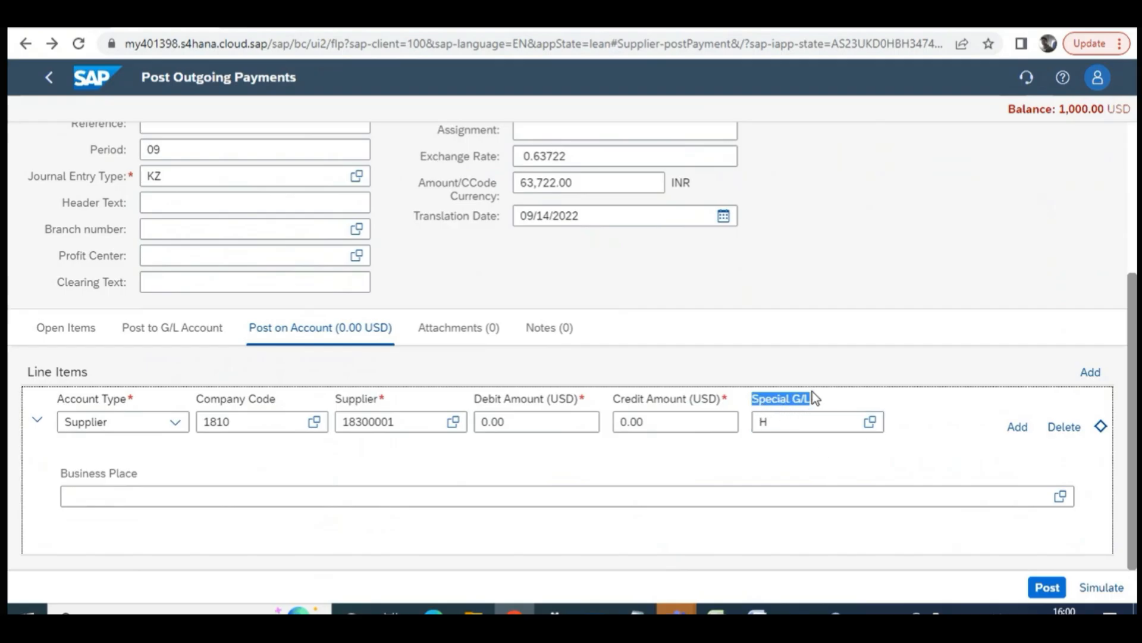
{"action": "left_click", "coordinate": [764, 418]}
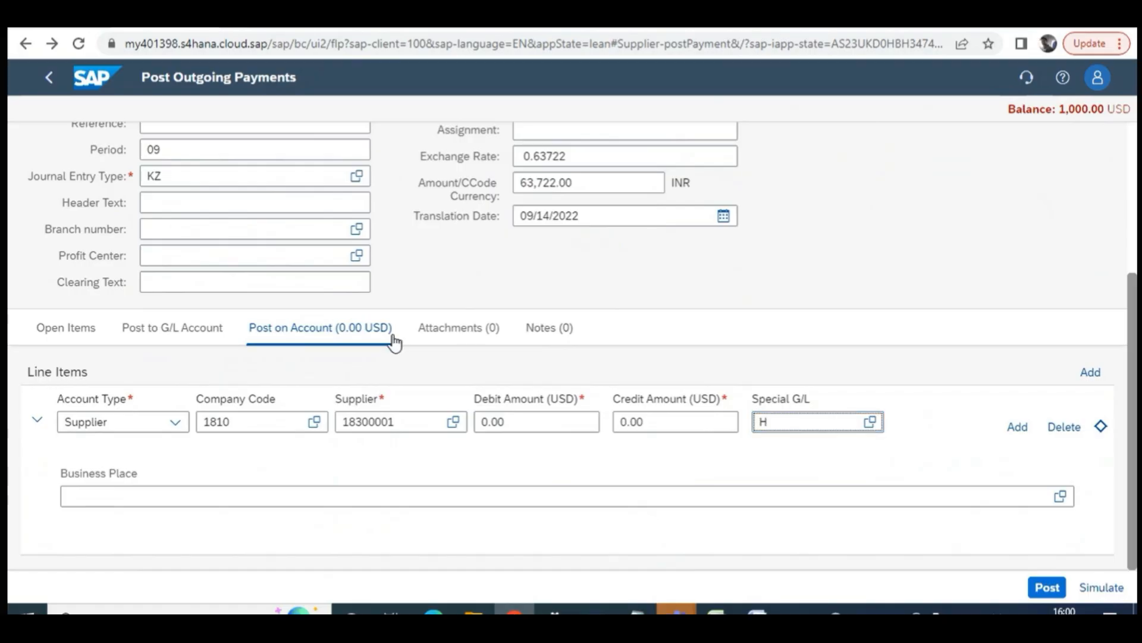
{"action": "scroll", "coordinate": [613, 399], "scroll_direction": "up", "scroll_amount": 4}
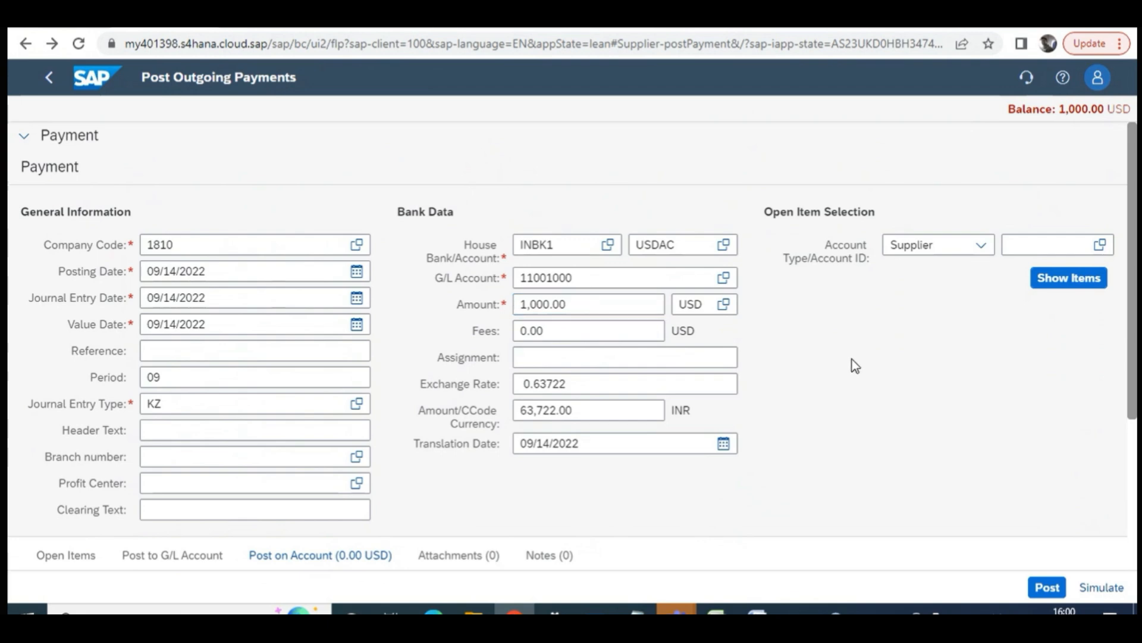
{"action": "scroll", "coordinate": [512, 416], "scroll_direction": "down", "scroll_amount": 4}
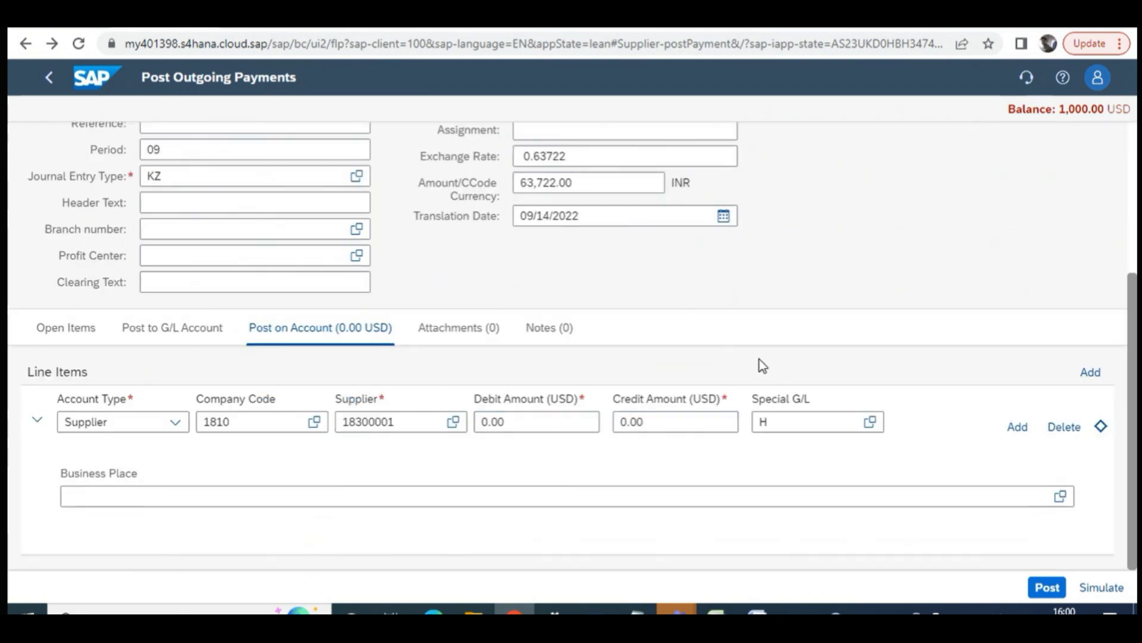
{"action": "left_click", "coordinate": [870, 422]}
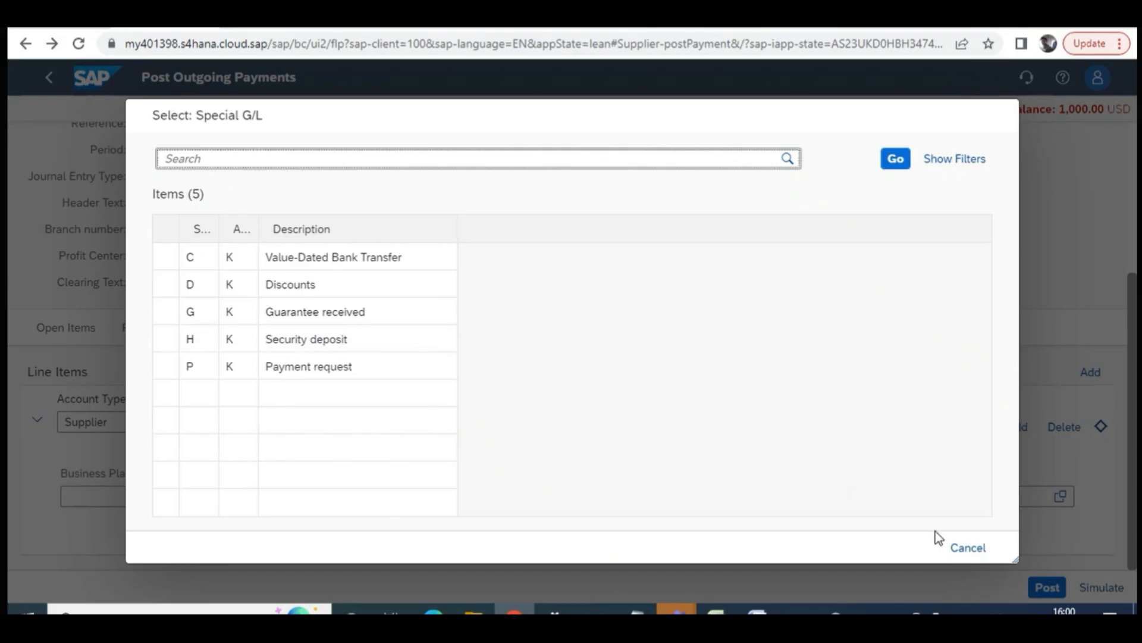
{"action": "left_click", "coordinate": [976, 558]}
{"action": "scroll", "coordinate": [754, 402], "scroll_direction": "up", "scroll_amount": 2}
{"action": "scroll", "coordinate": [786, 403], "scroll_direction": "up", "scroll_amount": 3}
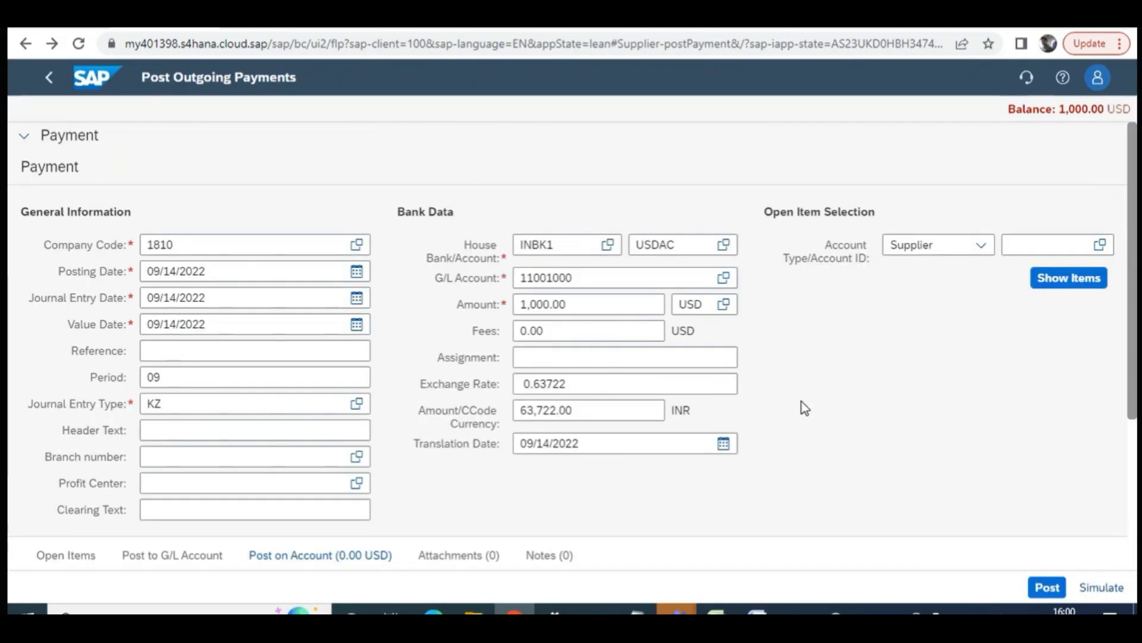
Review the line item's supplier together with its Special G/L field
{"action": "scroll", "coordinate": [883, 295], "scroll_direction": "down", "scroll_amount": 2}
{"action": "scroll", "coordinate": [421, 480], "scroll_direction": "down", "scroll_amount": 3}
{"action": "double_click", "coordinate": [405, 422]}
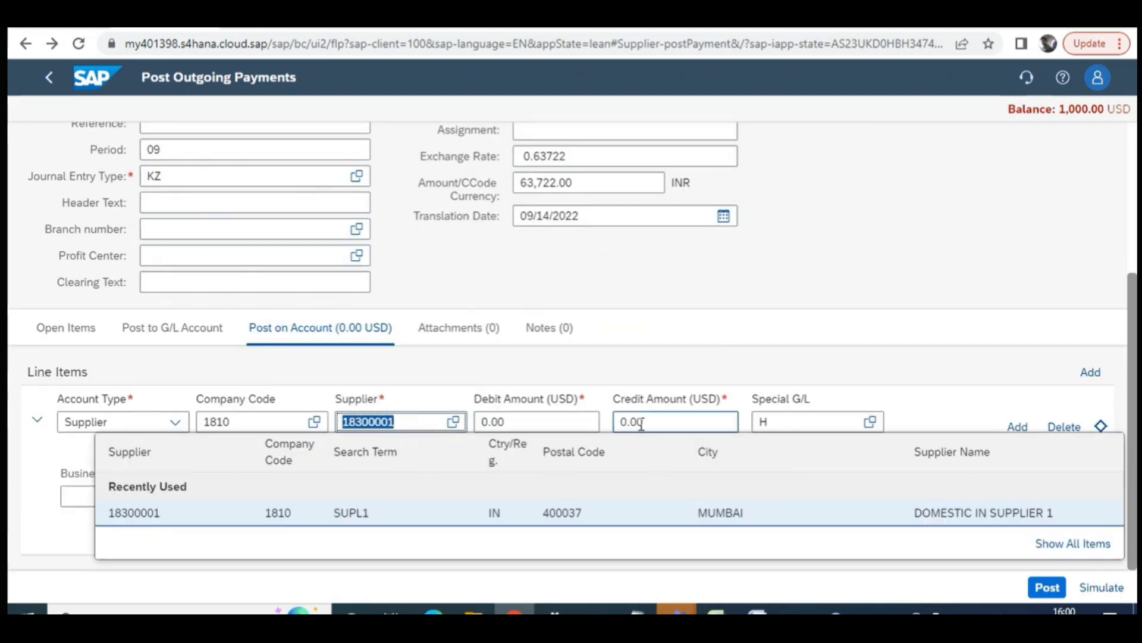
{"action": "left_click", "coordinate": [773, 424]}
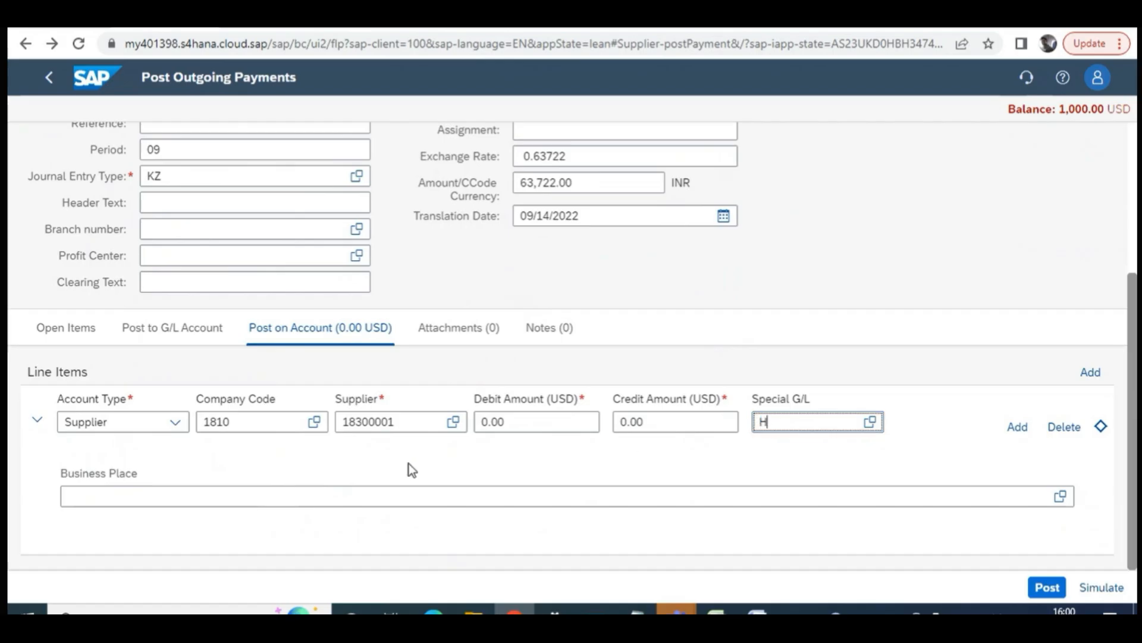
{"action": "left_click", "coordinate": [408, 421]}
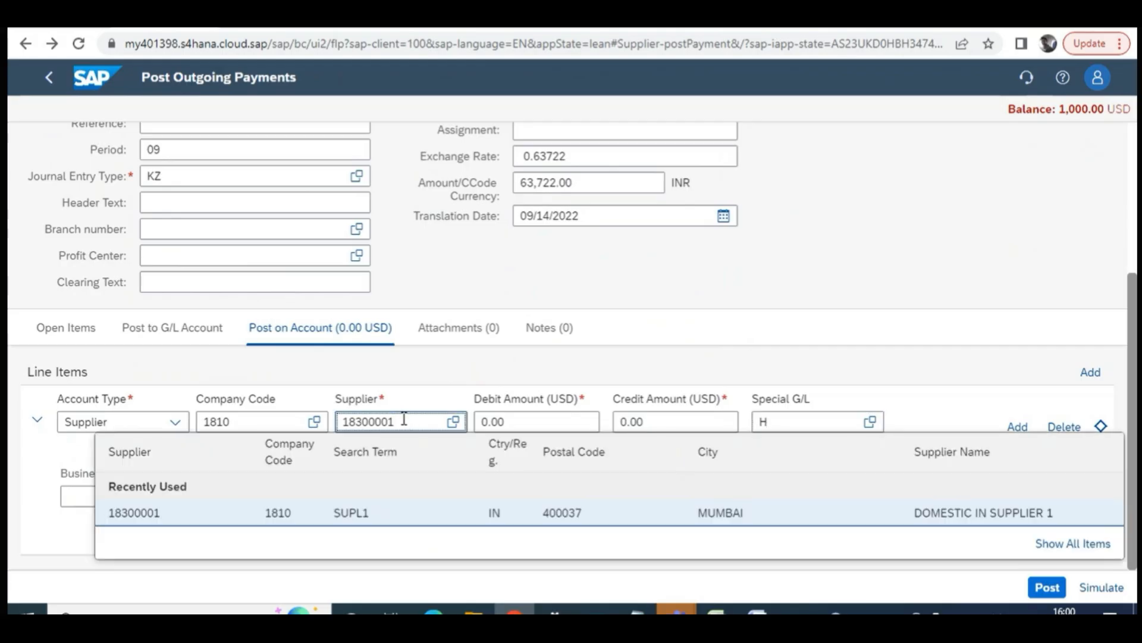
{"action": "left_click_drag", "start_coordinate": [395, 422], "coordinate": [337, 421]}
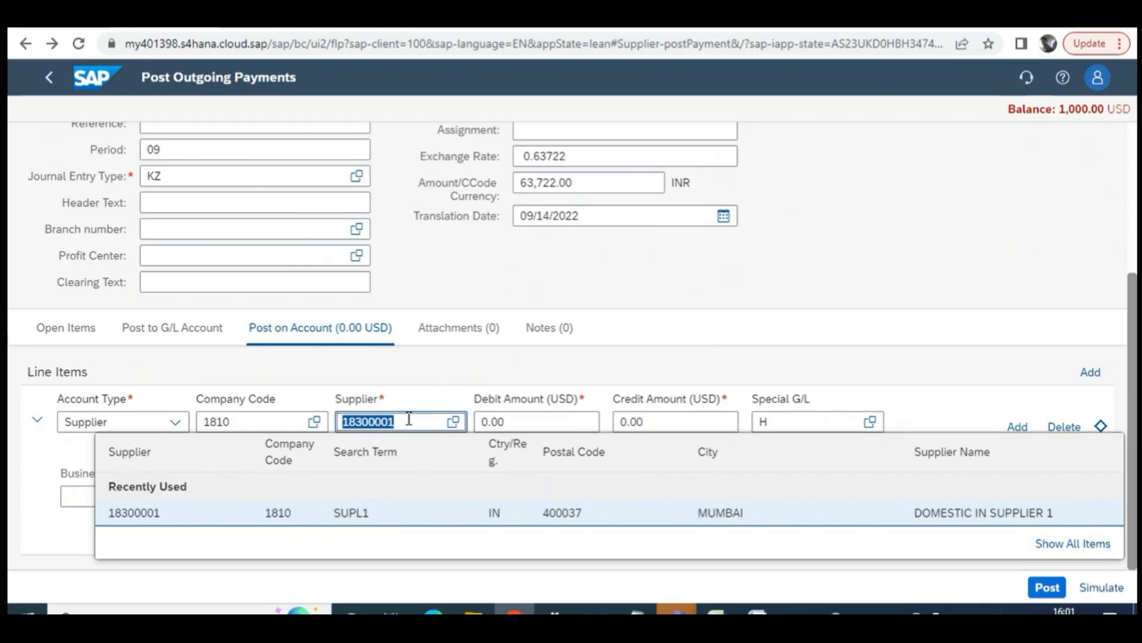
{"action": "left_click", "coordinate": [779, 422]}
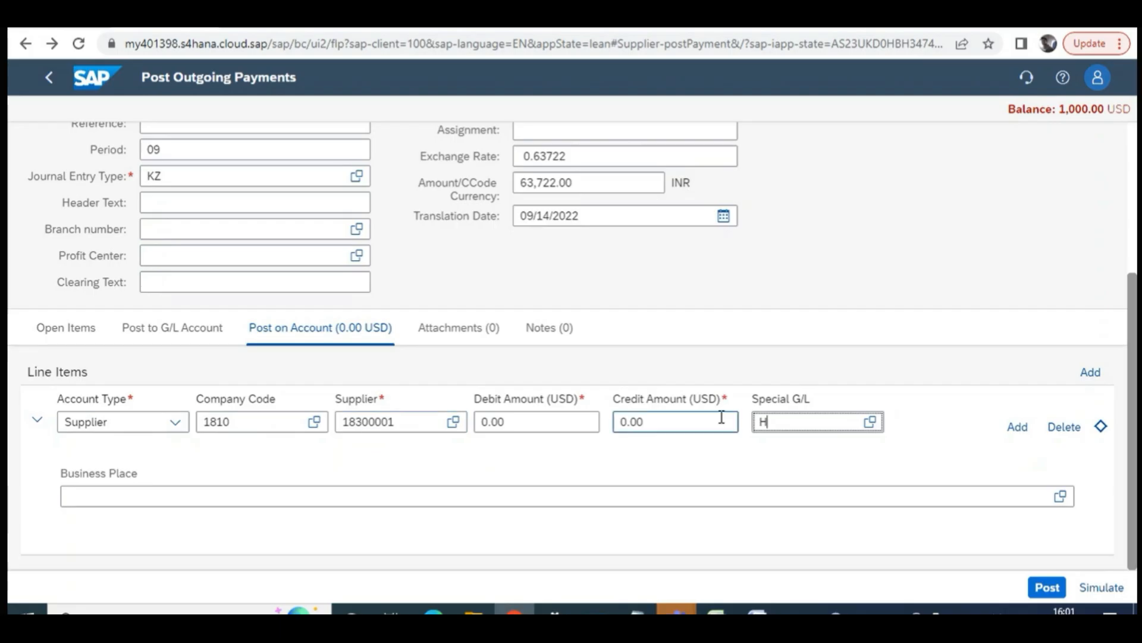
{"action": "left_click_drag", "start_coordinate": [753, 399], "coordinate": [819, 403]}
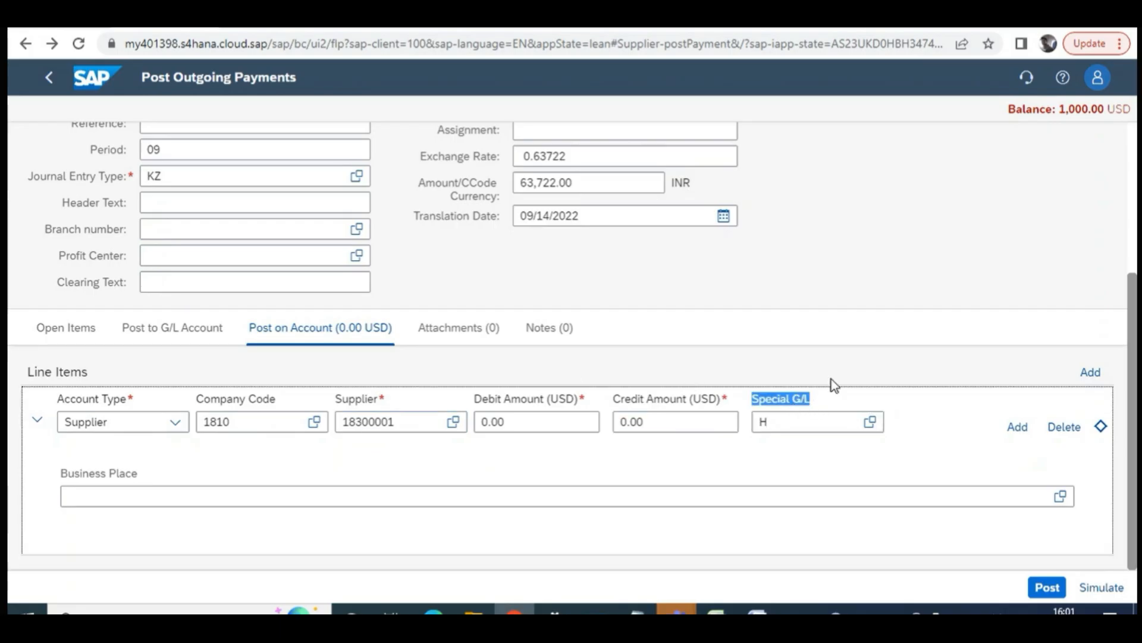
{"action": "left_click", "coordinate": [825, 378]}
{"action": "left_click_drag", "start_coordinate": [757, 408], "coordinate": [809, 409]}
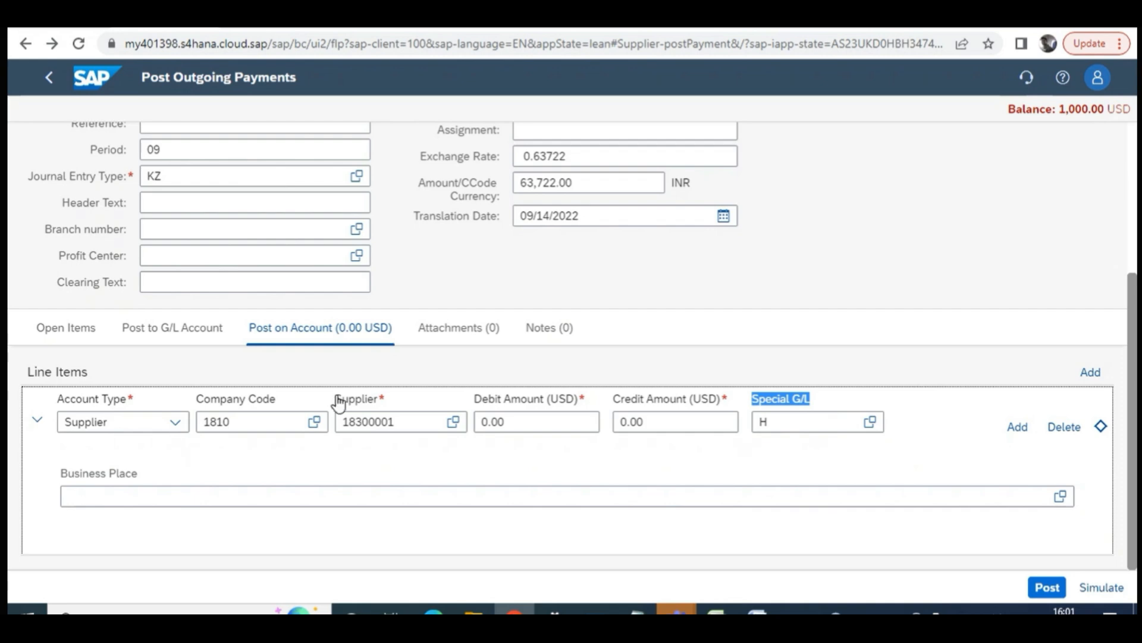
{"action": "left_click_drag", "start_coordinate": [337, 400], "coordinate": [377, 401]}
{"action": "left_click_drag", "start_coordinate": [754, 399], "coordinate": [811, 402]}
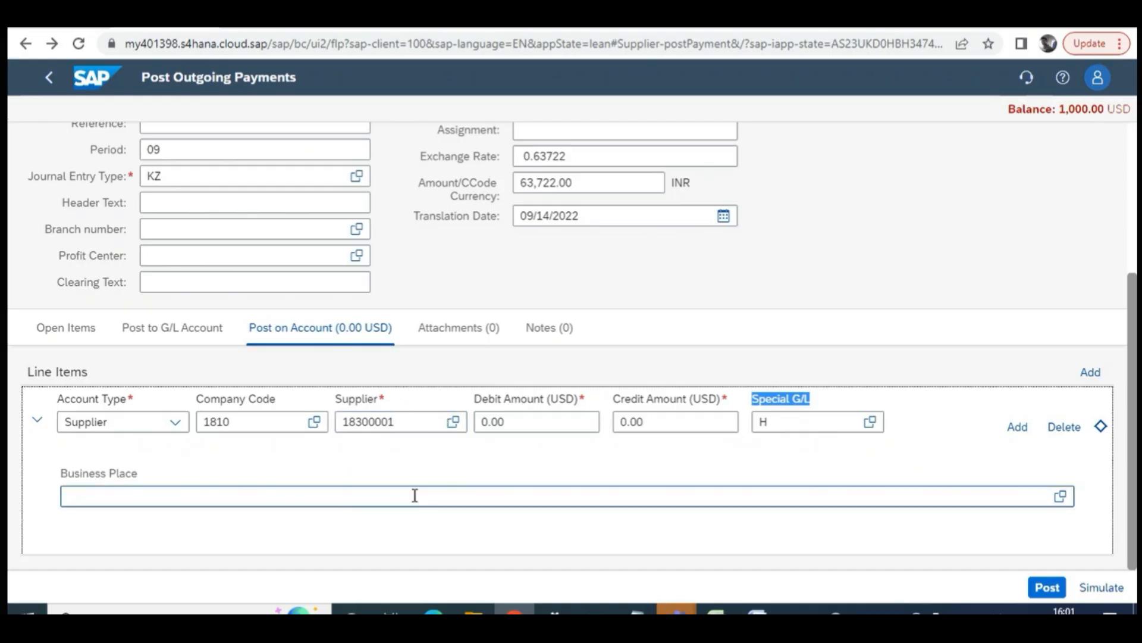
Look over the payment form once more and switch to the Word document with the accounts payable process flow
{"action": "scroll", "coordinate": [385, 468], "scroll_direction": "up", "scroll_amount": 4}
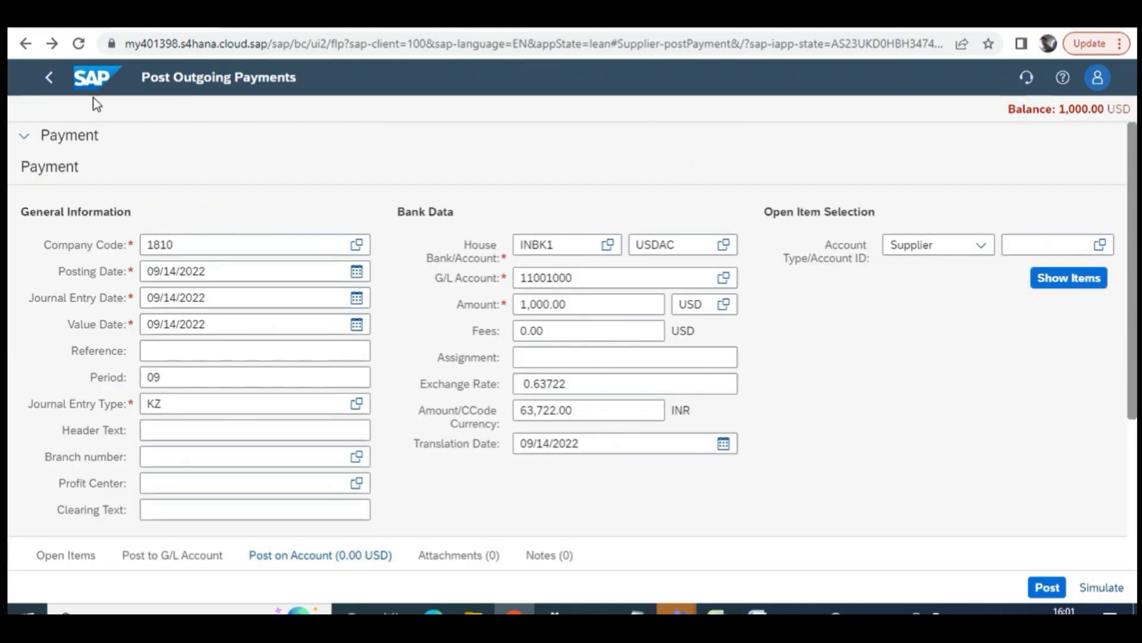
{"action": "scroll", "coordinate": [421, 296], "scroll_direction": "down", "scroll_amount": 4}
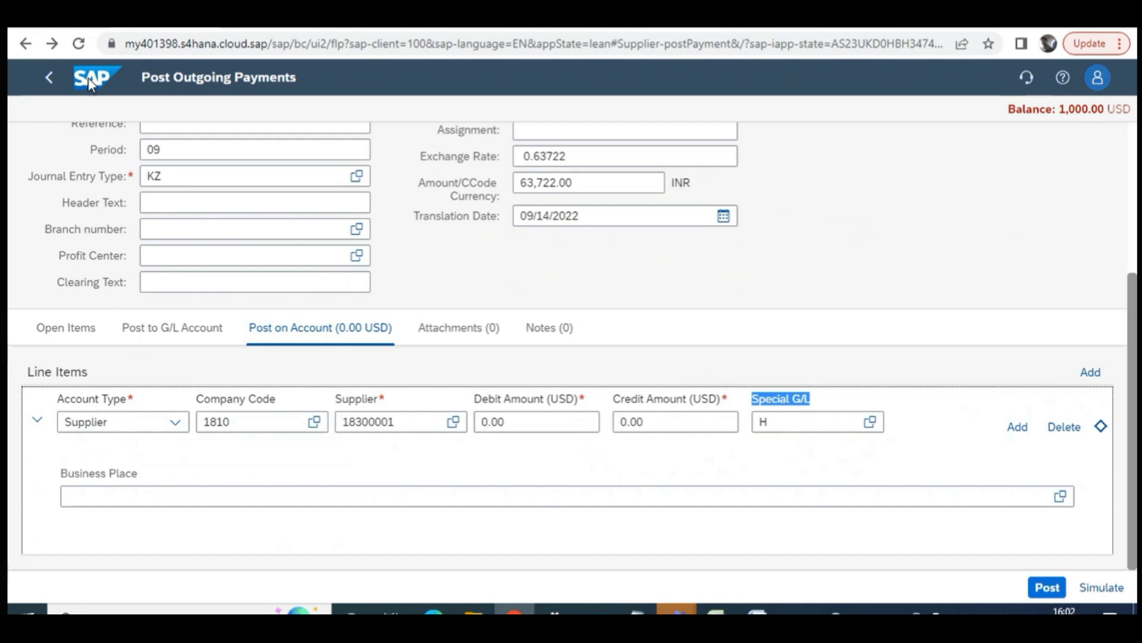
{"action": "left_click", "coordinate": [757, 612]}
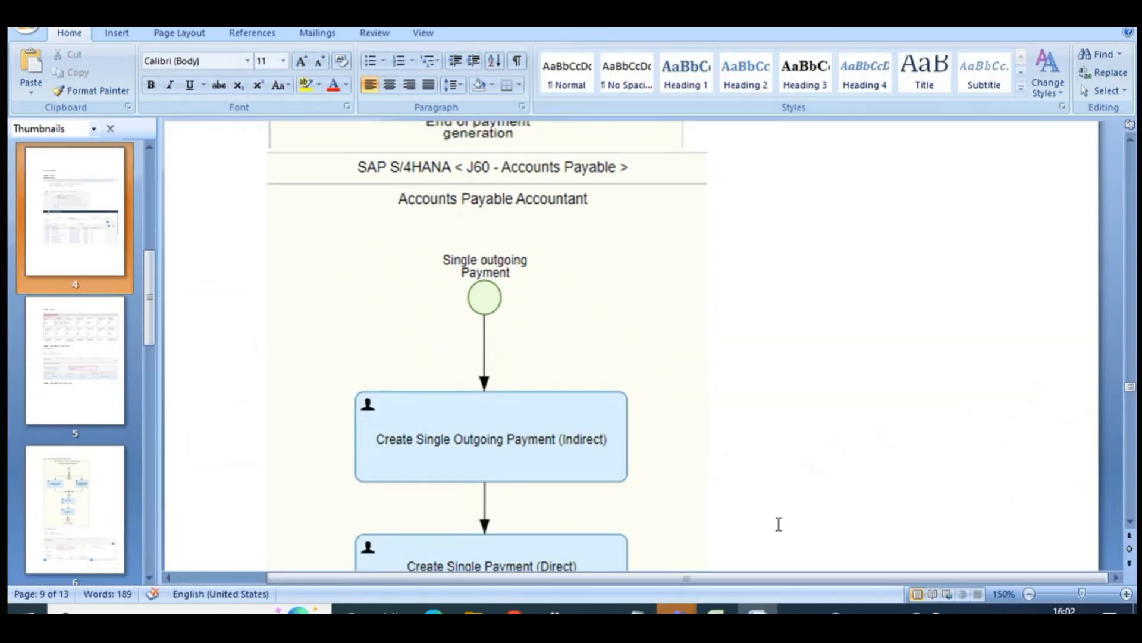
Switch to SAP in the browser and leave the outgoing payment form for the home page, discarding its entries
{"action": "key", "text": "alt+Tab"}
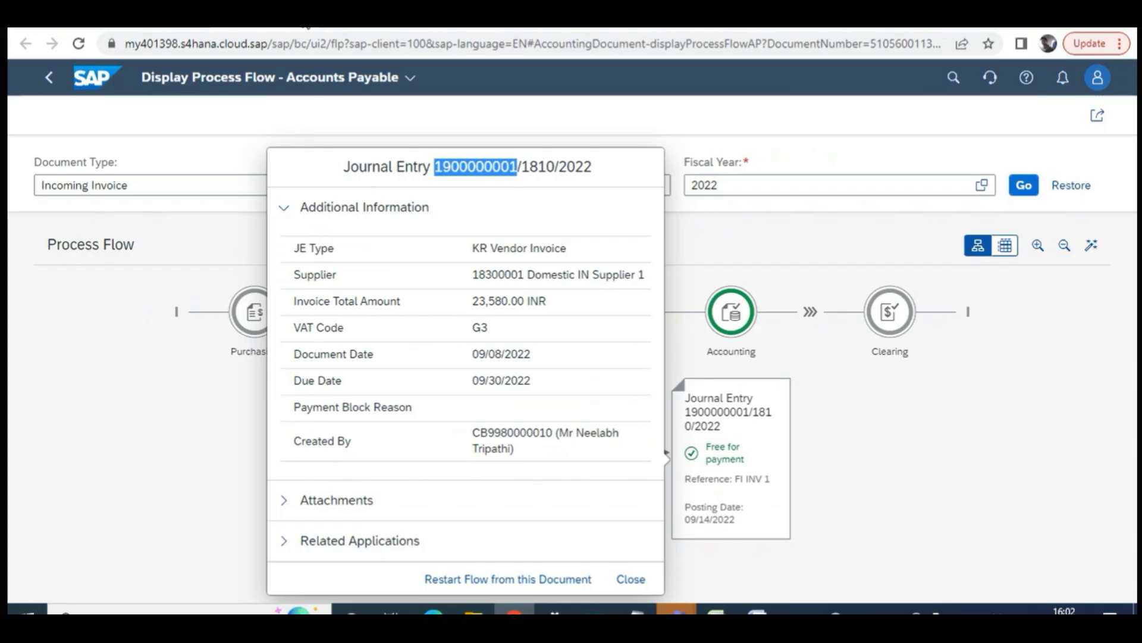
{"action": "key", "text": "Escape"}
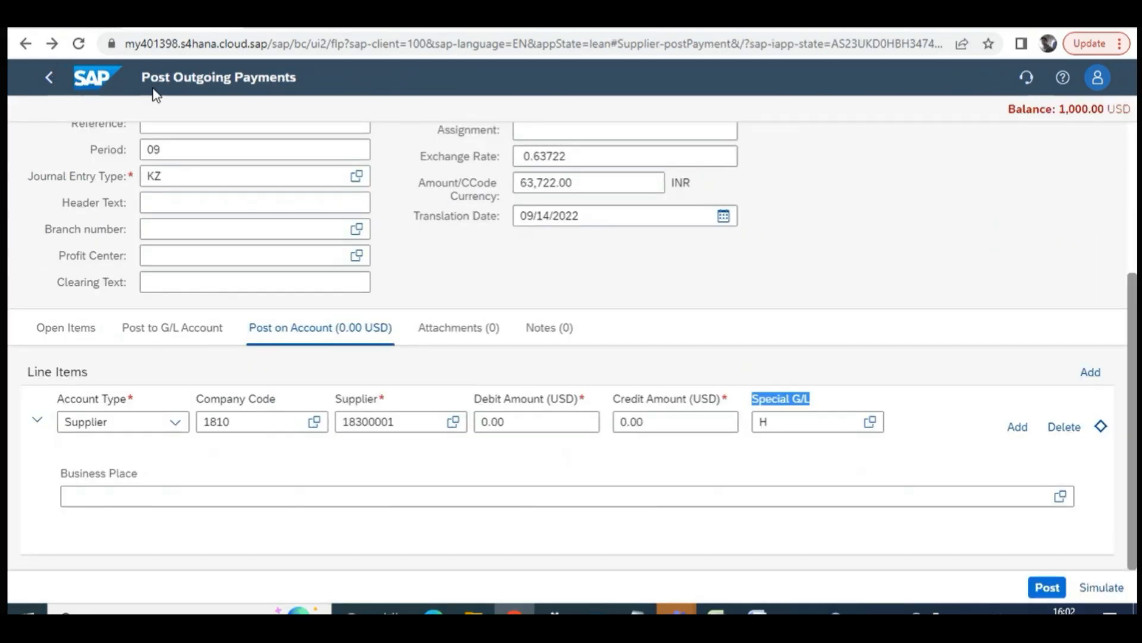
{"action": "left_click", "coordinate": [50, 80]}
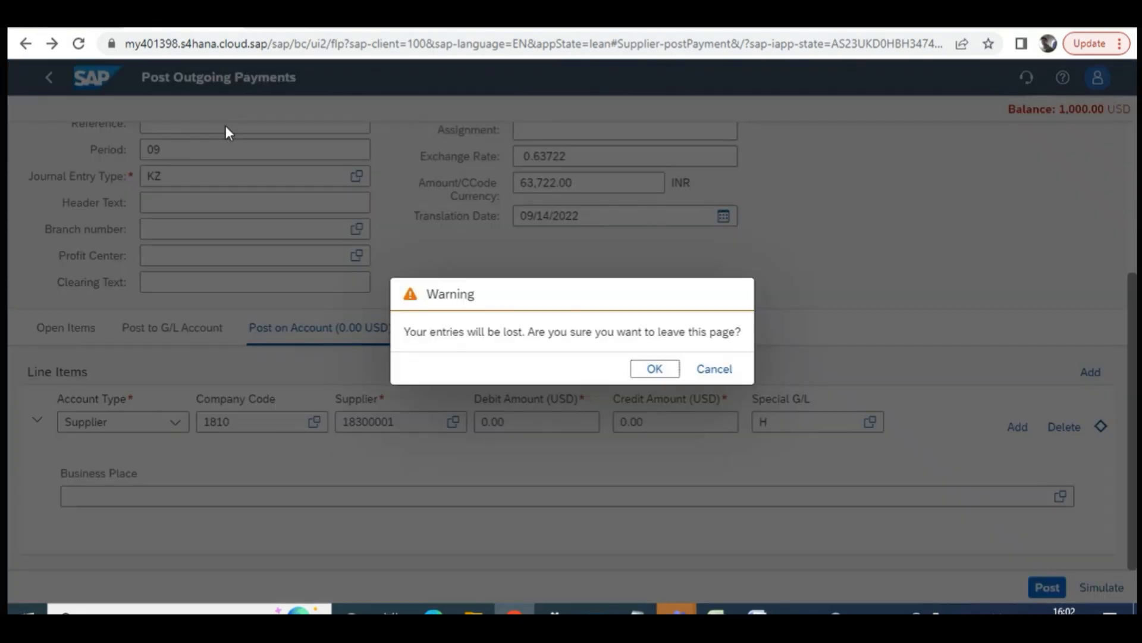
{"action": "left_click", "coordinate": [654, 368]}
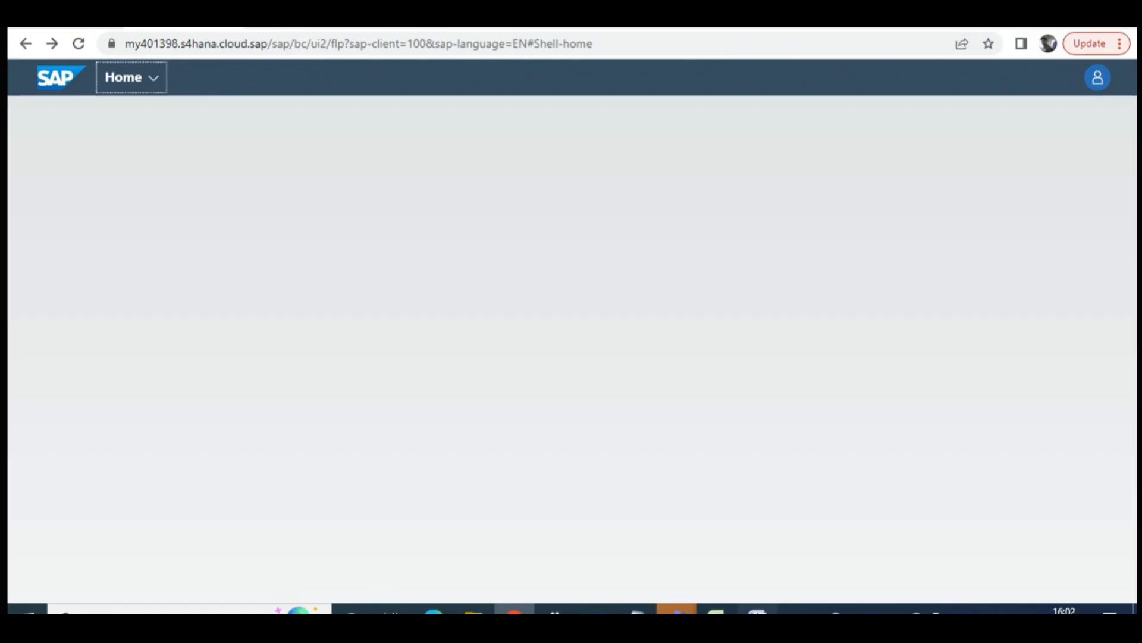
Switch to the Word document and read from the outgoing payment screenshot on to the Reverse Document section
{"action": "left_click", "coordinate": [763, 603]}
{"action": "scroll", "coordinate": [581, 401], "scroll_direction": "down", "scroll_amount": 7}
{"action": "scroll", "coordinate": [576, 405], "scroll_direction": "down", "scroll_amount": 6}
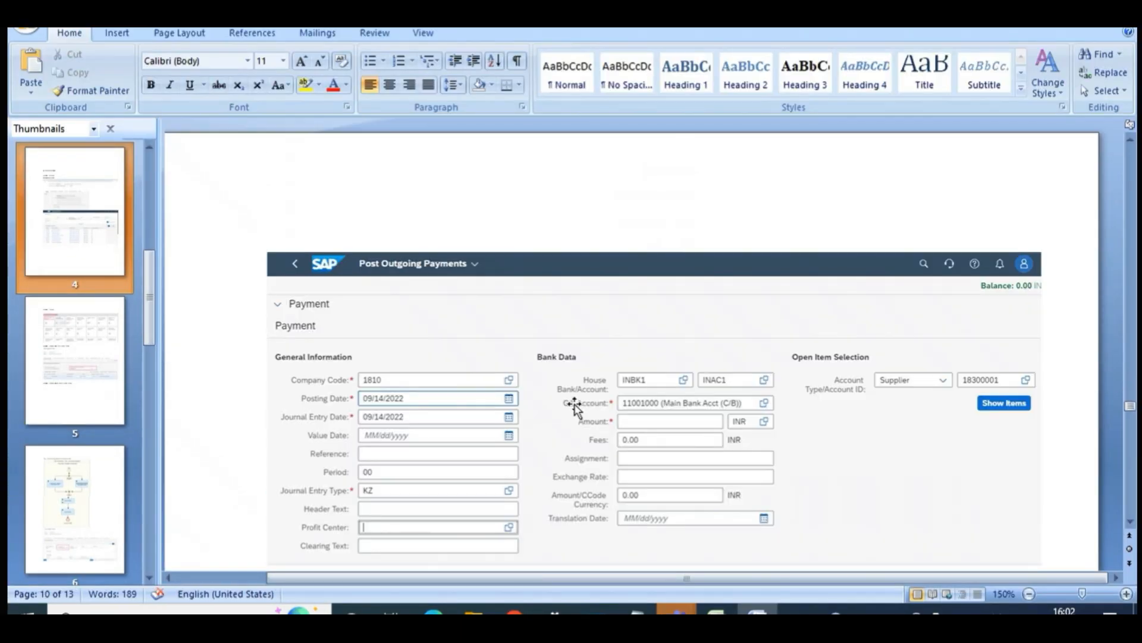
{"action": "scroll", "coordinate": [575, 405], "scroll_direction": "down", "scroll_amount": 10}
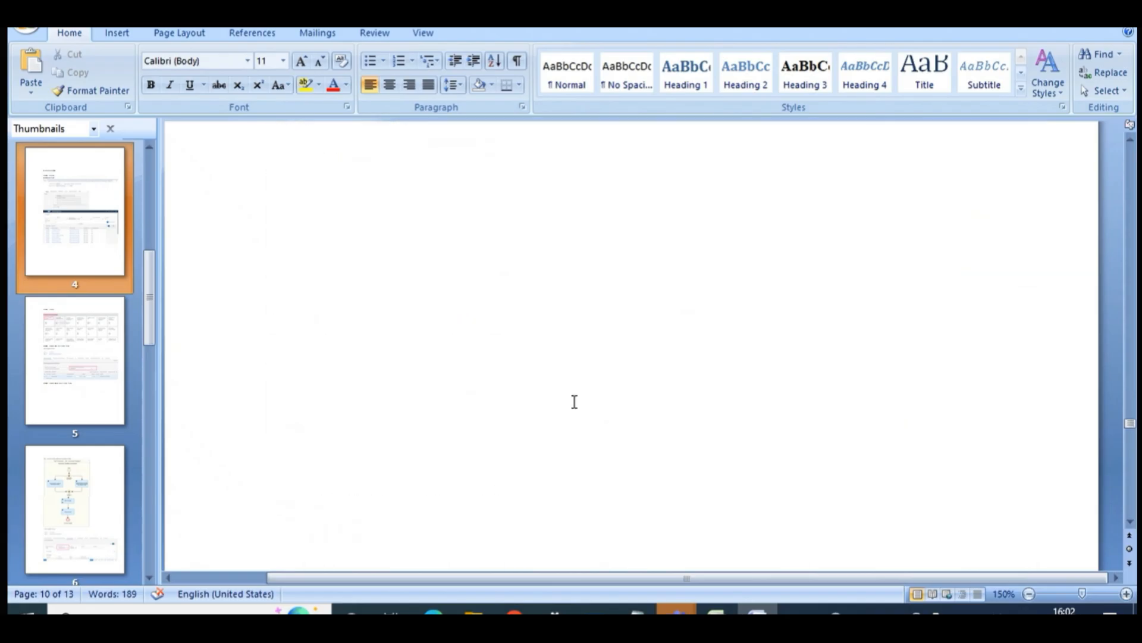
{"action": "scroll", "coordinate": [576, 405], "scroll_direction": "down", "scroll_amount": 10}
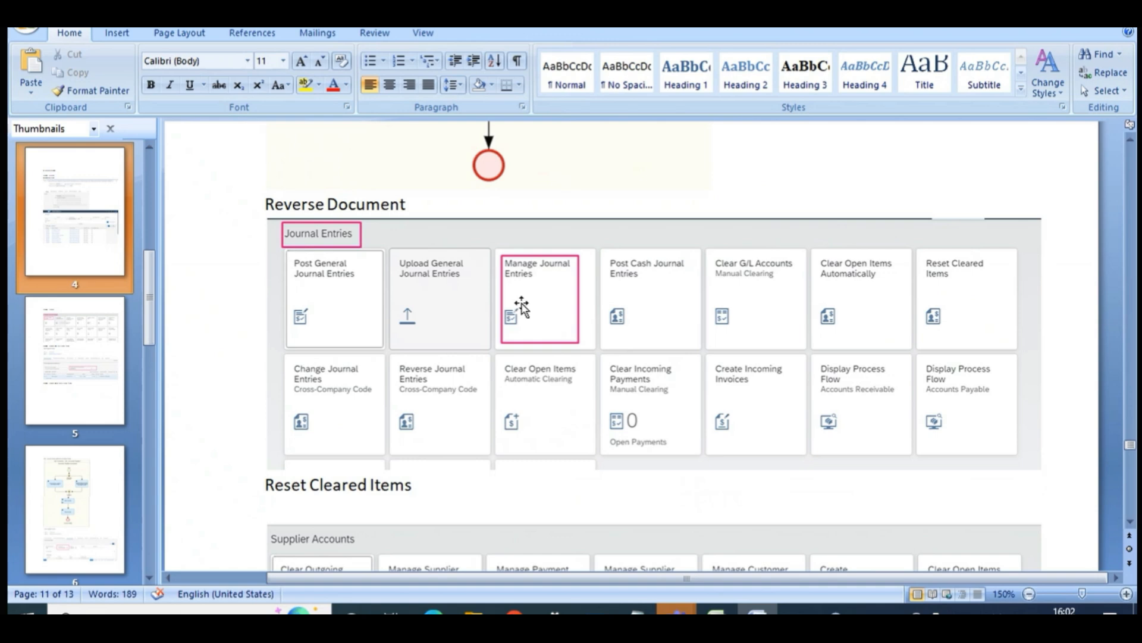
Switch back to the SAP home page and look through the Checks, Business Partner Master and Supplier Invoice Processing apps
{"action": "key", "text": "alt+Tab"}
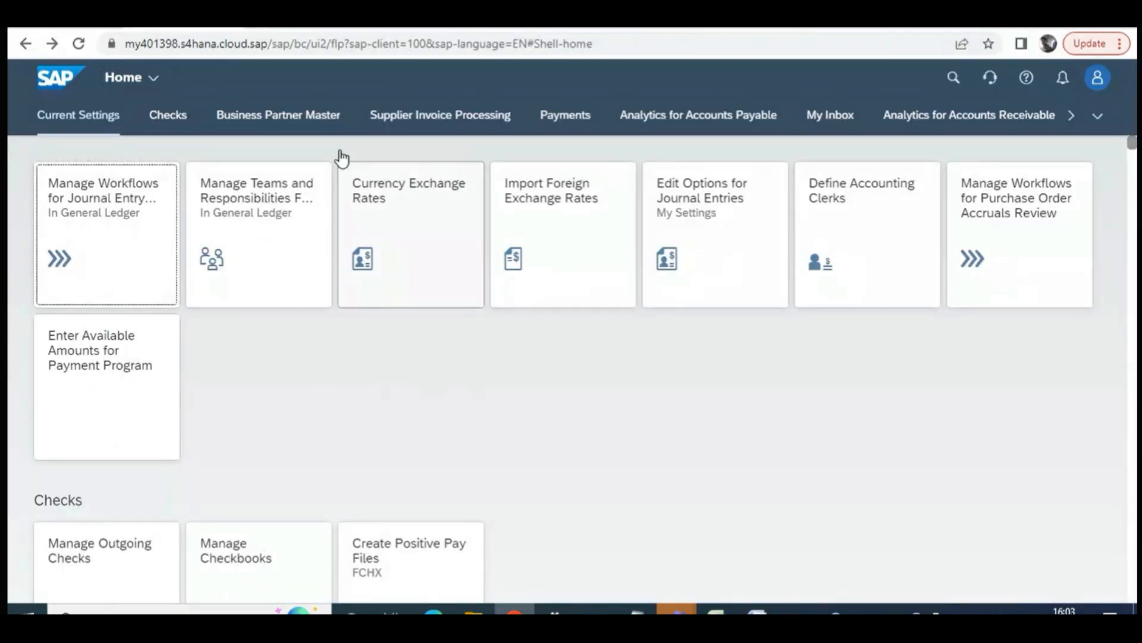
{"action": "scroll", "coordinate": [250, 357], "scroll_direction": "down", "scroll_amount": 4}
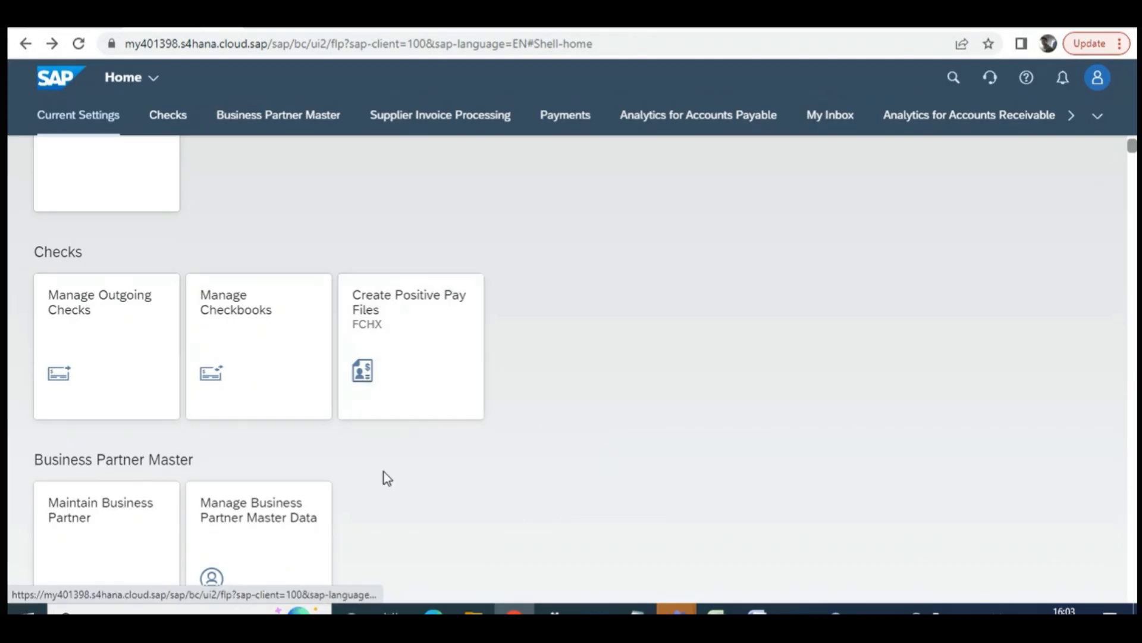
{"action": "scroll", "coordinate": [408, 449], "scroll_direction": "down", "scroll_amount": 4}
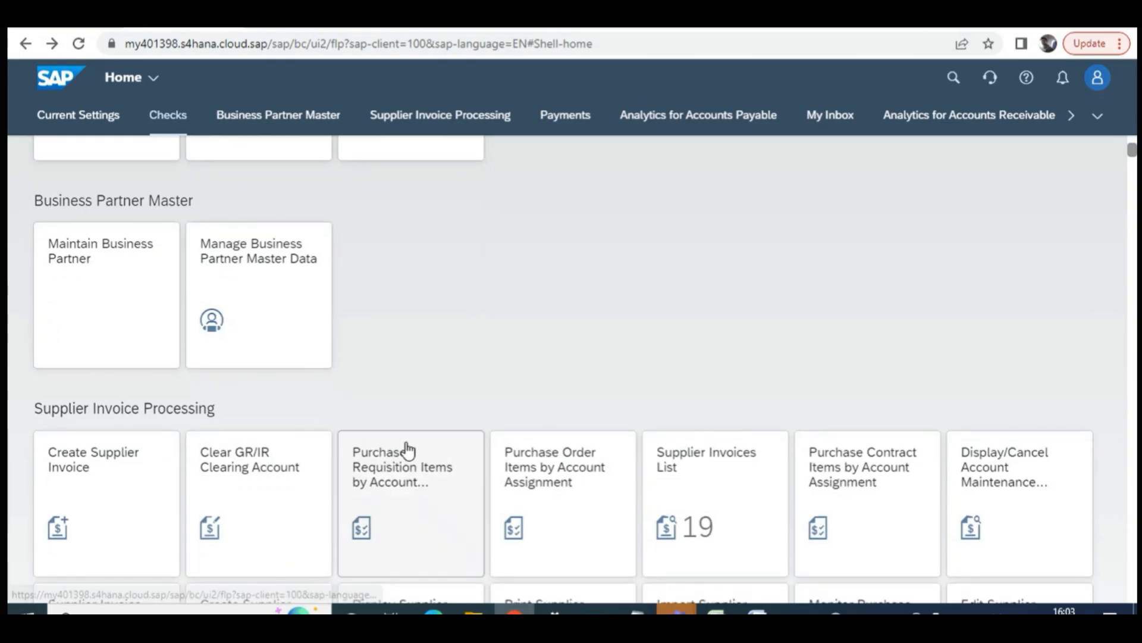
{"action": "scroll", "coordinate": [408, 451], "scroll_direction": "down", "scroll_amount": 2}
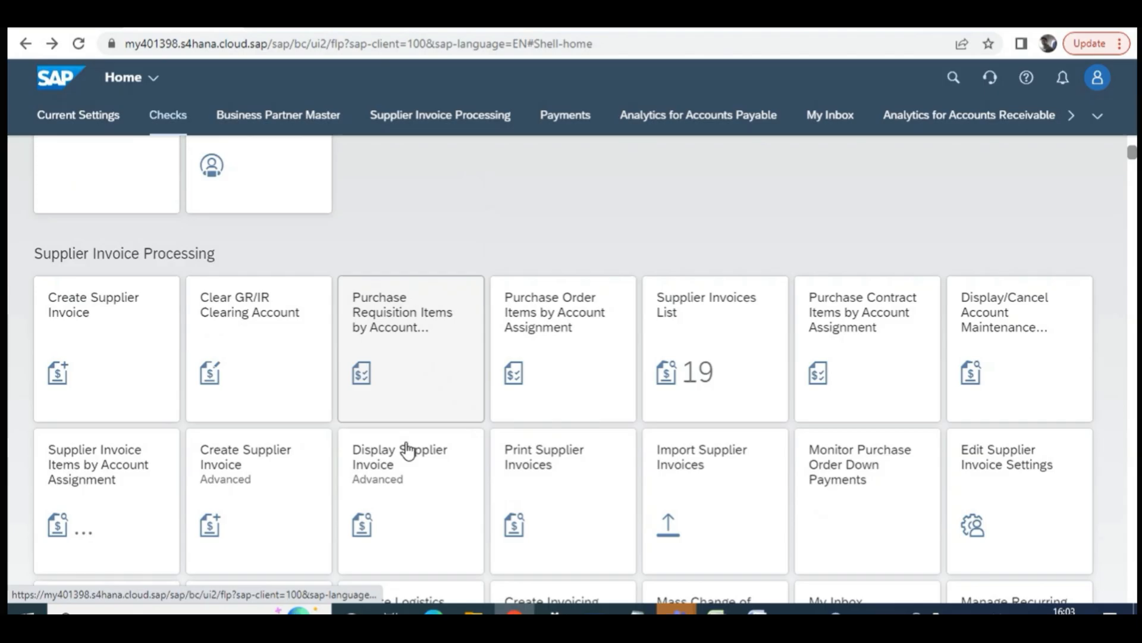
{"action": "scroll", "coordinate": [407, 450], "scroll_direction": "down", "scroll_amount": 4}
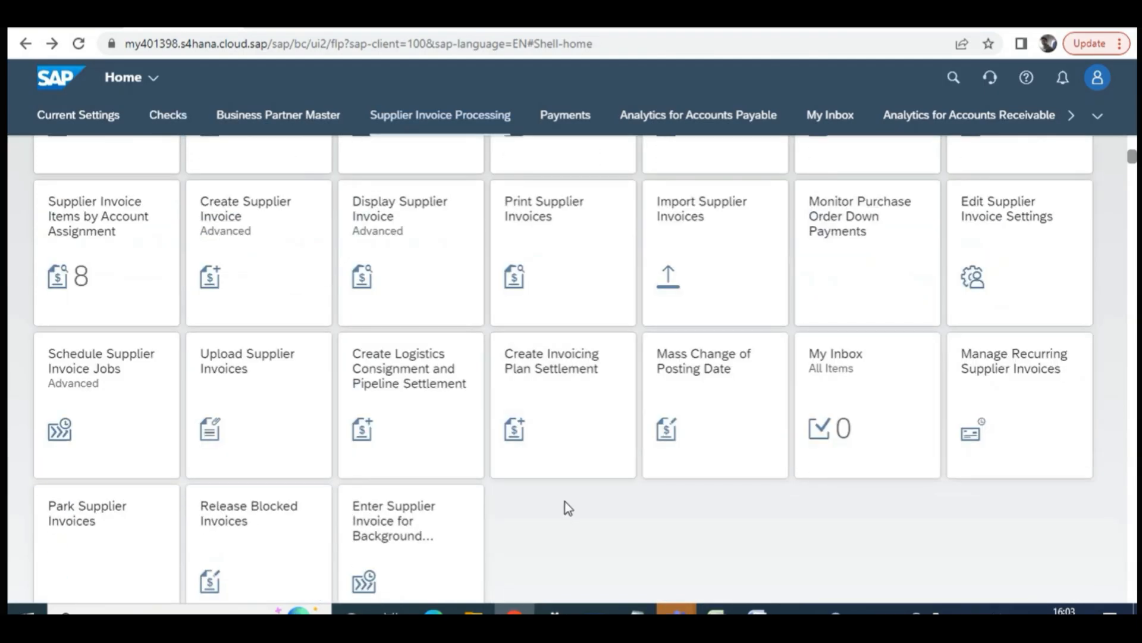
Review the Reset Cleared Items section in the Word document and go to the Supplier Accounts app group in SAP
{"action": "key", "text": "alt+Tab"}
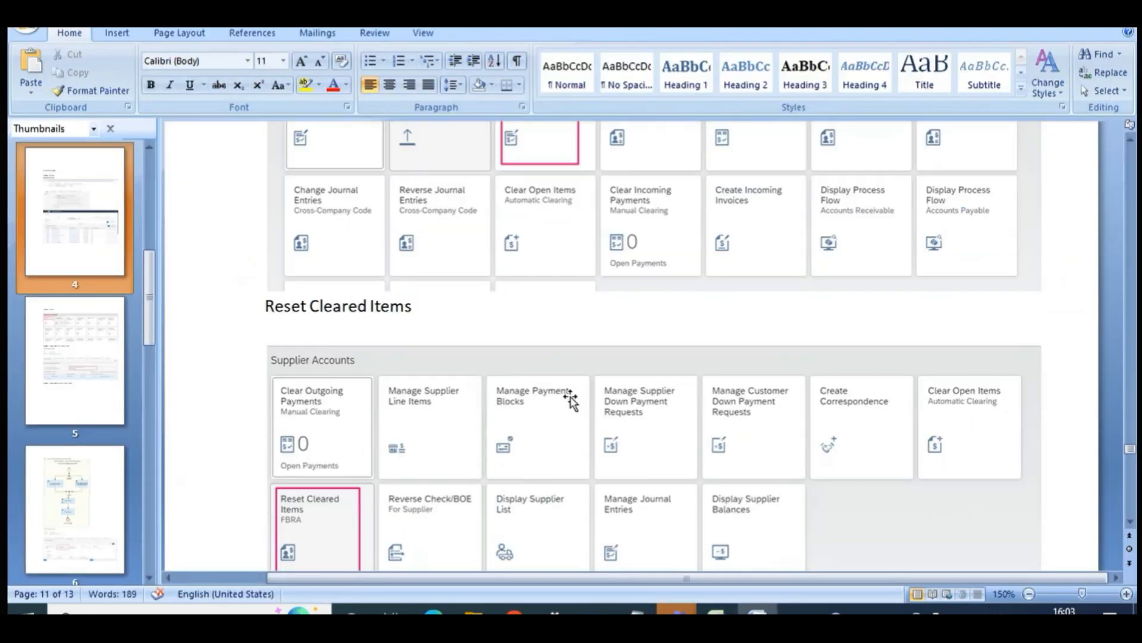
{"action": "scroll", "coordinate": [570, 400], "scroll_direction": "down", "scroll_amount": 3}
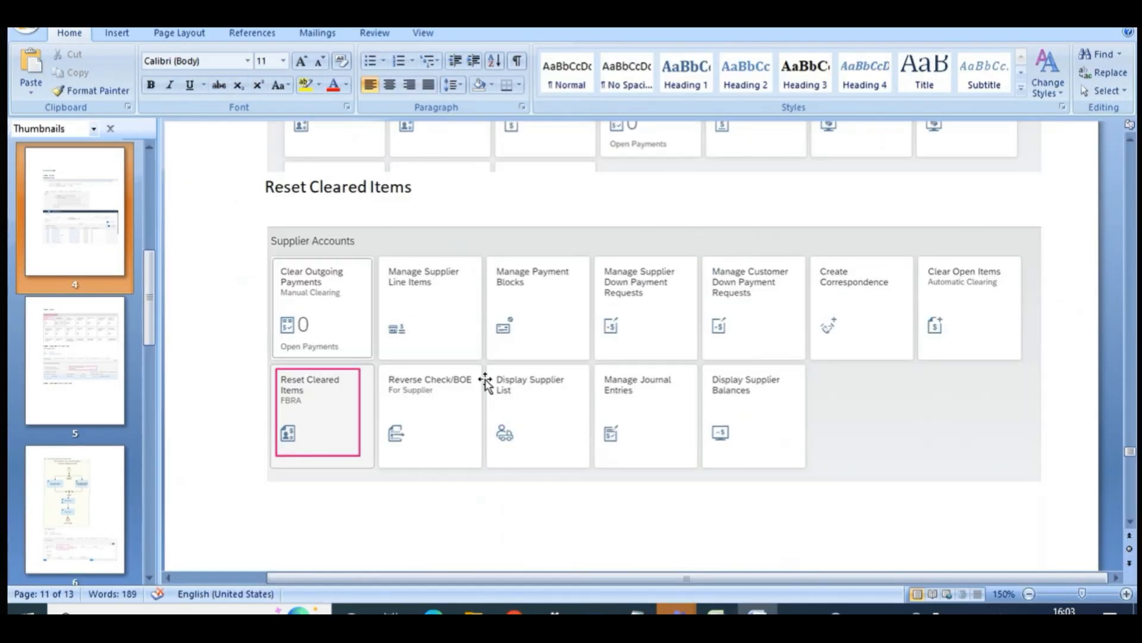
{"action": "key", "text": "alt+Tab"}
{"action": "left_click", "coordinate": [1098, 115]}
{"action": "left_click_drag", "start_coordinate": [1105, 169], "coordinate": [1098, 566]}
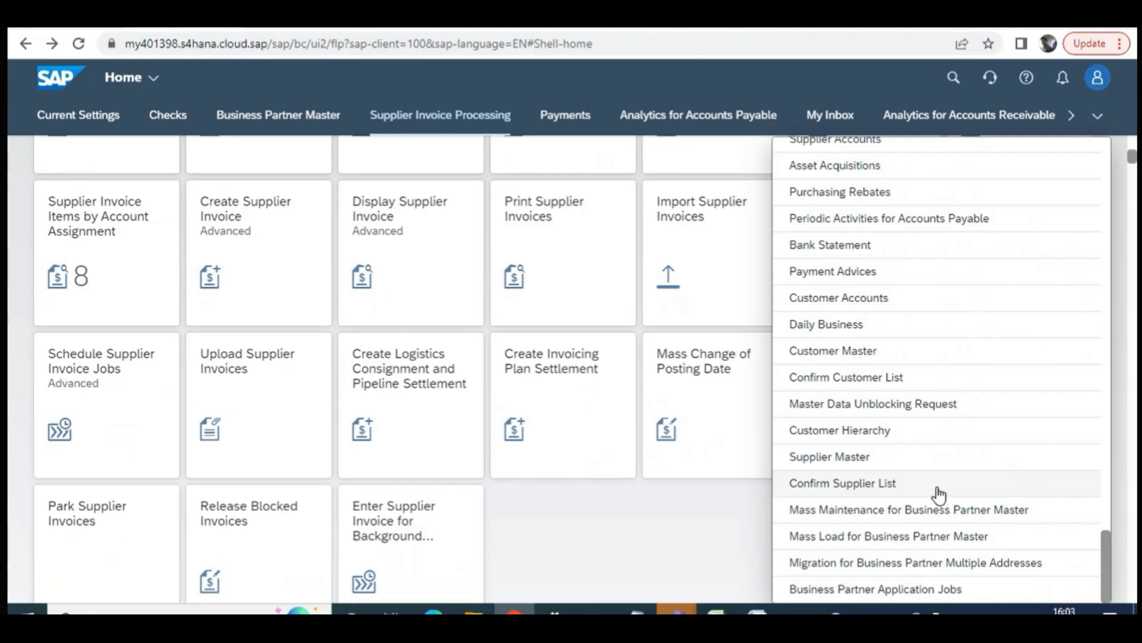
{"action": "scroll", "coordinate": [862, 474], "scroll_direction": "up", "scroll_amount": 4}
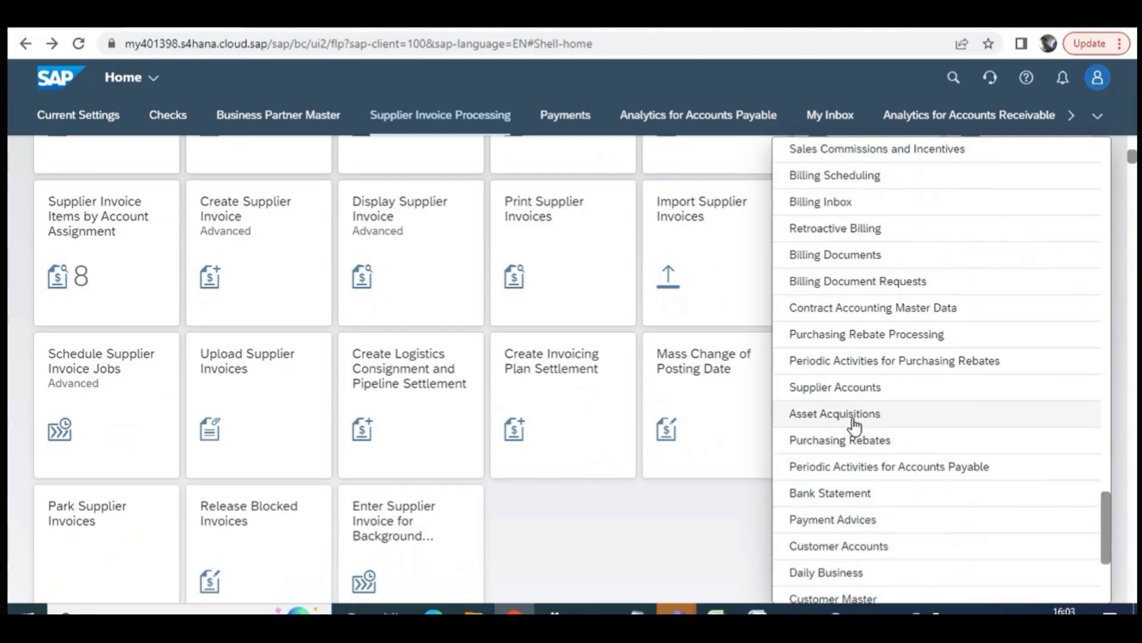
{"action": "left_click", "coordinate": [845, 390]}
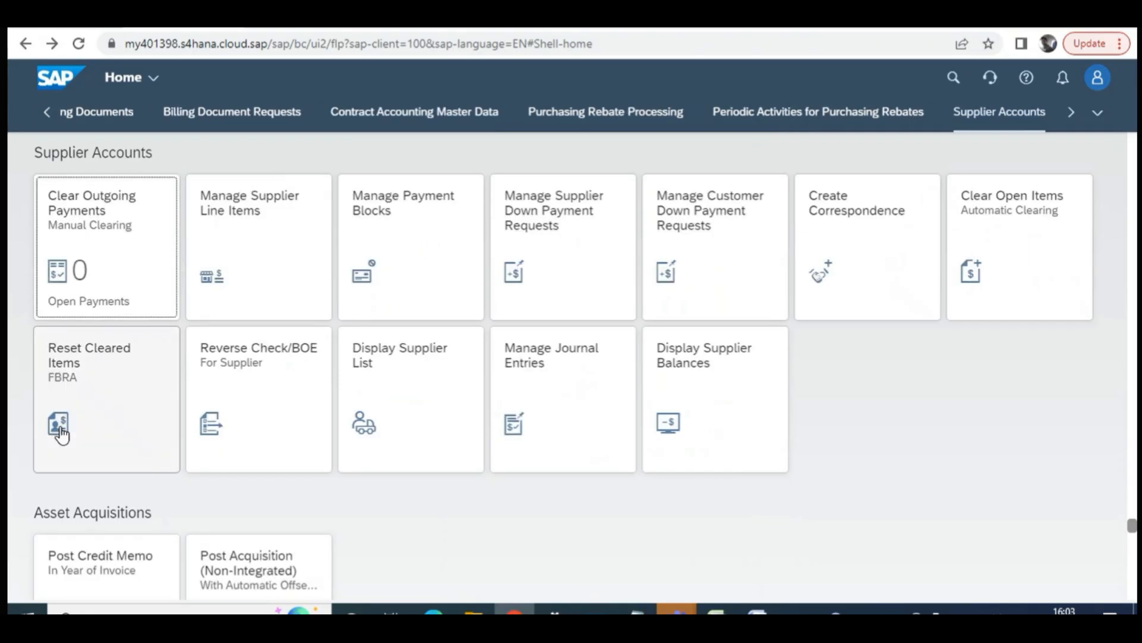
Open the Reset Cleared Items app and enter 15 in the Clearing Document field
{"action": "left_click", "coordinate": [93, 390]}
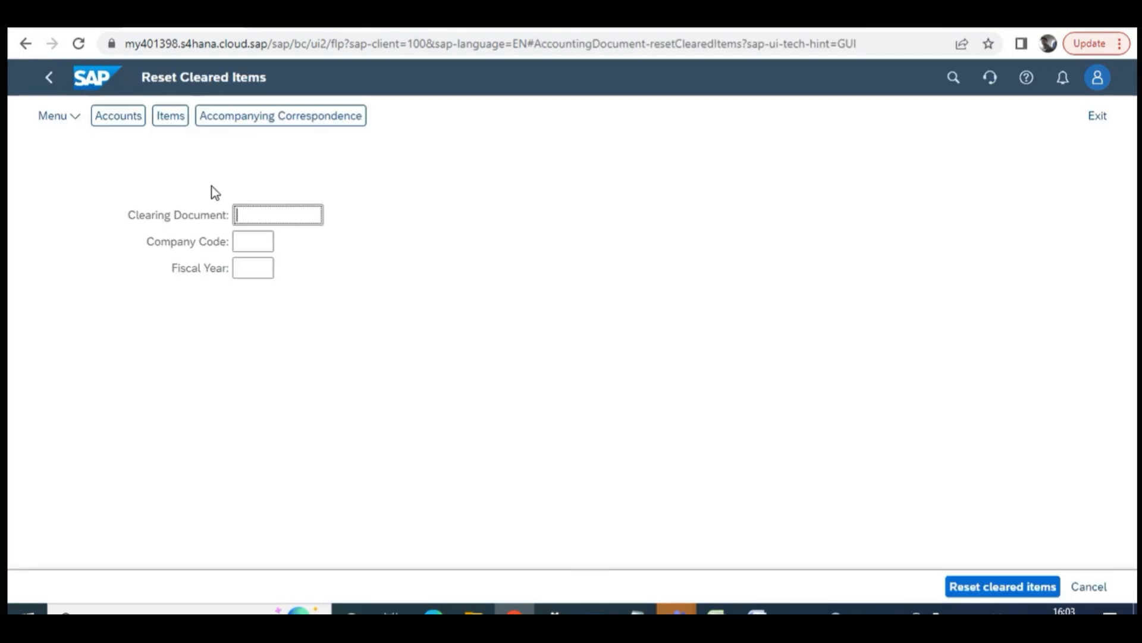
{"action": "left_click", "coordinate": [266, 225]}
{"action": "type", "text": "15"}
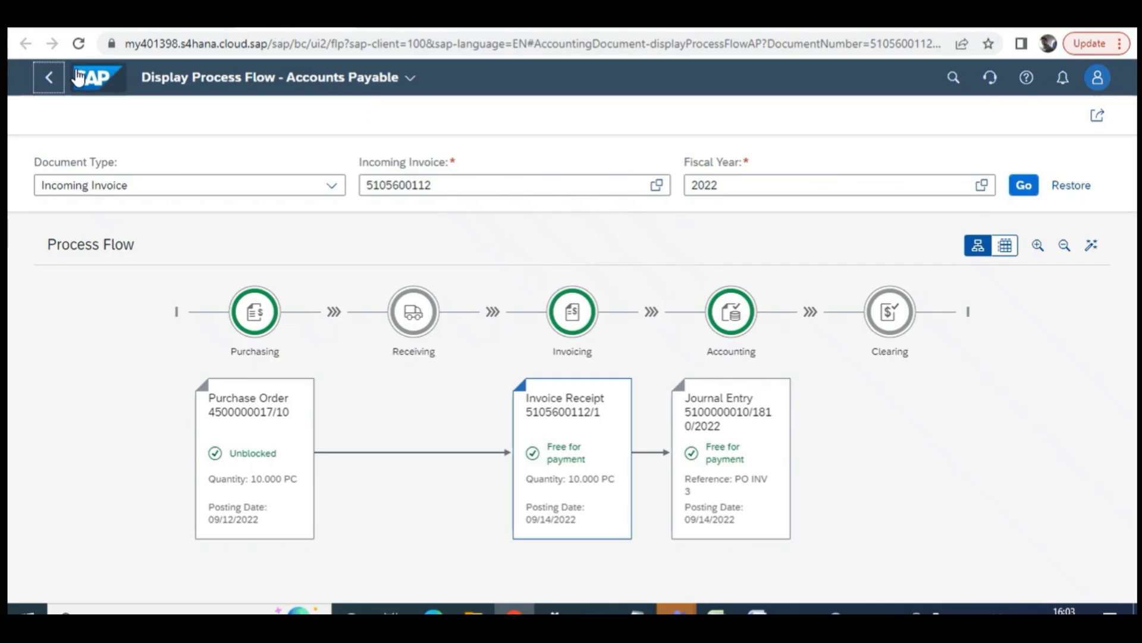
Look over the accounts payable process flow and the Reset Cleared Items form, and return to the SAP home page
{"action": "left_click", "coordinate": [415, 27]}
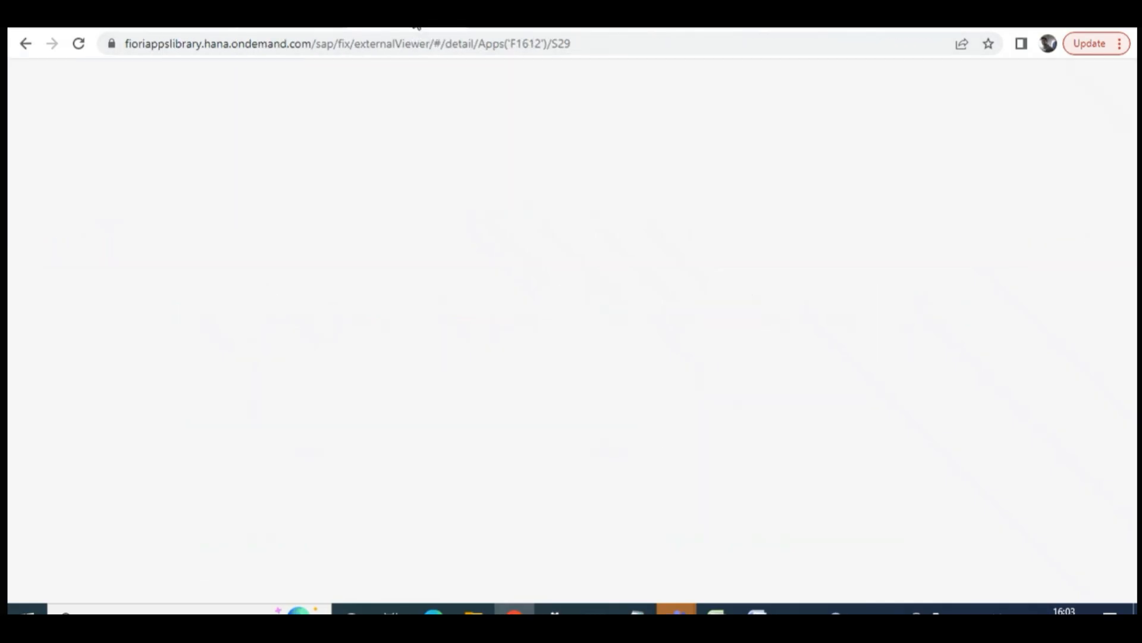
{"action": "left_click", "coordinate": [199, 27]}
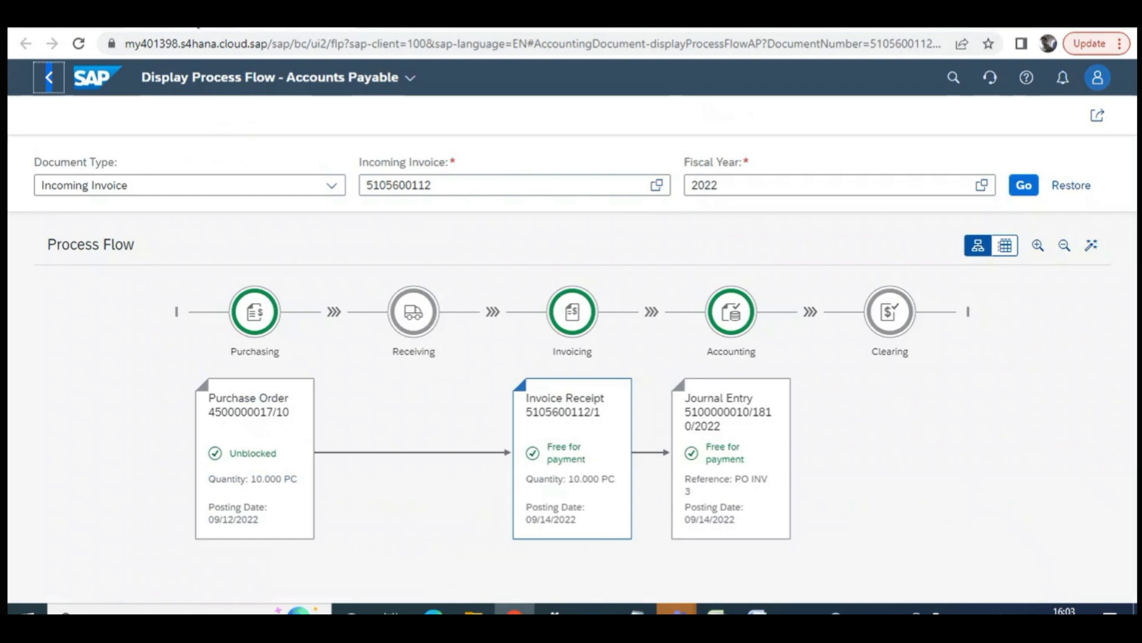
{"action": "left_click", "coordinate": [198, 27]}
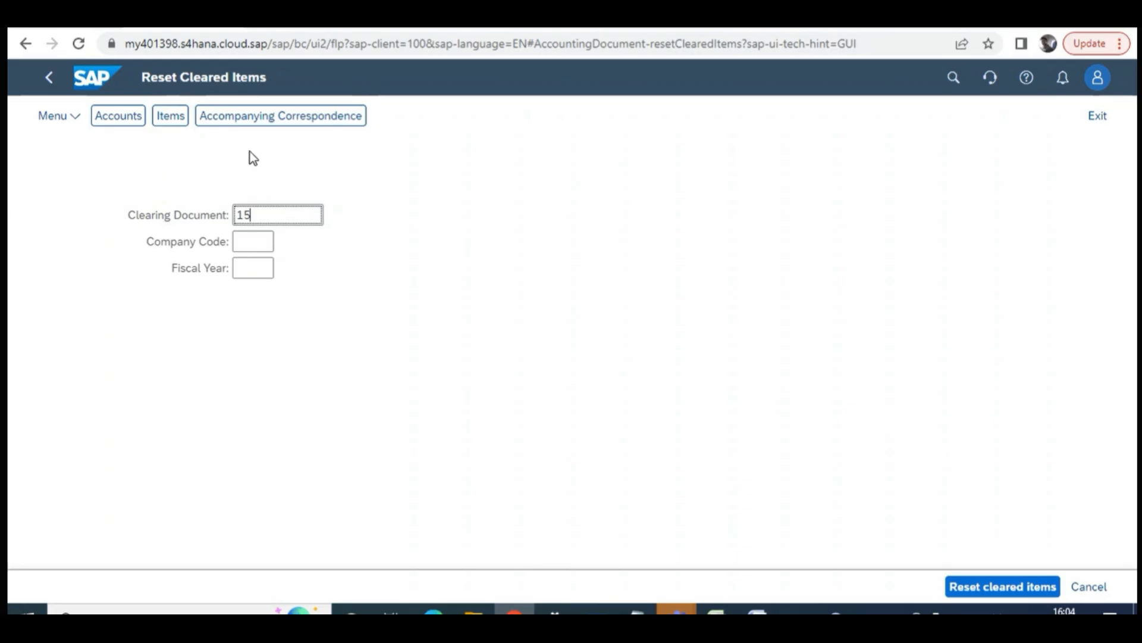
{"action": "left_click_drag", "start_coordinate": [150, 78], "coordinate": [244, 79]}
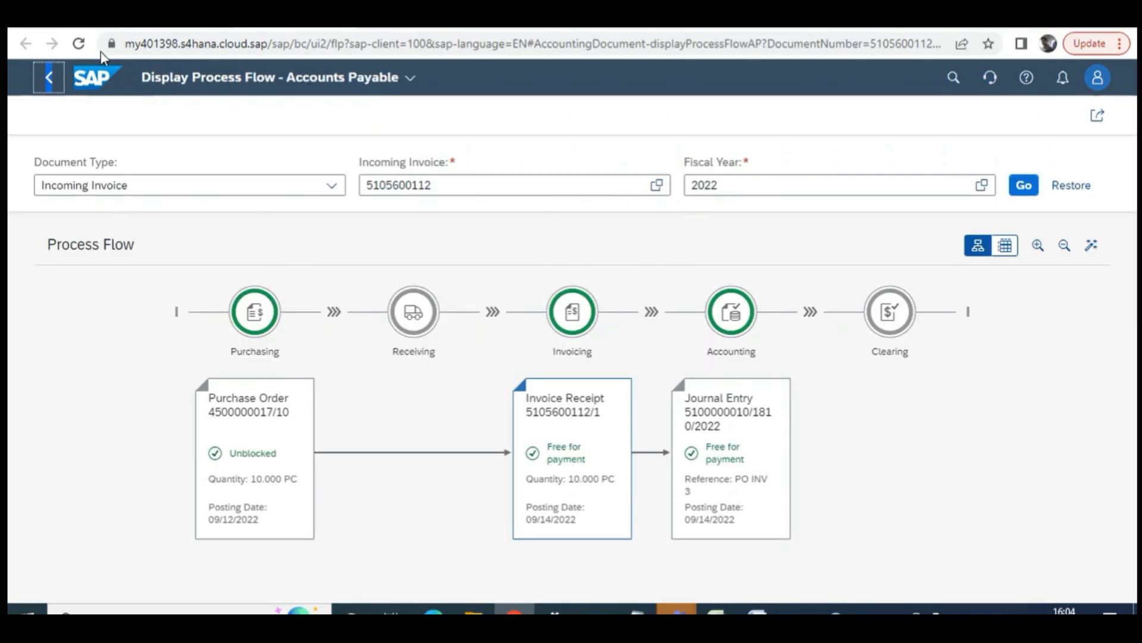
{"action": "left_click", "coordinate": [95, 76]}
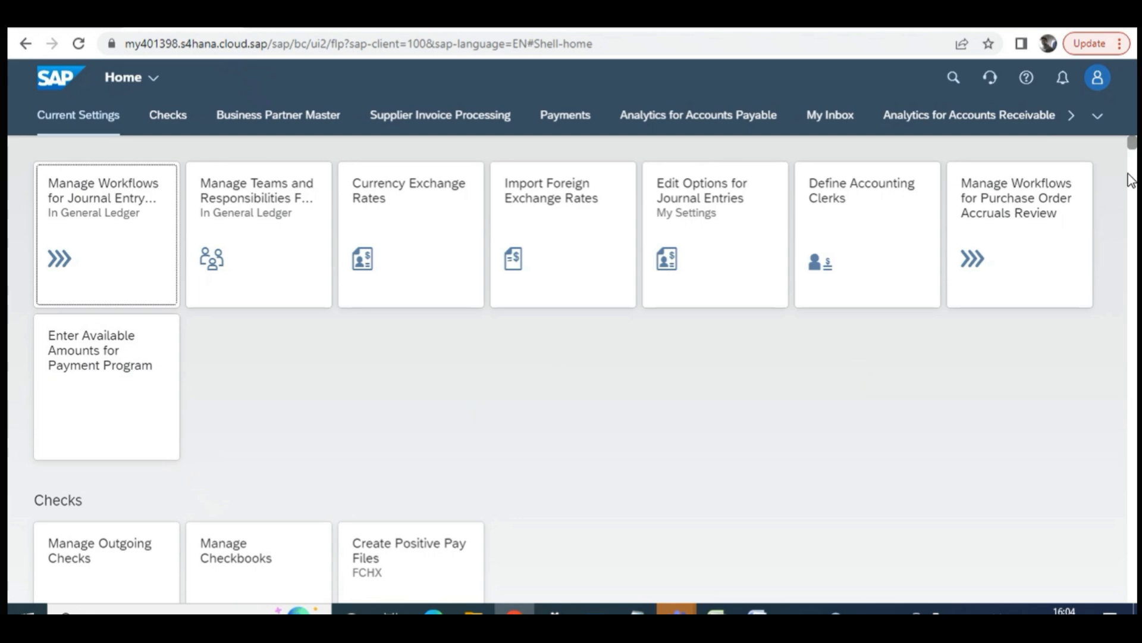
Go to the Supplier Master app group and look over the neighbouring Confirm Supplier List and mass maintenance apps
{"action": "left_click", "coordinate": [1097, 116]}
{"action": "scroll", "coordinate": [1105, 209], "scroll_direction": "down", "scroll_amount": 2}
{"action": "left_click_drag", "start_coordinate": [1104, 208], "coordinate": [1078, 510]}
{"action": "scroll", "coordinate": [941, 485], "scroll_direction": "down", "scroll_amount": 5}
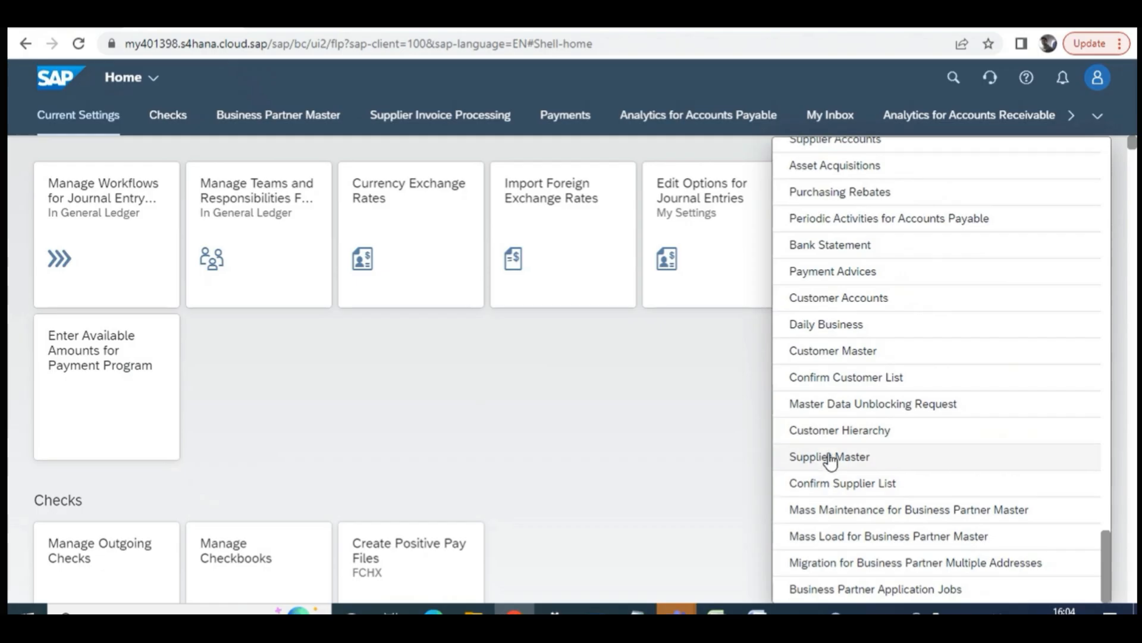
{"action": "left_click", "coordinate": [853, 467]}
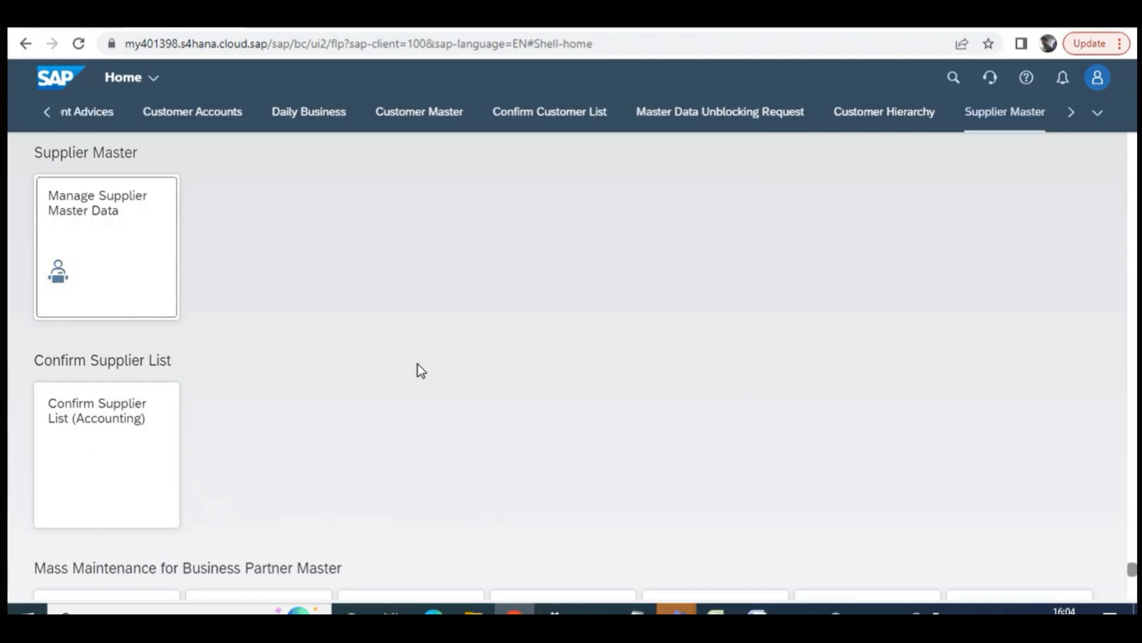
{"action": "scroll", "coordinate": [393, 367], "scroll_direction": "up", "scroll_amount": 4}
{"action": "scroll", "coordinate": [393, 368], "scroll_direction": "down", "scroll_amount": 6}
{"action": "scroll", "coordinate": [393, 375], "scroll_direction": "down", "scroll_amount": 1}
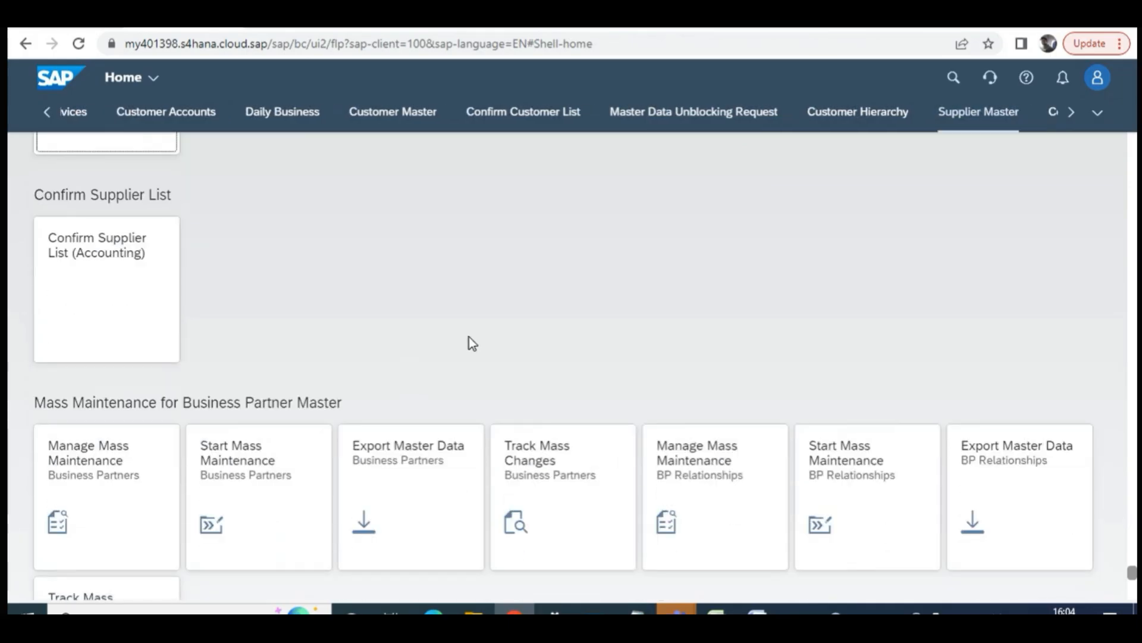
{"action": "scroll", "coordinate": [471, 336], "scroll_direction": "up", "scroll_amount": 2}
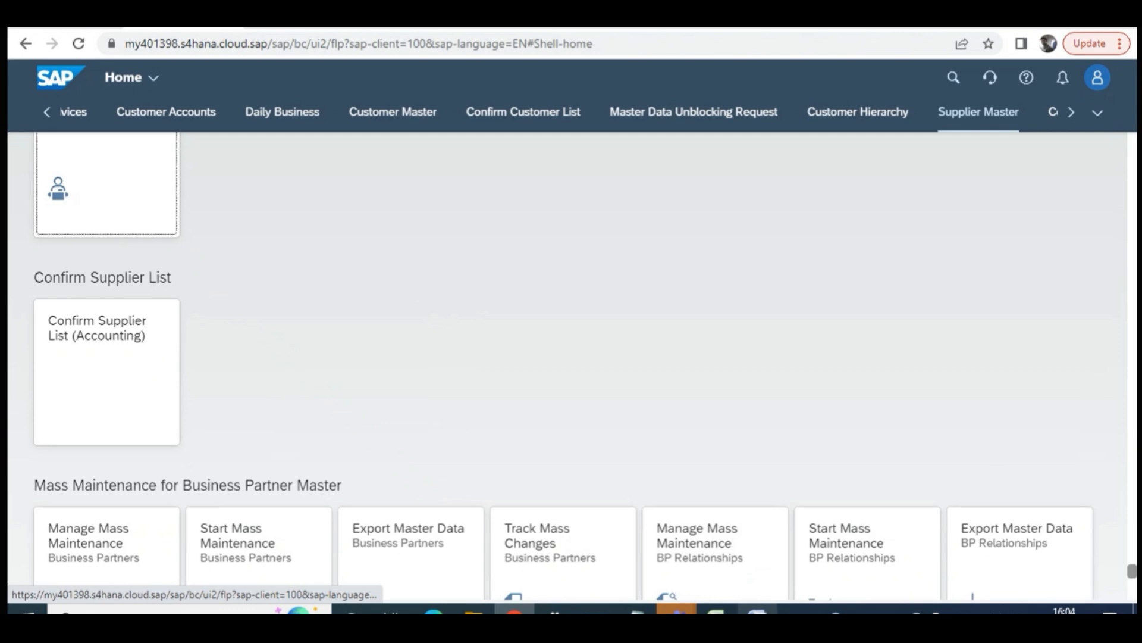
Switch to the Word document and review the Supplier Down Payment Process flowchart
{"action": "left_click", "coordinate": [757, 613]}
{"action": "scroll", "coordinate": [453, 409], "scroll_direction": "down", "scroll_amount": 7}
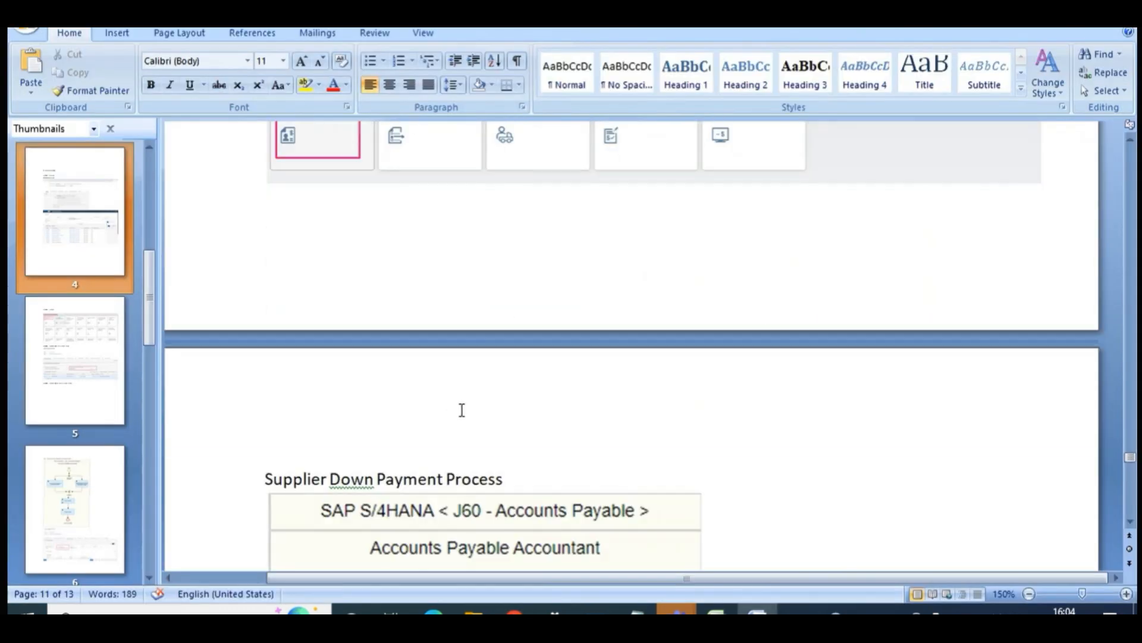
{"action": "scroll", "coordinate": [463, 408], "scroll_direction": "down", "scroll_amount": 4}
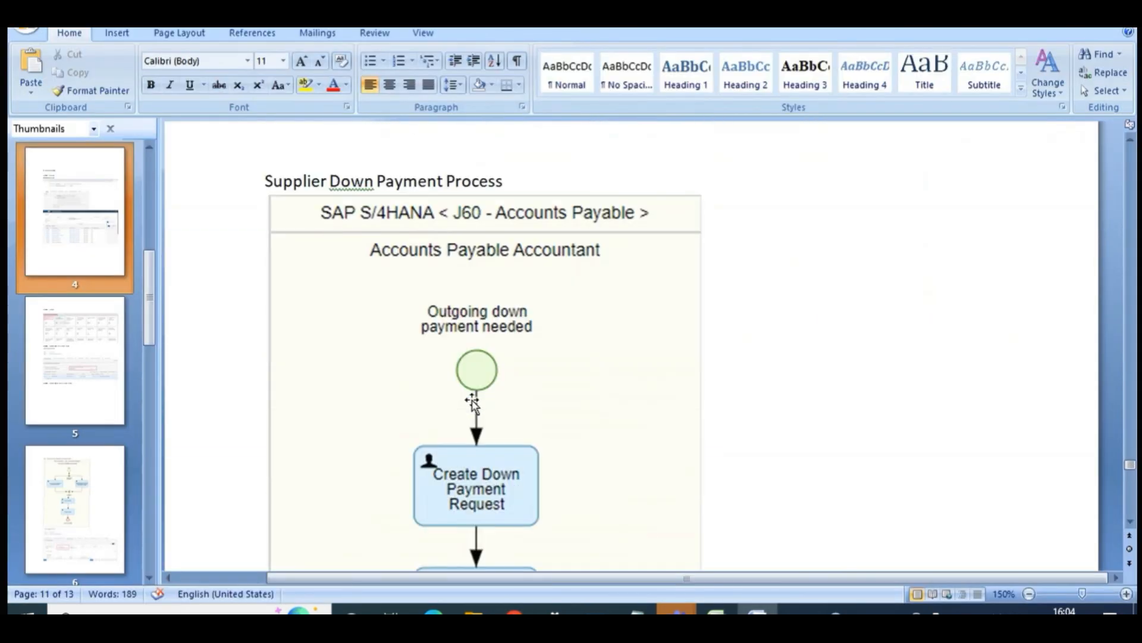
{"action": "scroll", "coordinate": [473, 404], "scroll_direction": "down", "scroll_amount": 4}
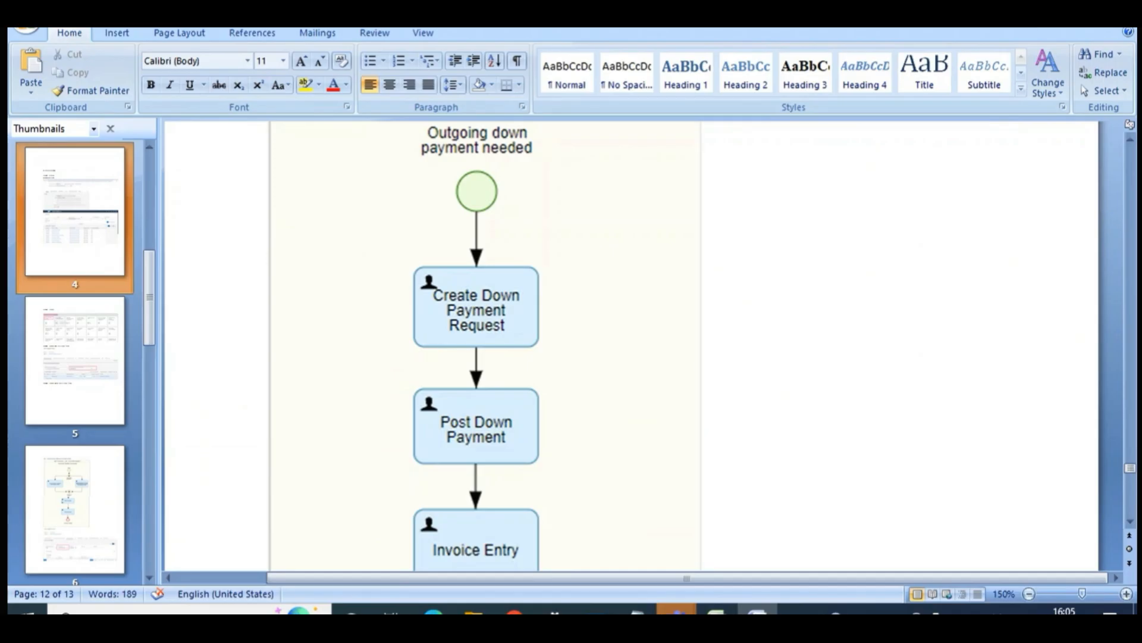
Switch back to the SAP home page and go to the Analytics for Accounts Payable app group
{"action": "left_click", "coordinate": [515, 613]}
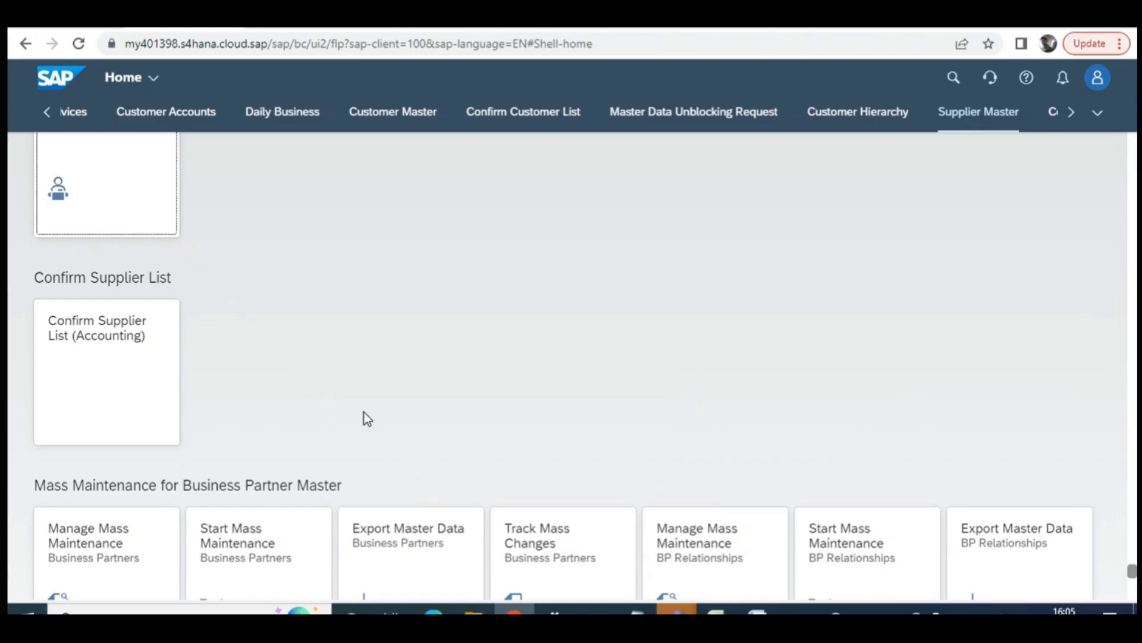
{"action": "scroll", "coordinate": [366, 418], "scroll_direction": "up", "scroll_amount": 4}
{"action": "scroll", "coordinate": [367, 420], "scroll_direction": "up", "scroll_amount": 10}
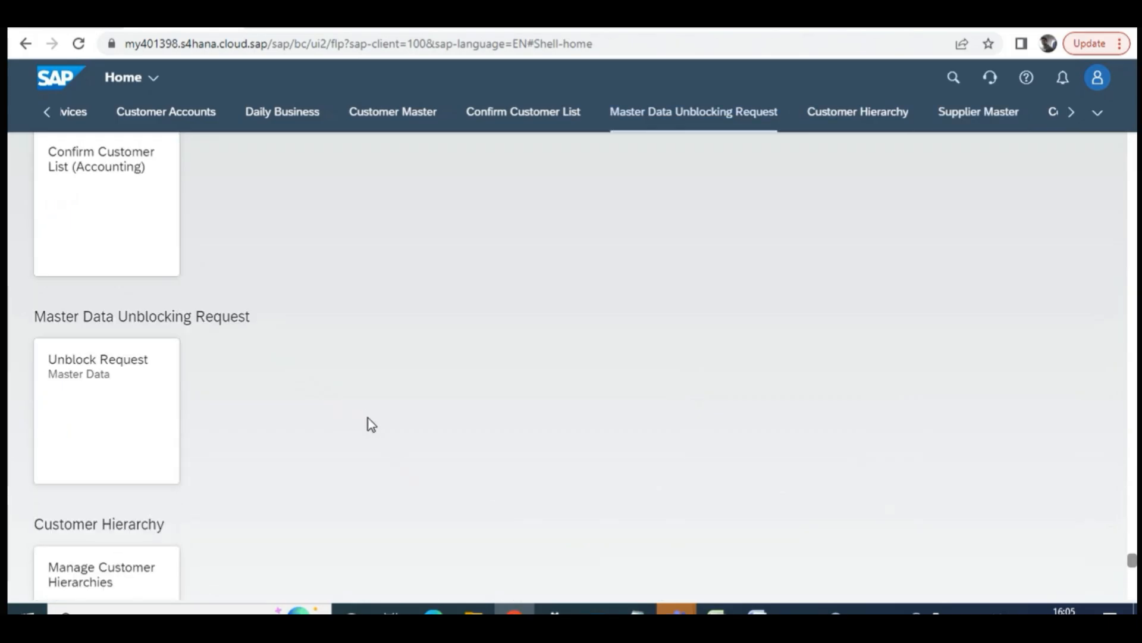
{"action": "scroll", "coordinate": [367, 423], "scroll_direction": "up", "scroll_amount": 1}
{"action": "scroll", "coordinate": [484, 422], "scroll_direction": "down", "scroll_amount": 2}
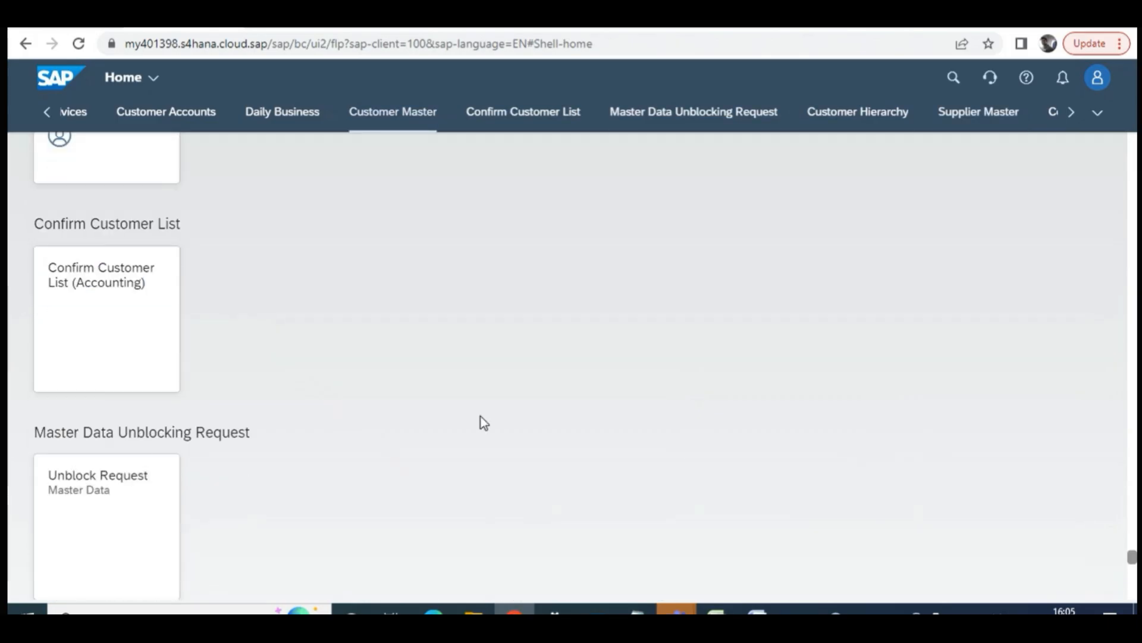
{"action": "scroll", "coordinate": [484, 422], "scroll_direction": "down", "scroll_amount": 2}
{"action": "left_click", "coordinate": [1098, 113]}
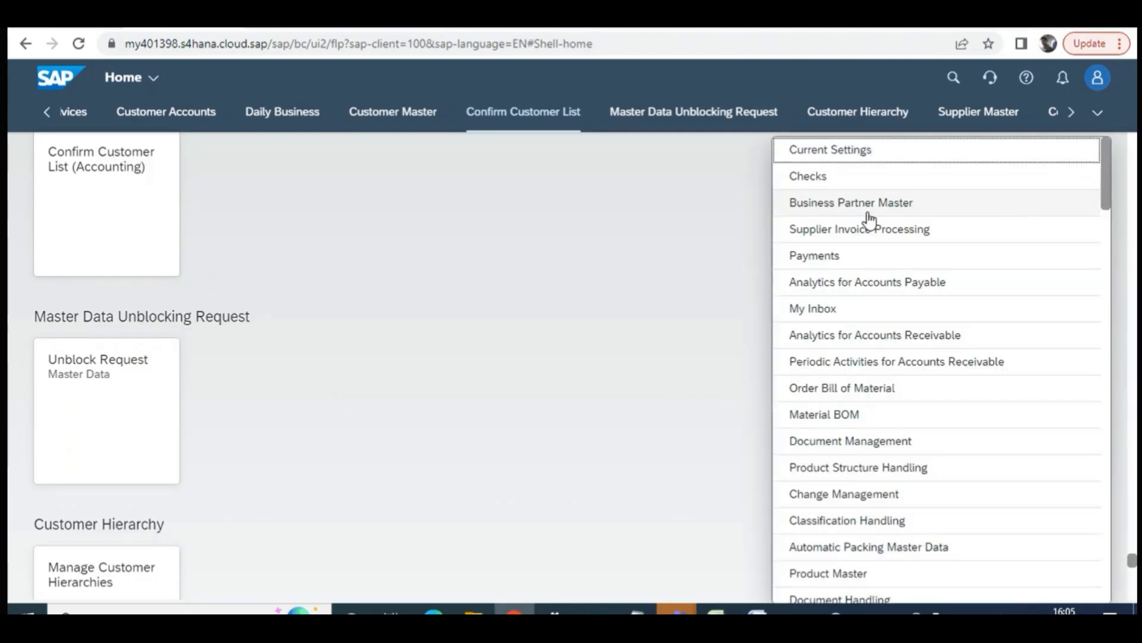
{"action": "left_click", "coordinate": [273, 180]}
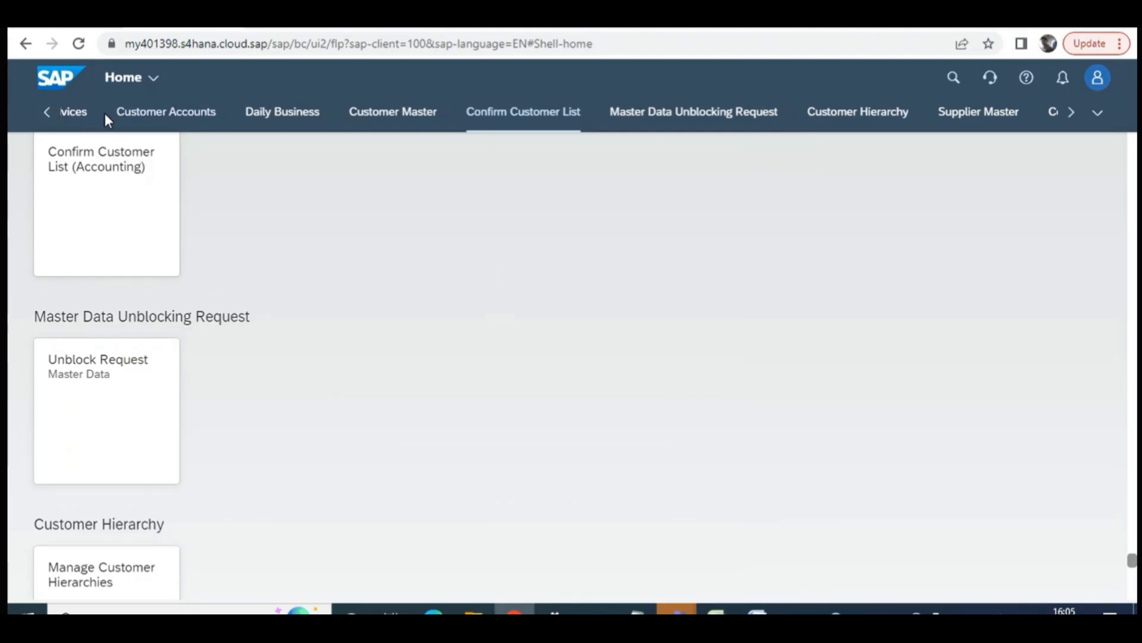
{"action": "left_click", "coordinate": [44, 117]}
{"action": "left_click", "coordinate": [45, 118]}
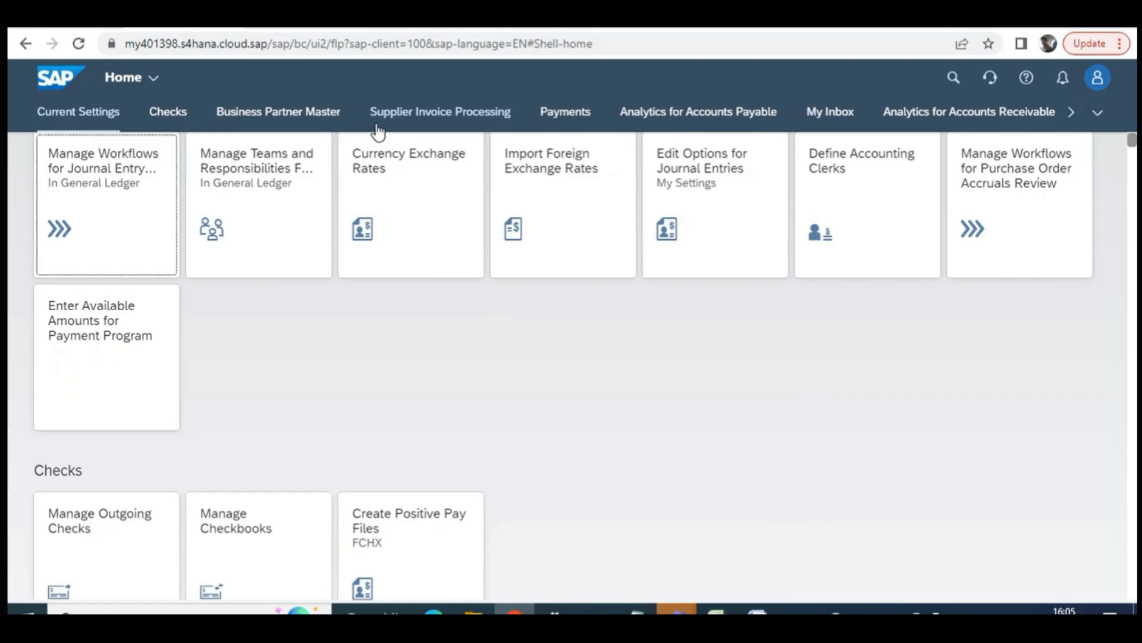
{"action": "left_click", "coordinate": [477, 115]}
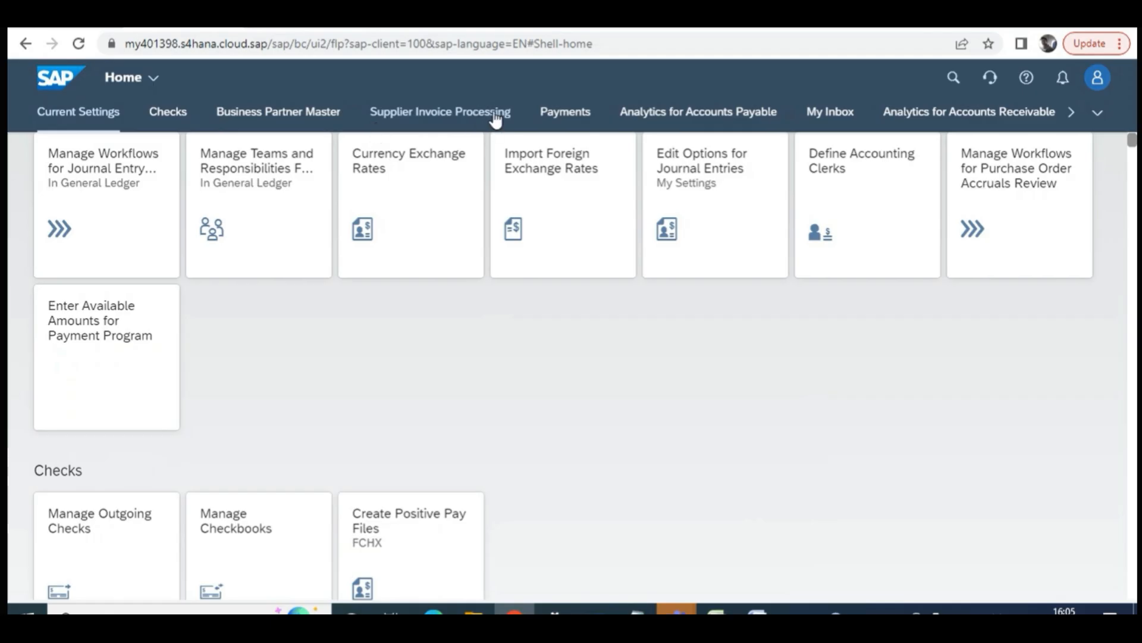
{"action": "left_click", "coordinate": [711, 113]}
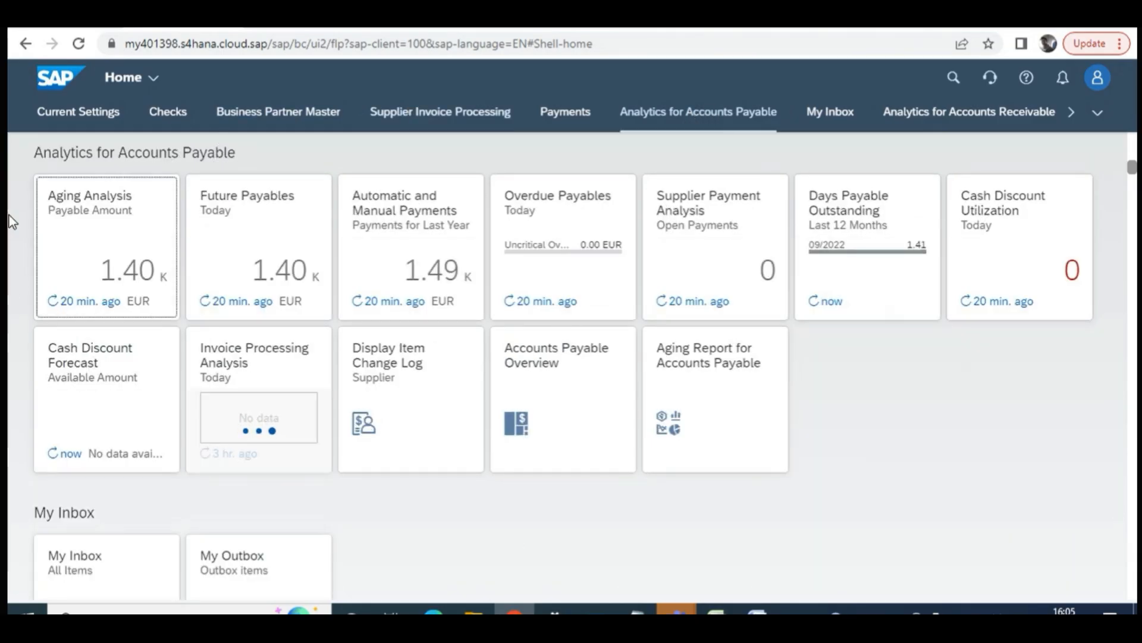
Open the Aging Analysis app and view the payable amount by aging as a table and as a chart
{"action": "left_click", "coordinate": [107, 236]}
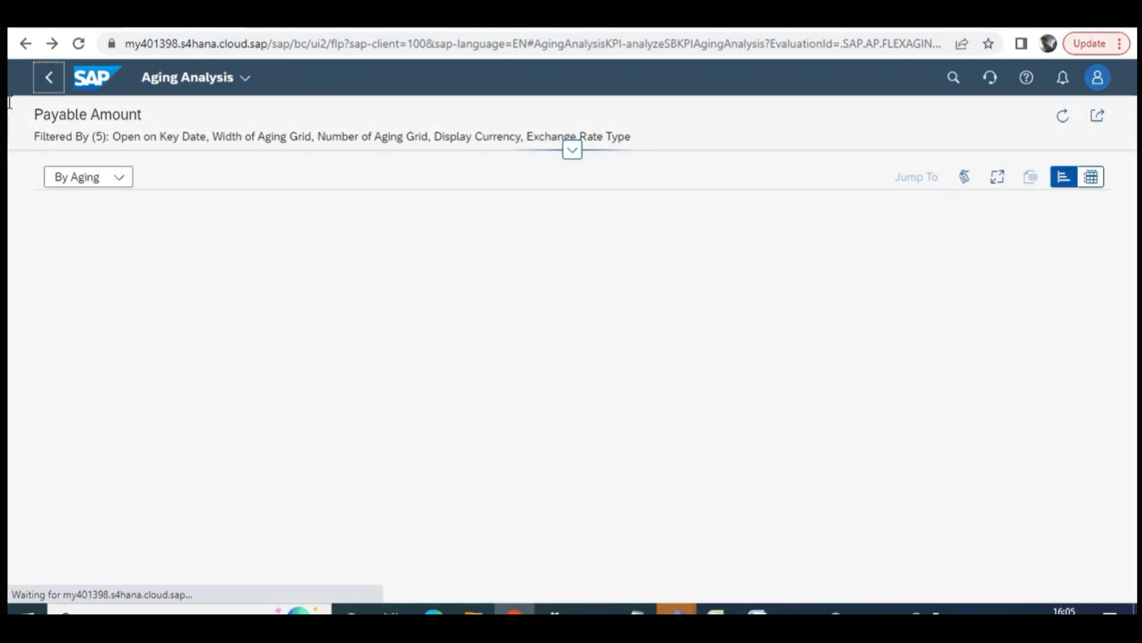
{"action": "left_click", "coordinate": [51, 85]}
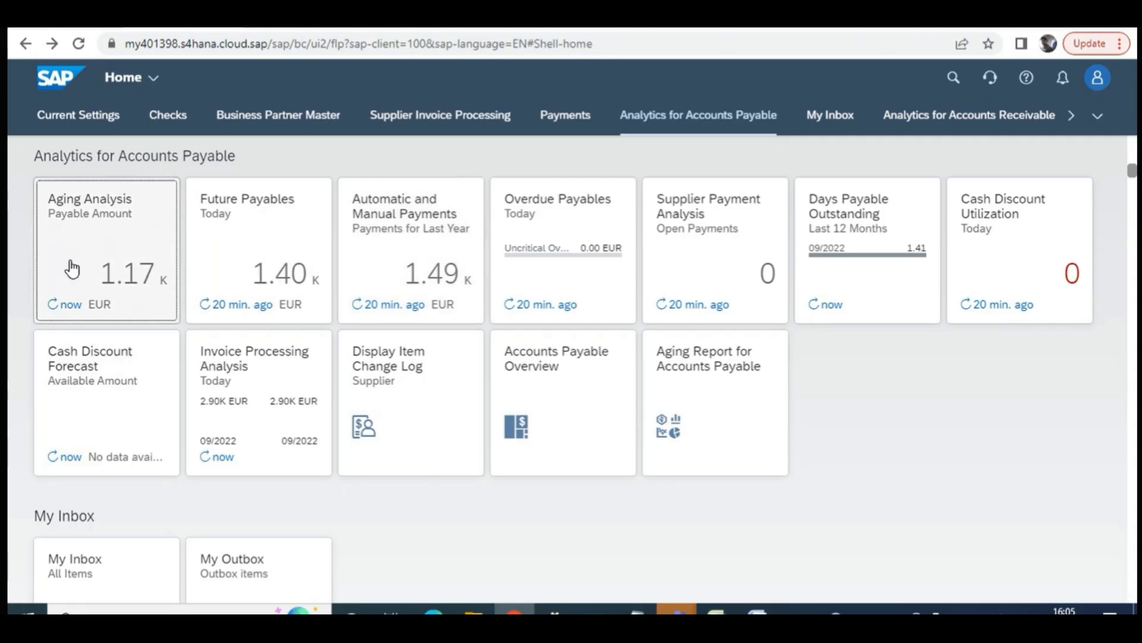
{"action": "left_click", "coordinate": [70, 286]}
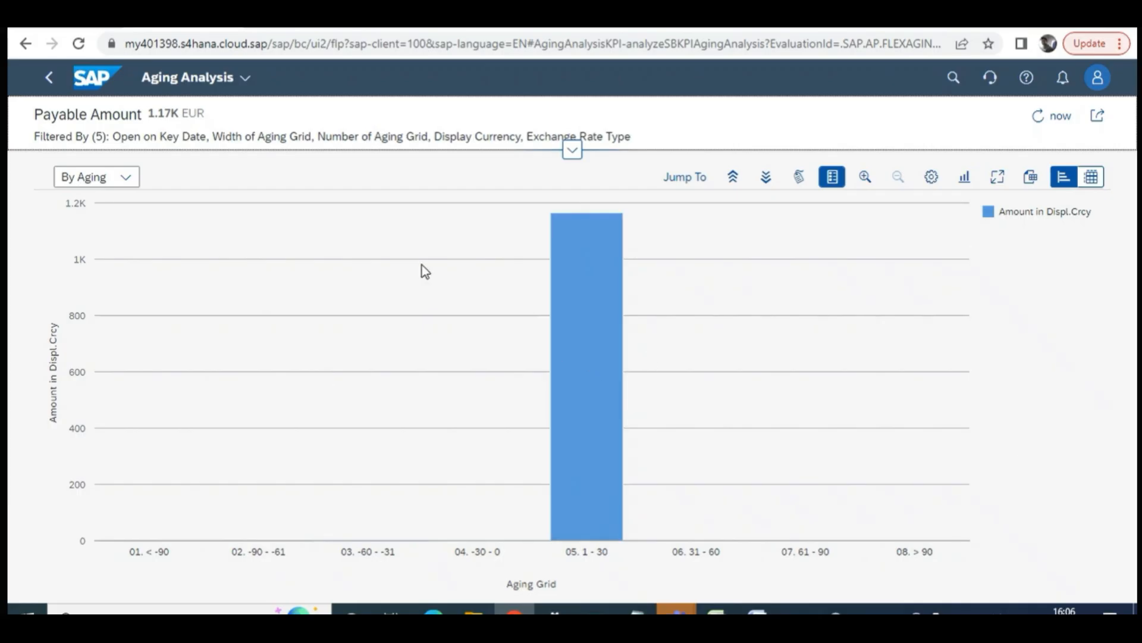
{"action": "left_click", "coordinate": [1094, 178]}
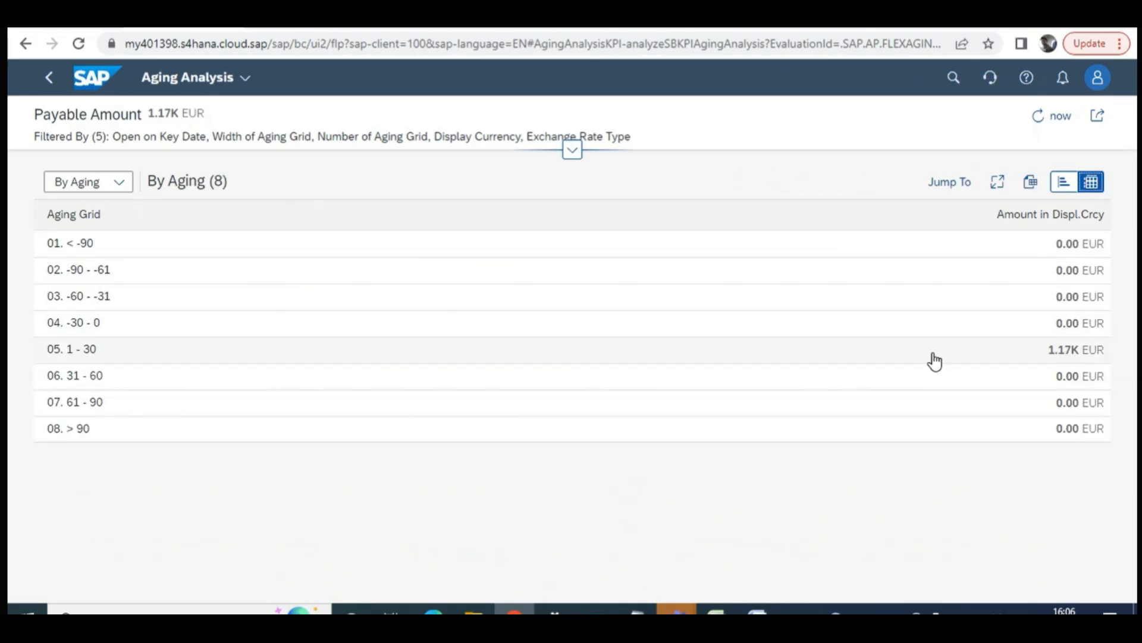
{"action": "left_click", "coordinate": [1063, 182]}
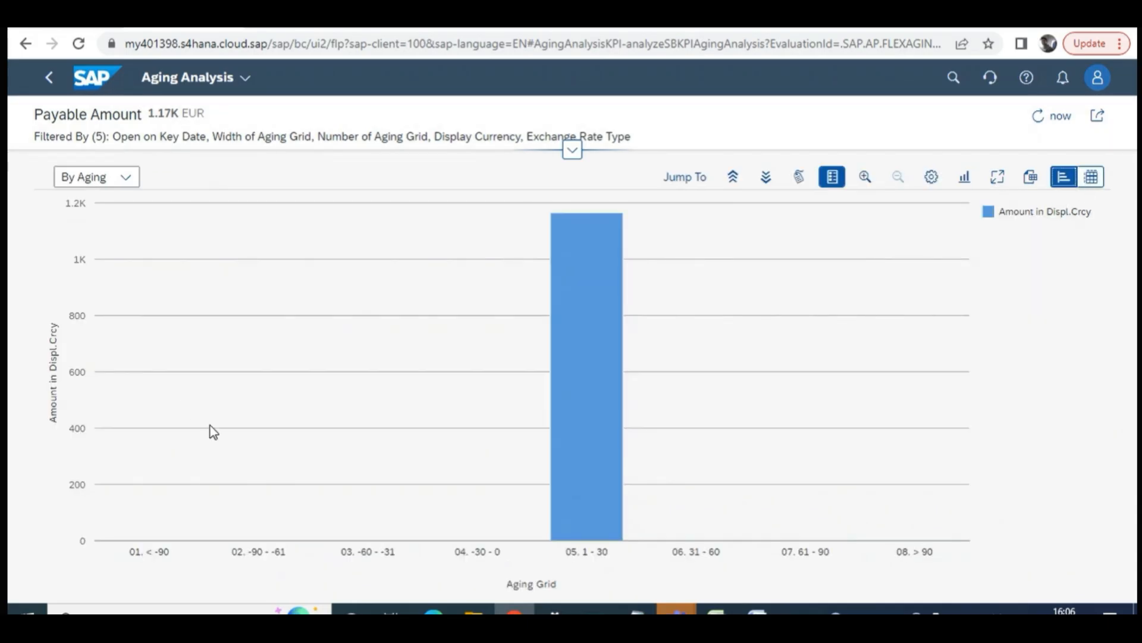
Show the payable amount by company code and inspect the Overdue Amount series
{"action": "left_click", "coordinate": [138, 181]}
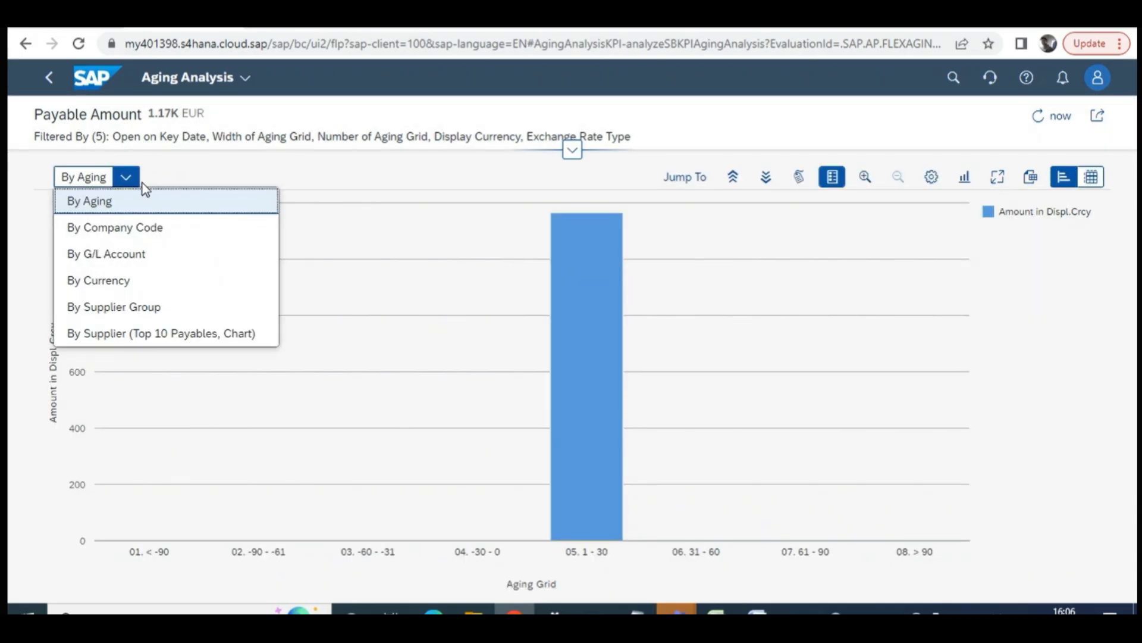
{"action": "left_click", "coordinate": [74, 226]}
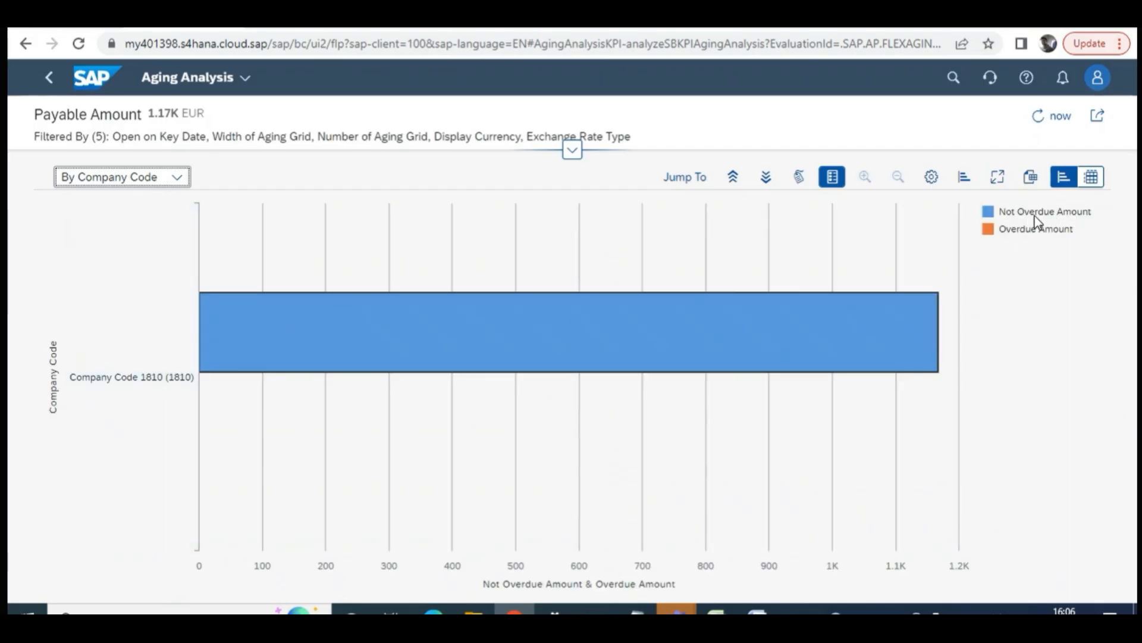
{"action": "left_click", "coordinate": [989, 235]}
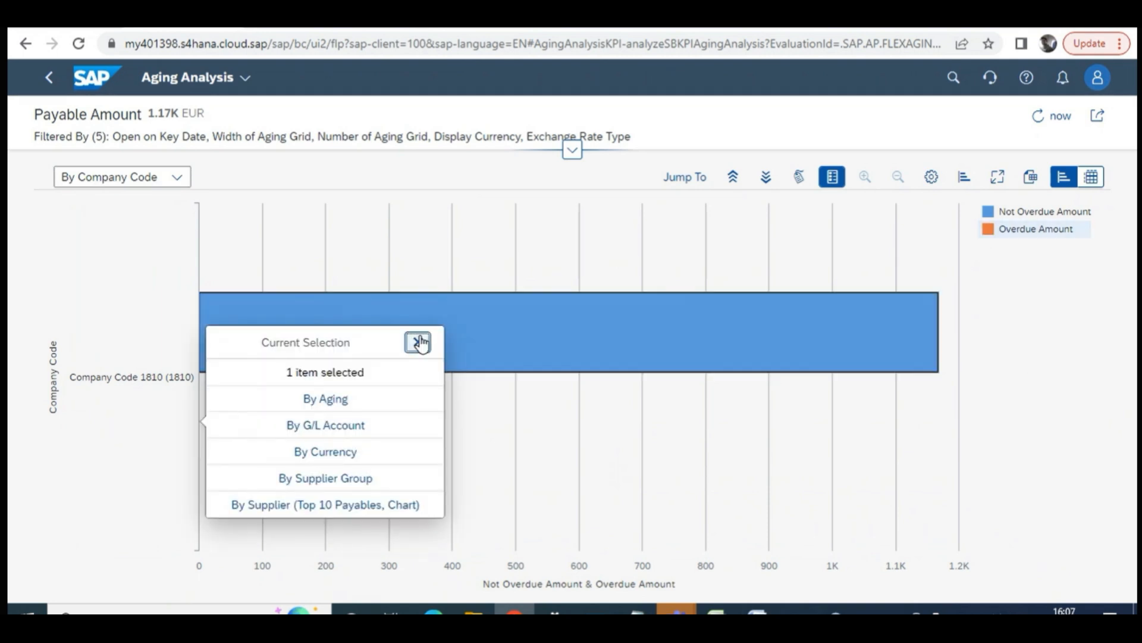
{"action": "left_click", "coordinate": [418, 342]}
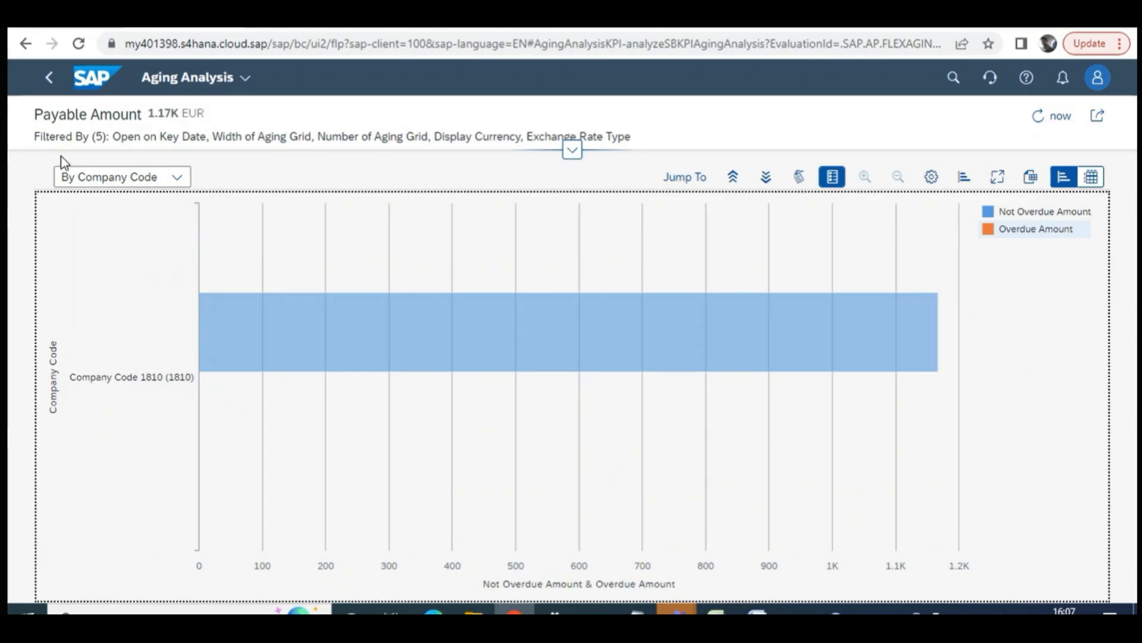
Show the payables by supplier (Top 10 Payables, Chart) and examine the Domestic IN Supplier 1 bar and the chart's view settings
{"action": "left_click", "coordinate": [152, 177]}
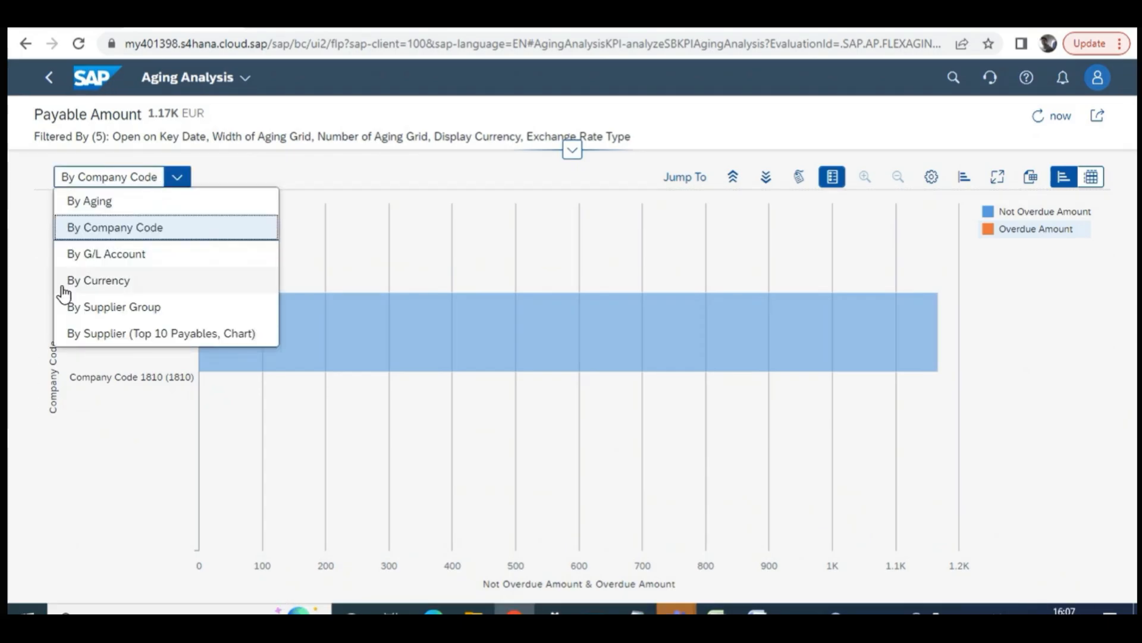
{"action": "left_click", "coordinate": [97, 335]}
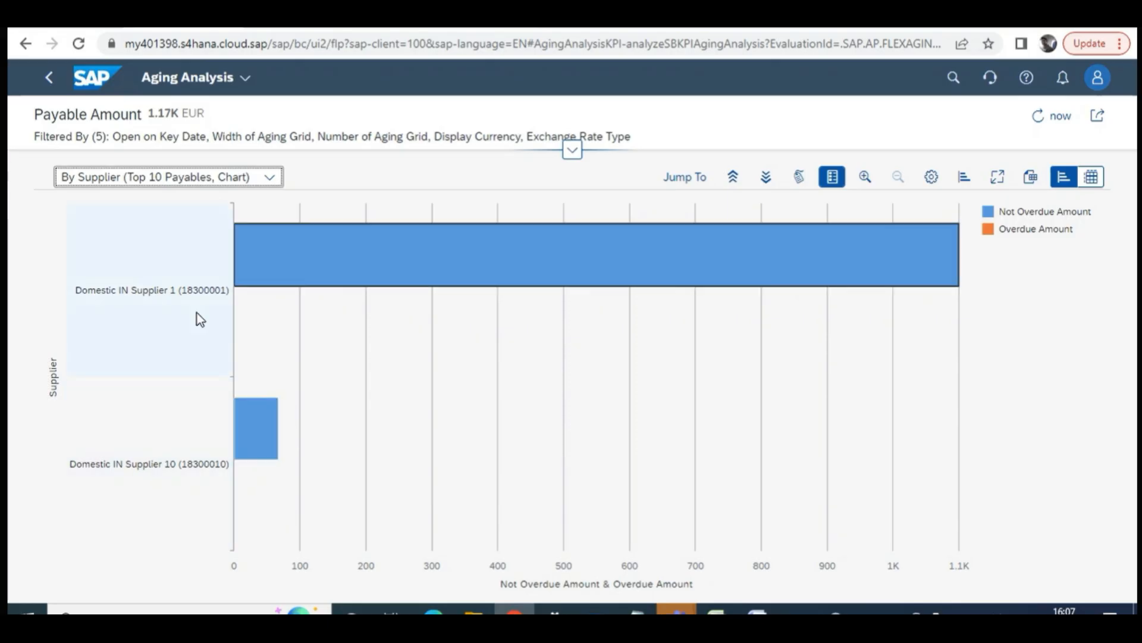
{"action": "left_click", "coordinate": [935, 262]}
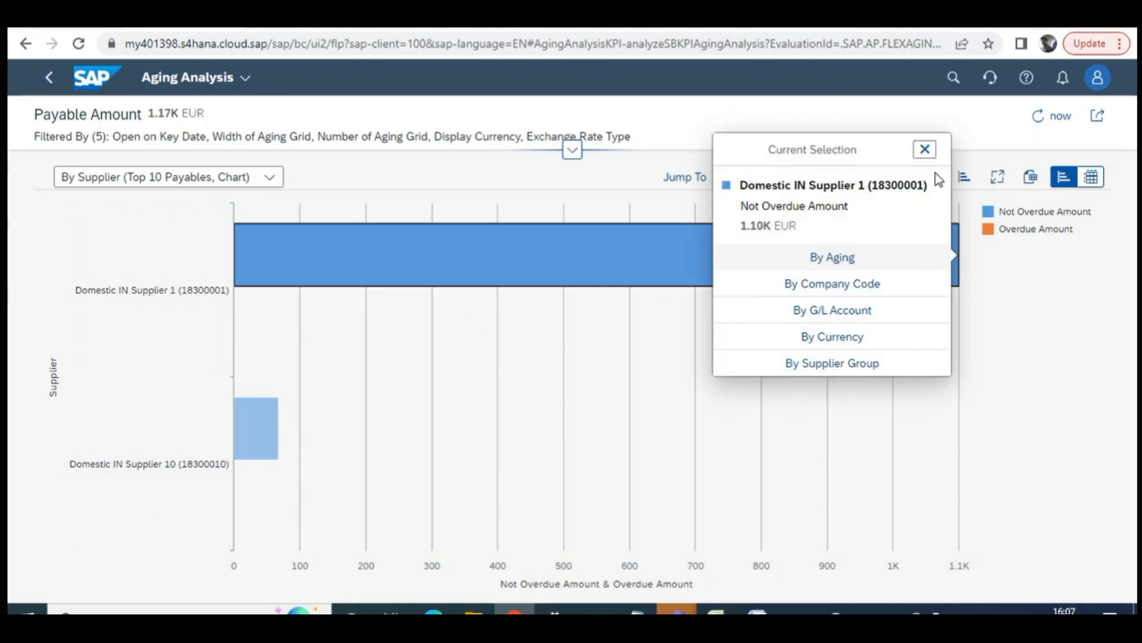
{"action": "left_click", "coordinate": [925, 149]}
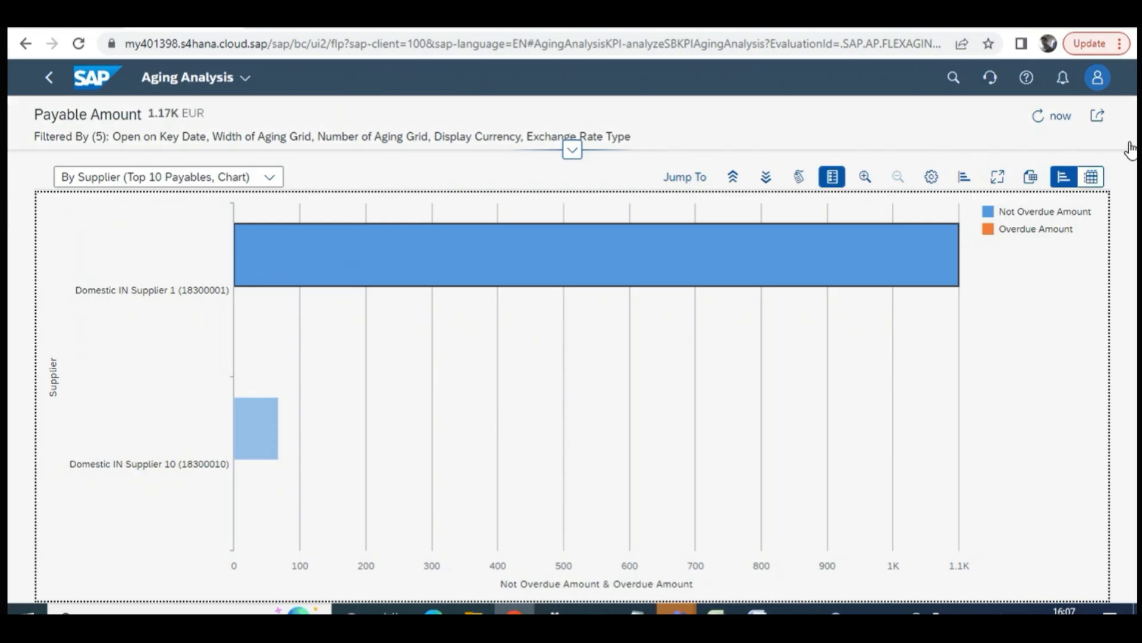
{"action": "left_click", "coordinate": [932, 178]}
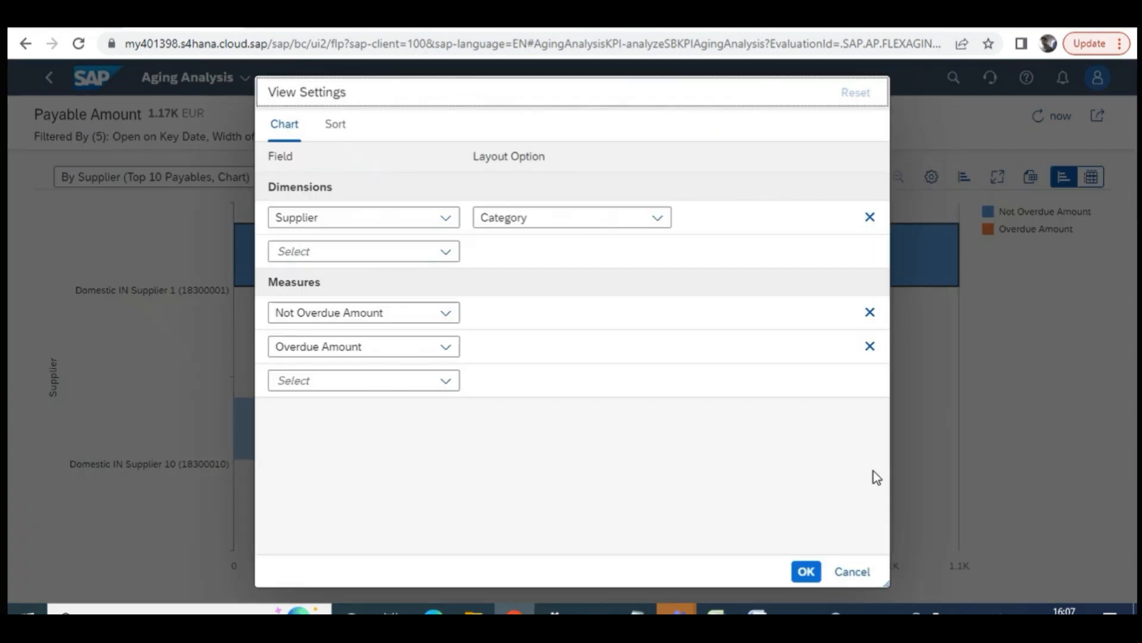
{"action": "left_click", "coordinate": [852, 572]}
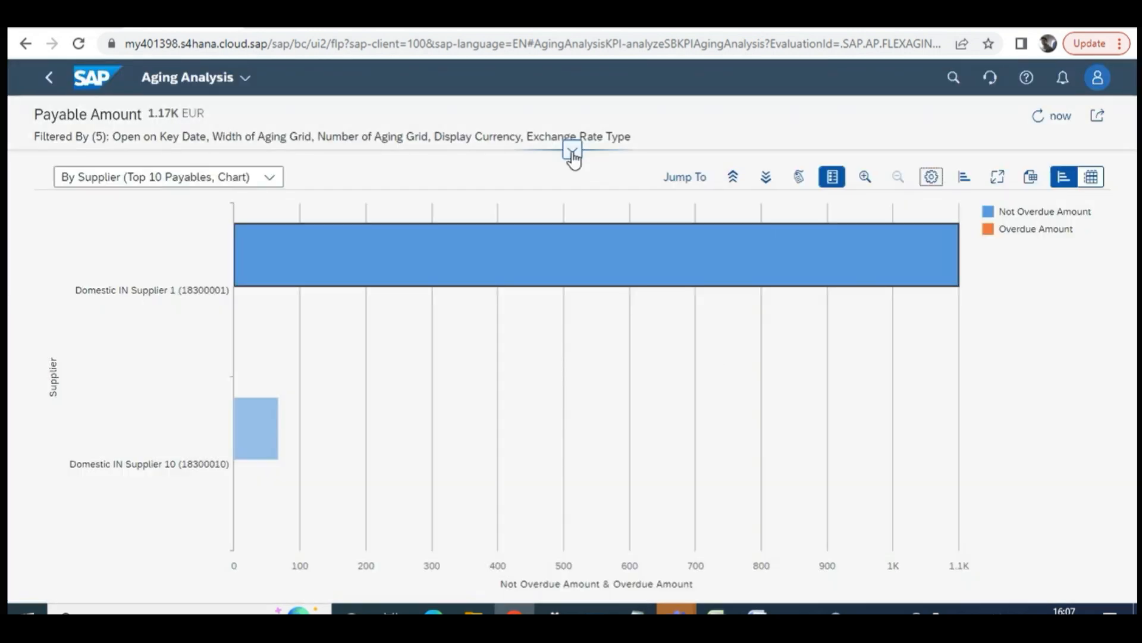
Set the width of the aging grid to 10 and the number of aging grids to 2, and show the payables by aging
{"action": "left_click", "coordinate": [571, 150]}
{"action": "left_click", "coordinate": [268, 186]}
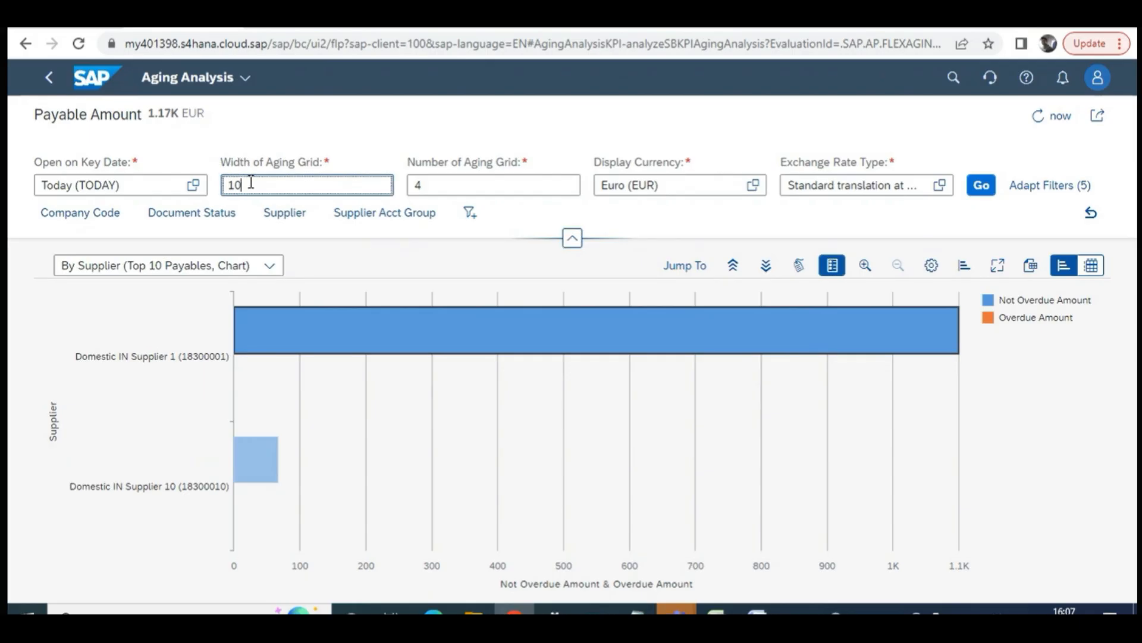
{"action": "left_click", "coordinate": [438, 183]}
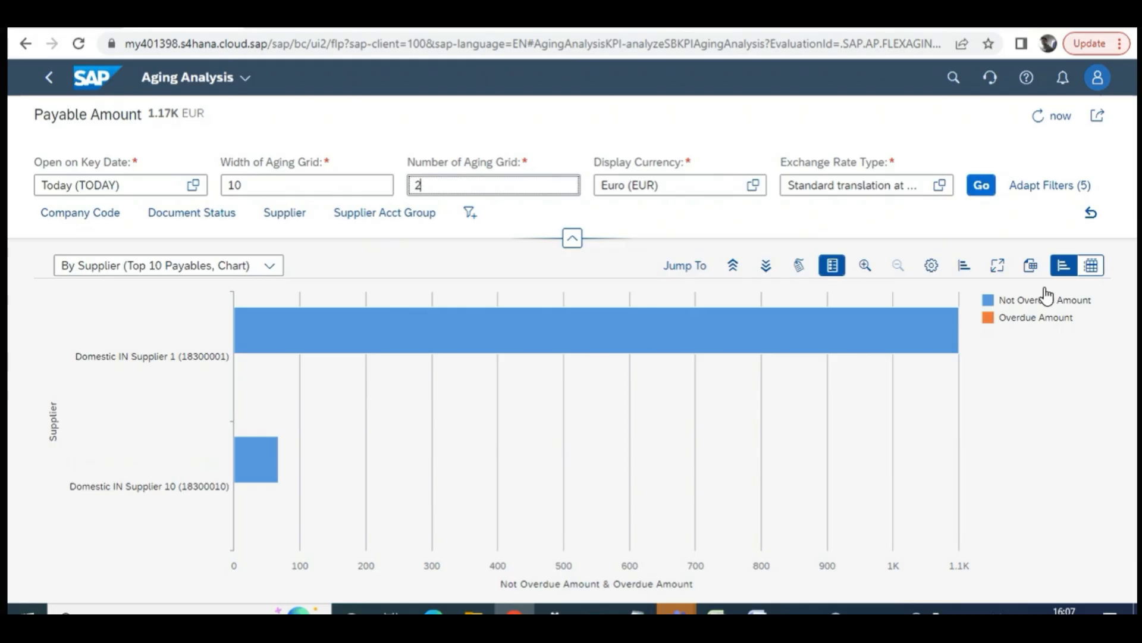
{"action": "left_click", "coordinate": [228, 266]}
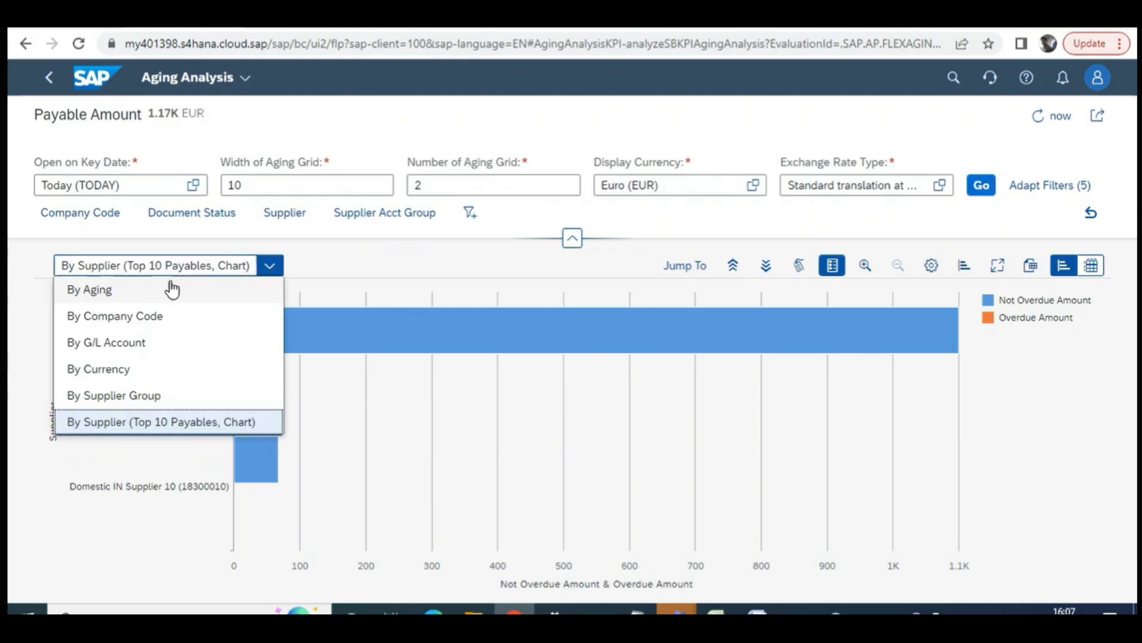
{"action": "left_click", "coordinate": [104, 291]}
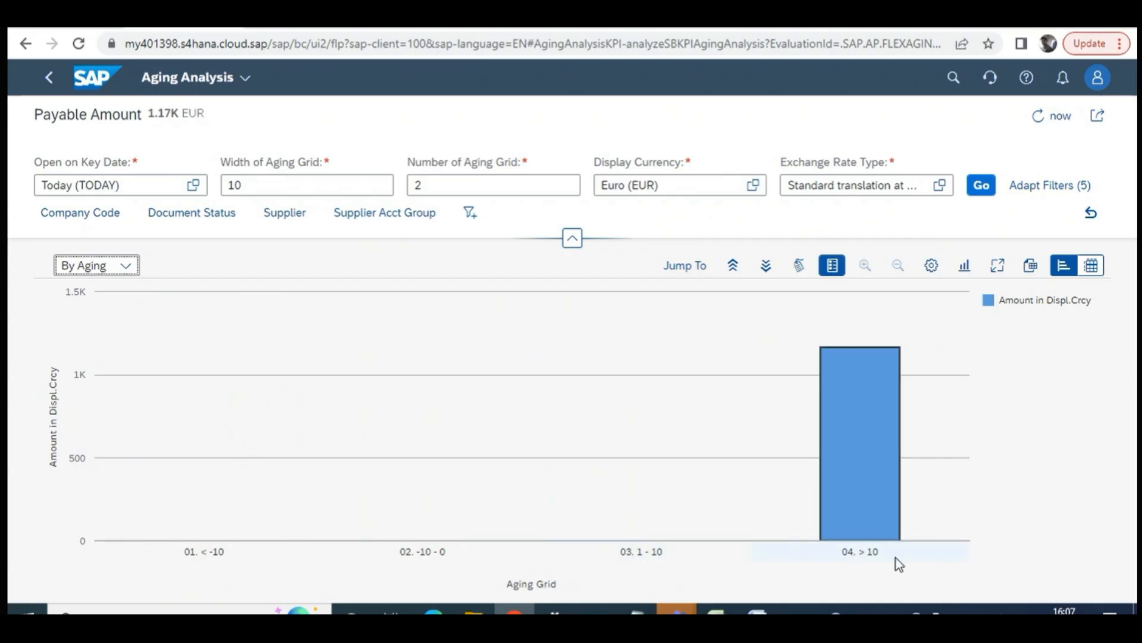
Display the payables by aging as a table instead of a chart
{"action": "left_click", "coordinate": [436, 179]}
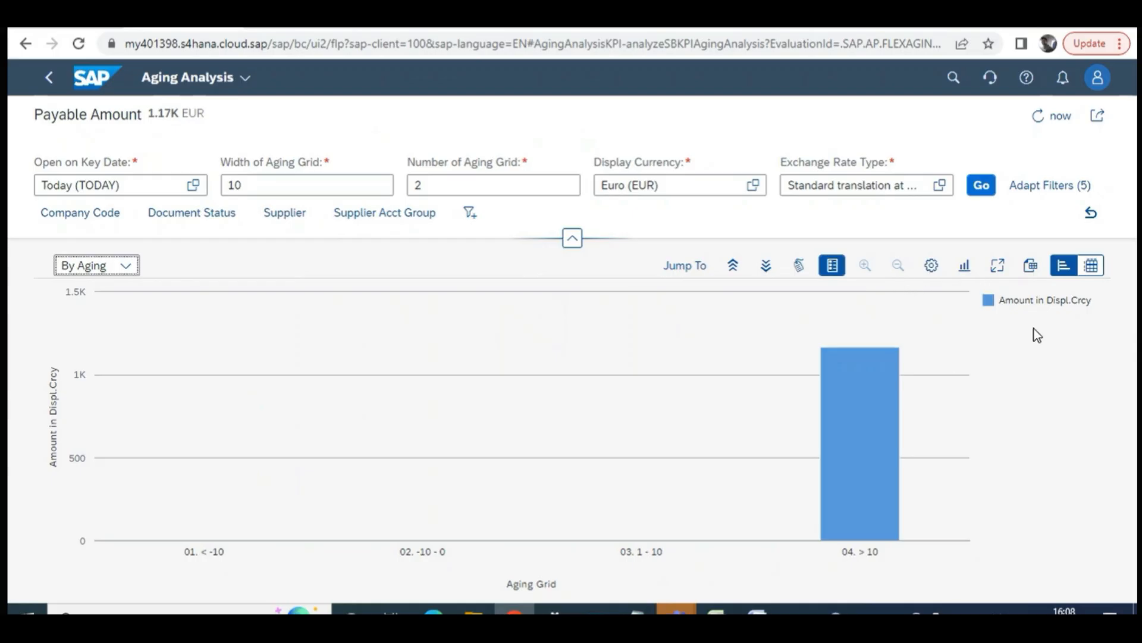
{"action": "left_click", "coordinate": [124, 265]}
{"action": "left_click", "coordinate": [1091, 264]}
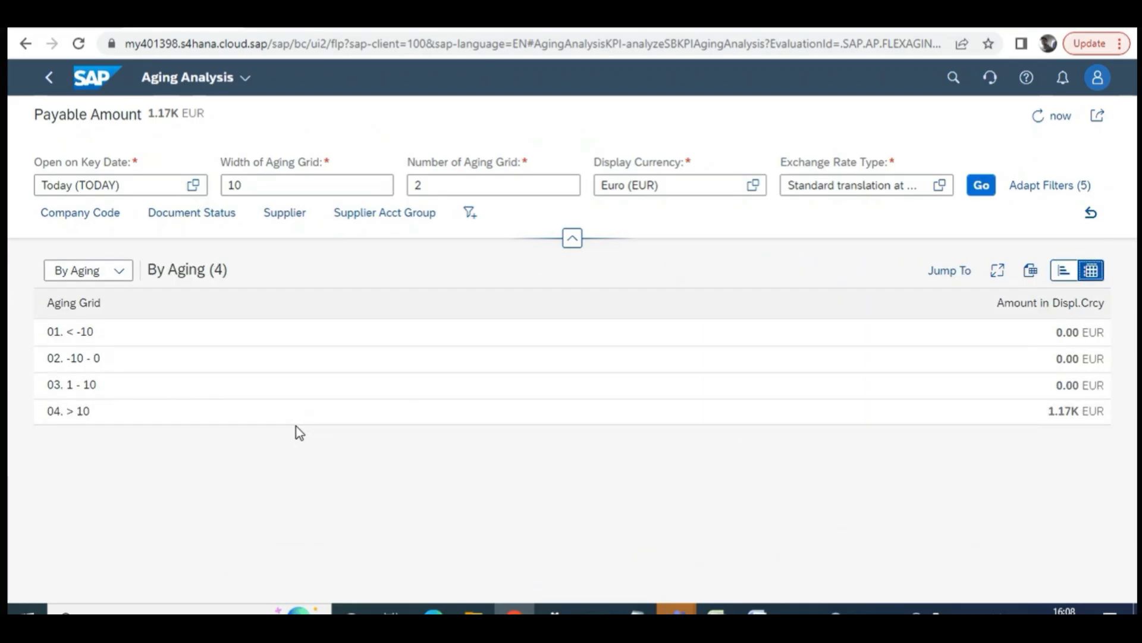
Show the payable amount by supplier group and open the Supplier filter's value search
{"action": "left_click", "coordinate": [122, 271]}
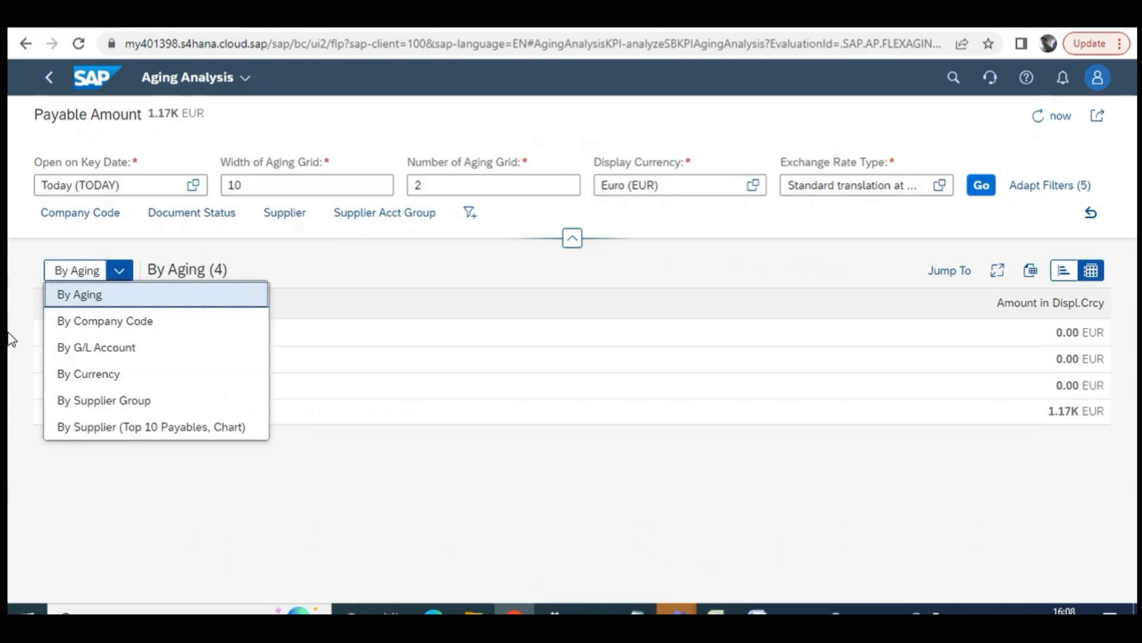
{"action": "left_click", "coordinate": [98, 402]}
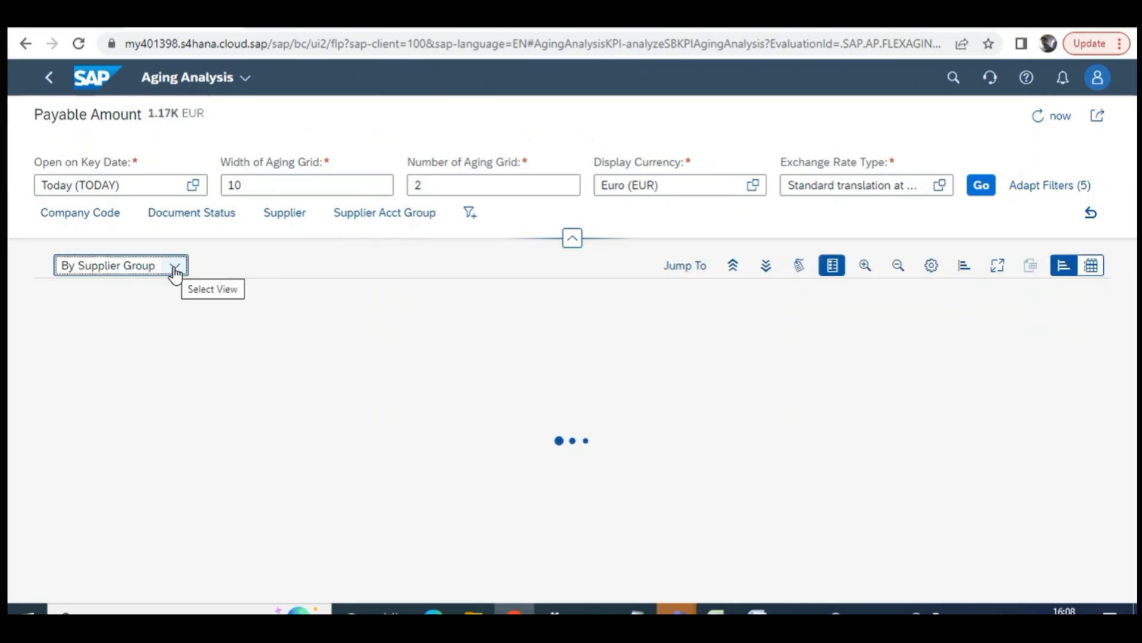
{"action": "left_click", "coordinate": [298, 223]}
{"action": "left_click", "coordinate": [300, 216]}
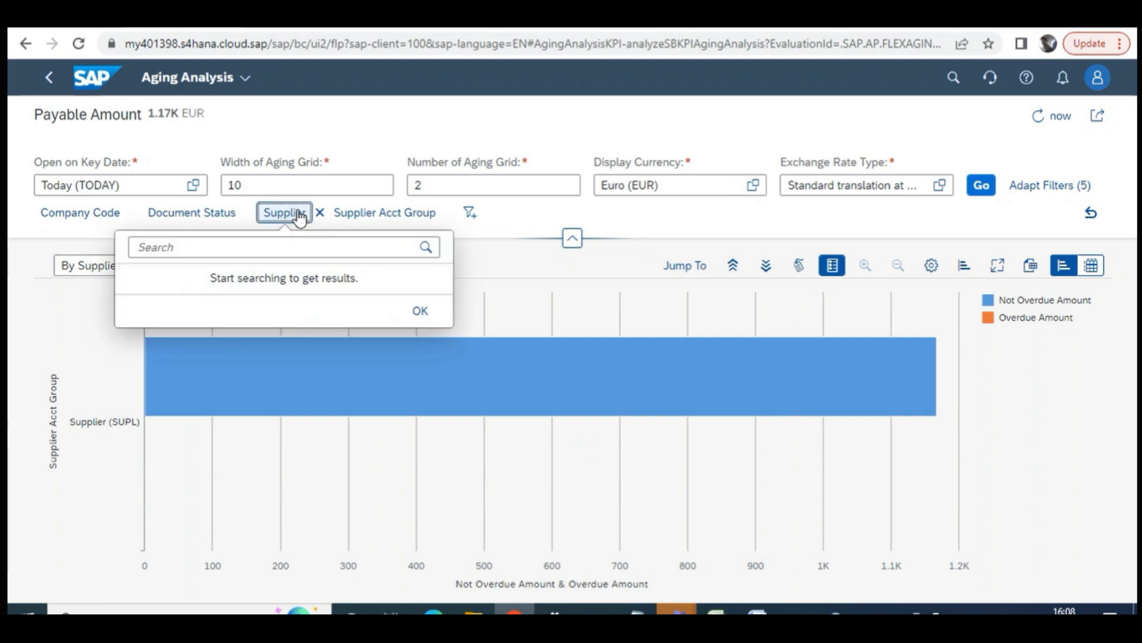
Show the payable amount by G/L account and select the not overdue bar of Payables Domestic
{"action": "left_click", "coordinate": [175, 265]}
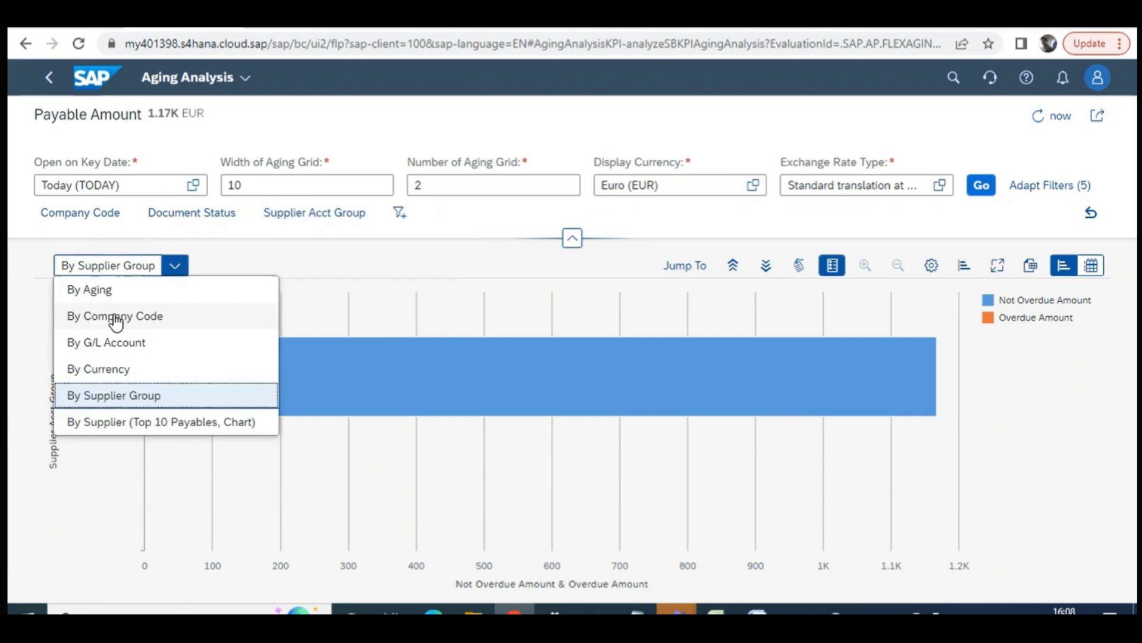
{"action": "left_click", "coordinate": [123, 342]}
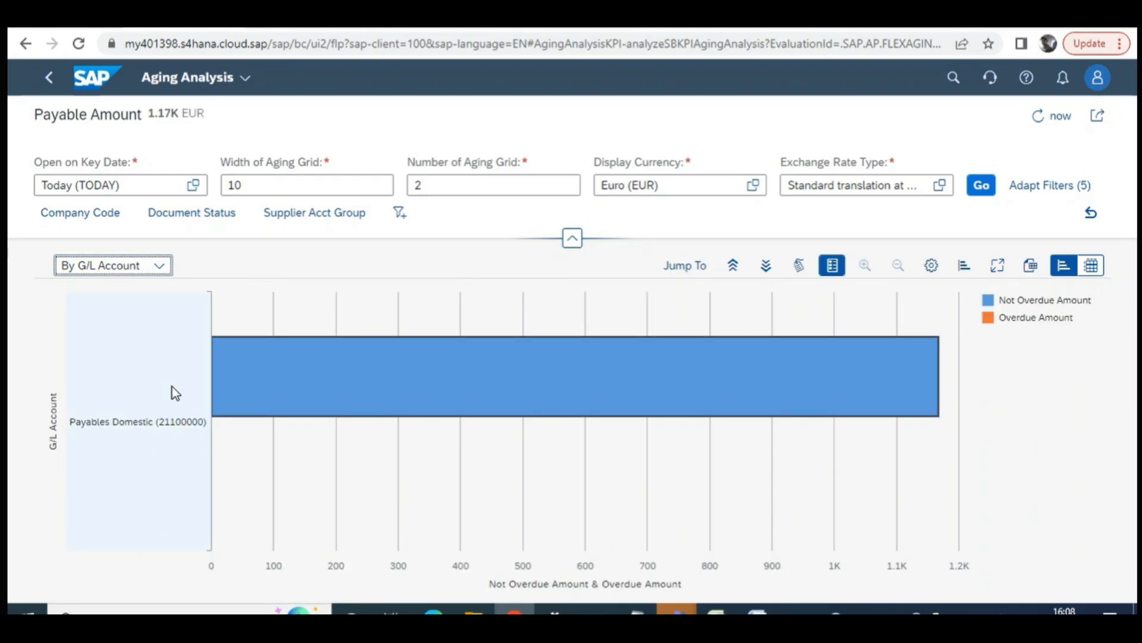
{"action": "left_click", "coordinate": [447, 391]}
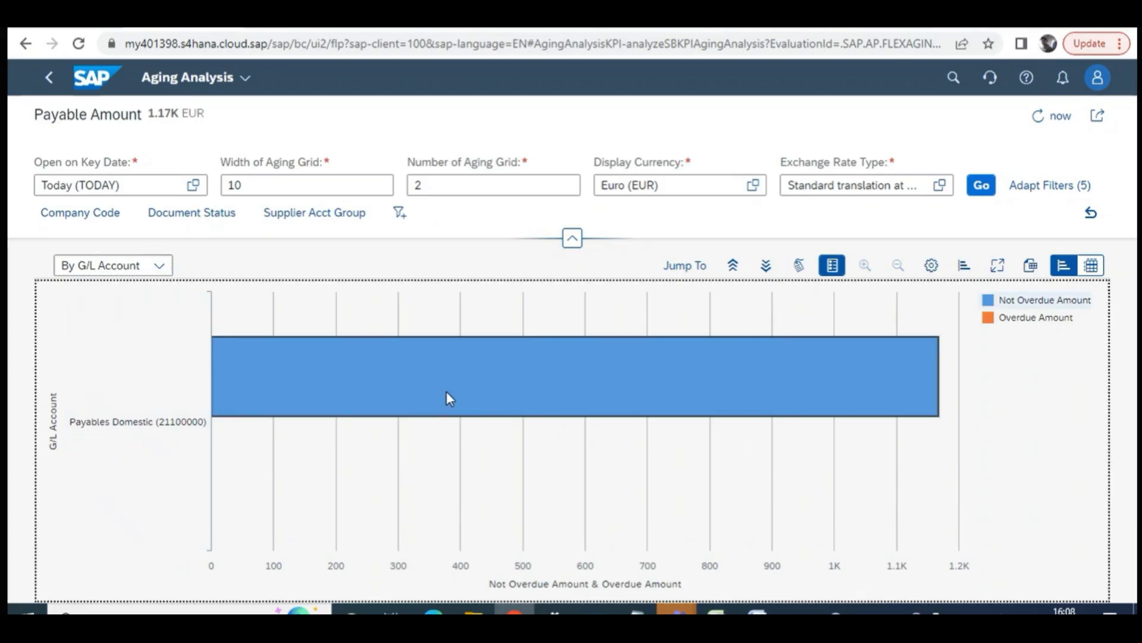
Break down the not overdue amount of Payables Domestic (21100000) by aging
{"action": "left_click", "coordinate": [755, 311]}
{"action": "double_click", "coordinate": [755, 308]}
{"action": "left_click", "coordinate": [740, 351]}
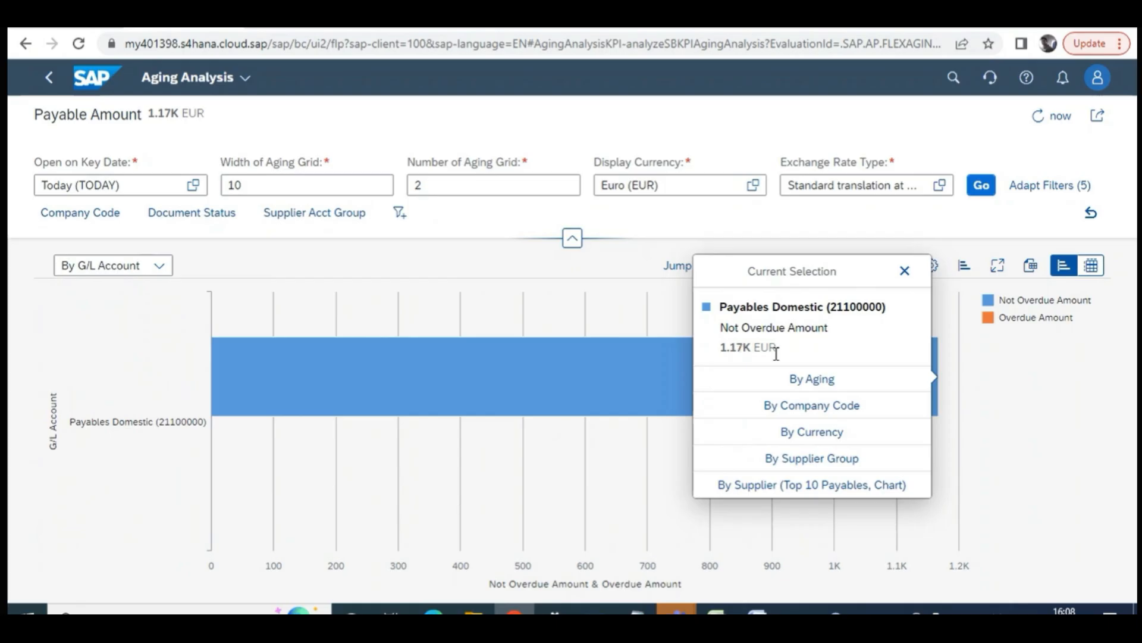
{"action": "left_click", "coordinate": [802, 379]}
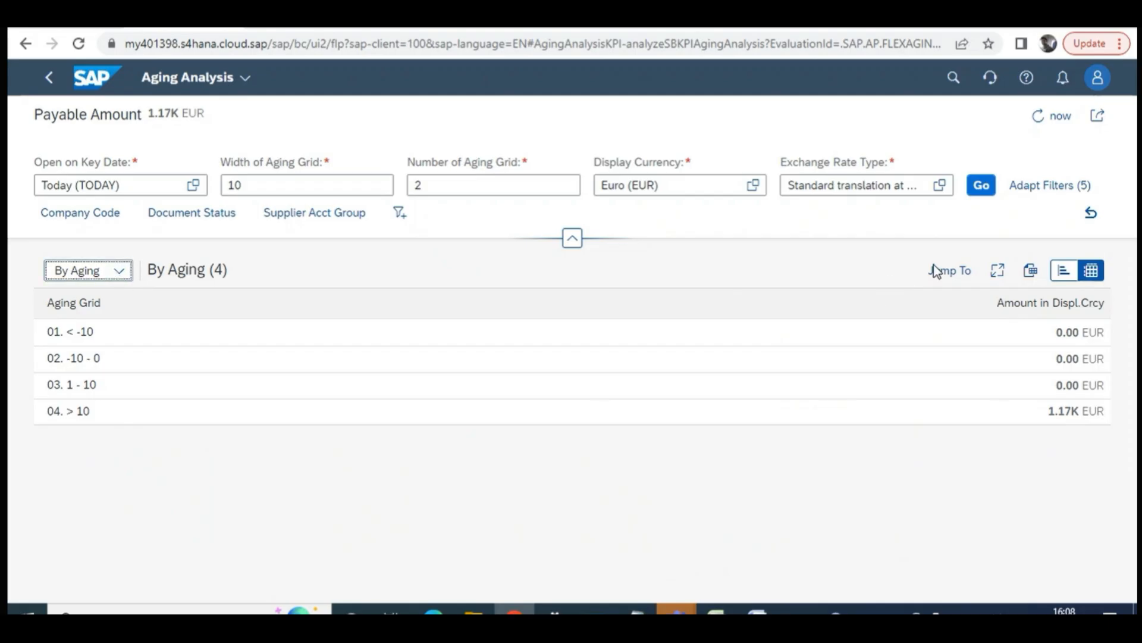
View the By Aging table in full screen, exit that view and restore the filter bar's previous filters
{"action": "left_click", "coordinate": [998, 275]}
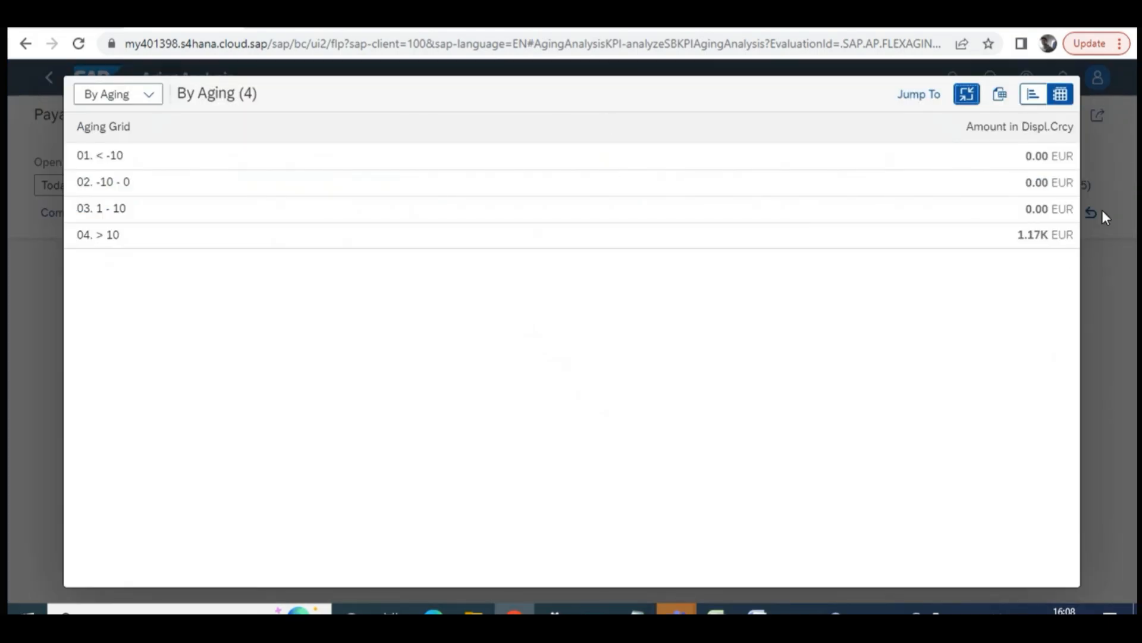
{"action": "key", "text": "Escape"}
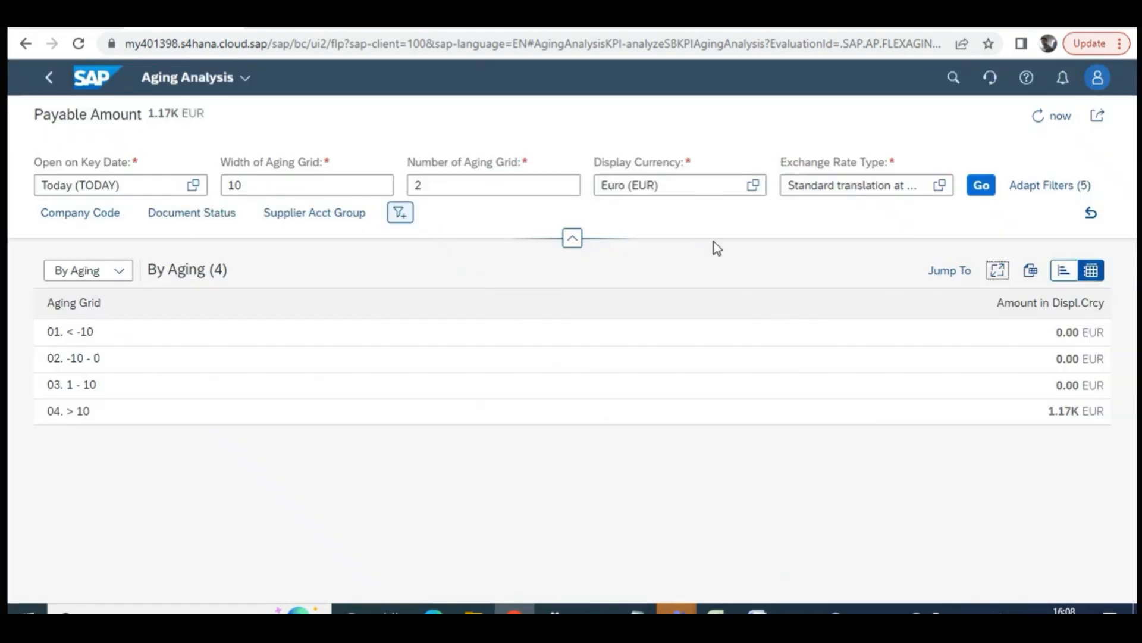
{"action": "left_click", "coordinate": [1089, 213]}
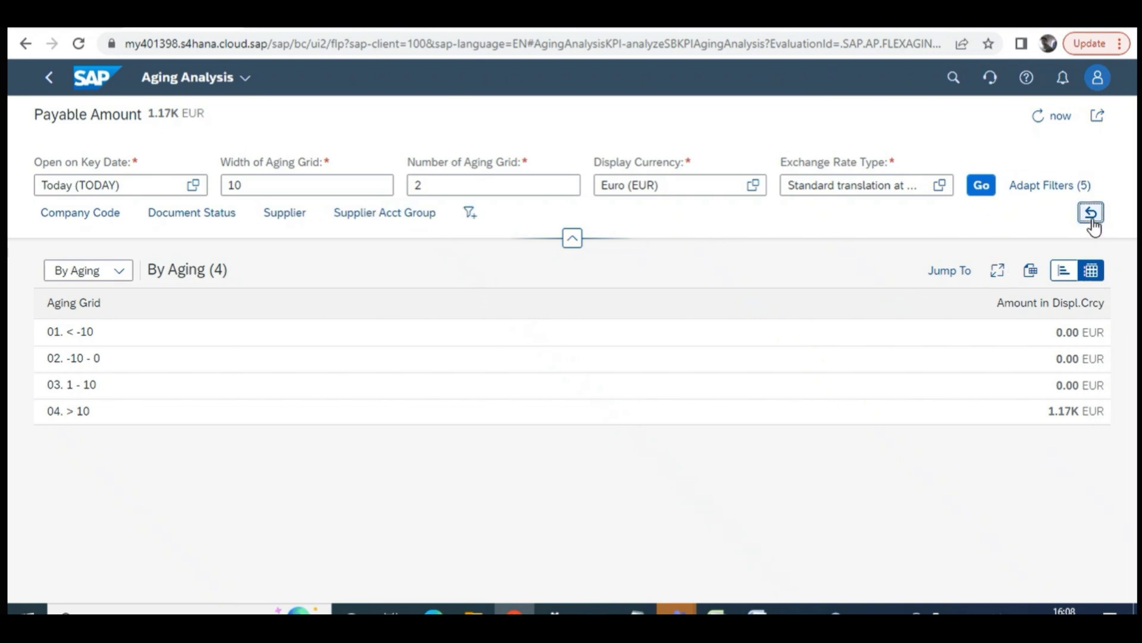
Go back through the earlier payable amount views and return to the home page
{"action": "left_click", "coordinate": [51, 85]}
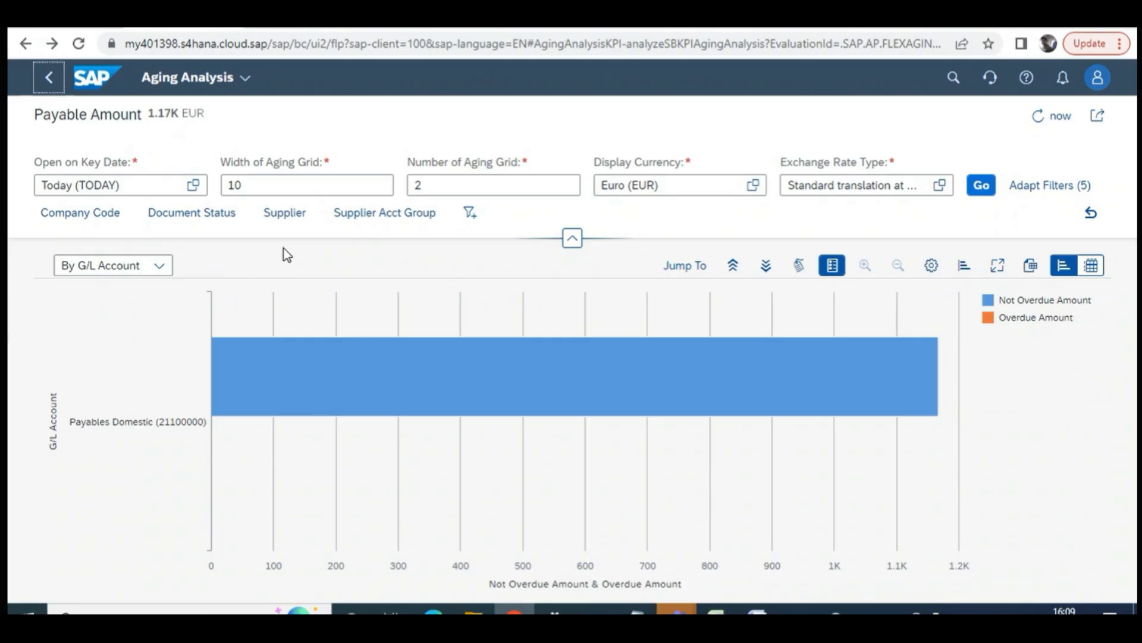
{"action": "left_click", "coordinate": [50, 83]}
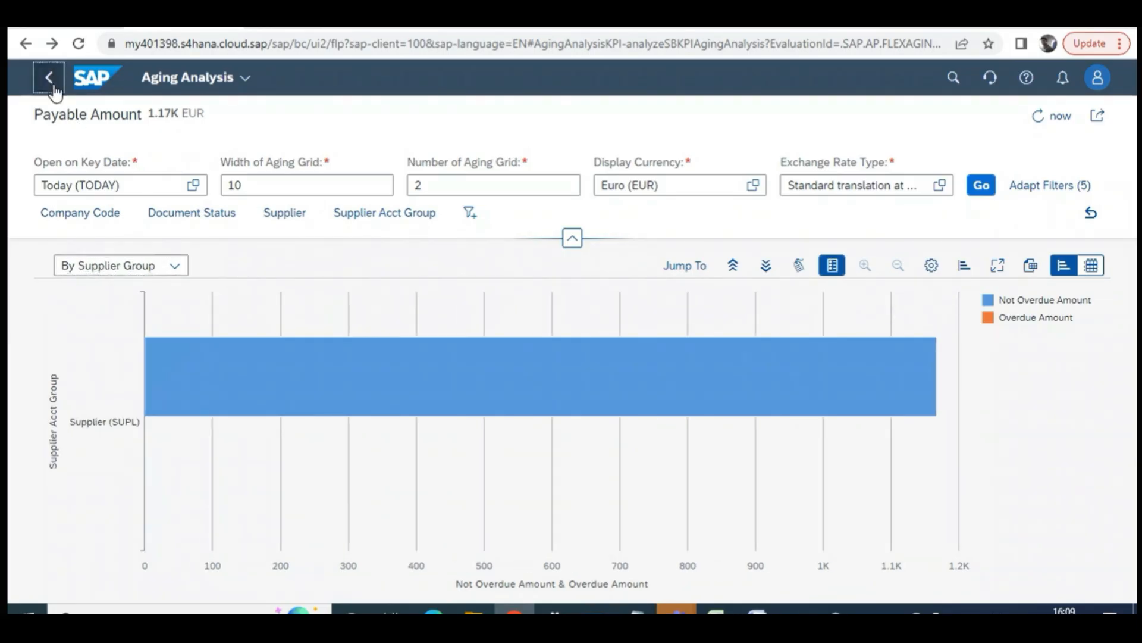
{"action": "left_click", "coordinate": [50, 81]}
{"action": "left_click", "coordinate": [50, 78]}
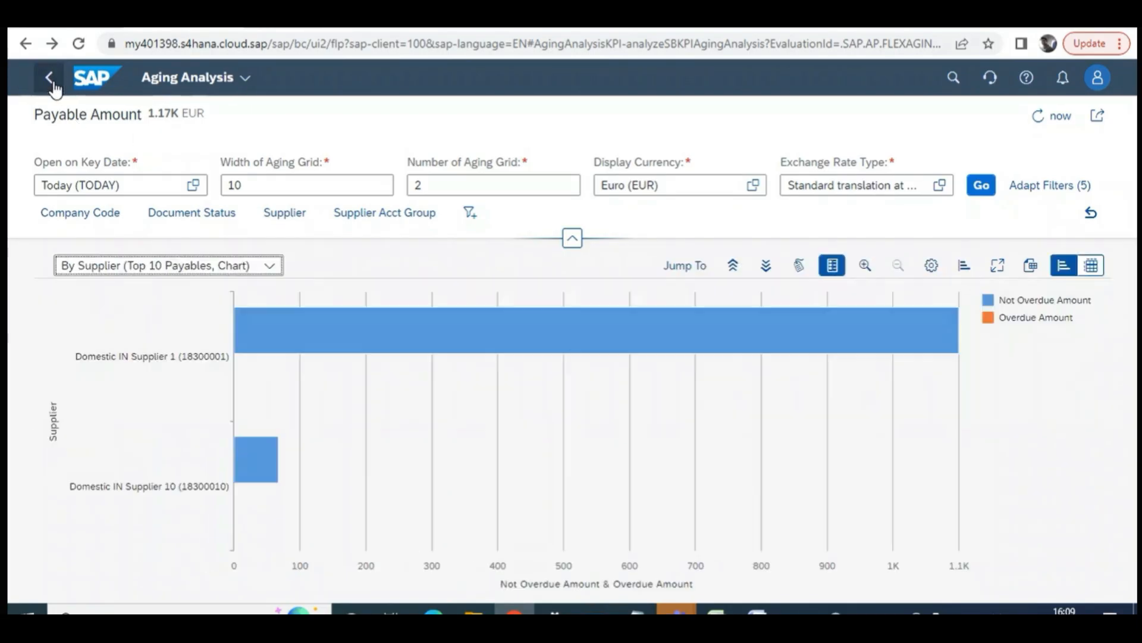
{"action": "left_click", "coordinate": [87, 87]}
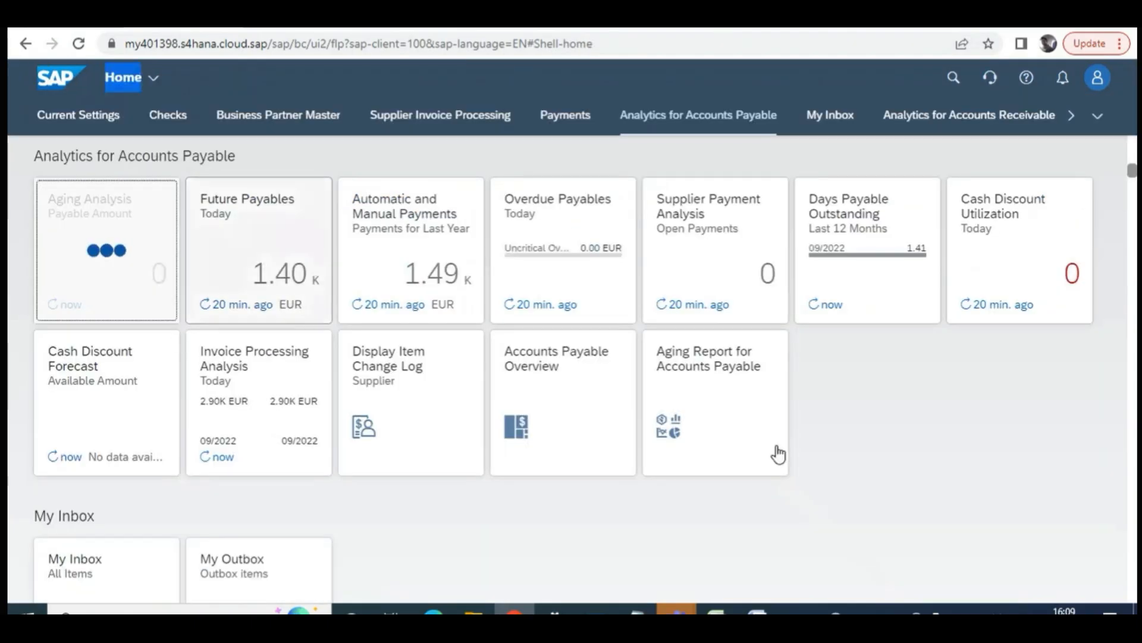
Open the Accounts Payable Overview and load its cards for company code 1810
{"action": "left_click", "coordinate": [537, 398]}
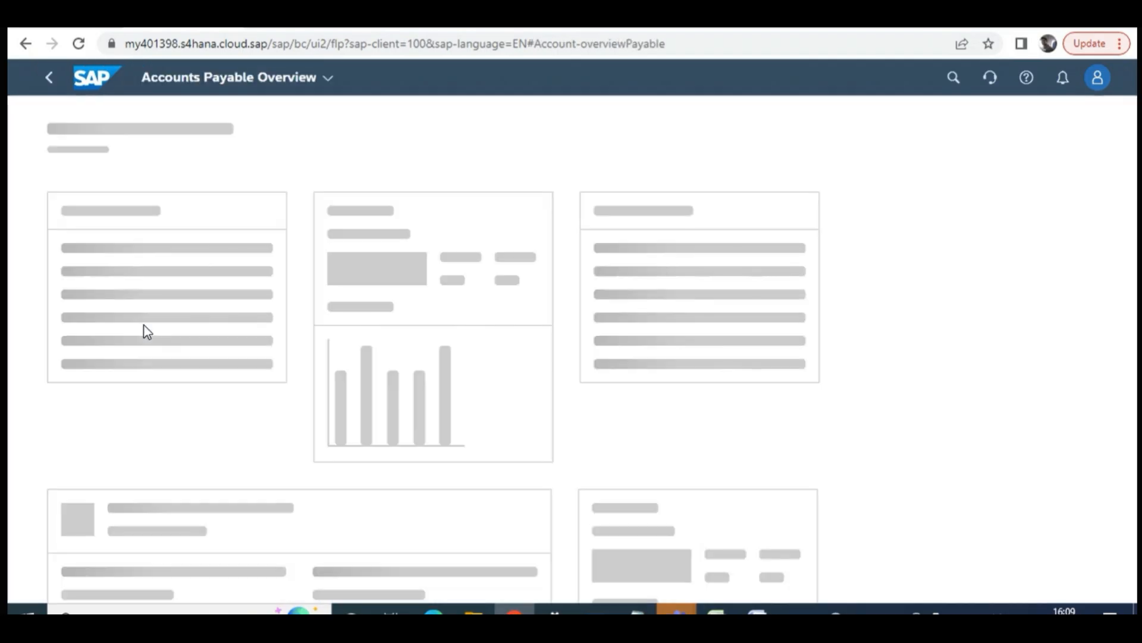
{"action": "type", "text": "1"}
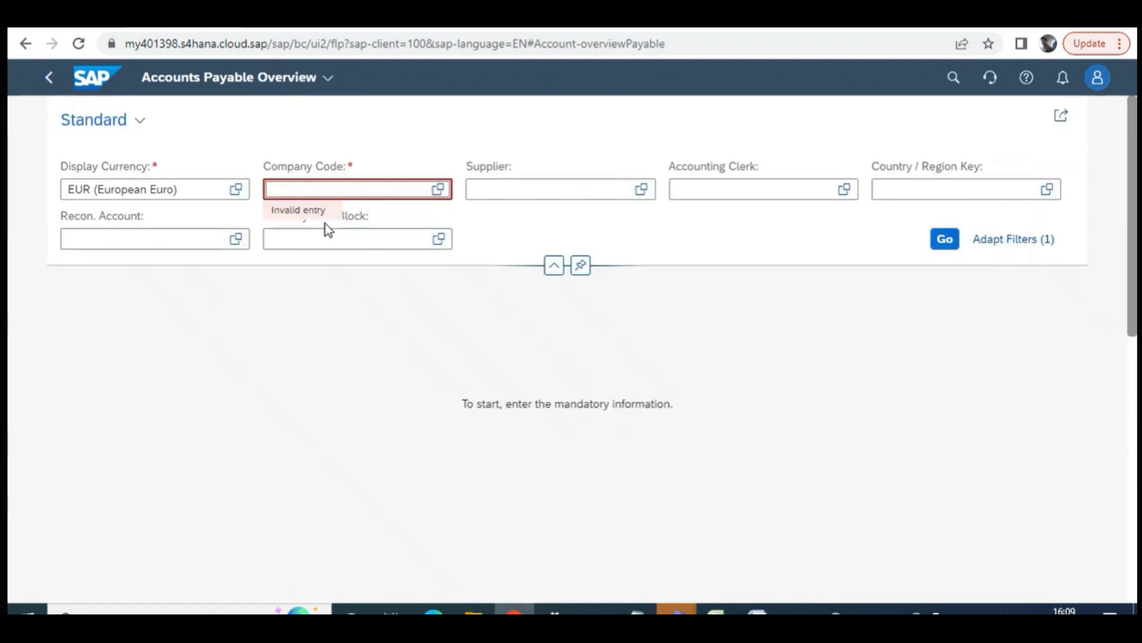
{"action": "type", "text": "810"}
{"action": "key", "text": "Return"}
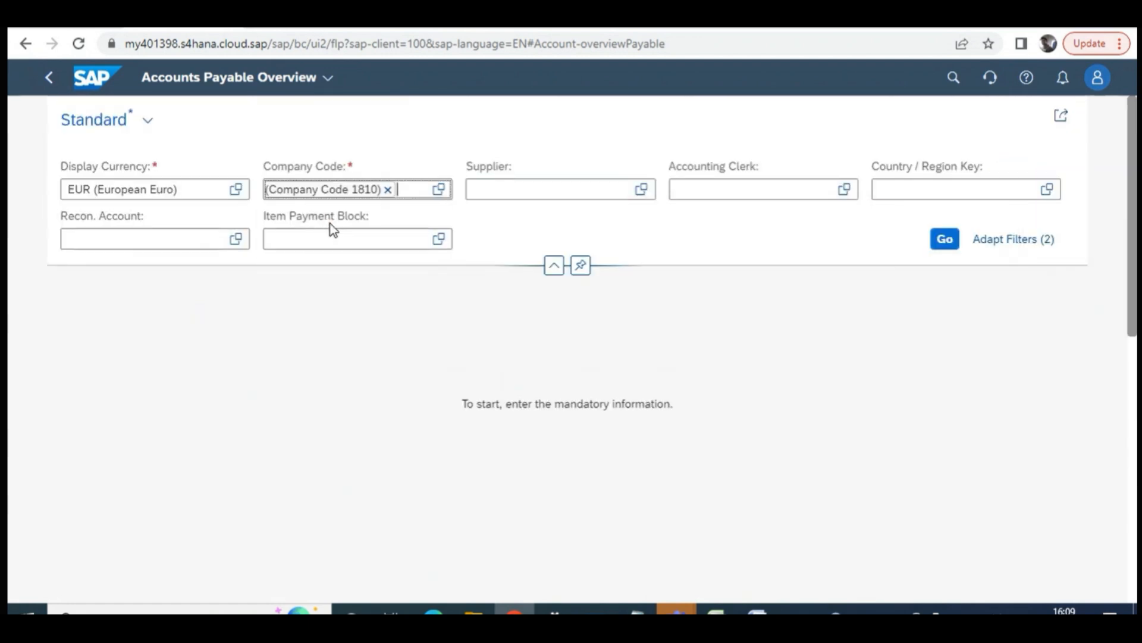
{"action": "left_click", "coordinate": [945, 238]}
{"action": "left_click", "coordinate": [573, 190]}
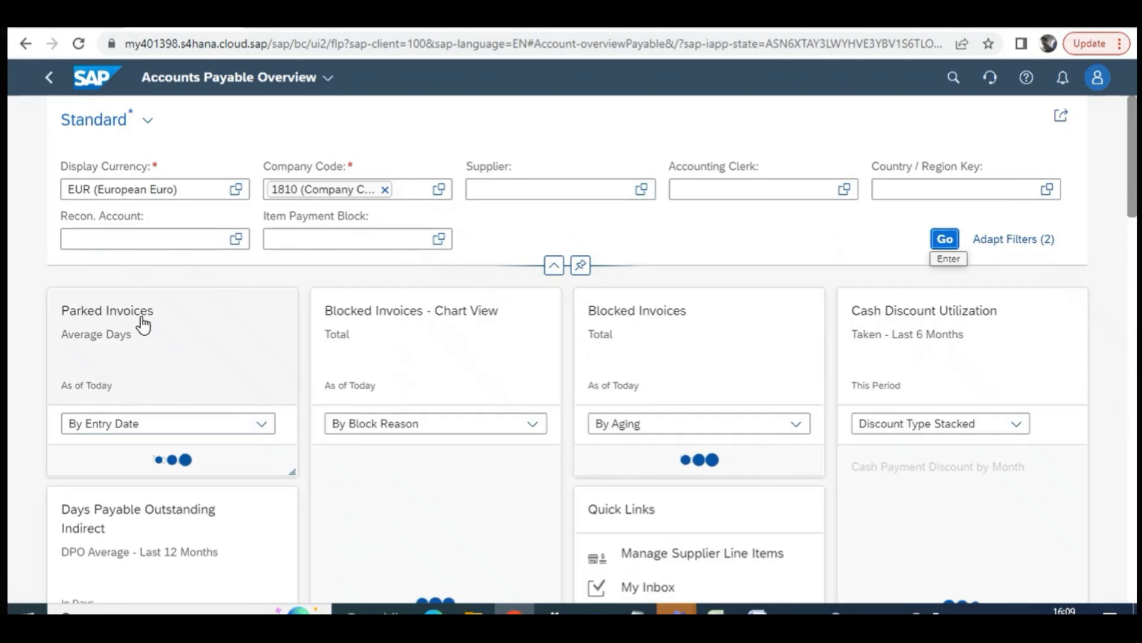
Examine the overview cards for parked and blocked invoices, days payable outstanding, payable aging and suppliers with debit balances
{"action": "scroll", "coordinate": [149, 339], "scroll_direction": "down", "scroll_amount": 2}
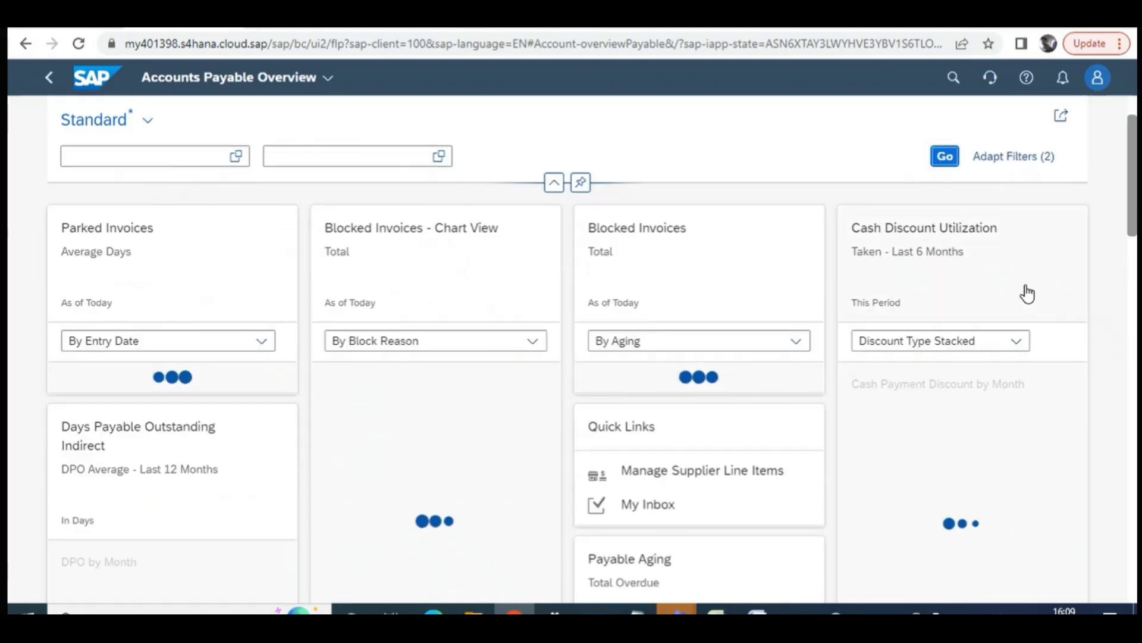
{"action": "scroll", "coordinate": [646, 271], "scroll_direction": "down", "scroll_amount": 3}
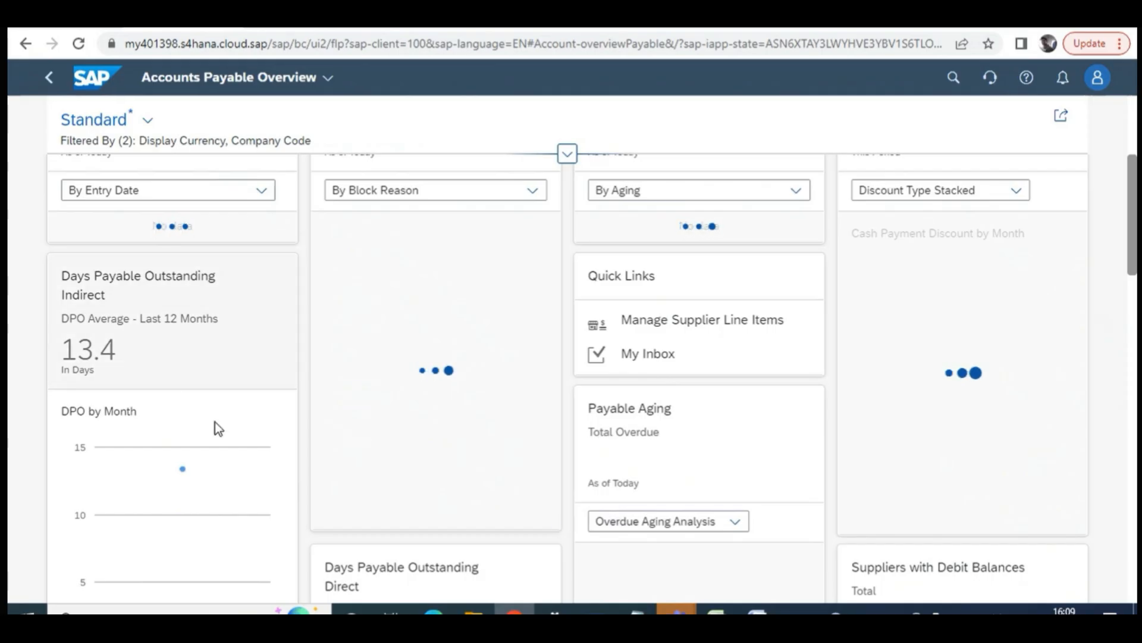
{"action": "scroll", "coordinate": [584, 439], "scroll_direction": "down", "scroll_amount": 2}
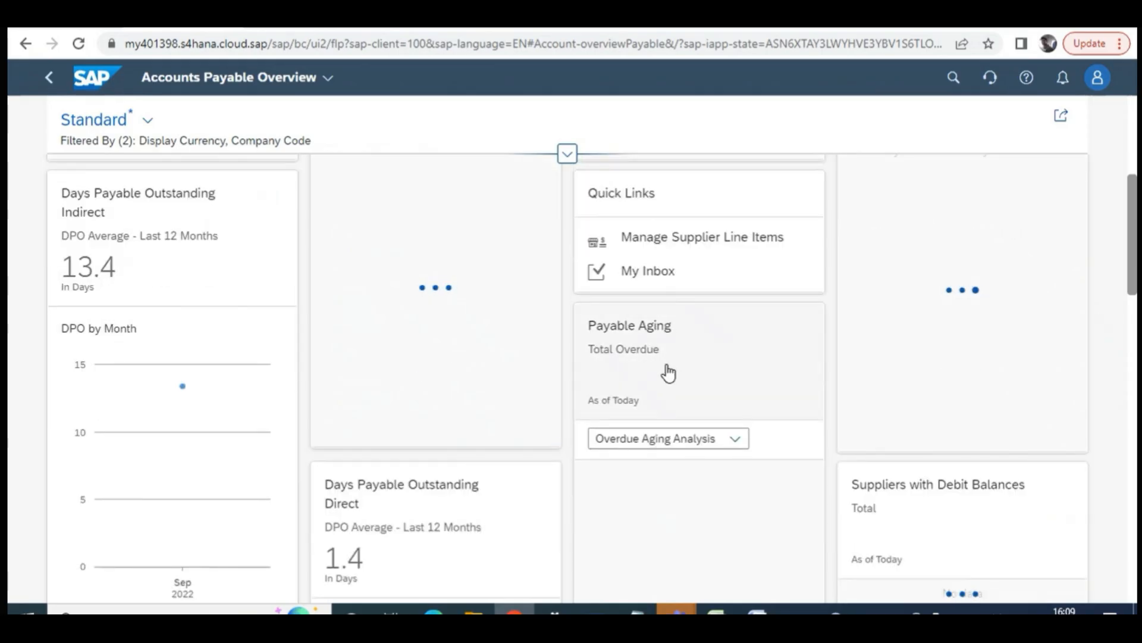
{"action": "scroll", "coordinate": [669, 373], "scroll_direction": "down", "scroll_amount": 2}
{"action": "scroll", "coordinate": [915, 365], "scroll_direction": "down", "scroll_amount": 2}
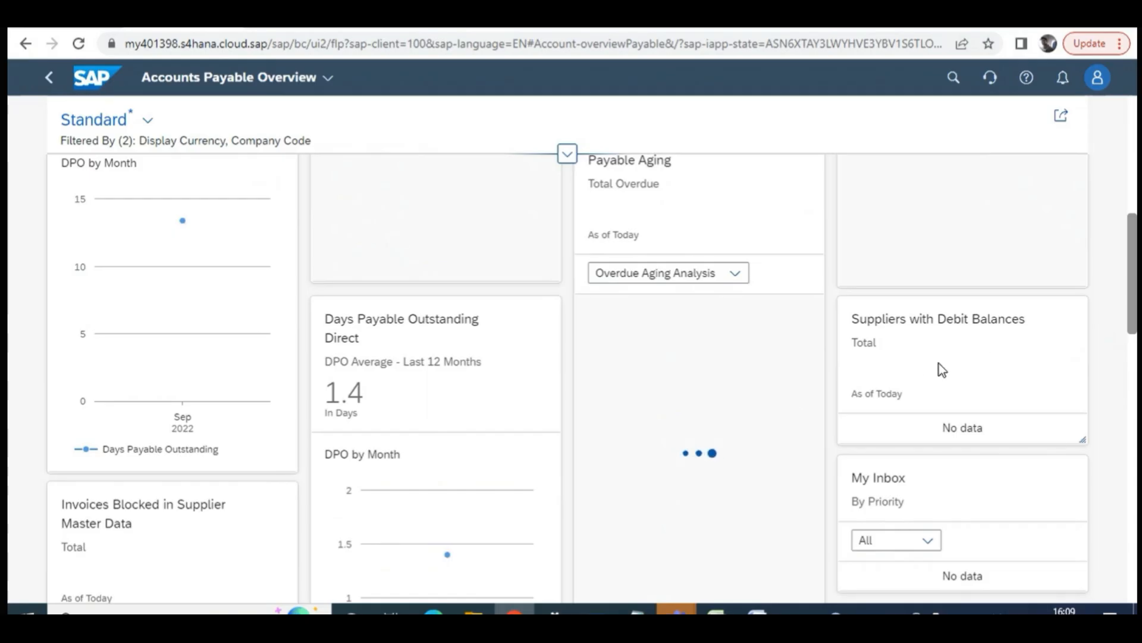
{"action": "scroll", "coordinate": [528, 391], "scroll_direction": "up", "scroll_amount": 2}
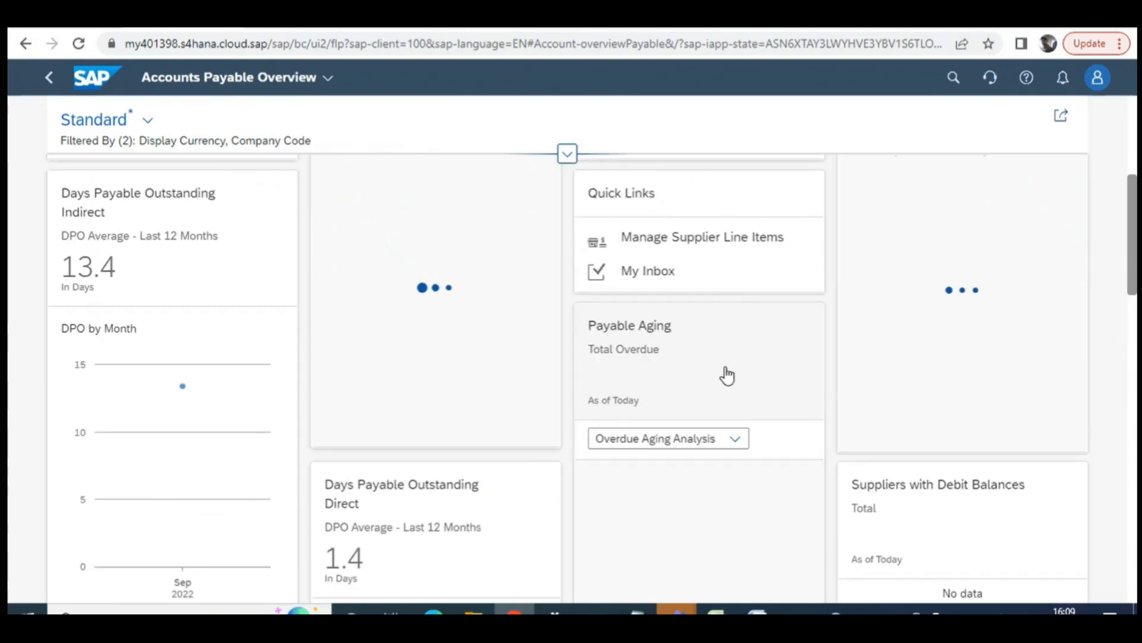
{"action": "scroll", "coordinate": [683, 370], "scroll_direction": "up", "scroll_amount": 2}
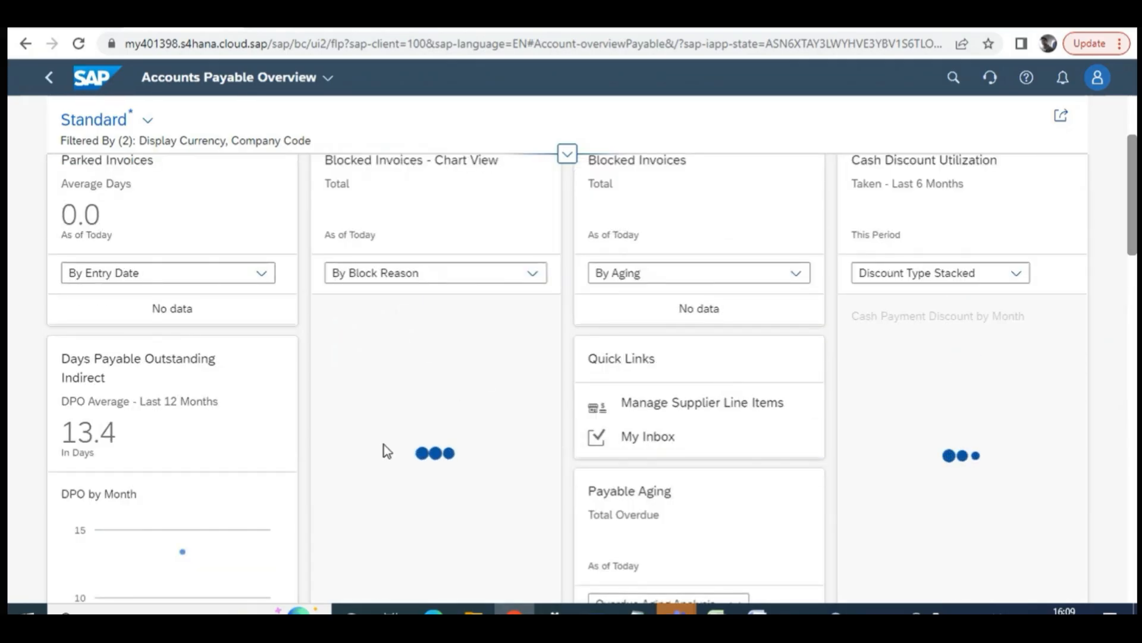
{"action": "scroll", "coordinate": [509, 402], "scroll_direction": "up", "scroll_amount": 1}
{"action": "scroll", "coordinate": [762, 397], "scroll_direction": "down", "scroll_amount": 3}
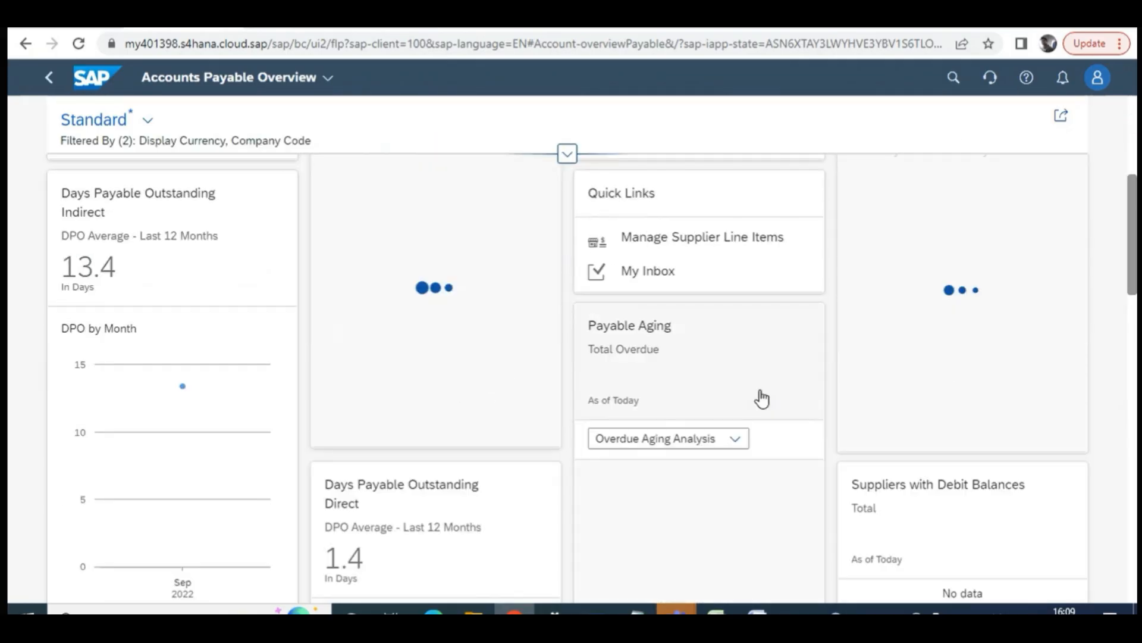
{"action": "scroll", "coordinate": [761, 397], "scroll_direction": "down", "scroll_amount": 2}
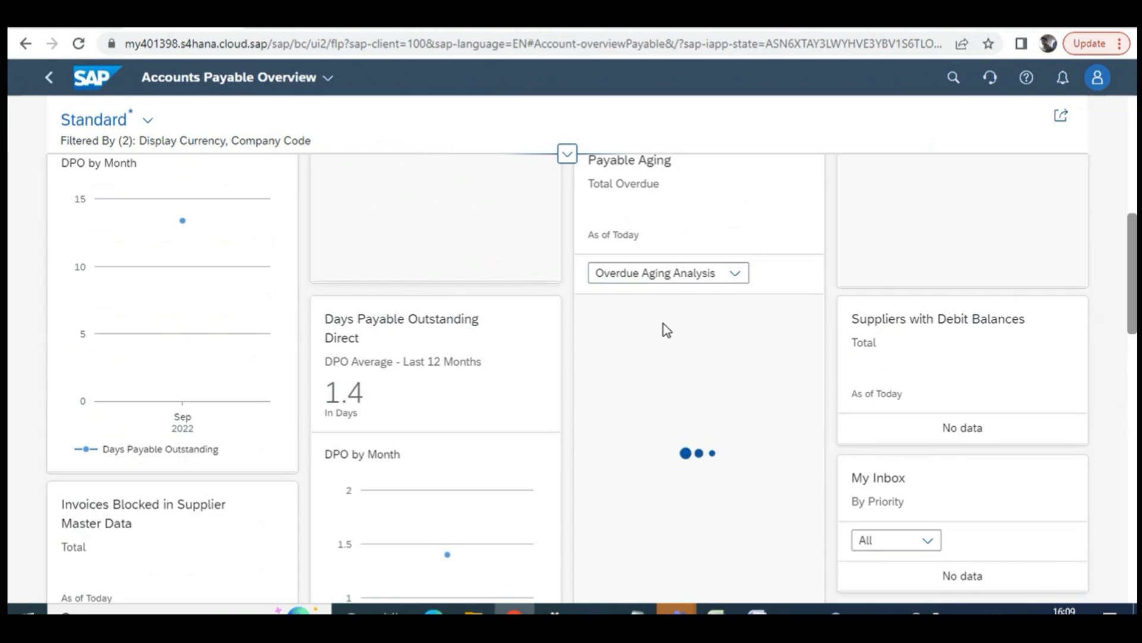
Examine the overview cards for invoice processing statistics, posted invoices by period and due invoices free for payment
{"action": "scroll", "coordinate": [591, 411], "scroll_direction": "down", "scroll_amount": 6}
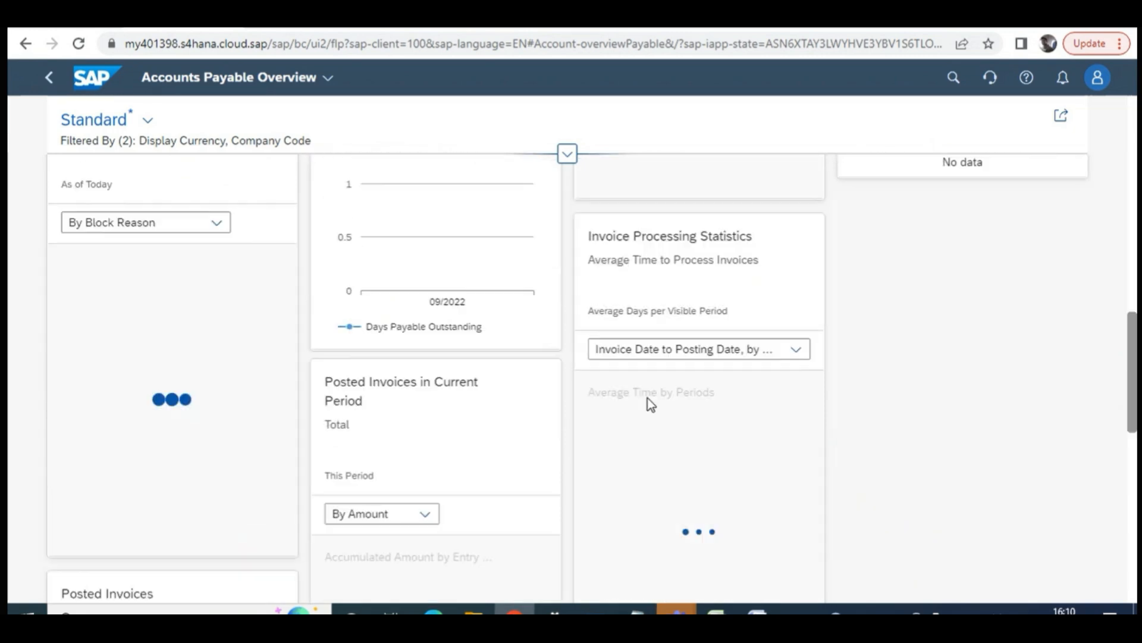
{"action": "scroll", "coordinate": [556, 411], "scroll_direction": "down", "scroll_amount": 4}
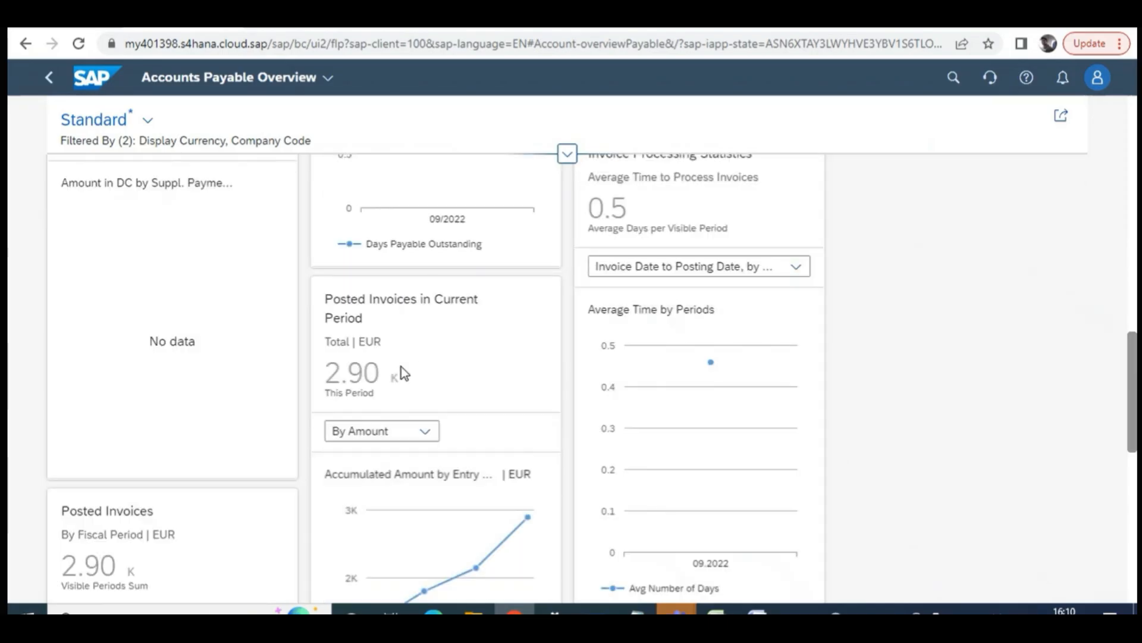
{"action": "scroll", "coordinate": [470, 363], "scroll_direction": "down", "scroll_amount": 2}
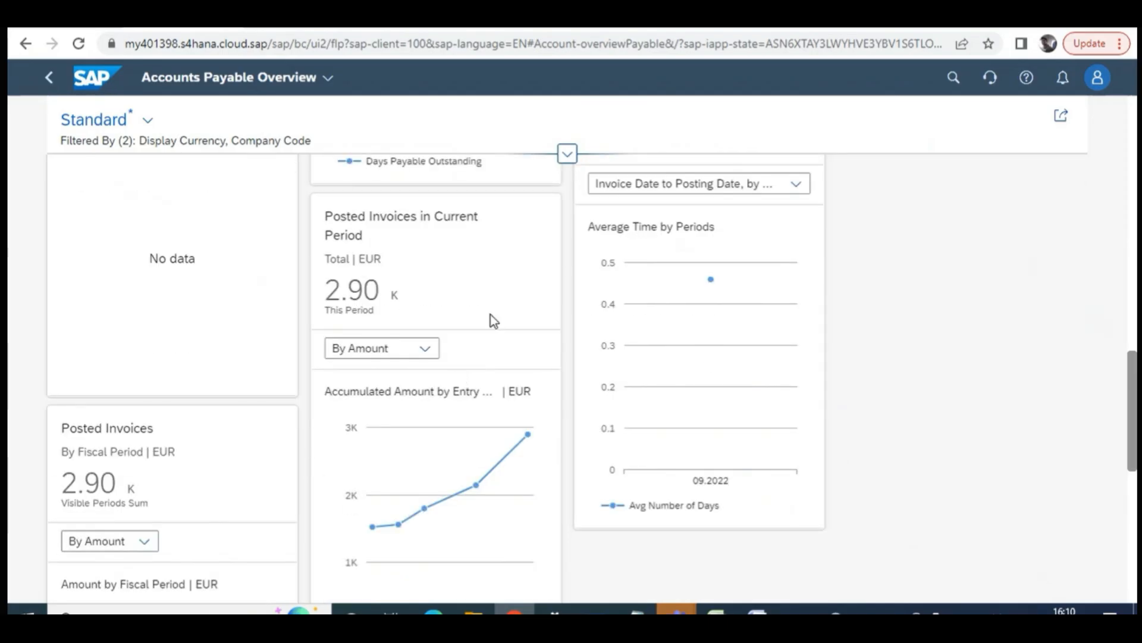
{"action": "scroll", "coordinate": [527, 304], "scroll_direction": "up", "scroll_amount": 4}
{"action": "scroll", "coordinate": [390, 373], "scroll_direction": "up", "scroll_amount": 6}
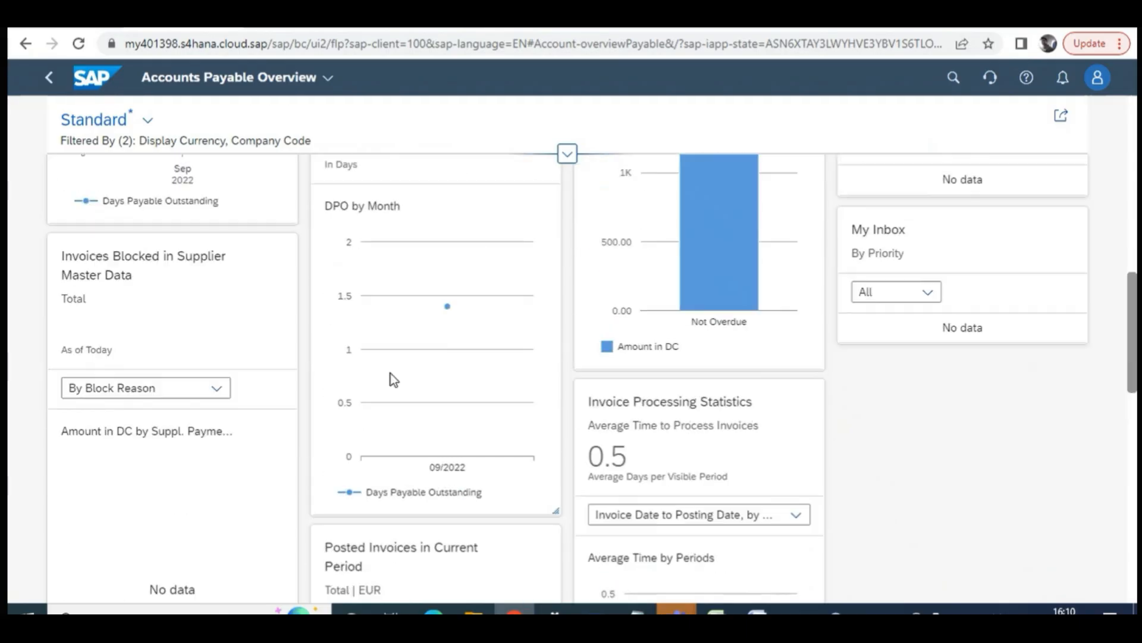
{"action": "scroll", "coordinate": [420, 334], "scroll_direction": "up", "scroll_amount": 4}
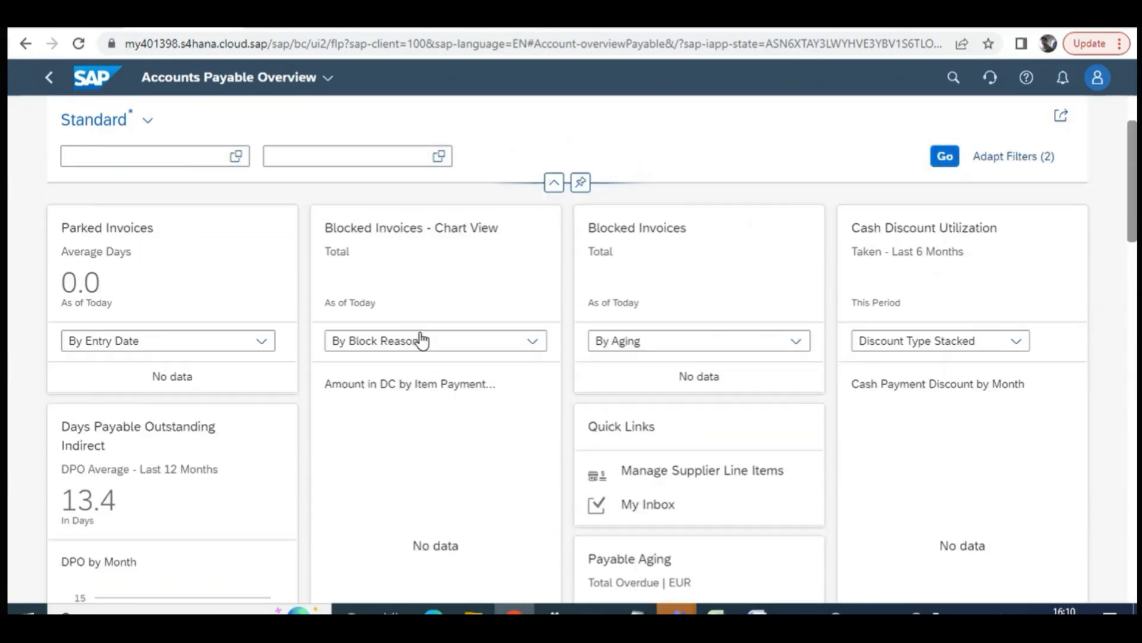
{"action": "scroll", "coordinate": [446, 416], "scroll_direction": "down", "scroll_amount": 5}
{"action": "scroll", "coordinate": [452, 423], "scroll_direction": "down", "scroll_amount": 10}
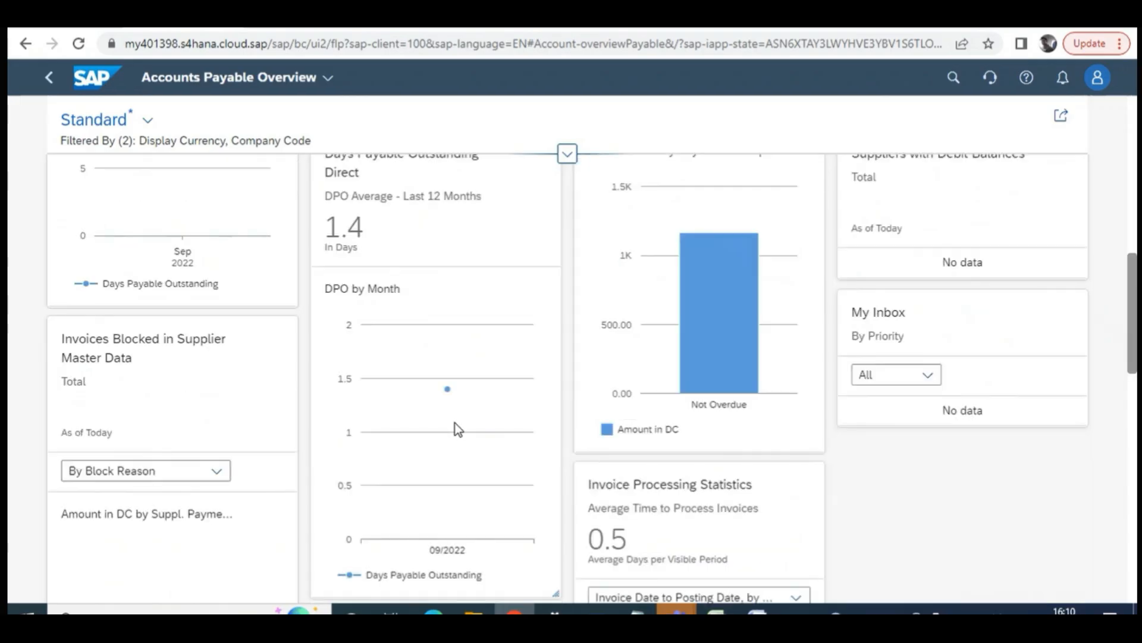
{"action": "scroll", "coordinate": [423, 488], "scroll_direction": "down", "scroll_amount": 5}
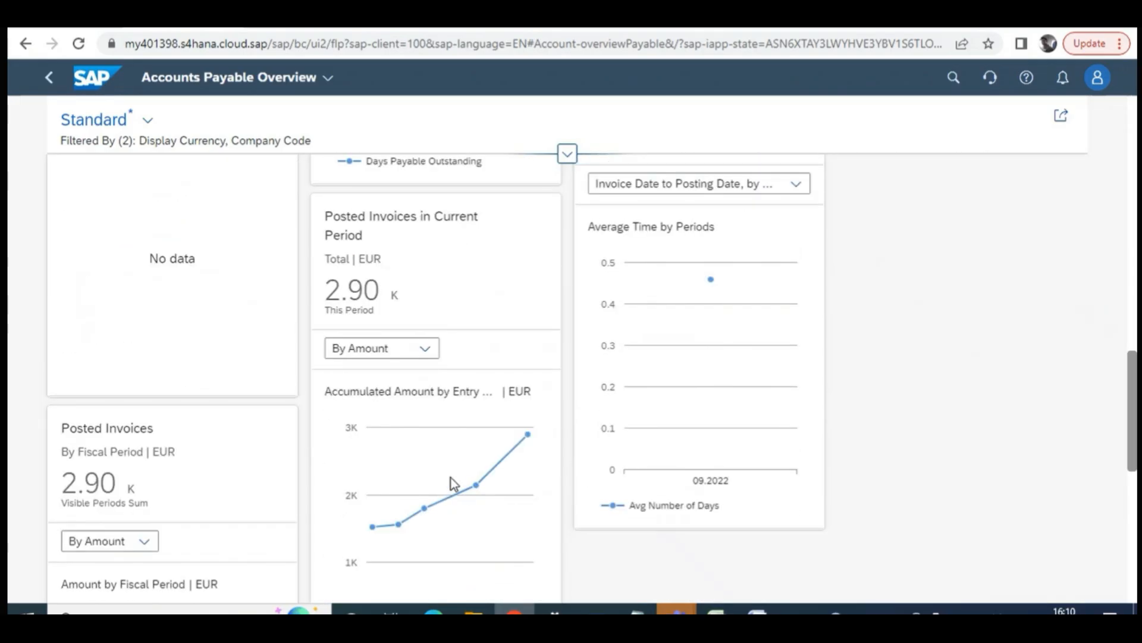
{"action": "scroll", "coordinate": [452, 482], "scroll_direction": "down", "scroll_amount": 5}
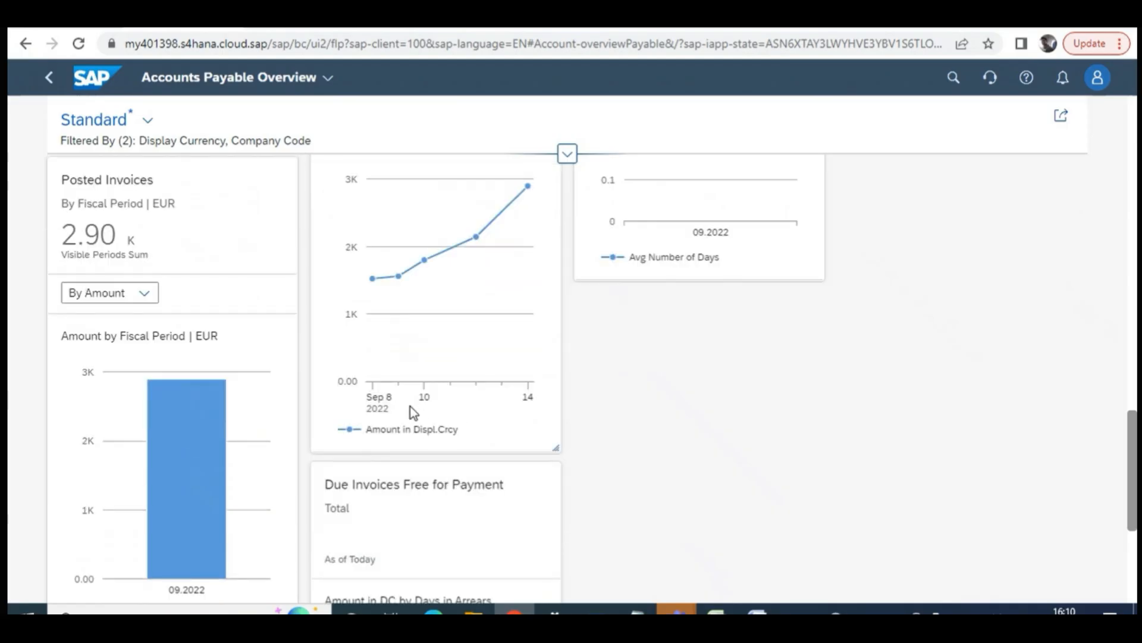
Return to the home page and open the Supplier Invoices List under Supplier Invoice Processing
{"action": "left_click", "coordinate": [95, 78]}
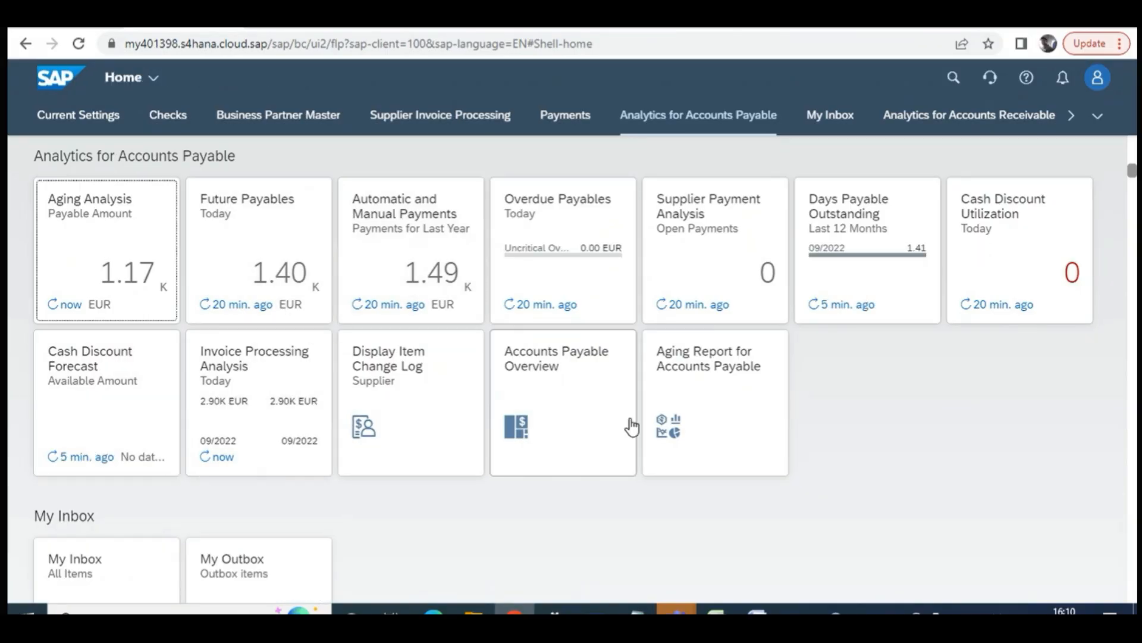
{"action": "scroll", "coordinate": [632, 427], "scroll_direction": "up", "scroll_amount": 7}
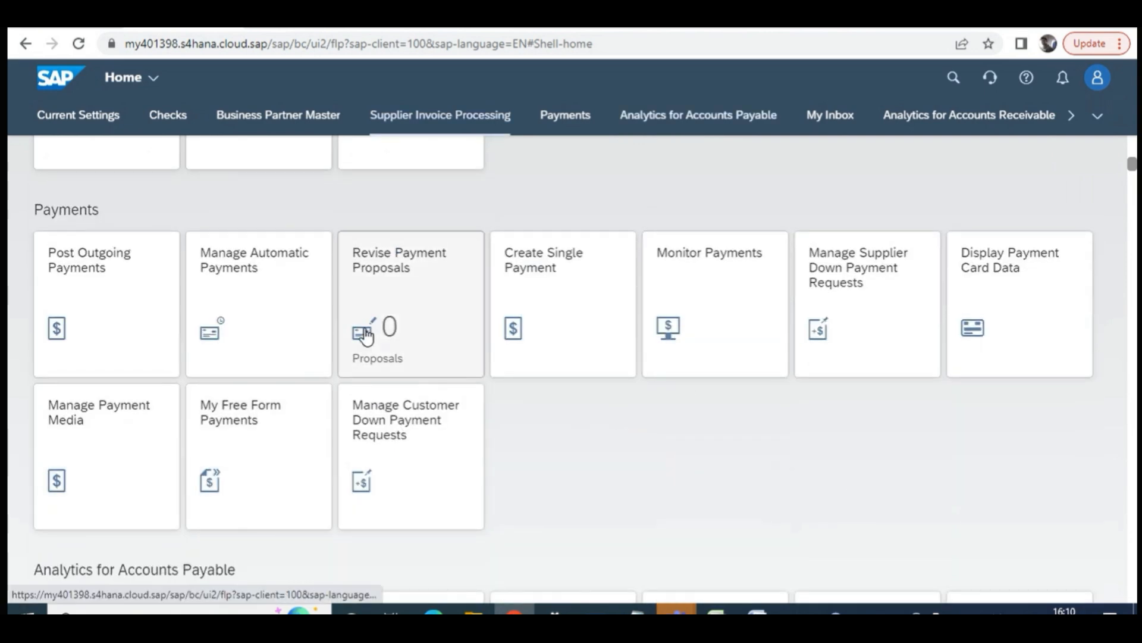
{"action": "scroll", "coordinate": [381, 342], "scroll_direction": "up", "scroll_amount": 8}
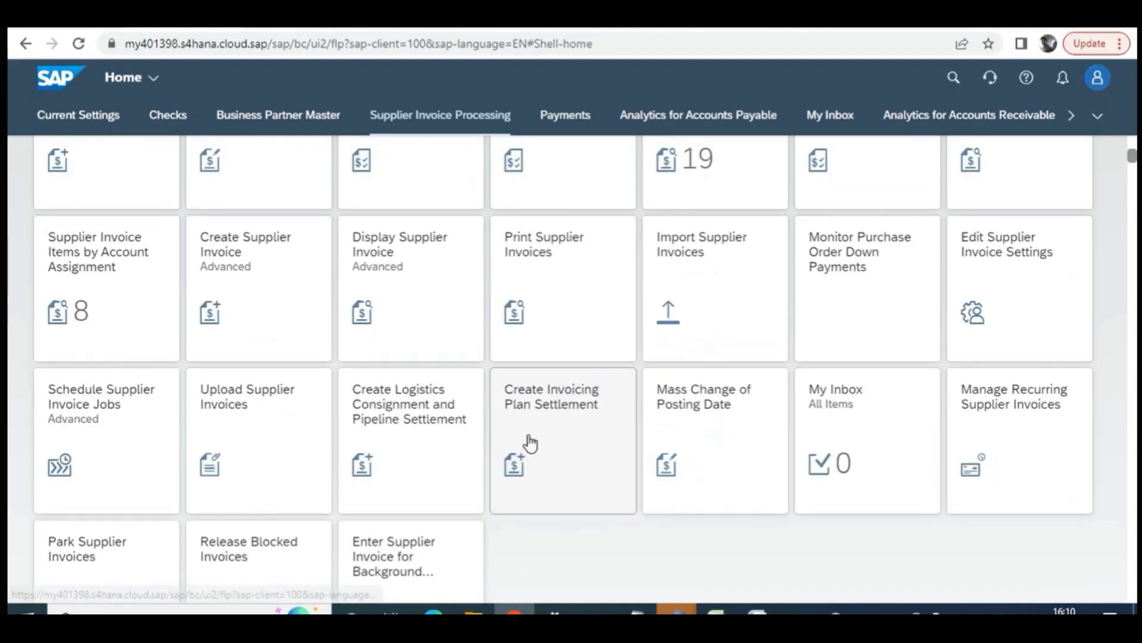
{"action": "scroll", "coordinate": [530, 443], "scroll_direction": "up", "scroll_amount": 3}
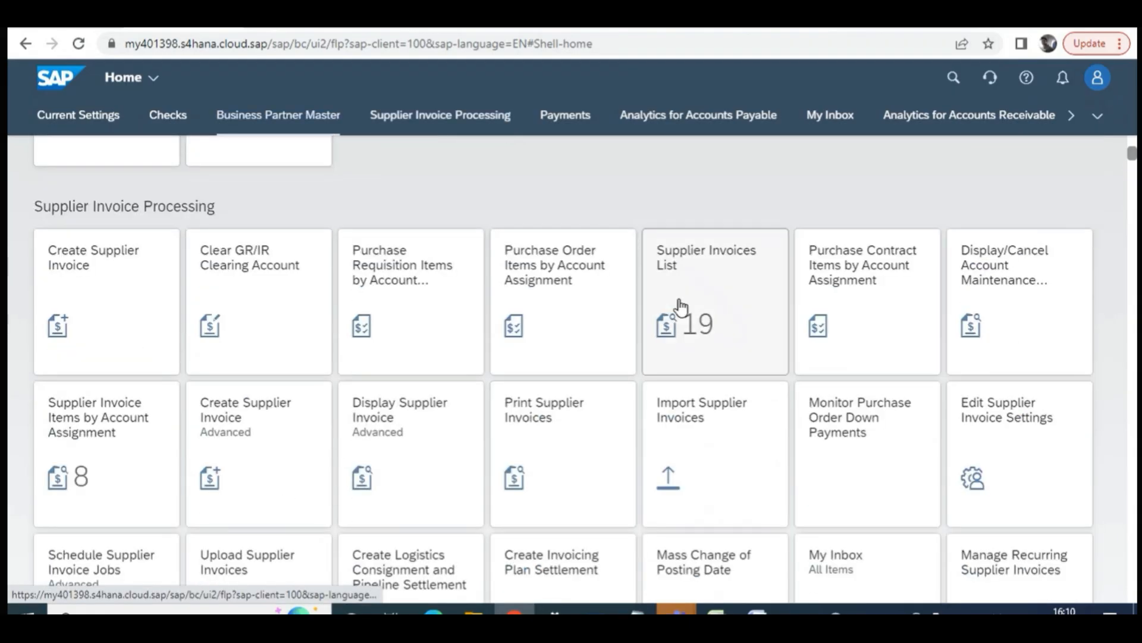
{"action": "left_click", "coordinate": [705, 266]}
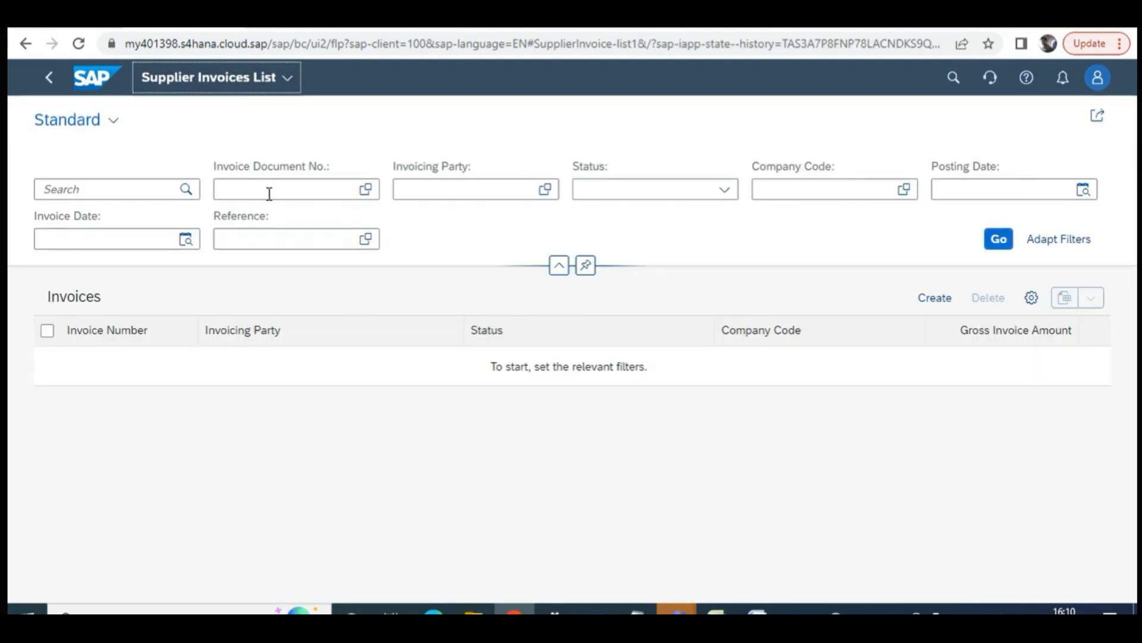
Filter the supplier invoices by company code 1810 and invoicing party Domestic IN Supplier 1, and load the list
{"action": "left_click", "coordinate": [811, 189]}
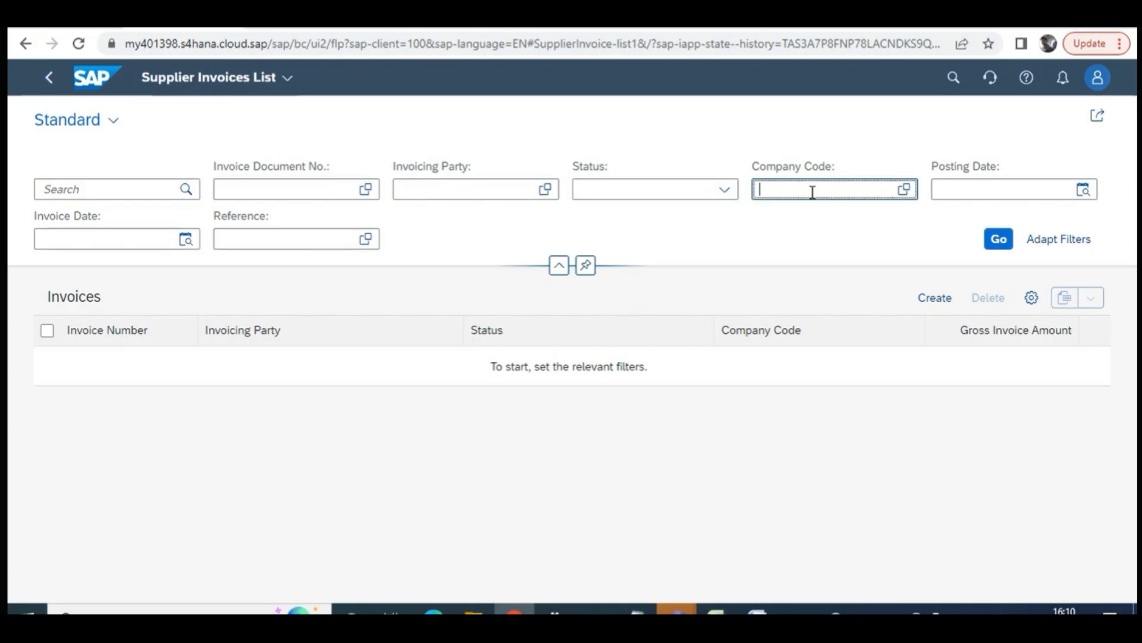
{"action": "type", "text": "1810"}
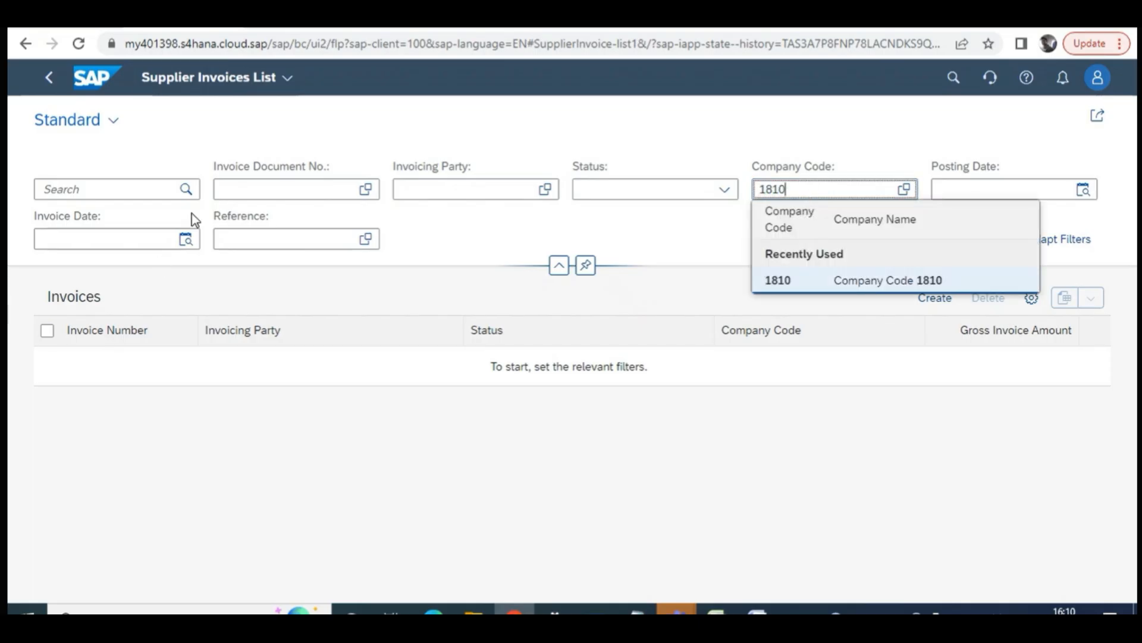
{"action": "left_click", "coordinate": [463, 188]}
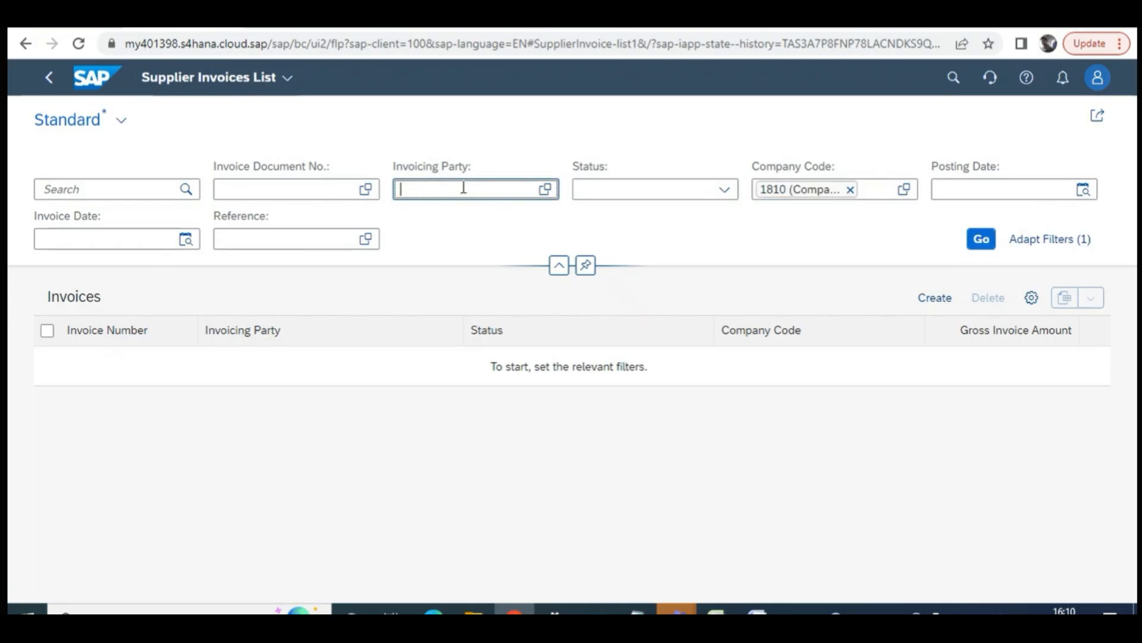
{"action": "type", "text": "1830001"}
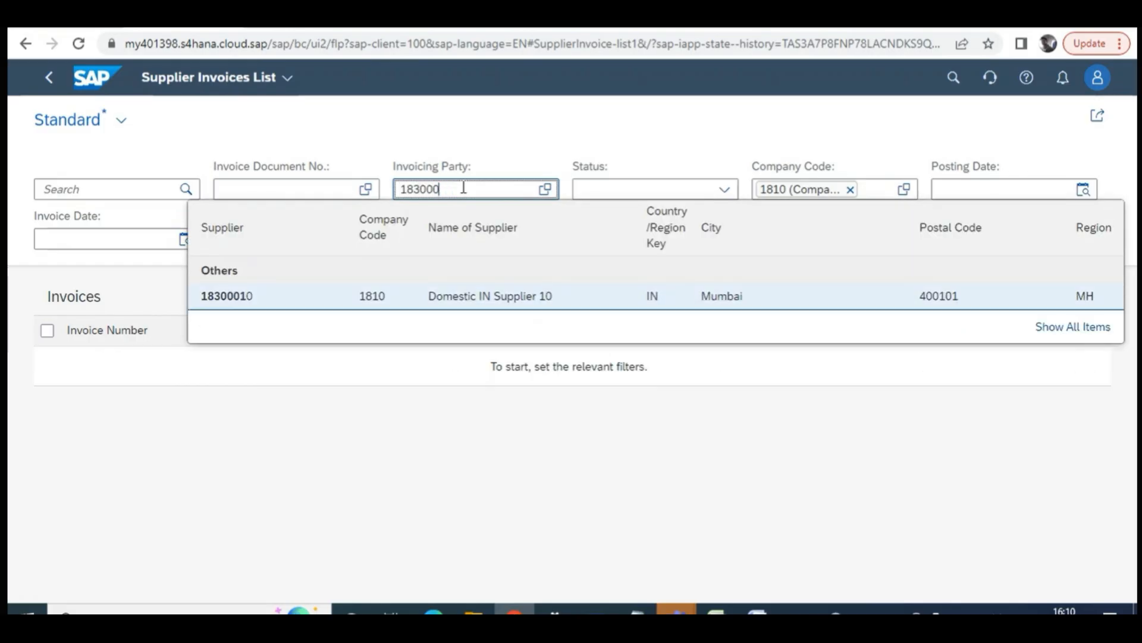
{"action": "key", "text": "Escape"}
{"action": "key", "text": "Return"}
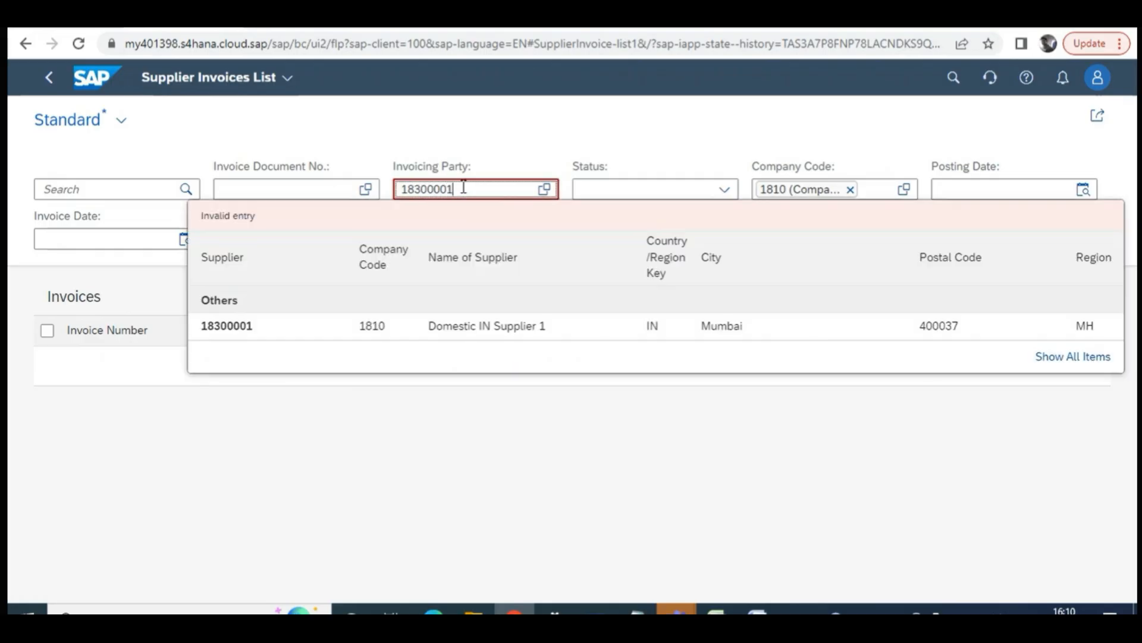
{"action": "left_click", "coordinate": [314, 322]}
{"action": "left_click", "coordinate": [981, 252]}
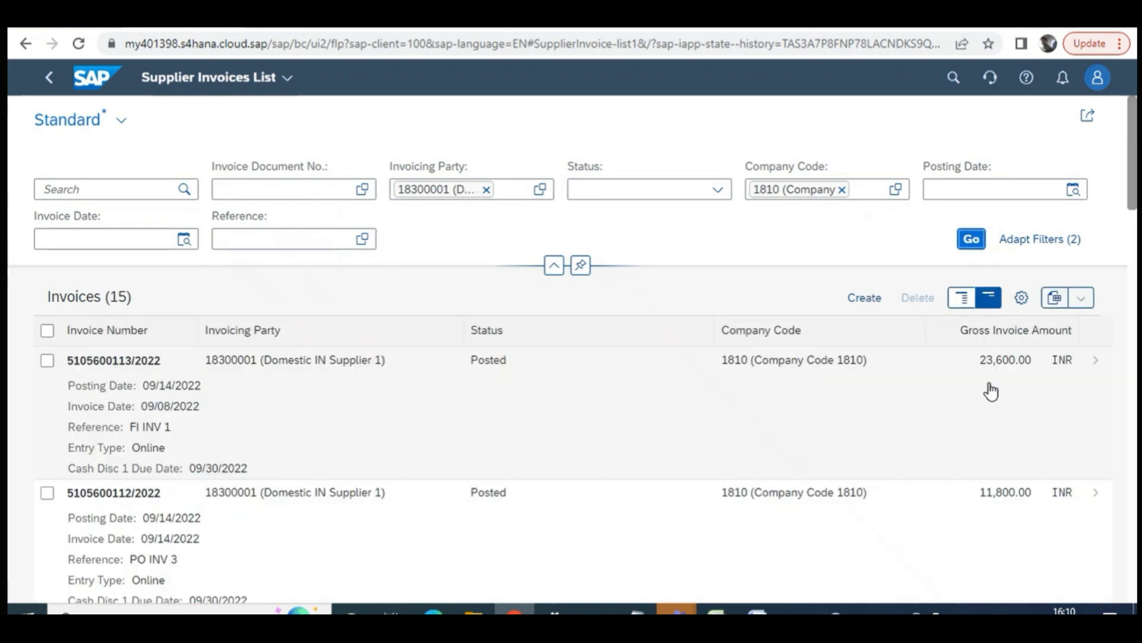
Export the invoice list as an xlsx spreadsheet named InvInvoices with filter settings included, and open the downloaded file in Excel
{"action": "left_click", "coordinate": [1081, 298]}
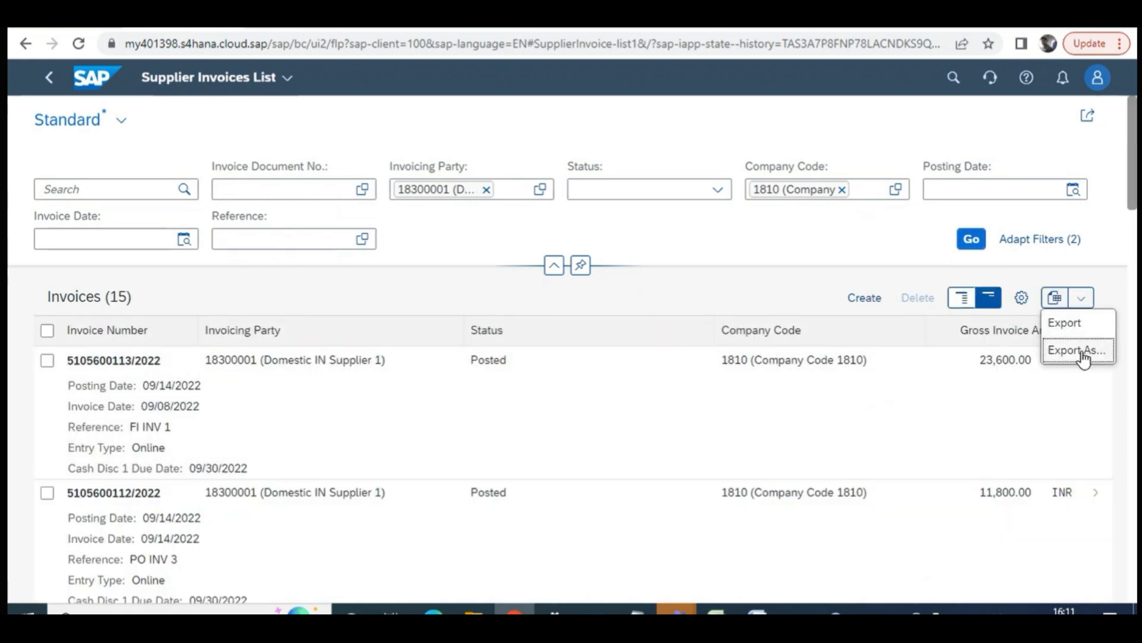
{"action": "left_click", "coordinate": [1078, 351]}
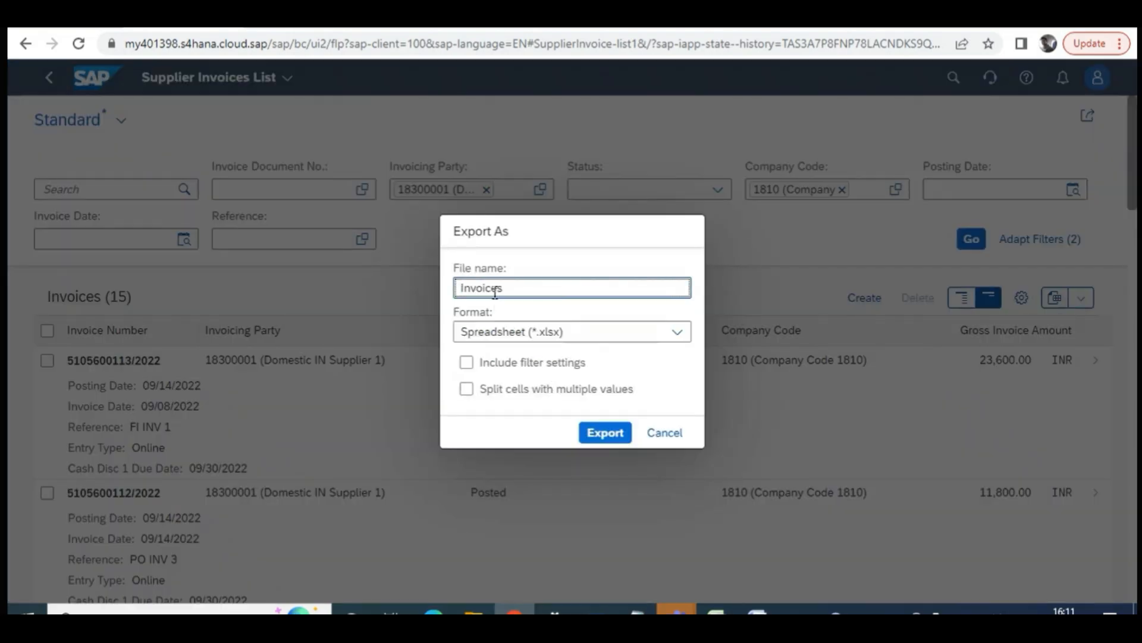
{"action": "type", "text": "Inv"}
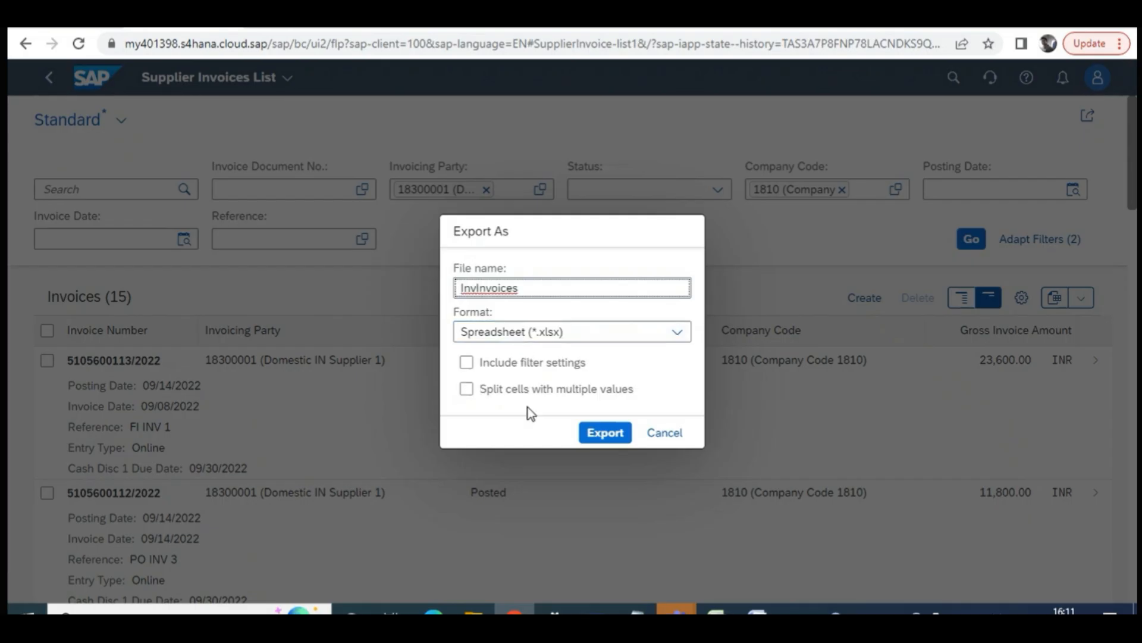
{"action": "left_click", "coordinate": [466, 362]}
{"action": "left_click", "coordinate": [605, 432]}
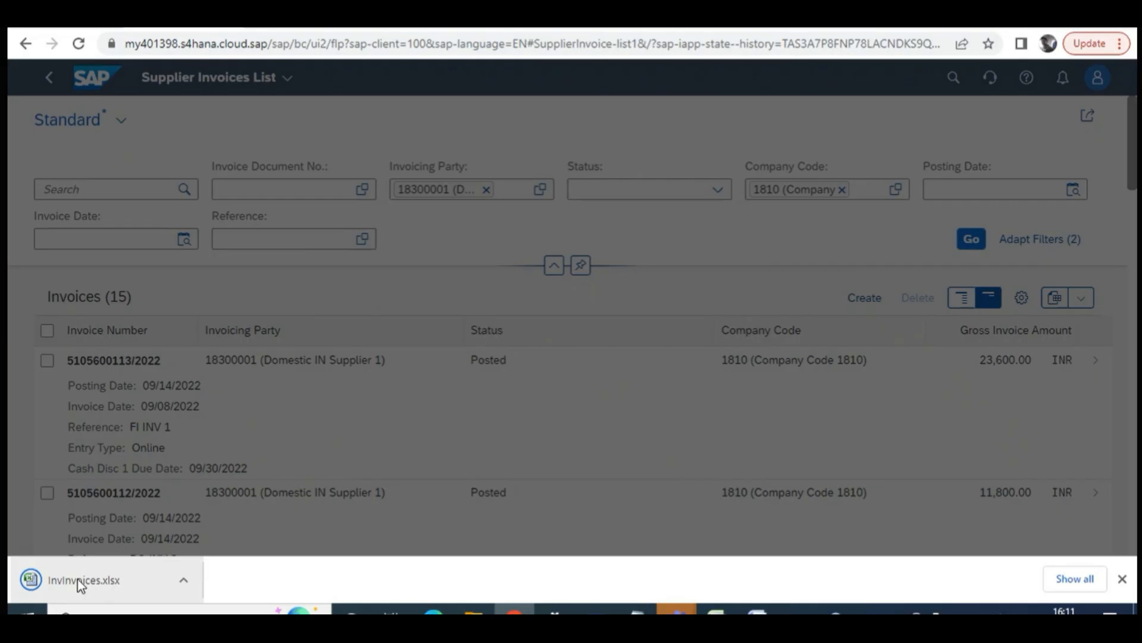
{"action": "left_click", "coordinate": [80, 583]}
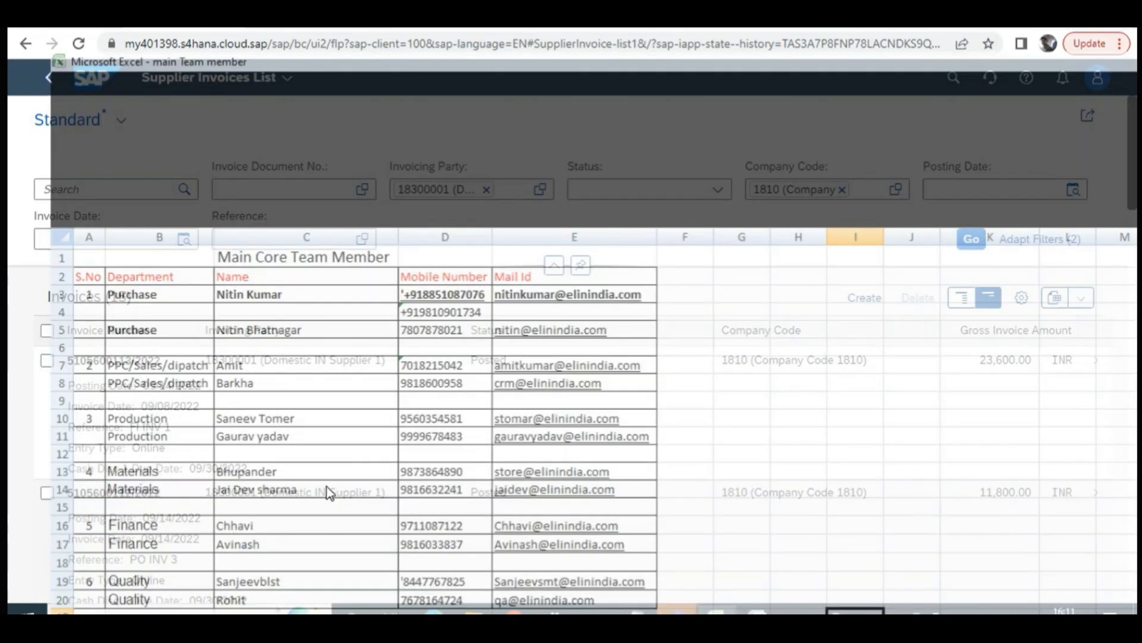